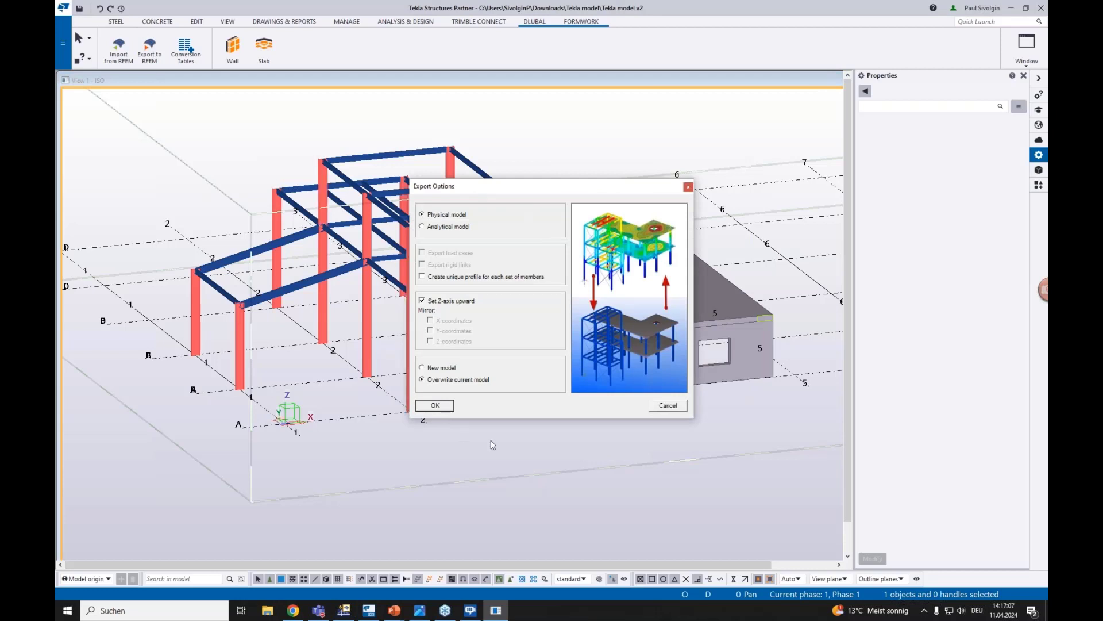
- Review the material and section conversion tables for RFEM import and export
click(688, 187)
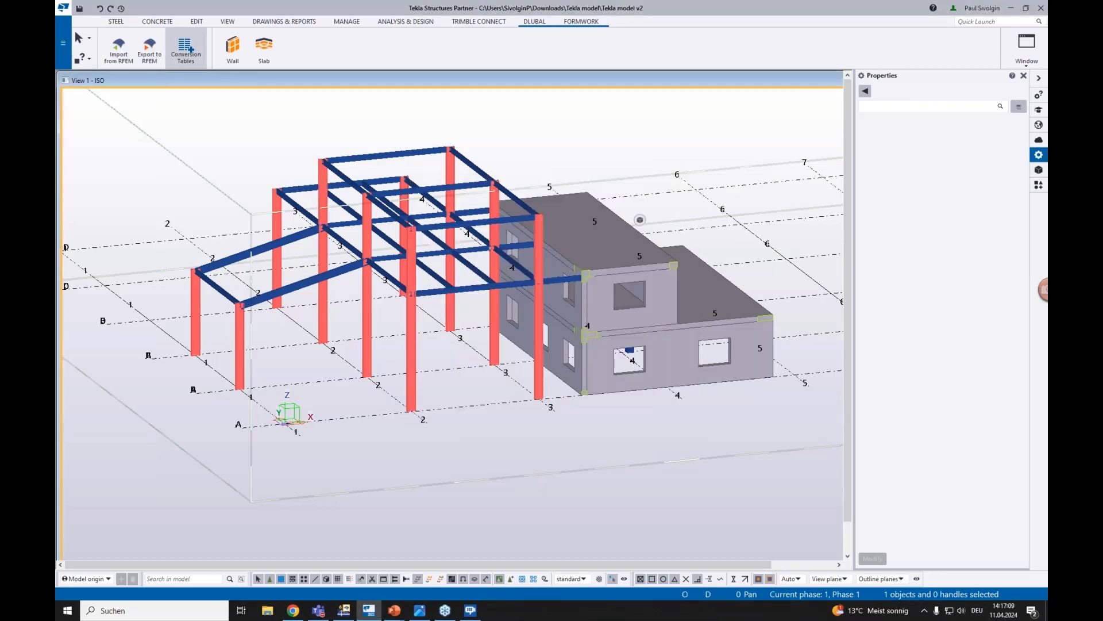
click(182, 53)
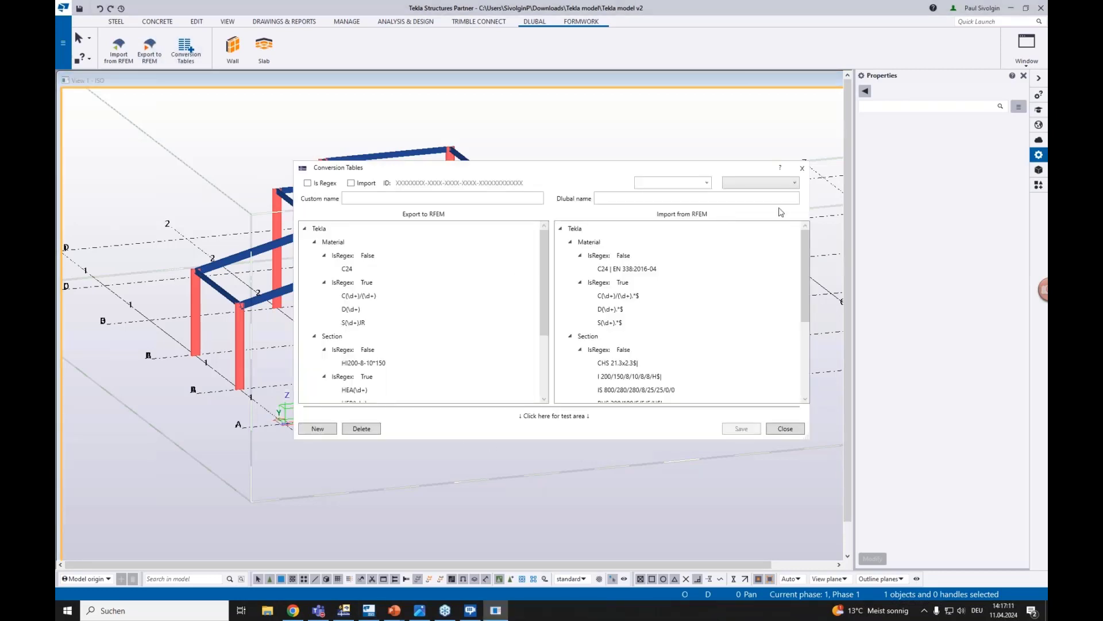
click(803, 168)
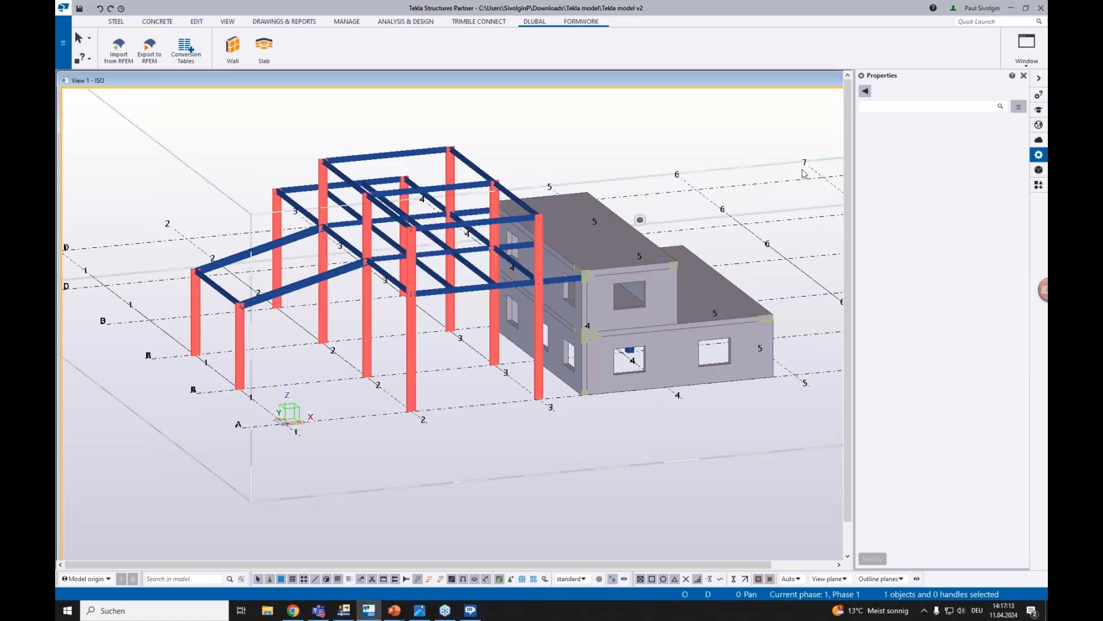
- Export the physical model to RFEM with the Z-axis set upward, overwriting the current model
mouse_move(512, 377)
ctrl+middle_down()
mouse_move(420, 376)
mouse_move(396, 362)
ctrl+middle_up()
click(149, 49)
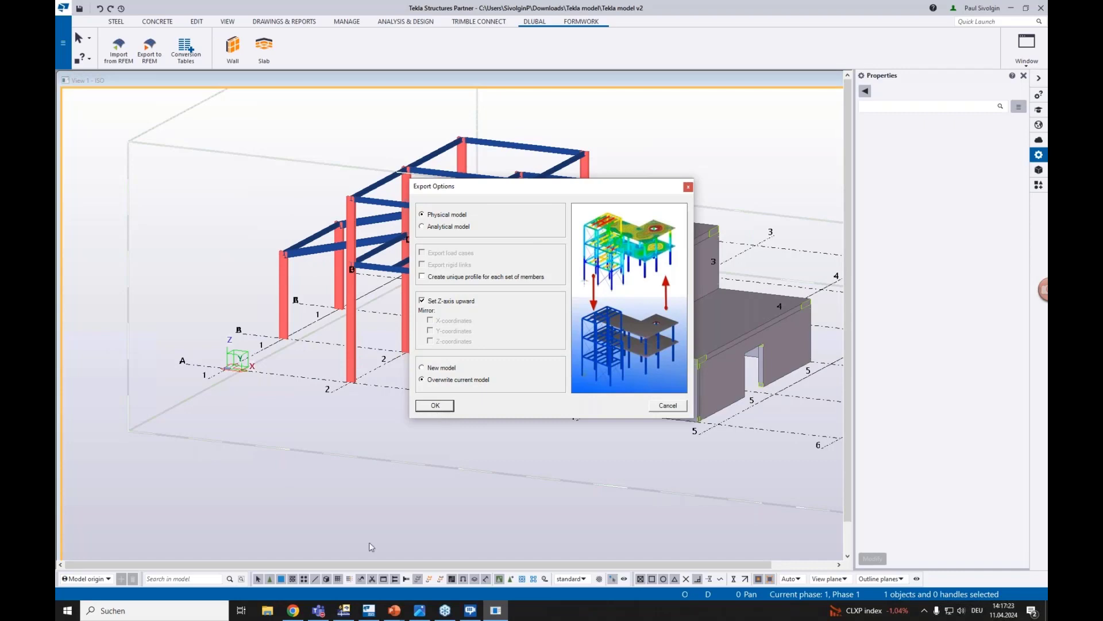
click(343, 611)
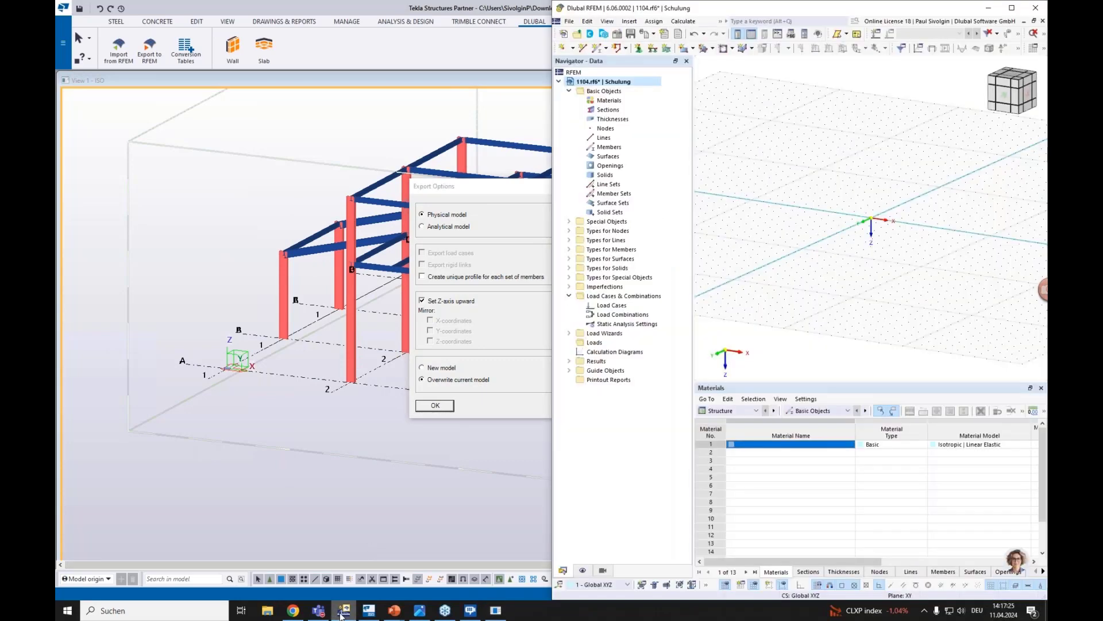
click(343, 610)
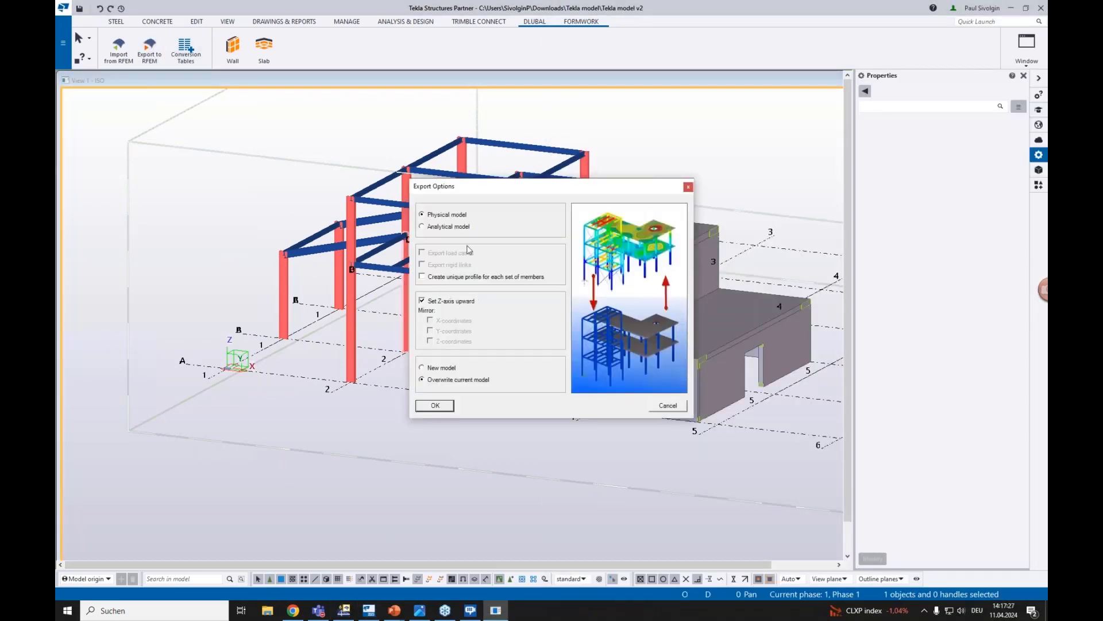
click(435, 406)
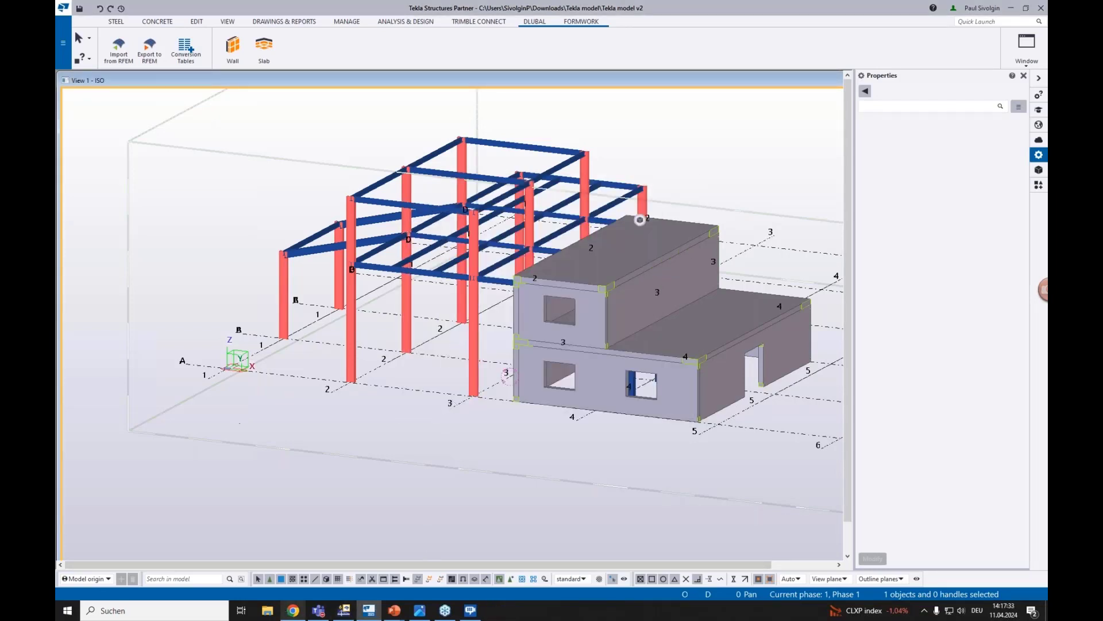
- Switch to RFEM to follow the transfer and examine the beam-to-column joint in the Tekla model alongside it
click(343, 610)
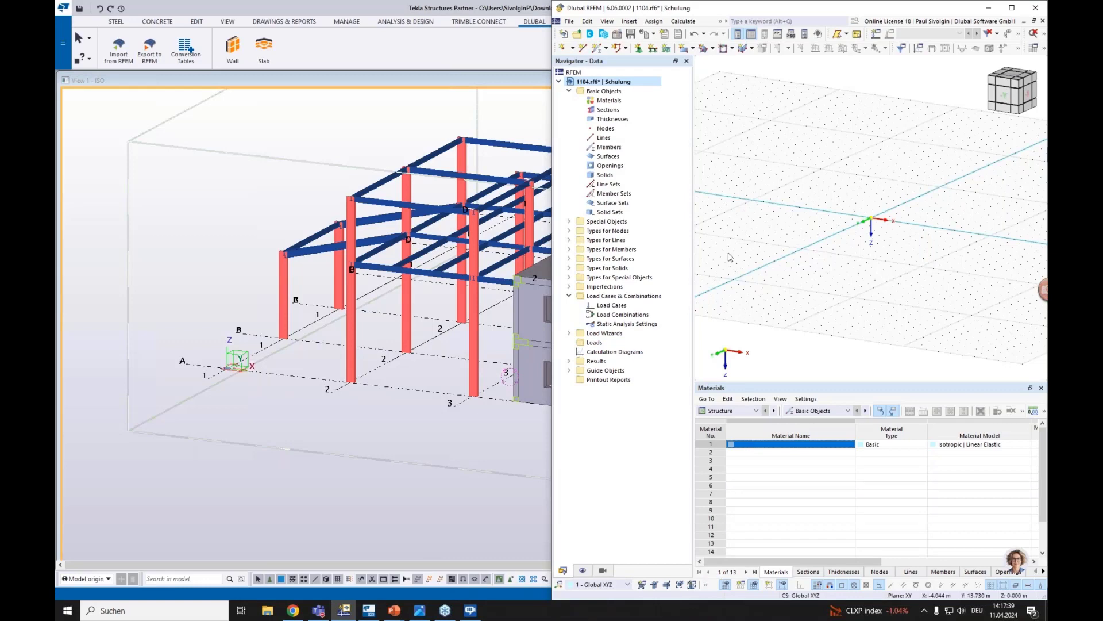
scroll(730, 257, down, 1)
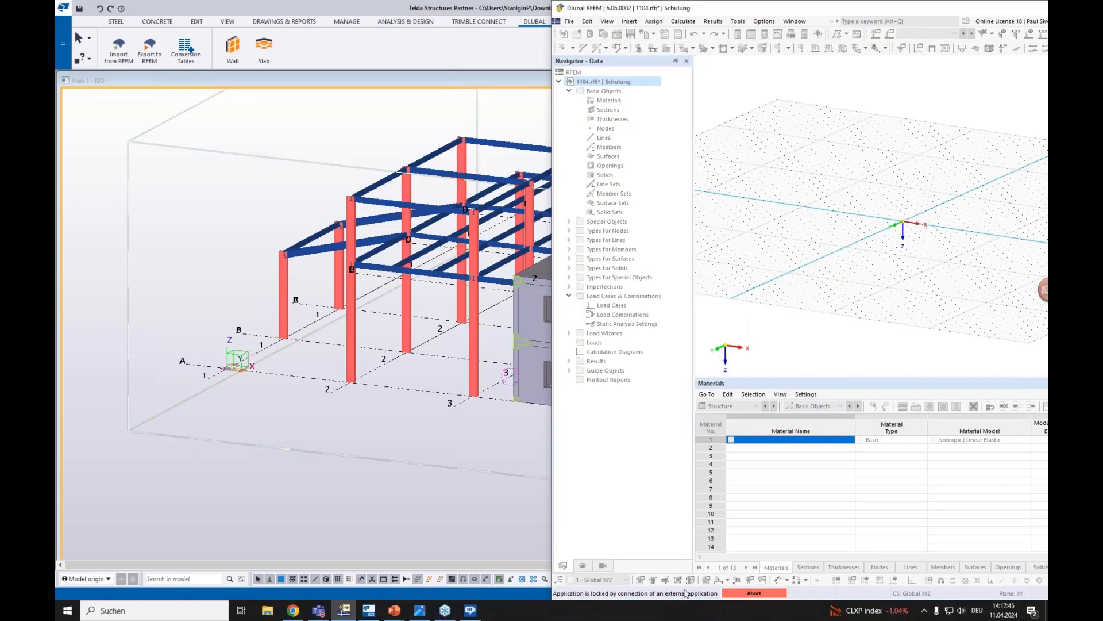
scroll(390, 211, up, 5)
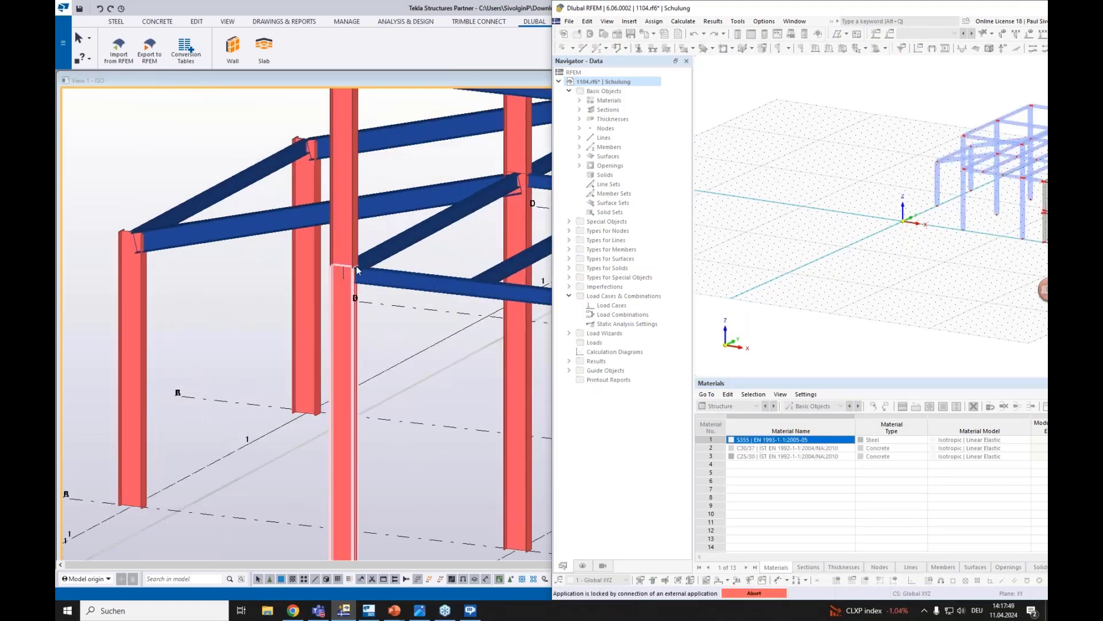
scroll(355, 264, up, 5)
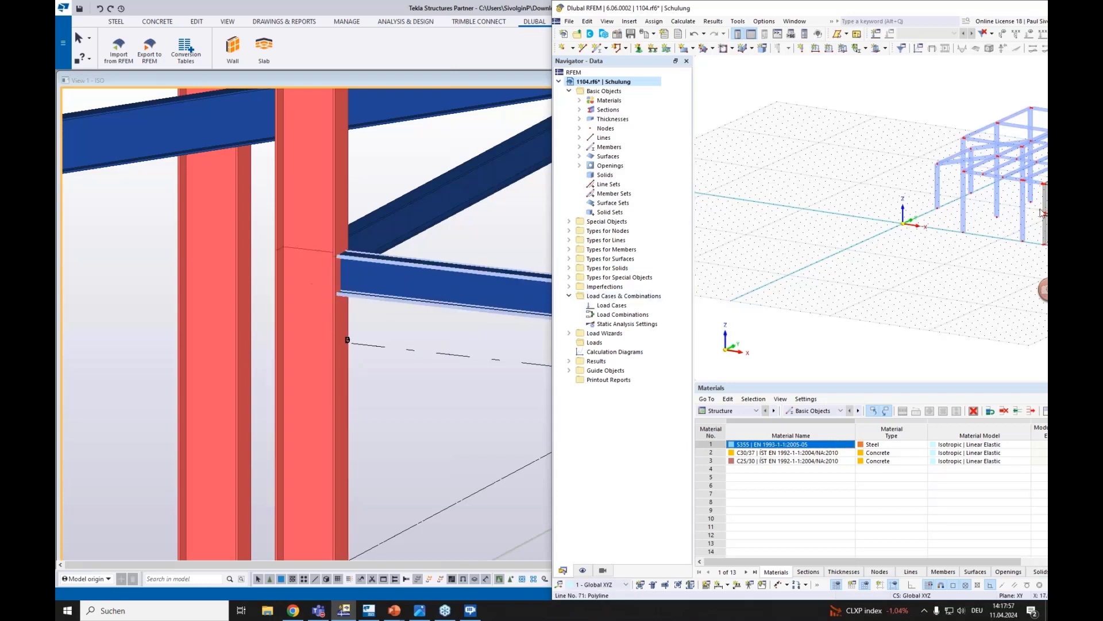
scroll(368, 293, down, 2)
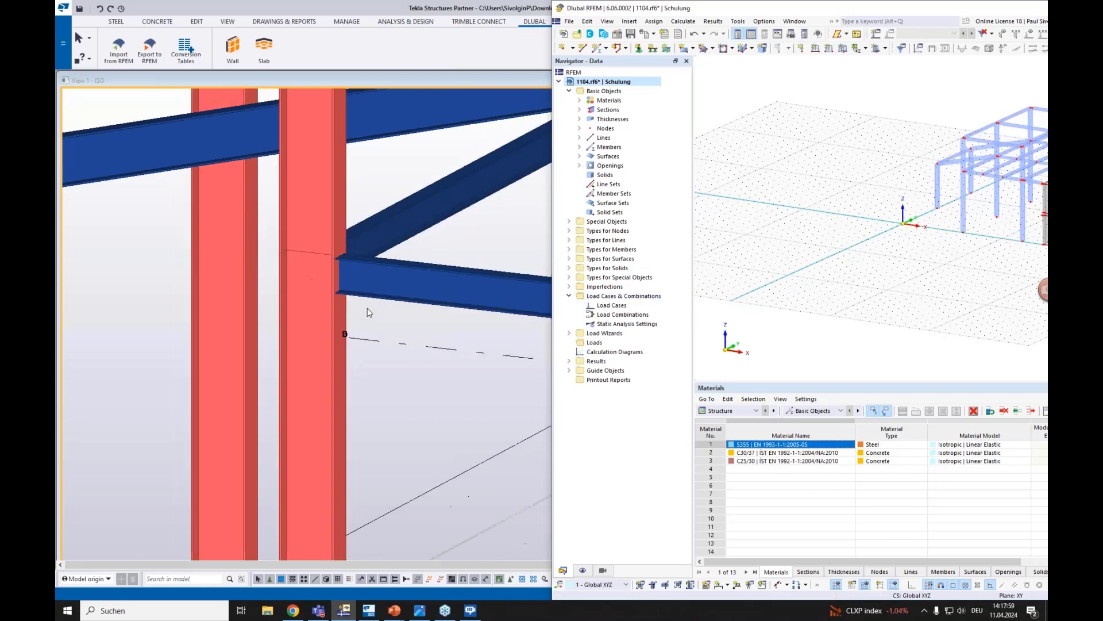
- Examine the same beam-to-column joint in RFEM in wireframe display, with the horizontal beam selected
scroll(895, 220, up, 5)
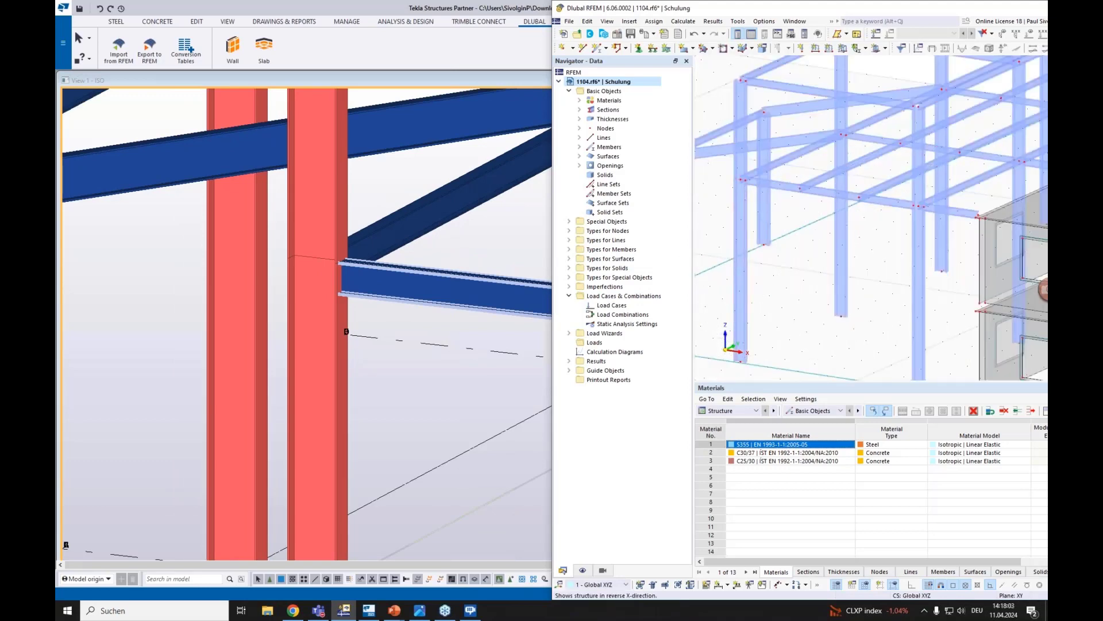
scroll(847, 247, up, 6)
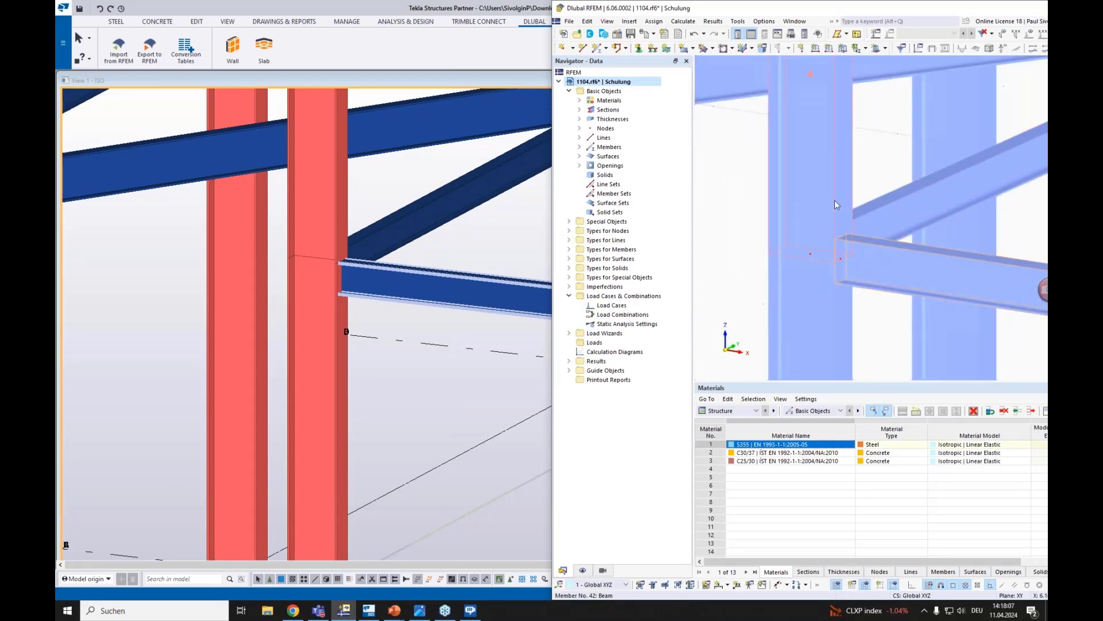
middle_drag(869, 317, 849, 260)
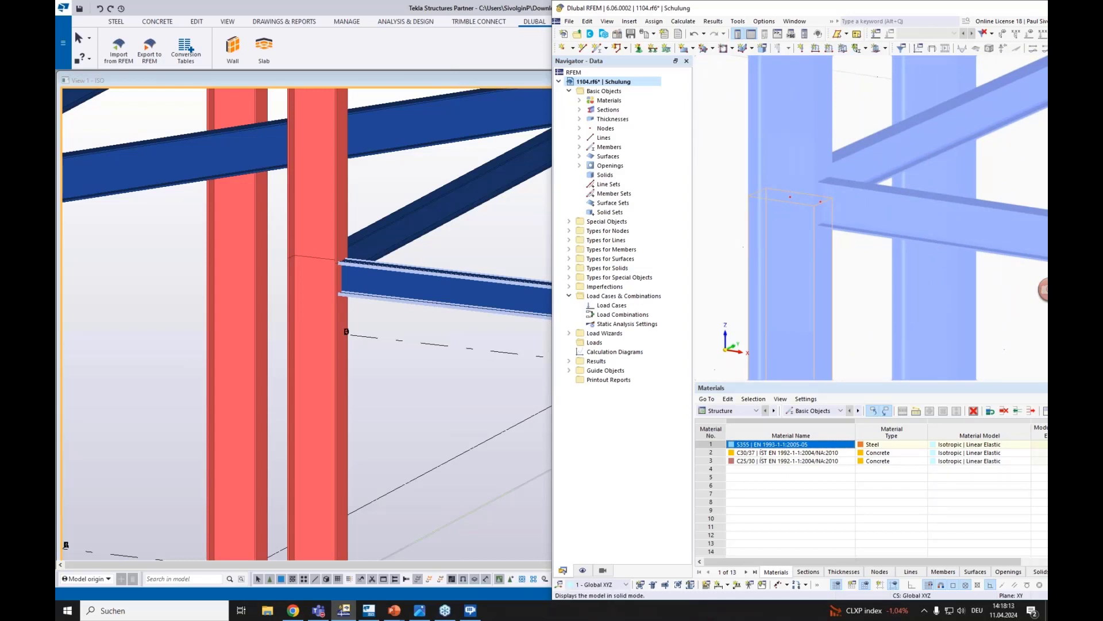
click(807, 211)
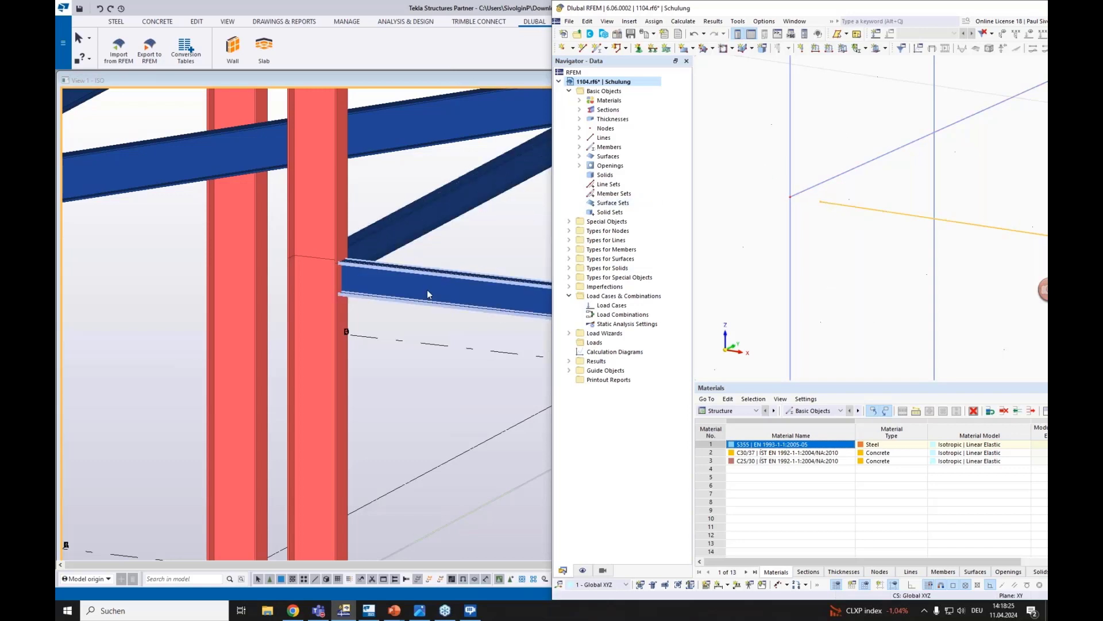
click(155, 62)
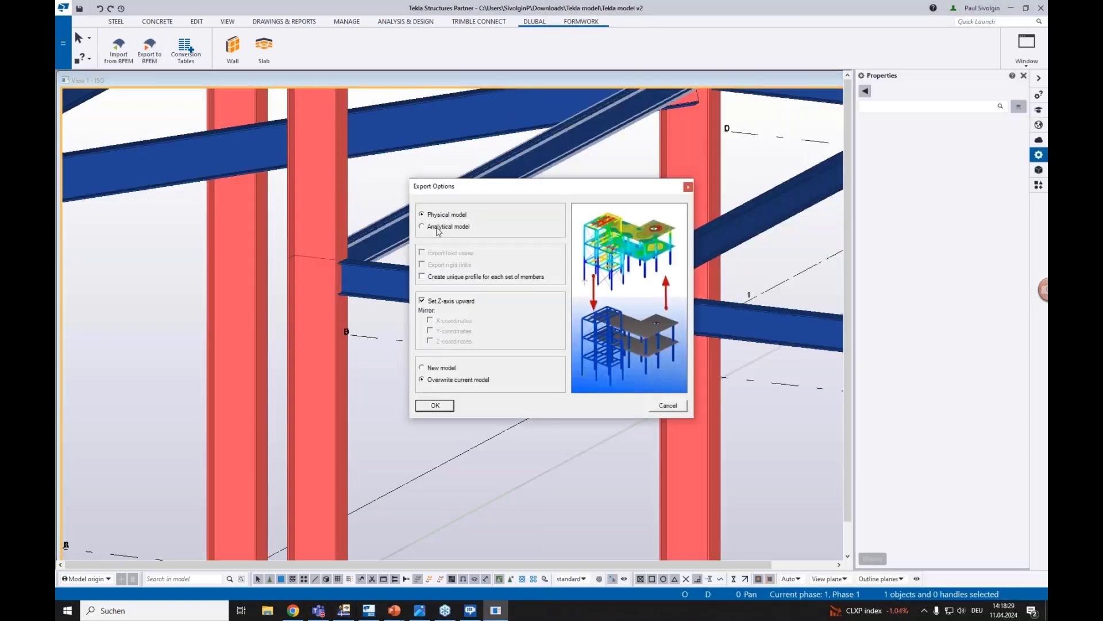
click(432, 228)
click(688, 187)
- Start a new analysis model in Tekla's Analysis & Design Models, with the whole structure seen from the front
scroll(640, 219, down, 5)
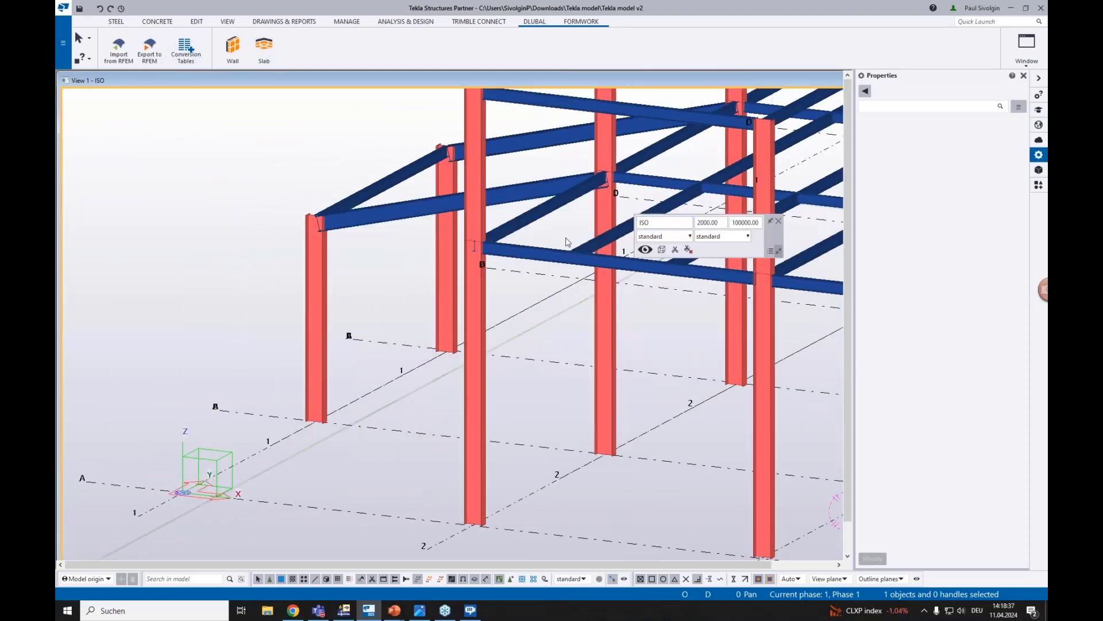
middle_drag(558, 241, 497, 266)
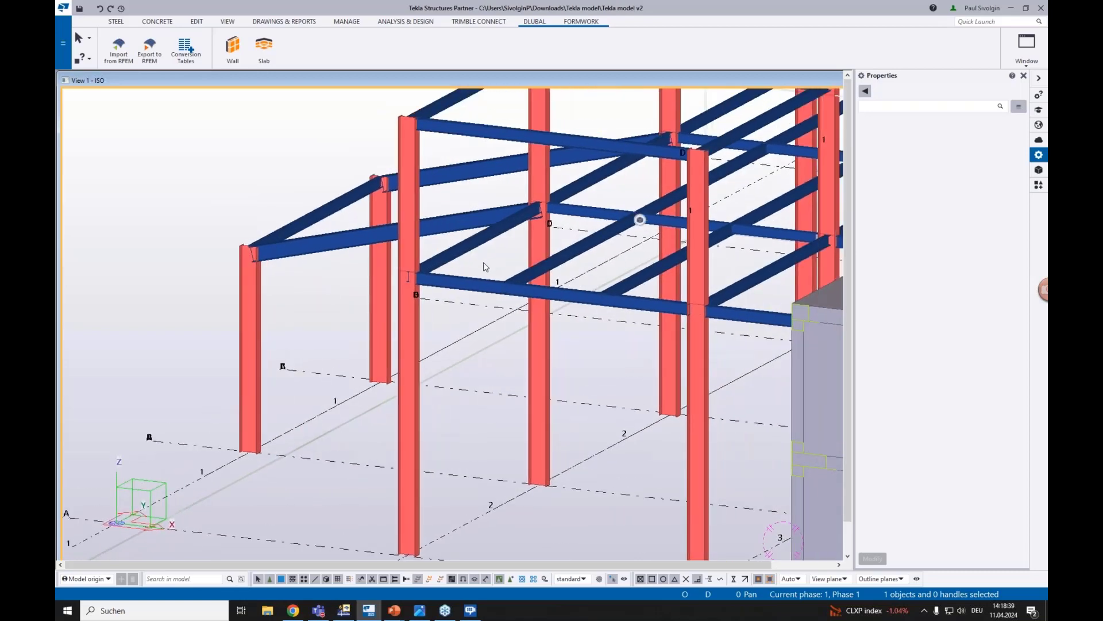
scroll(485, 267, down, 5)
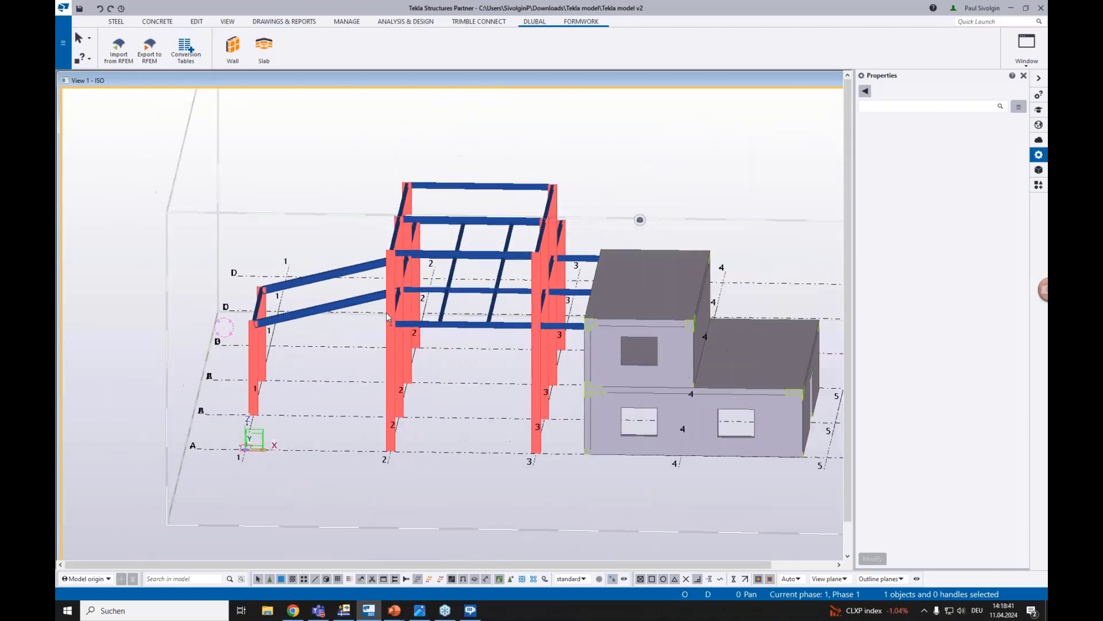
ctrl+middle_drag(388, 314, 397, 302)
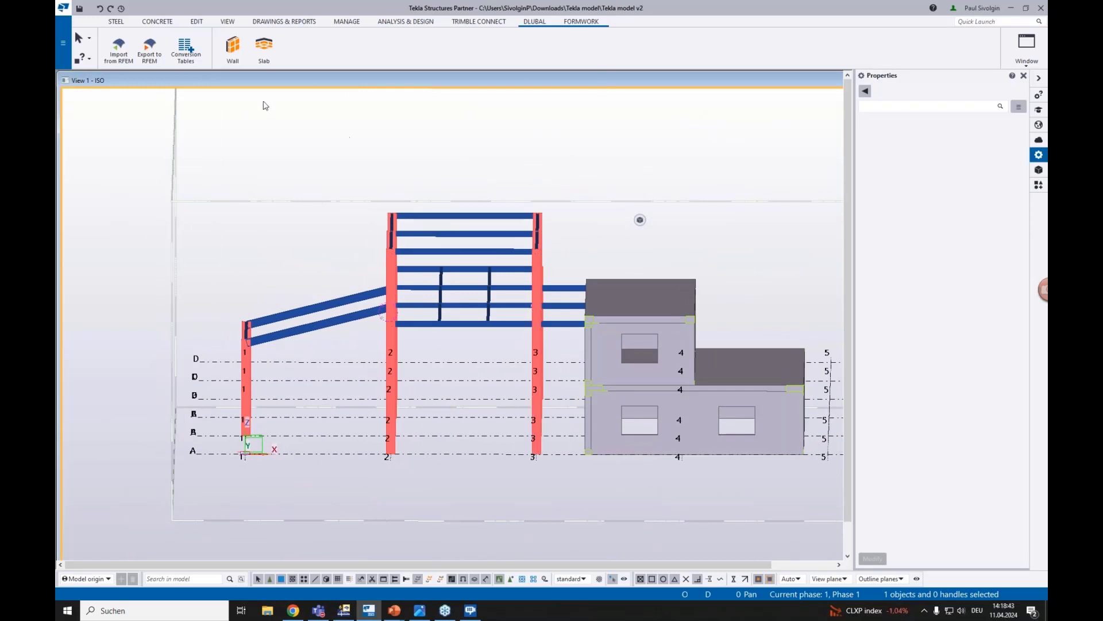
click(407, 24)
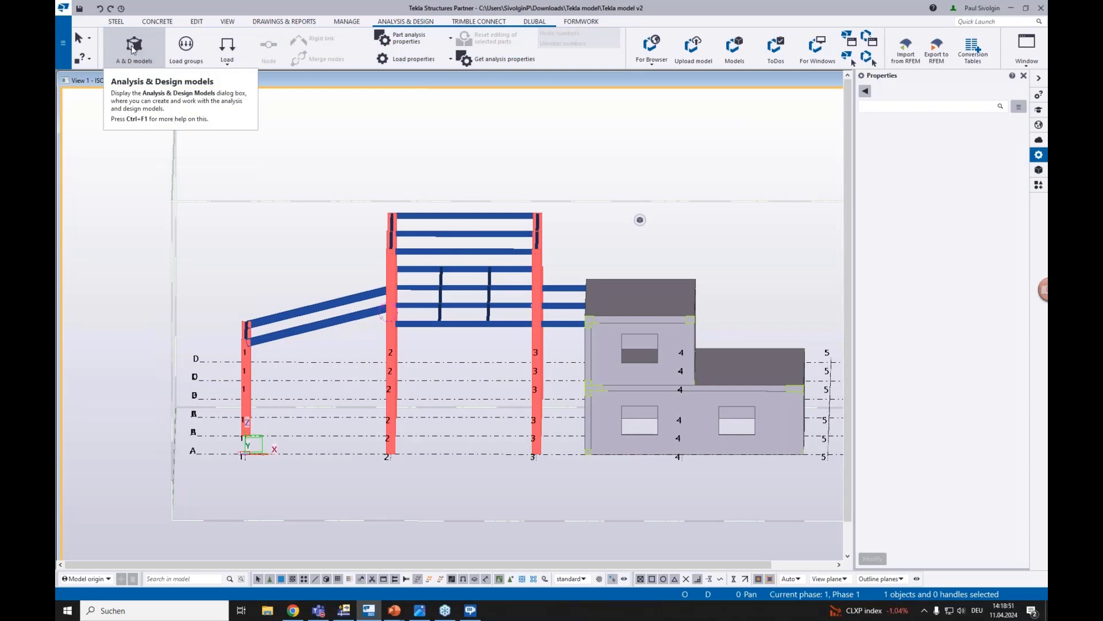
click(133, 48)
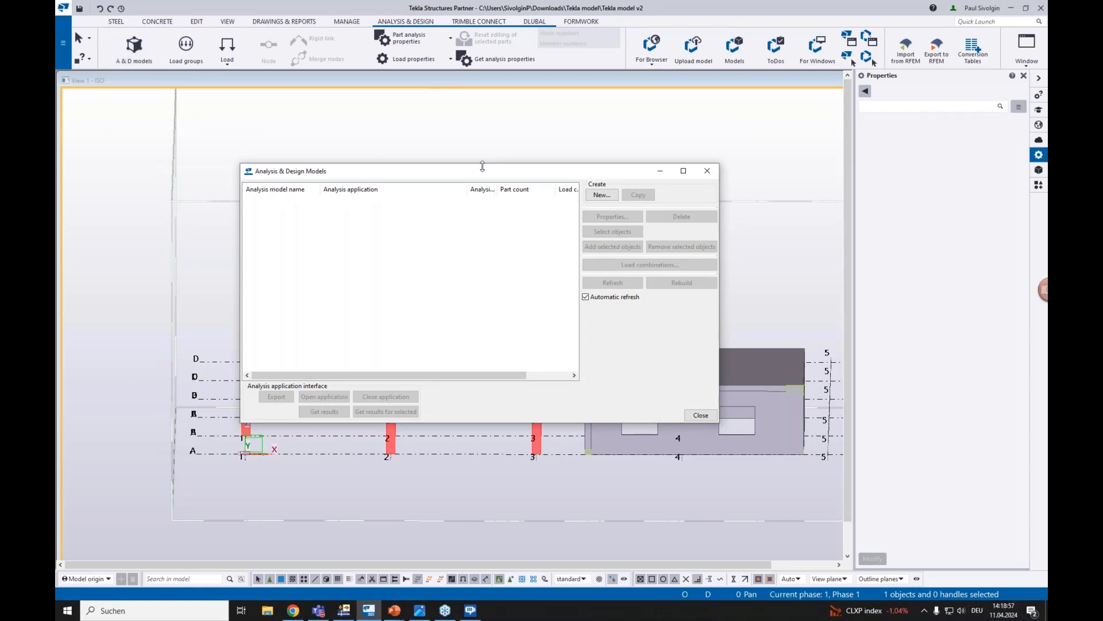
drag(475, 174, 532, 167)
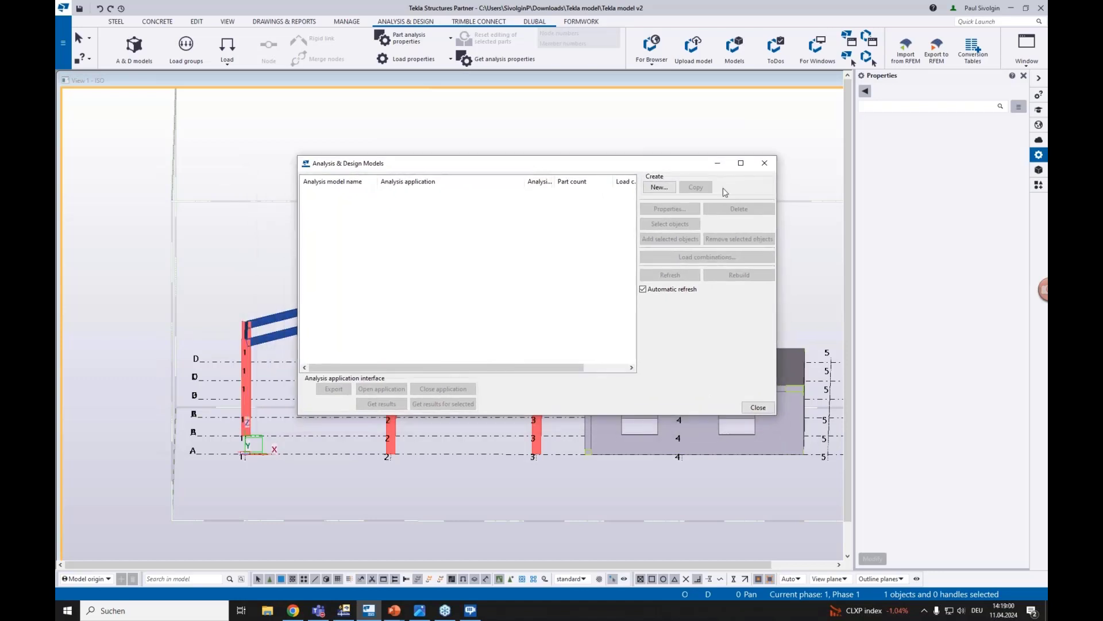
click(658, 188)
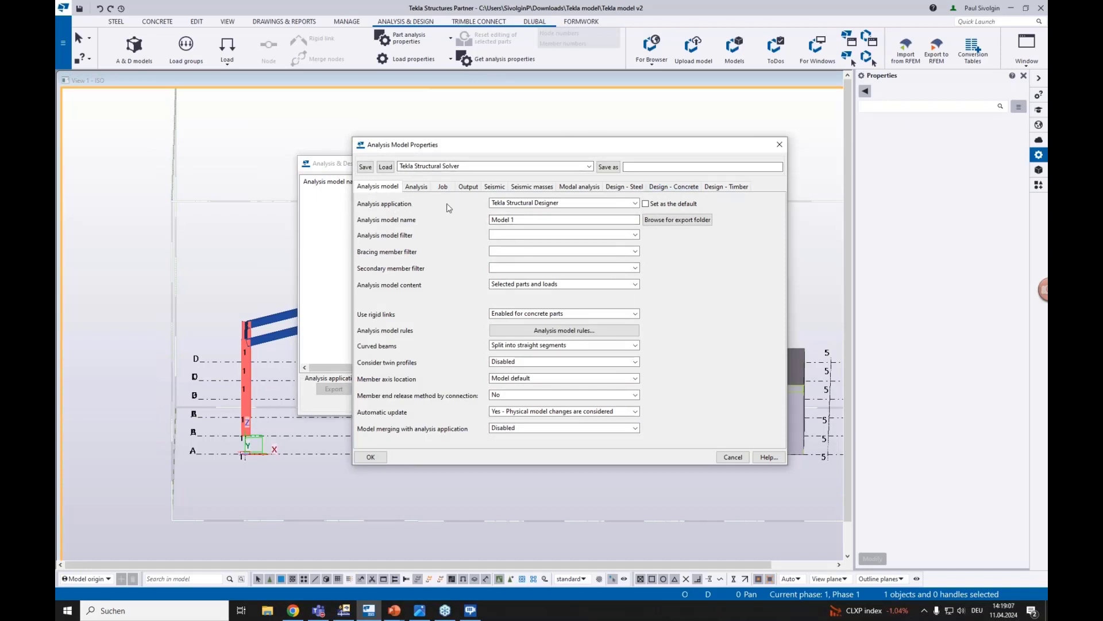
- Choose Dlubal File (.NET) as the analysis application, name the analysis model Steel and create it
click(608, 205)
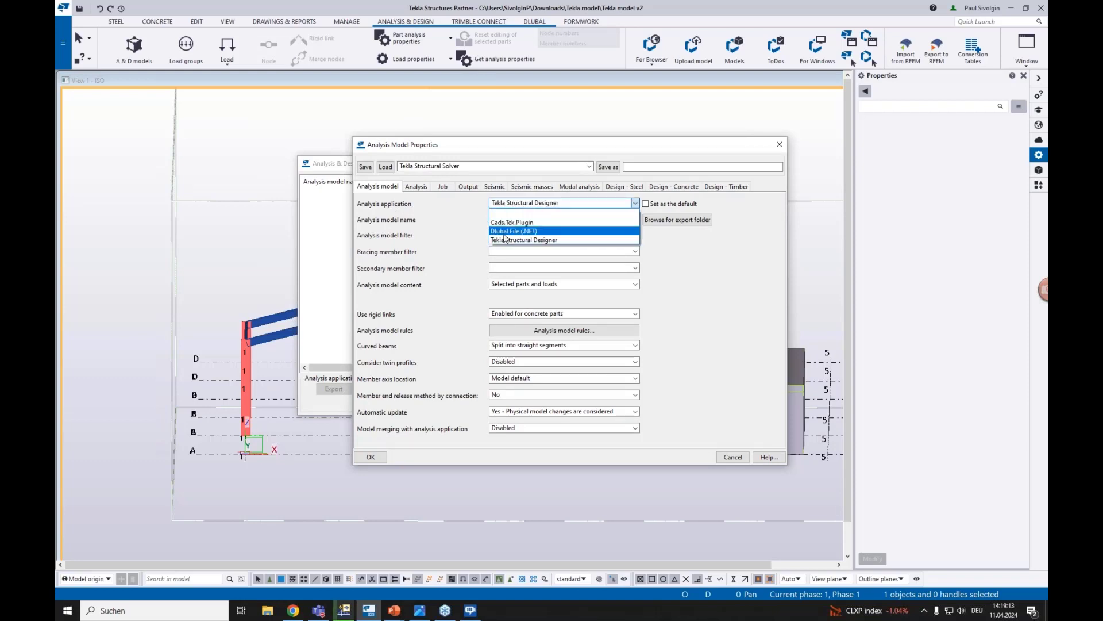
click(518, 231)
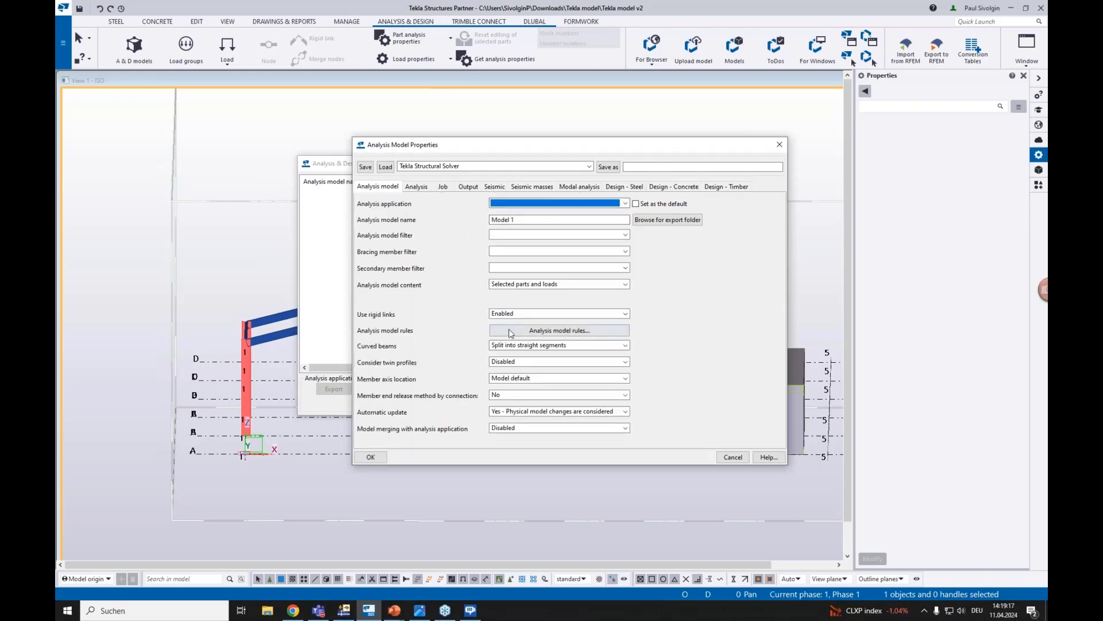
key(Tab)
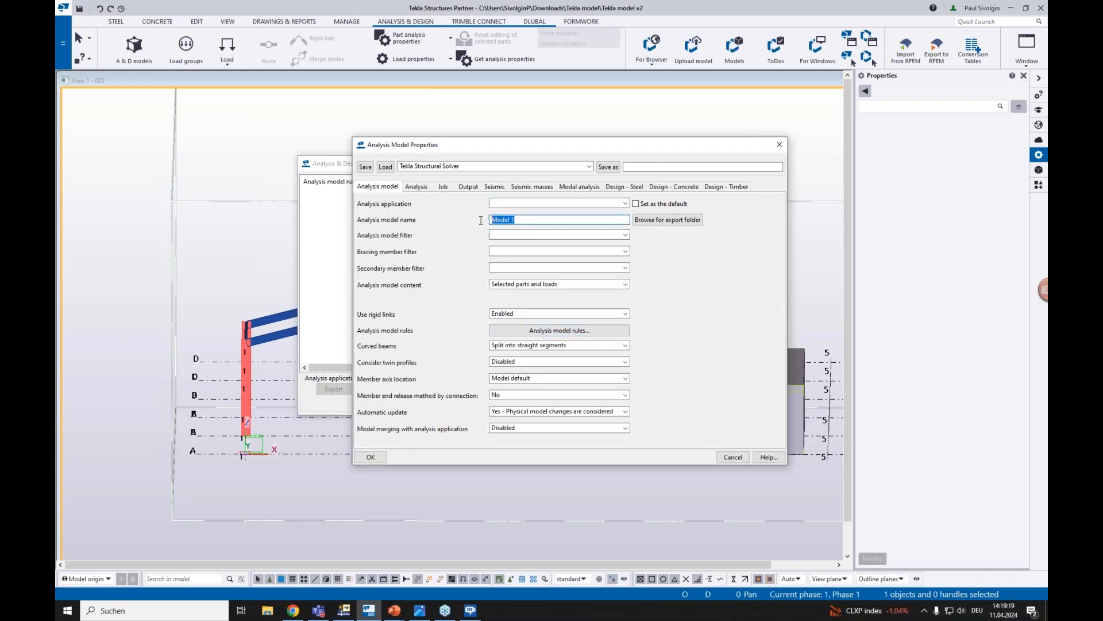
text(Steel)
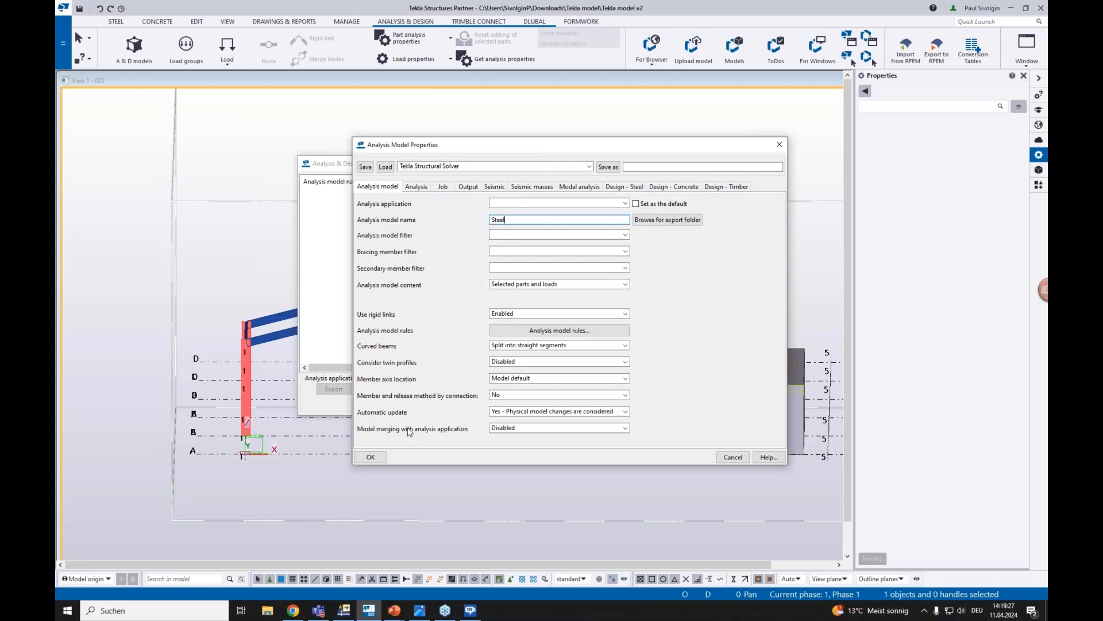
click(377, 456)
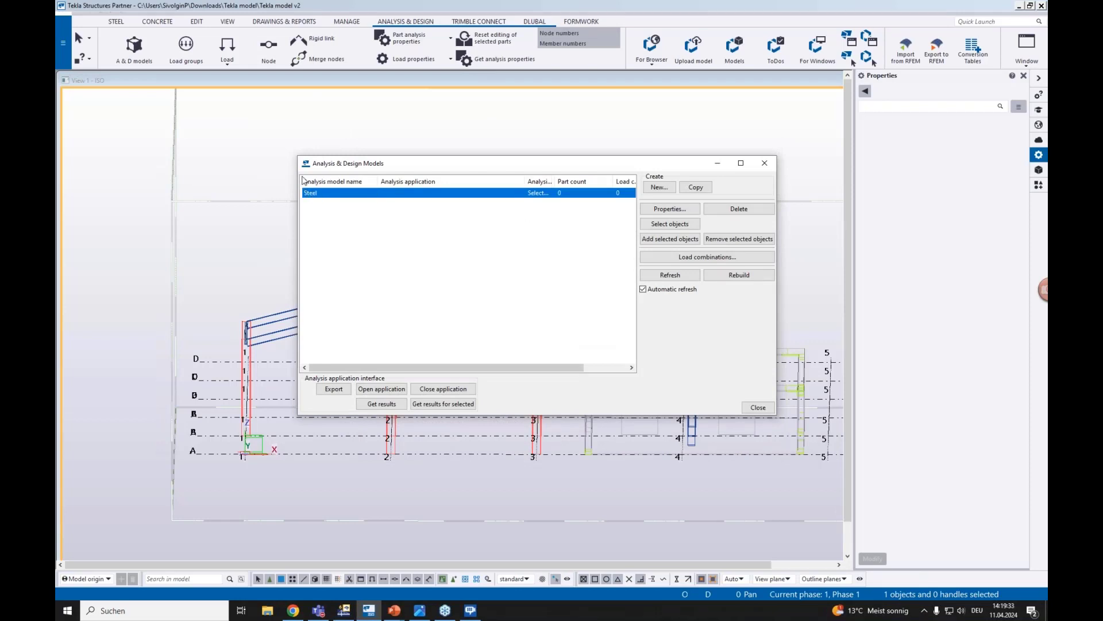
drag(403, 164, 466, 168)
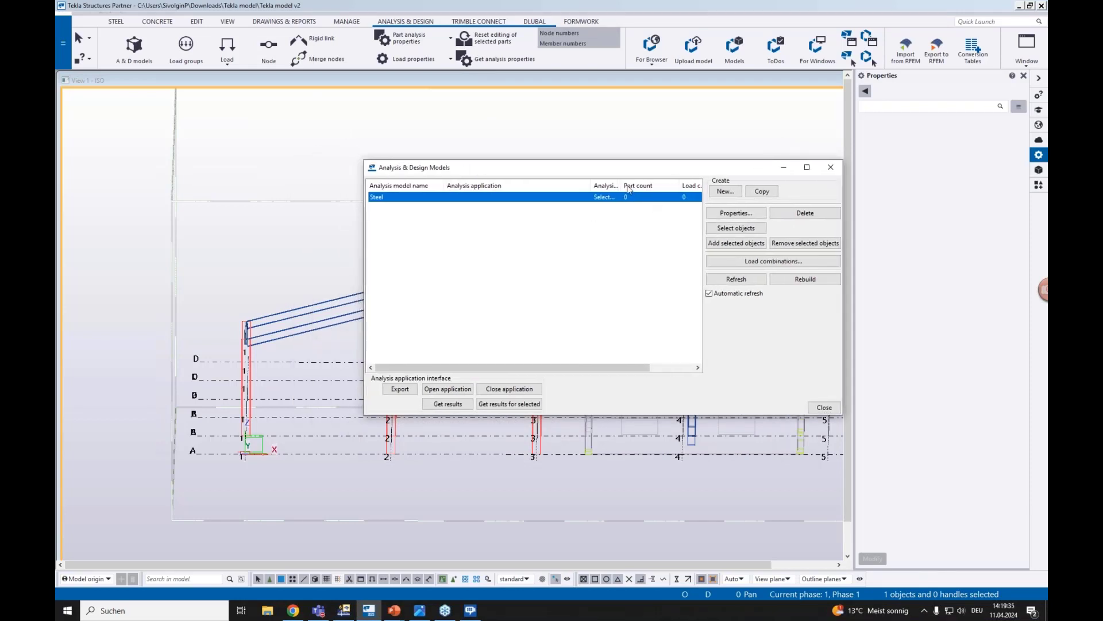
drag(579, 172, 528, 173)
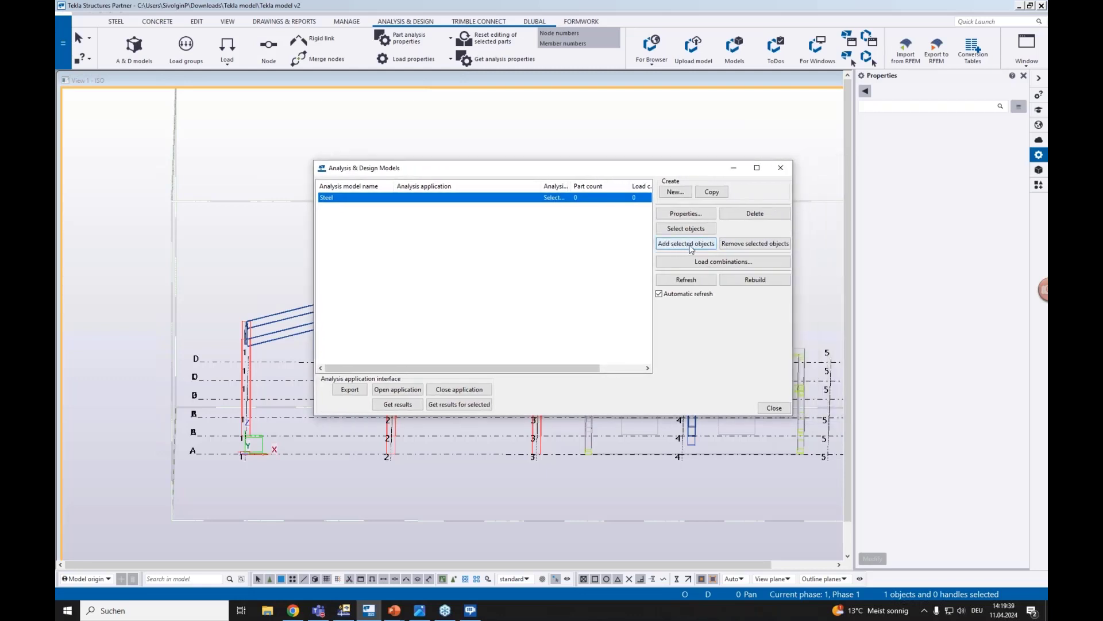
drag(712, 173, 1014, 324)
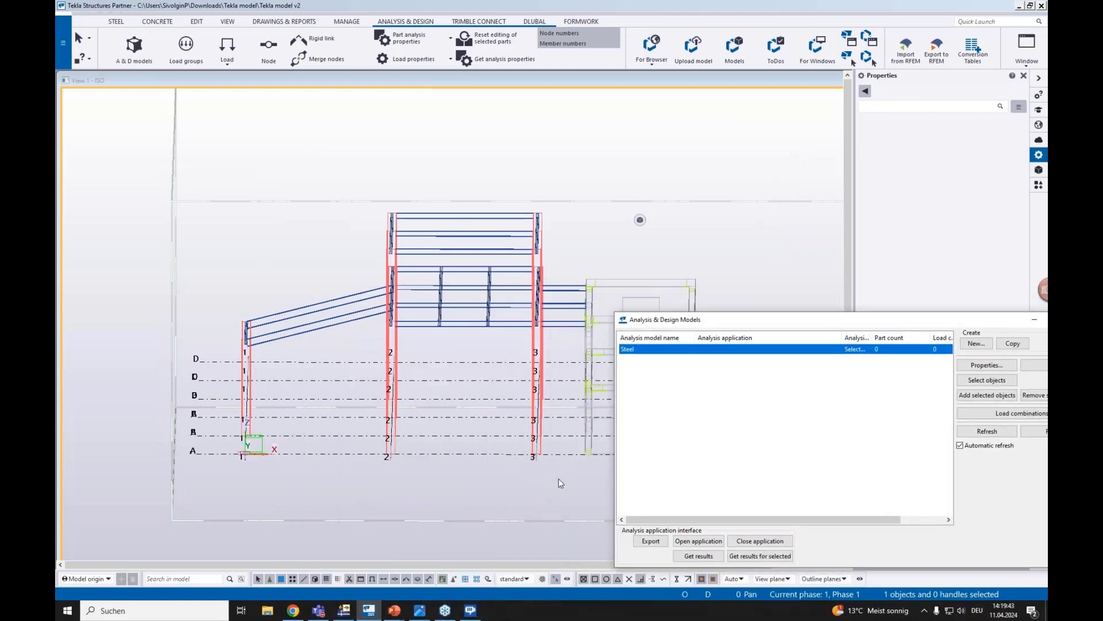
drag(561, 484, 234, 197)
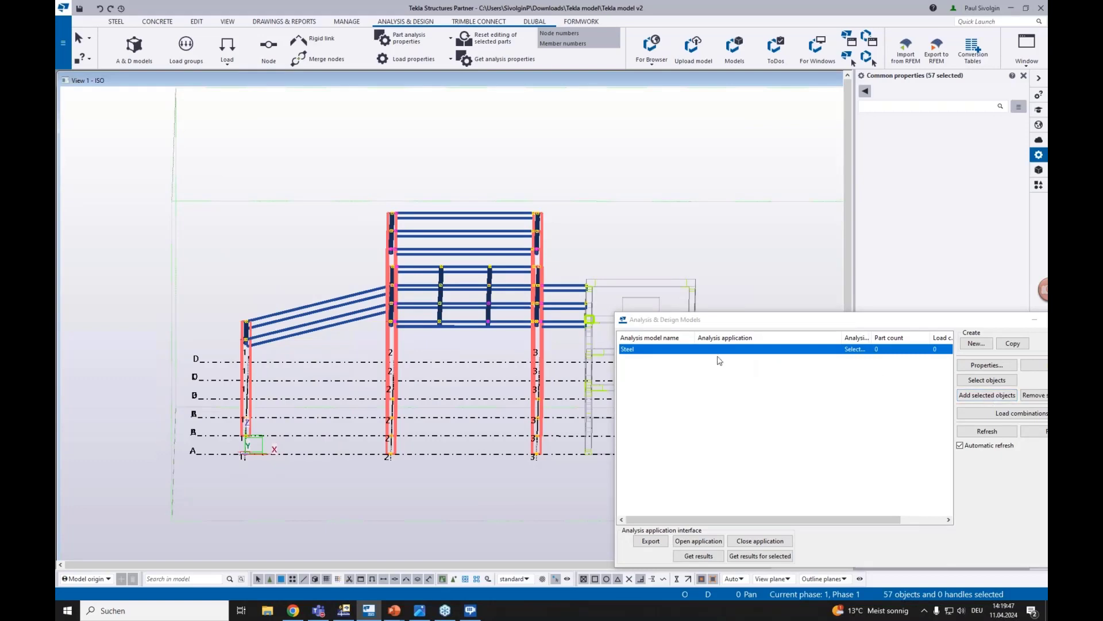
scroll(533, 294, up, 3)
click(495, 370)
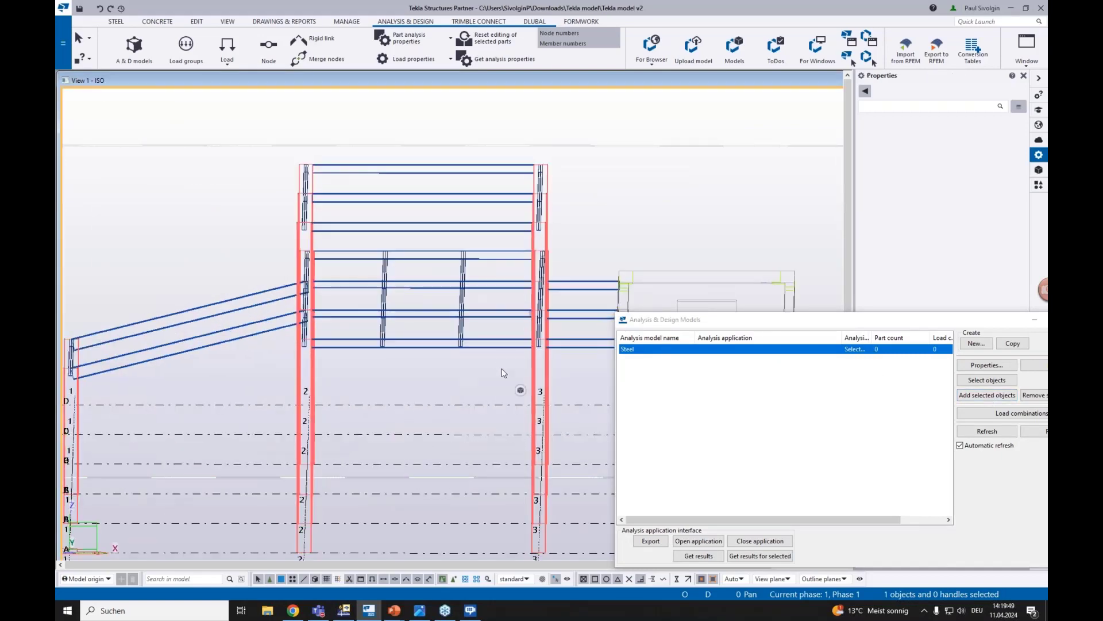
- Minimize the Analysis & Design Models window and examine the bolted beam-to-column joint, selecting all objects around it
ctrl+middle_drag(500, 371, 384, 297)
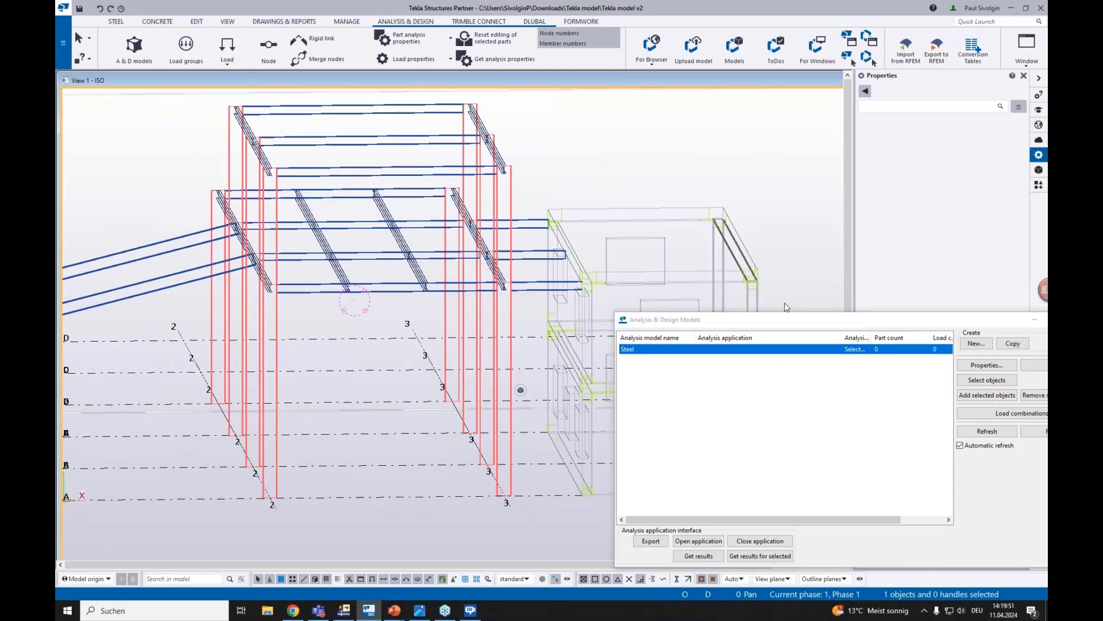
double_click(851, 320)
click(846, 276)
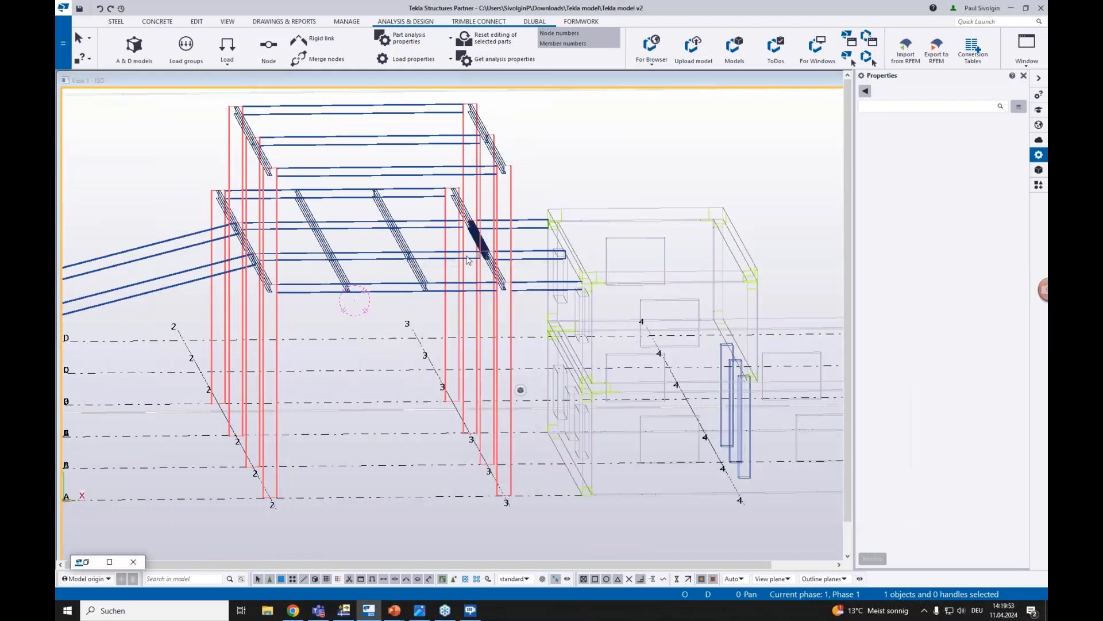
scroll(415, 236, up, 3)
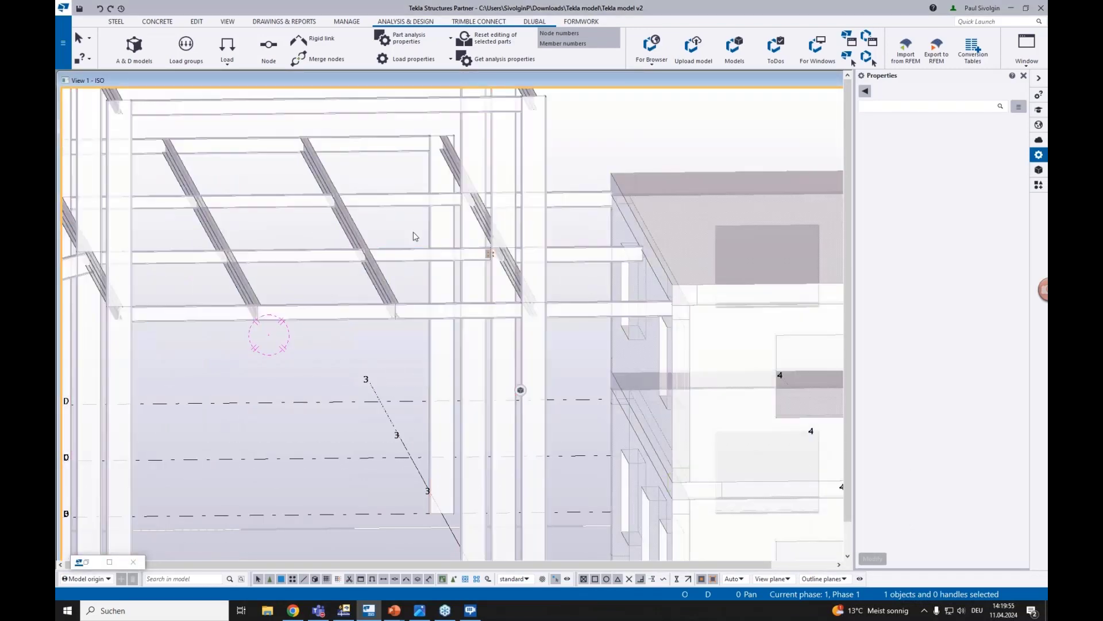
scroll(435, 230, down, 3)
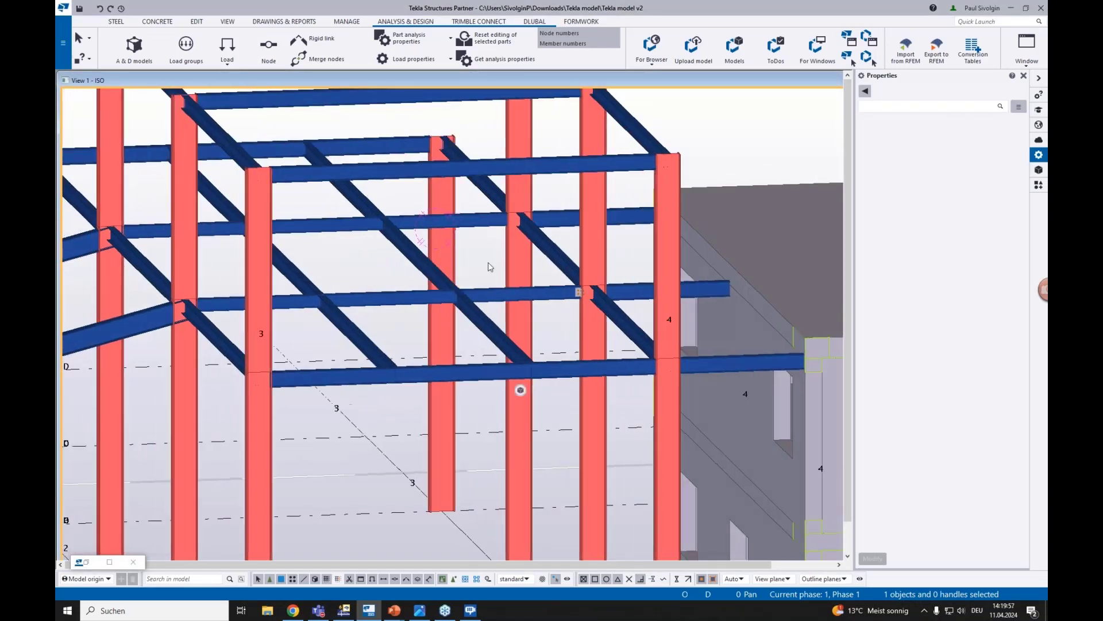
scroll(444, 244, up, 2)
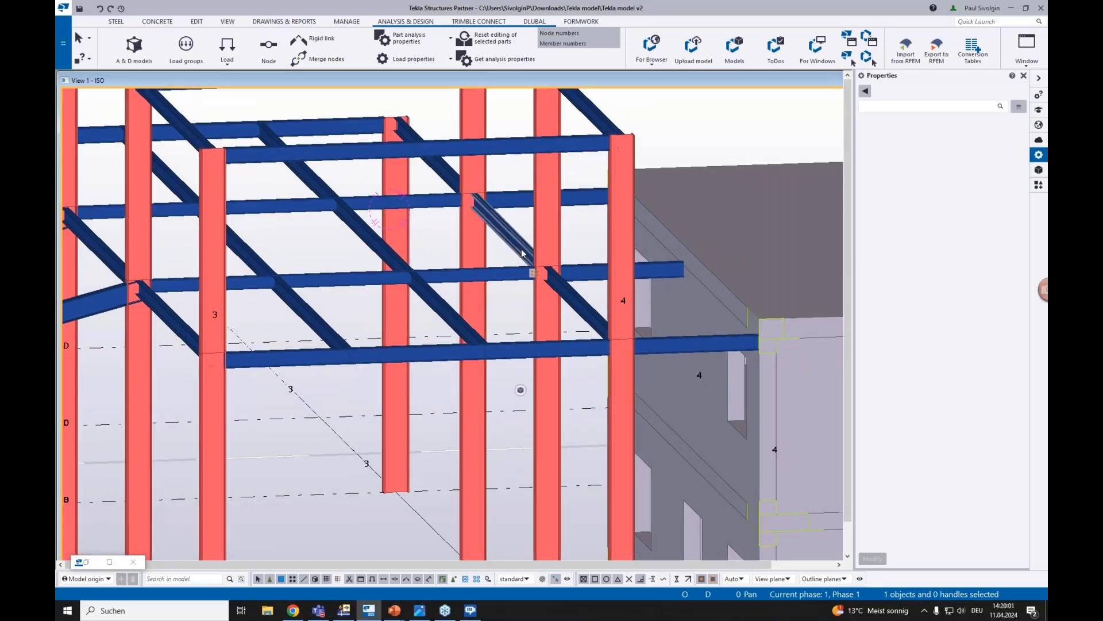
scroll(532, 273, up, 5)
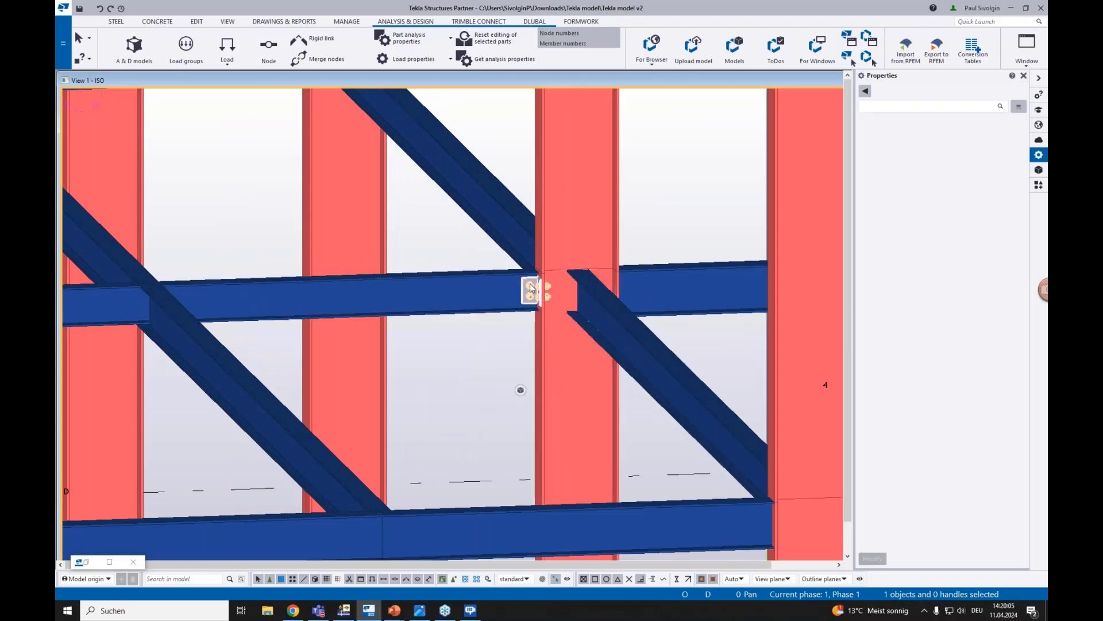
scroll(542, 281, up, 2)
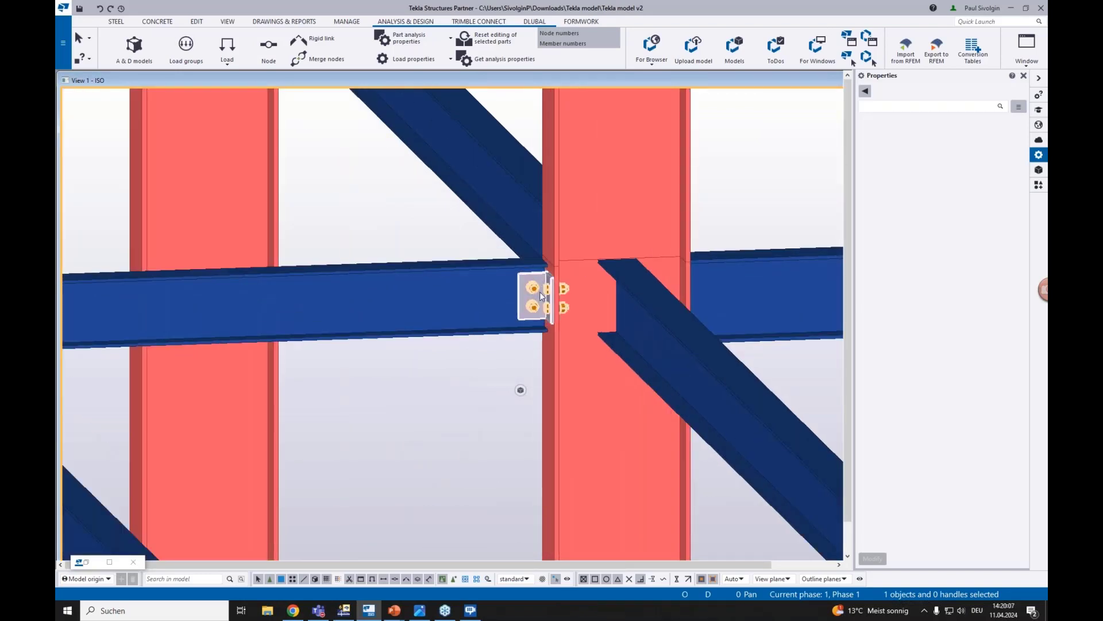
scroll(541, 295, down, 3)
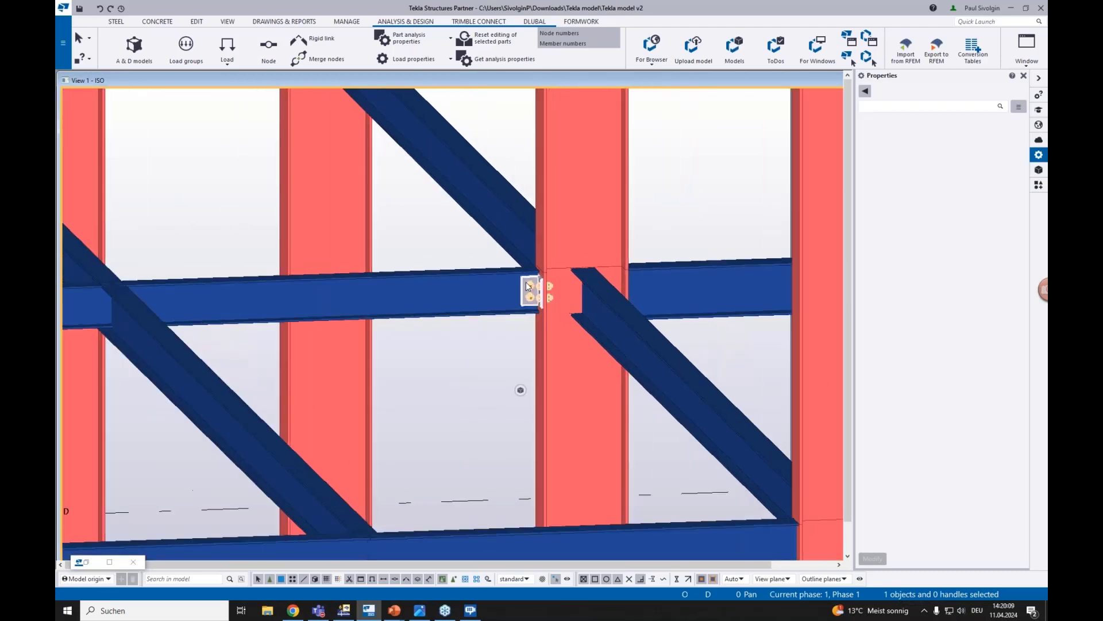
drag(670, 469, 445, 182)
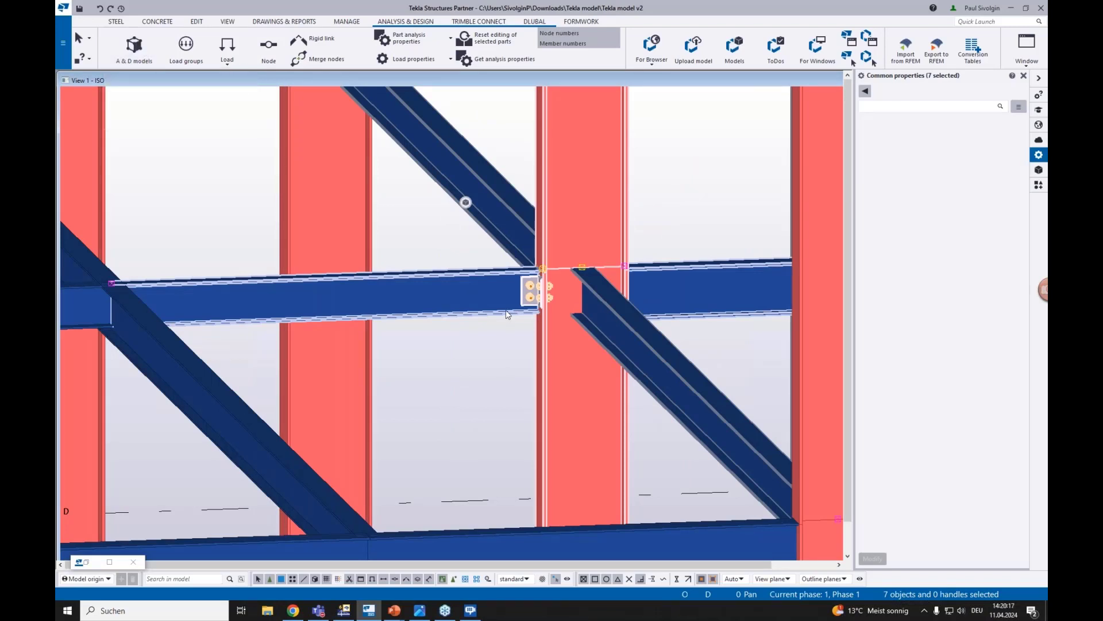
- Inspect the joint's clip angle component, including its part settings and profile selection, and close its properties without changes
scroll(520, 313, up, 2)
click(540, 278)
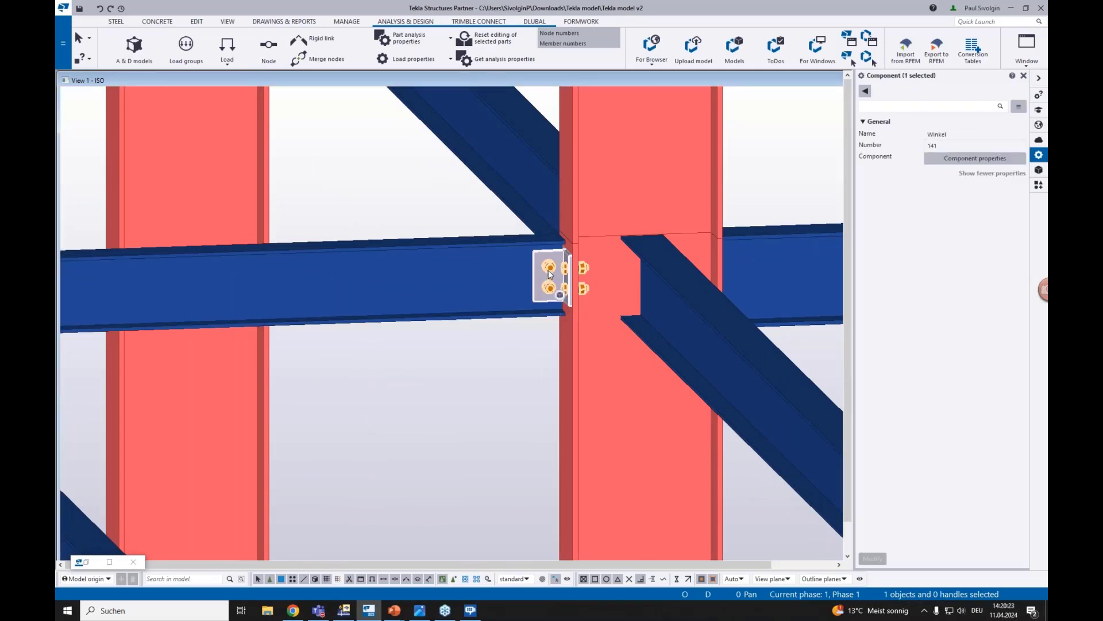
double_click(550, 274)
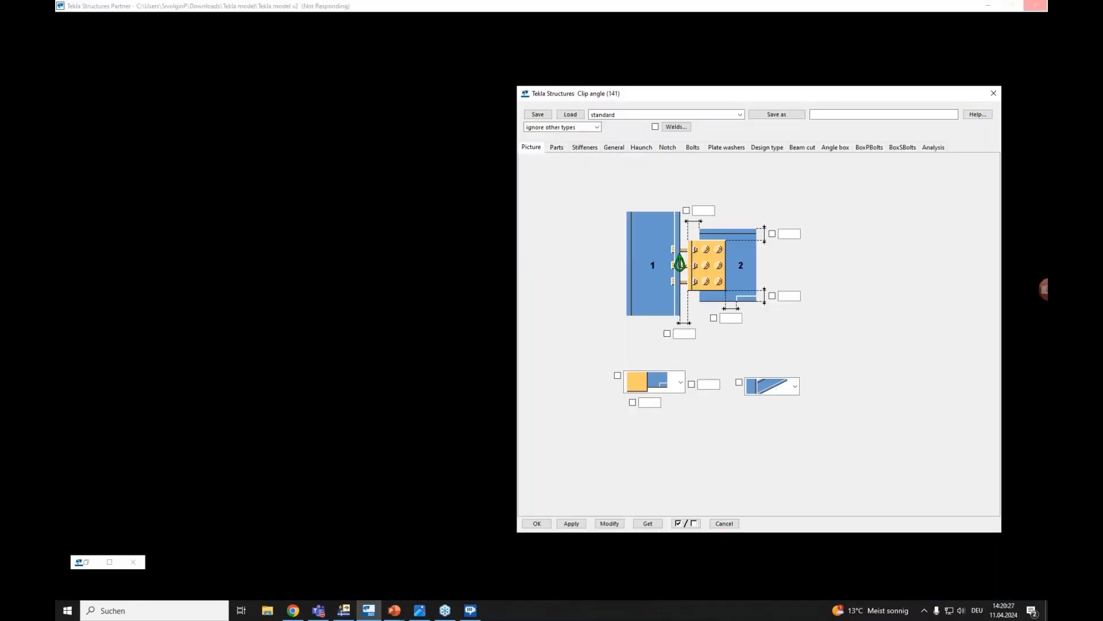
click(556, 147)
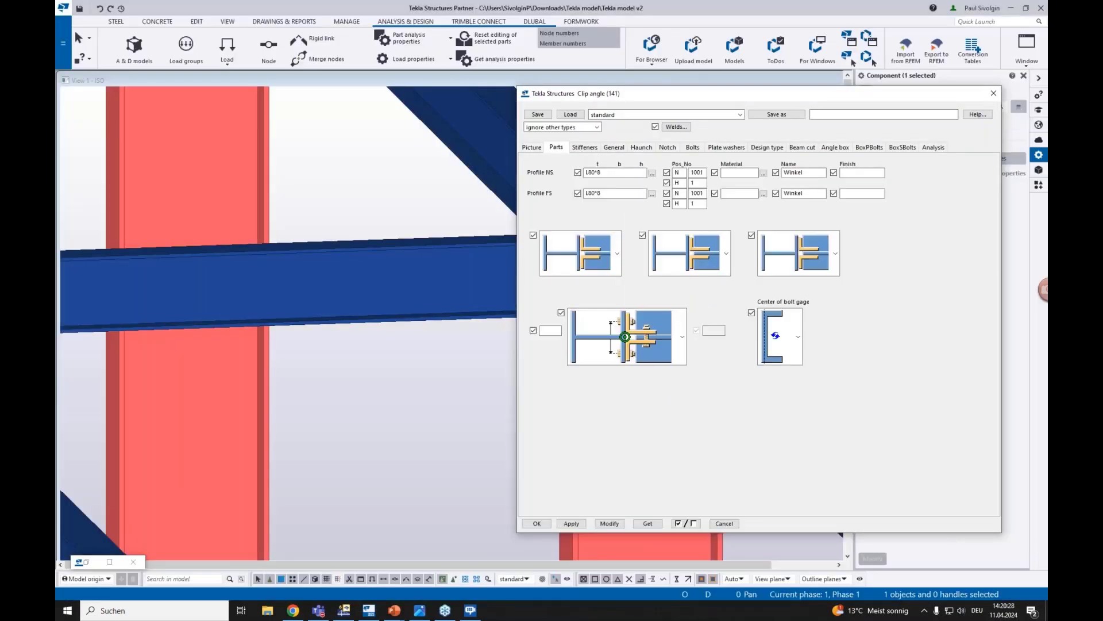
click(652, 173)
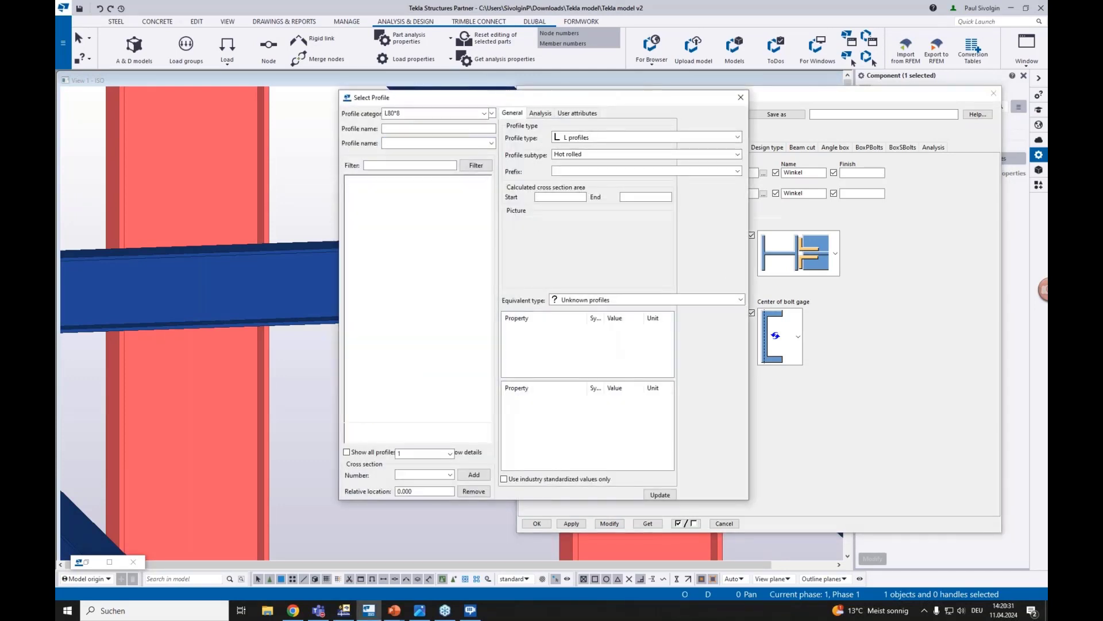
click(741, 98)
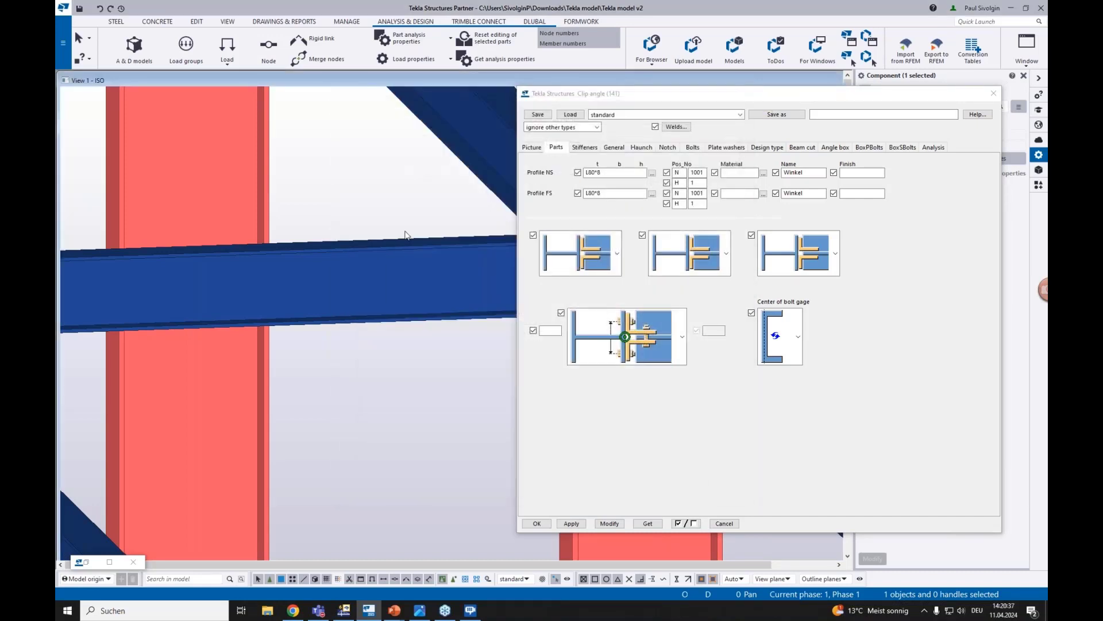
click(749, 106)
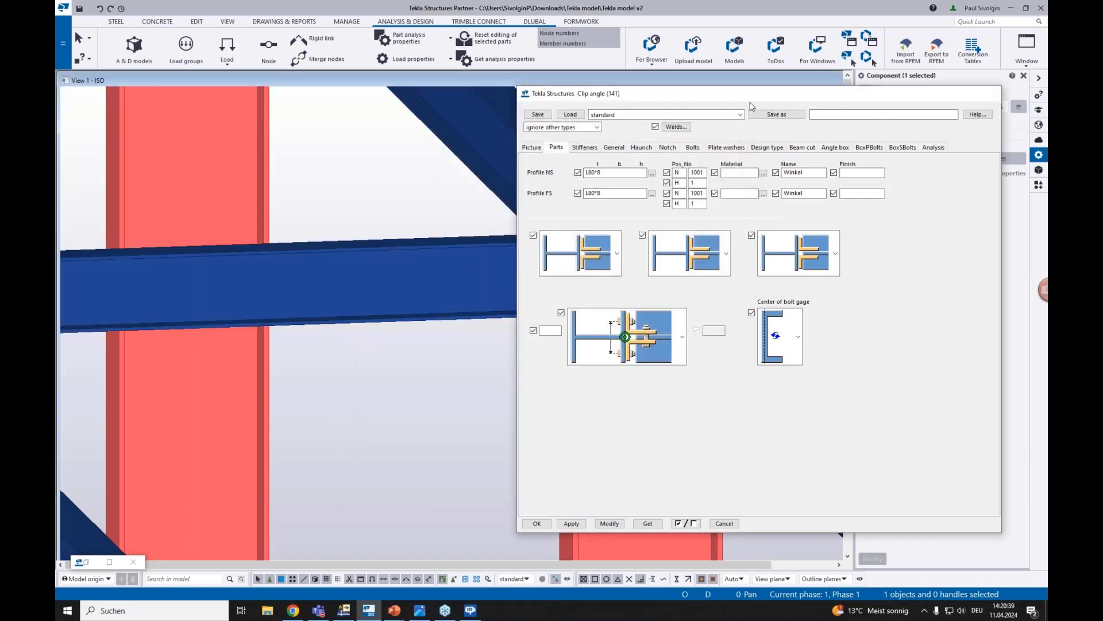
key(Escape)
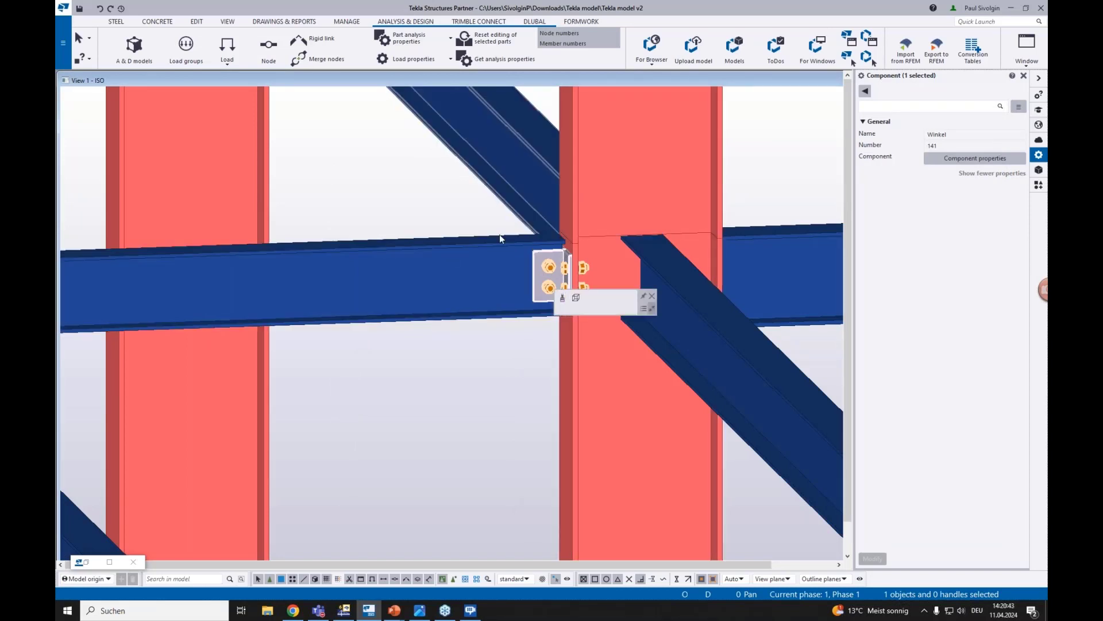
- Disable component selection and test it by area-selecting the members around the clip angle joint
scroll(549, 302, down, 6)
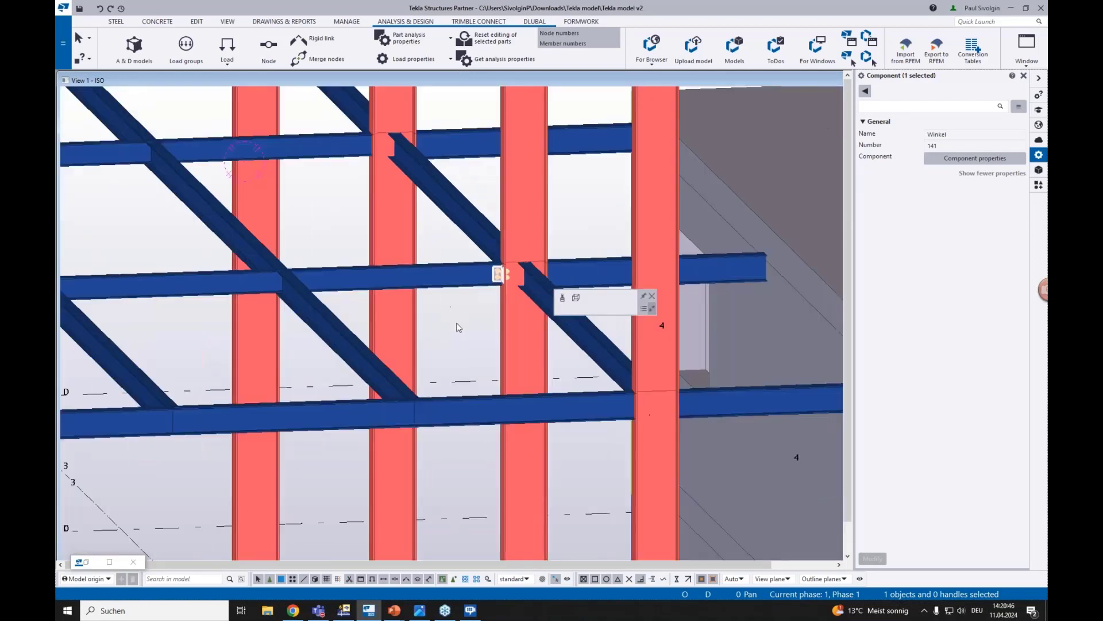
click(458, 327)
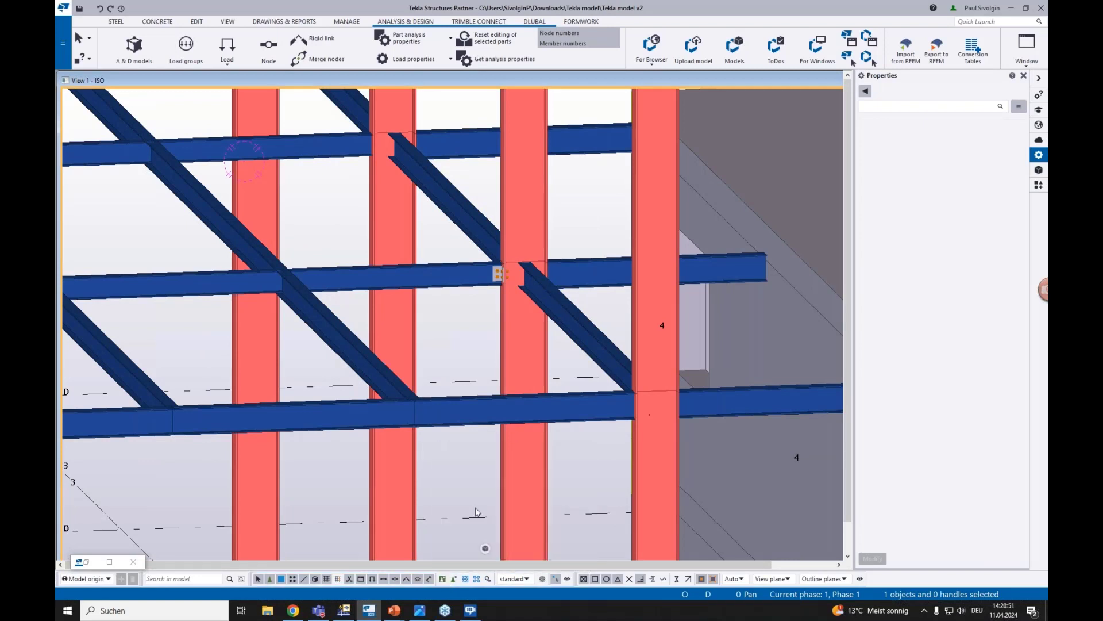
drag(563, 362, 437, 216)
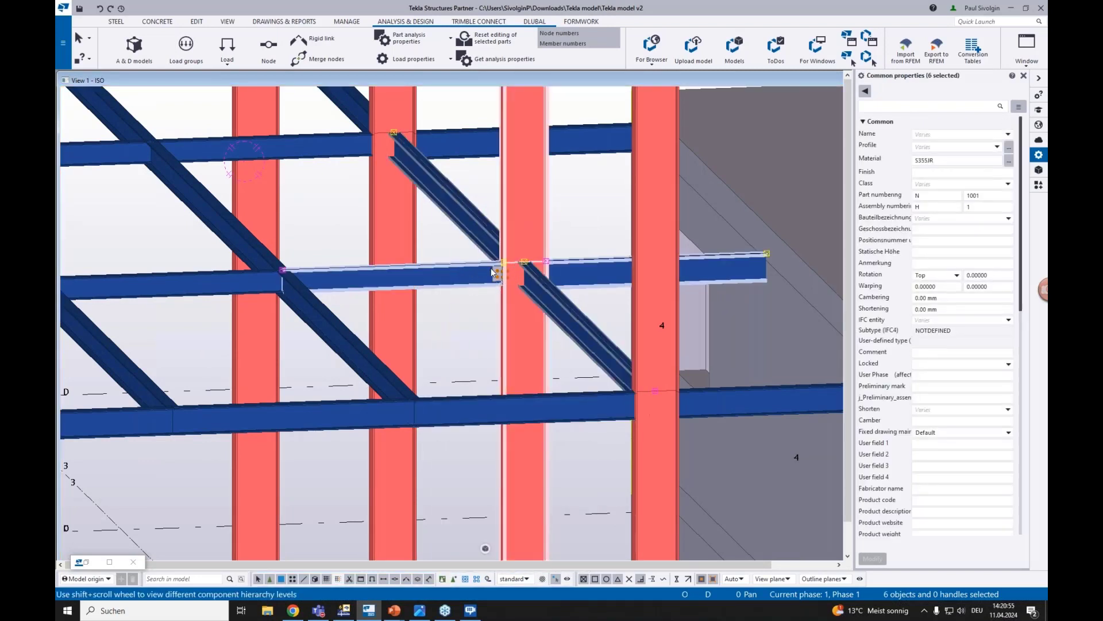
scroll(440, 209, up, 2)
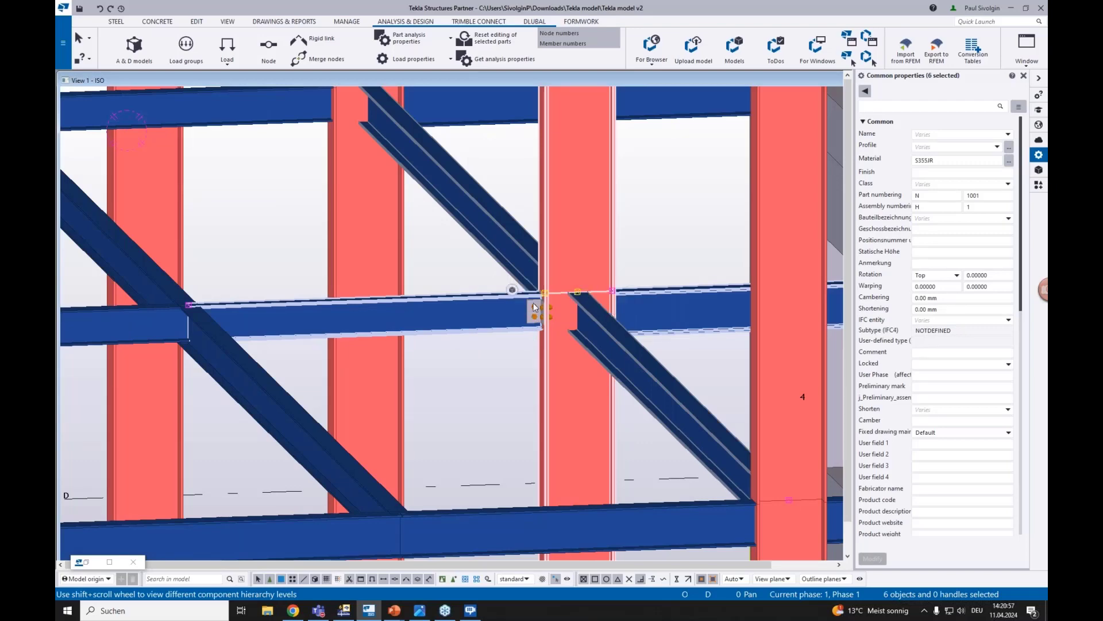
scroll(535, 308, down, 1)
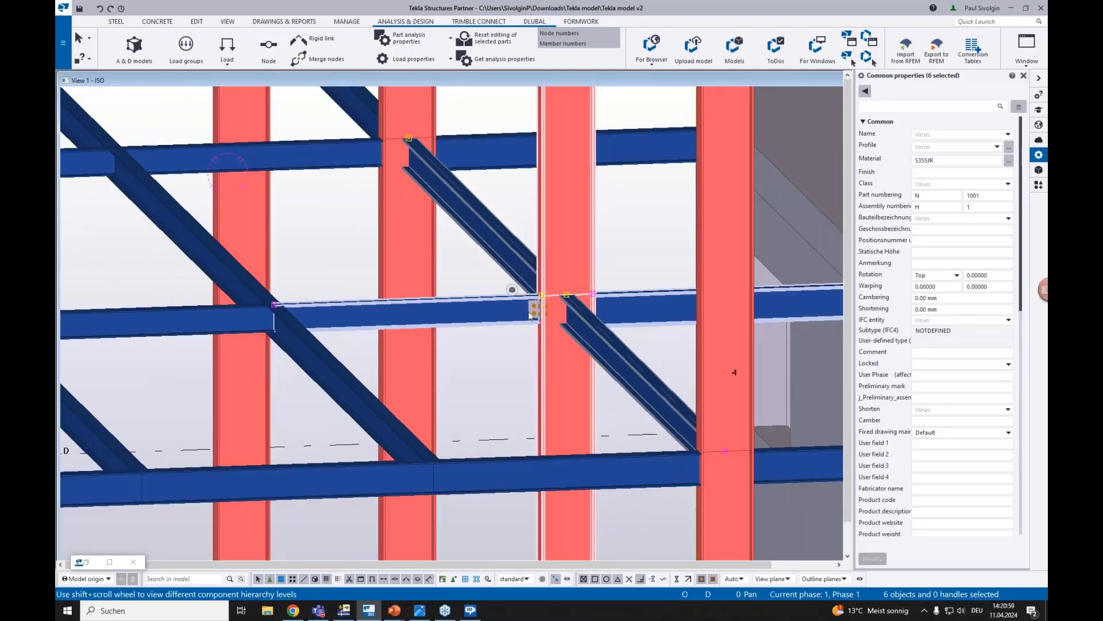
scroll(530, 313, down, 4)
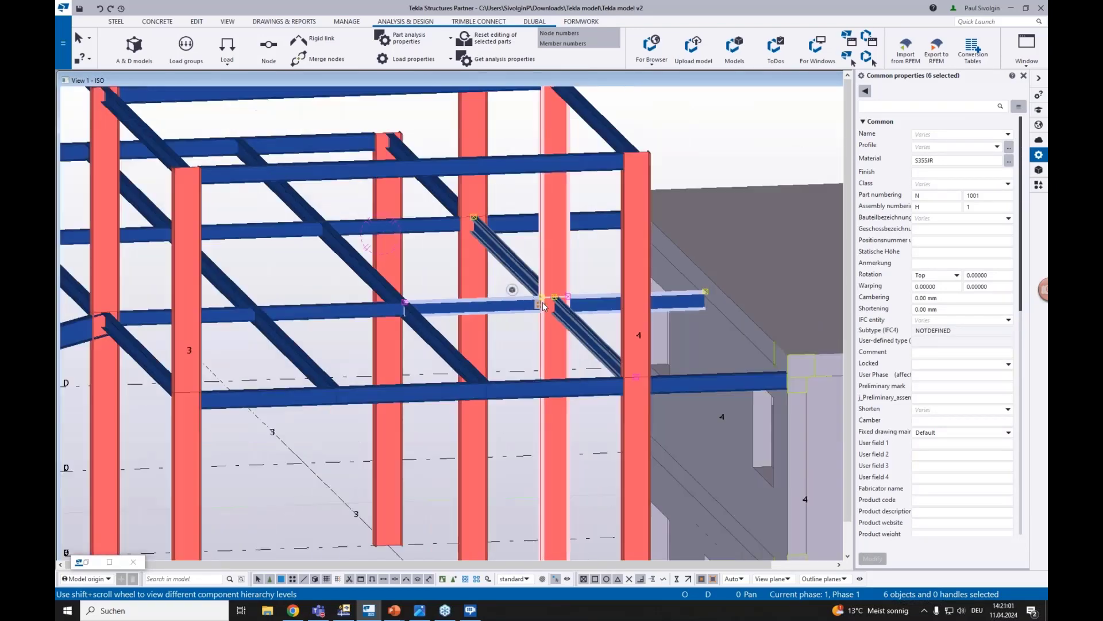
scroll(534, 305, down, 5)
scroll(380, 261, up, 6)
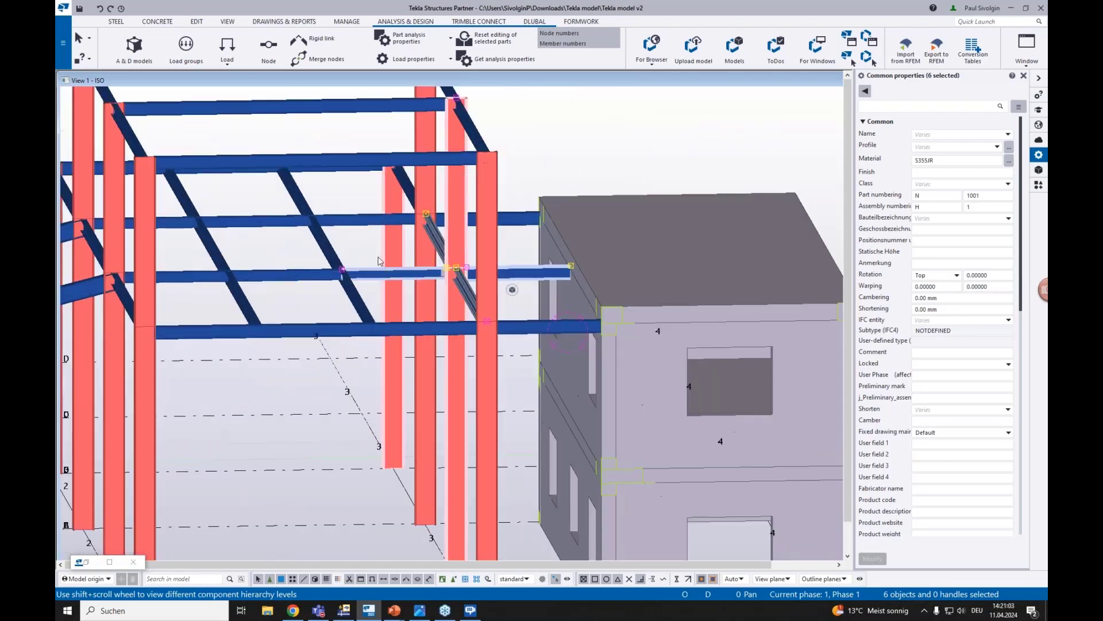
- Reopen the Analysis & Design Models window beside the frame and select all columns and beams of the steel structure
click(379, 261)
scroll(379, 261, down, 6)
middle_drag(411, 269, 443, 271)
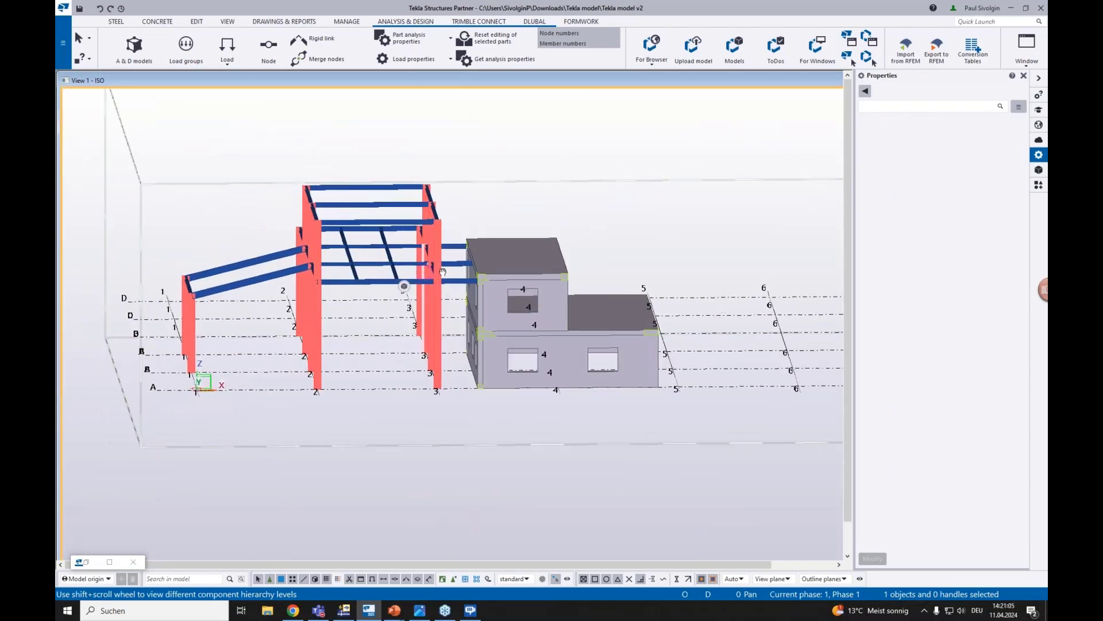
scroll(452, 556, up, 2)
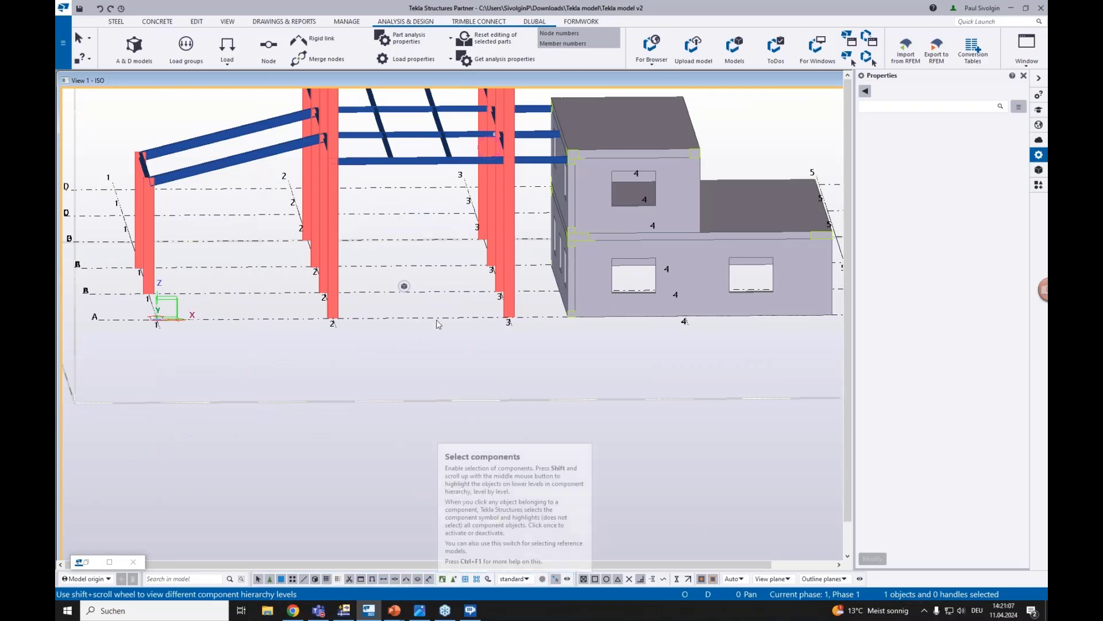
scroll(439, 325, down, 2)
scroll(491, 318, down, 3)
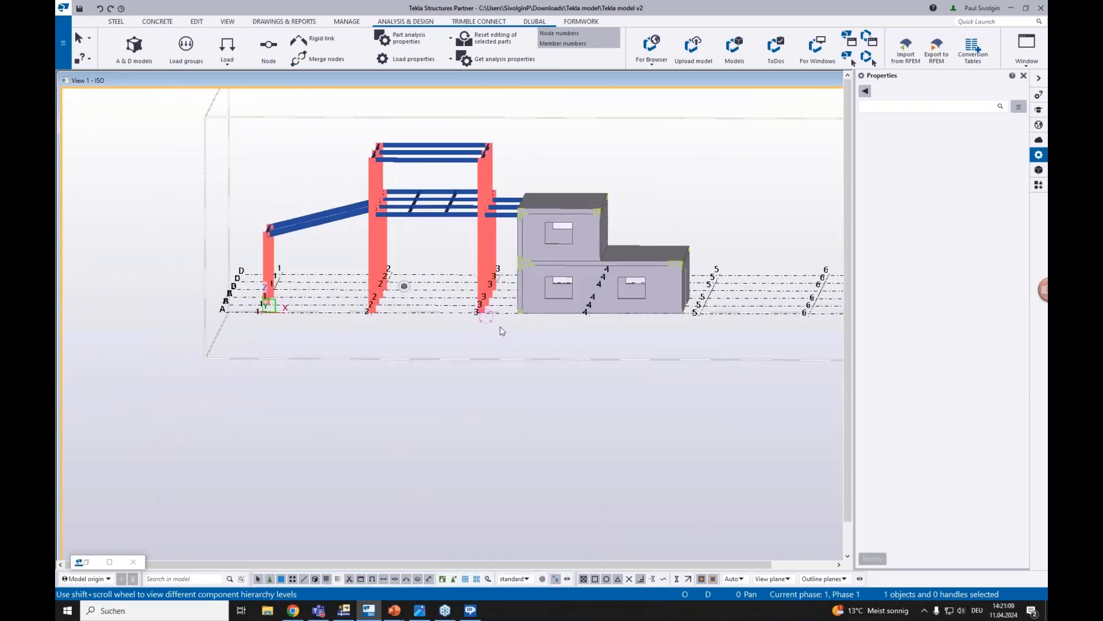
click(134, 46)
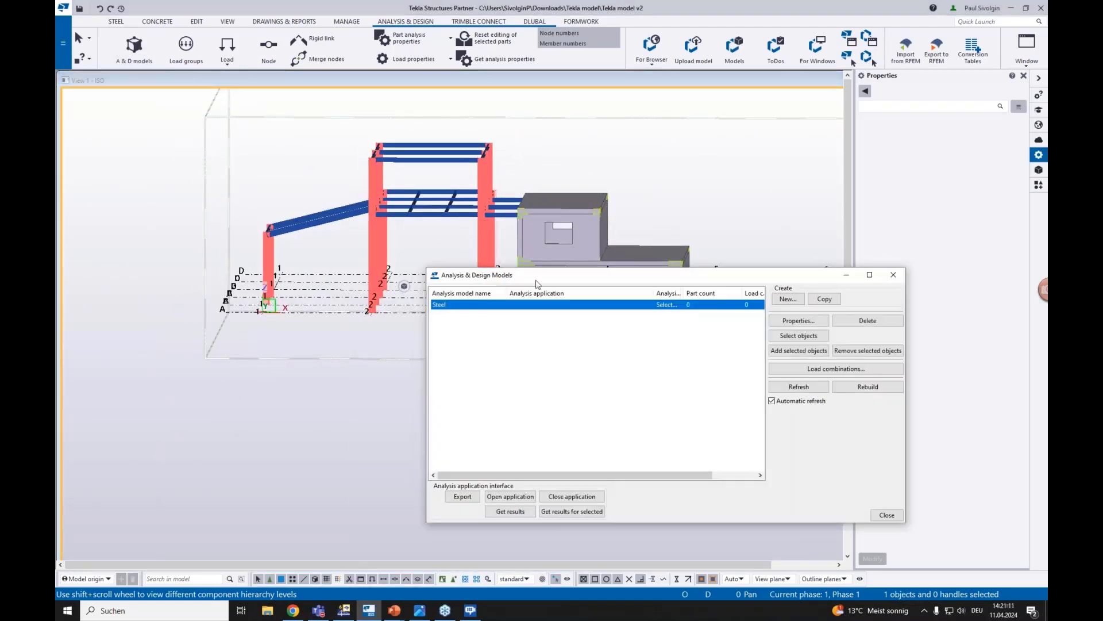
drag(586, 273, 697, 283)
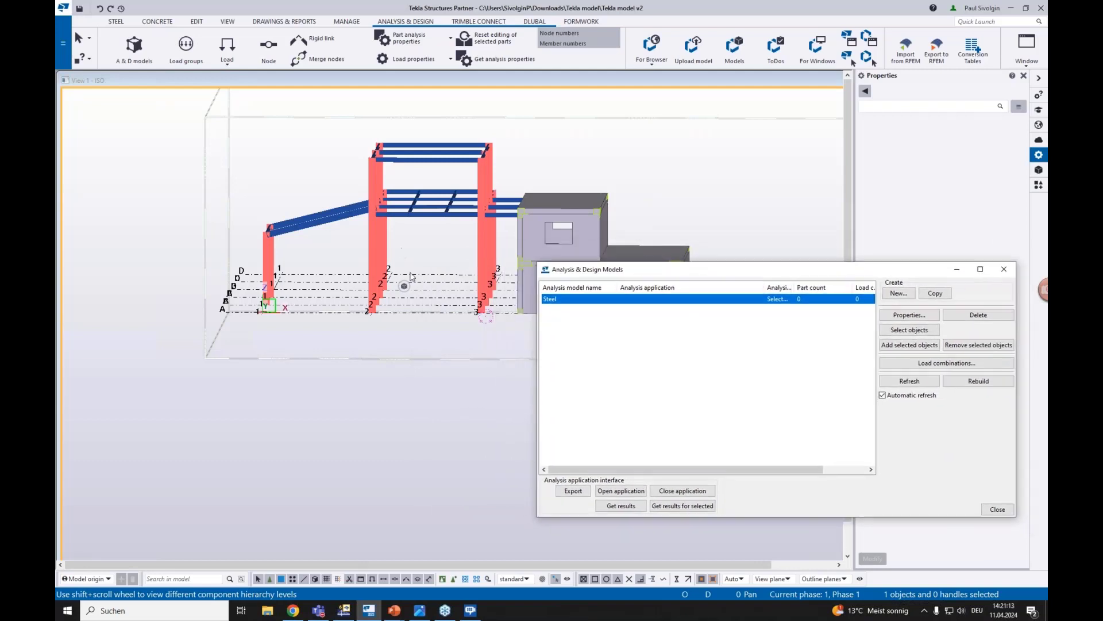
ctrl+middle_drag(437, 299, 458, 322)
drag(476, 323, 214, 135)
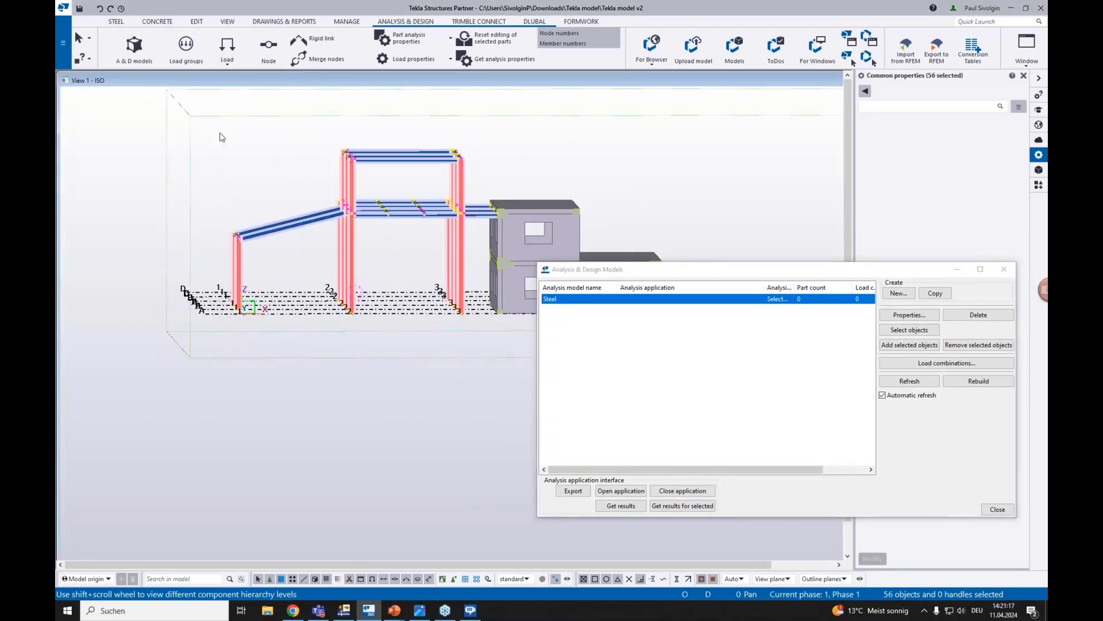
scroll(348, 159, up, 2)
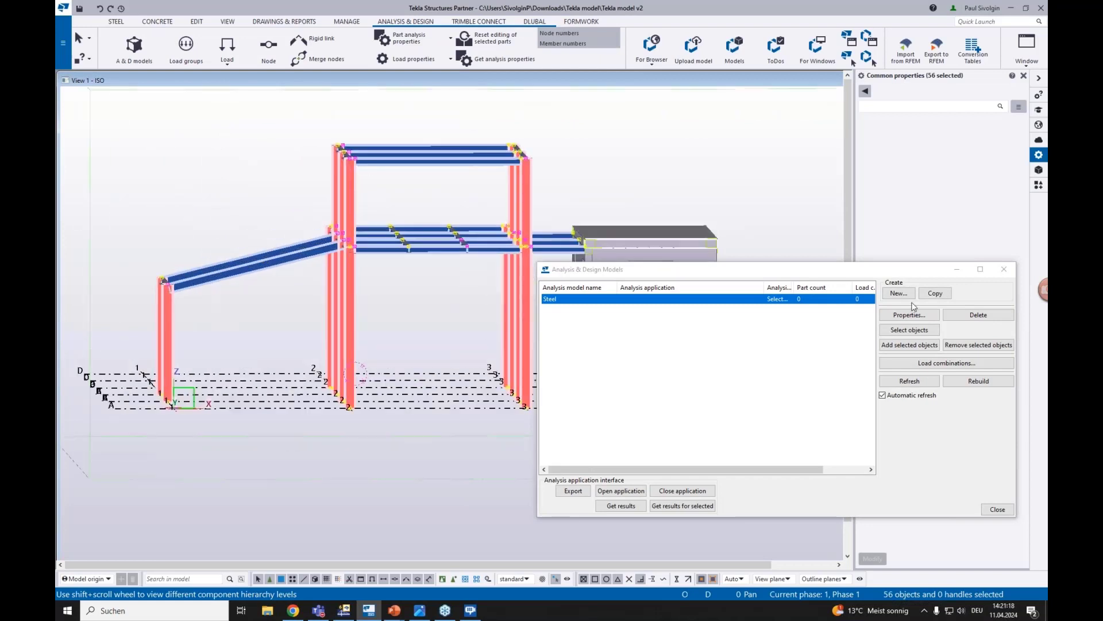
- Add the selected columns and beams to the Steel analysis model and minimize the Analysis & Design Models window
click(909, 345)
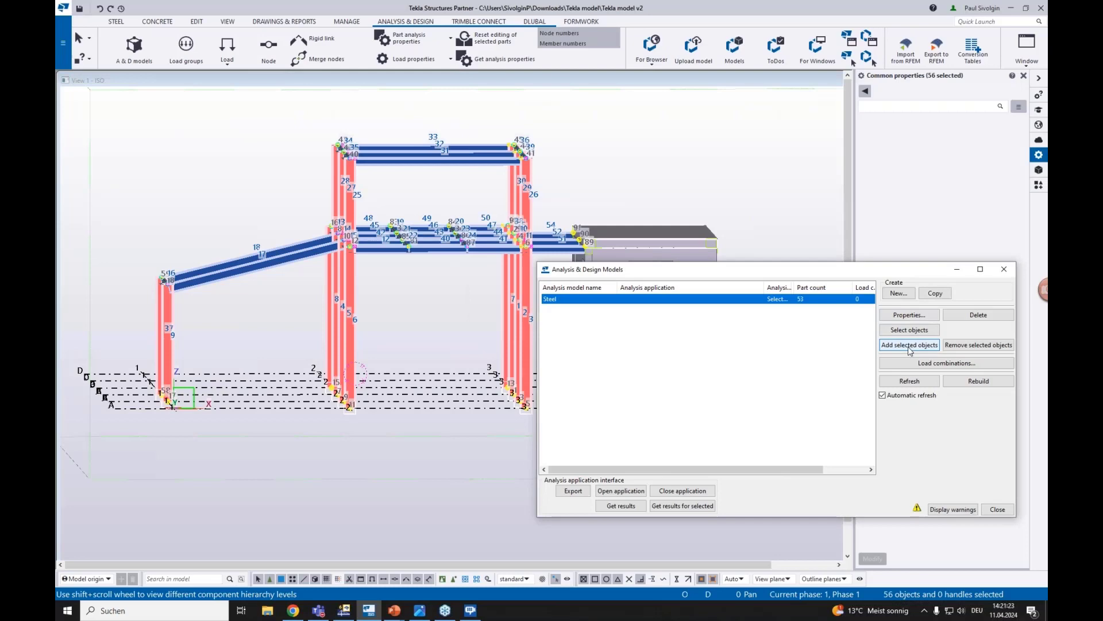
scroll(346, 207, up, 2)
click(426, 264)
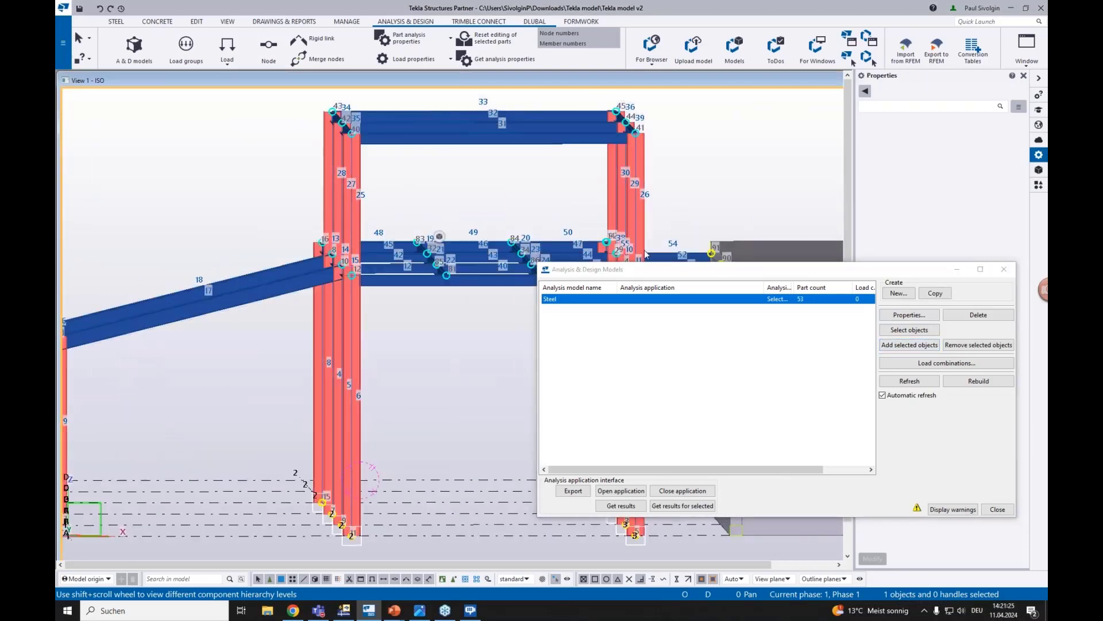
click(957, 274)
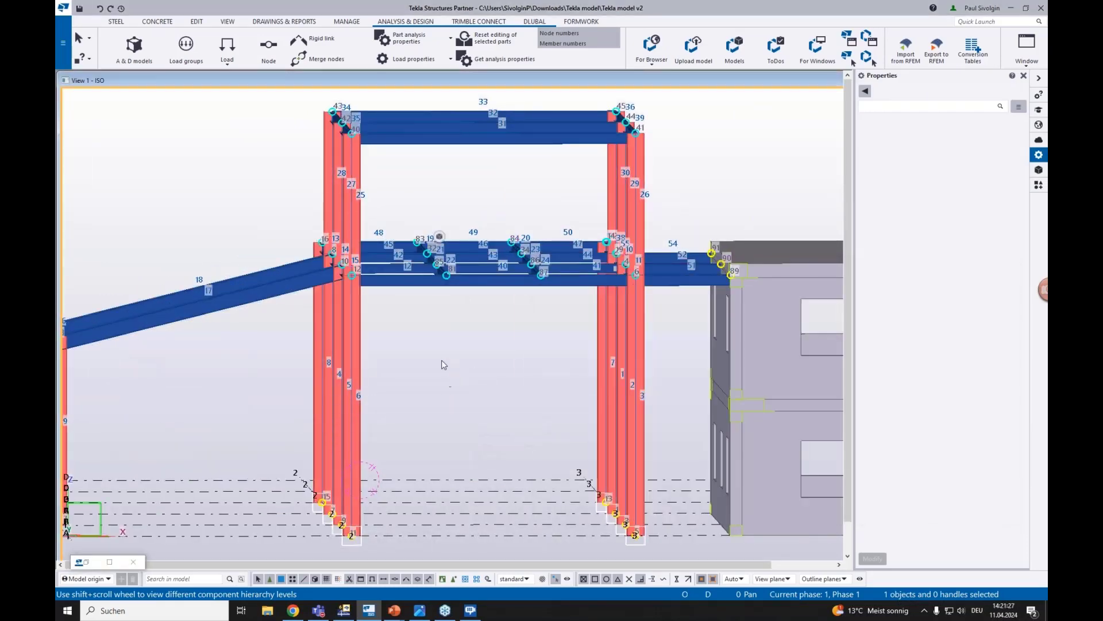
- Examine the analysis lines and node 12 where member 12 meets the front column
ctrl+middle_drag(442, 360, 460, 359)
scroll(363, 280, up, 3)
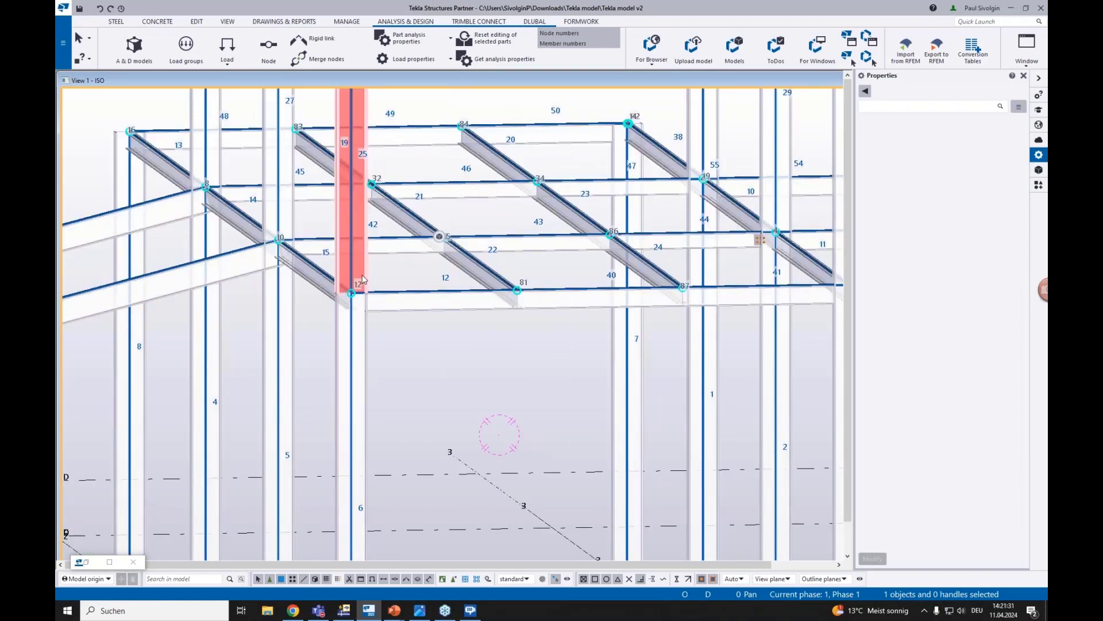
scroll(383, 296, up, 3)
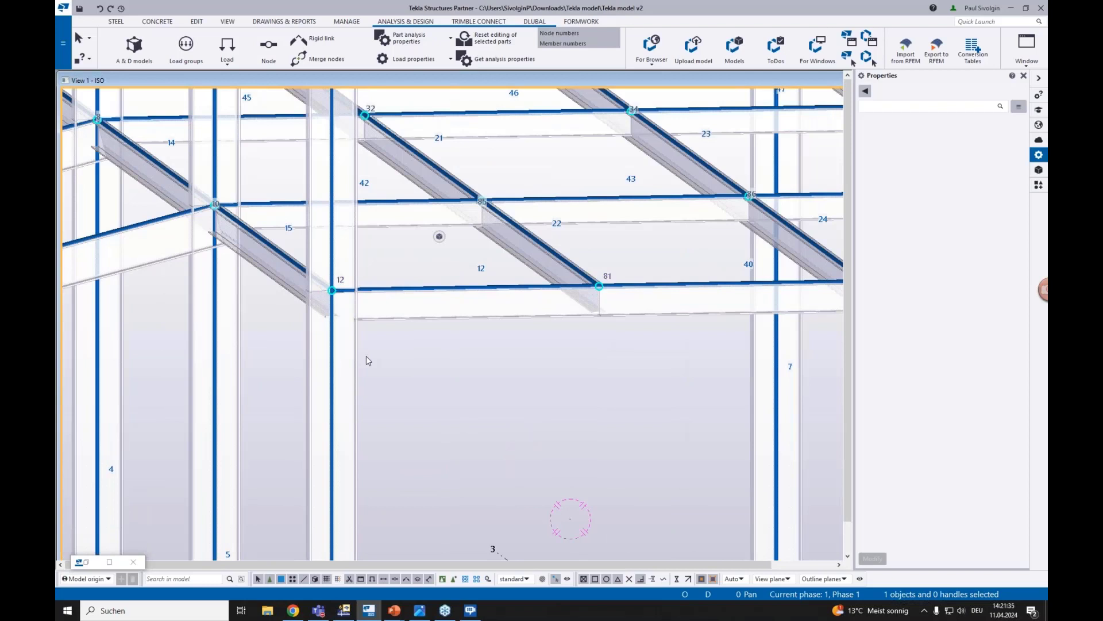
click(332, 292)
click(354, 289)
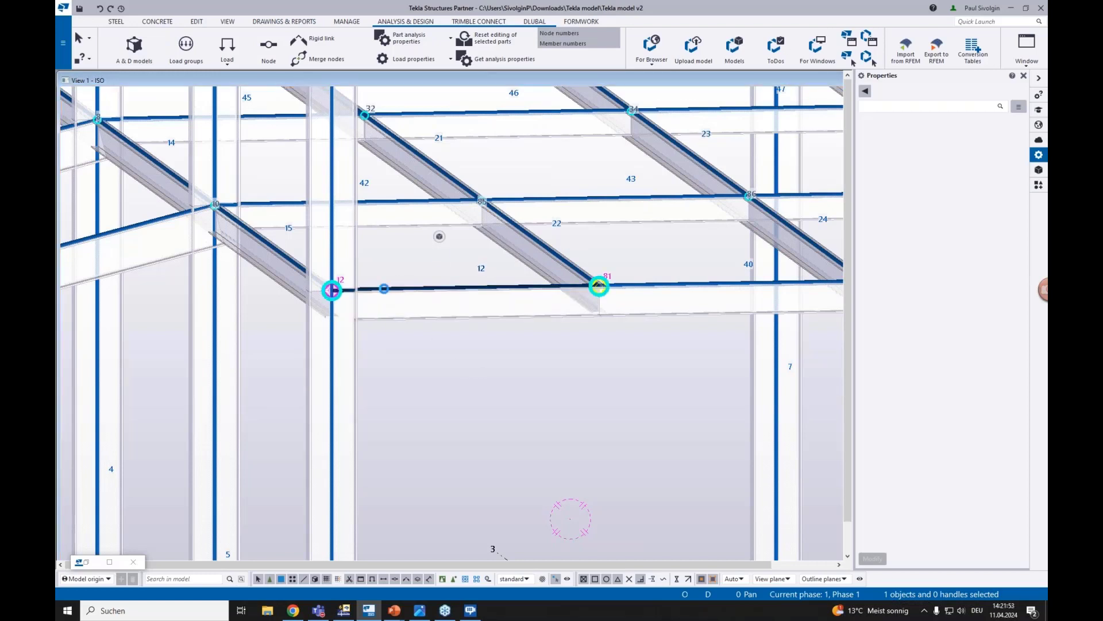
- Inspect the analysis properties of beam member 12 and the adjoining column, closing both without changes
double_click(382, 293)
drag(664, 226, 454, 308)
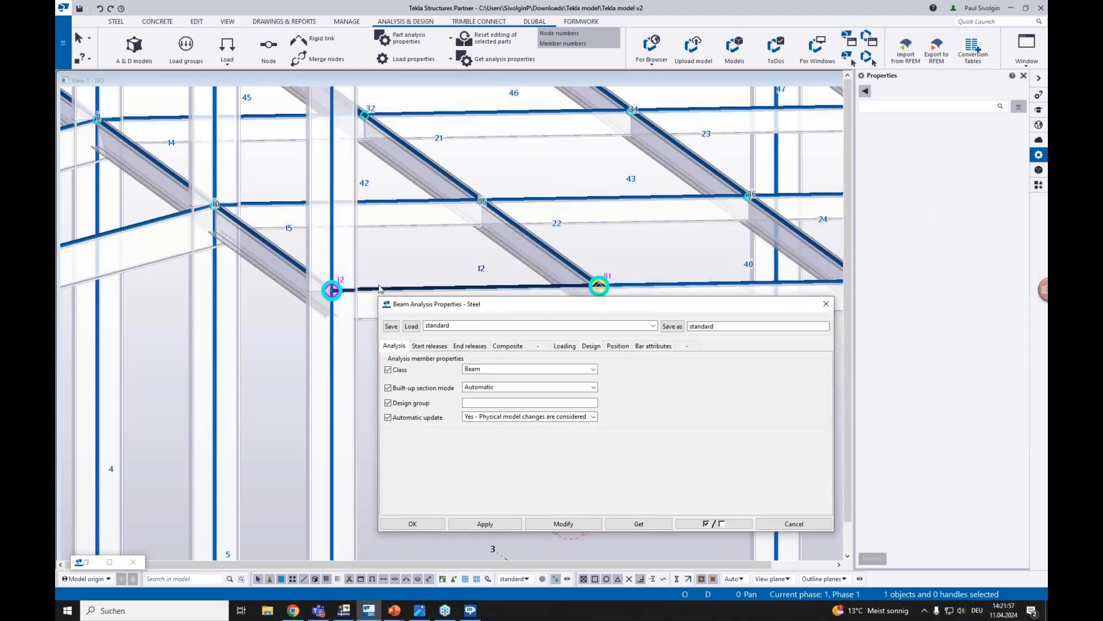
drag(426, 307, 424, 270)
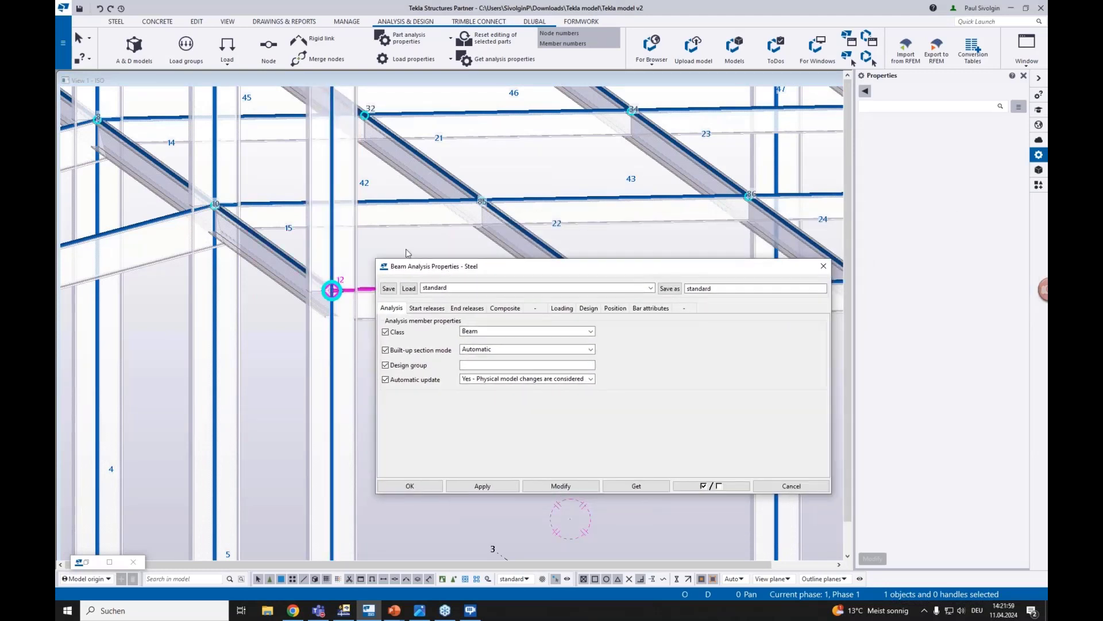
click(824, 266)
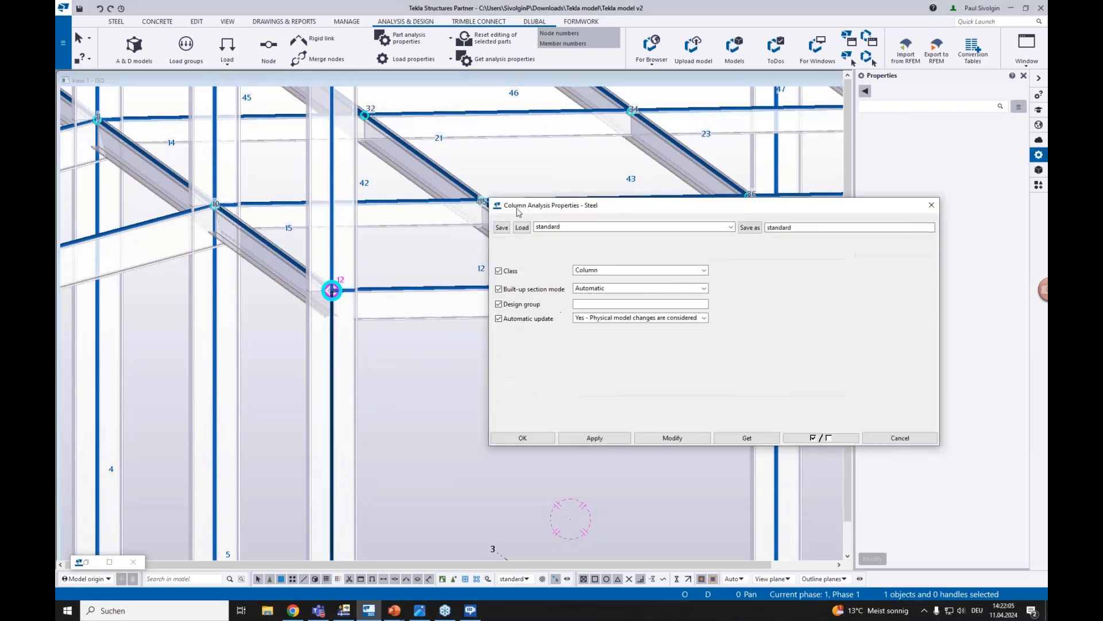
click(931, 205)
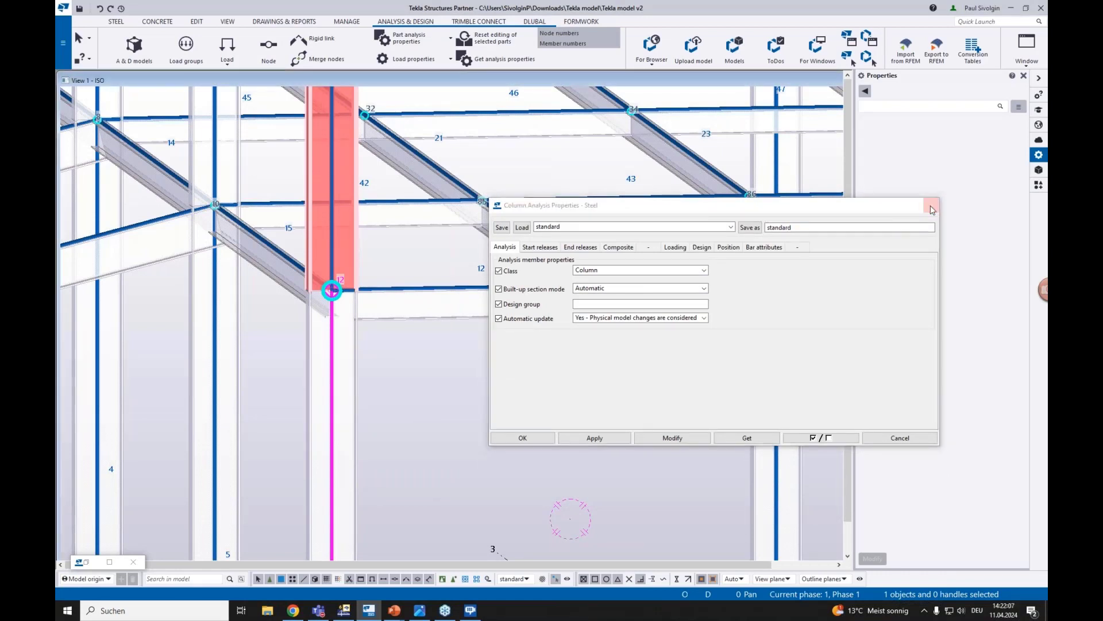
- Open the beam analysis properties for cross beam 21 and choose Beam - Truss as the class
click(411, 292)
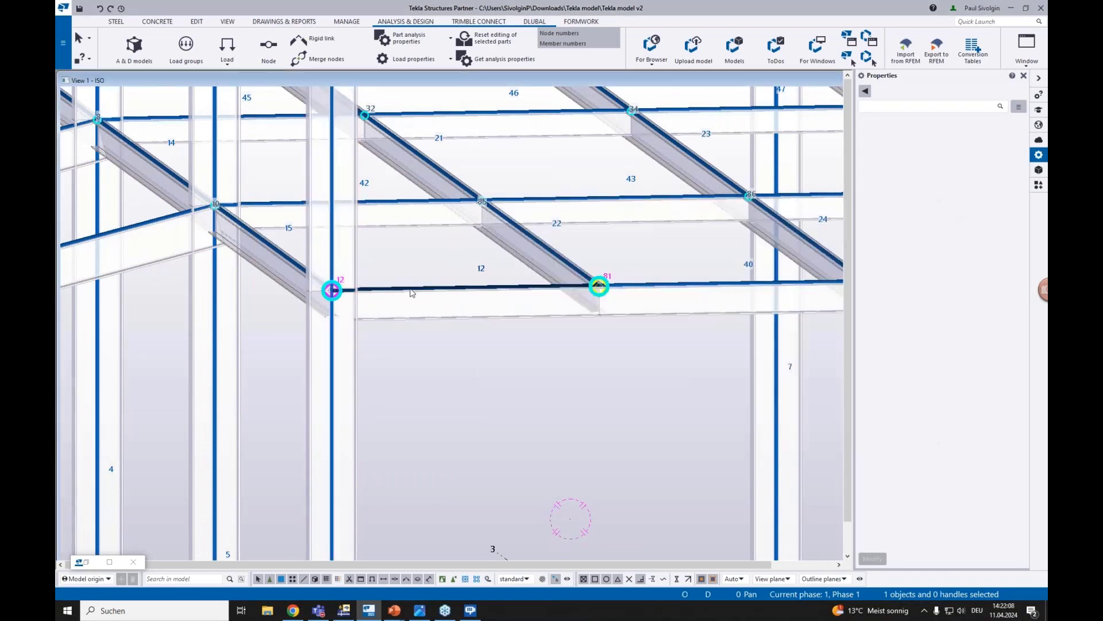
double_click(508, 191)
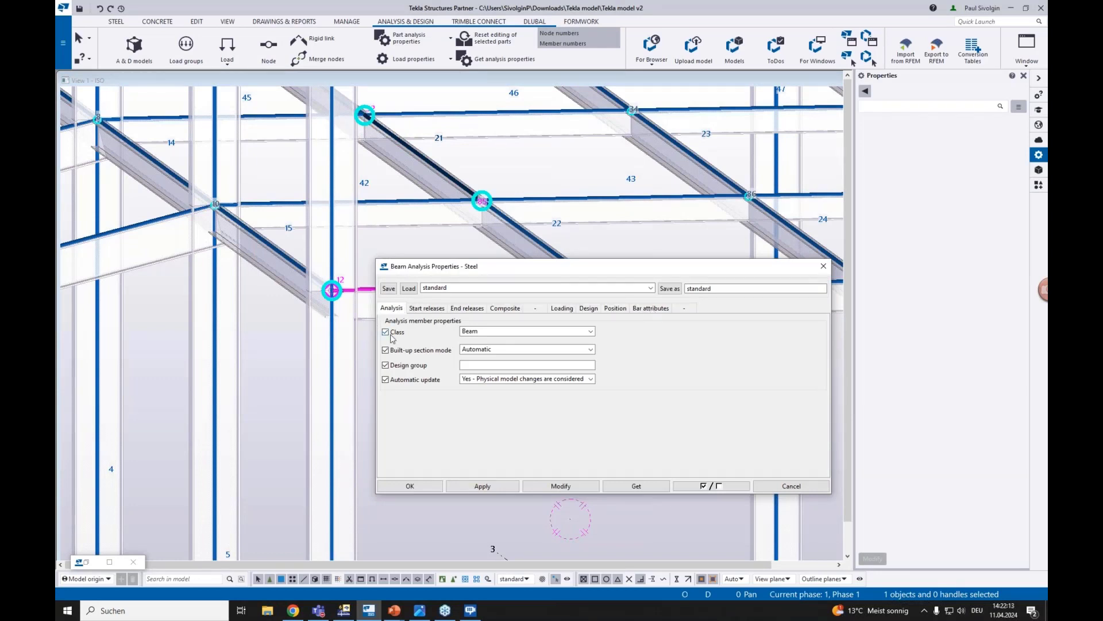
click(476, 335)
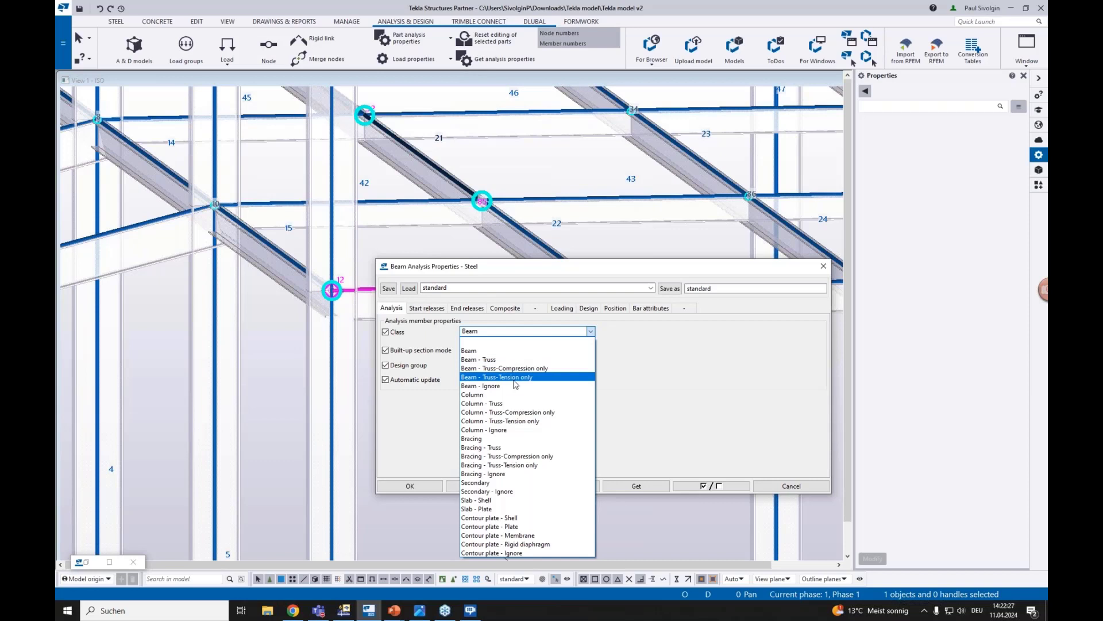
click(483, 358)
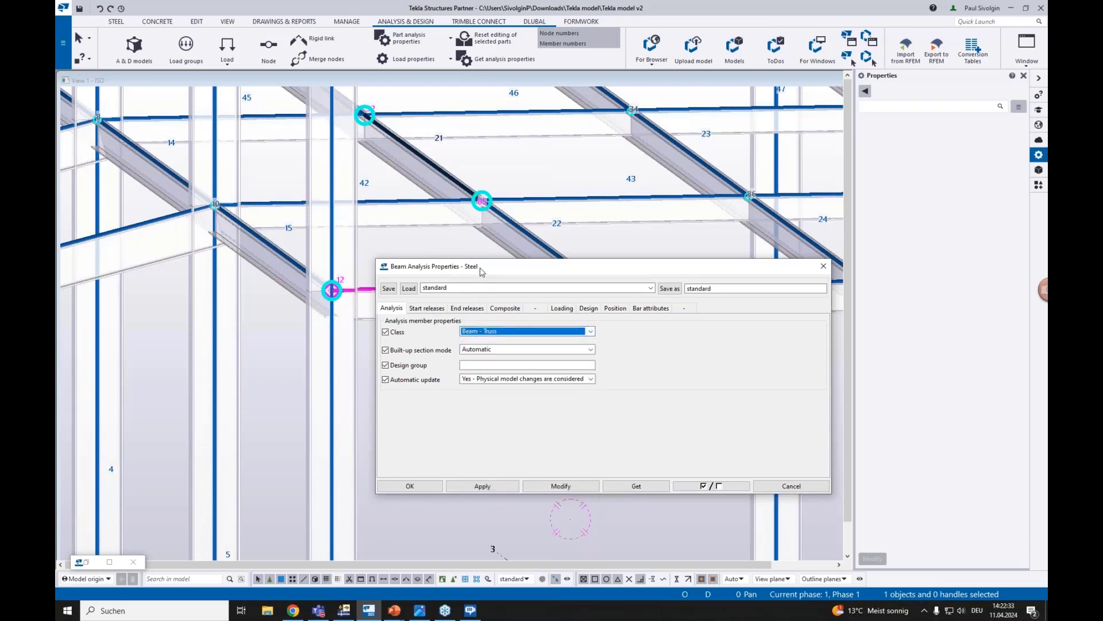
drag(480, 268, 664, 316)
- Switch to plan view and select all transverse beams in the three bays, including member 16 on grid 1
click(480, 380)
scroll(478, 379, down, 3)
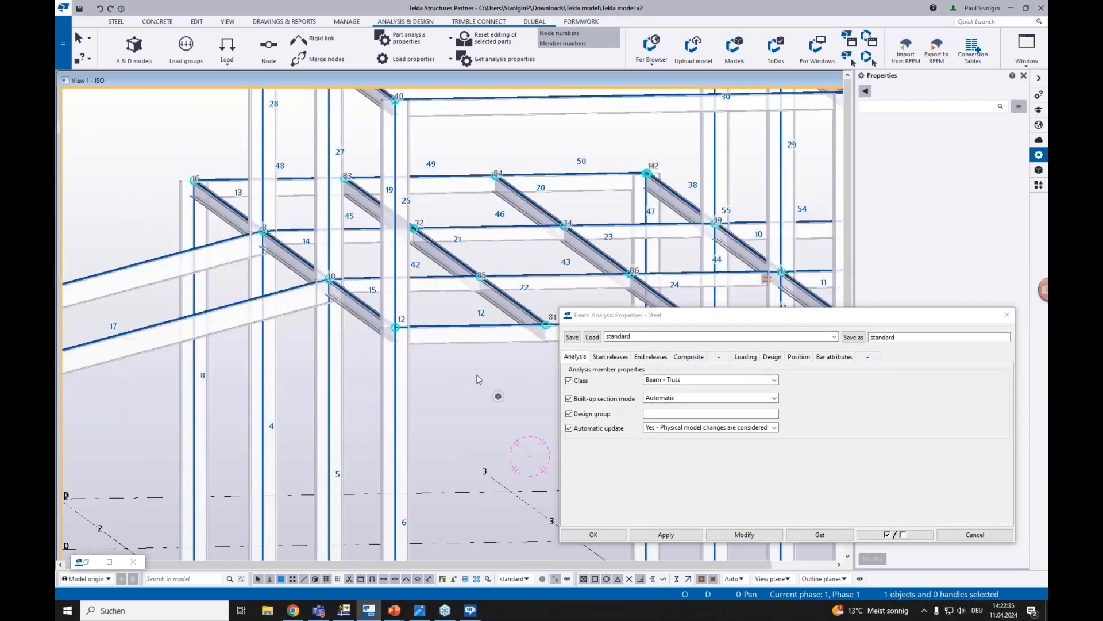
scroll(477, 378, down, 5)
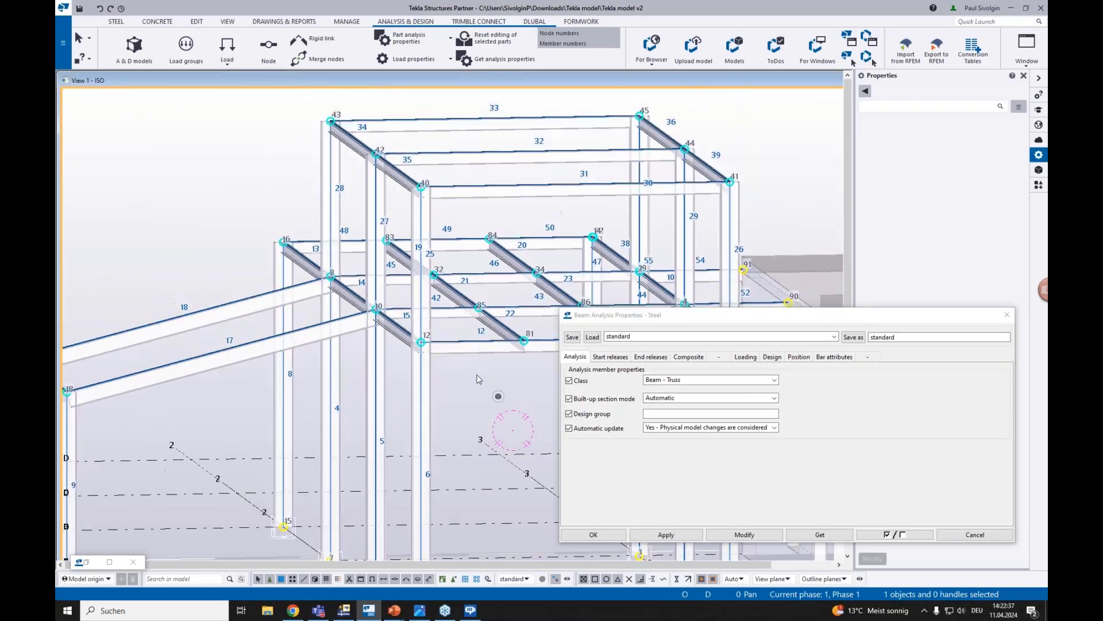
key(ctrl+p)
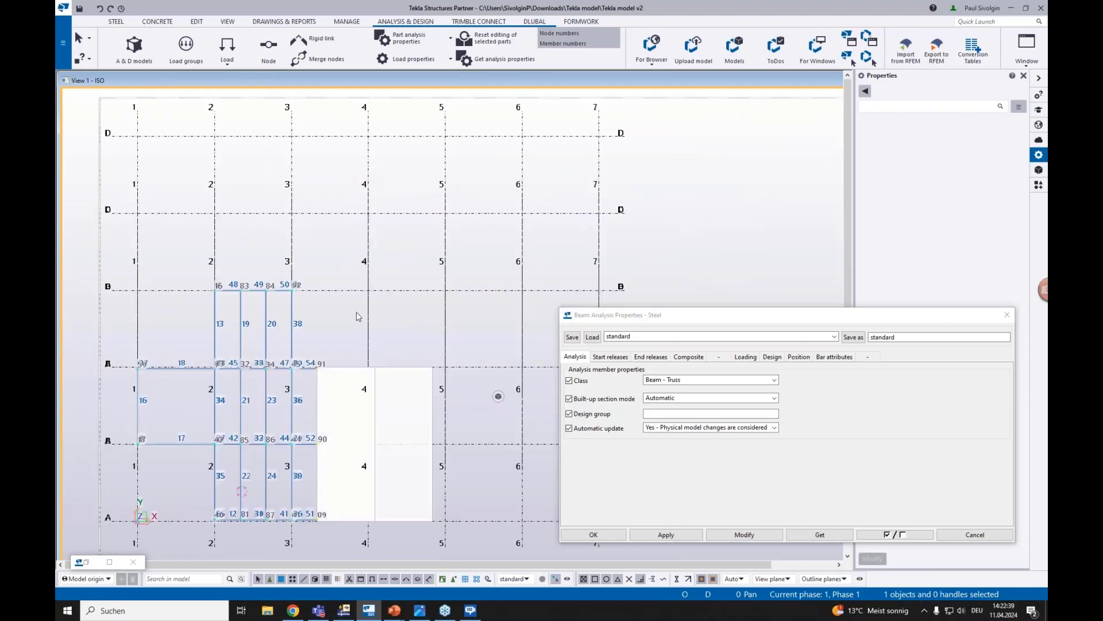
middle_drag(329, 329, 391, 280)
drag(379, 299, 256, 276)
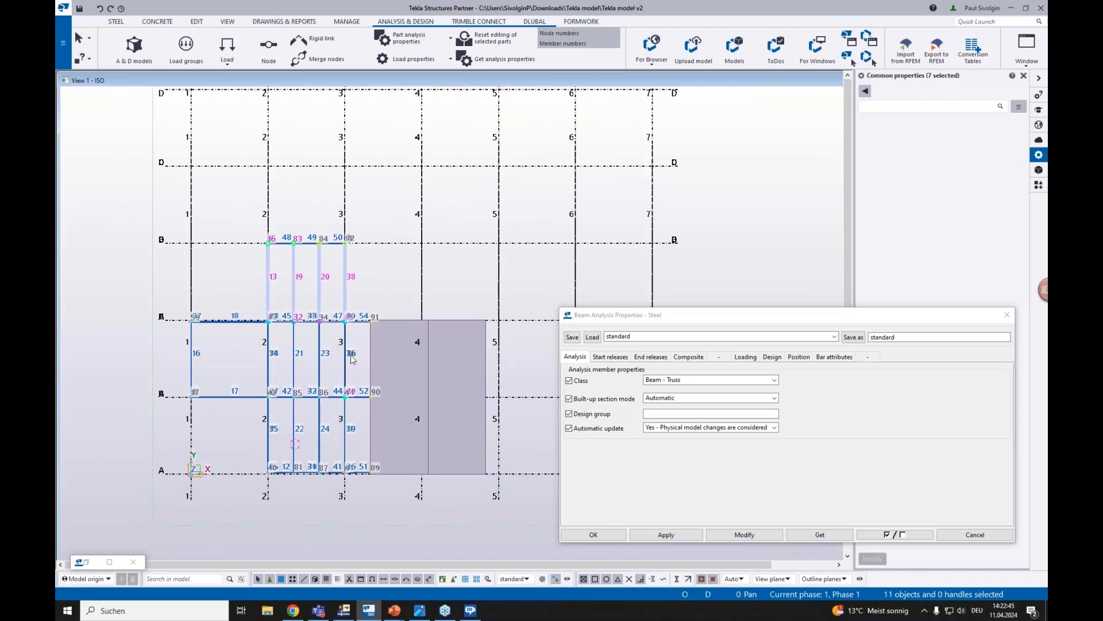
shift+drag(357, 376, 160, 351)
shift+drag(353, 447, 231, 421)
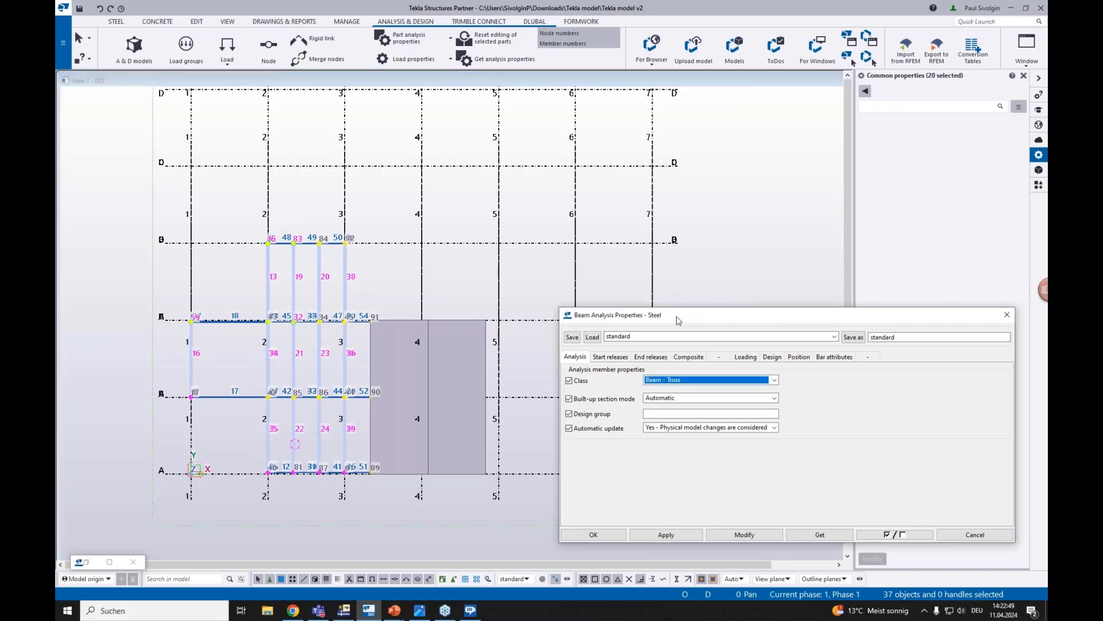
- Apply the Beam - Truss class to the selected transverse beams and close the beam analysis properties
drag(678, 316, 523, 226)
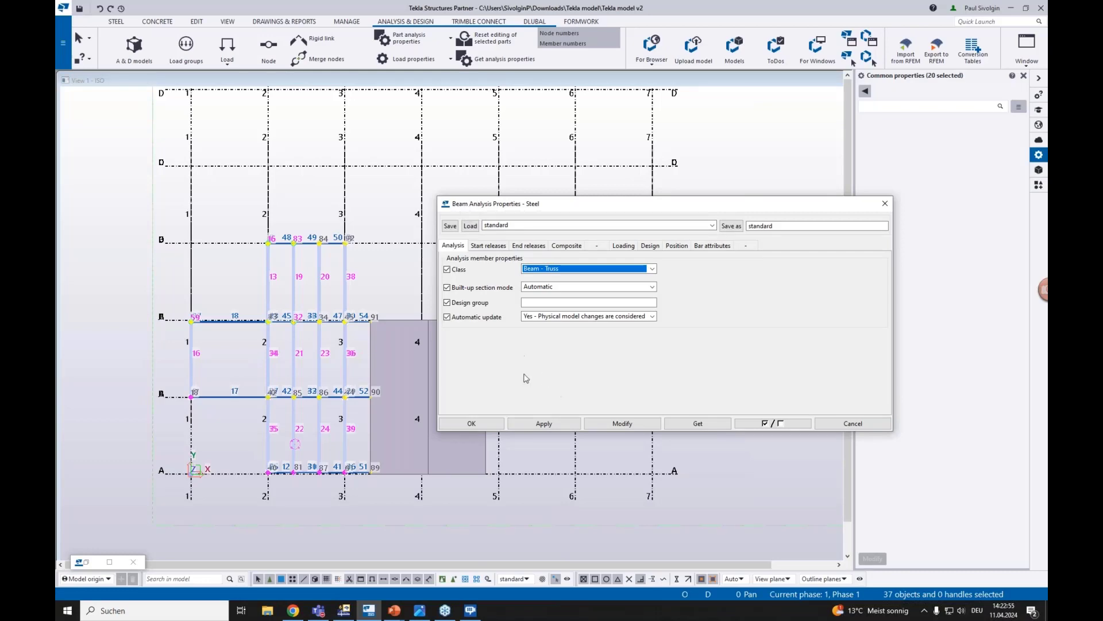
ctrl+middle_drag(354, 425, 368, 368)
scroll(368, 369, up, 2)
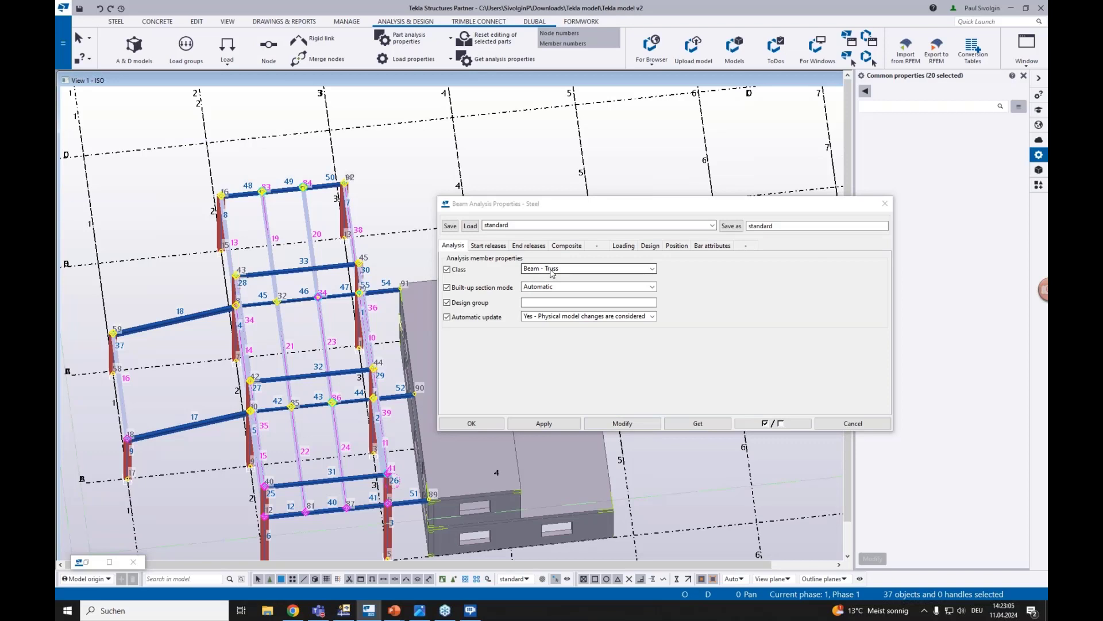
drag(562, 205, 535, 191)
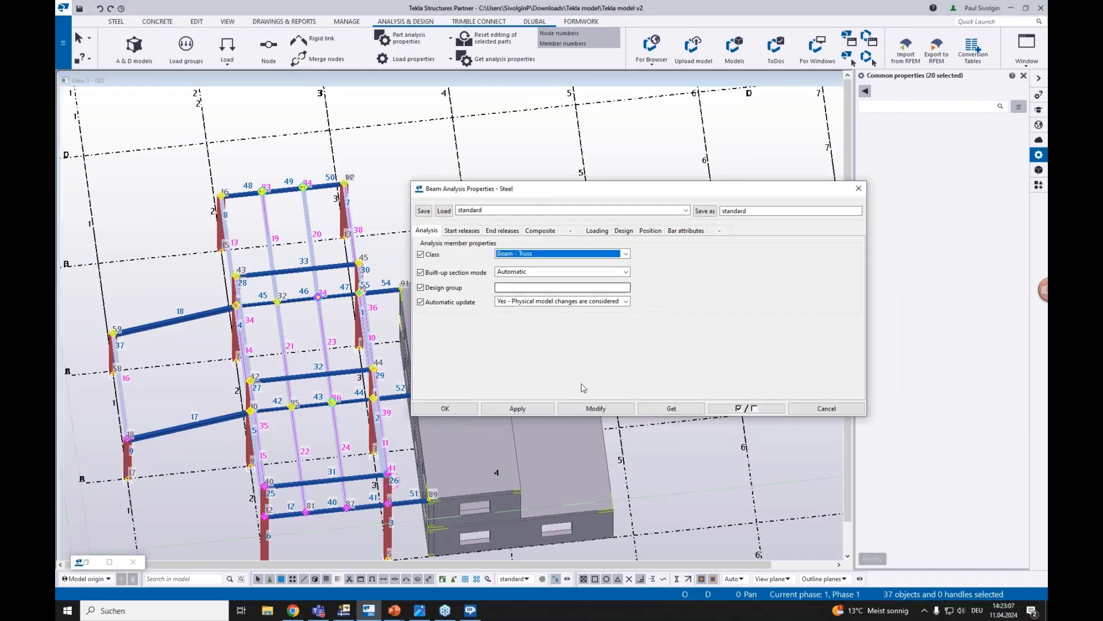
click(595, 409)
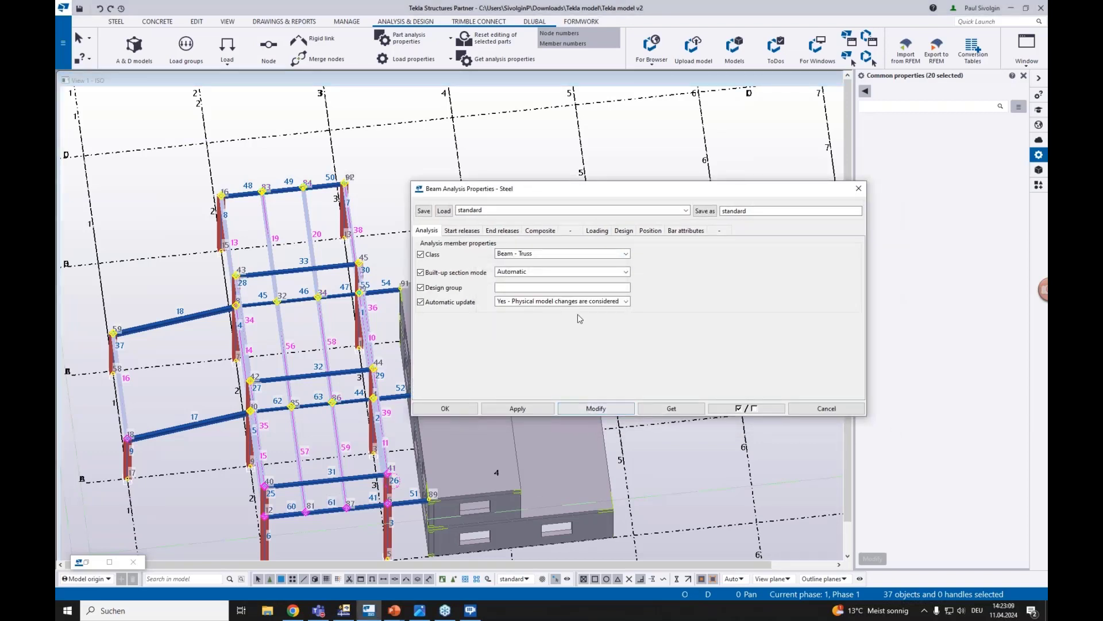
click(454, 409)
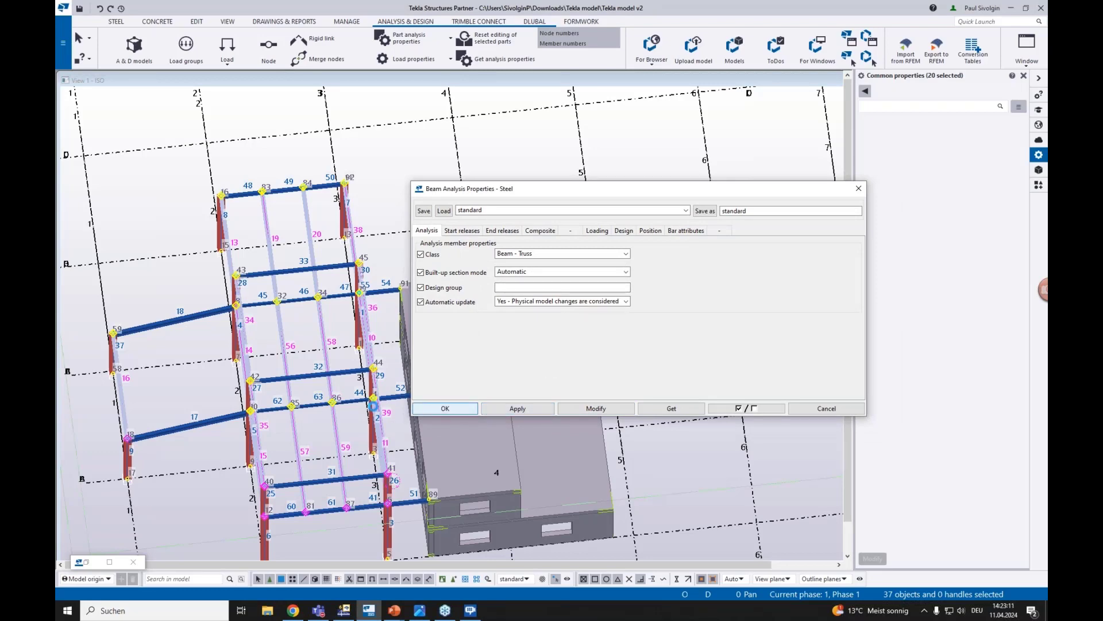
- Clear the selection, show the parts transparently, and examine the truss members across the steel frame
ctrl+middle_drag(315, 451, 273, 406)
scroll(272, 414, up, 3)
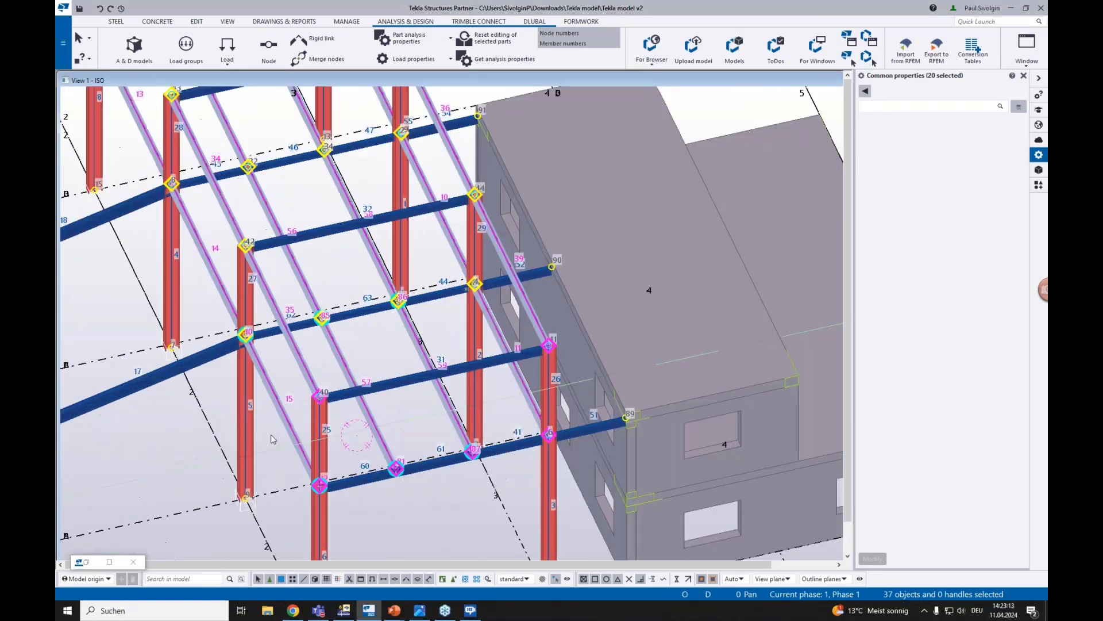
click(273, 439)
key(ctrl+5)
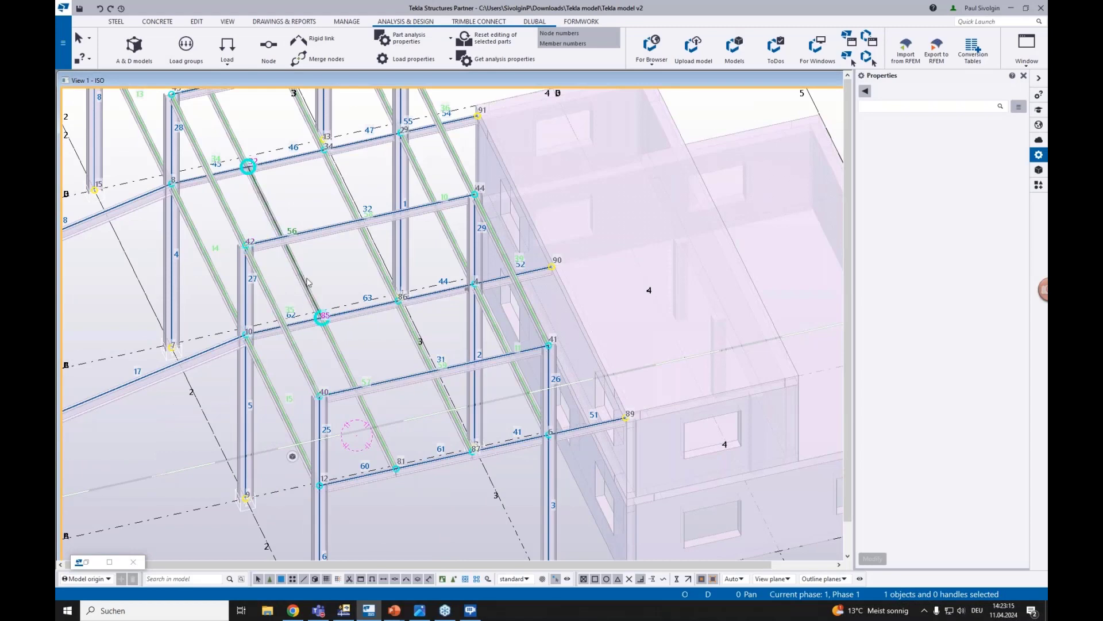
scroll(396, 302, down, 3)
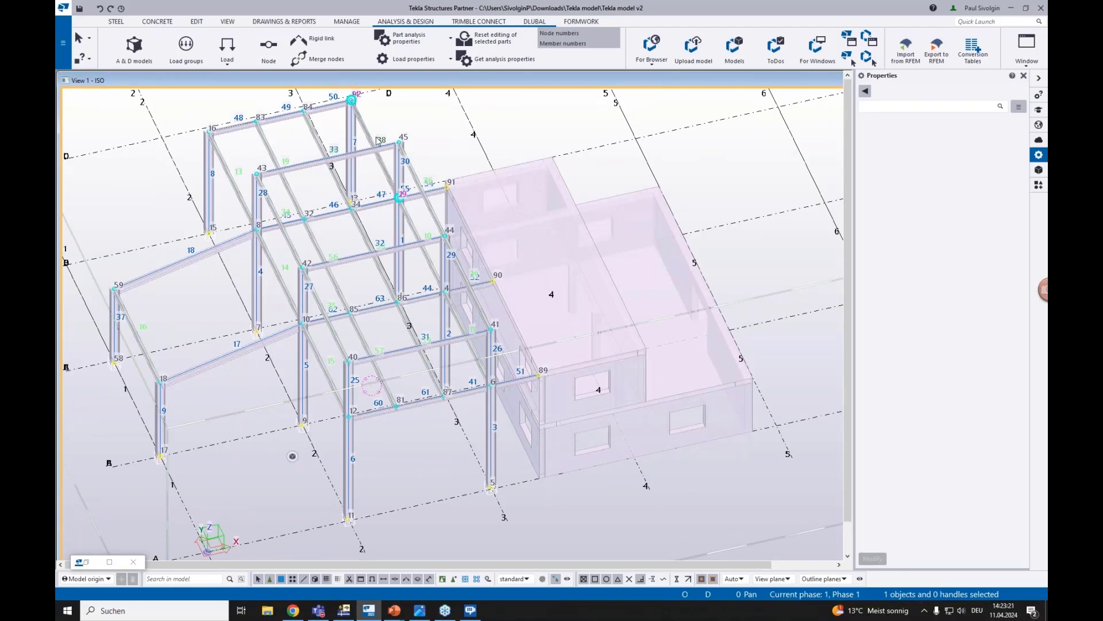
scroll(370, 379, up, 3)
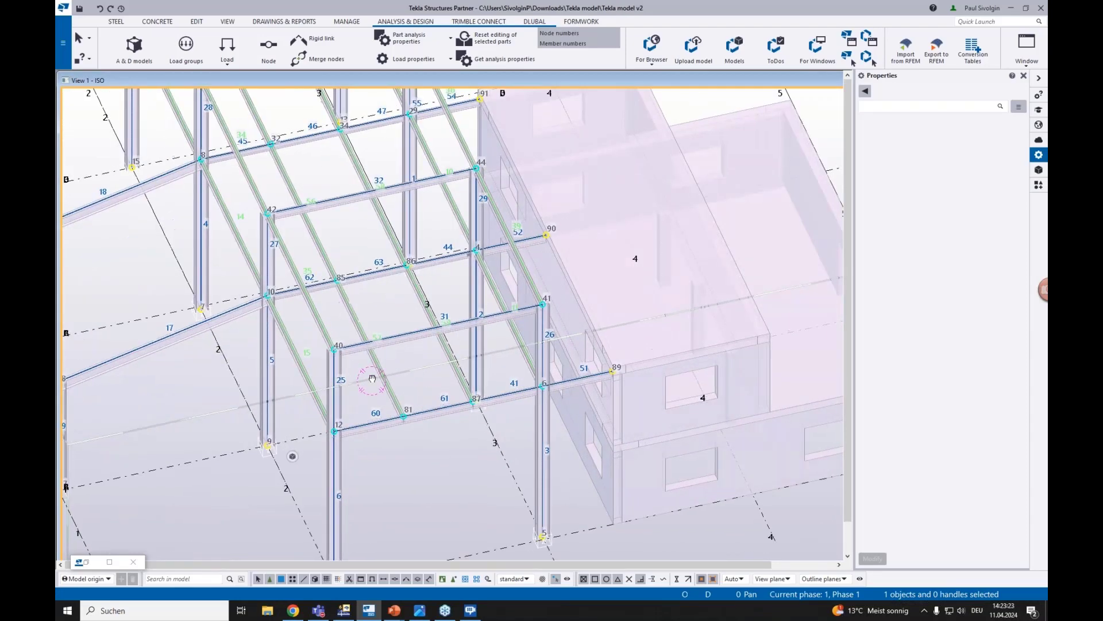
- Inspect the start releases and support condition of column member 6, closing its analysis properties without changes
scroll(365, 348, down, 3)
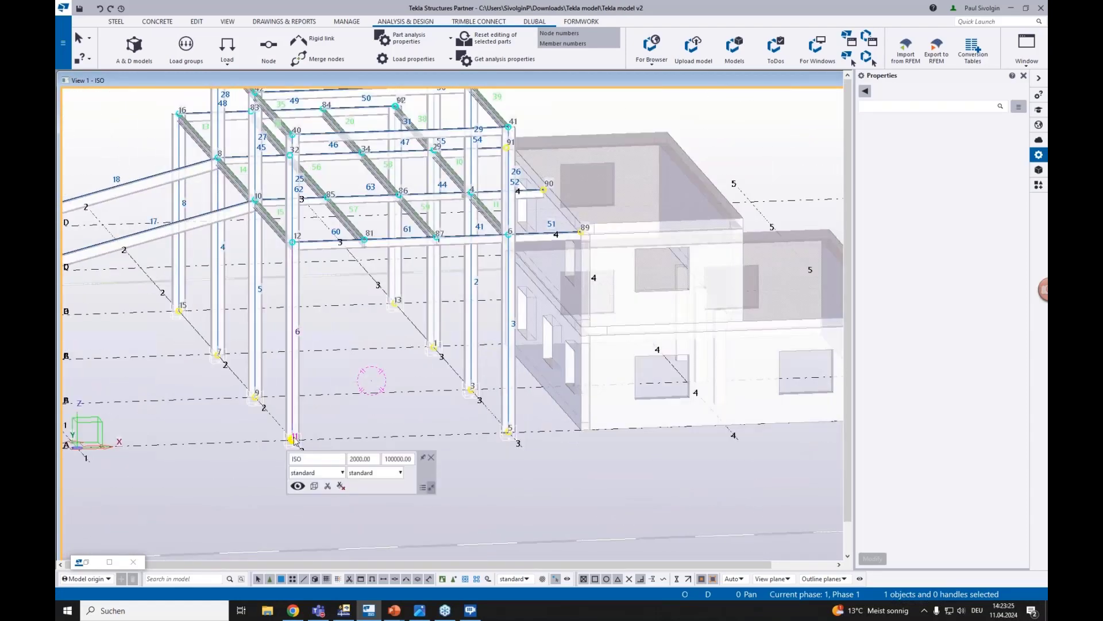
scroll(308, 475, up, 3)
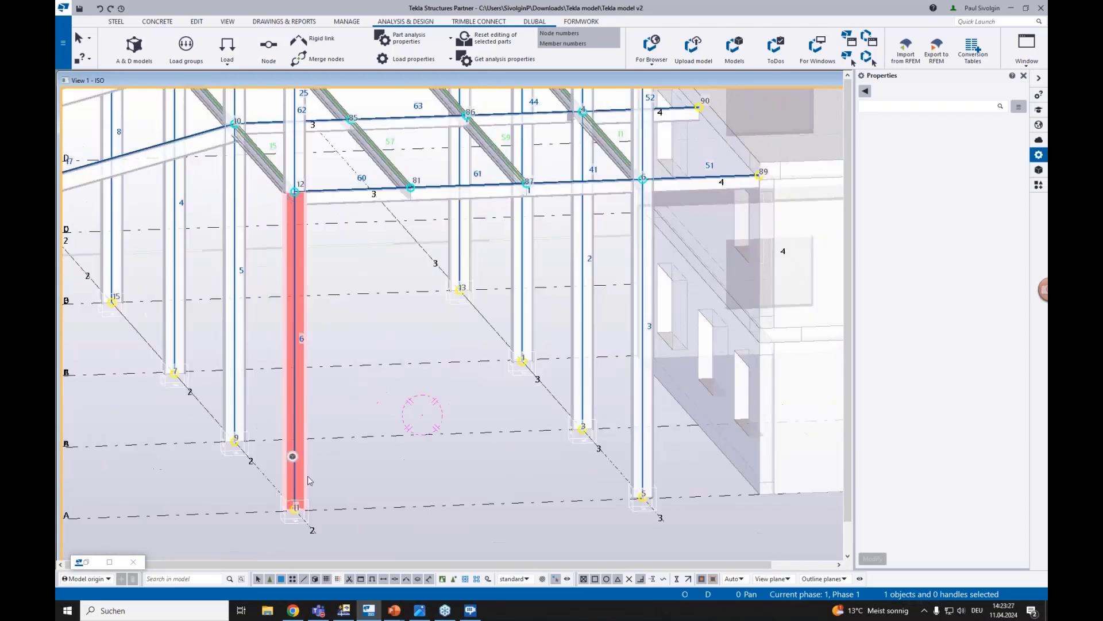
scroll(309, 475, down, 2)
scroll(305, 402, up, 2)
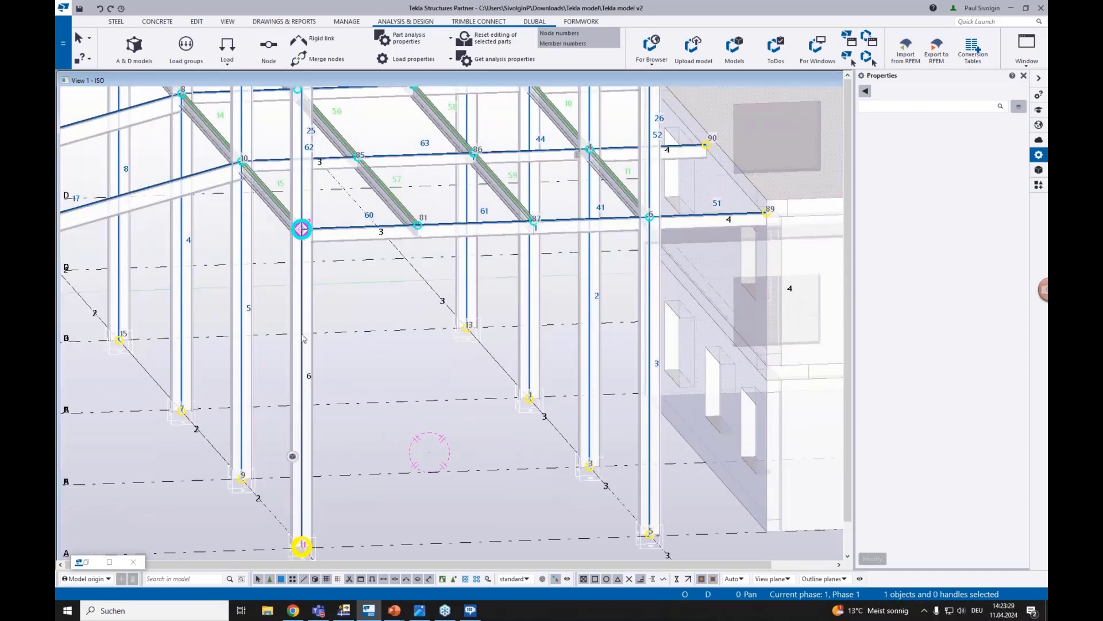
double_click(303, 339)
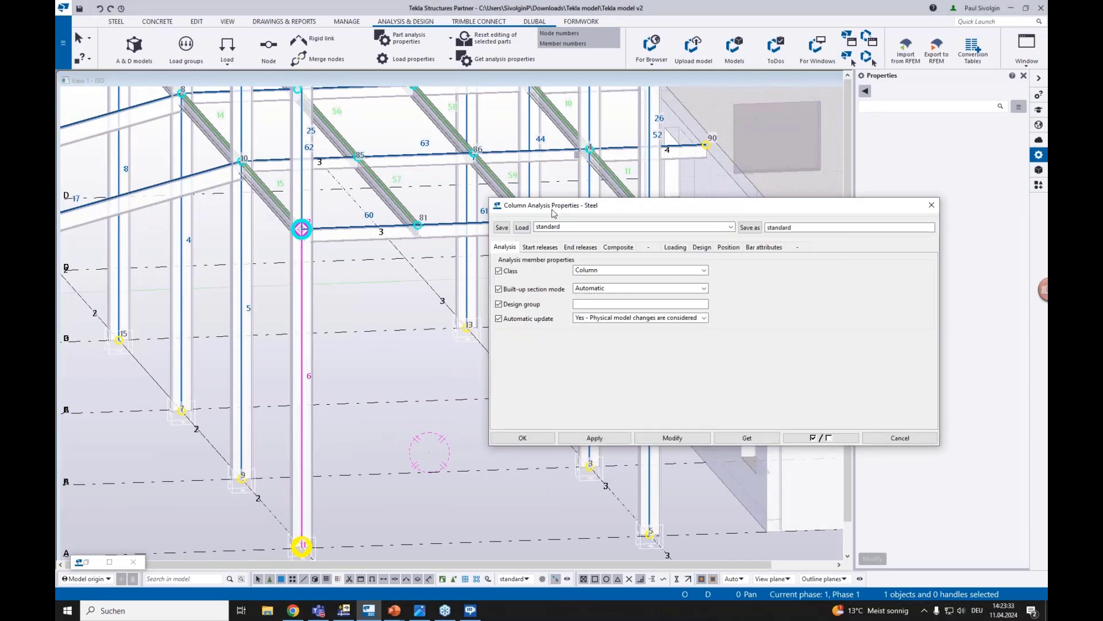
drag(555, 208, 423, 261)
click(414, 303)
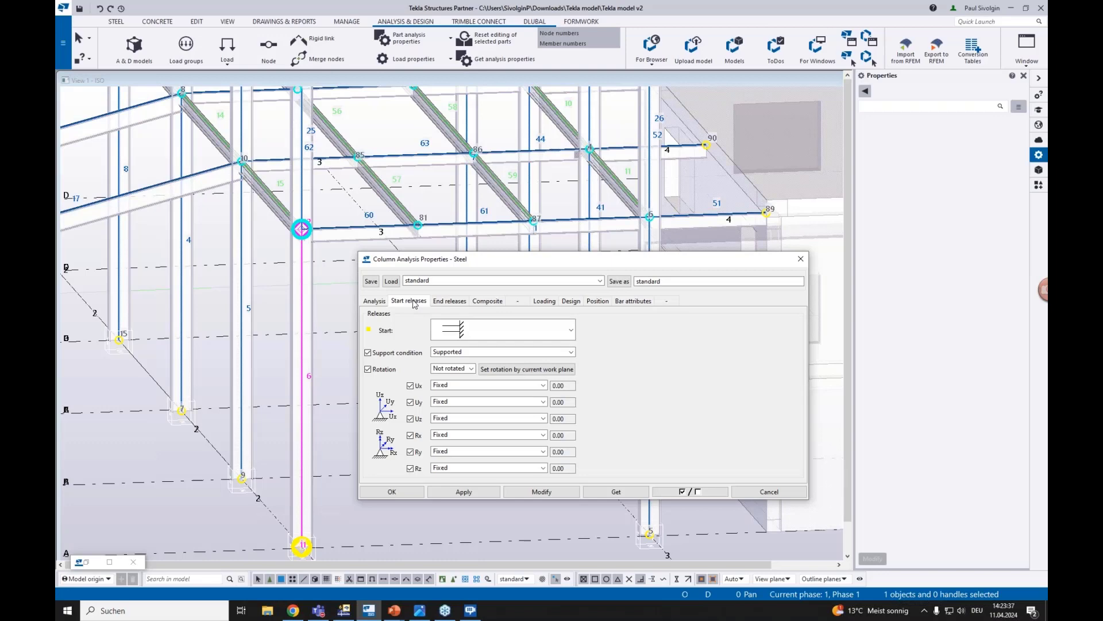
click(801, 258)
- Inspect the support settings of node 11 at the base of column member 6, closing its analysis node properties without changes
middle_drag(303, 551, 317, 504)
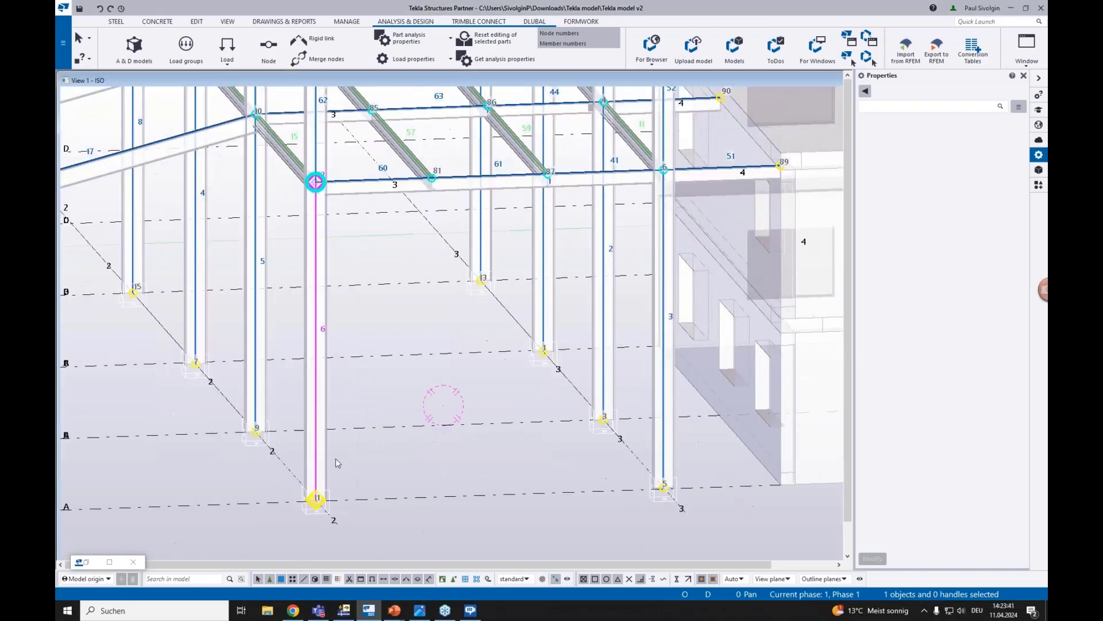
double_click(317, 500)
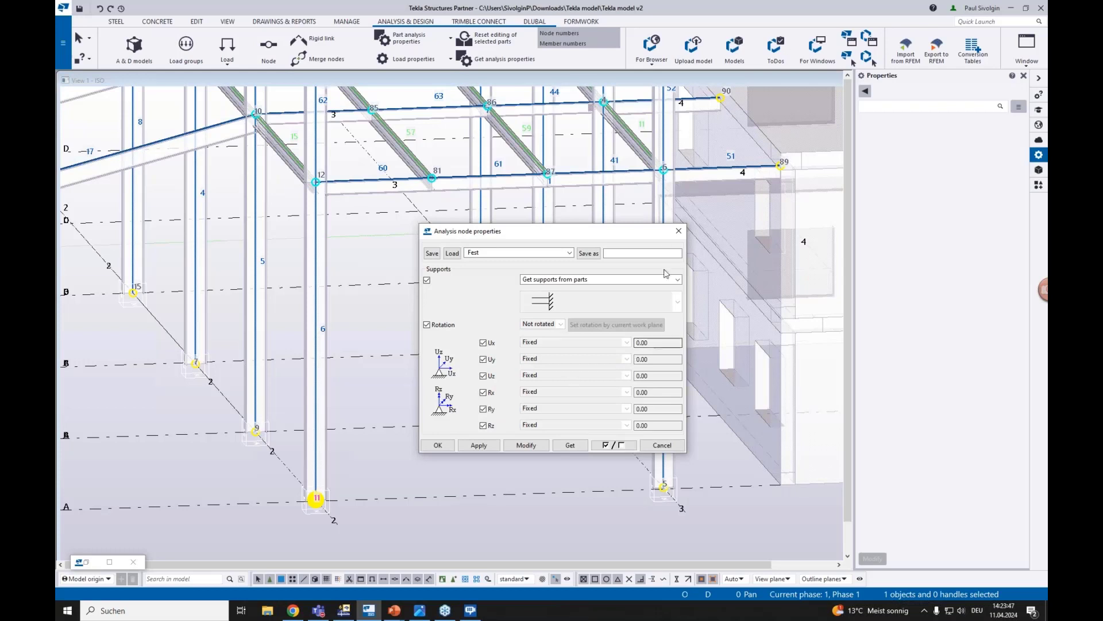
click(678, 230)
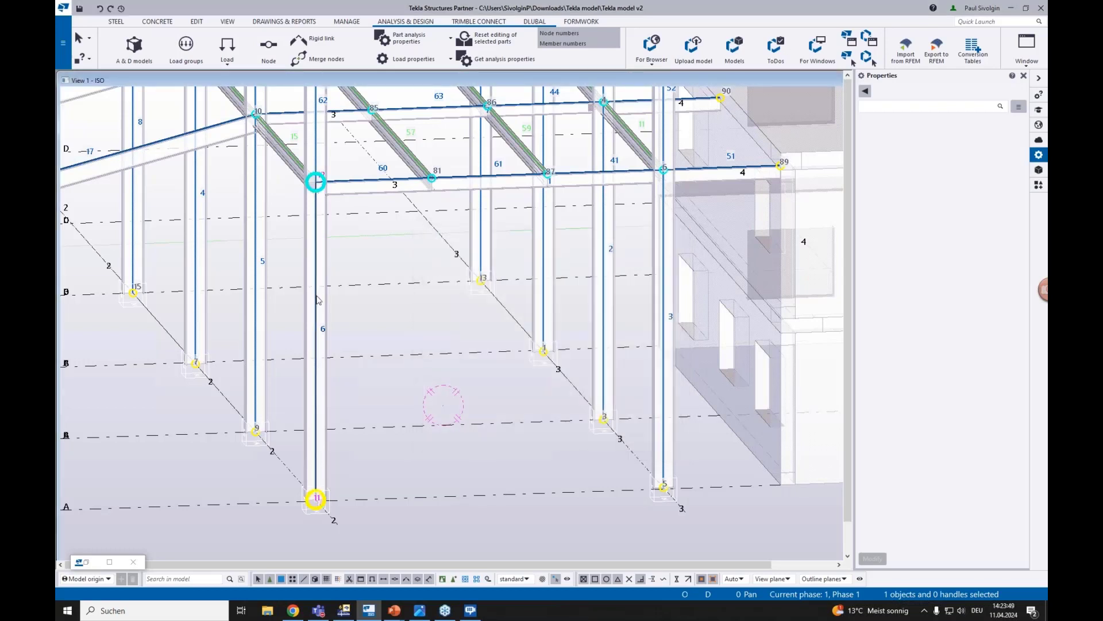
- Open column member 6's analysis properties and examine its start releases against the start node at the column base
double_click(316, 191)
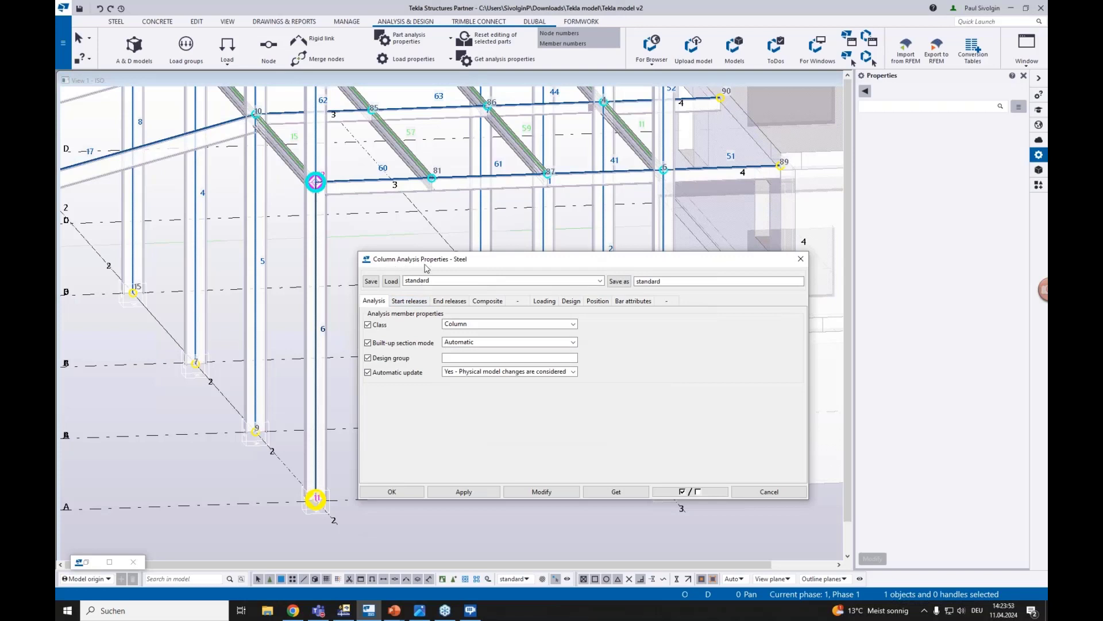
drag(384, 262, 385, 246)
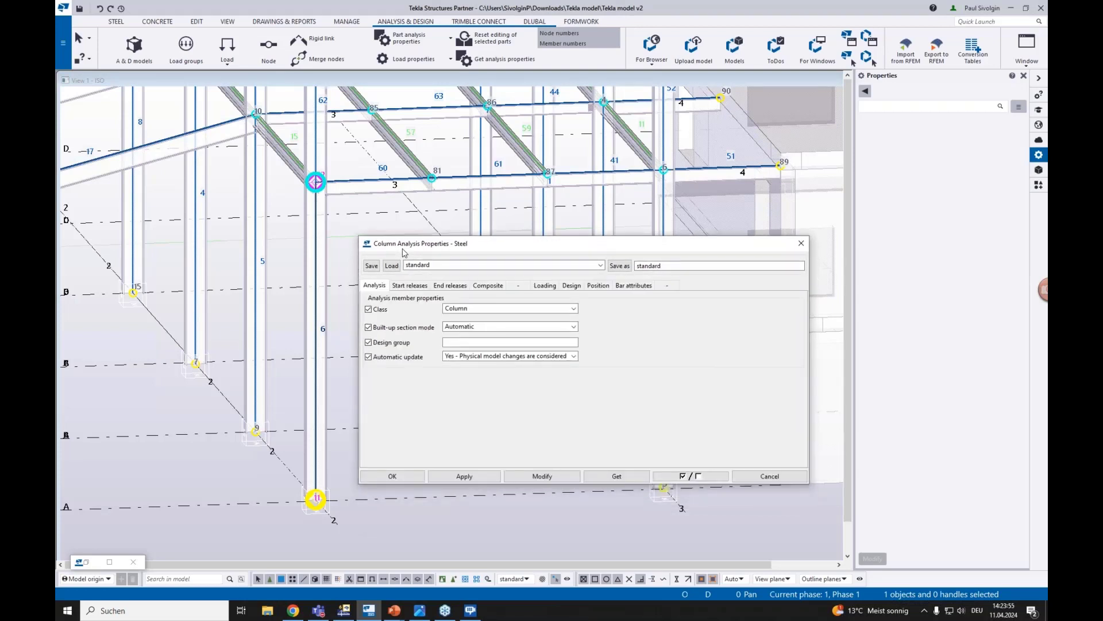
click(405, 286)
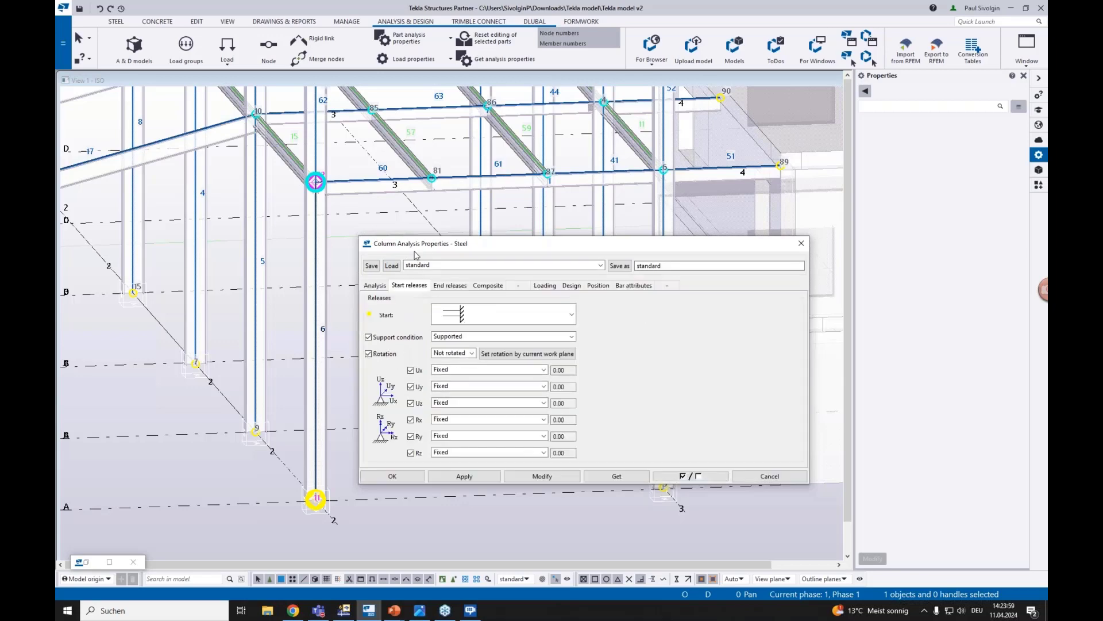
drag(414, 244, 422, 211)
scroll(311, 470, up, 5)
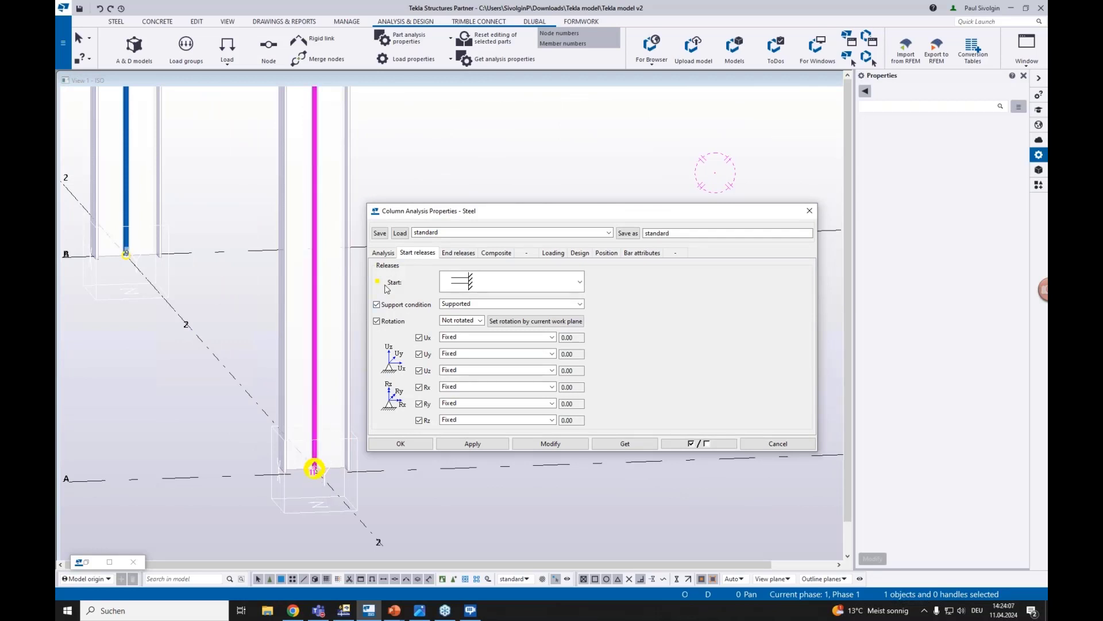
scroll(439, 161, down, 2)
middle_drag(441, 160, 323, 345)
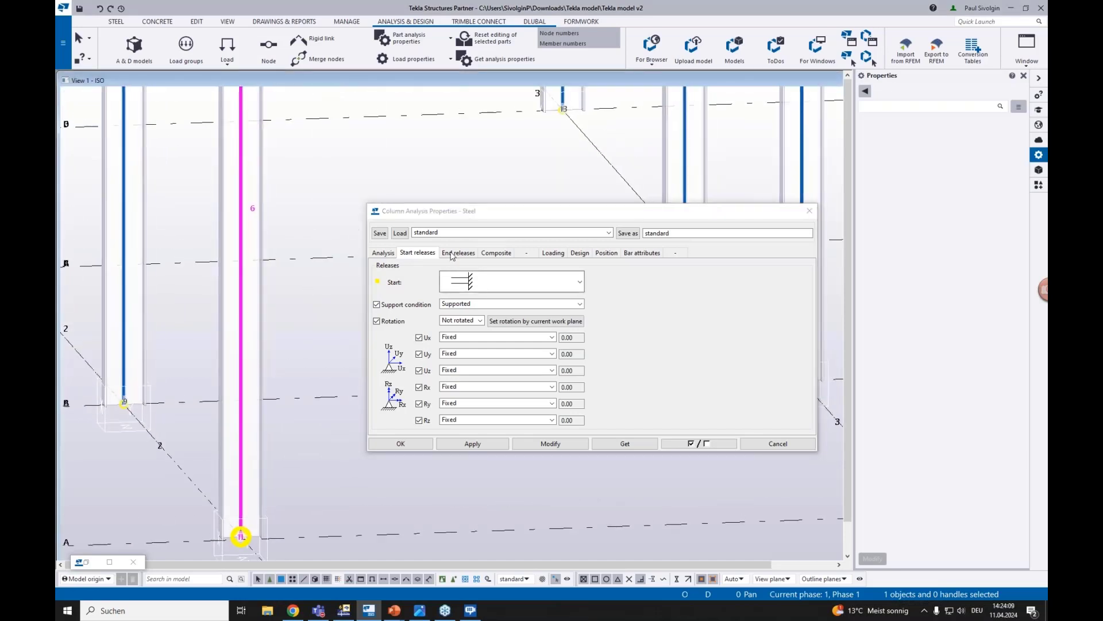
- Check column member 6's end releases against node 12 at the column top
click(452, 256)
middle_drag(330, 212, 326, 390)
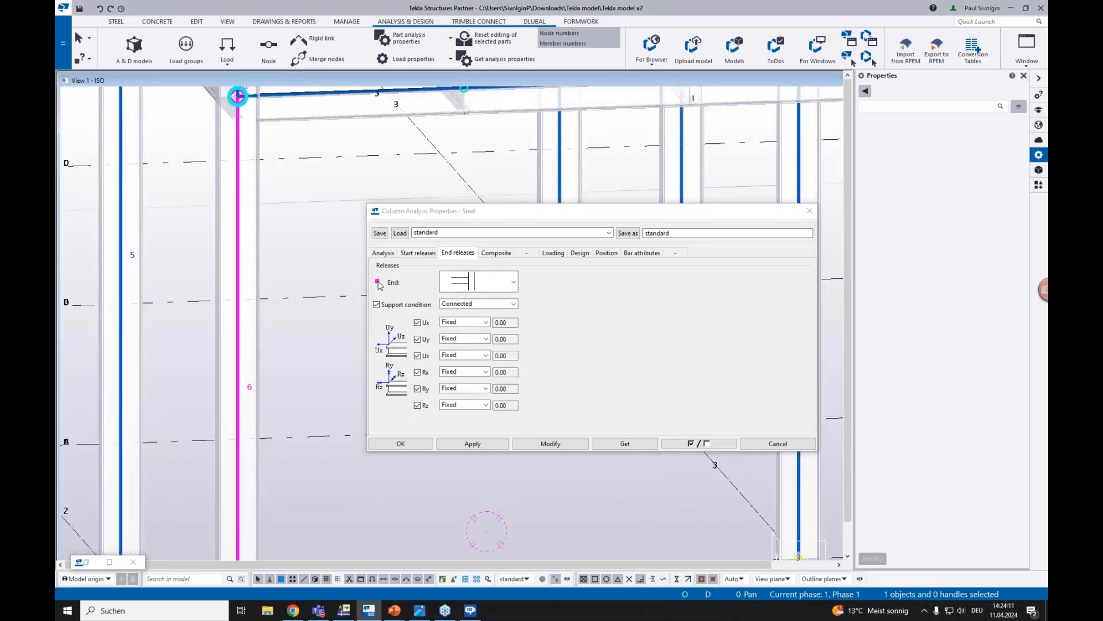
middle_drag(310, 174, 317, 260)
scroll(247, 184, up, 2)
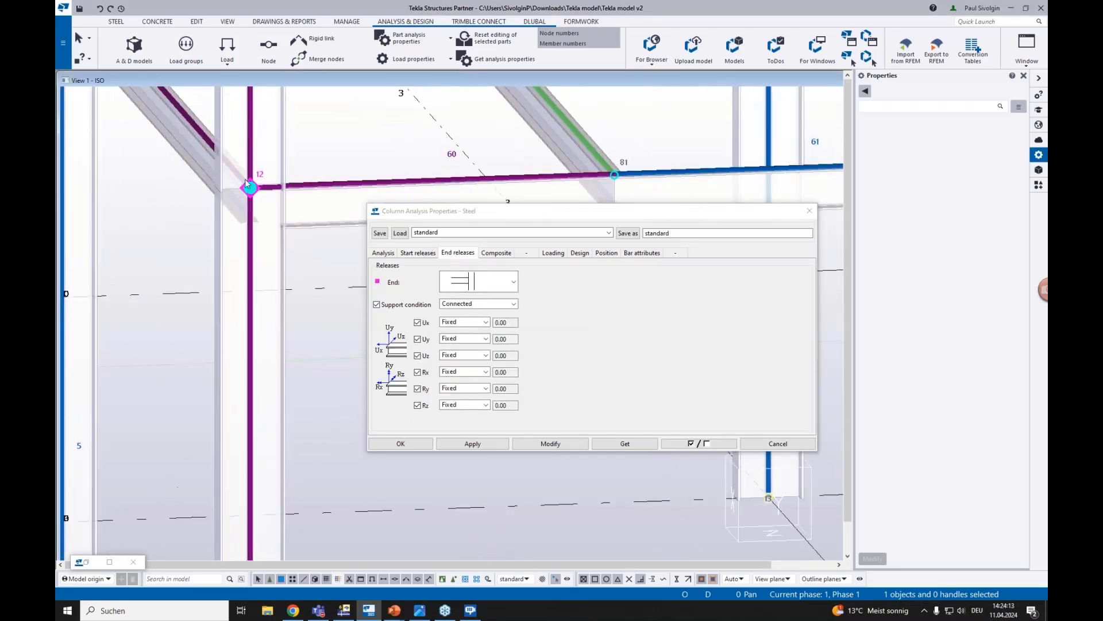
scroll(256, 224, down, 2)
middle_drag(301, 355, 331, 132)
scroll(326, 246, down, 1)
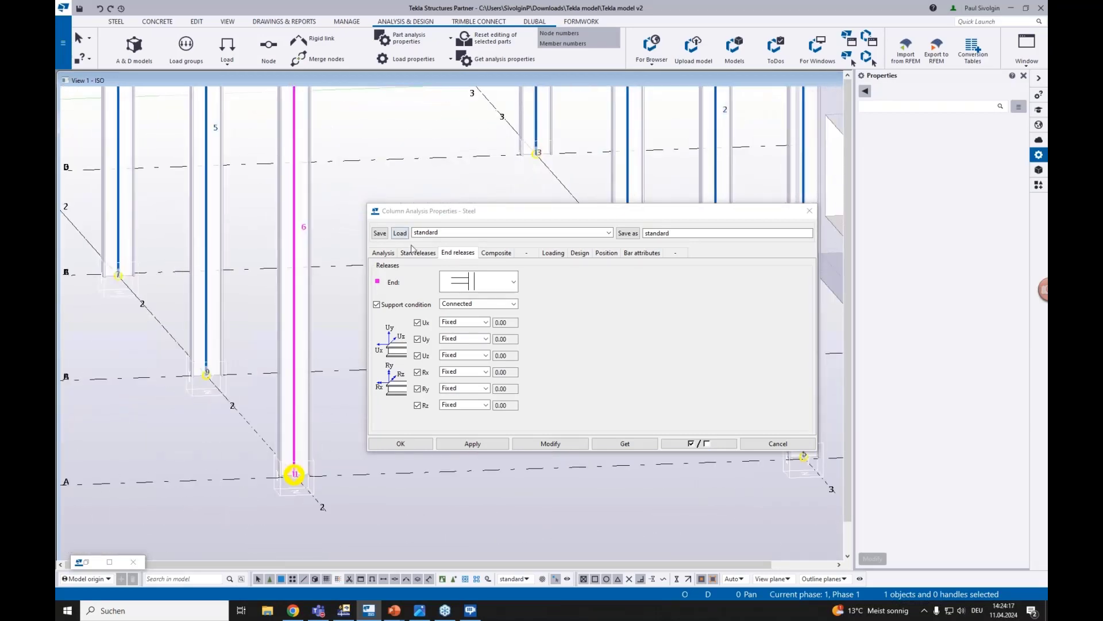
- Try the Connected support condition for the start of column member 6, then restore Supported
click(414, 255)
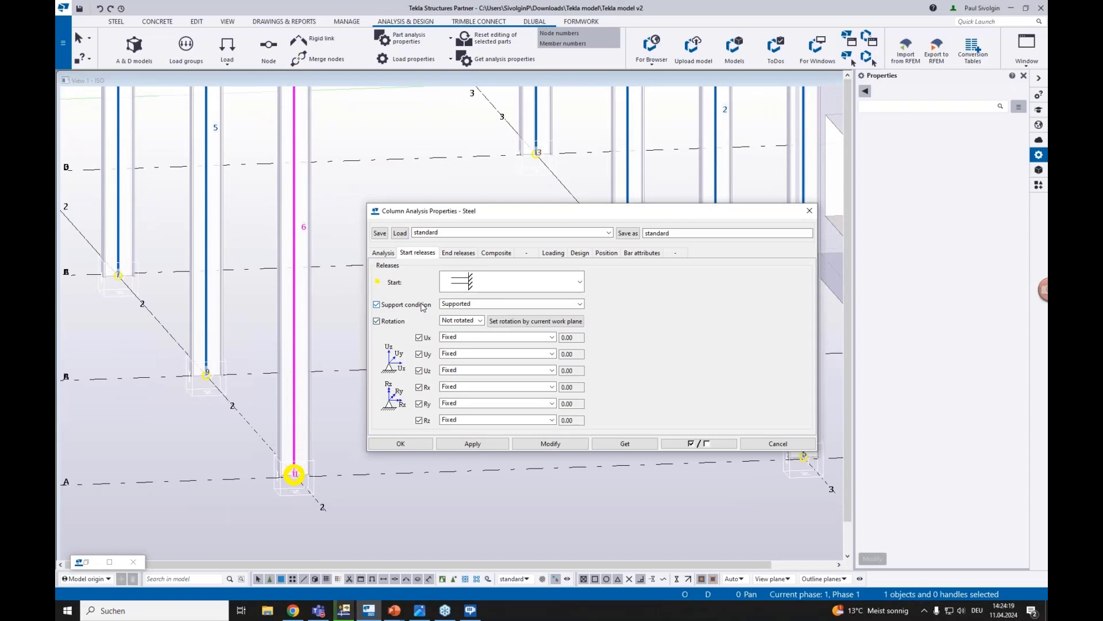
click(463, 305)
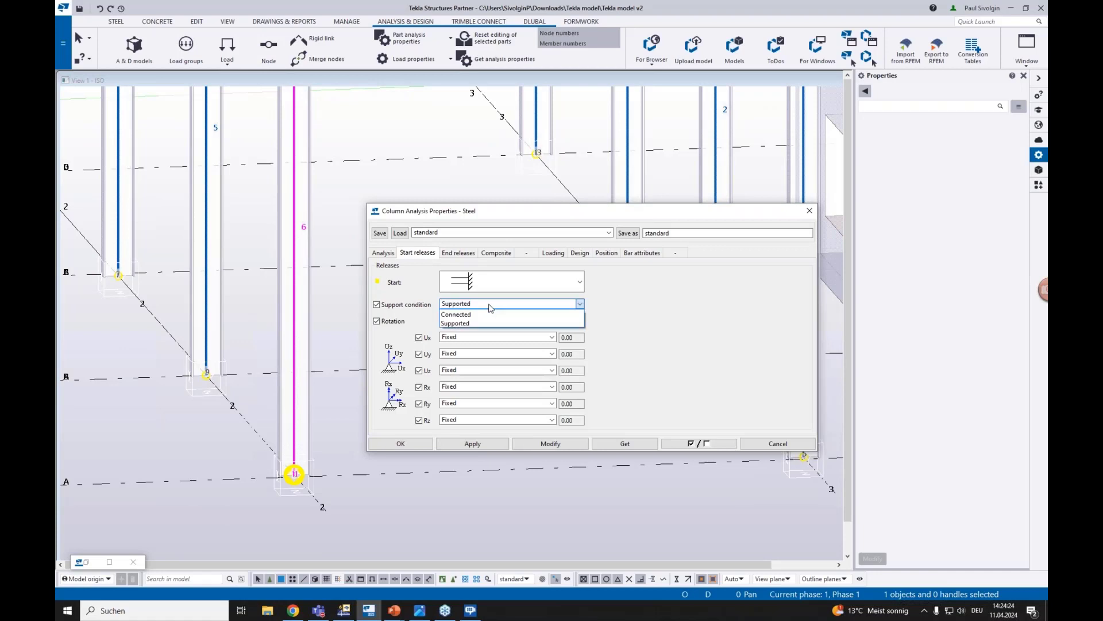
click(456, 316)
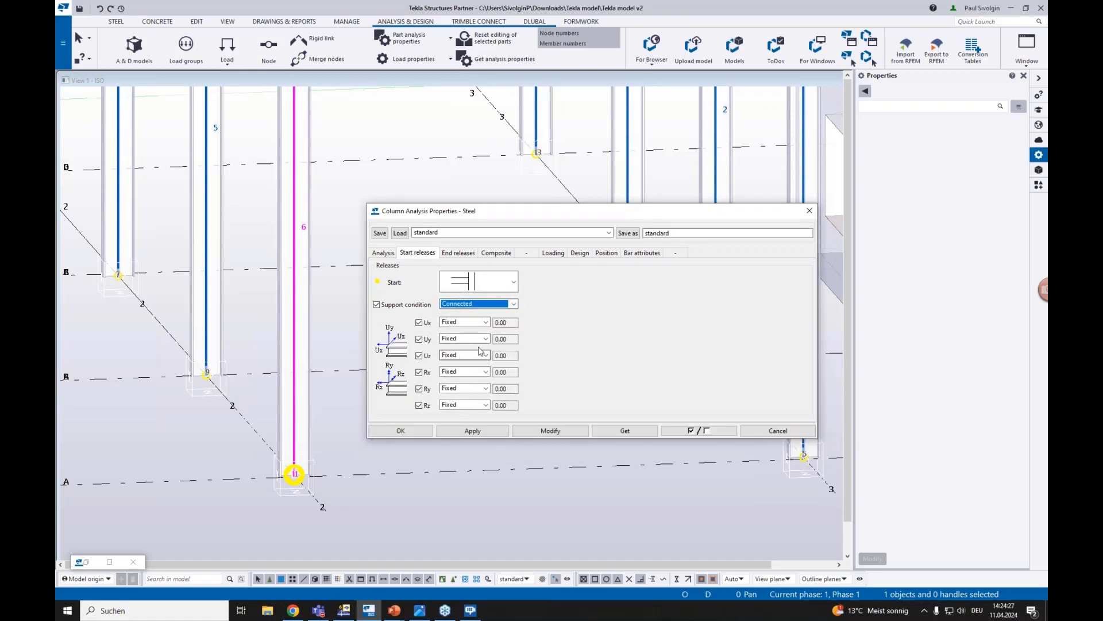
click(486, 322)
click(486, 323)
click(475, 304)
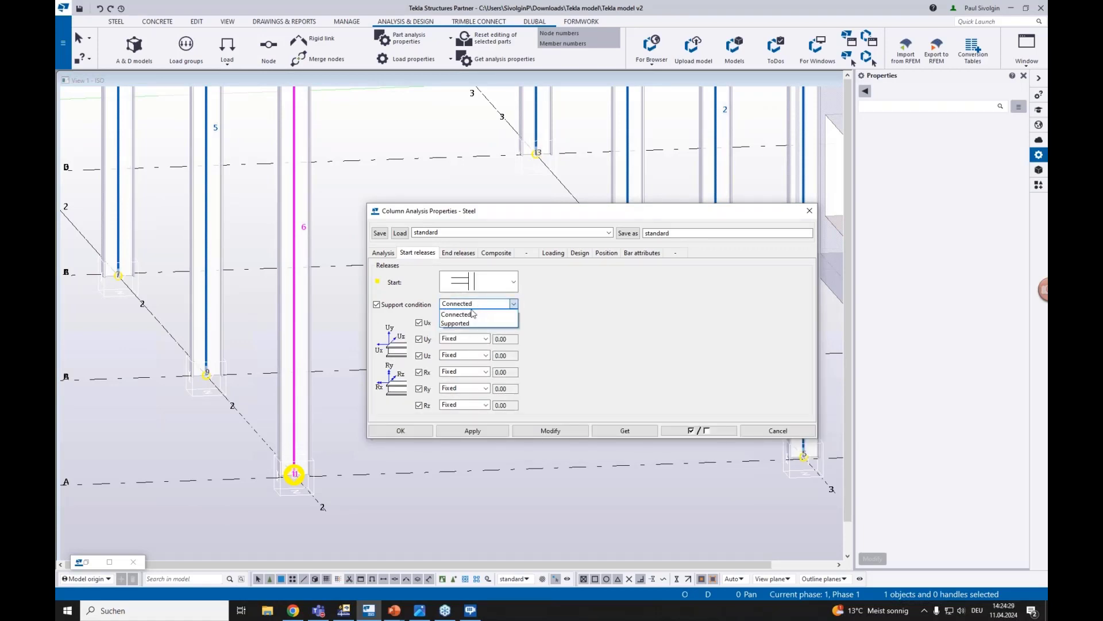
click(457, 323)
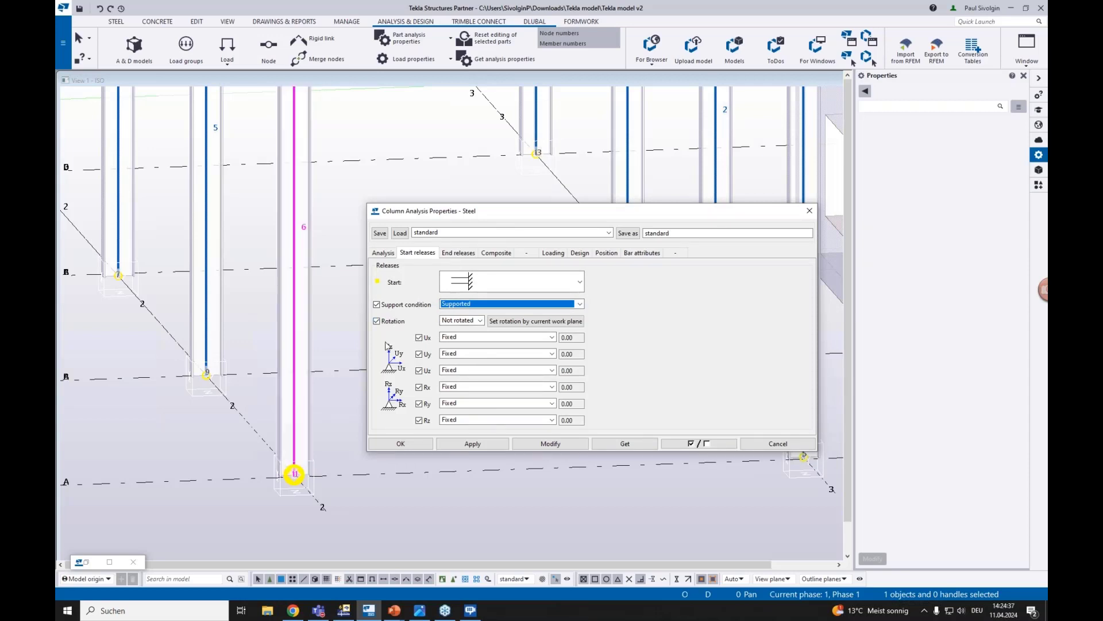
- Load the Support - Hinged preset into the column analysis properties
click(608, 232)
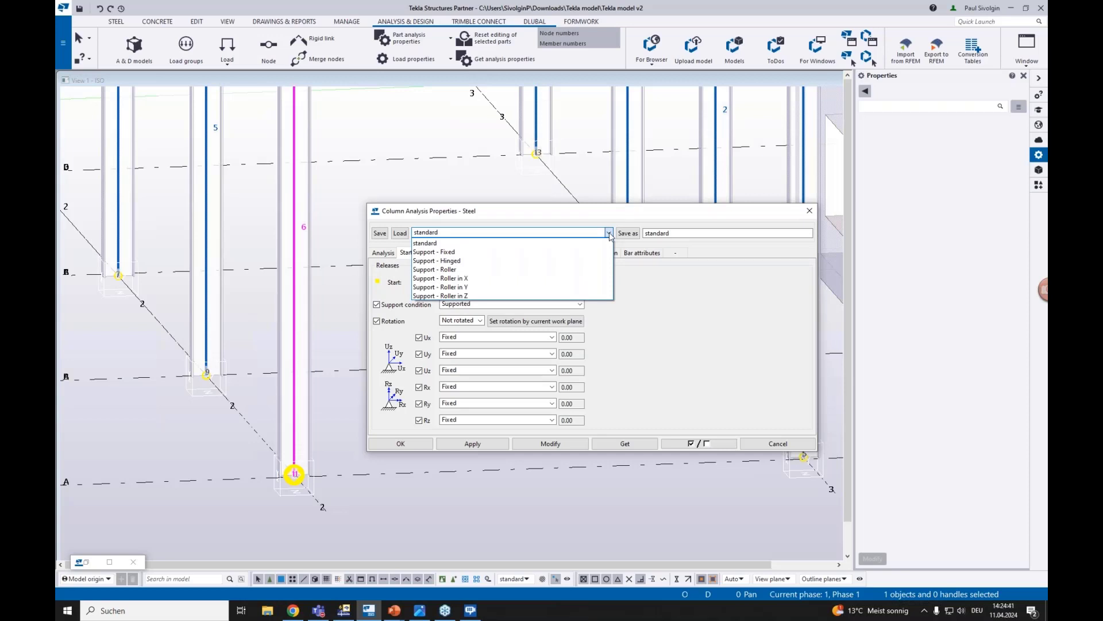
click(610, 235)
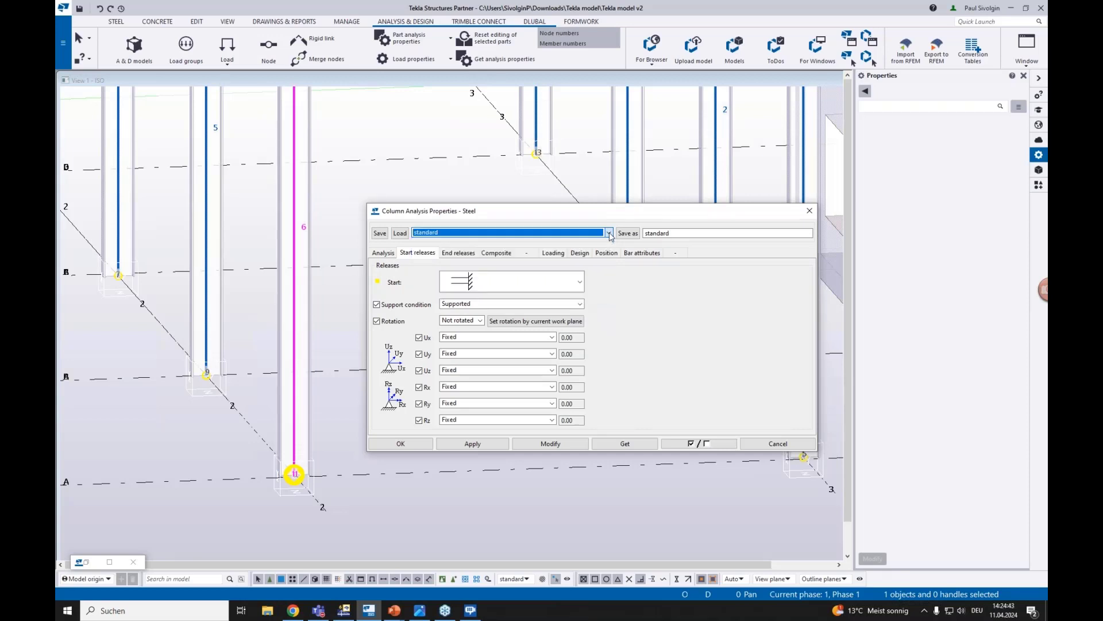
click(610, 235)
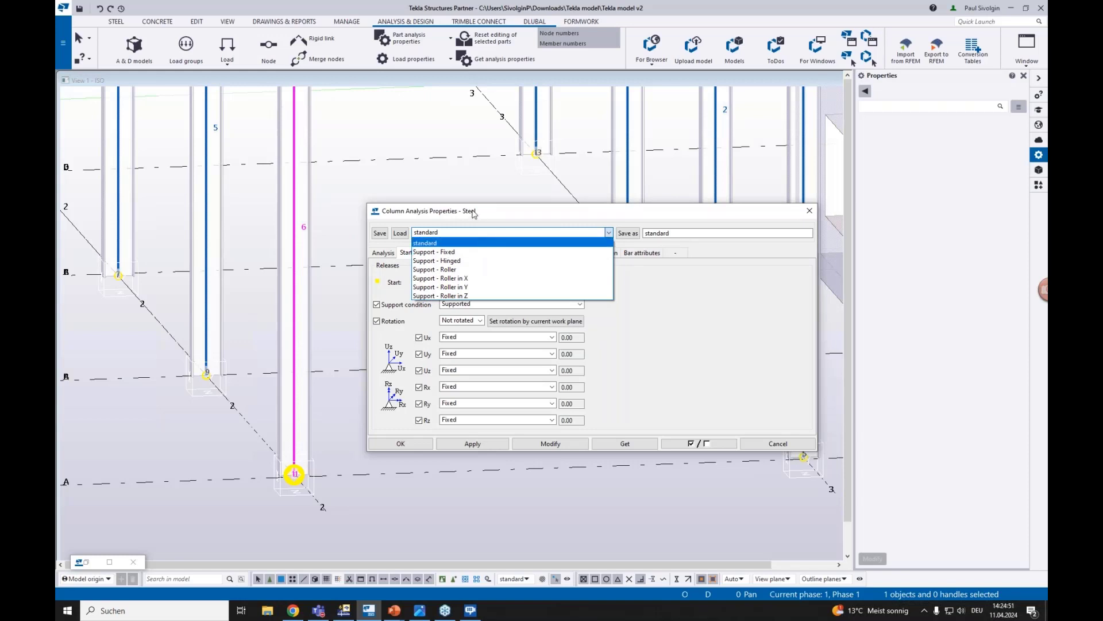
click(476, 210)
drag(485, 207, 494, 197)
click(475, 223)
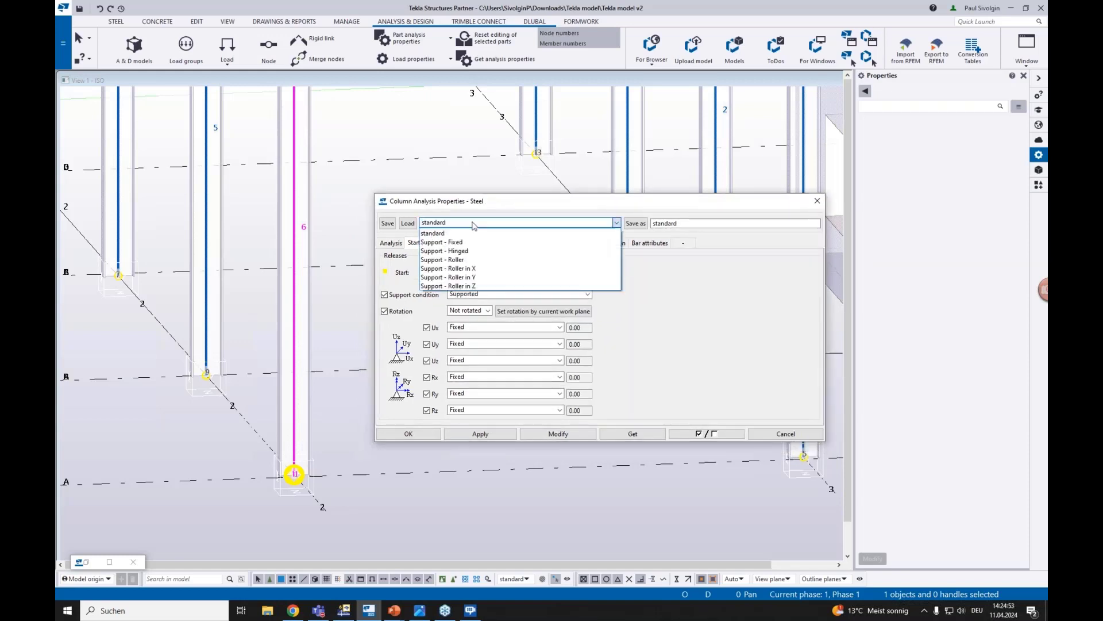
click(456, 251)
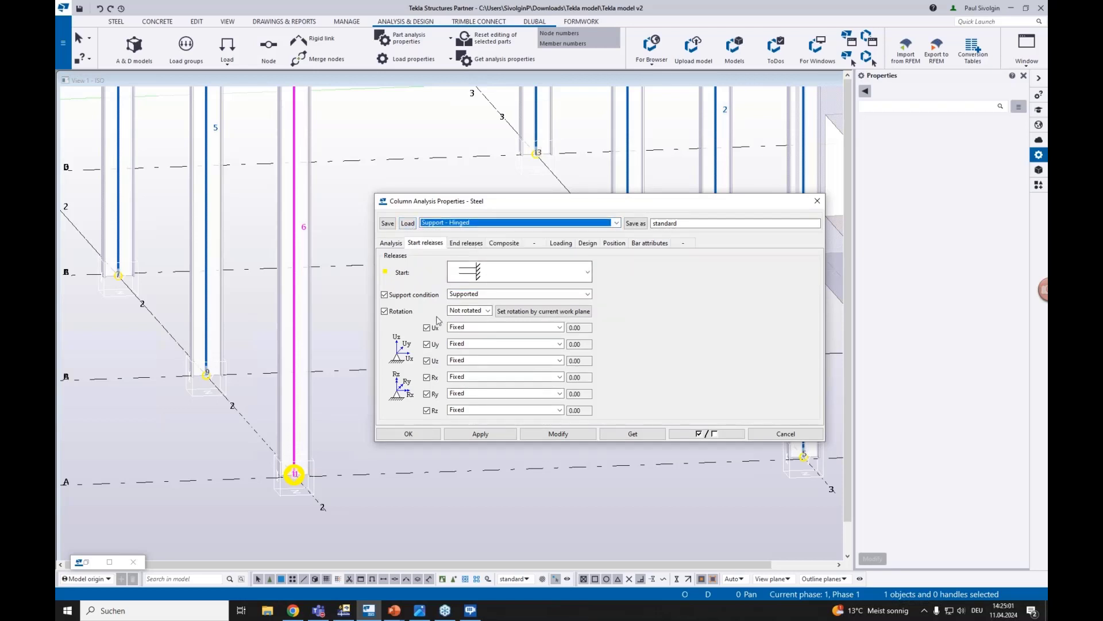
click(408, 223)
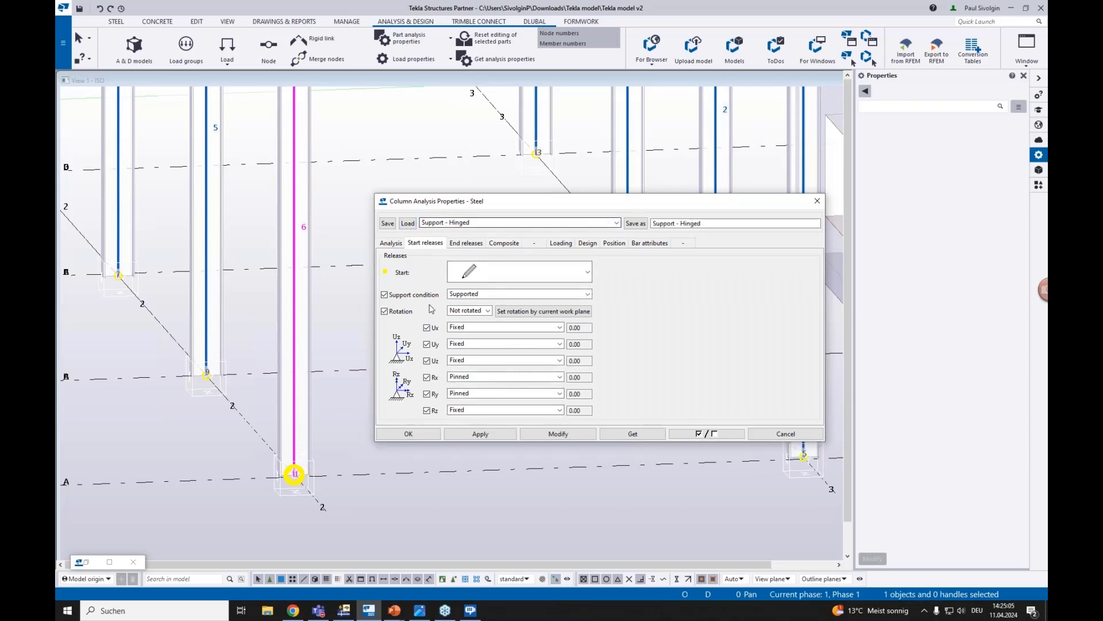
- Select all ground-level columns of the steel frame, apply the hinged support settings to them, and close the column analysis properties
scroll(338, 323, down, 10)
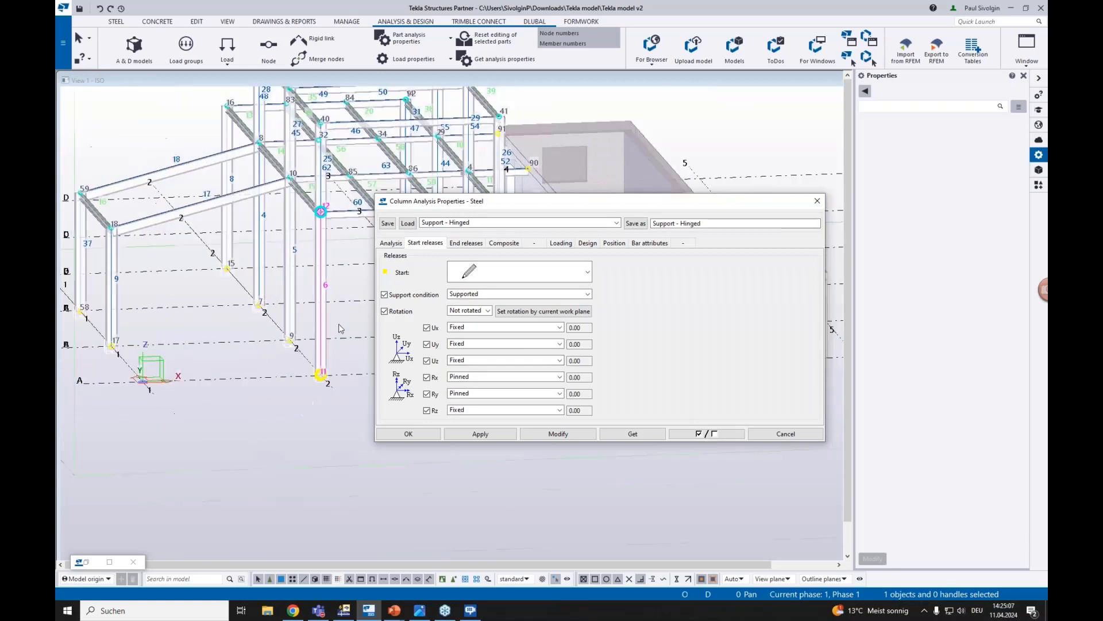
scroll(240, 357, down, 2)
ctrl+middle_drag(240, 358, 322, 373)
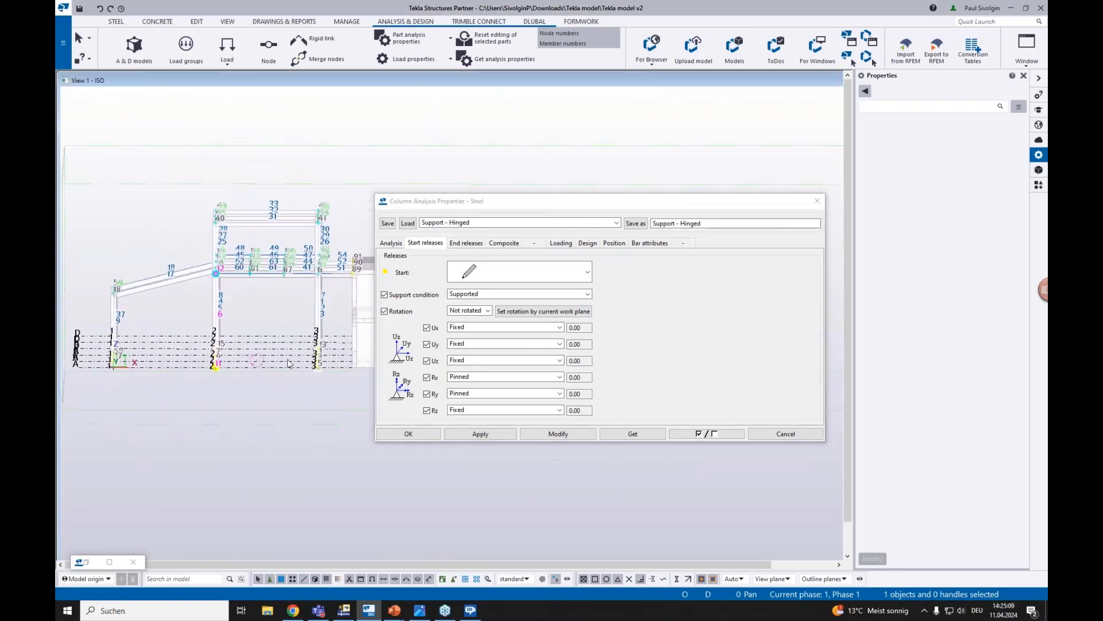
drag(333, 385, 100, 314)
mouse_move(189, 330)
middle_down()
mouse_move(180, 325)
mouse_move(198, 338)
middle_up()
scroll(198, 338, up, 1)
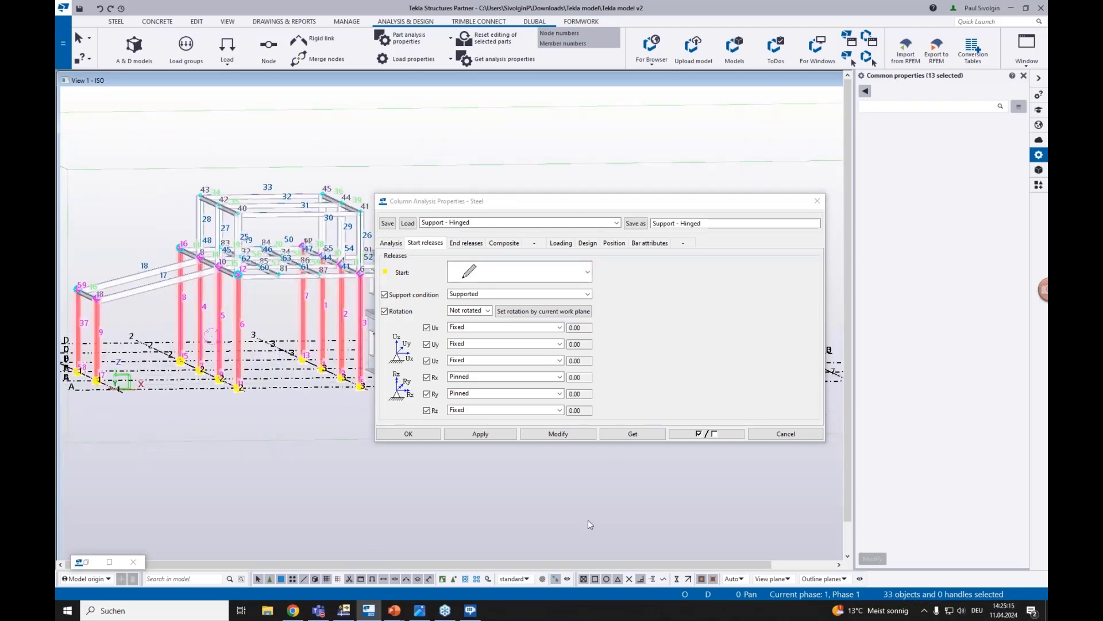
click(558, 433)
scroll(240, 399, up, 5)
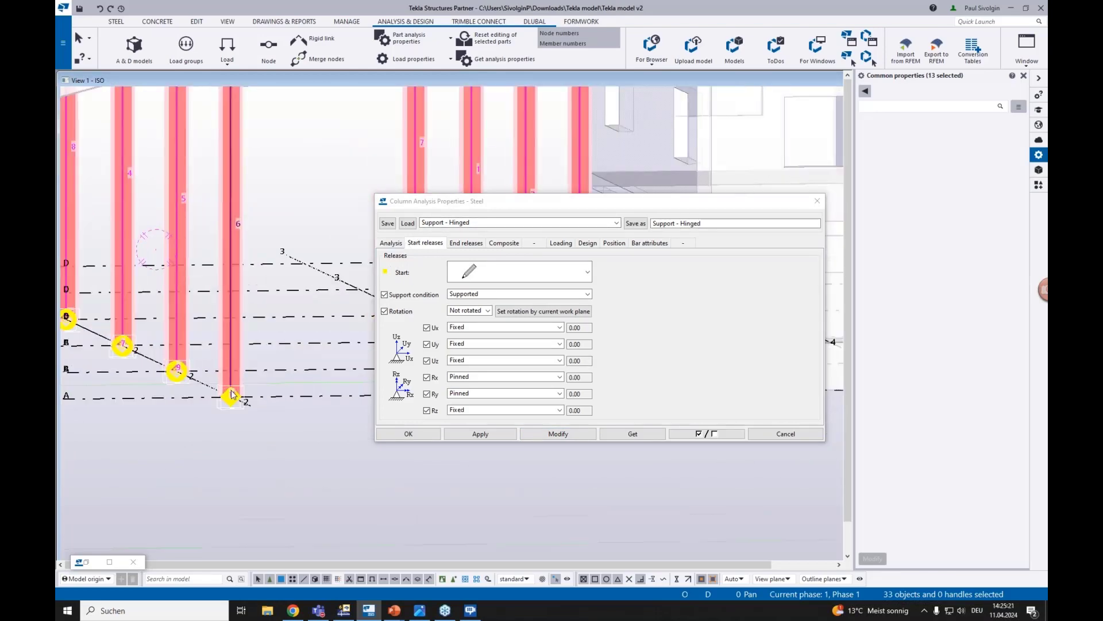
scroll(240, 400, down, 2)
click(566, 434)
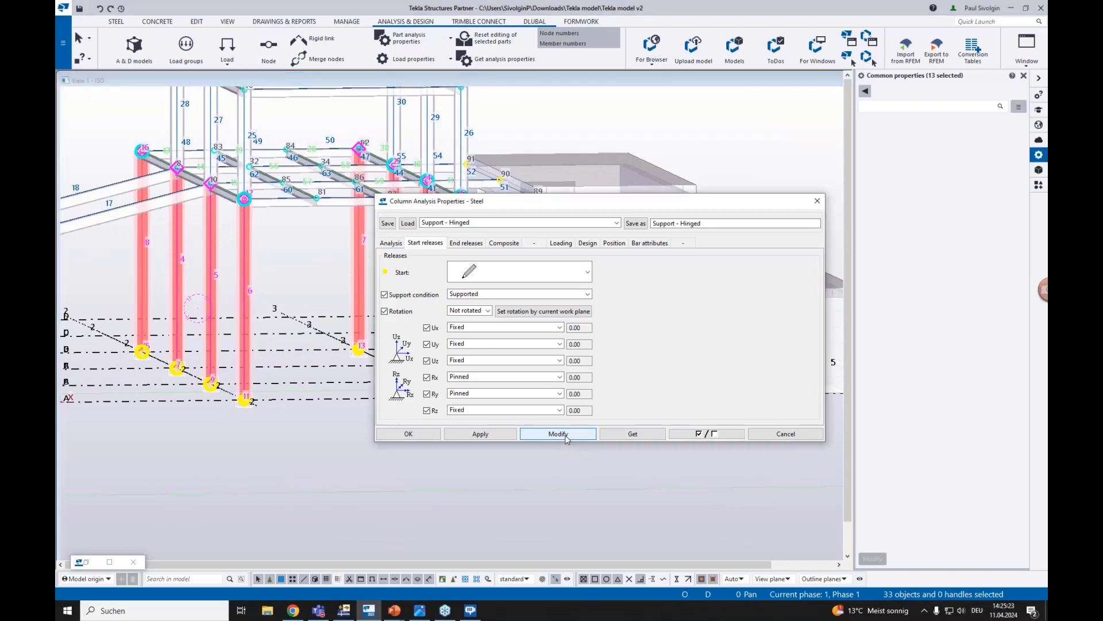
click(408, 434)
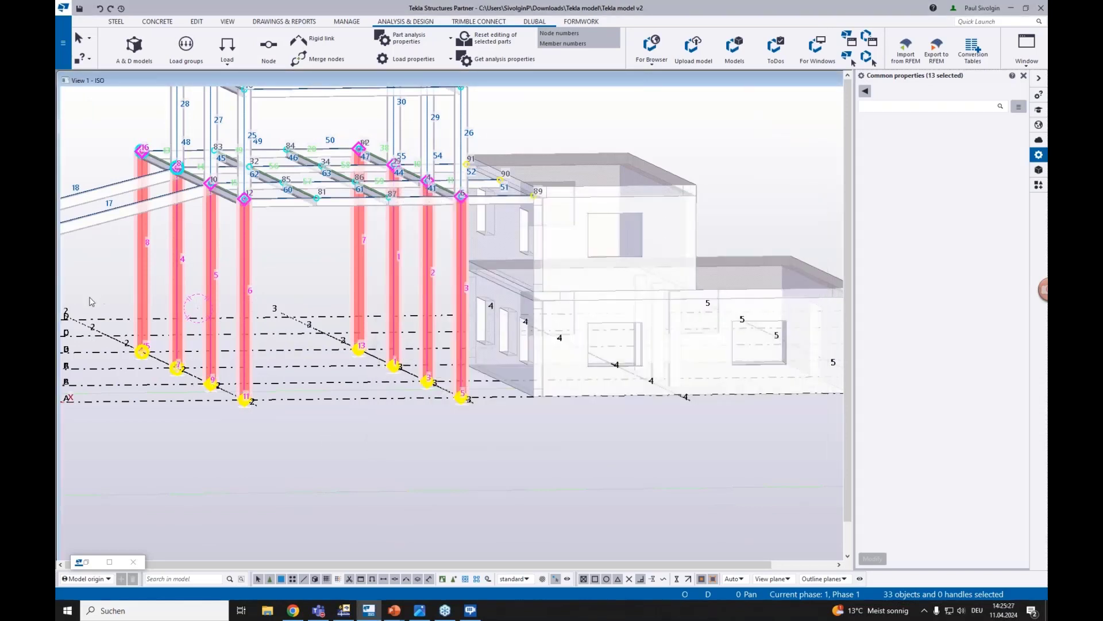
- Open the analysis properties of beam member 51 and inspect its start releases and support condition options, keeping Connected
scroll(462, 336, up, 10)
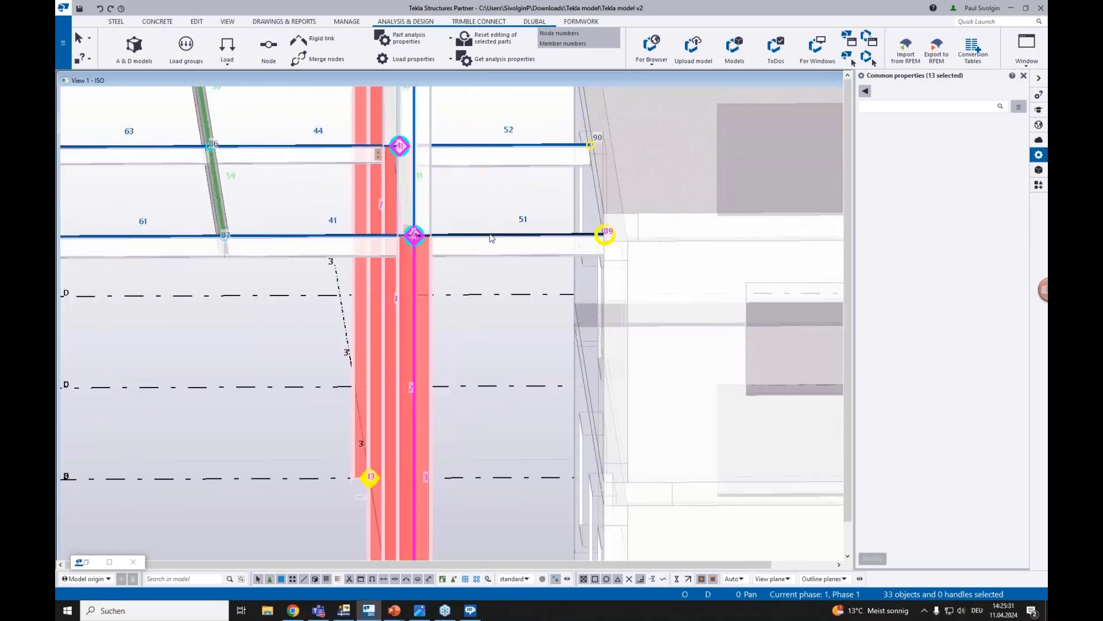
click(493, 236)
double_click(547, 213)
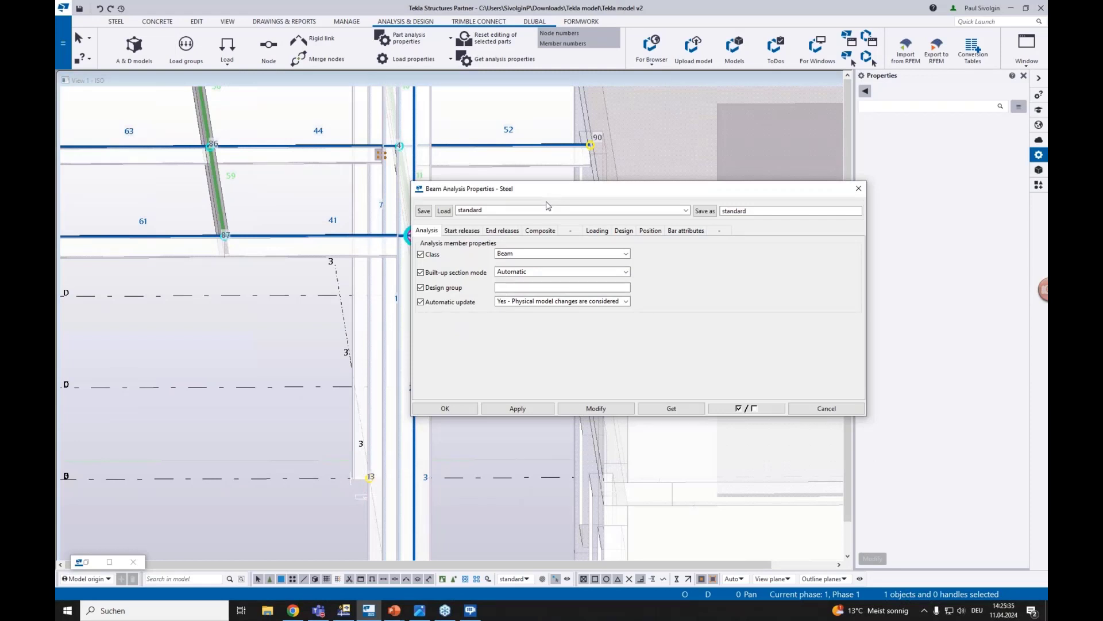
drag(496, 192, 566, 269)
click(540, 314)
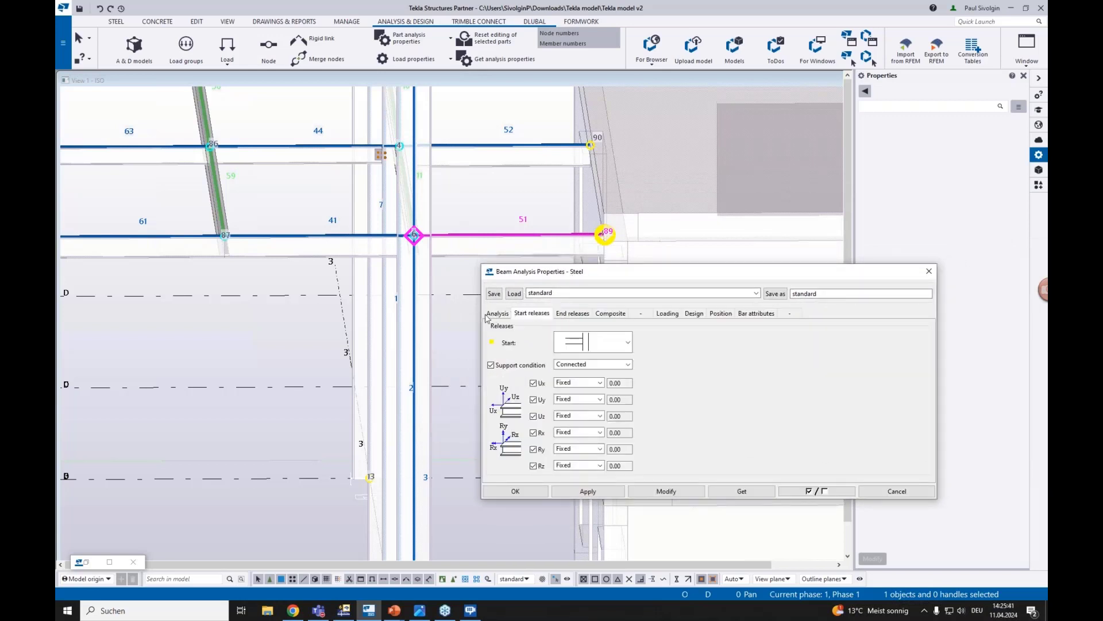
click(487, 314)
click(531, 313)
click(585, 363)
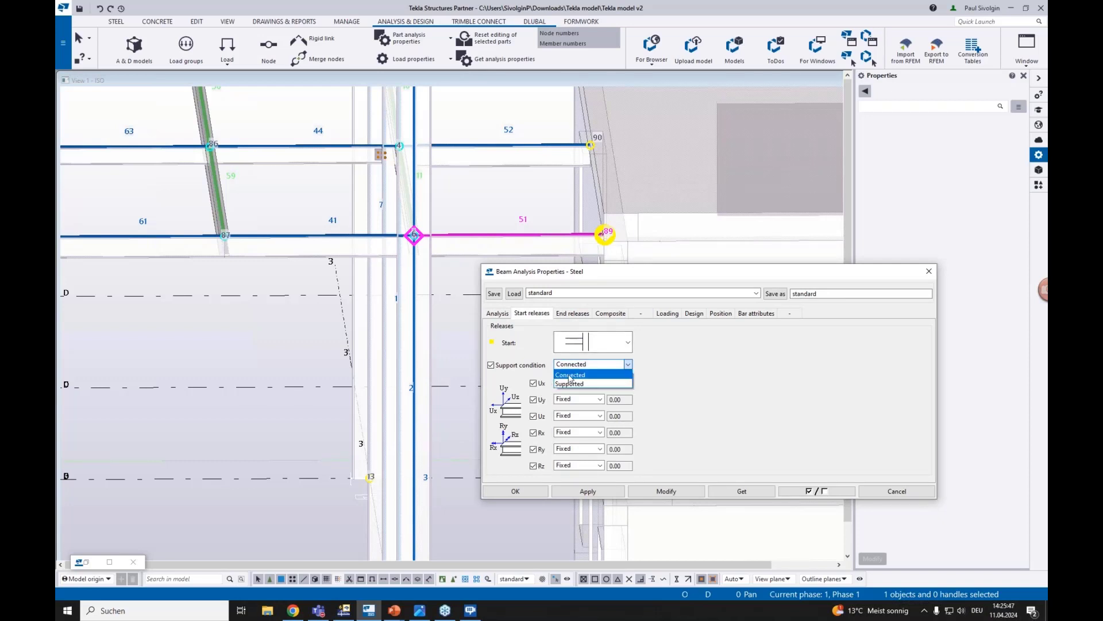
click(569, 376)
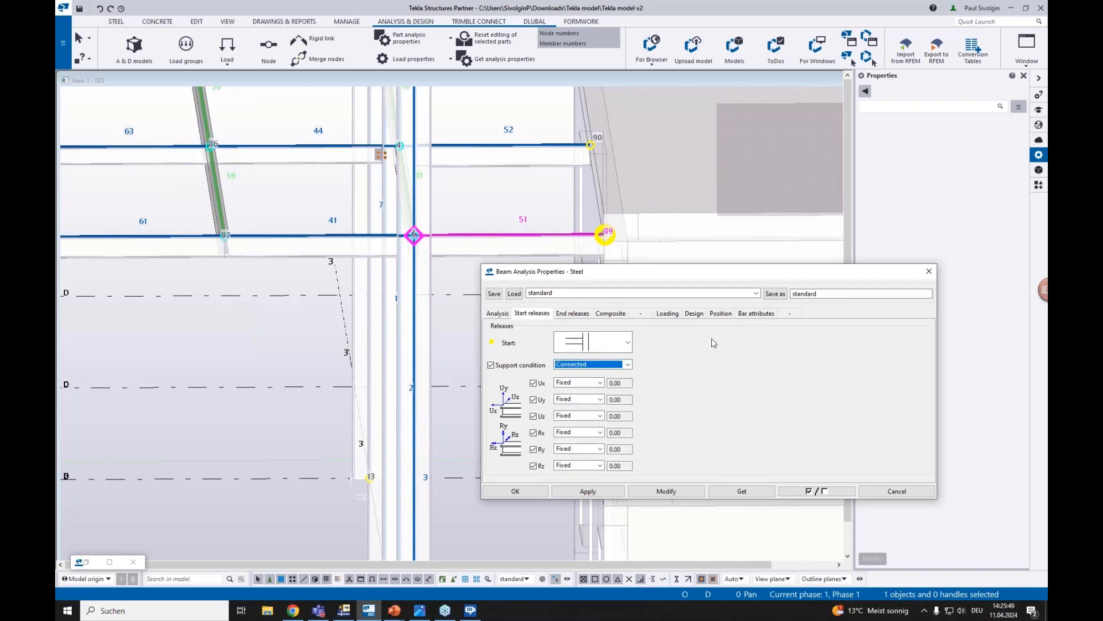
- Load the Support - Roller in X preset into the beam analysis properties
click(757, 293)
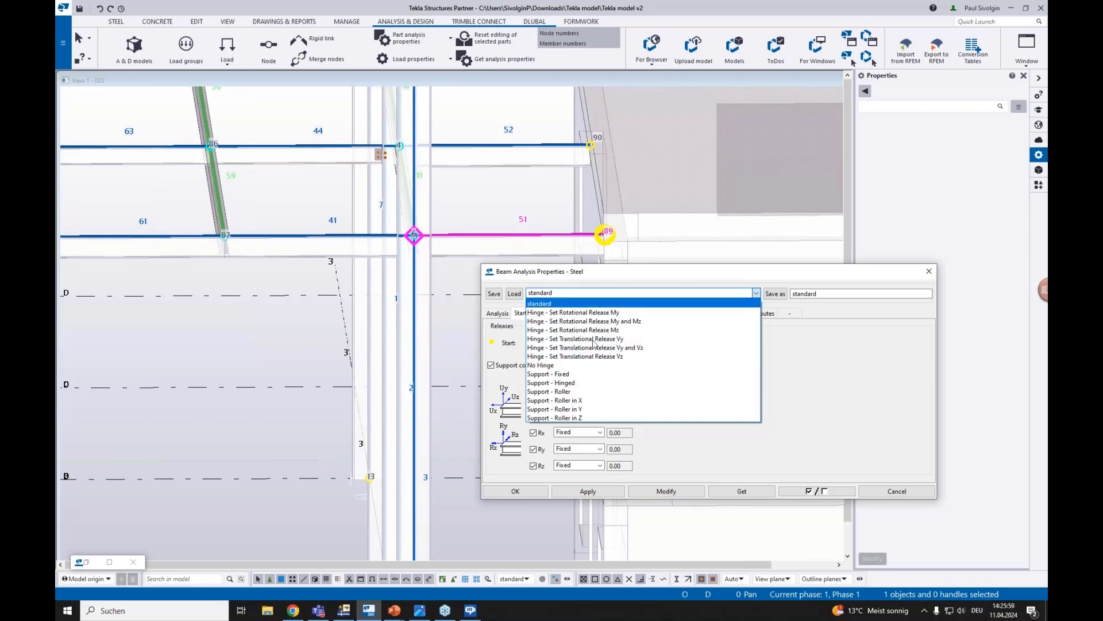
click(564, 276)
drag(611, 280, 647, 290)
scroll(494, 282, down, 2)
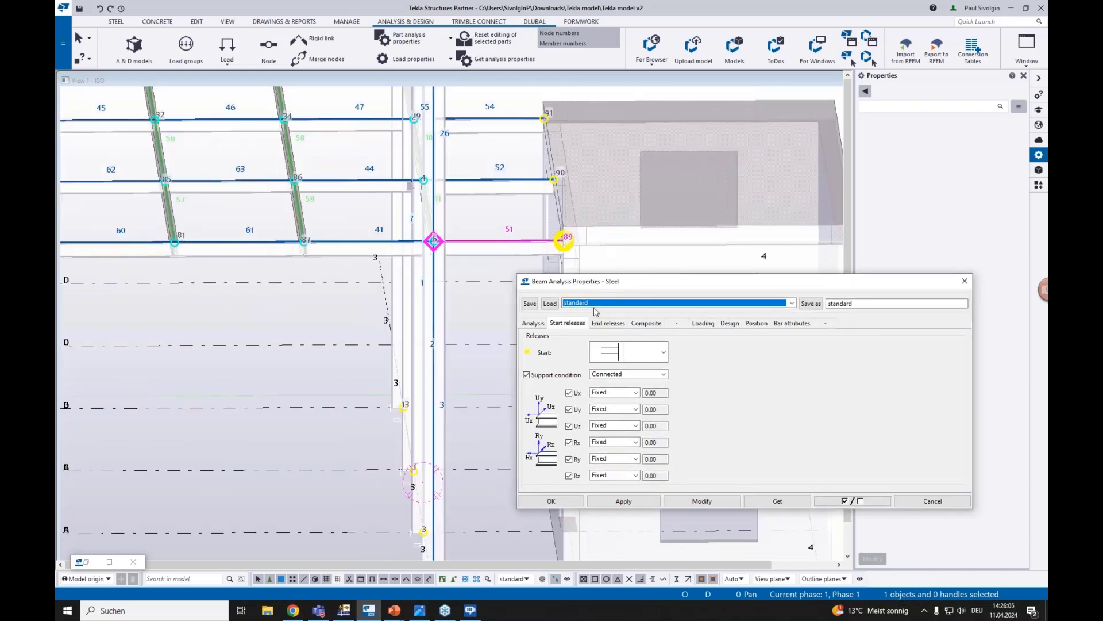
middle_drag(507, 222, 458, 225)
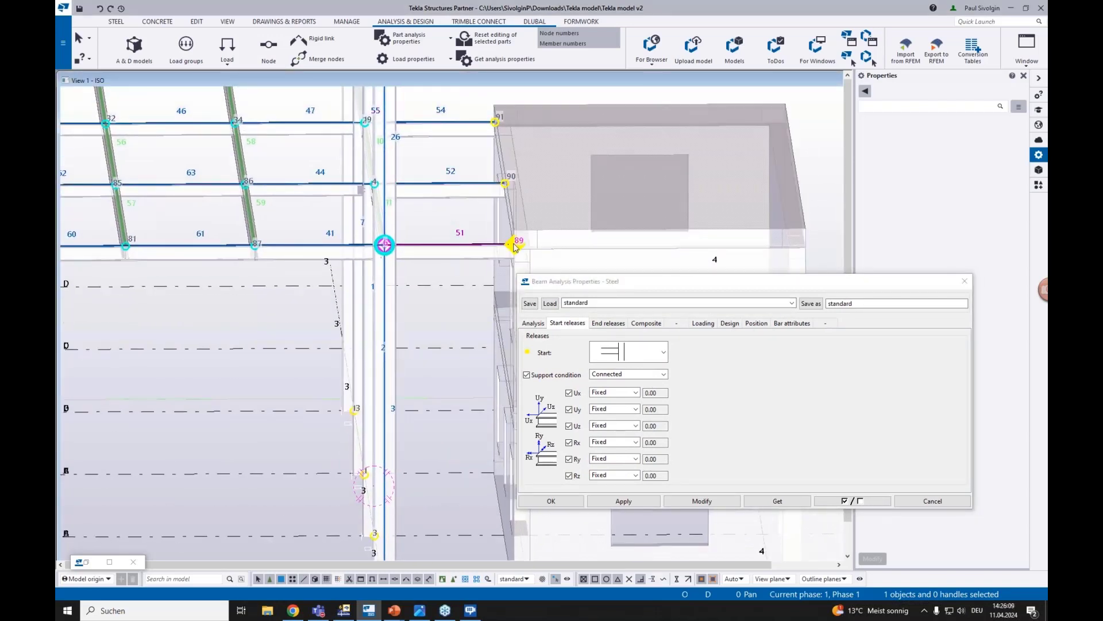
click(459, 275)
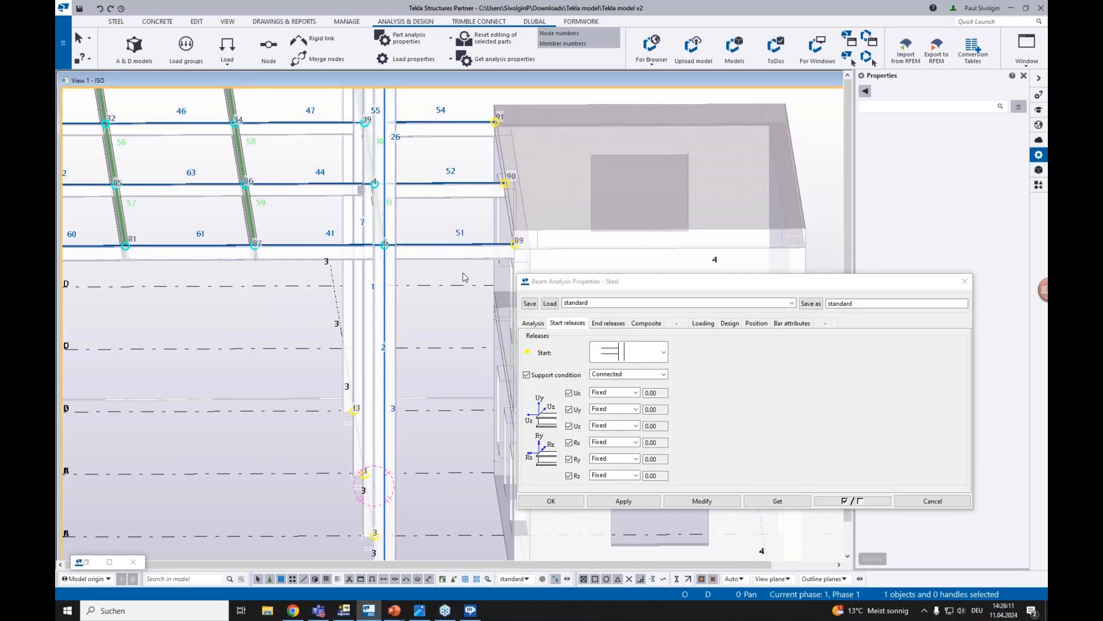
click(582, 305)
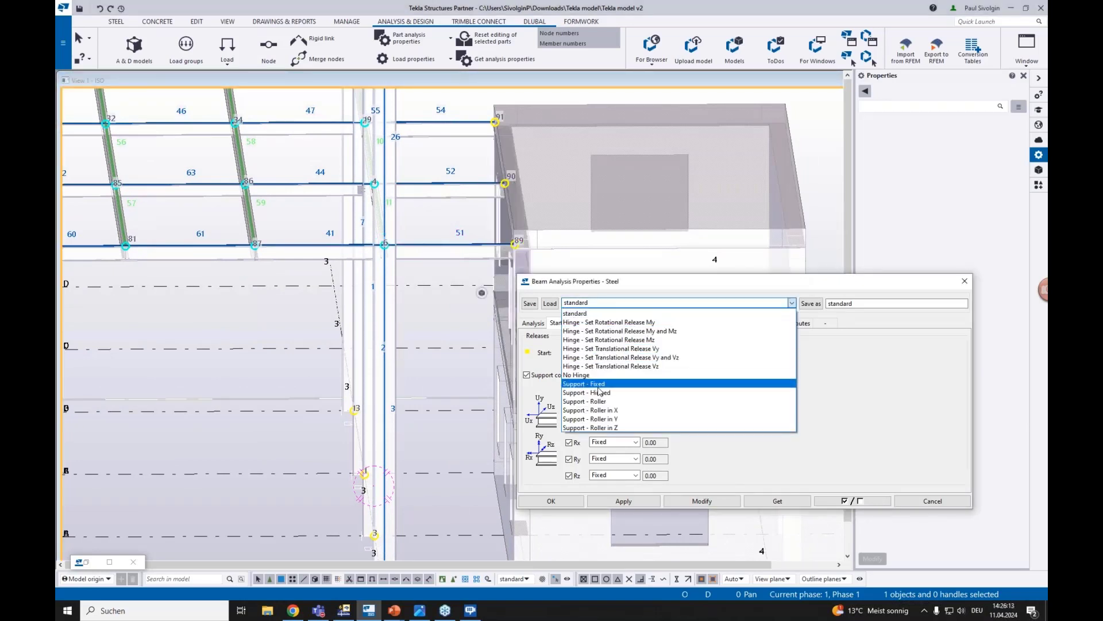
click(601, 412)
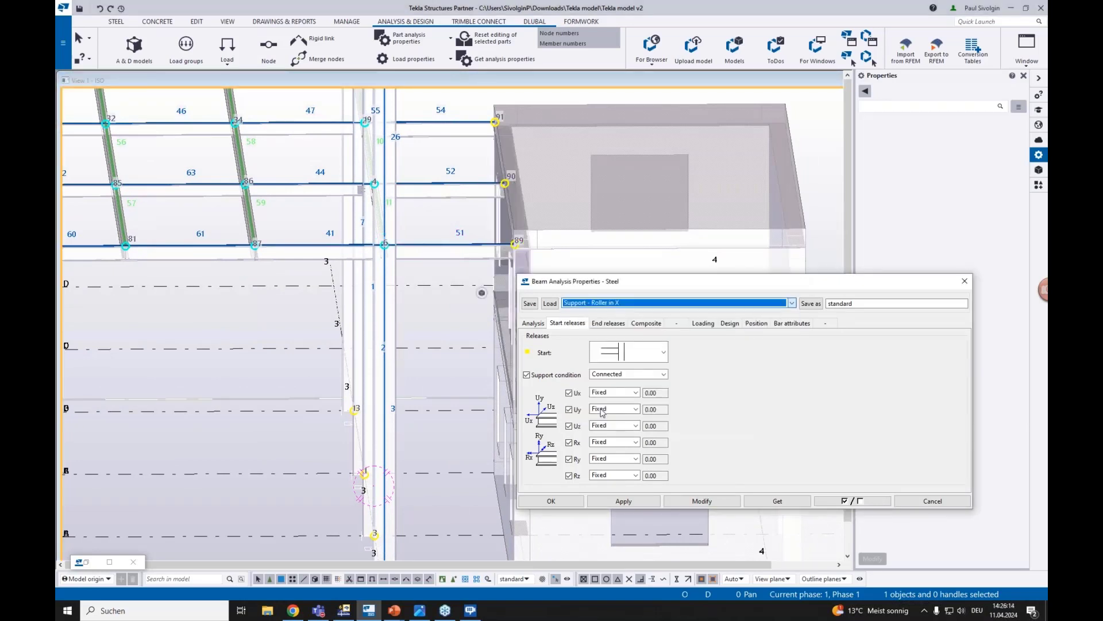
click(550, 304)
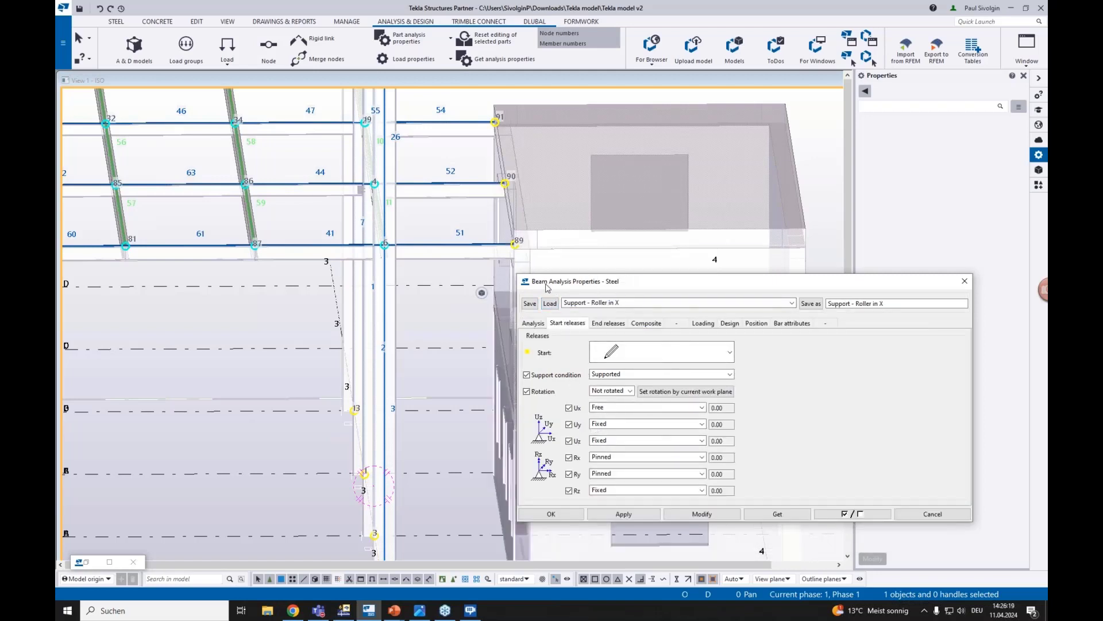
- Select connecting beams 51, 52 and 54, apply the roller support settings to them, and close the beam analysis properties
middle_drag(462, 280, 445, 323)
drag(462, 318, 414, 147)
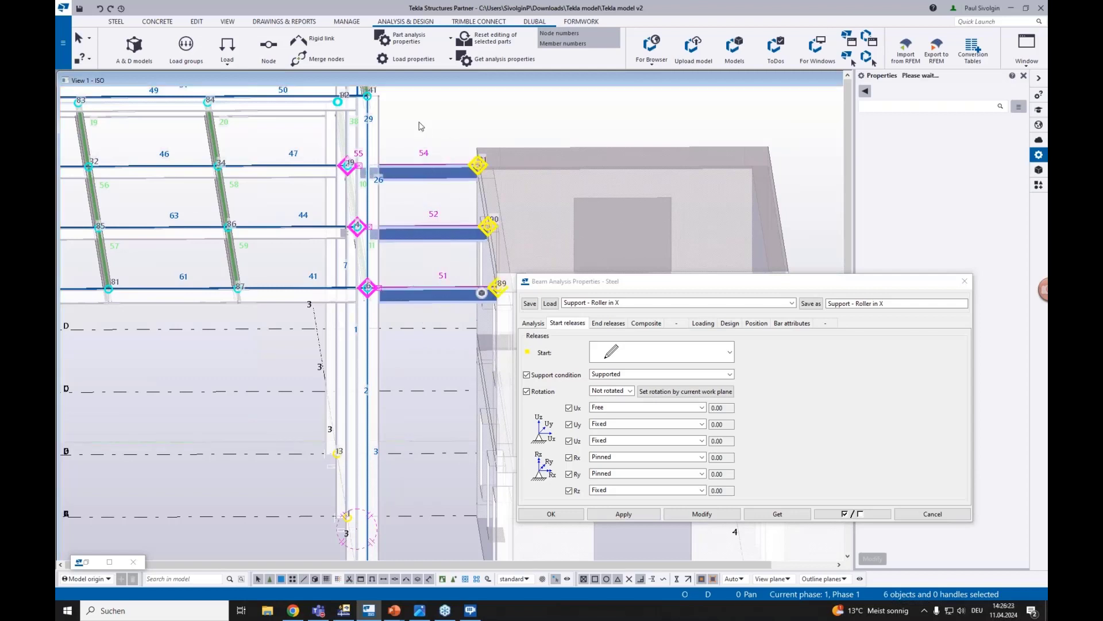
click(702, 516)
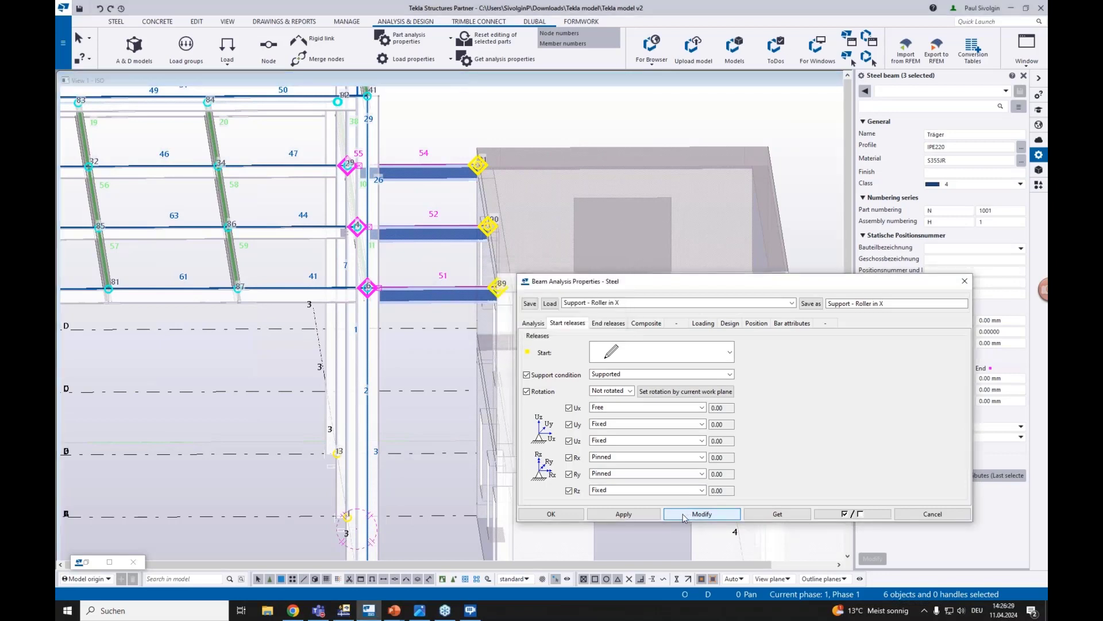
click(626, 516)
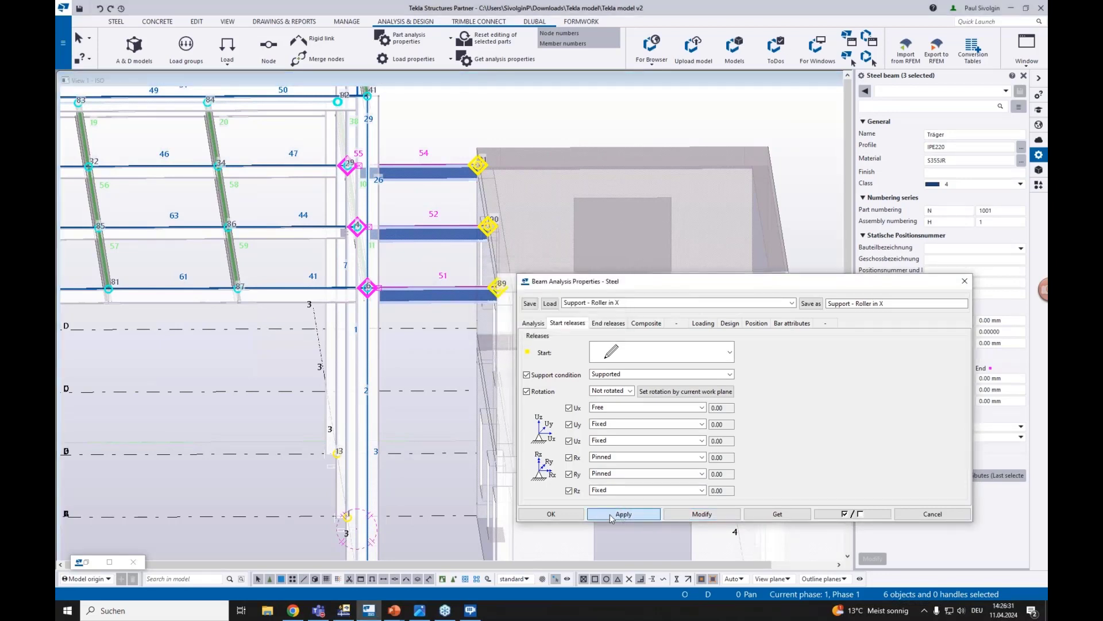
click(551, 514)
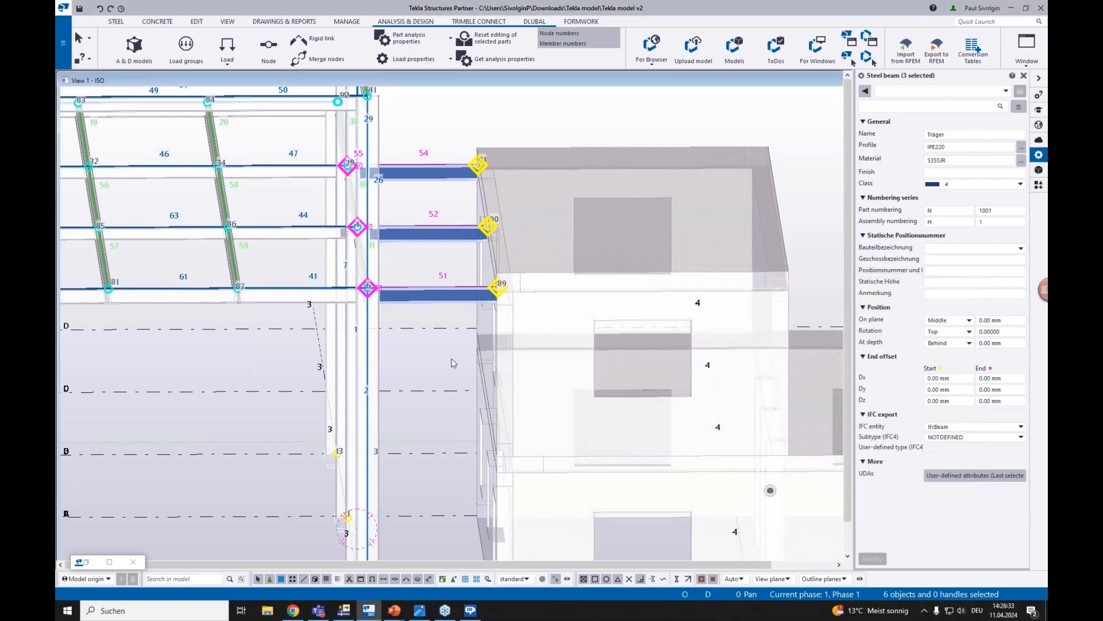
click(442, 362)
- Examine the steel frame's analysis members, nodes and supports from several sides
scroll(430, 357, down, 3)
middle_drag(428, 353, 490, 376)
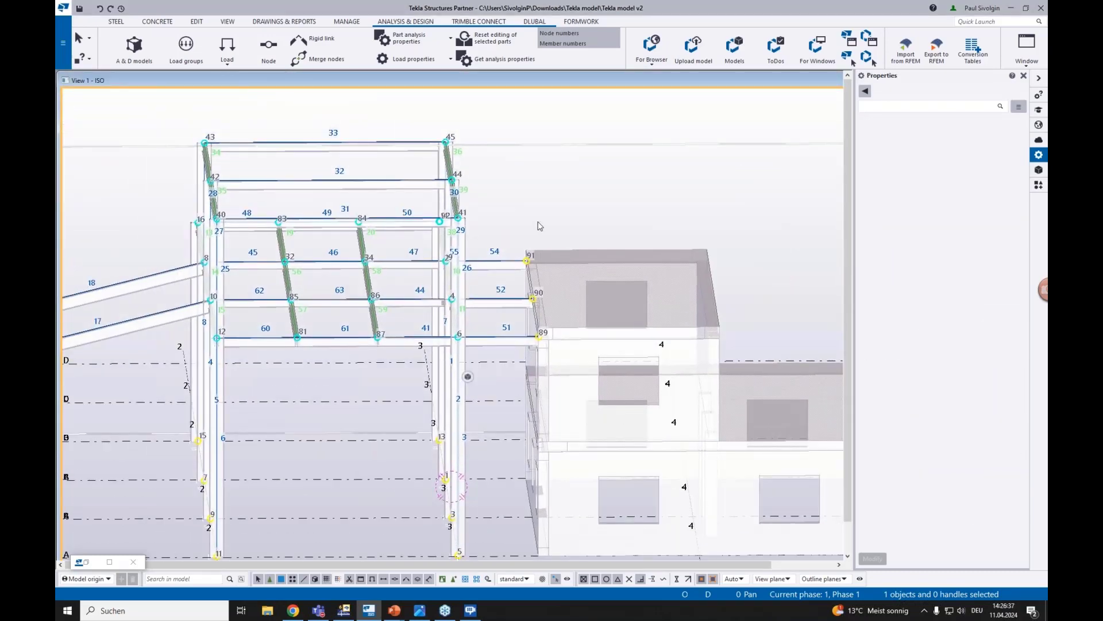
middle_drag(492, 246, 512, 219)
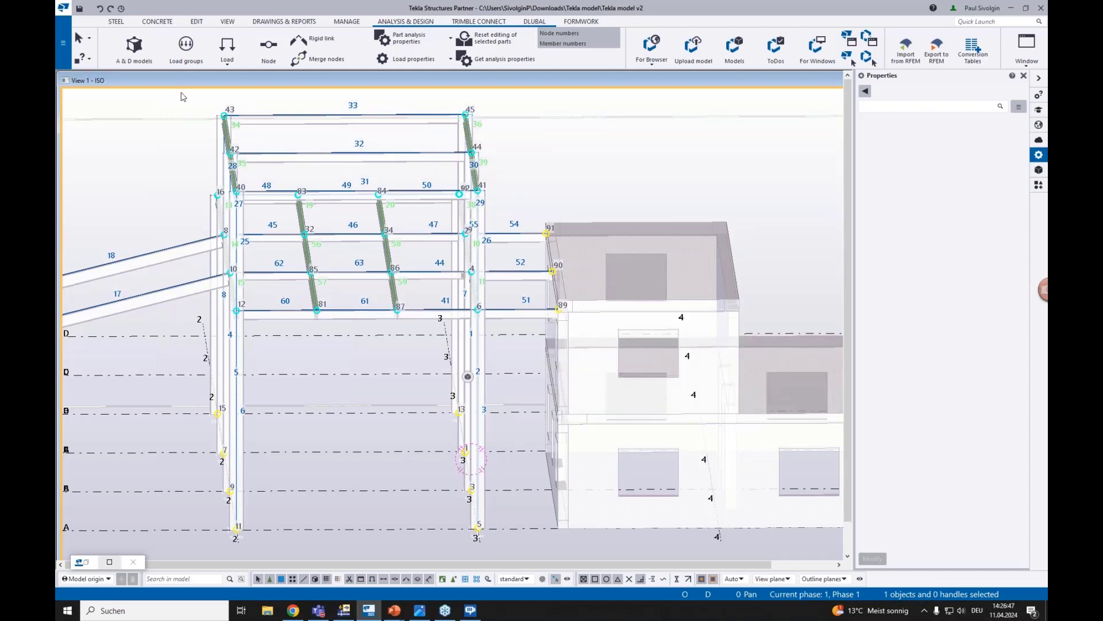
scroll(395, 346, up, 5)
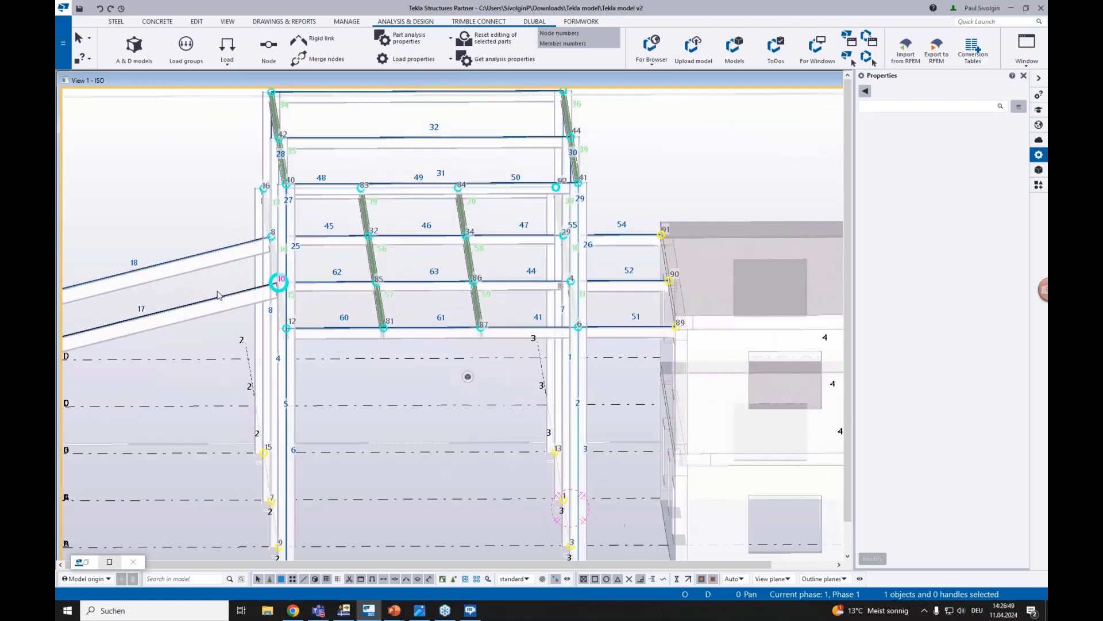
scroll(402, 345, up, 5)
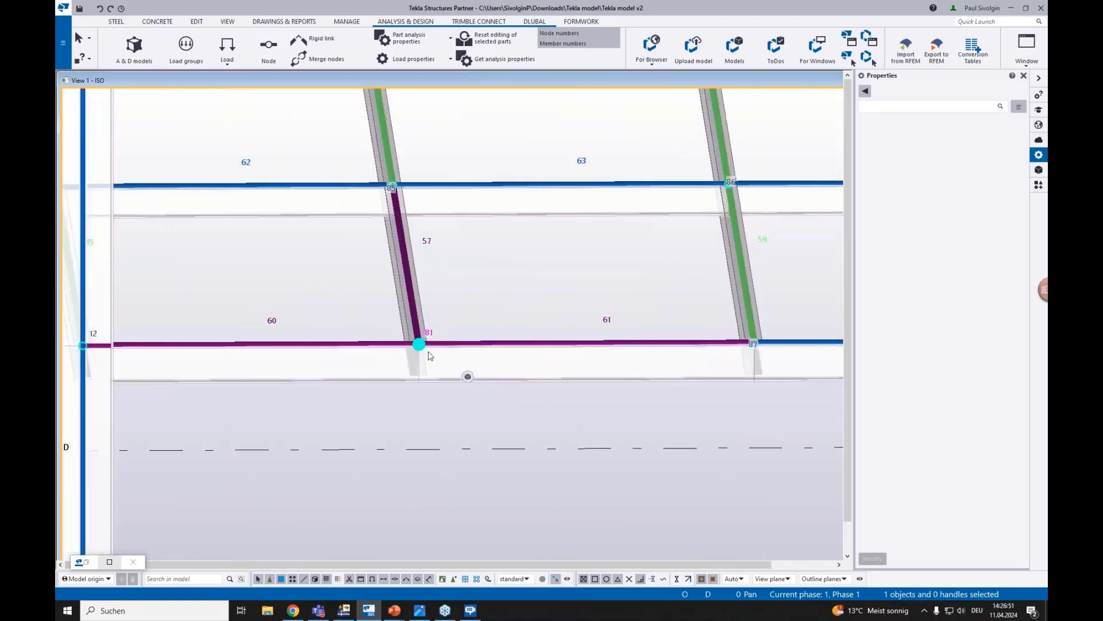
scroll(422, 348, down, 5)
scroll(422, 347, down, 5)
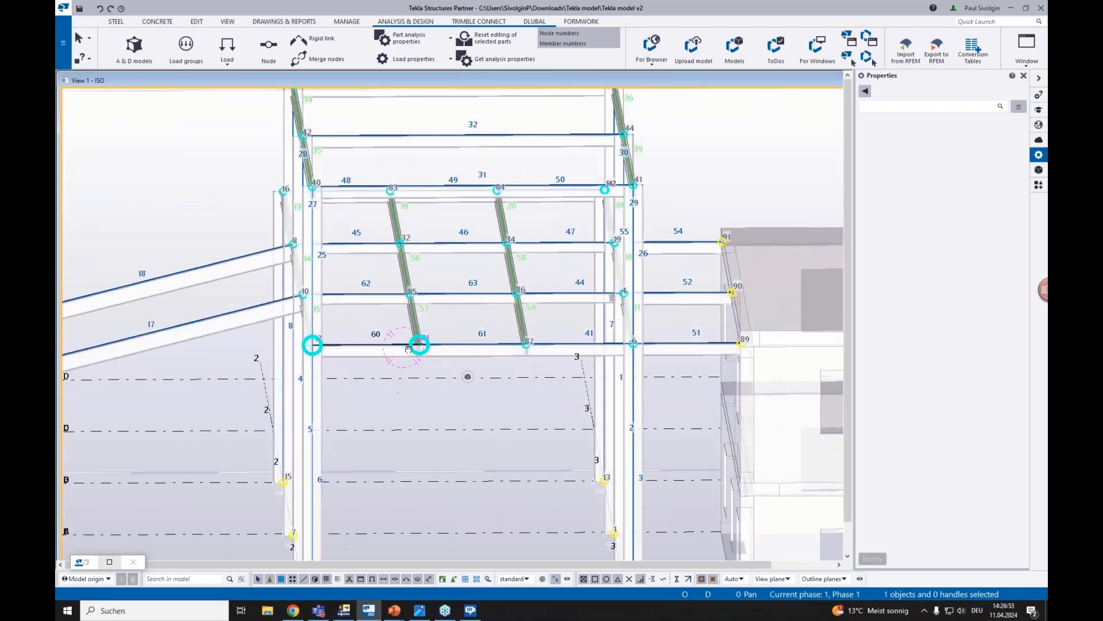
ctrl+middle_drag(423, 348, 660, 217)
ctrl+middle_drag(457, 286, 492, 400)
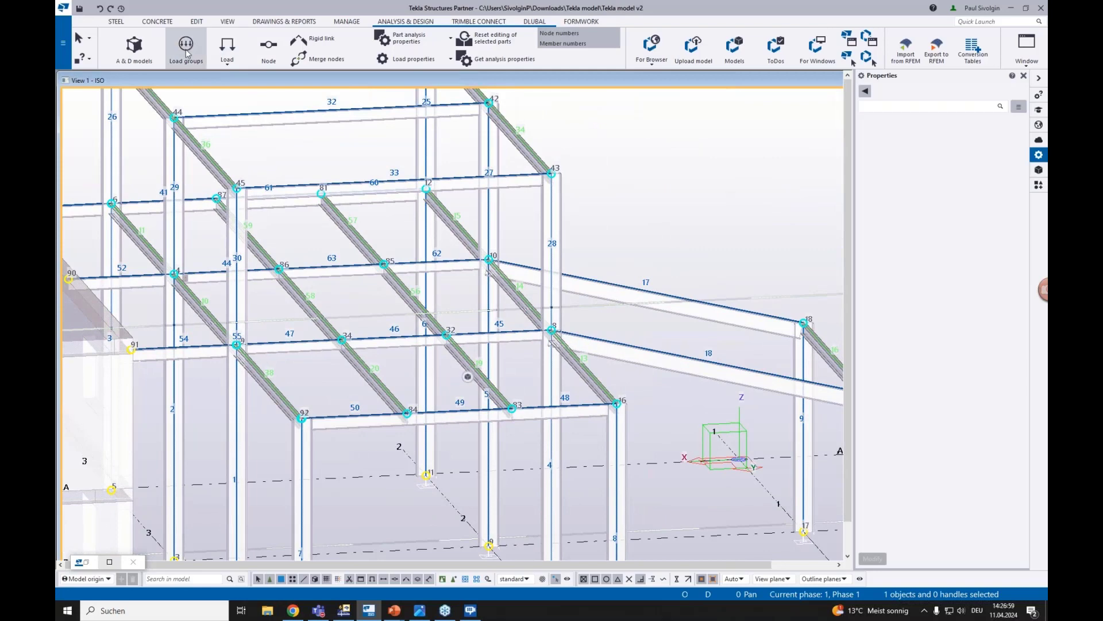
- Display the warnings of the Steel analysis model and open their detailed report
click(136, 50)
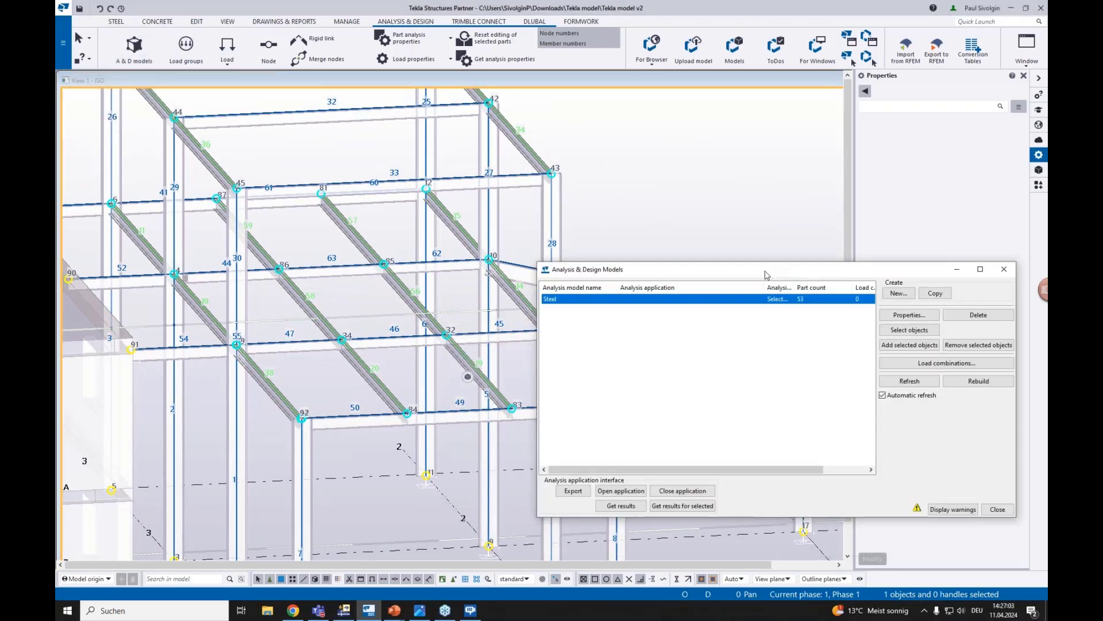
drag(765, 275, 720, 112)
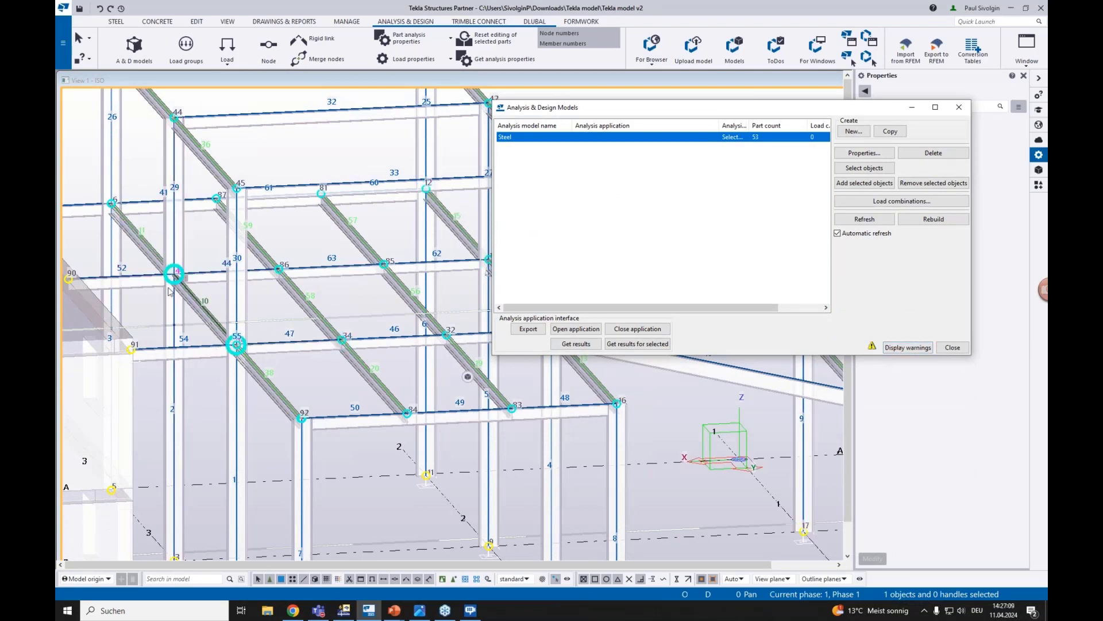
scroll(152, 323, up, 3)
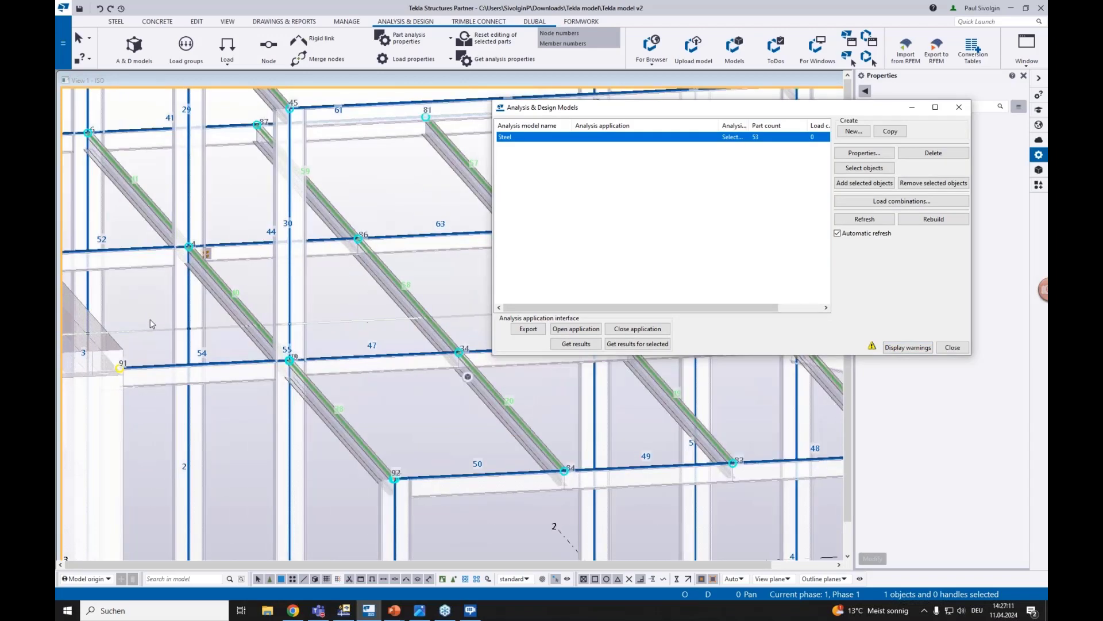
click(908, 351)
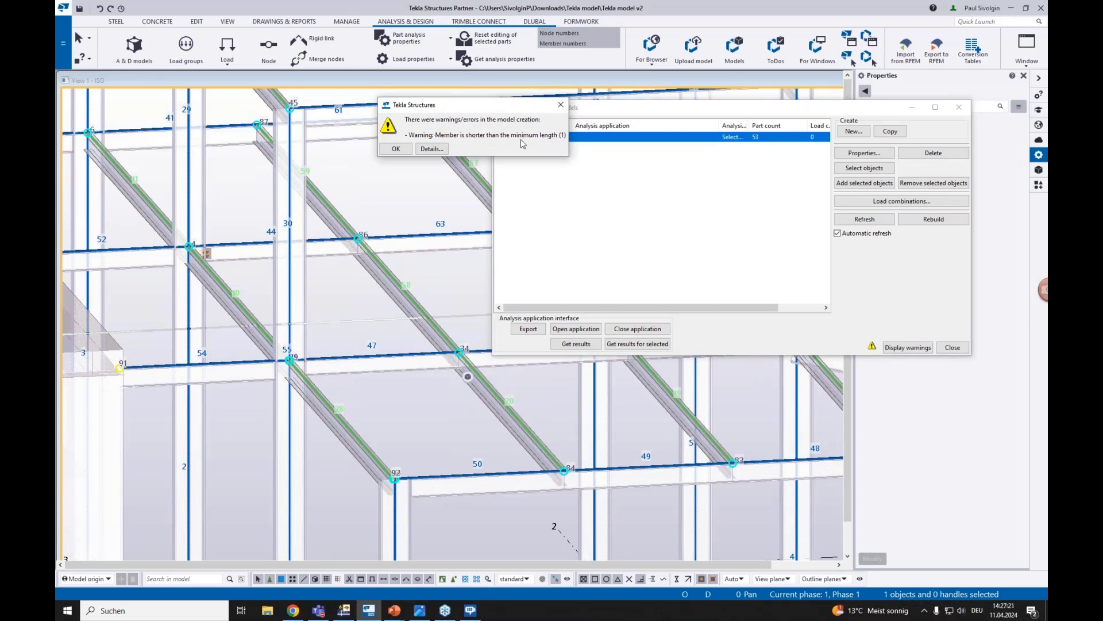
click(431, 148)
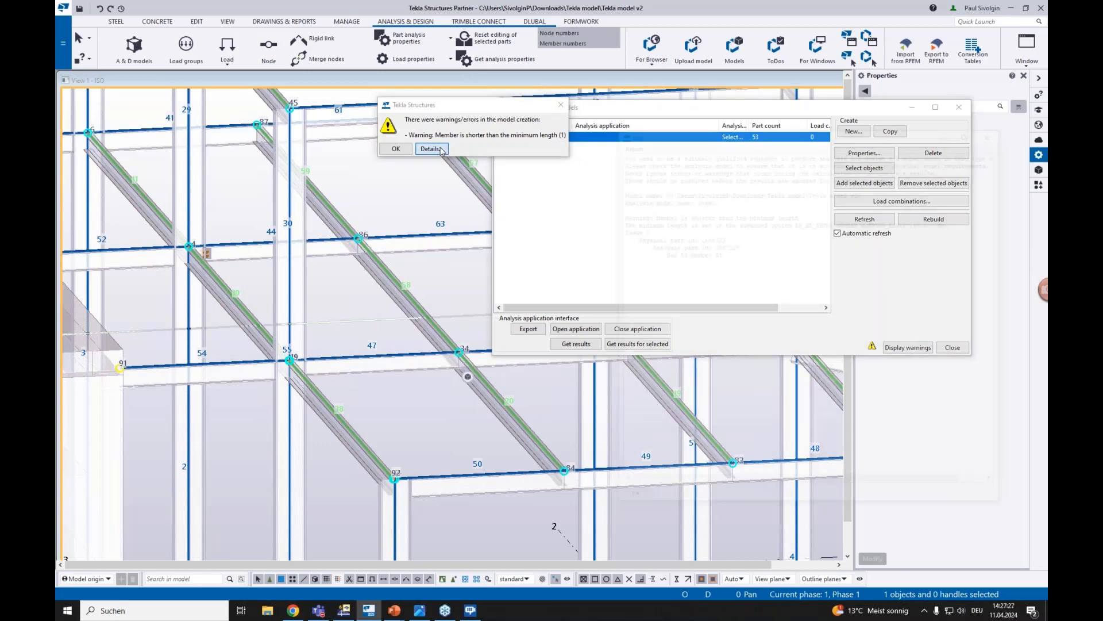
click(854, 122)
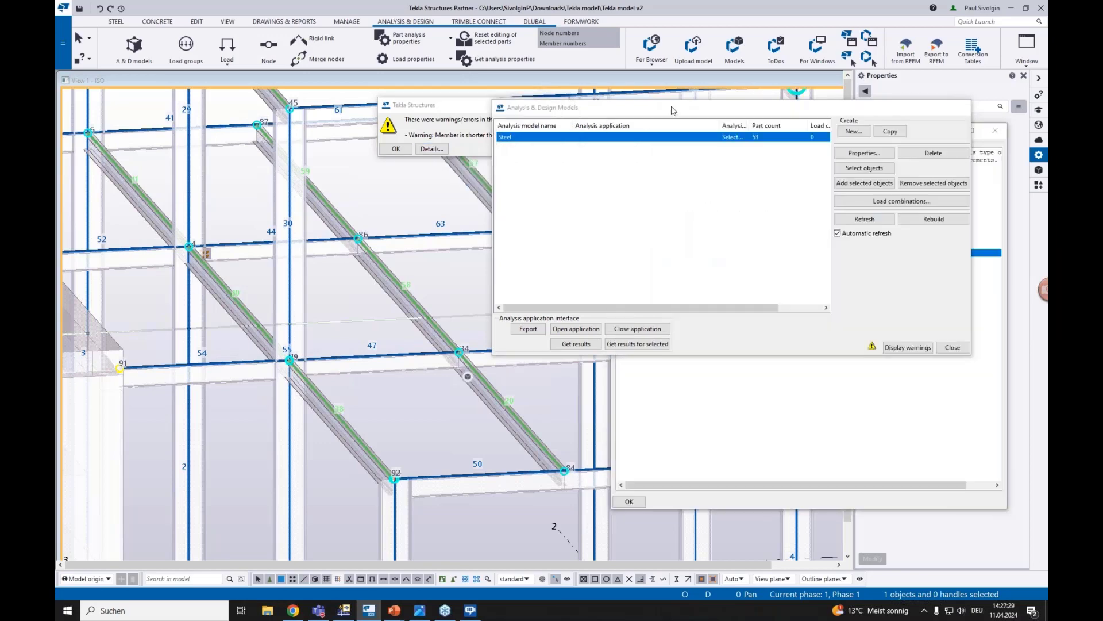
click(396, 149)
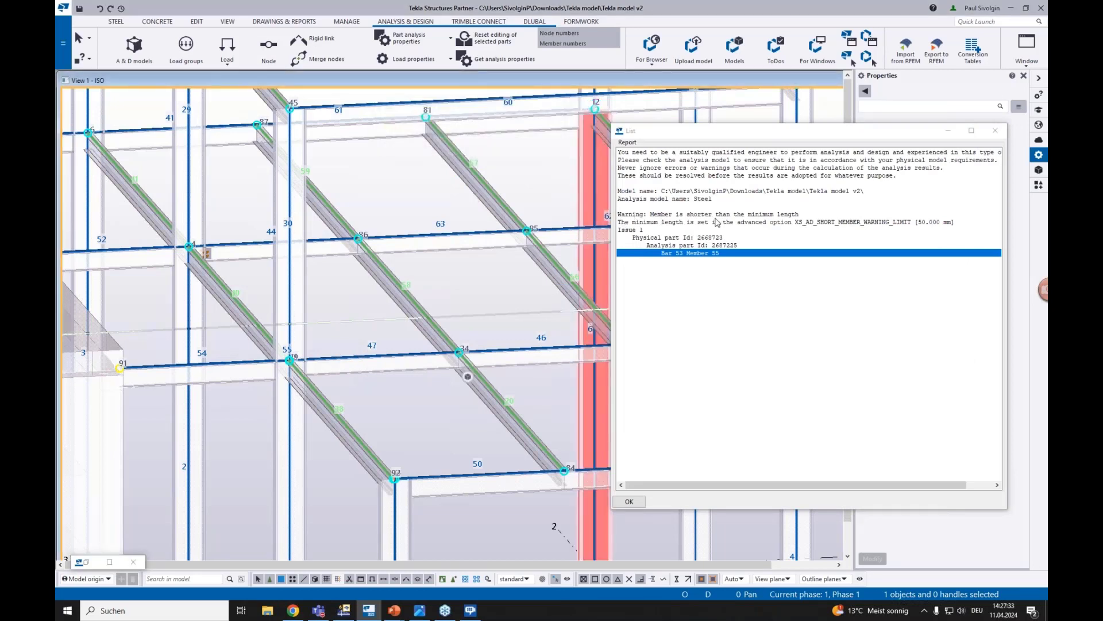
- Locate the analysis part listed under the short-member warning, zoom the model view to it, and close the report
click(675, 245)
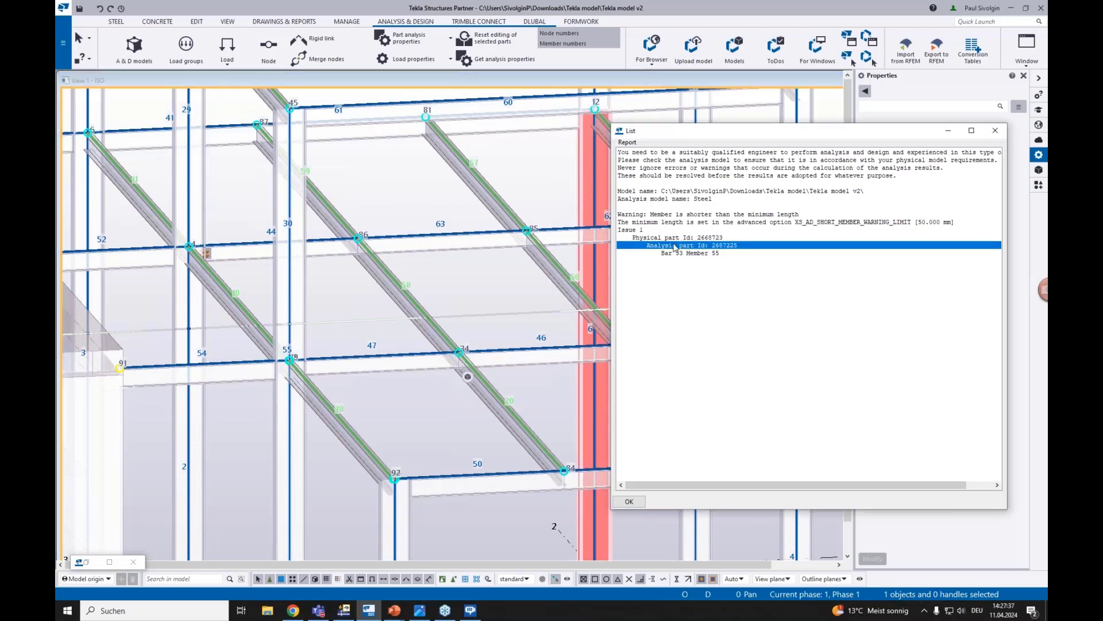
scroll(455, 275, down, 3)
scroll(455, 274, up, 2)
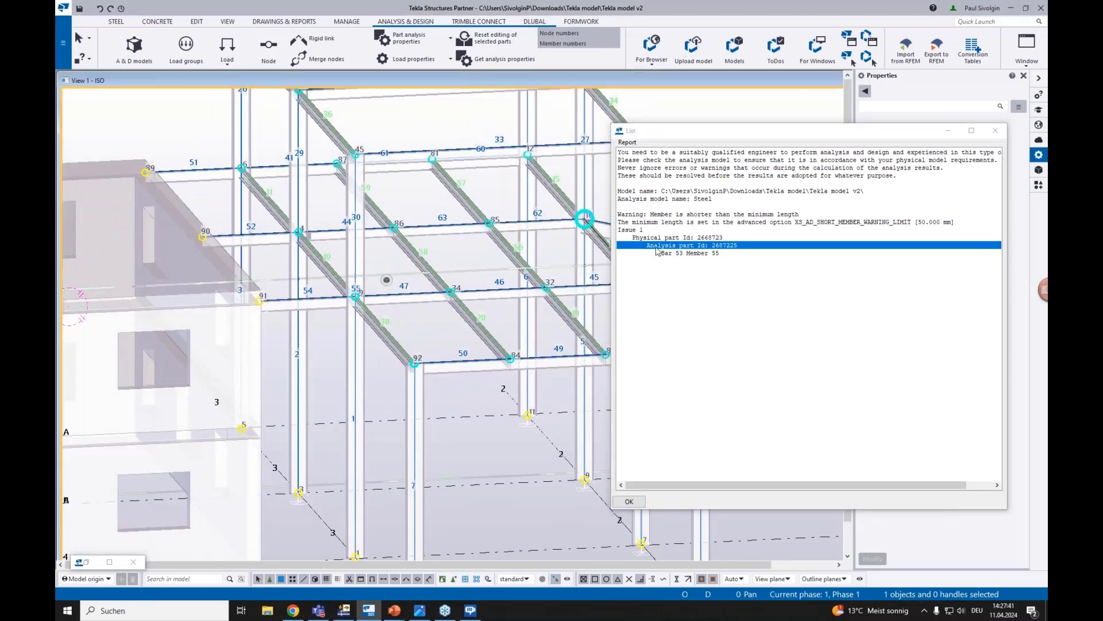
click(311, 295)
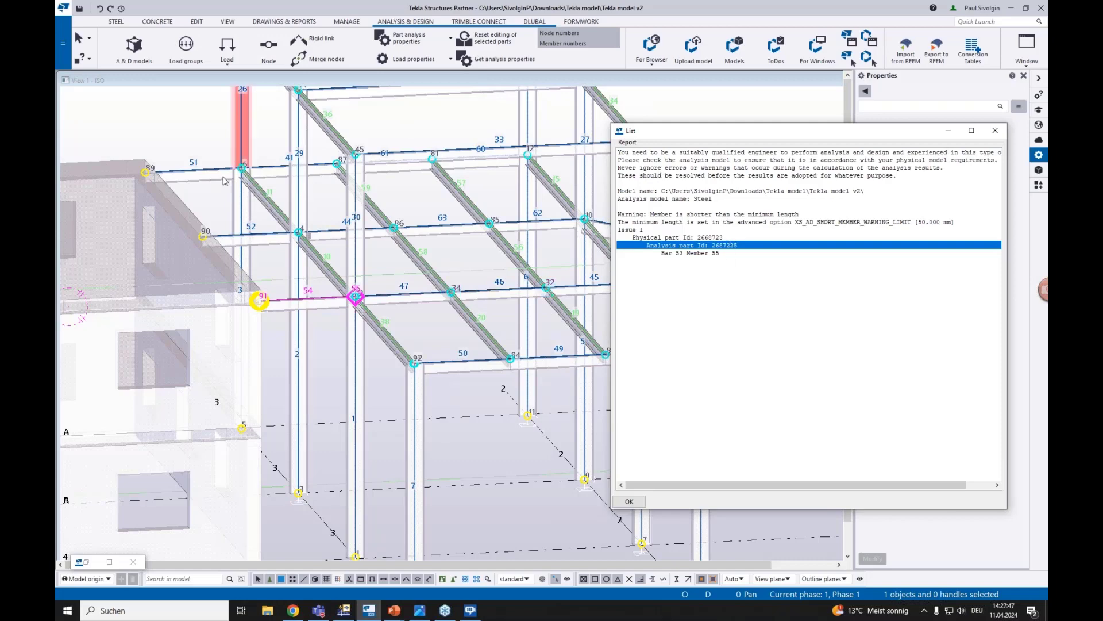
scroll(425, 270, down, 1)
scroll(425, 270, down, 2)
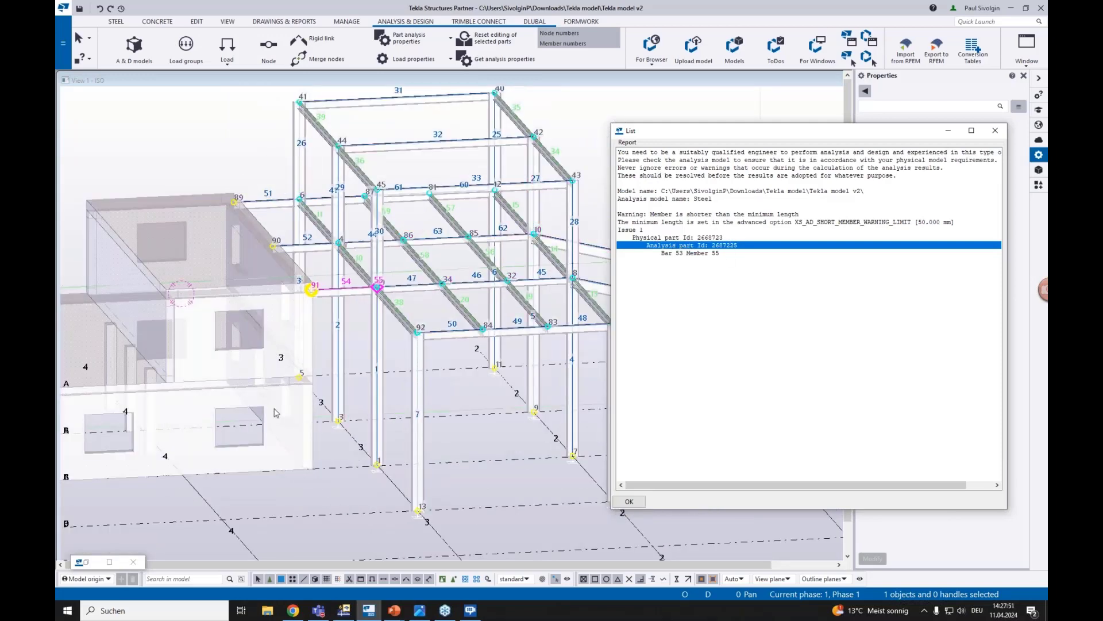
right_click(666, 248)
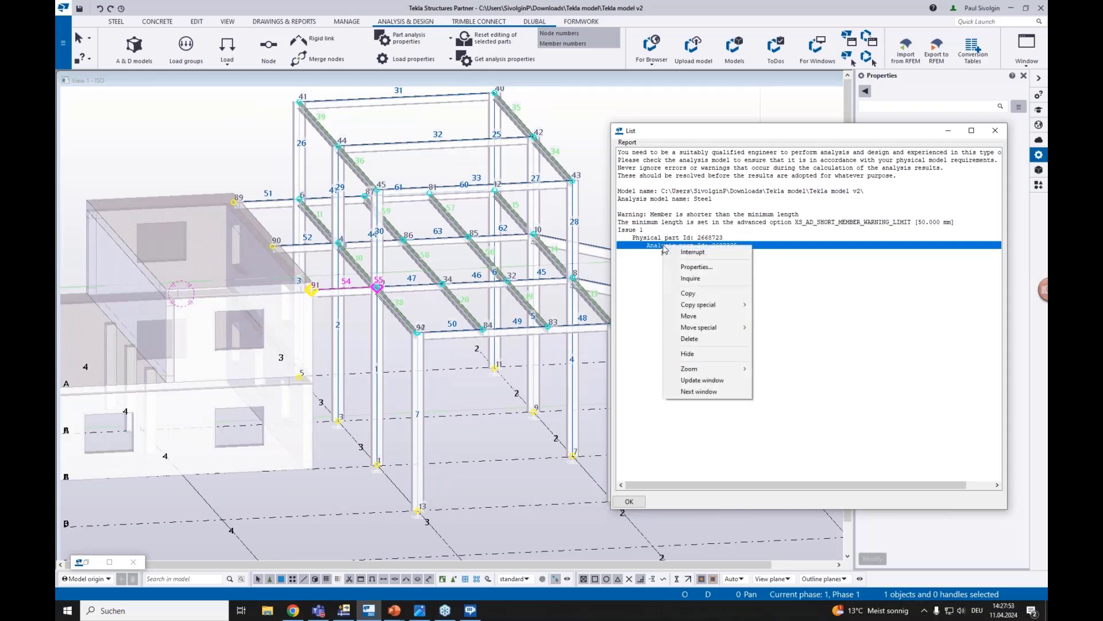
mouse_move(739, 373)
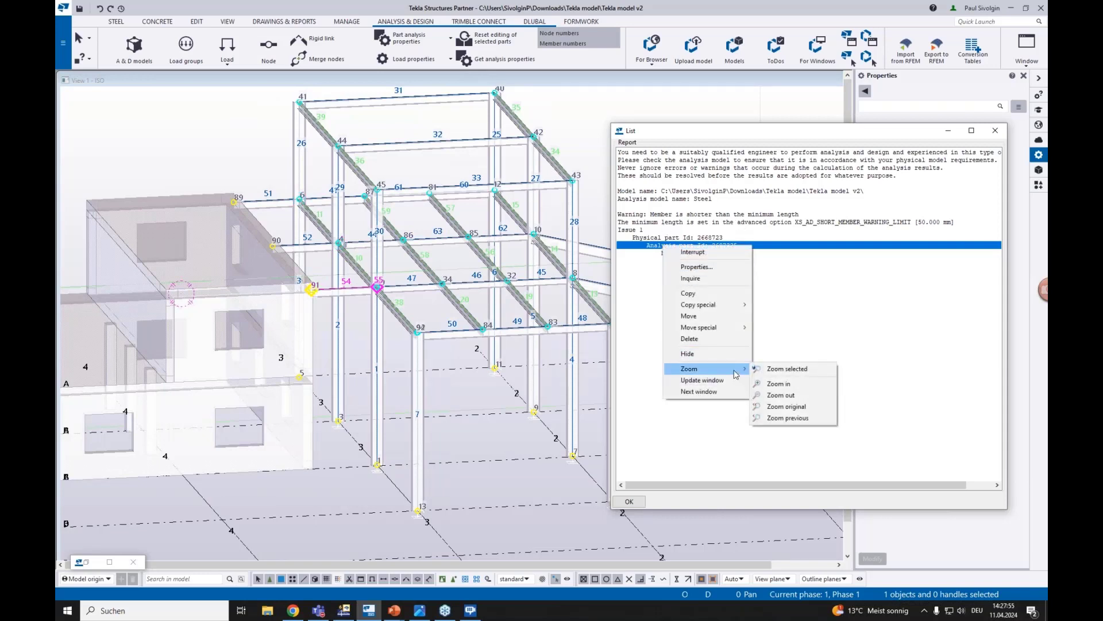
click(774, 371)
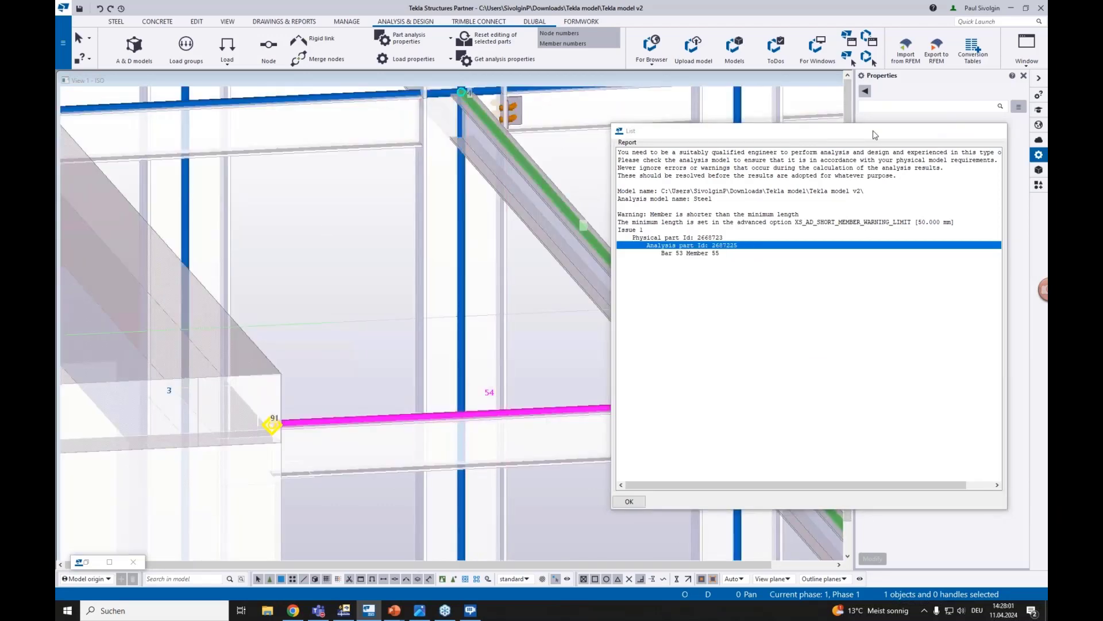
click(998, 131)
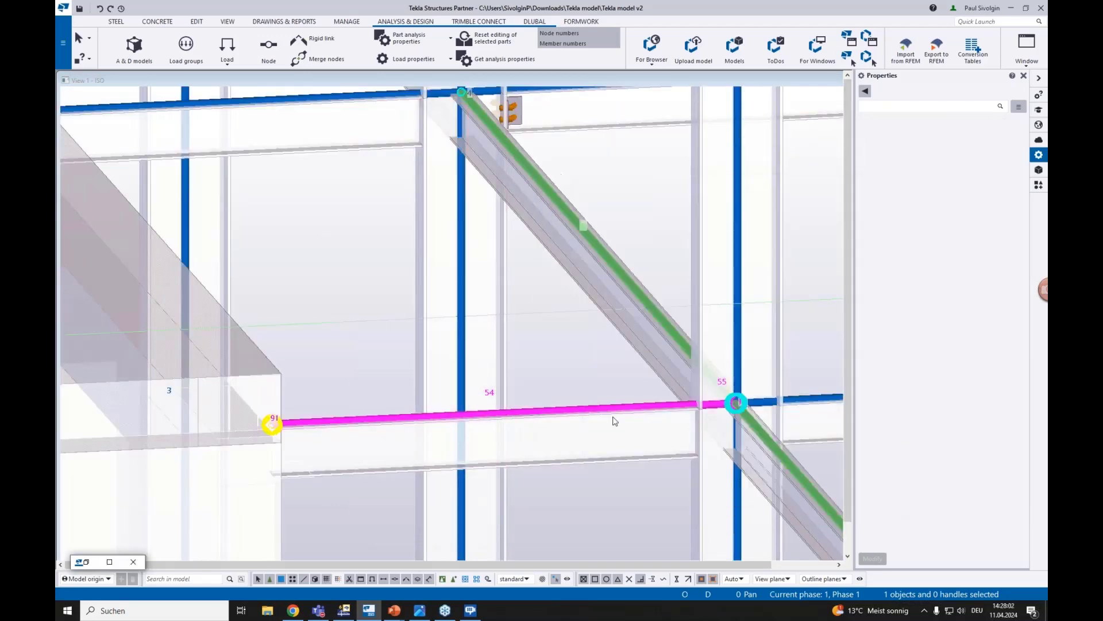
- Examine the short analysis member 55 and the two neighbouring nodes where beam 54 meets the column and the diagonal members
click(662, 408)
scroll(741, 402, up, 5)
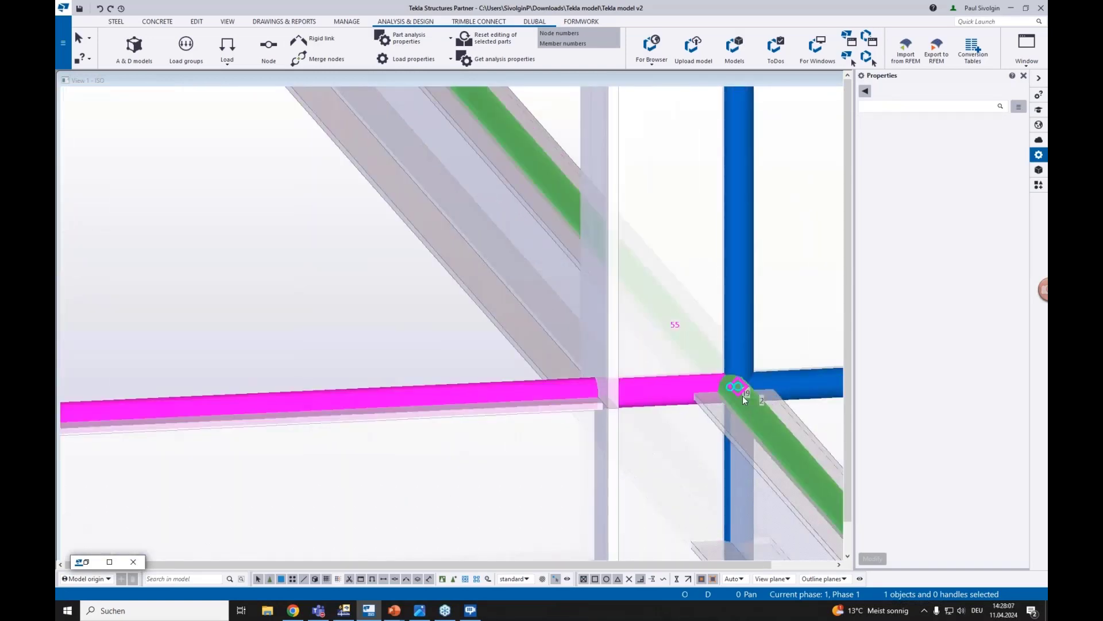
click(742, 394)
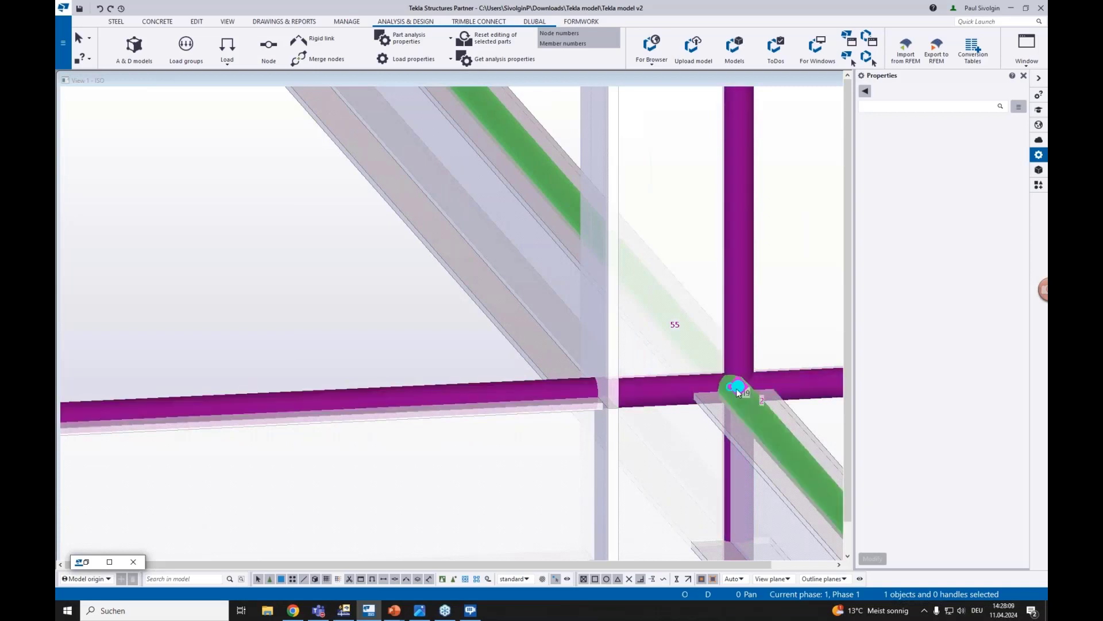
middle_drag(737, 391, 552, 329)
scroll(549, 331, up, 2)
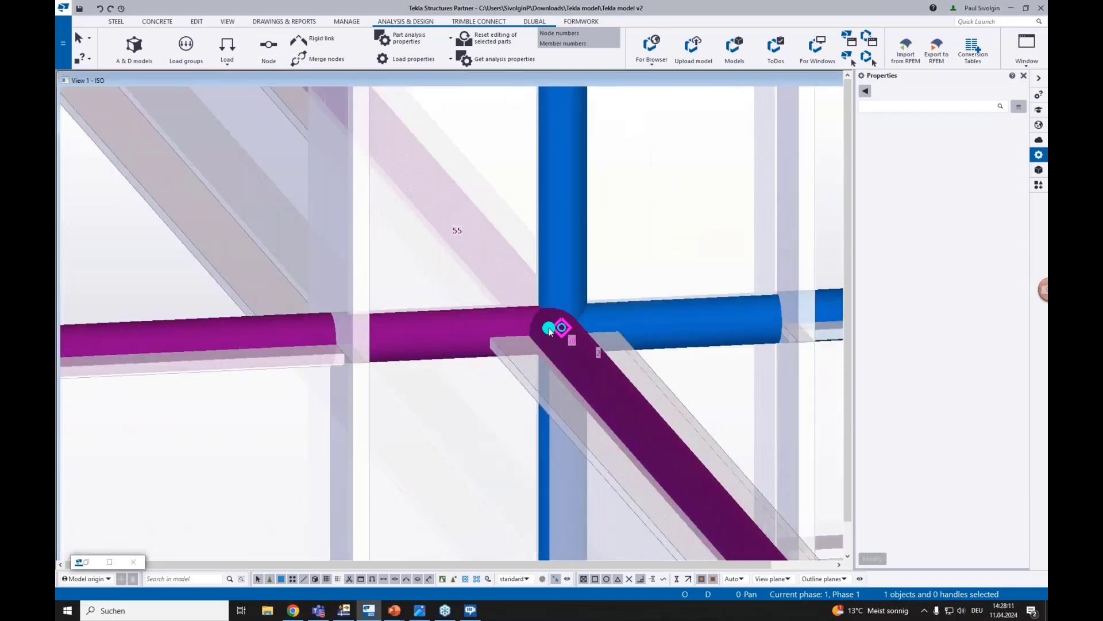
scroll(550, 331, up, 2)
click(569, 327)
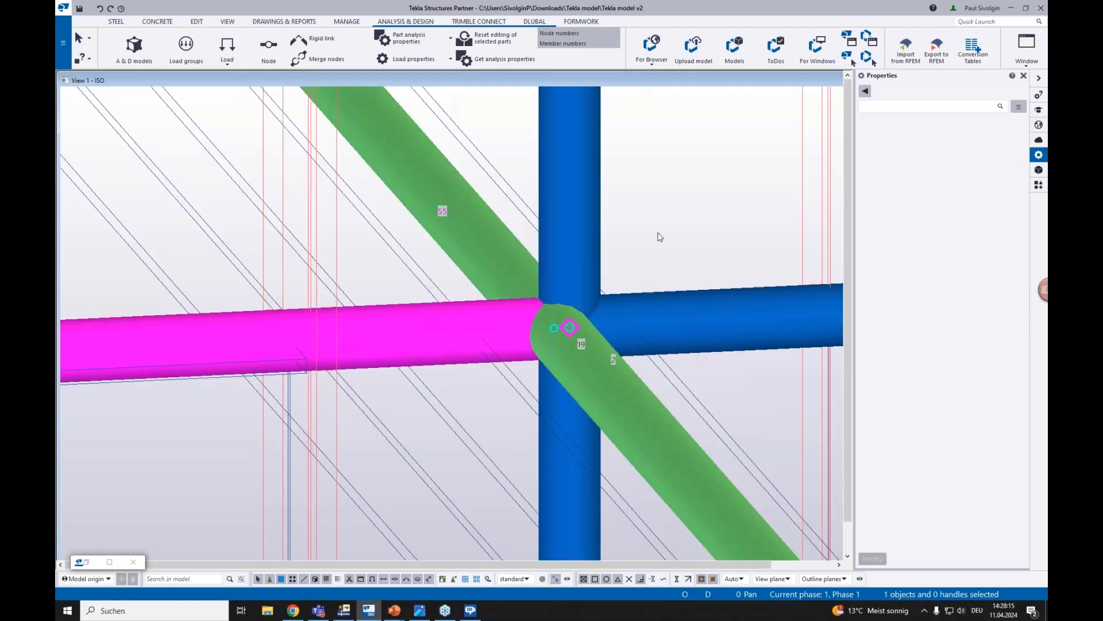
click(572, 326)
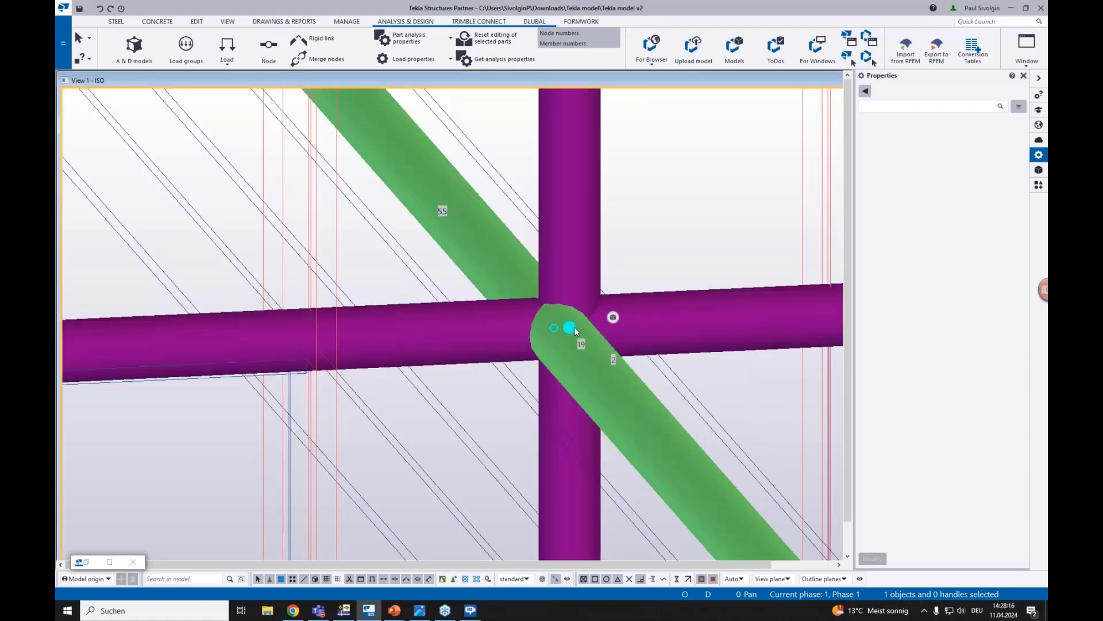
- Check which column, beam and diagonal members connect to each of the two neighbouring nodes by selecting them in turn
ctrl+click(581, 281)
ctrl+click(472, 335)
ctrl+click(621, 333)
ctrl+click(564, 419)
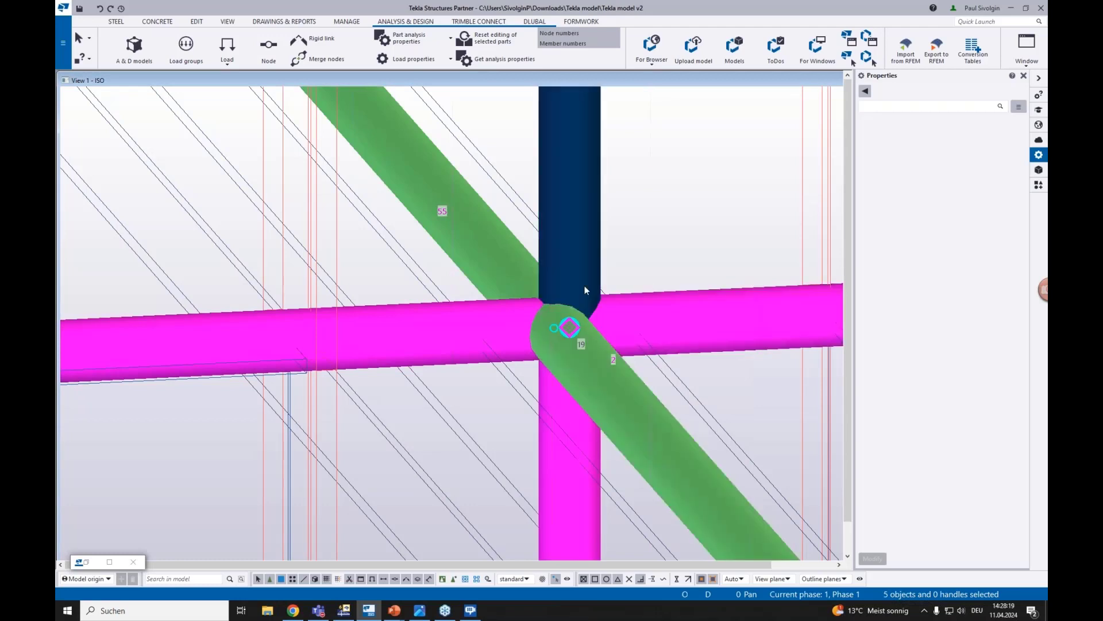
click(552, 330)
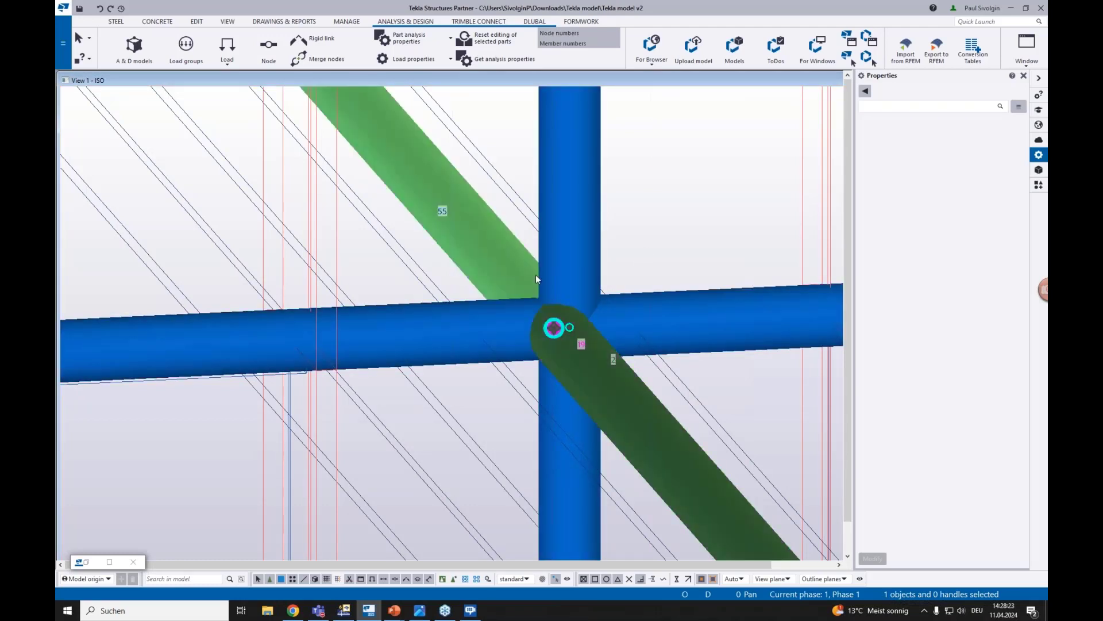
ctrl+click(569, 327)
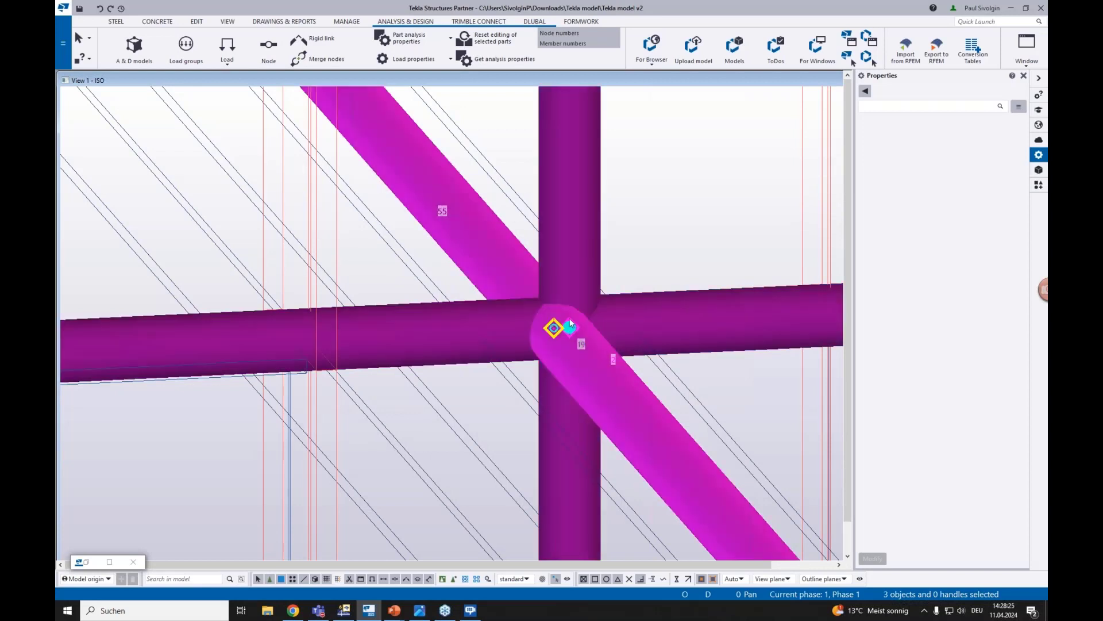
click(657, 248)
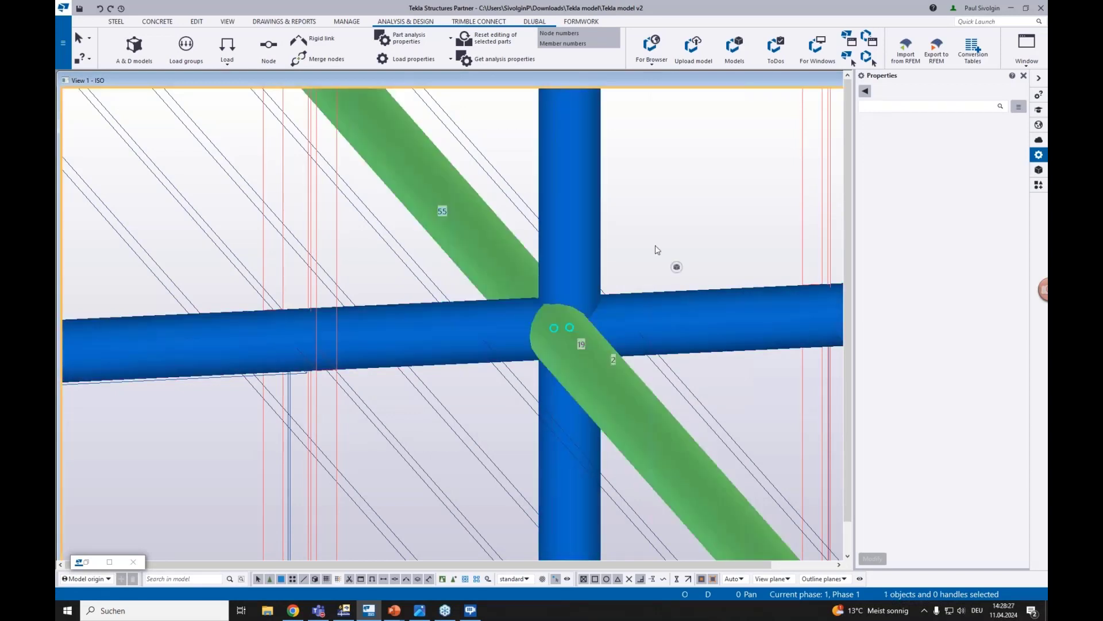
scroll(656, 249, down, 5)
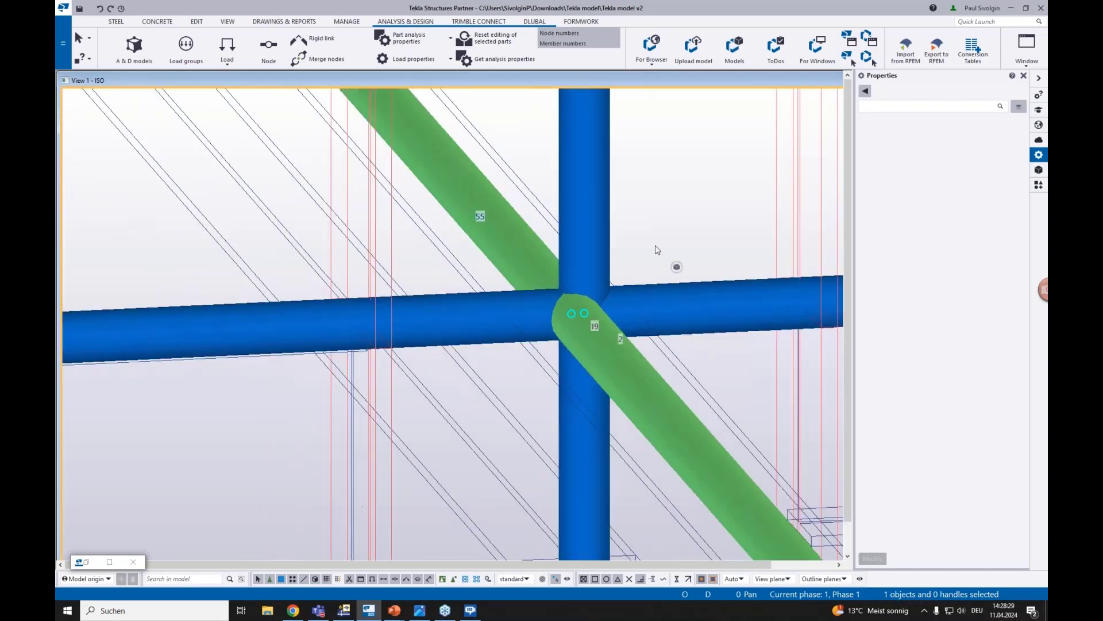
- Select the two diagonal members and the corner column, and inspect how the lower diagonal connects to the column's top
click(626, 308)
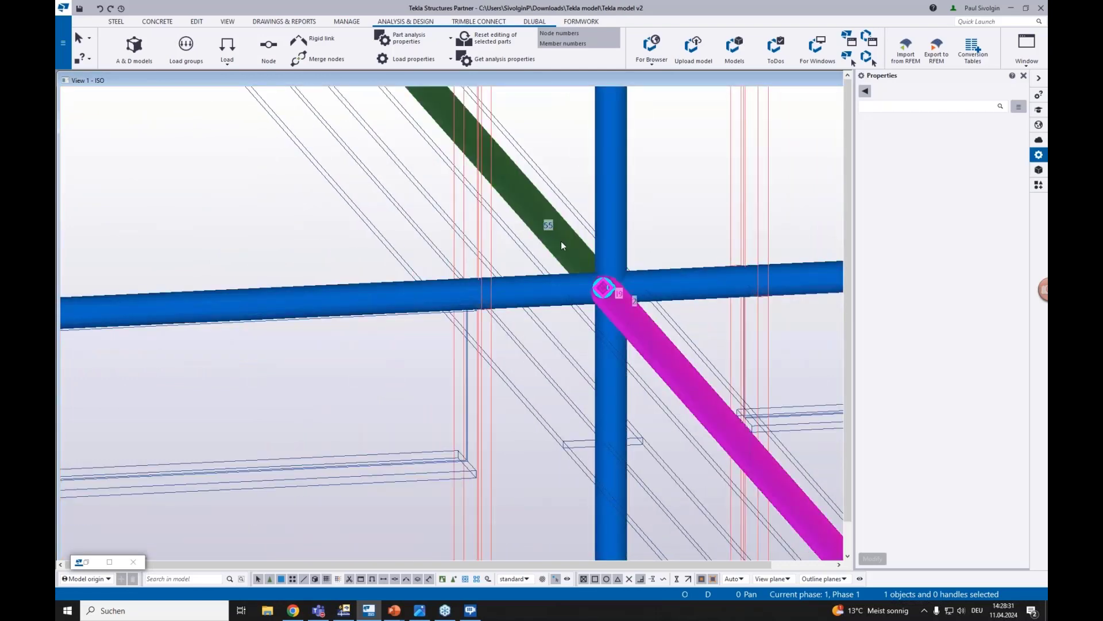
ctrl+click(562, 242)
scroll(625, 314, down, 3)
middle_drag(626, 314, 502, 198)
scroll(502, 241, down, 2)
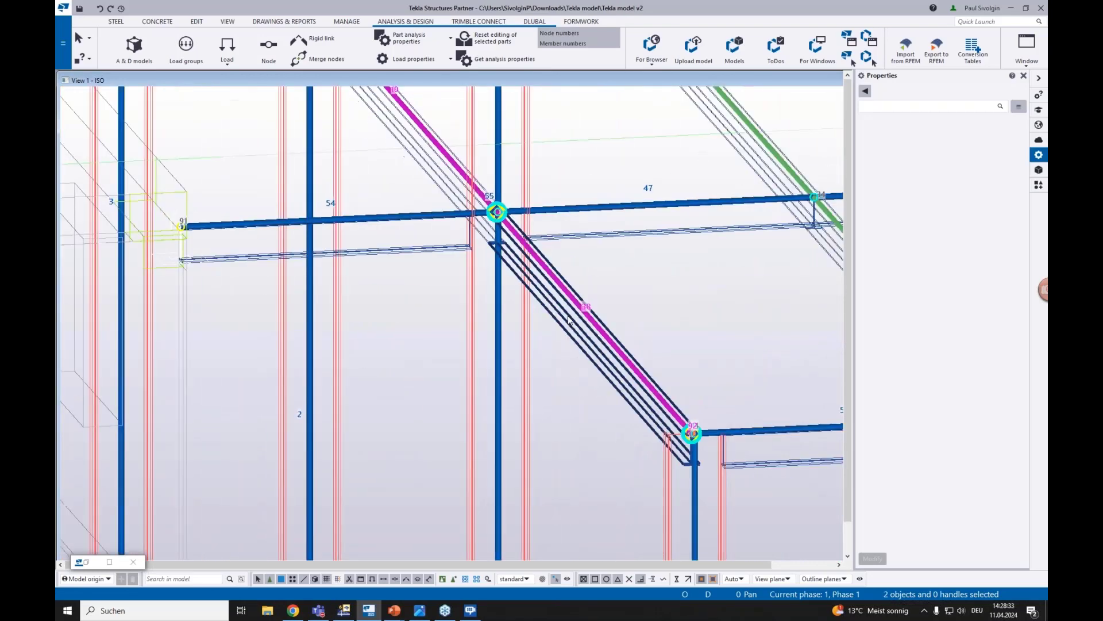
middle_drag(570, 317, 506, 251)
scroll(629, 368, up, 6)
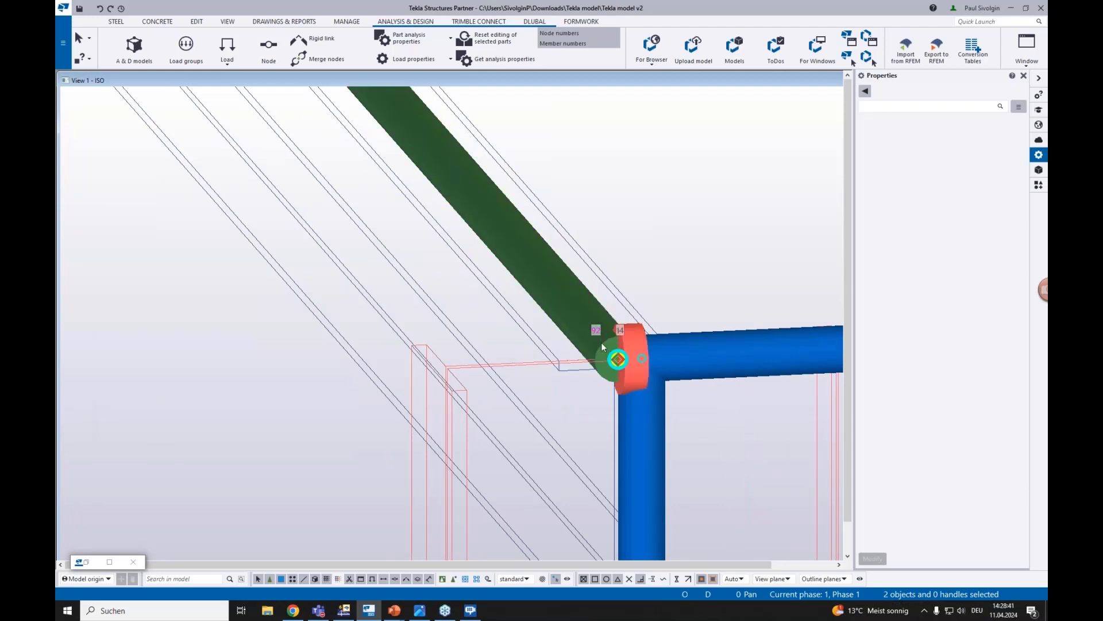
scroll(638, 453, down, 3)
middle_drag(639, 453, 642, 410)
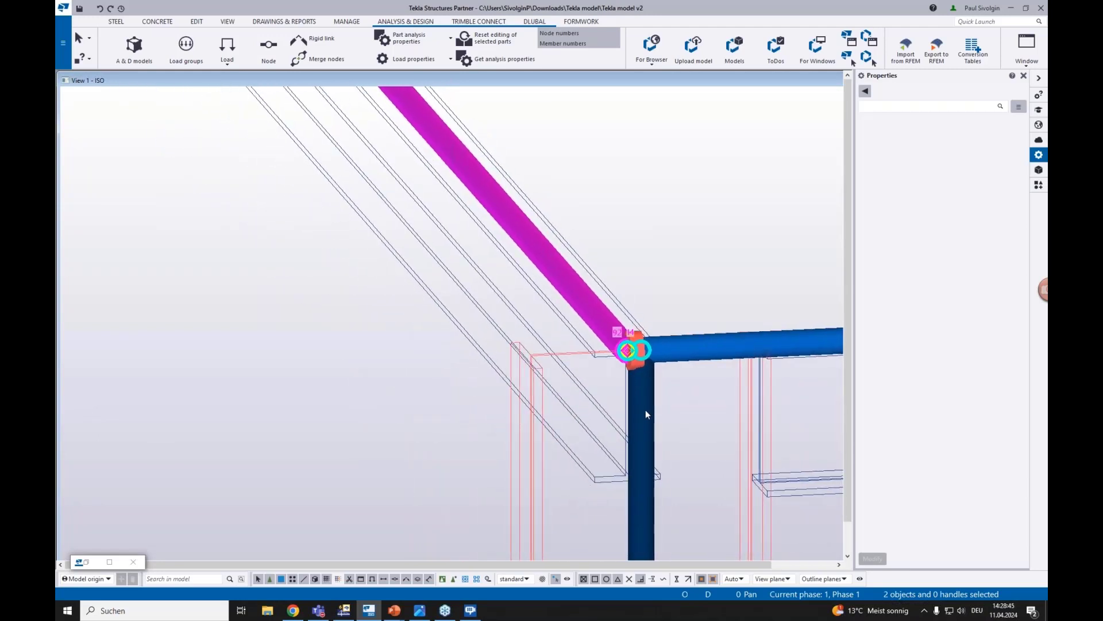
shift+click(643, 420)
scroll(646, 371, up, 3)
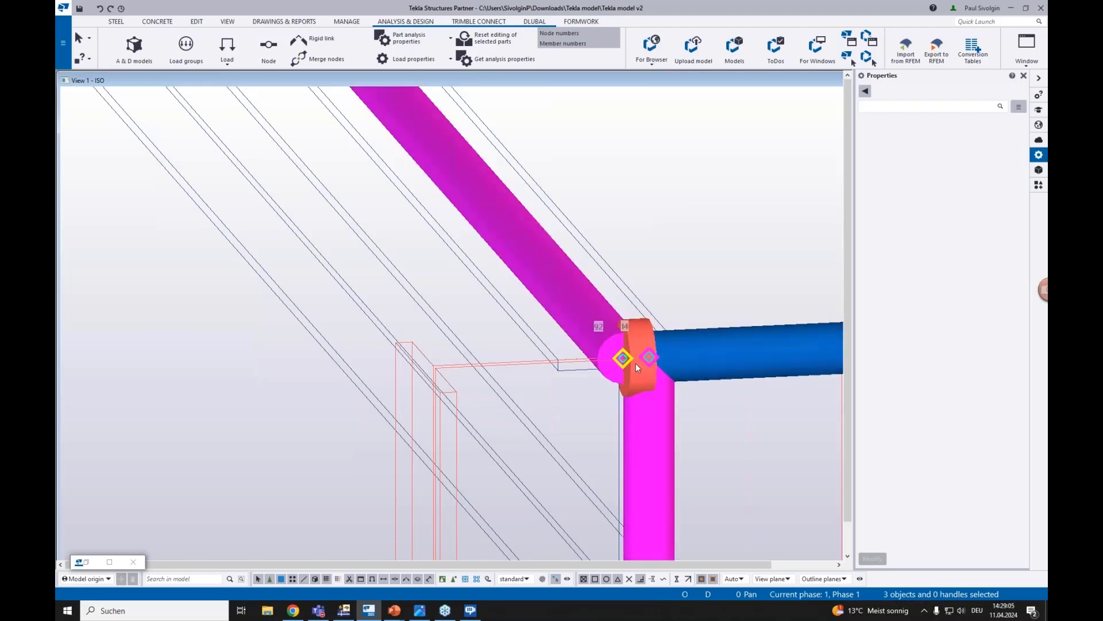
scroll(636, 363, down, 6)
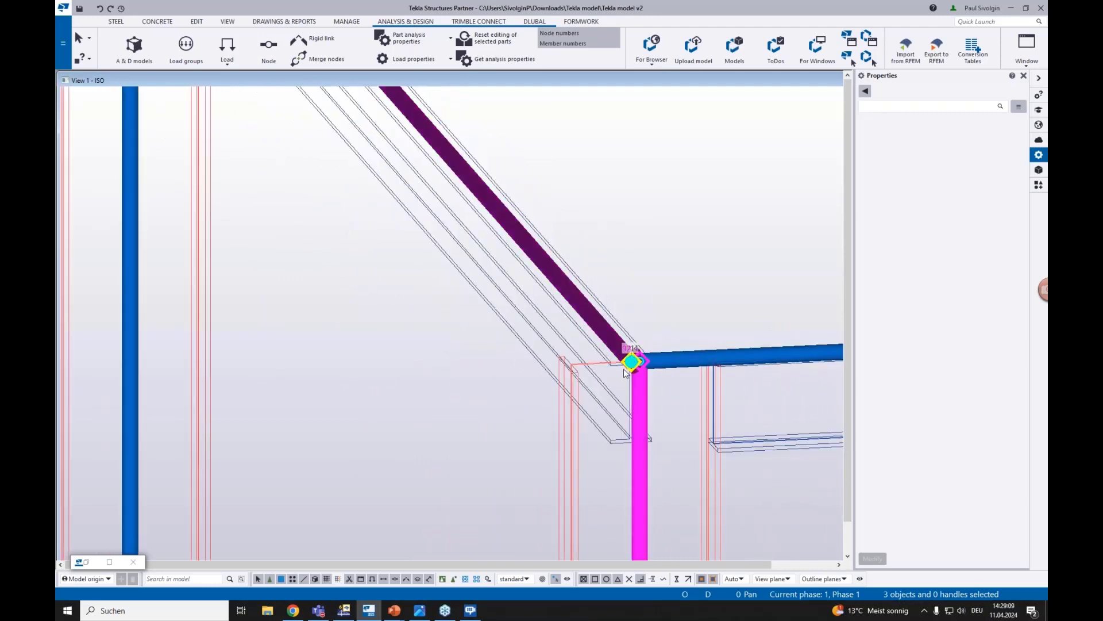
scroll(643, 376, up, 3)
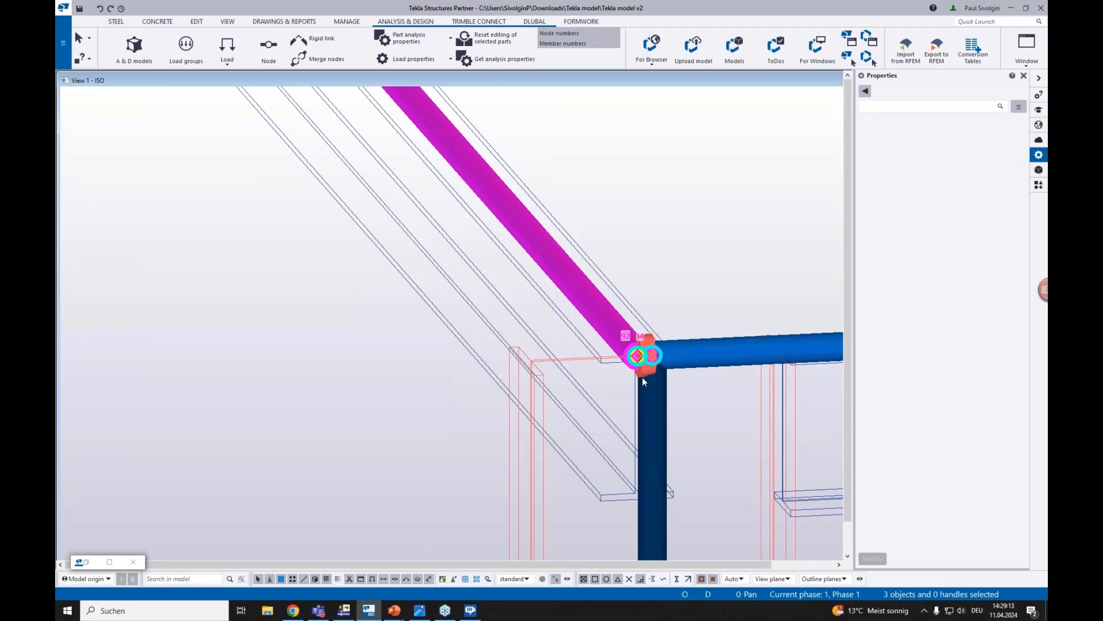
scroll(567, 294, down, 1)
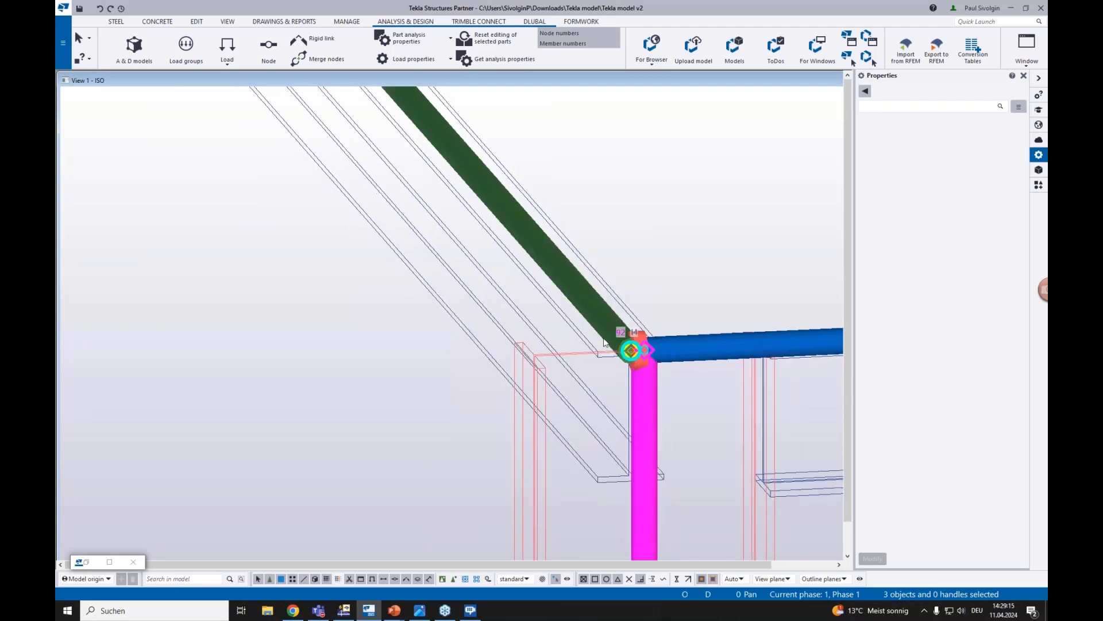
scroll(646, 355, up, 2)
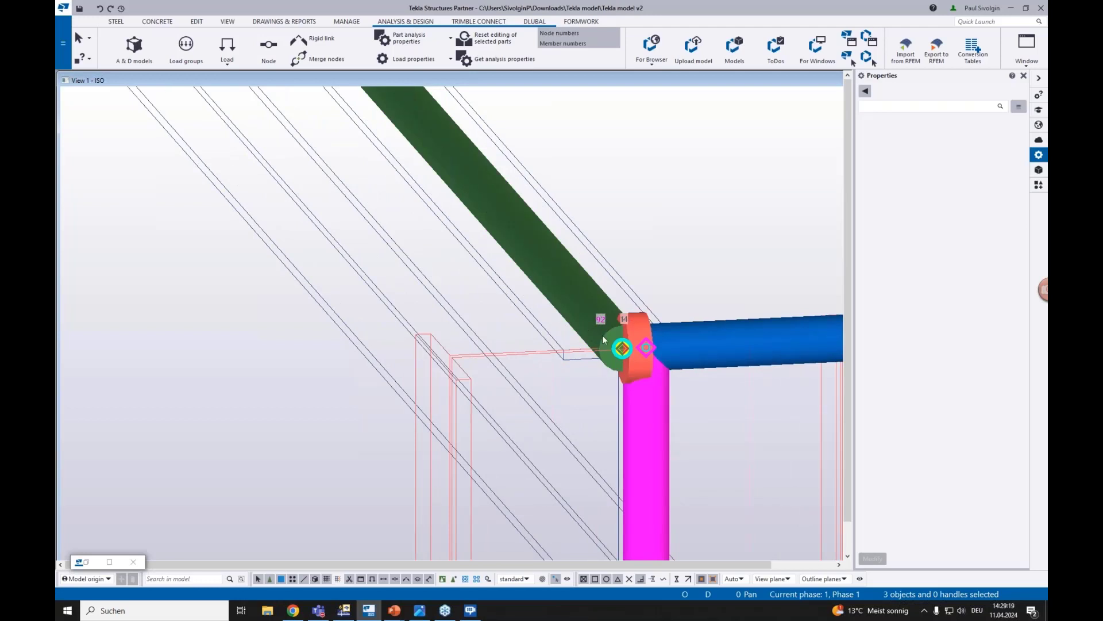
scroll(649, 488, down, 3)
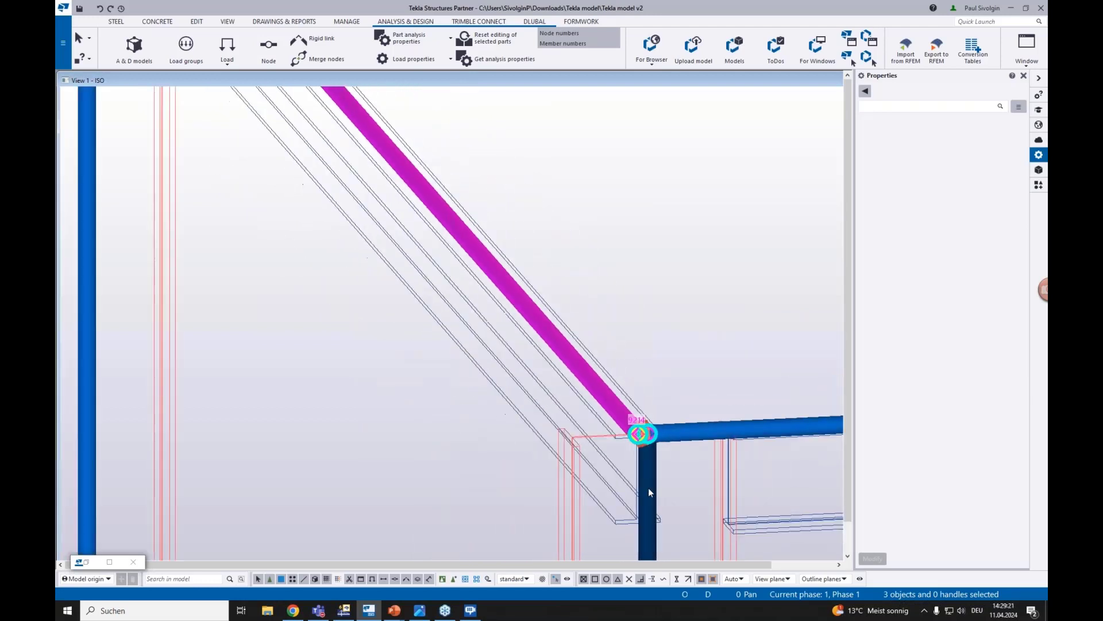
scroll(648, 483, down, 4)
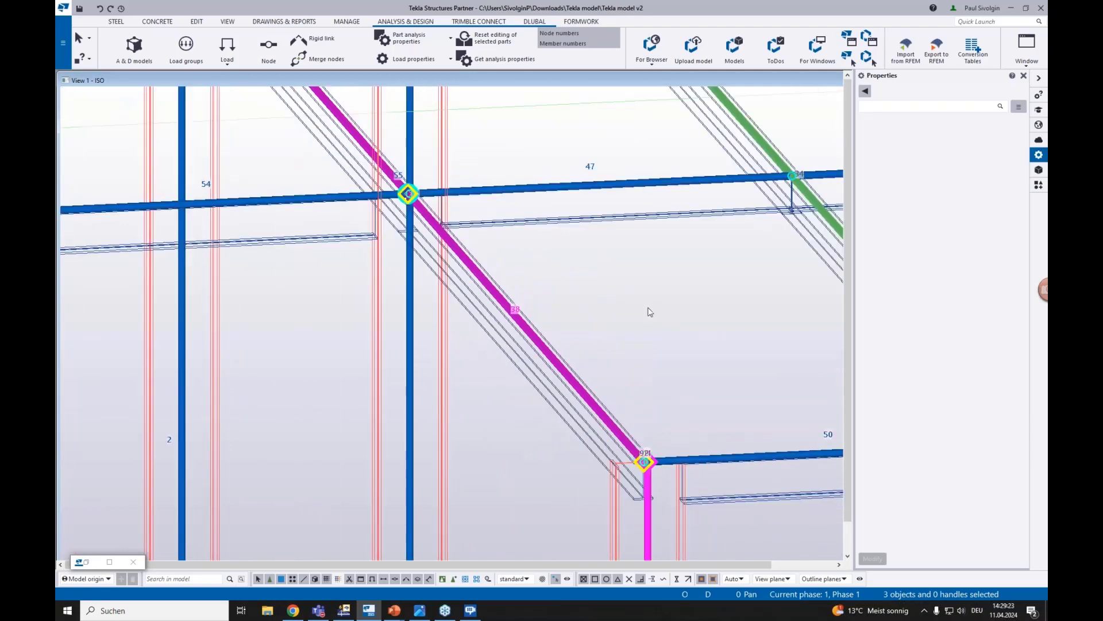
- Merge the two neighbouring nodes and the short member's joint into the column's node, setting keep axis to No
scroll(396, 160, up, 5)
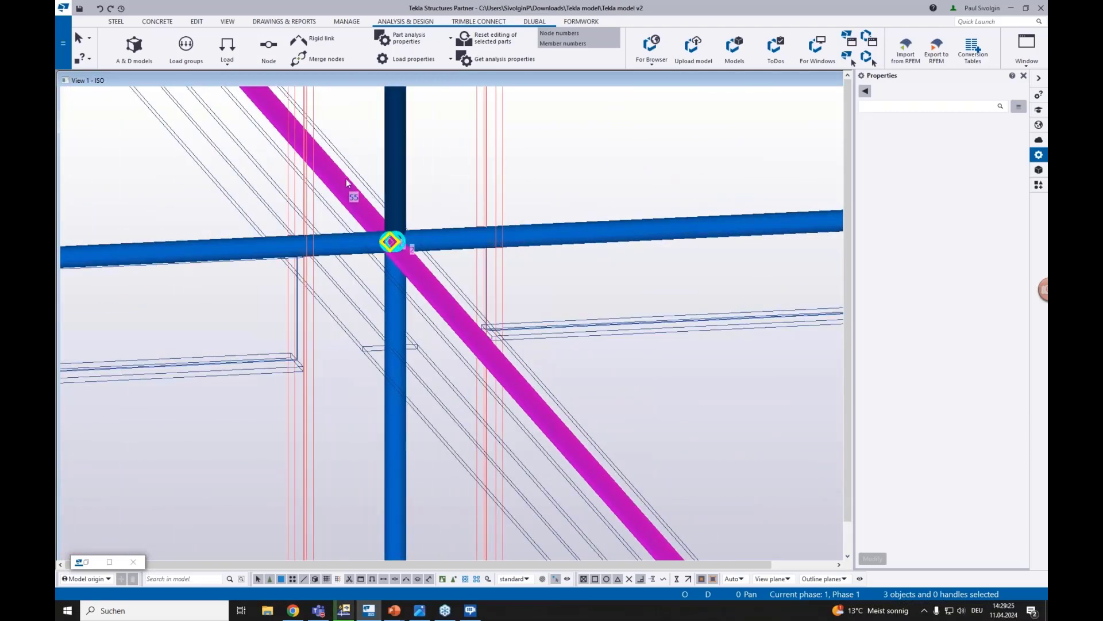
middle_drag(463, 197, 519, 224)
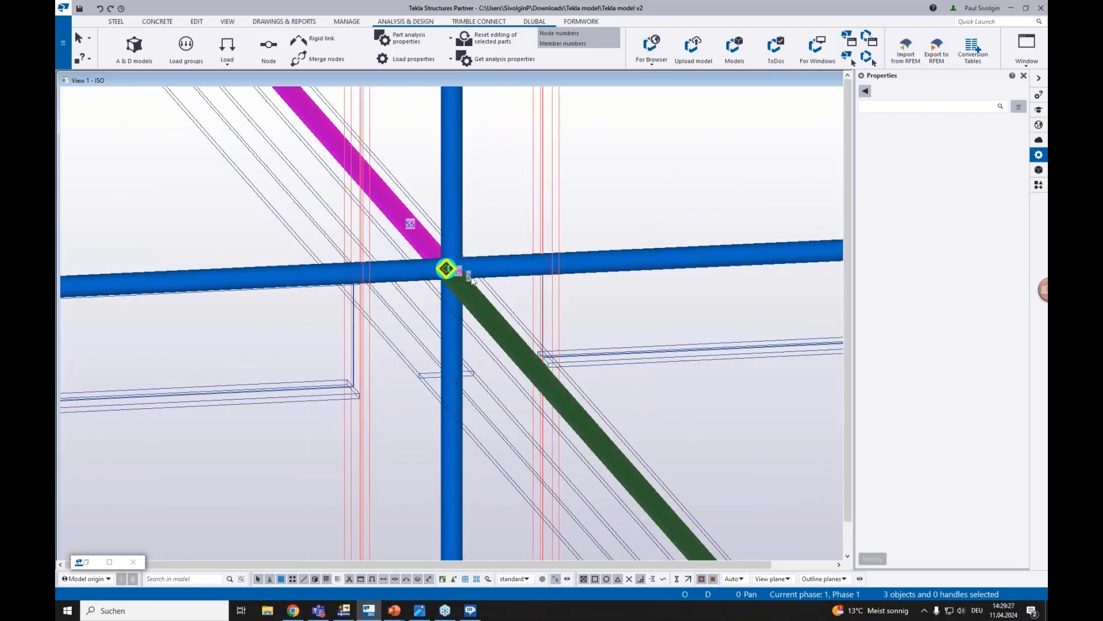
scroll(471, 280, up, 4)
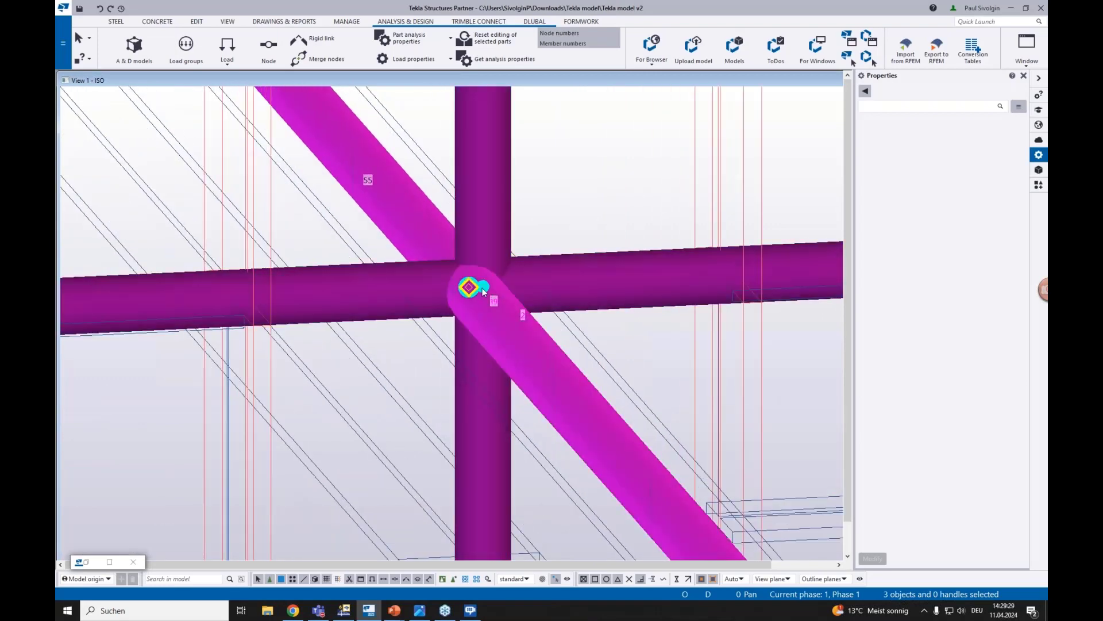
click(486, 284)
scroll(469, 278, up, 3)
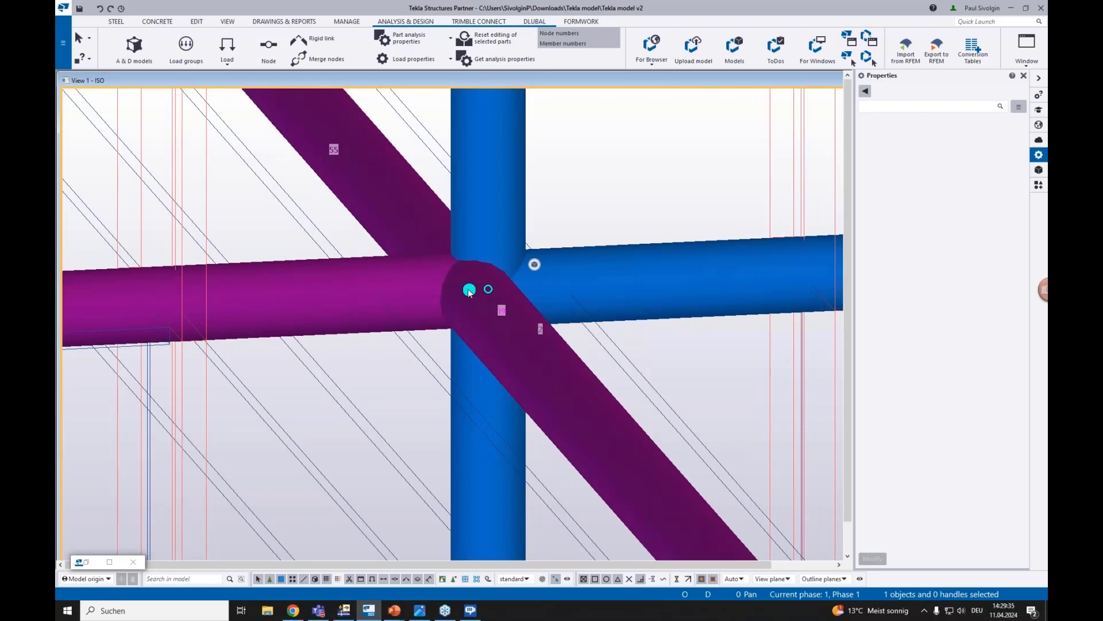
ctrl+click(489, 289)
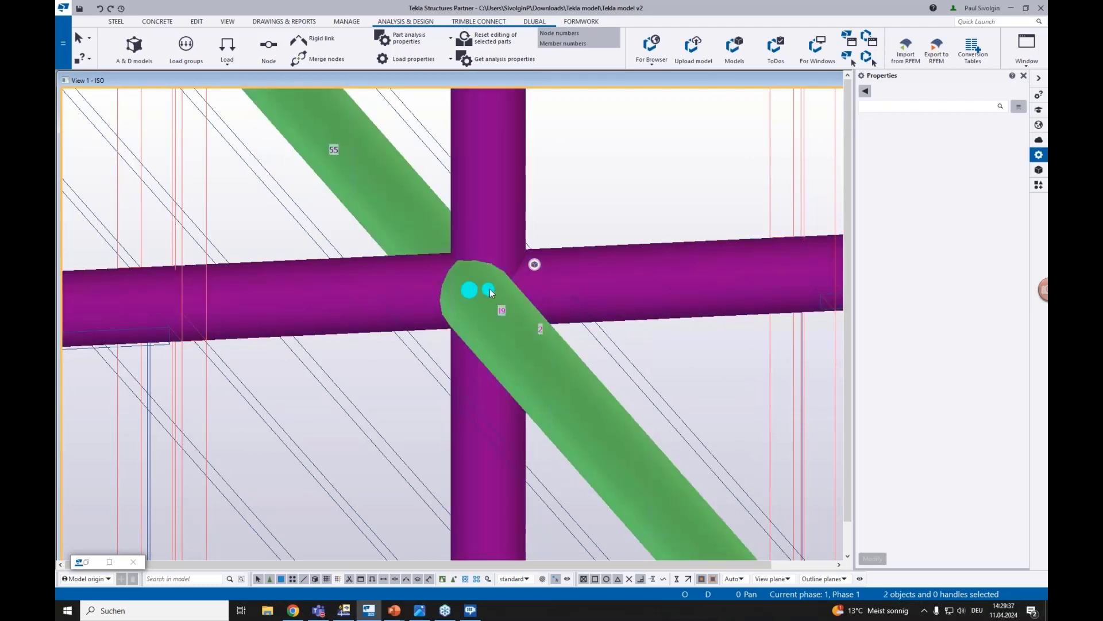
ctrl+click(480, 293)
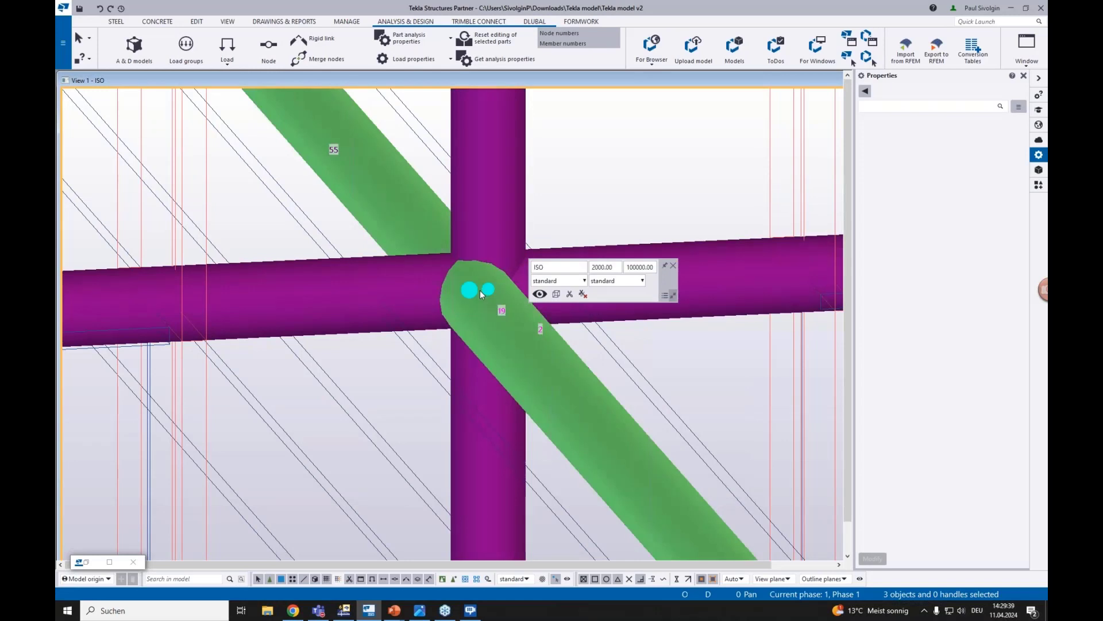
right_click(489, 294)
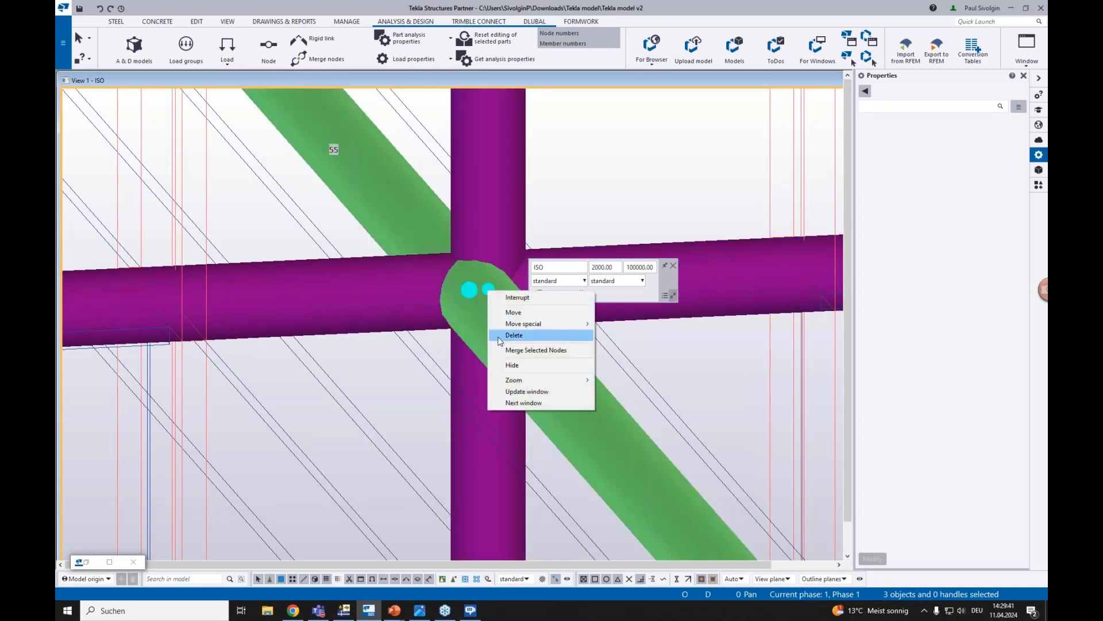
click(544, 350)
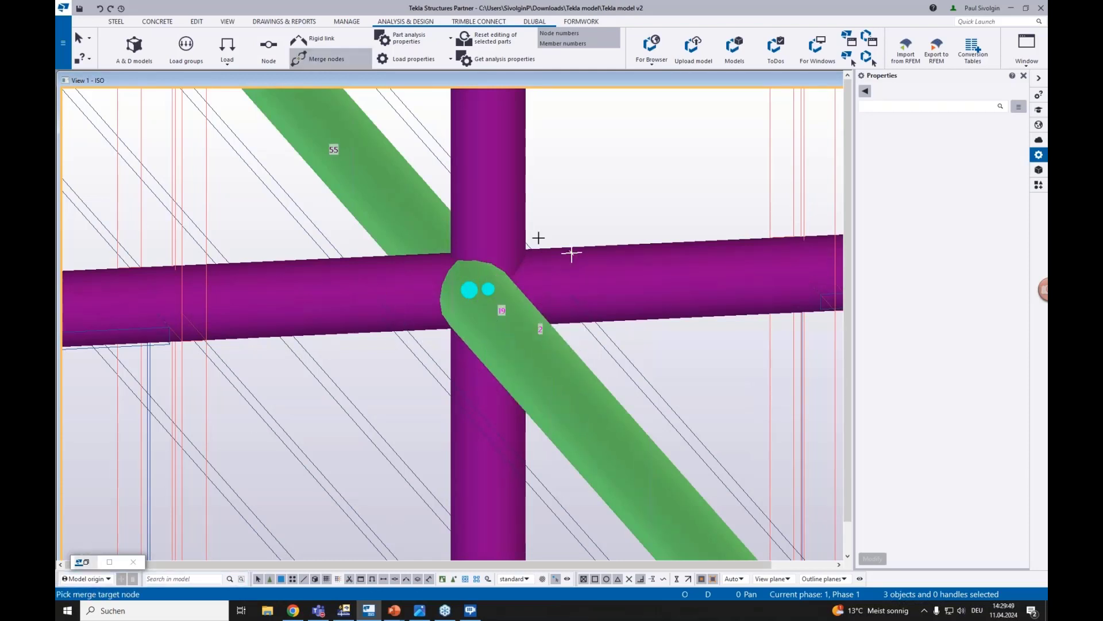
click(487, 289)
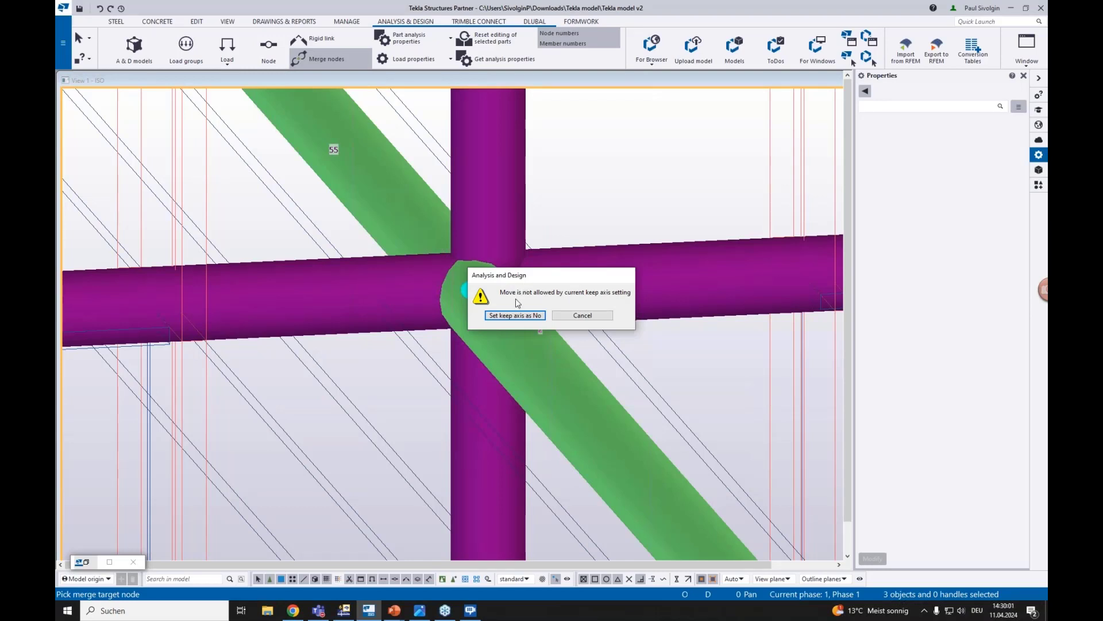
click(520, 315)
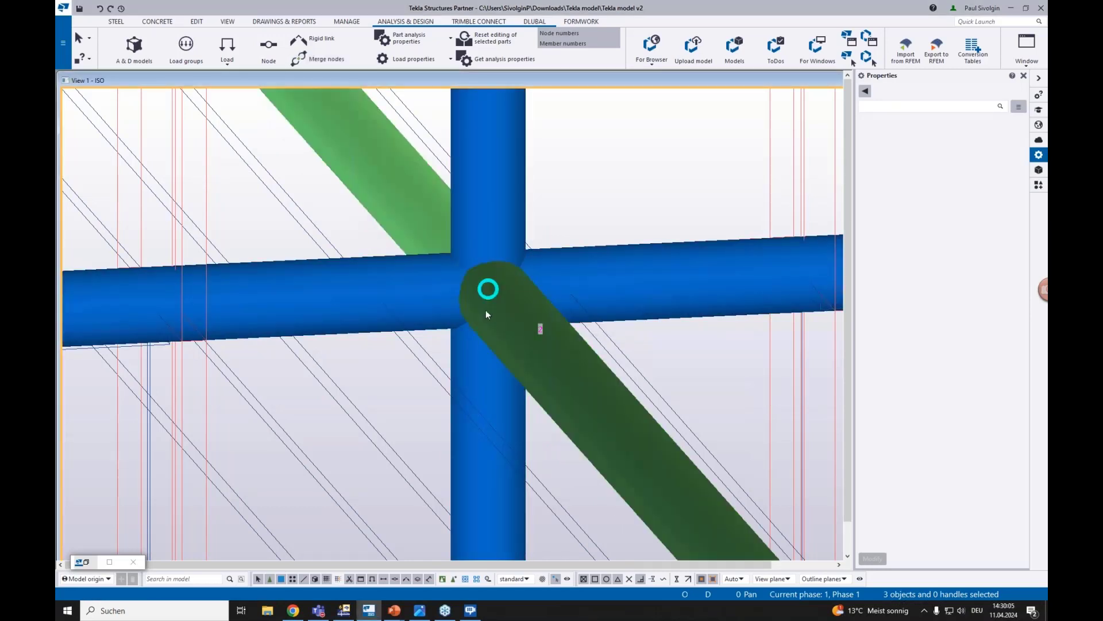
- Inspect the merged joint and the lower diagonal's connection to the corner column and beam
scroll(485, 314, down, 10)
middle_drag(486, 313, 382, 223)
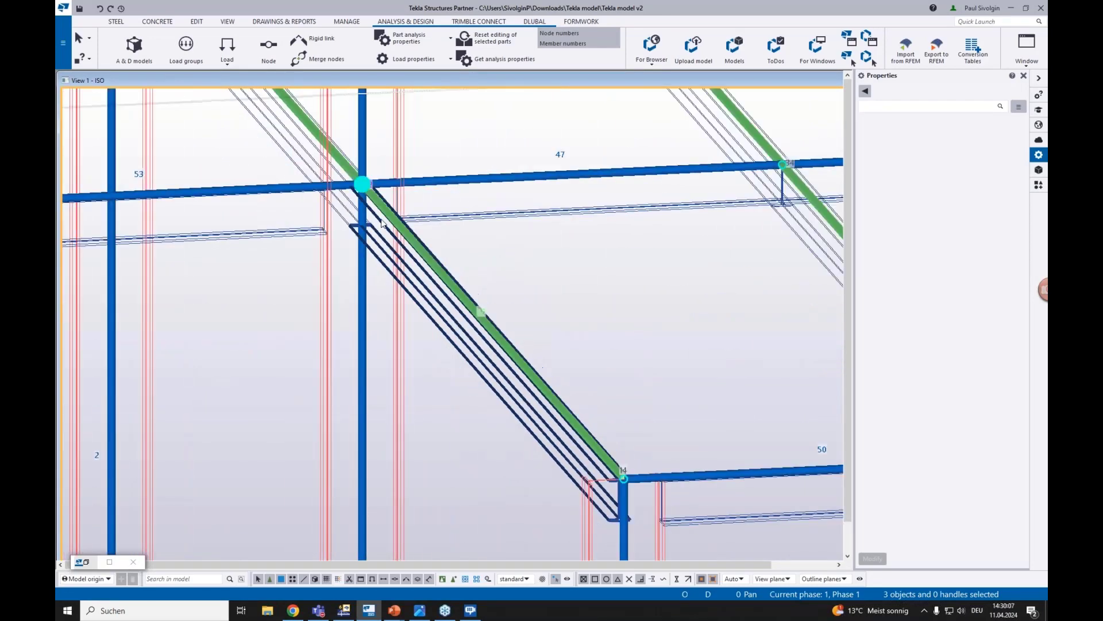
scroll(595, 405, up, 8)
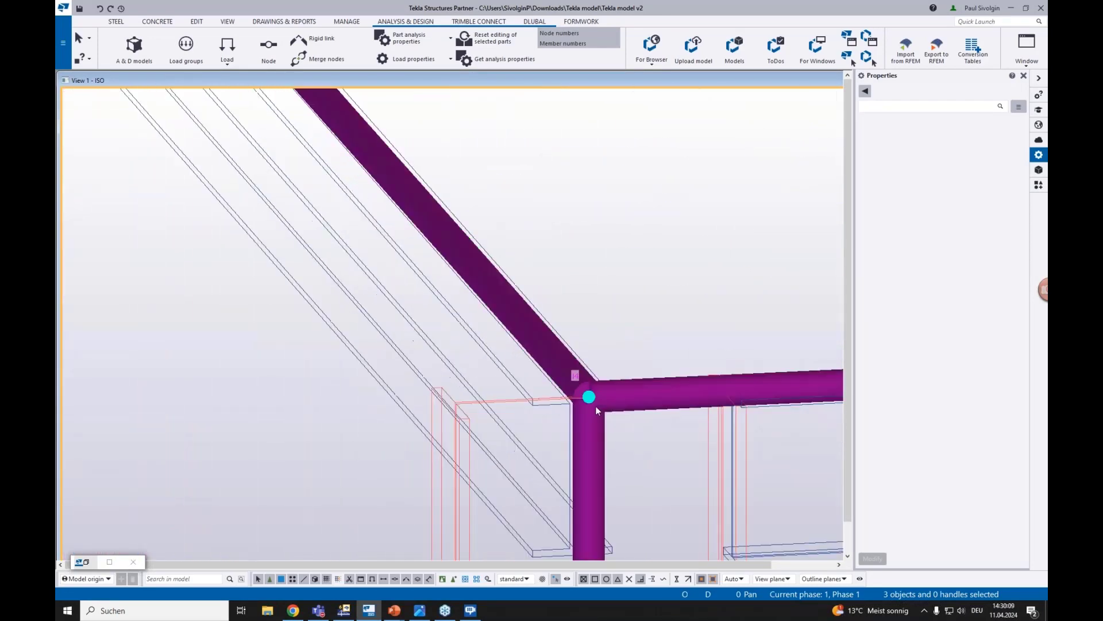
scroll(578, 400, up, 2)
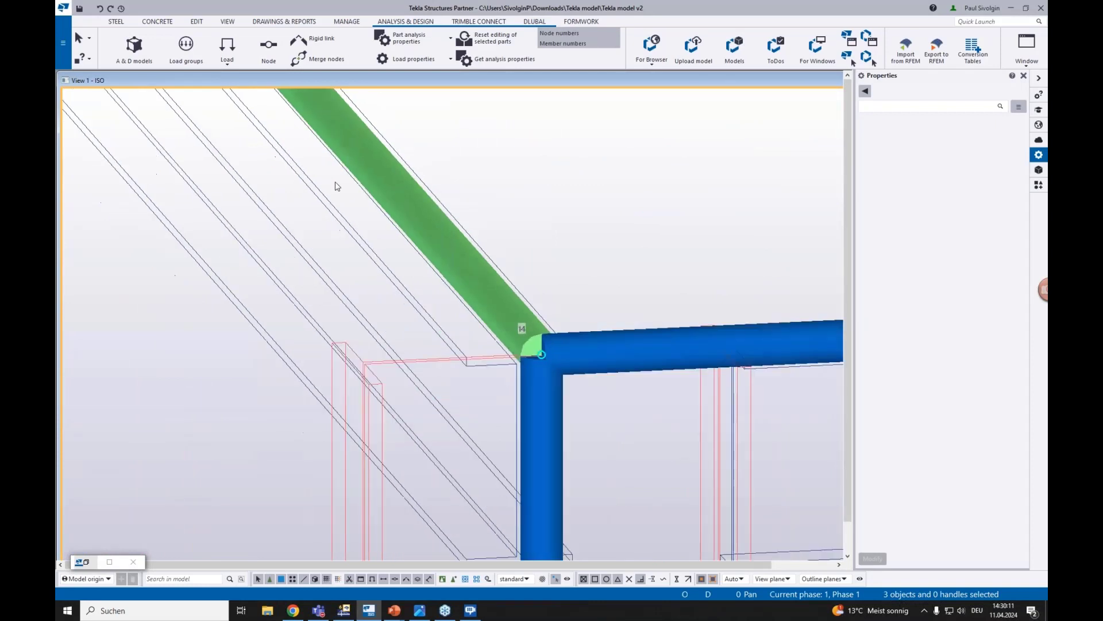
scroll(337, 186, down, 2)
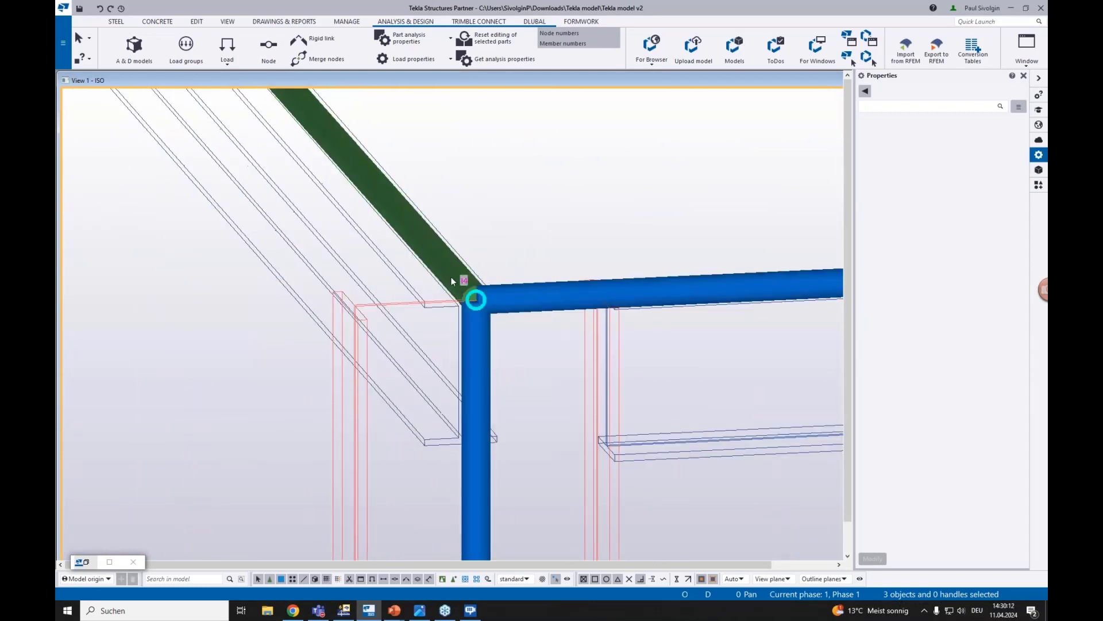
- Inspect the diagonal, beam and column connections at the corner node and at the next node up the slope by selecting them in turn
click(401, 217)
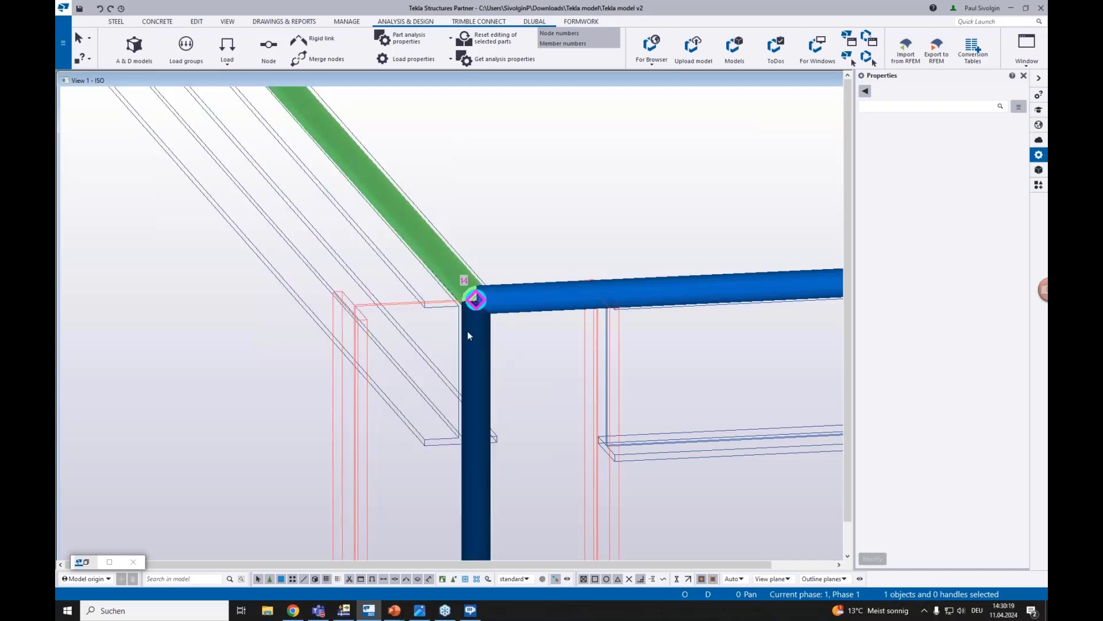
scroll(477, 345, down, 5)
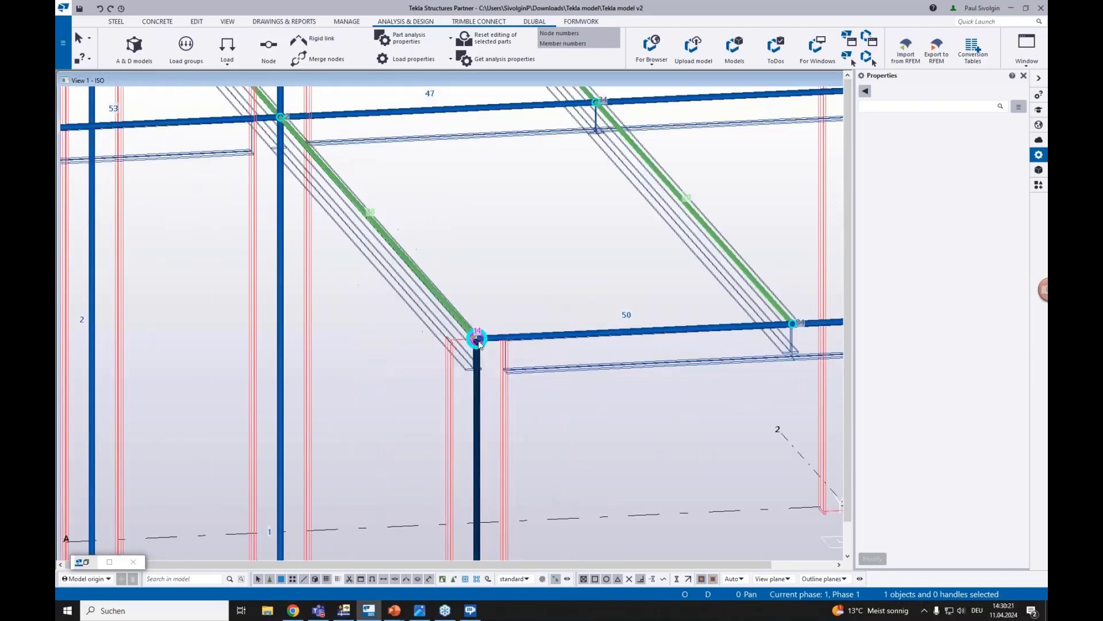
middle_drag(413, 196, 541, 355)
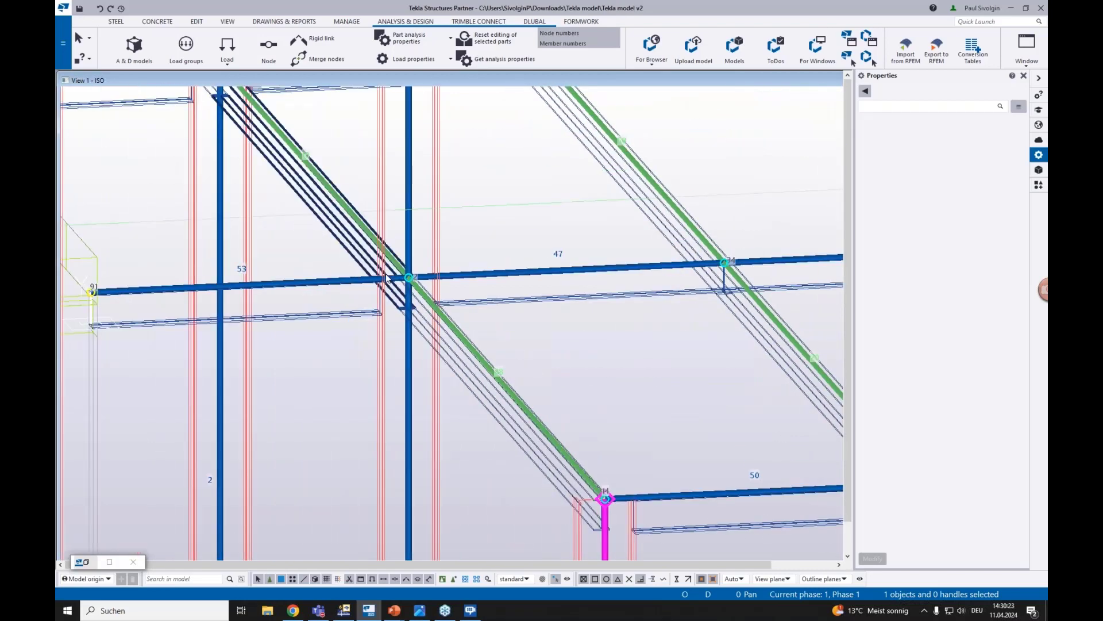
scroll(402, 275, up, 3)
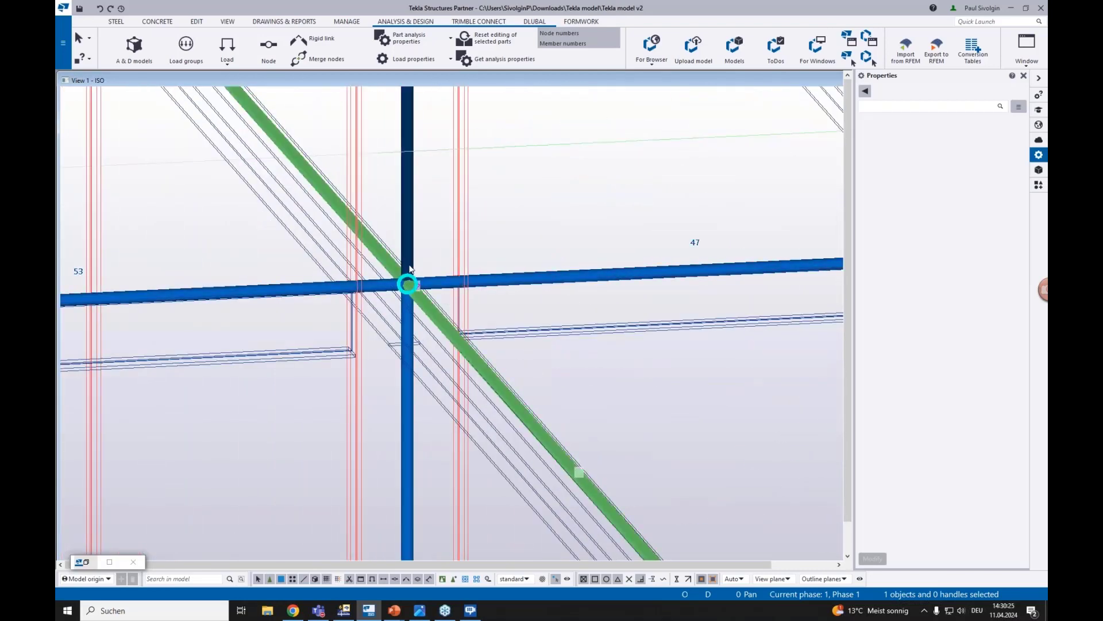
click(404, 287)
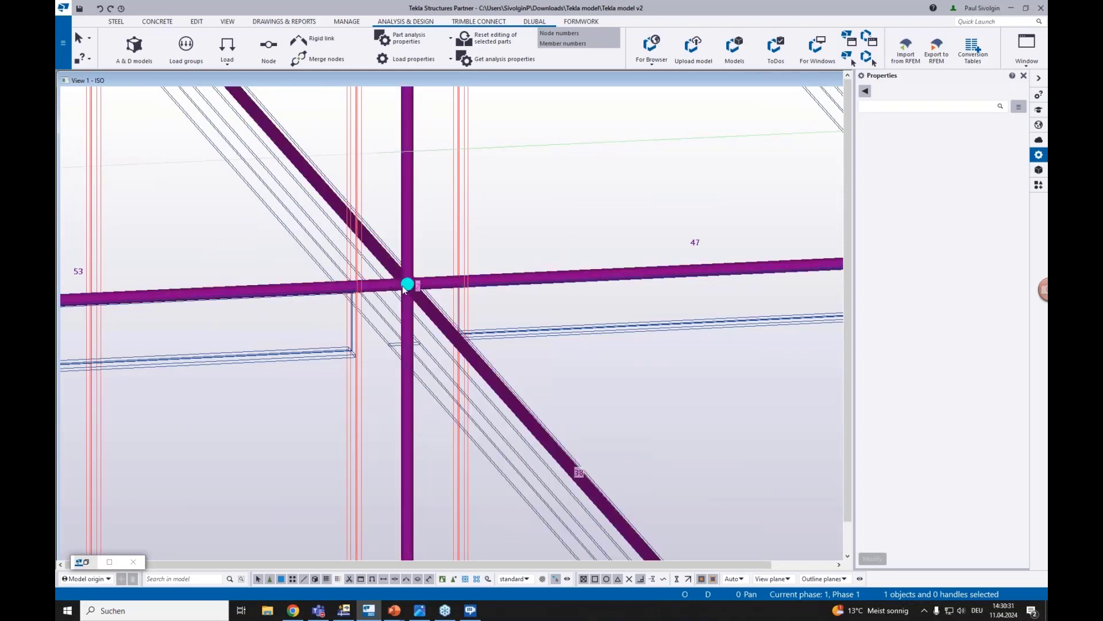
click(384, 203)
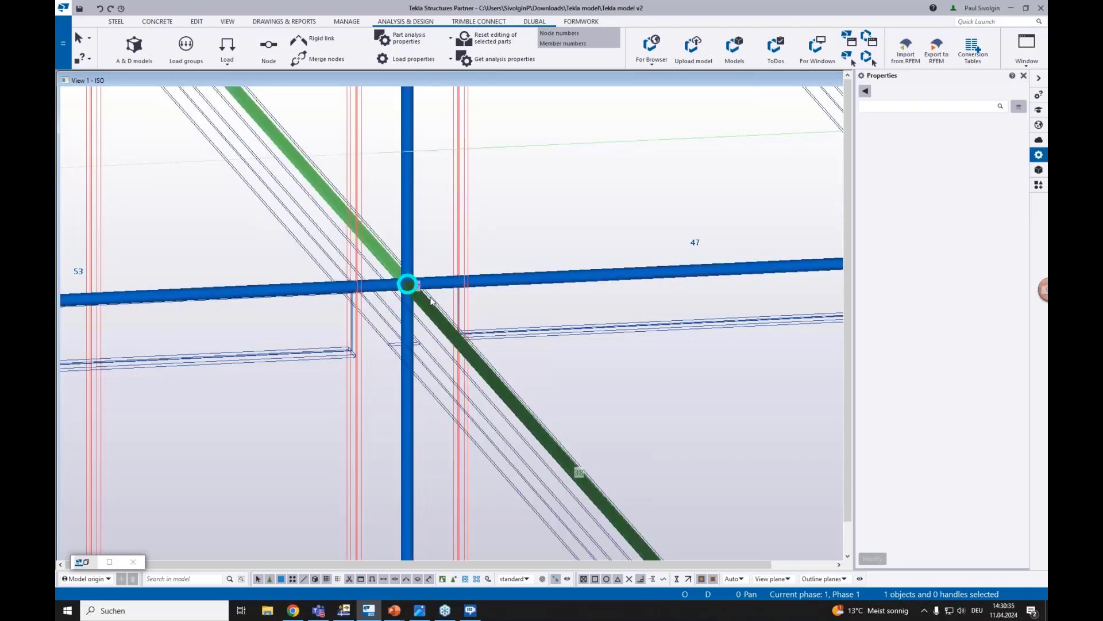
scroll(430, 300, down, 3)
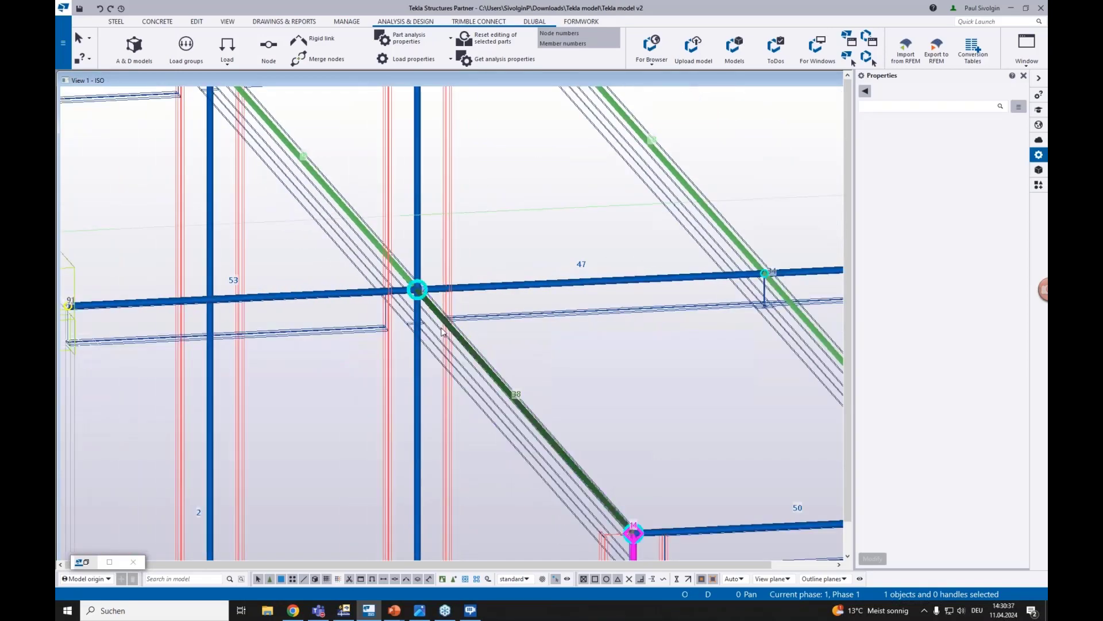
click(320, 373)
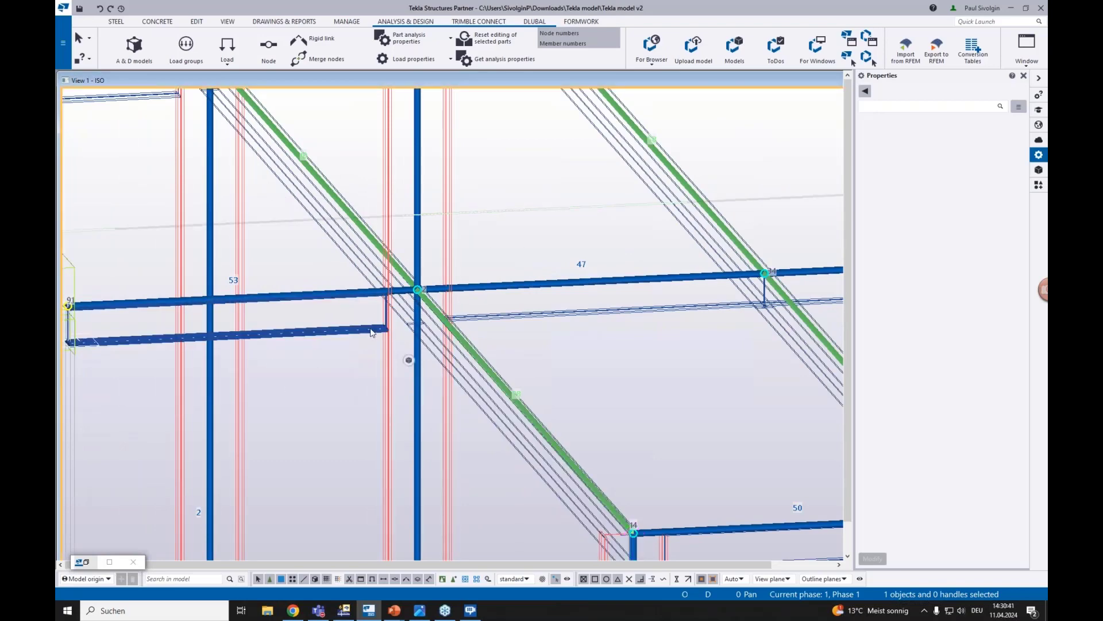
scroll(372, 333, down, 2)
scroll(411, 270, up, 3)
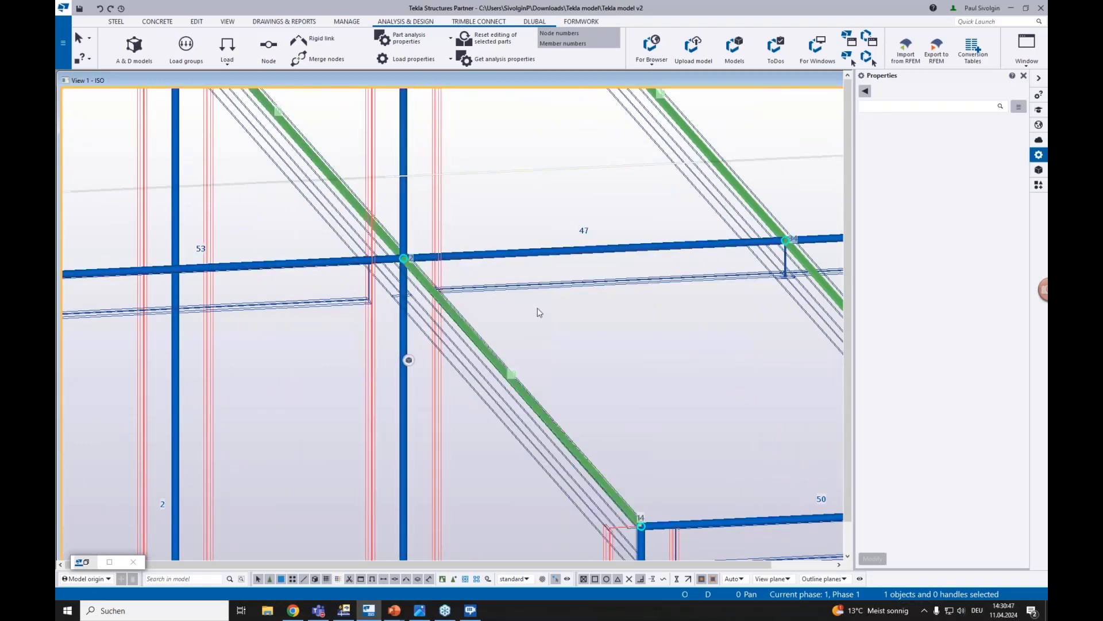
scroll(539, 312, down, 3)
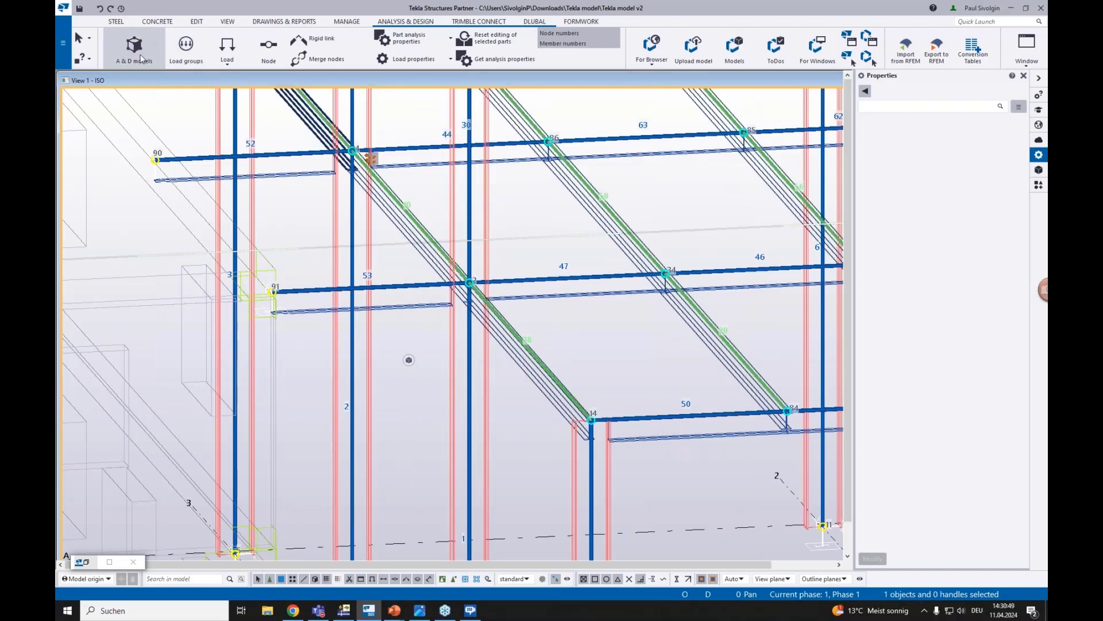
- Close the list of analysis models to view the physical parts, and reopen it with the Steel analysis model selected
click(135, 49)
click(505, 138)
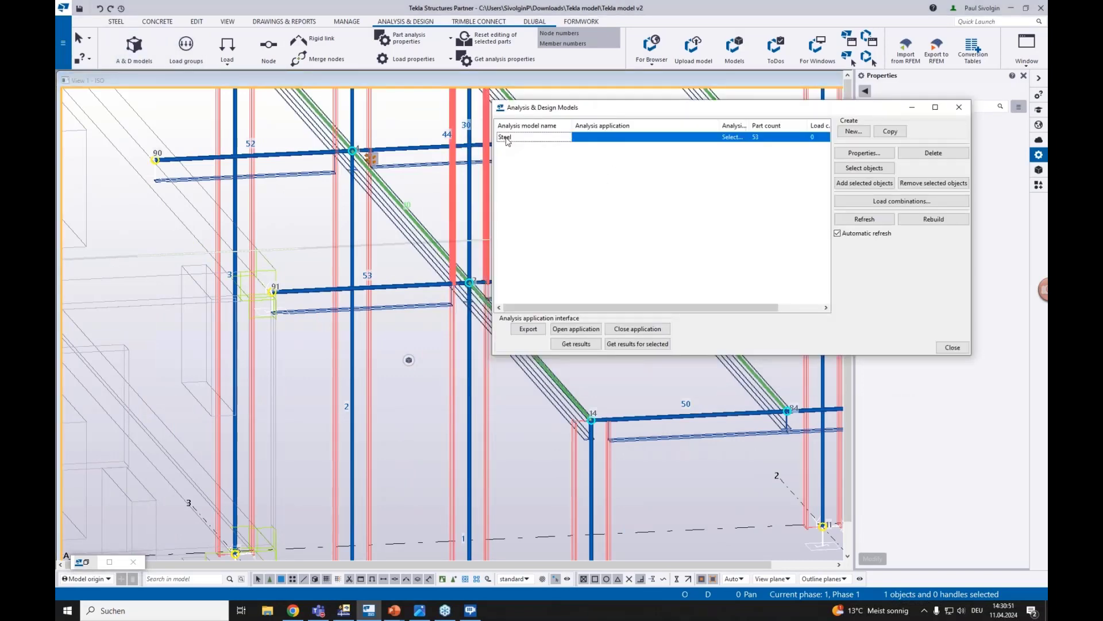
drag(658, 117, 592, 121)
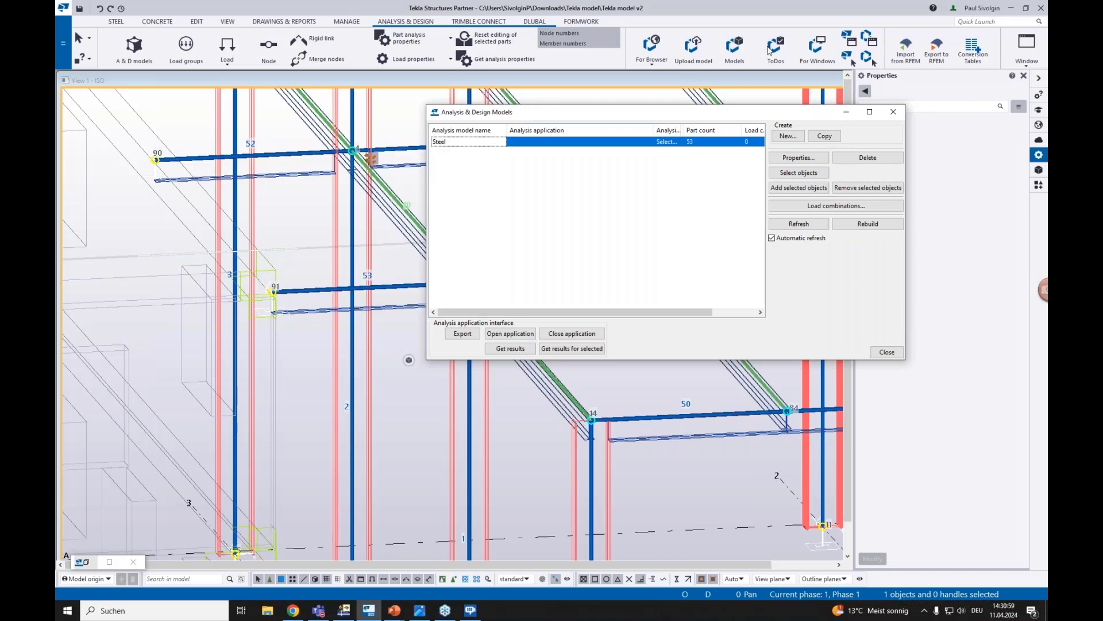
click(886, 352)
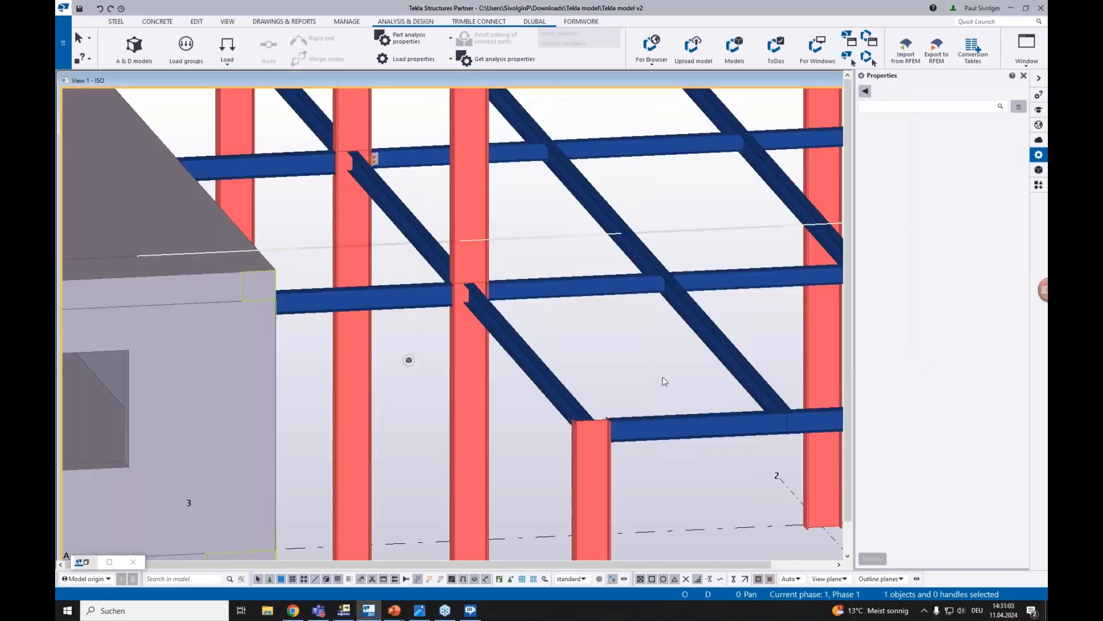
click(133, 46)
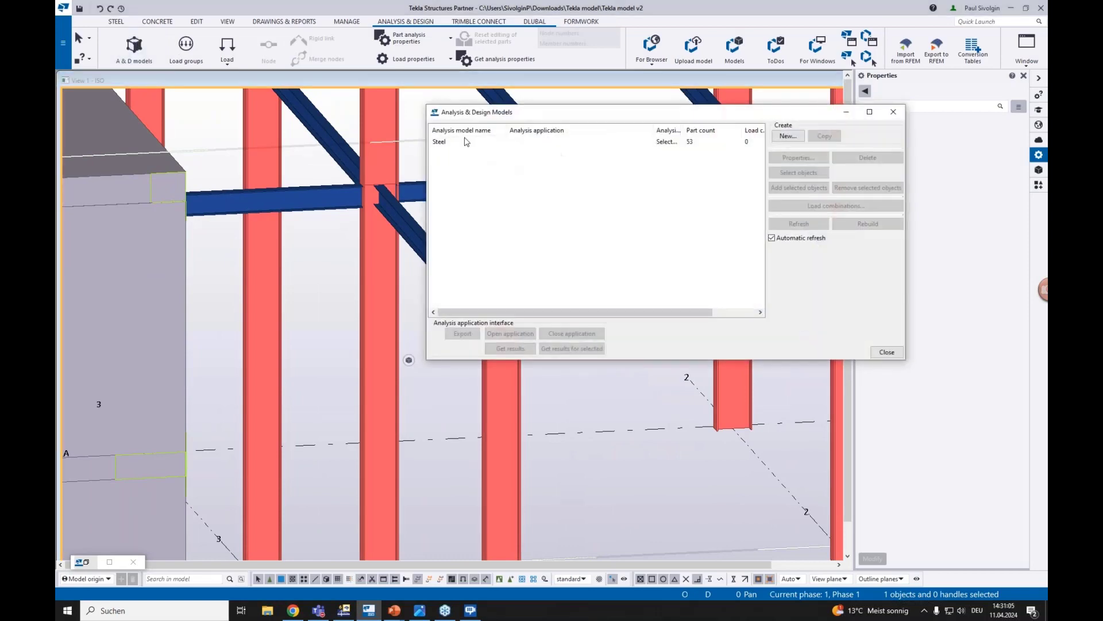
click(442, 144)
drag(550, 113, 640, 77)
- Open the analysis properties of the front corner column on grid line 3 and show its position settings
mouse_move(549, 390)
middle_down()
mouse_move(539, 268)
mouse_move(531, 316)
mouse_move(519, 273)
middle_up()
scroll(497, 370, down, 1)
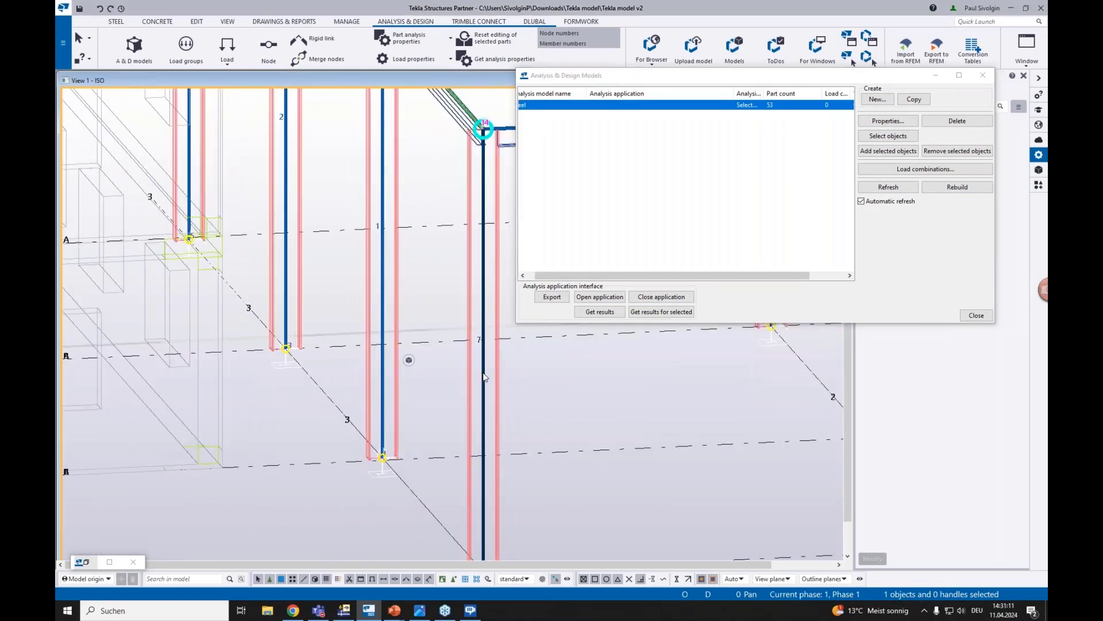
double_click(484, 377)
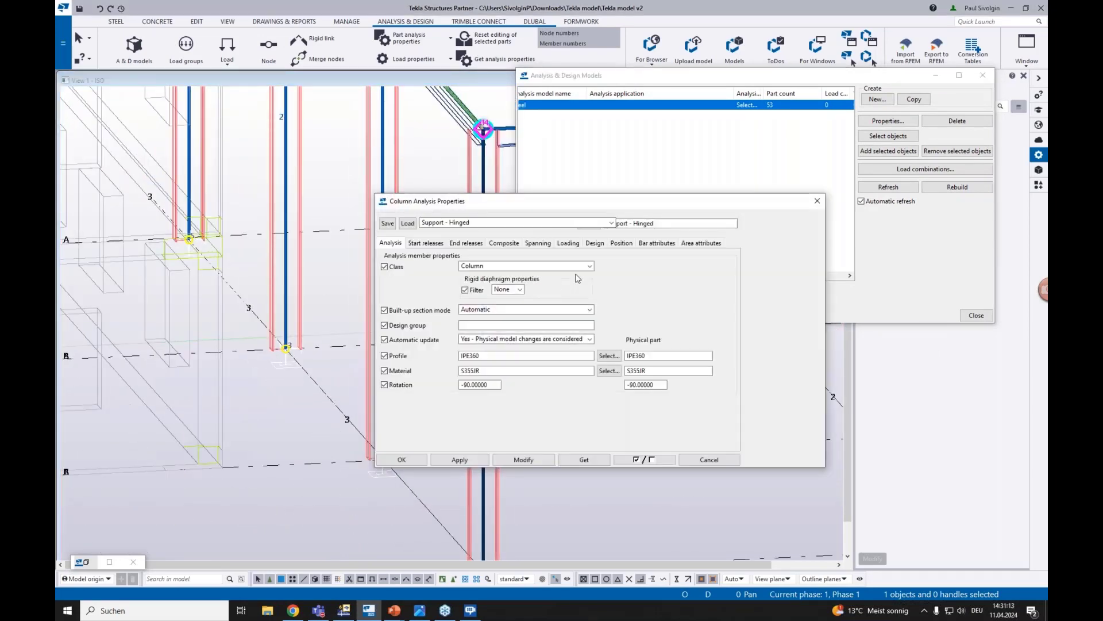
drag(472, 207, 621, 206)
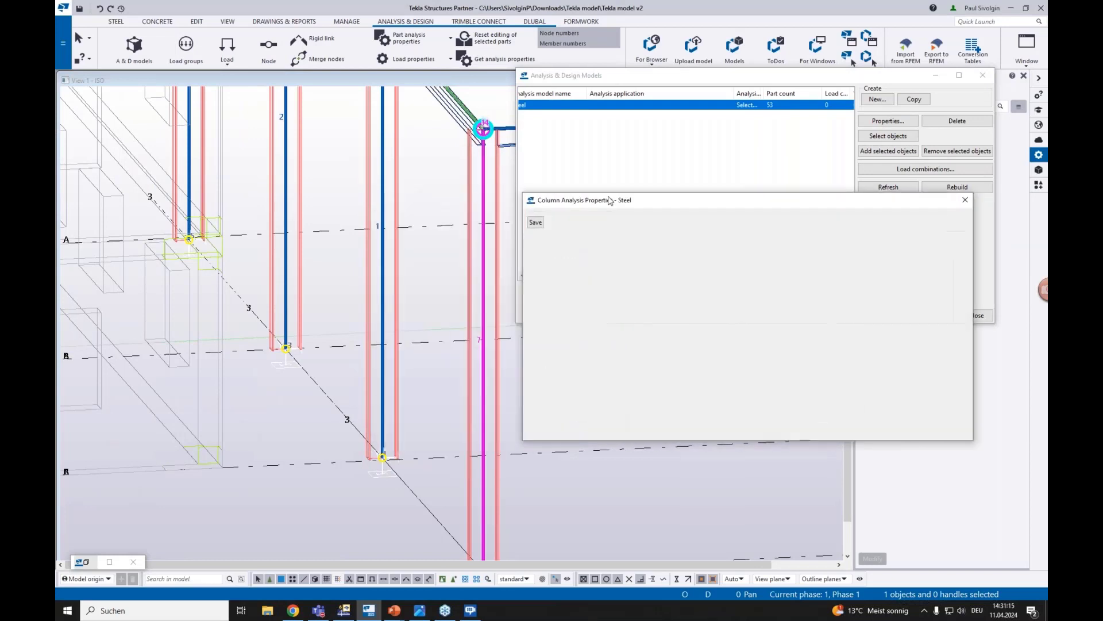
scroll(403, 340, up, 4)
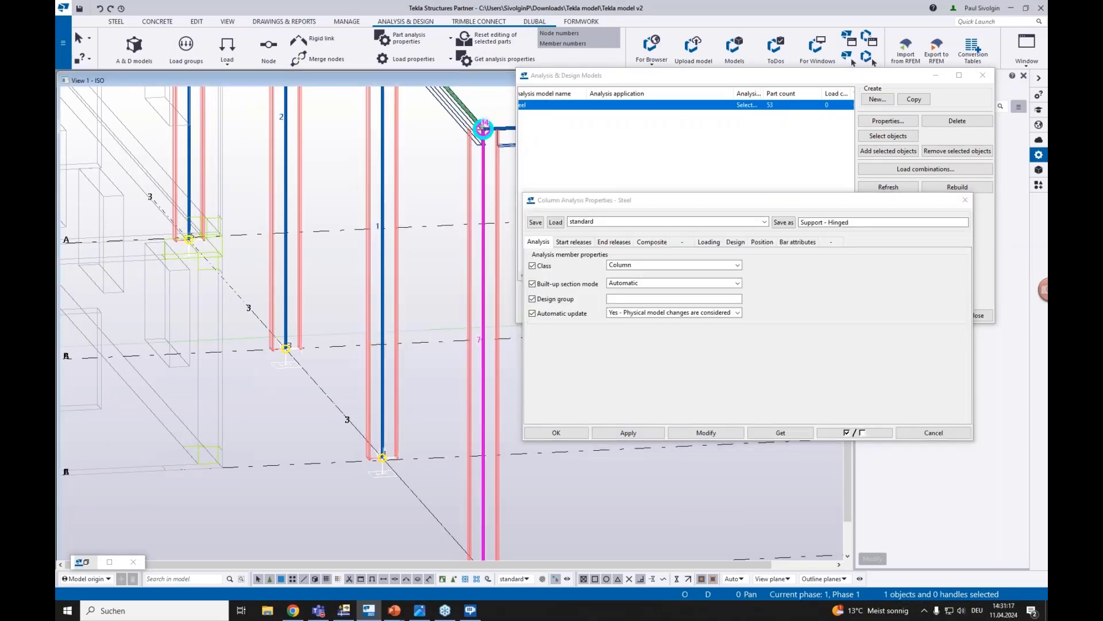
click(762, 242)
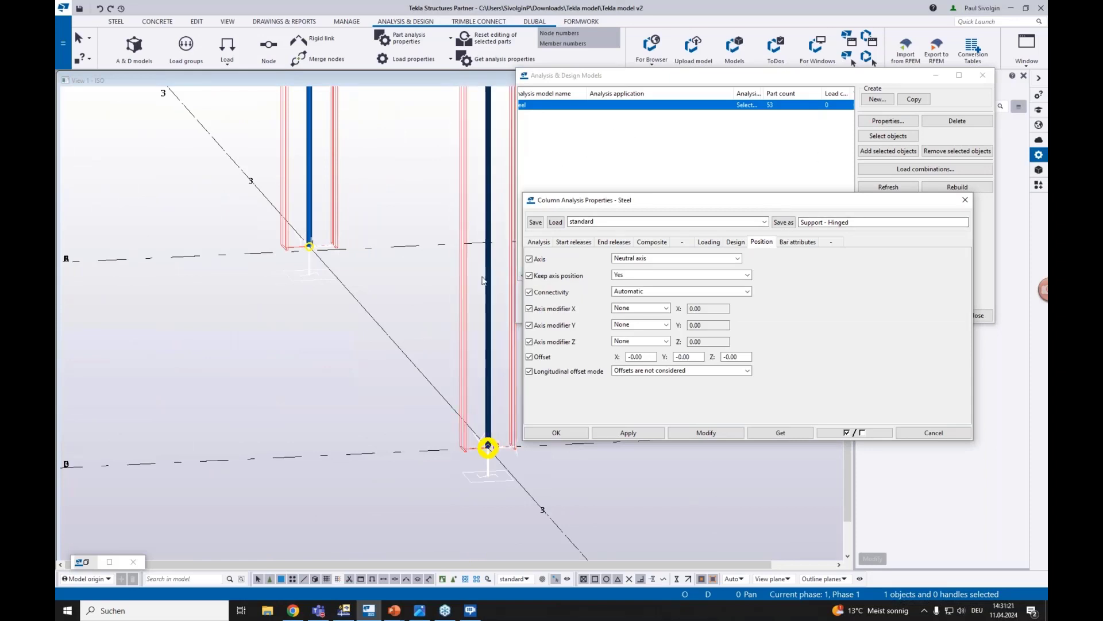
- Set the corner column's analysis axis to Top center and modify the column
middle_drag(487, 286, 437, 268)
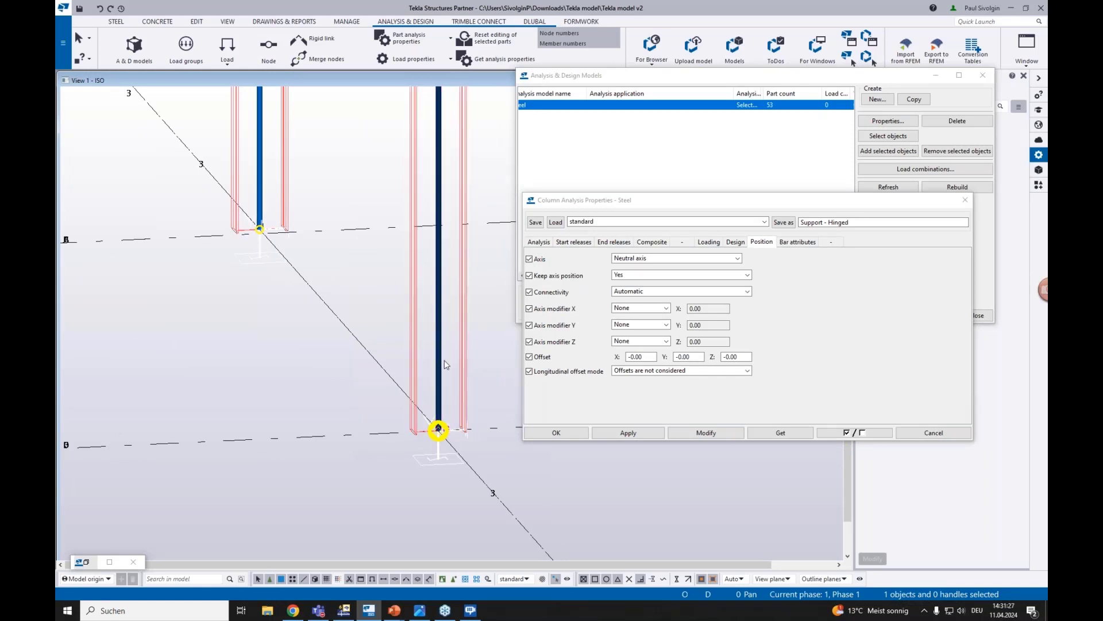
scroll(466, 285, up, 3)
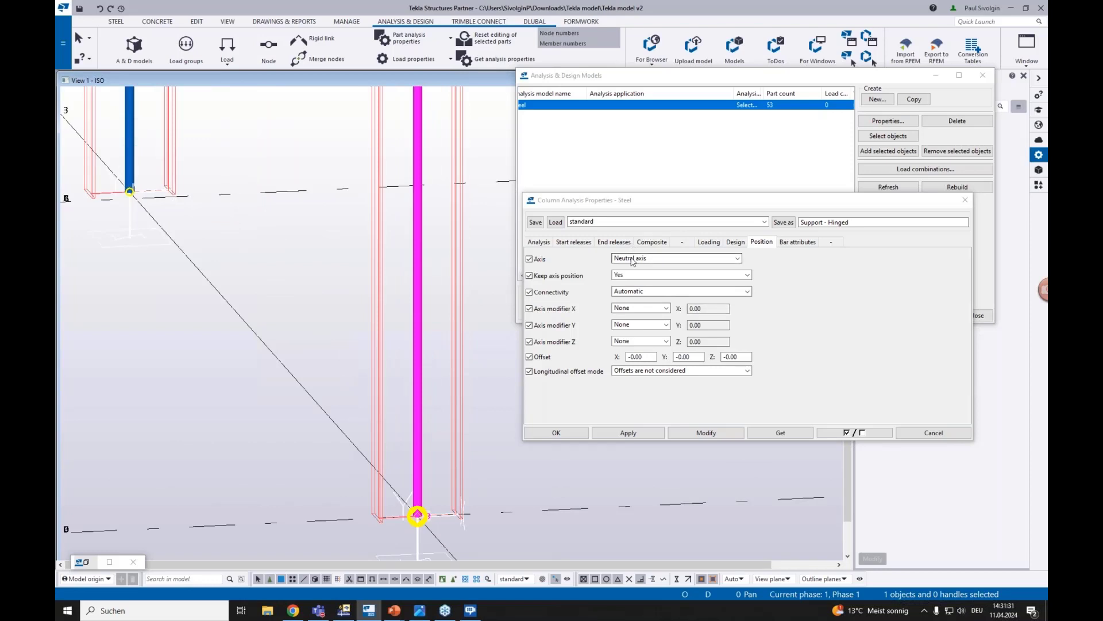
click(670, 259)
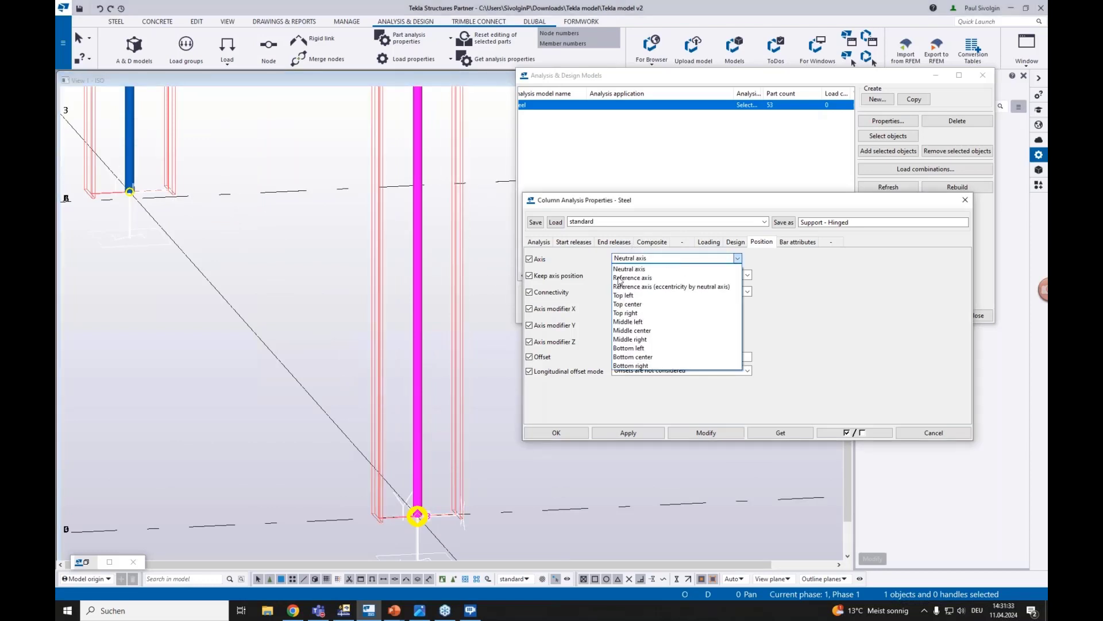
click(632, 304)
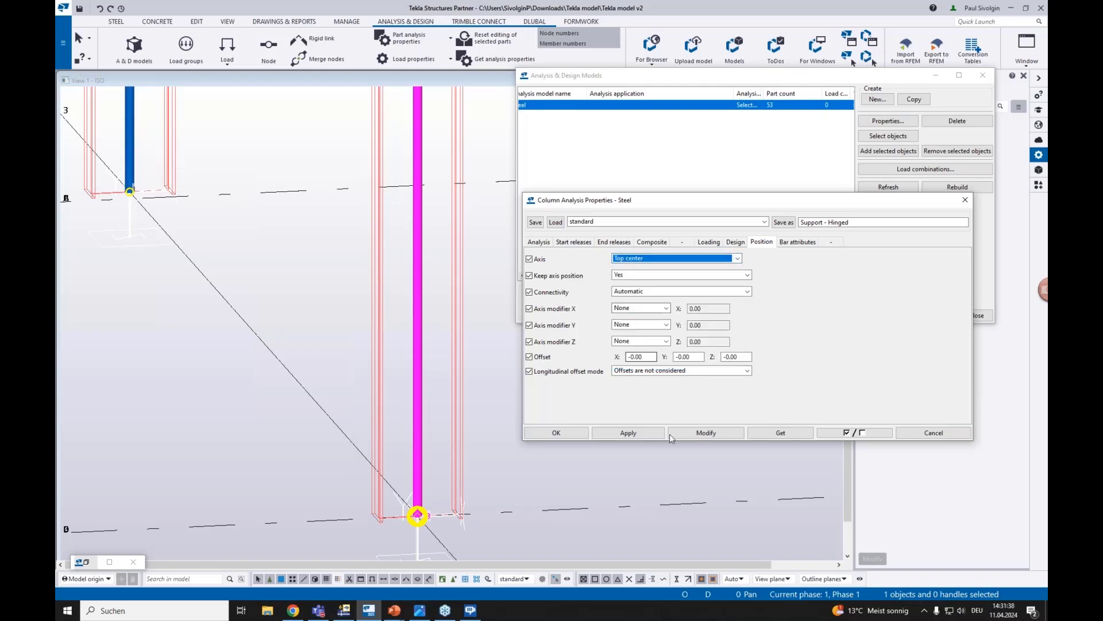
click(699, 436)
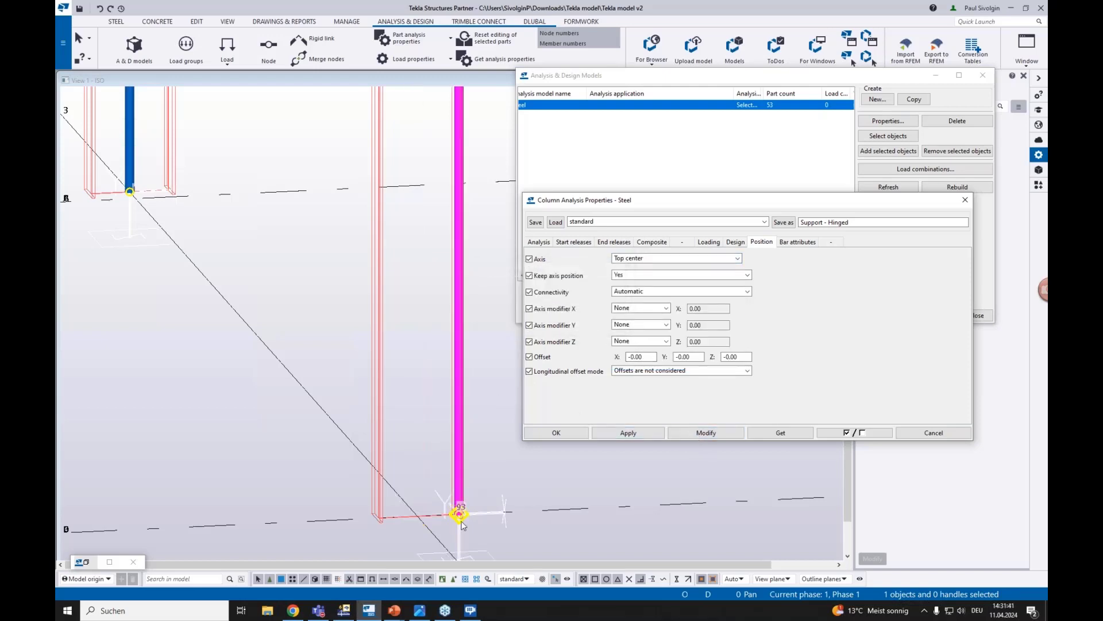
- Change the corner column's analysis axis to Bottom center and modify the column
click(658, 259)
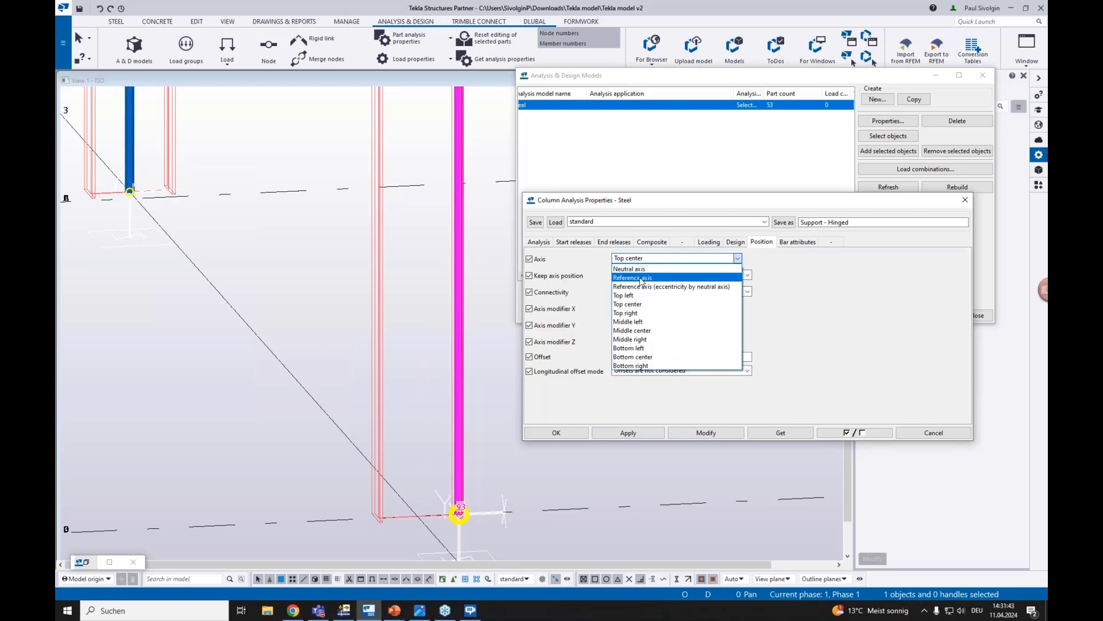
click(633, 357)
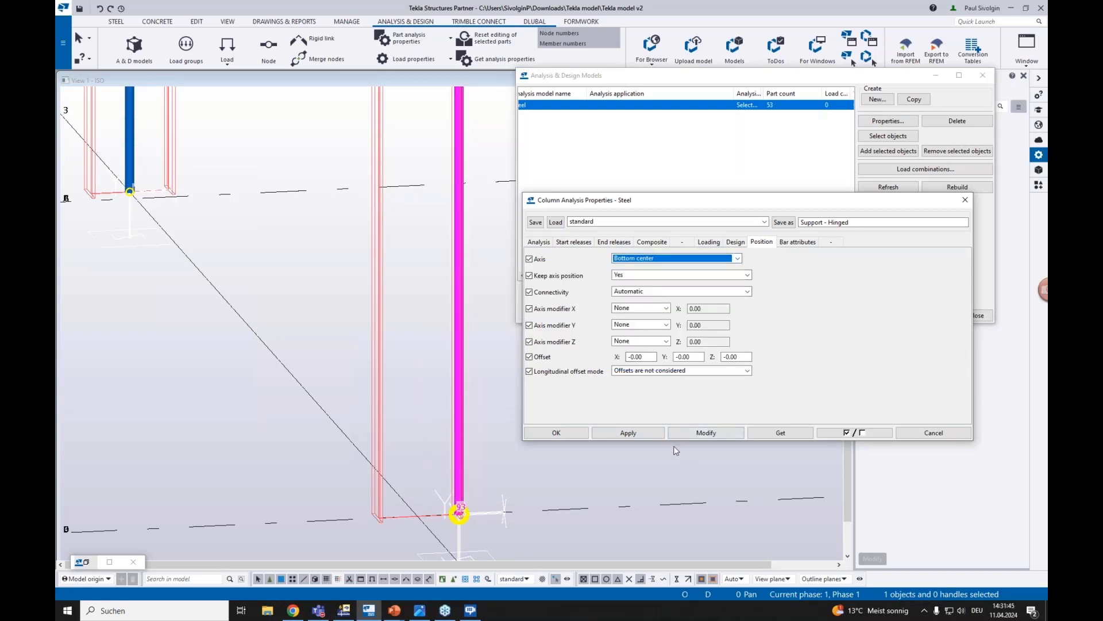
click(680, 433)
- Restore the corner column's analysis axis to Neutral axis with the standard preset chosen, and modify the column
click(671, 259)
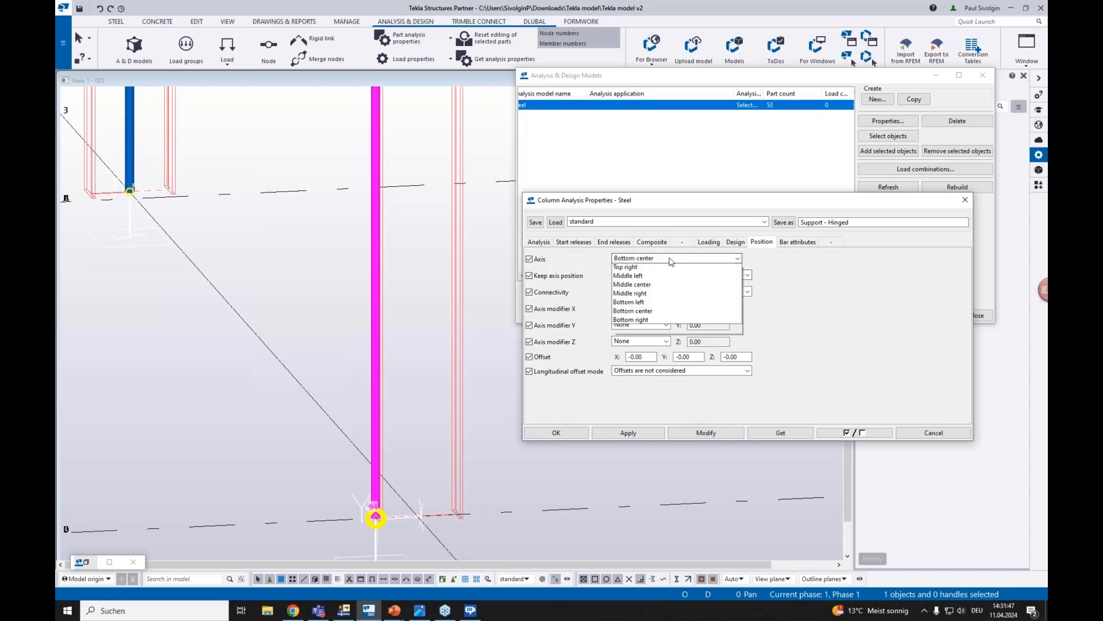
scroll(671, 287, up, 3)
click(636, 268)
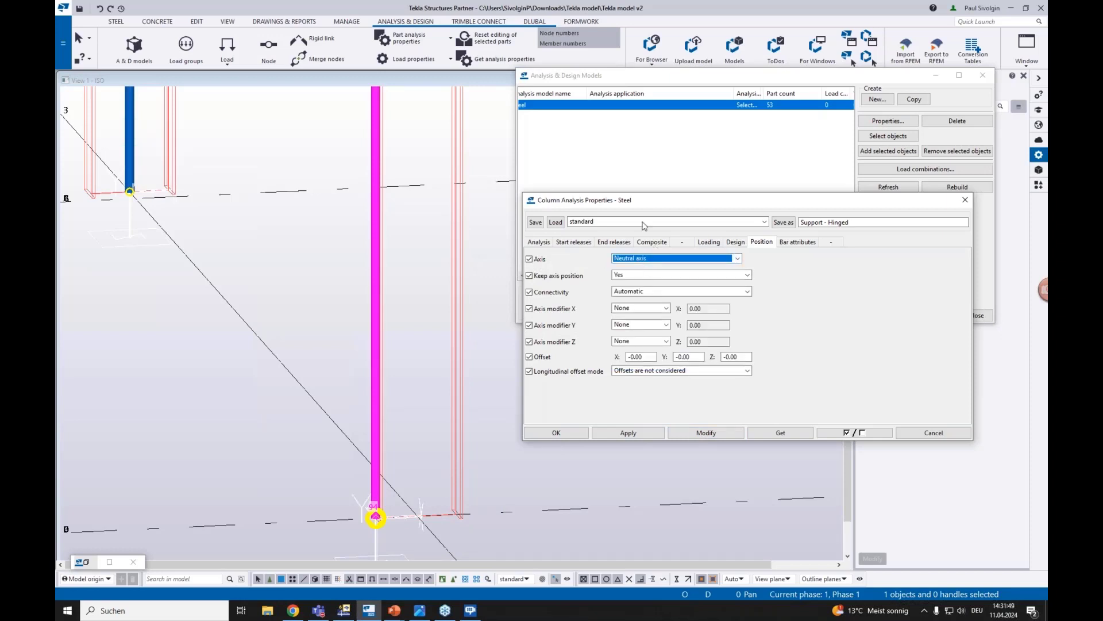
click(592, 223)
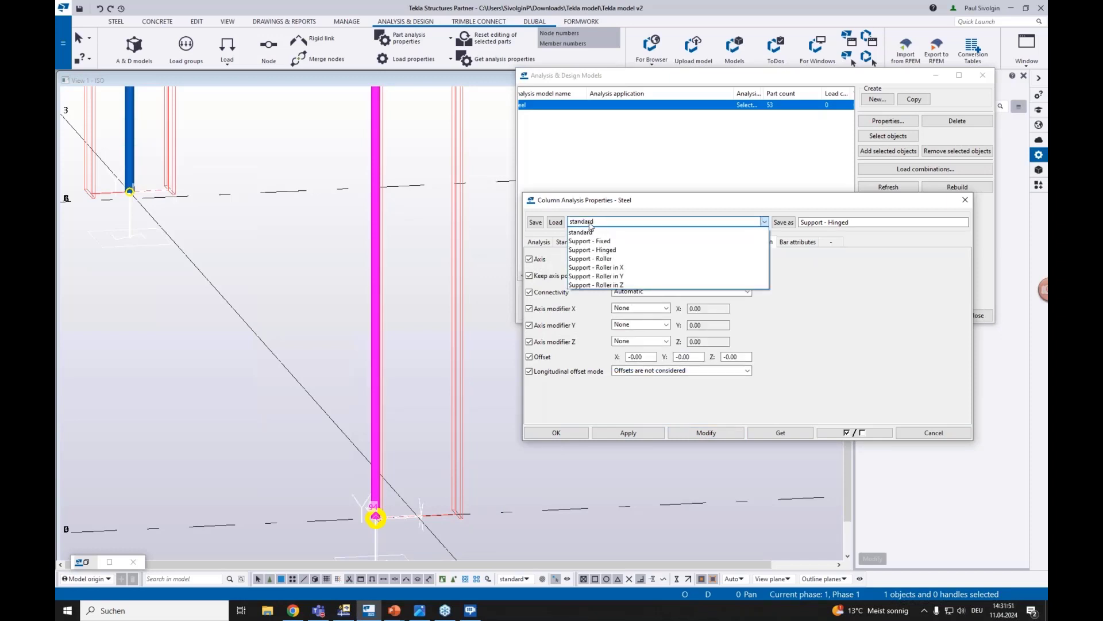
click(586, 231)
click(704, 434)
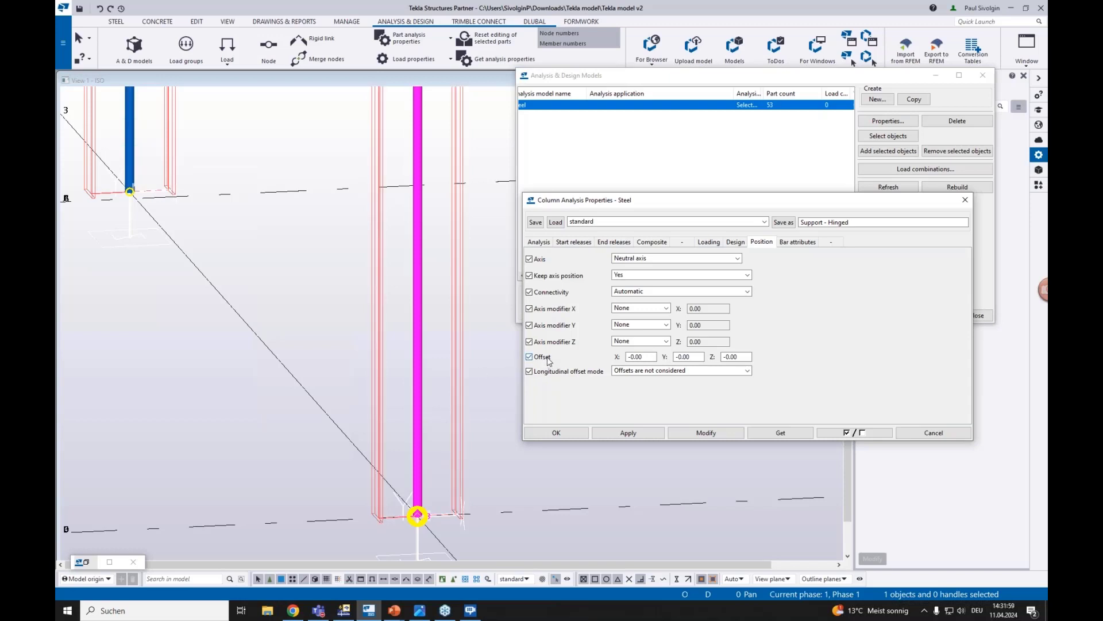
- Review the column's X offset setting and close its analysis properties without changes
double_click(629, 357)
scroll(402, 399, down, 3)
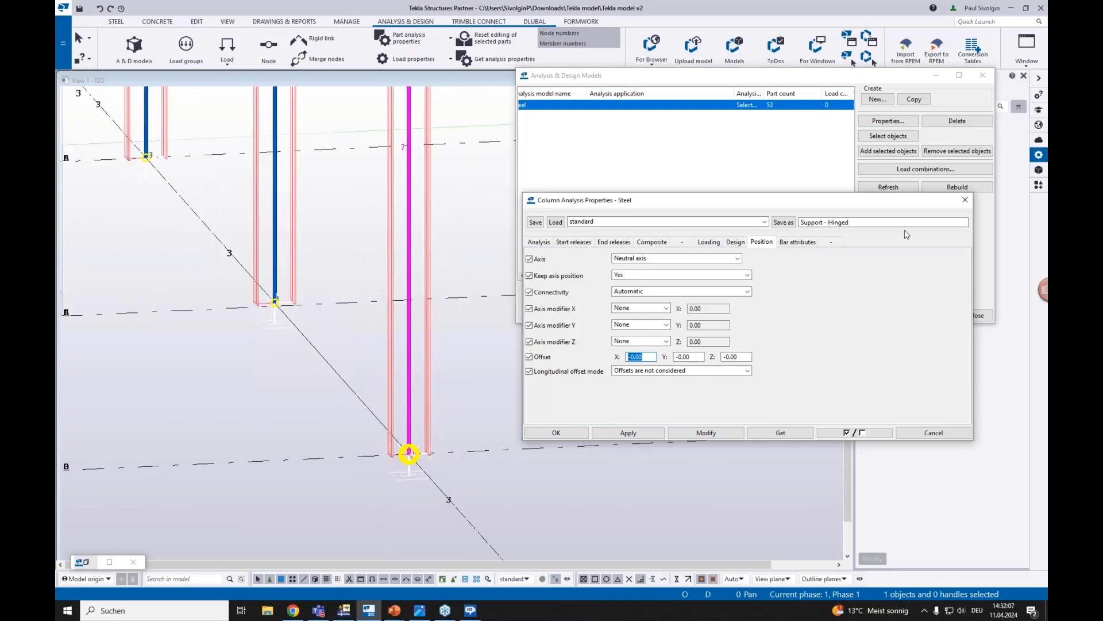
click(921, 435)
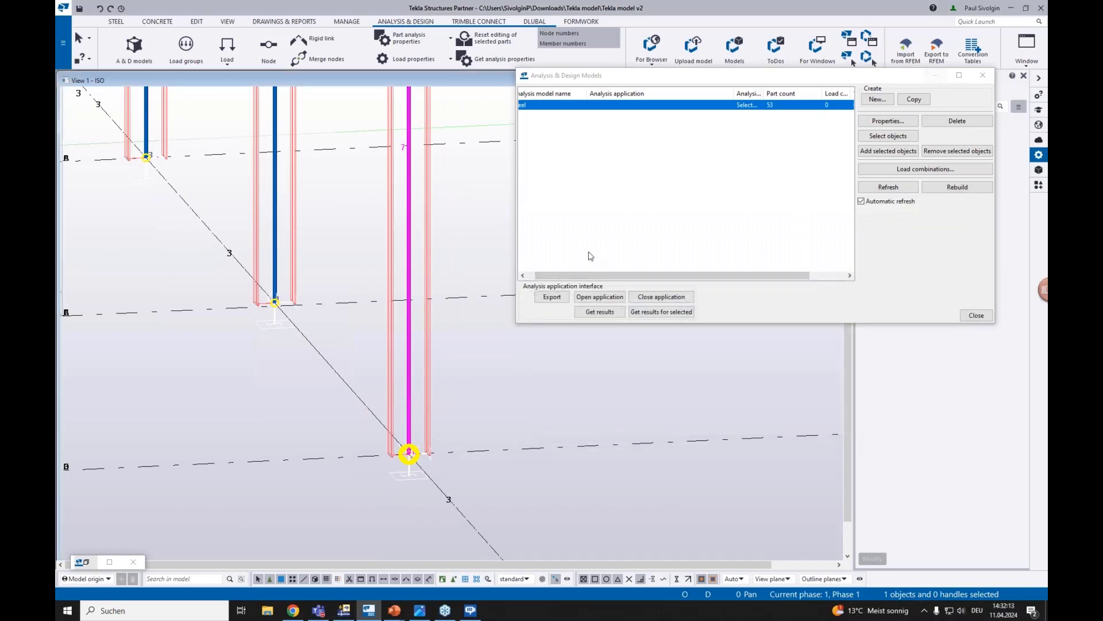
- Show the whole Steel analysis model, clear the column selection and minimise the list of analysis models
scroll(416, 378, down, 5)
scroll(414, 375, down, 2)
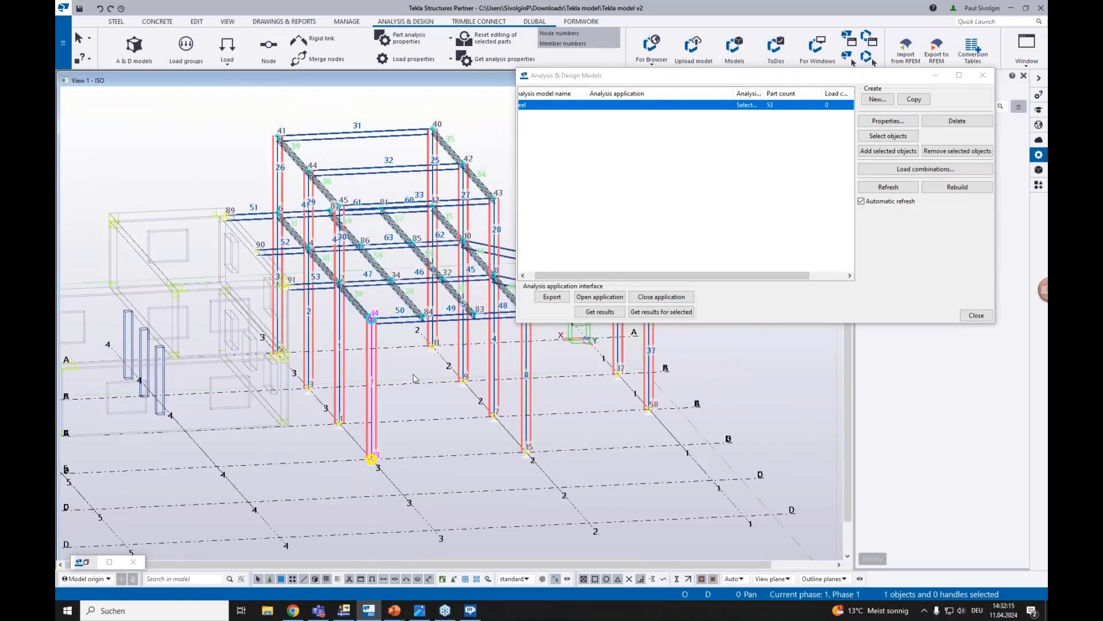
ctrl+middle_drag(414, 374, 430, 347)
click(412, 336)
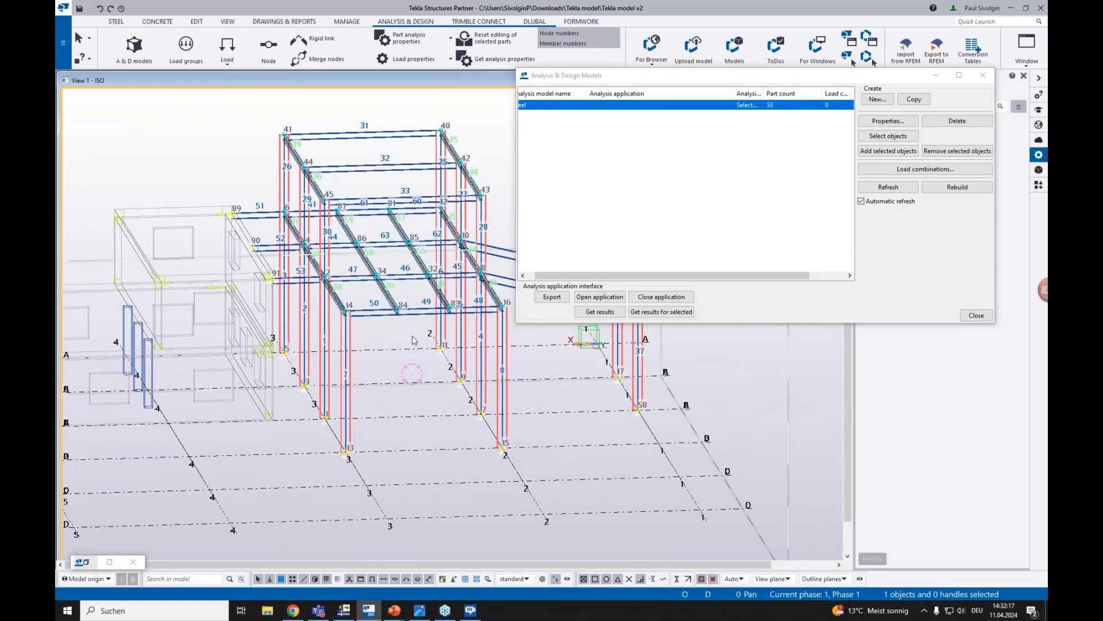
click(936, 76)
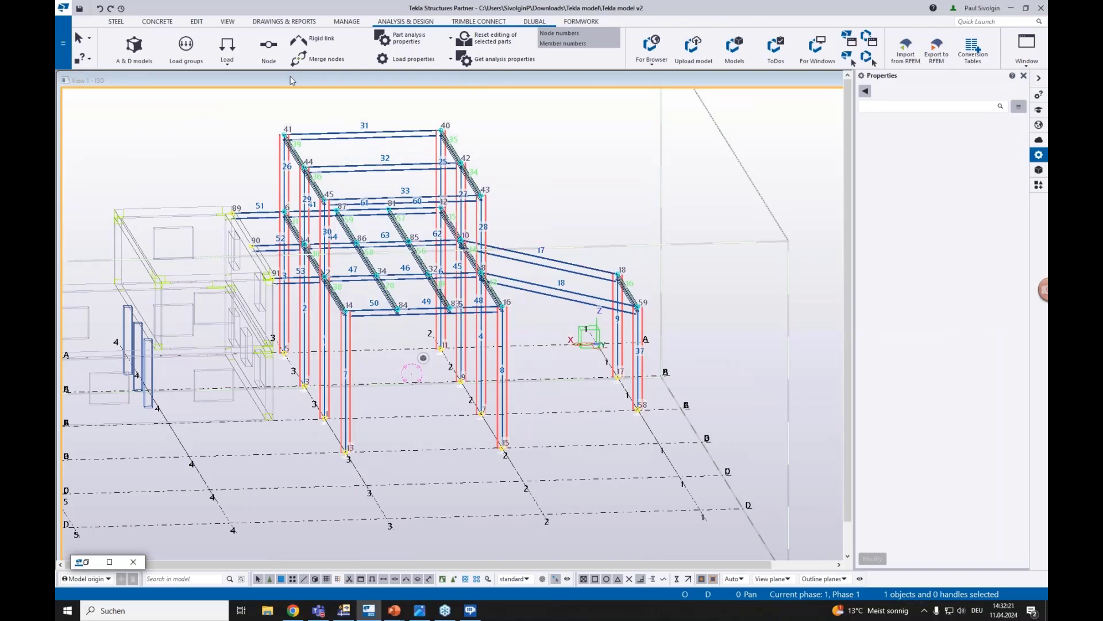
- Switch the model view from wireframe to rendered so all parts display as solids
click(548, 178)
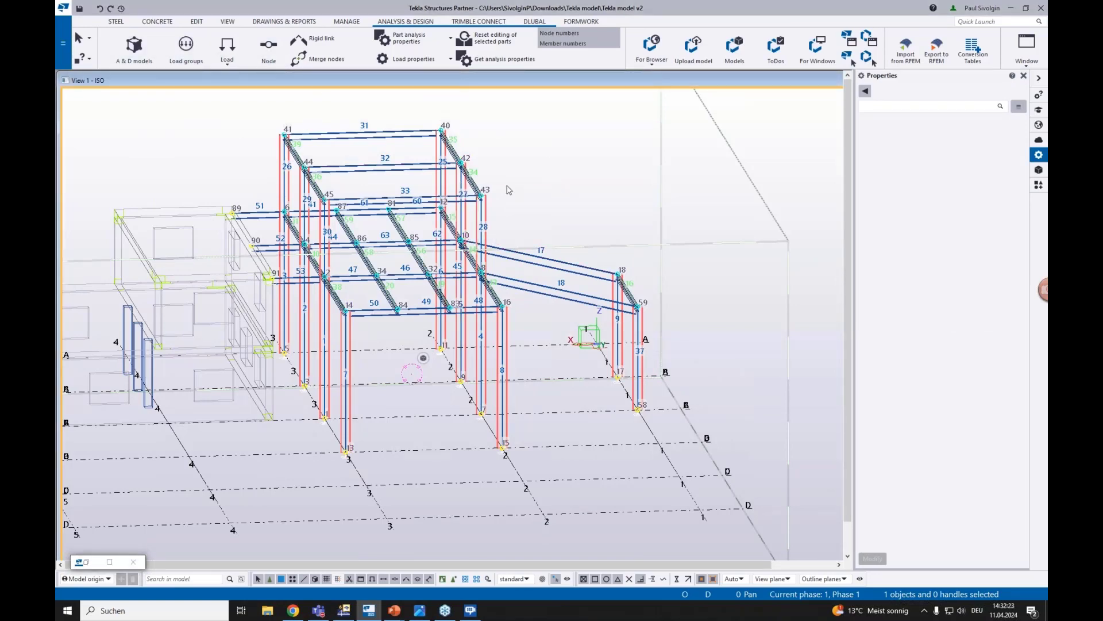
key(ctrl+3)
key(ctrl+4)
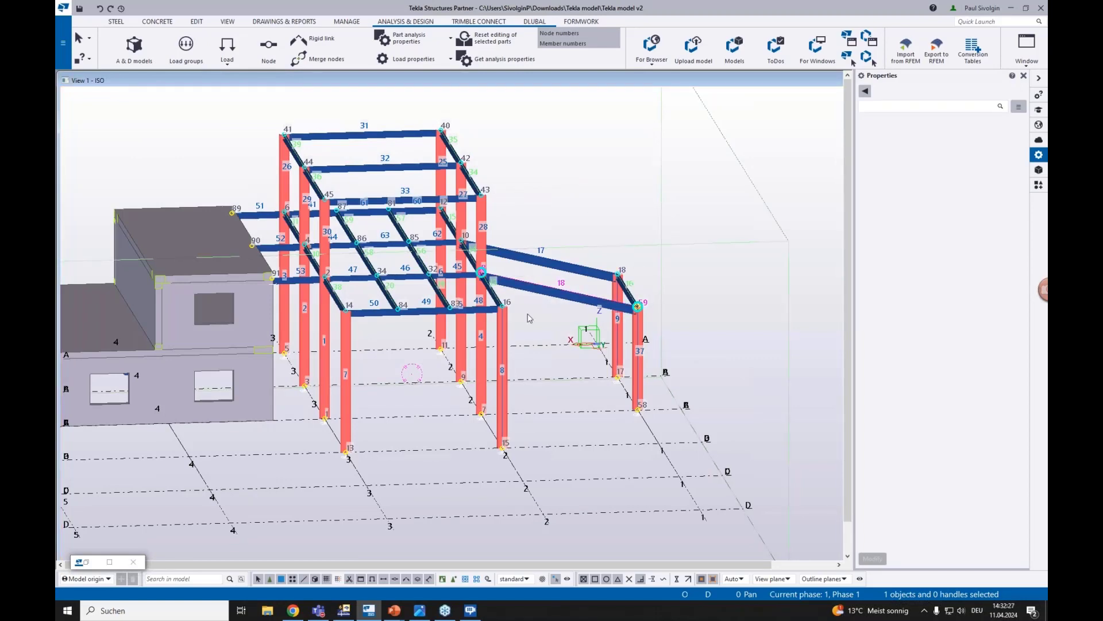
- Select sloped beam 18 and front edge beam 49 one after the other to review their profile names
scroll(541, 296, up, 4)
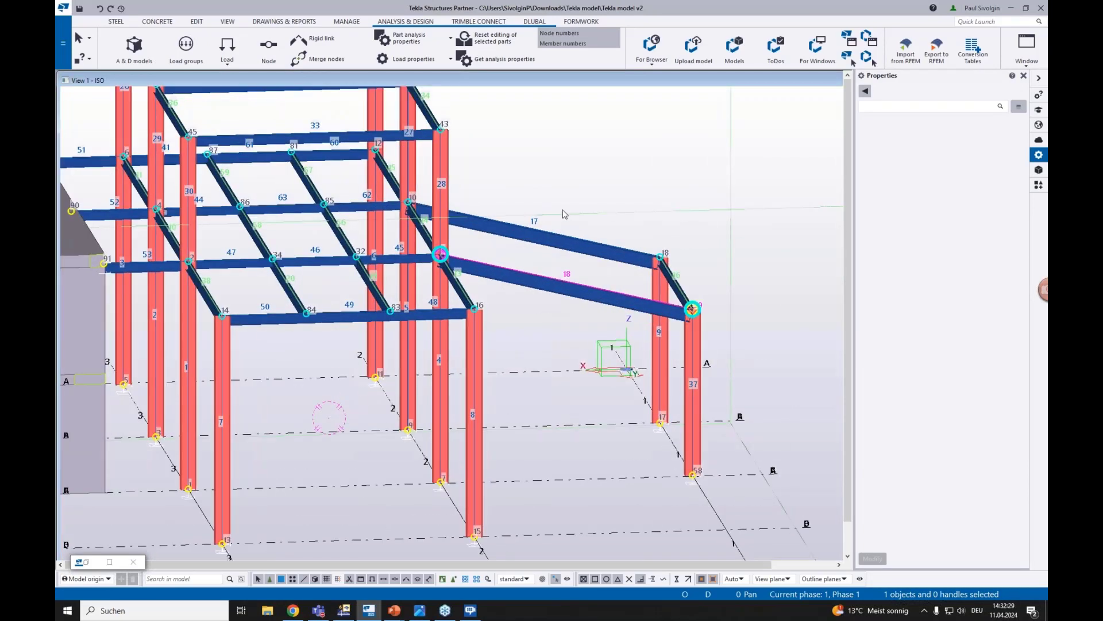
click(541, 288)
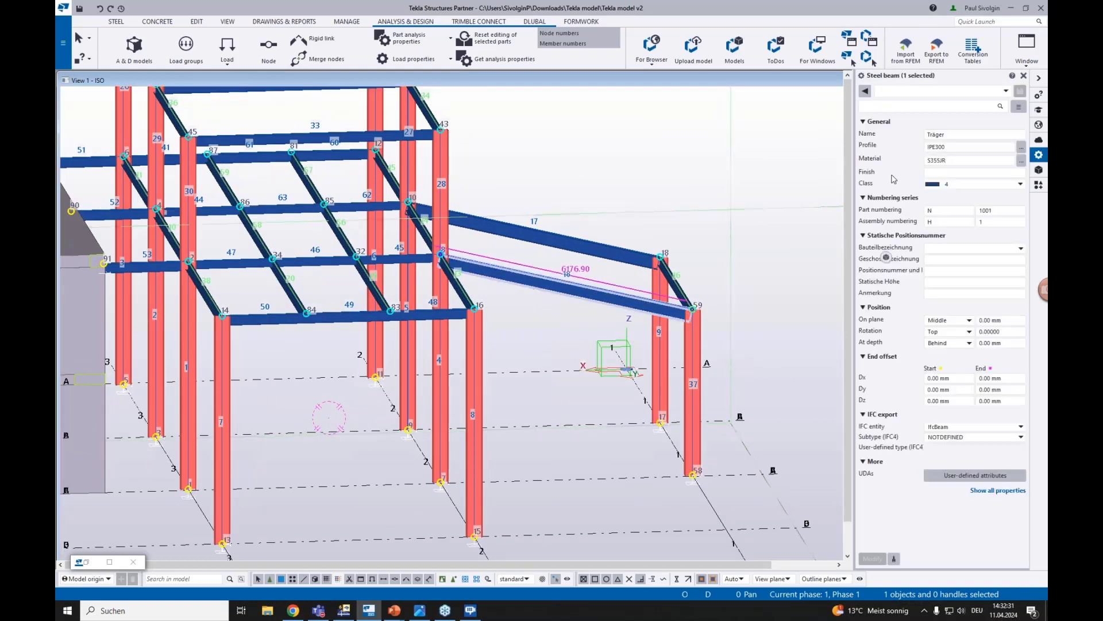
click(941, 145)
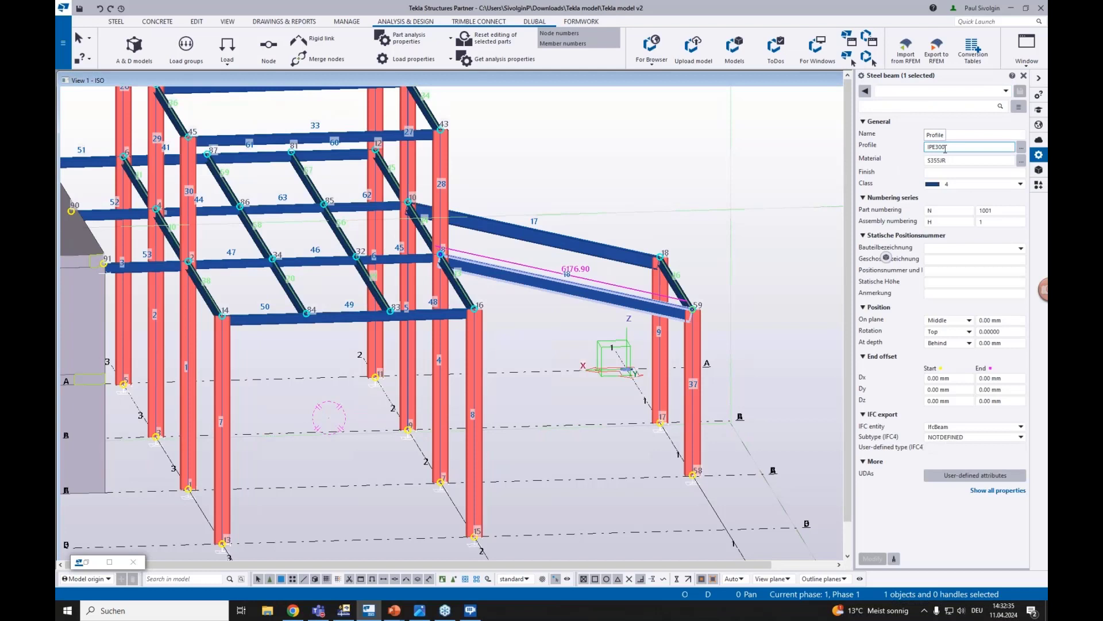
click(379, 319)
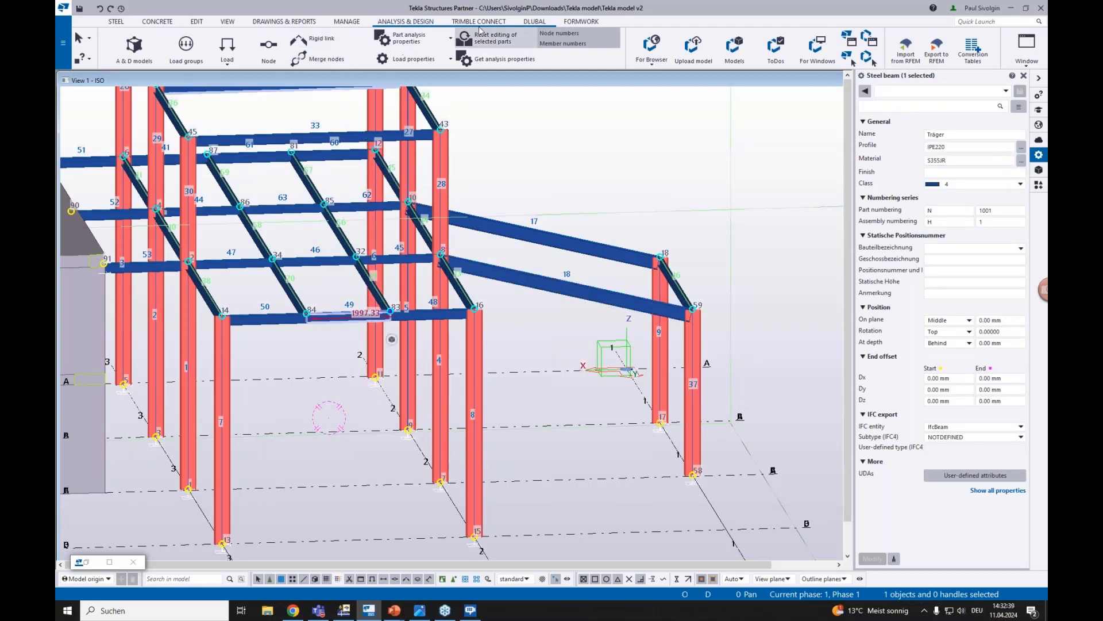
- Inspect the IPE(\d+) section entry in the RFEM export conversion table and close the table without changes
click(535, 22)
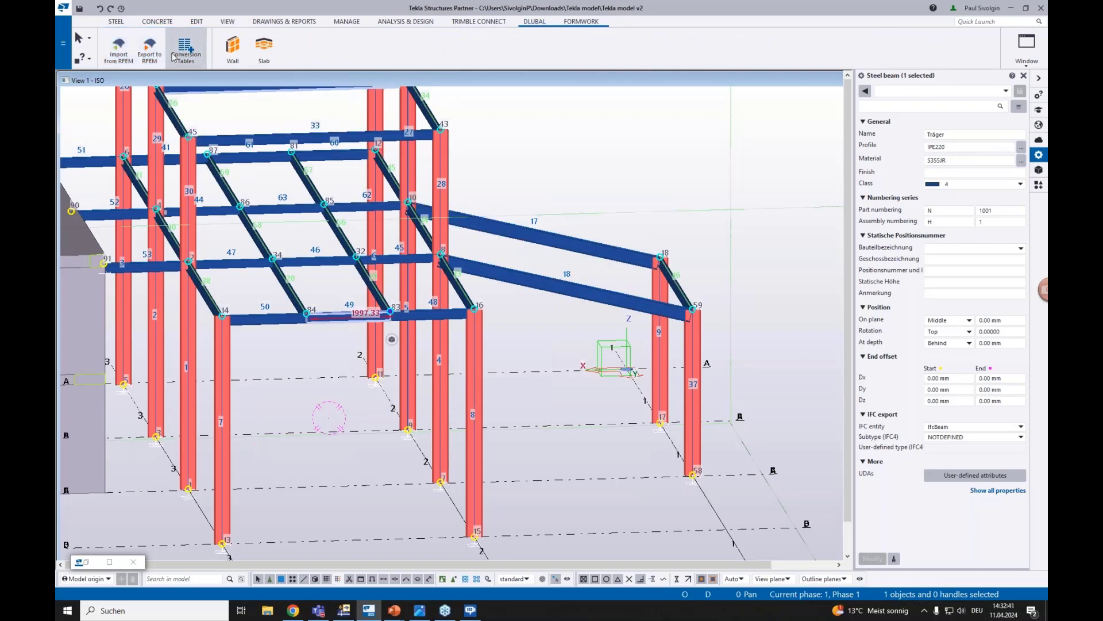
click(195, 56)
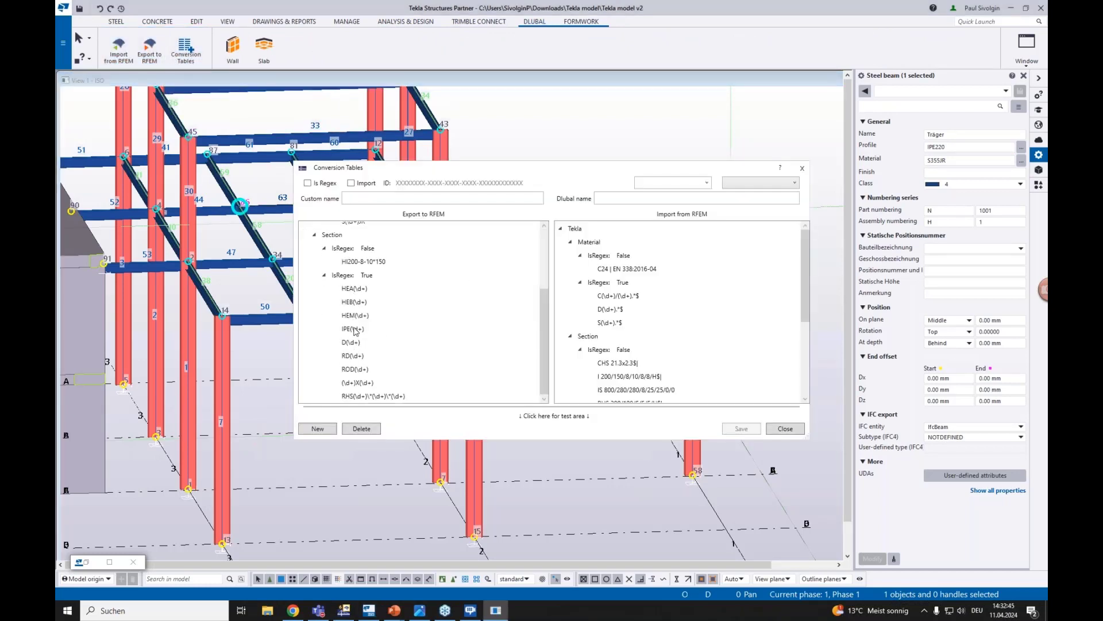
click(354, 330)
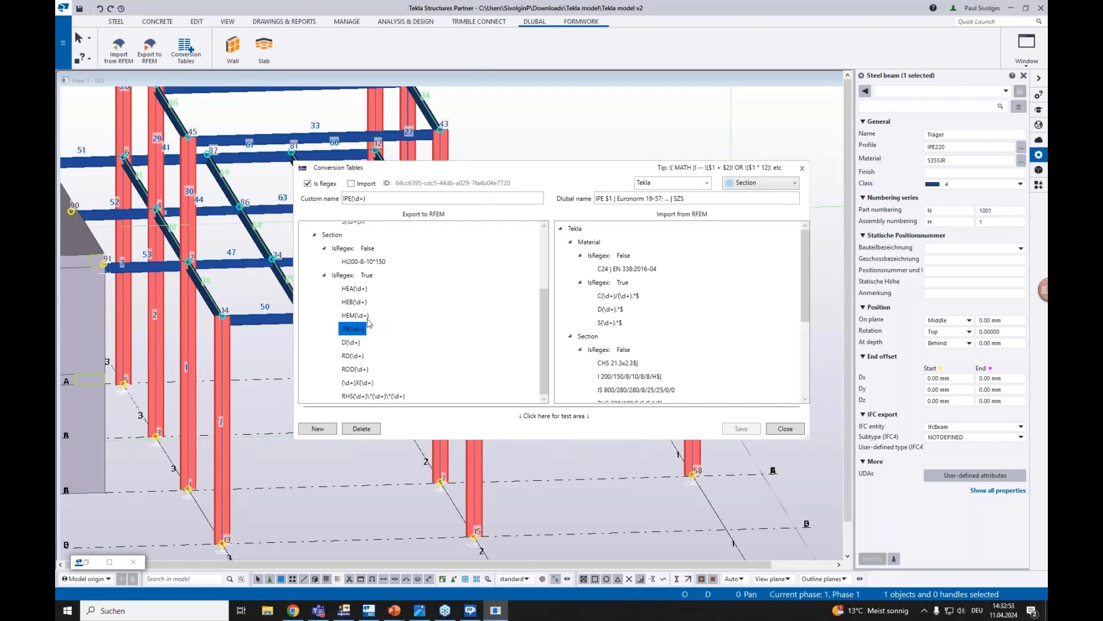
scroll(344, 340, up, 4)
scroll(344, 340, down, 4)
click(801, 169)
- Clear the beam selection, start the export to RFEM and choose Analytical model in the export options
scroll(612, 185, down, 3)
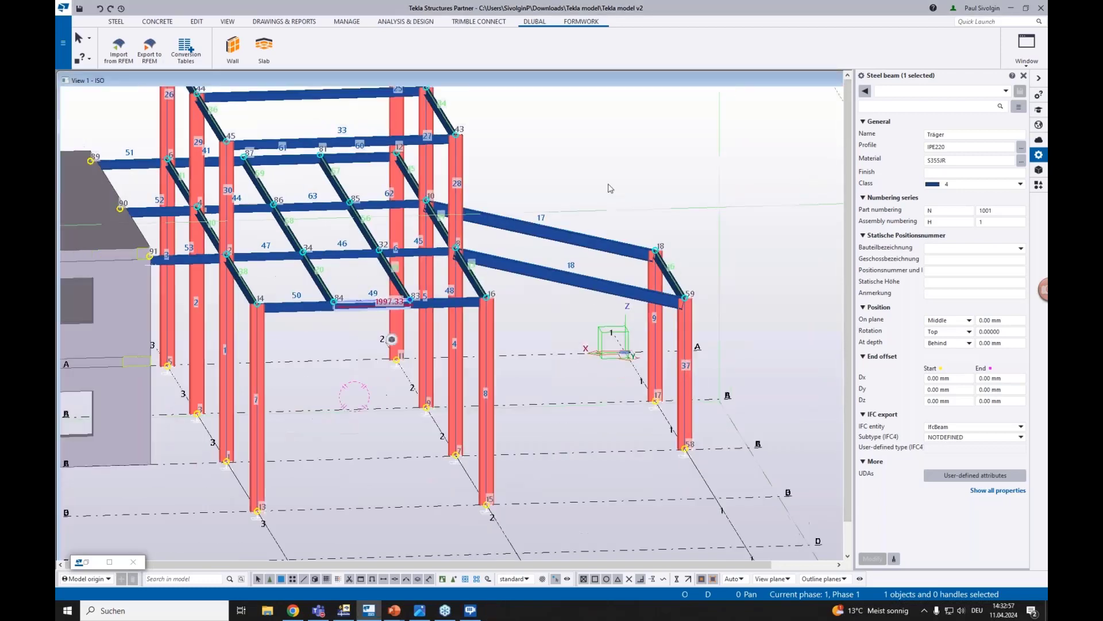
click(548, 286)
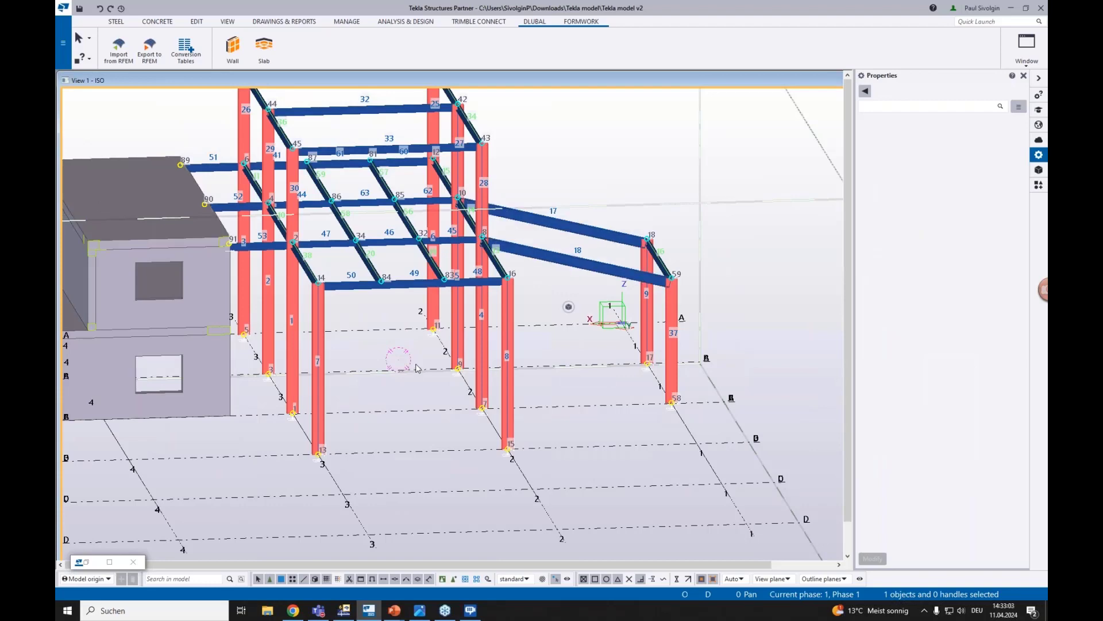
scroll(417, 368, down, 2)
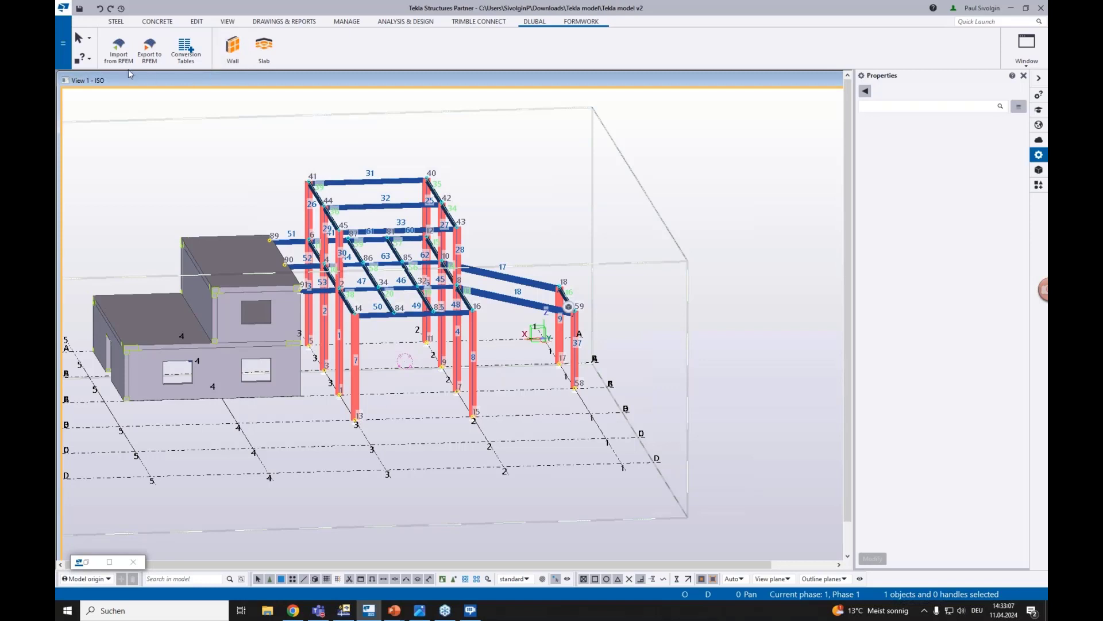
click(150, 49)
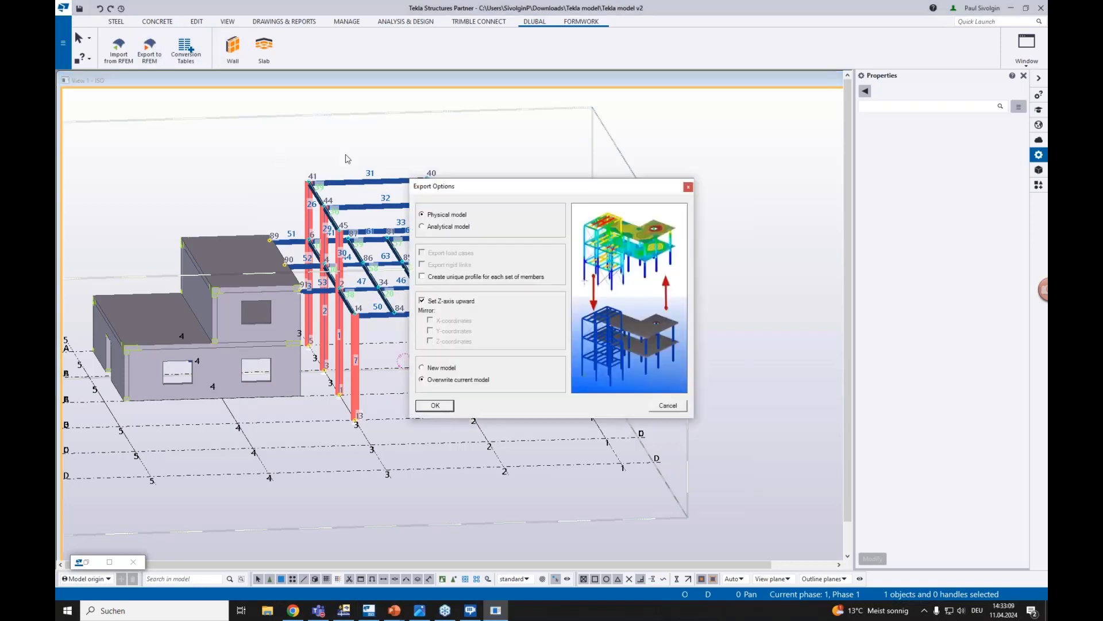
click(450, 226)
drag(512, 187, 561, 161)
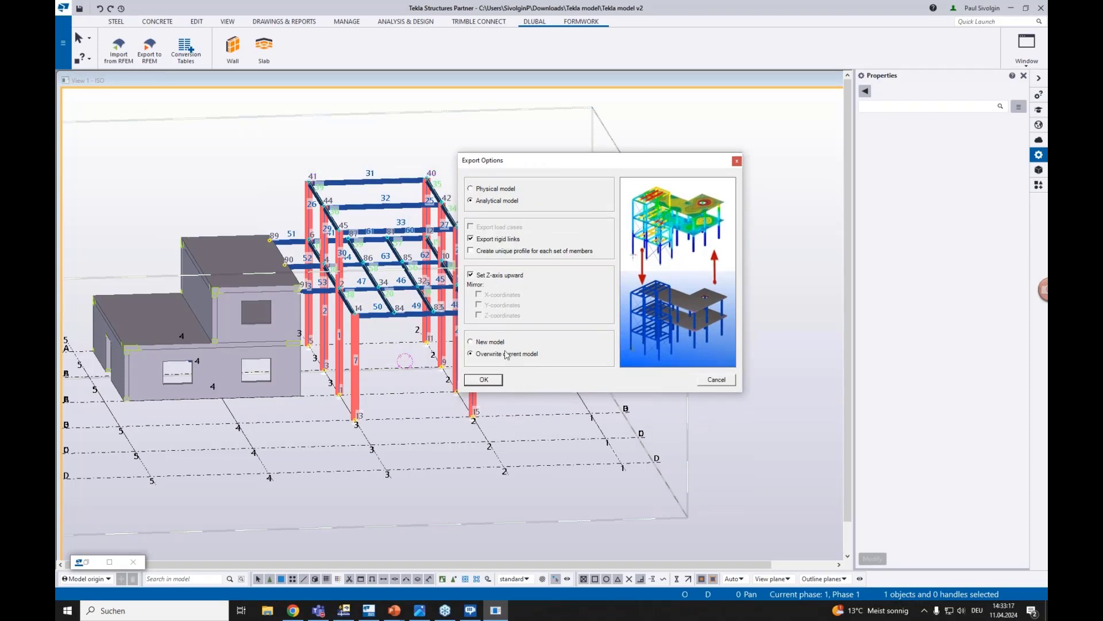
- Check that the target model 1104.rf6 is open in RFEM and run the export, overwriting the current model
click(345, 610)
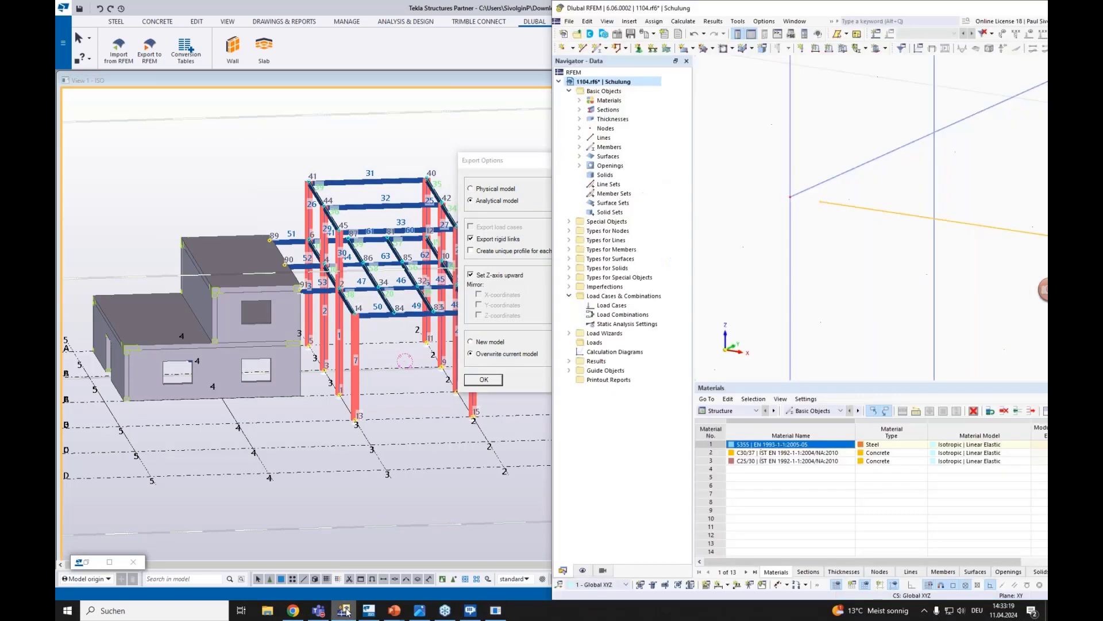
scroll(877, 253, down, 5)
scroll(875, 241, up, 2)
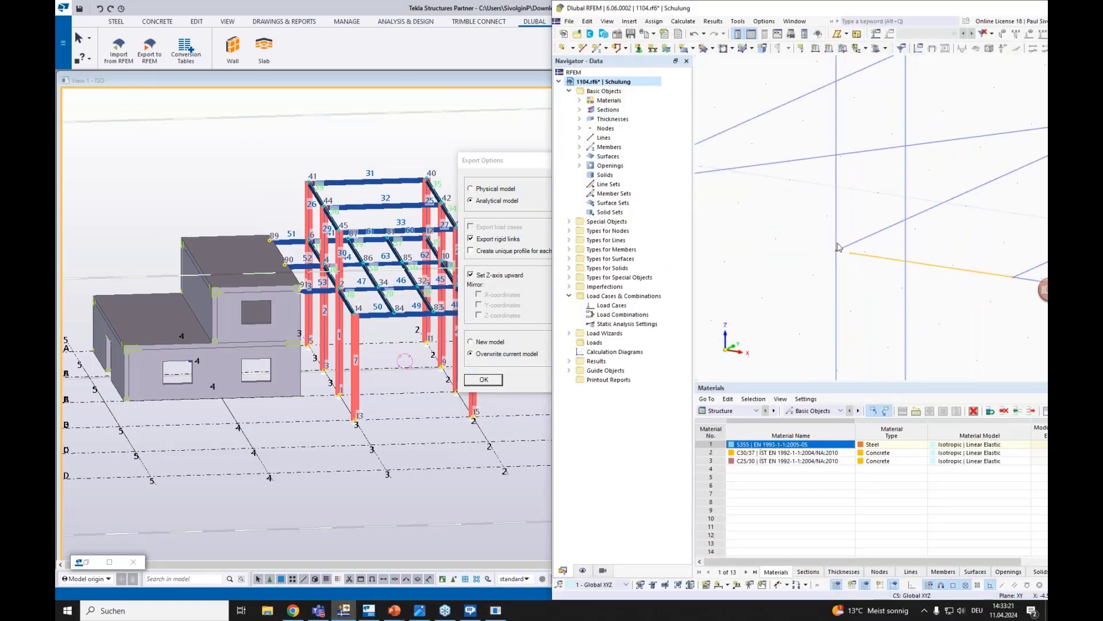
click(529, 364)
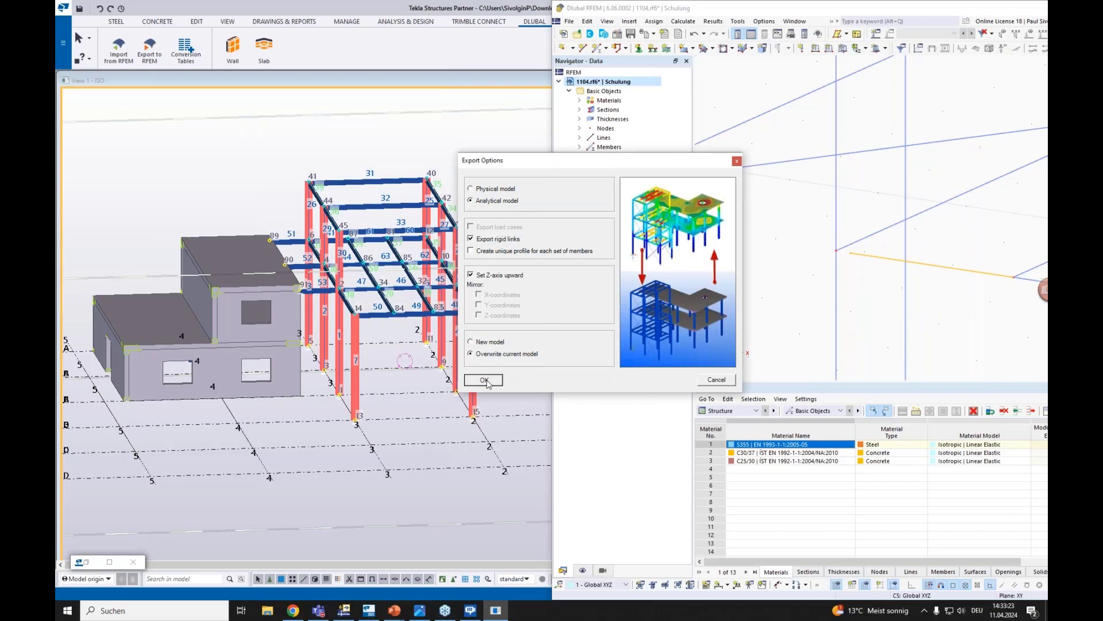
click(484, 380)
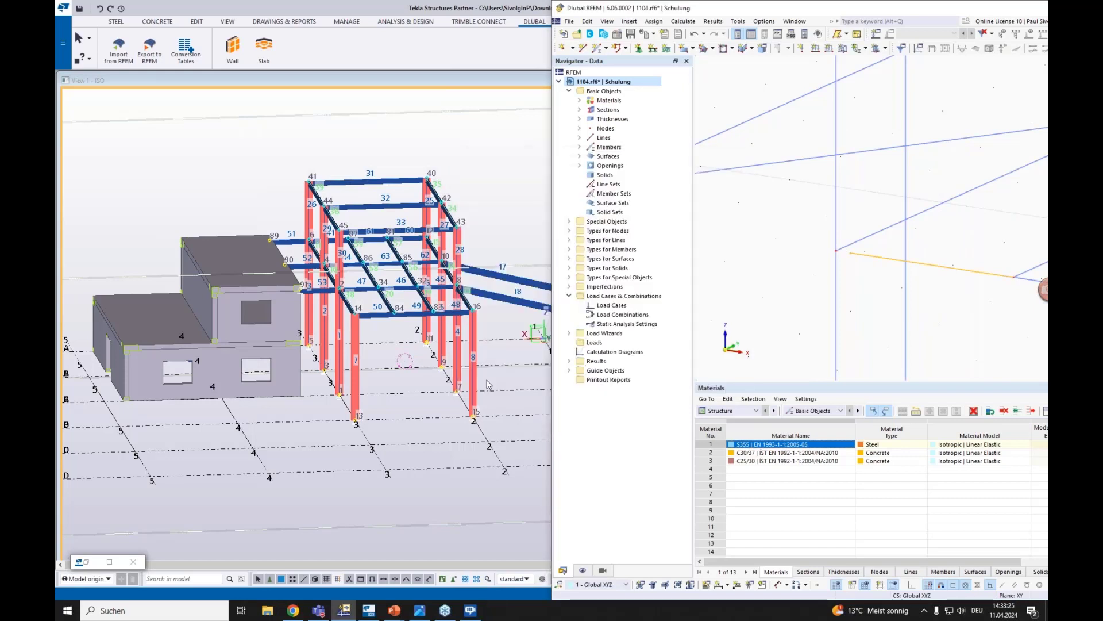
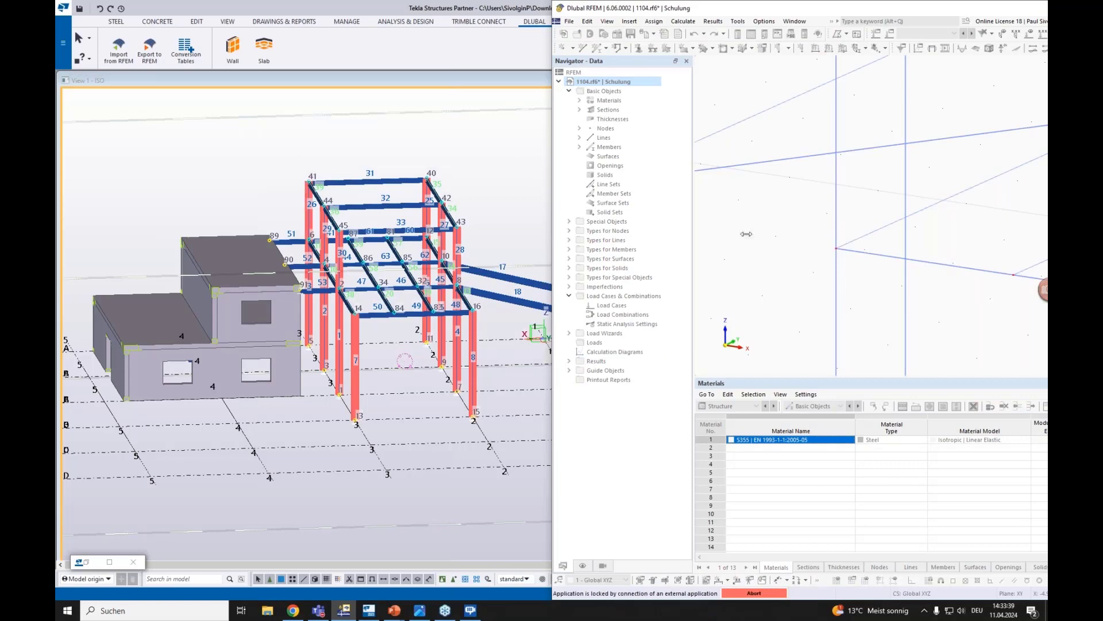
- Maximise RFEM and display the exported structure with rendered members, rotated to face the sloped beams
double_click(961, 13)
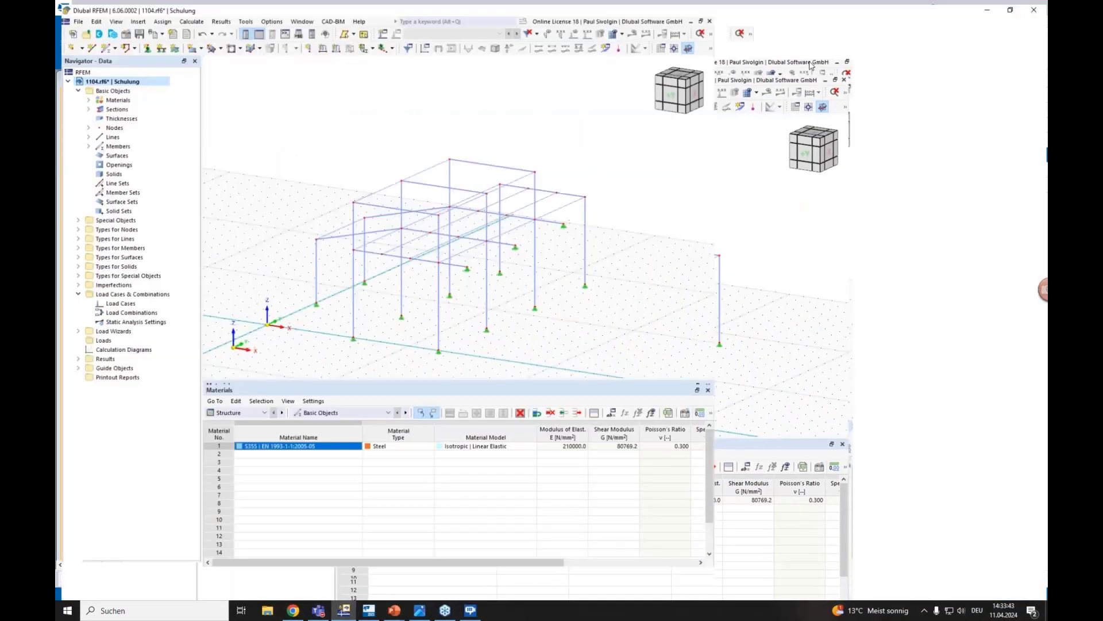
ctrl+middle_drag(633, 258, 460, 258)
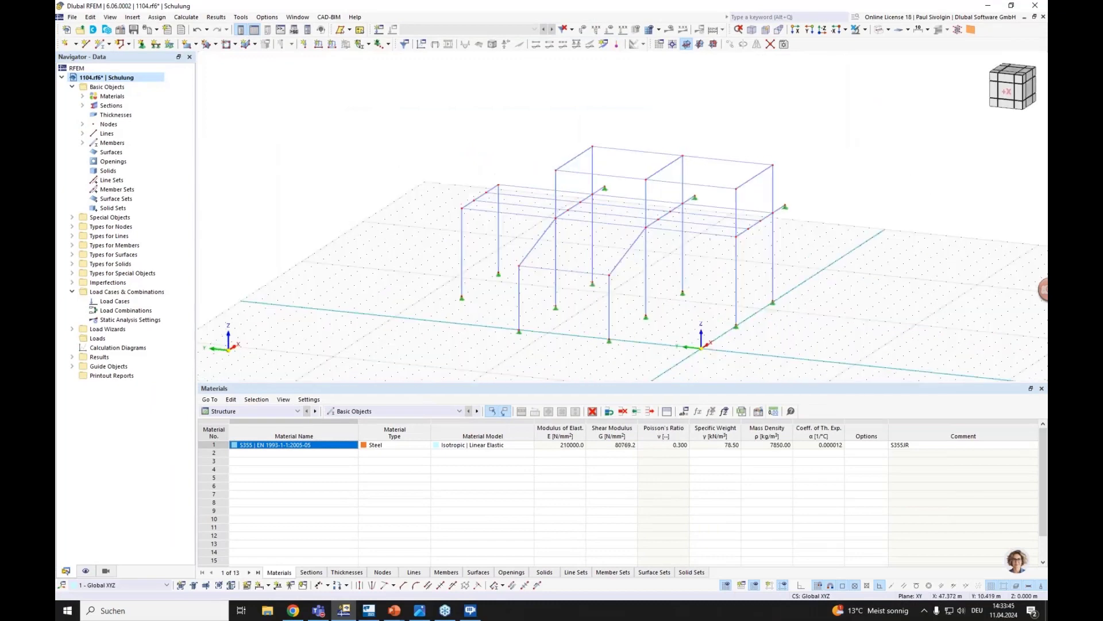
click(878, 32)
scroll(708, 283, up, 3)
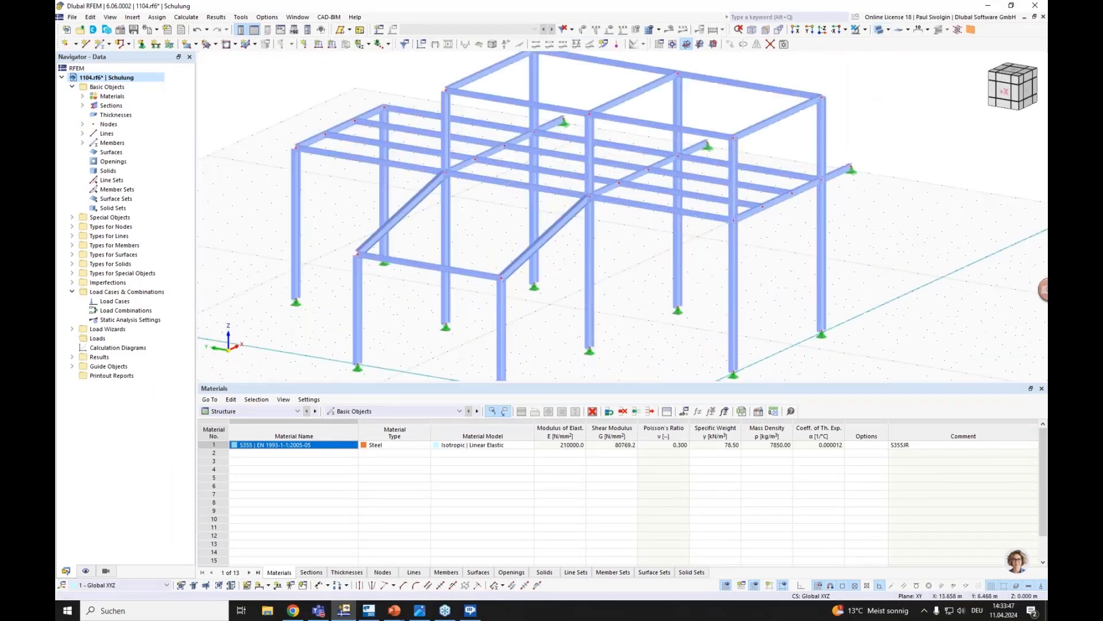
scroll(632, 285, down, 2)
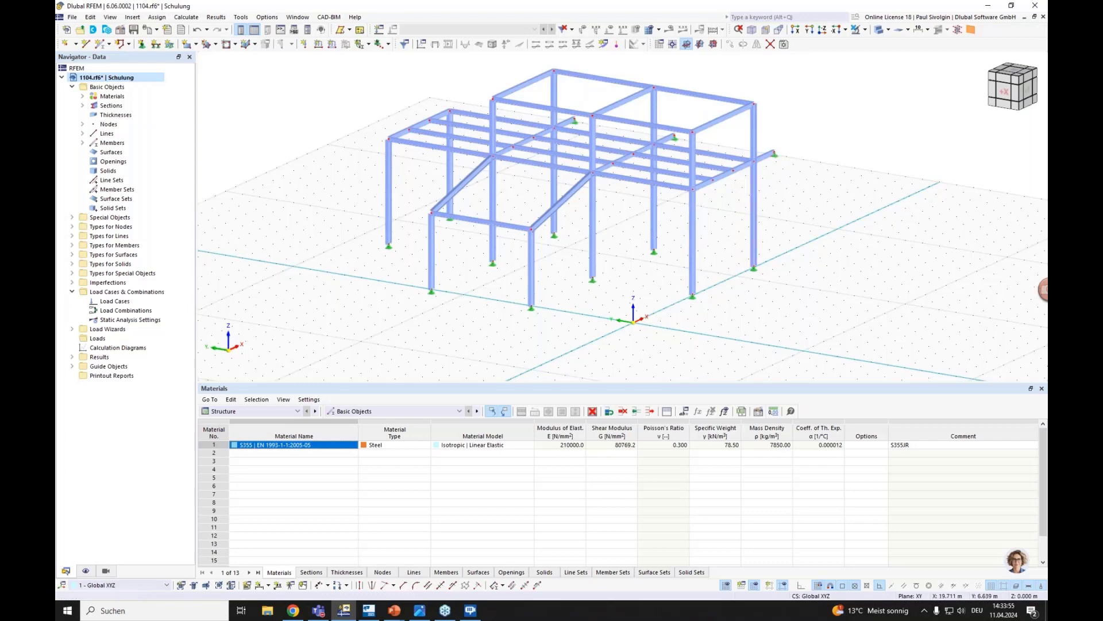
- Colour the exported members by section, member type and material in turn to check the transferred data
click(85, 571)
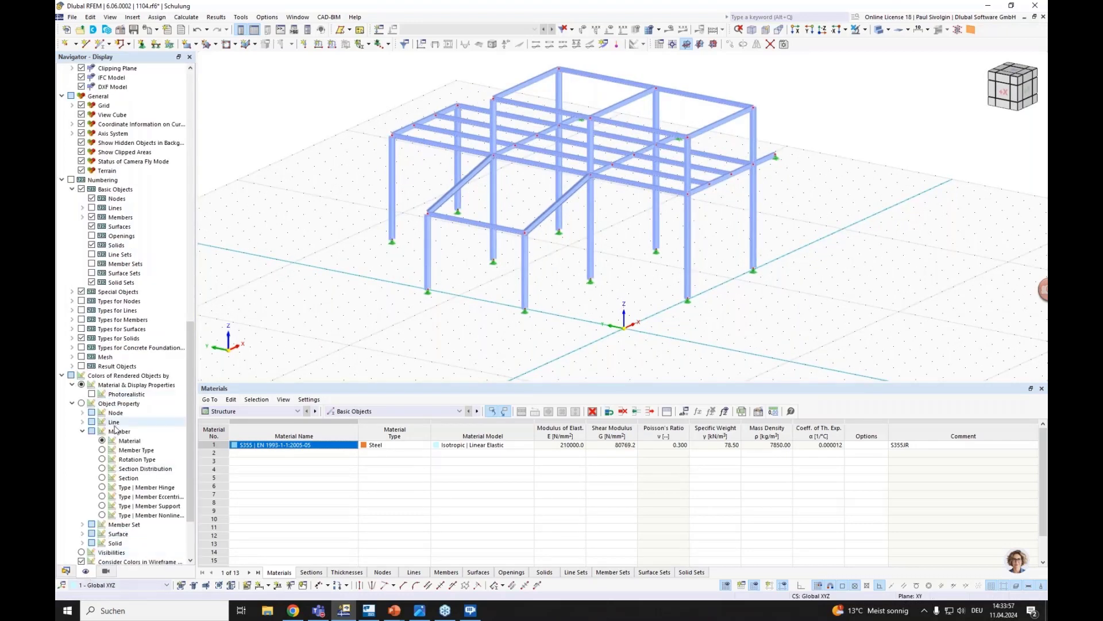
click(101, 478)
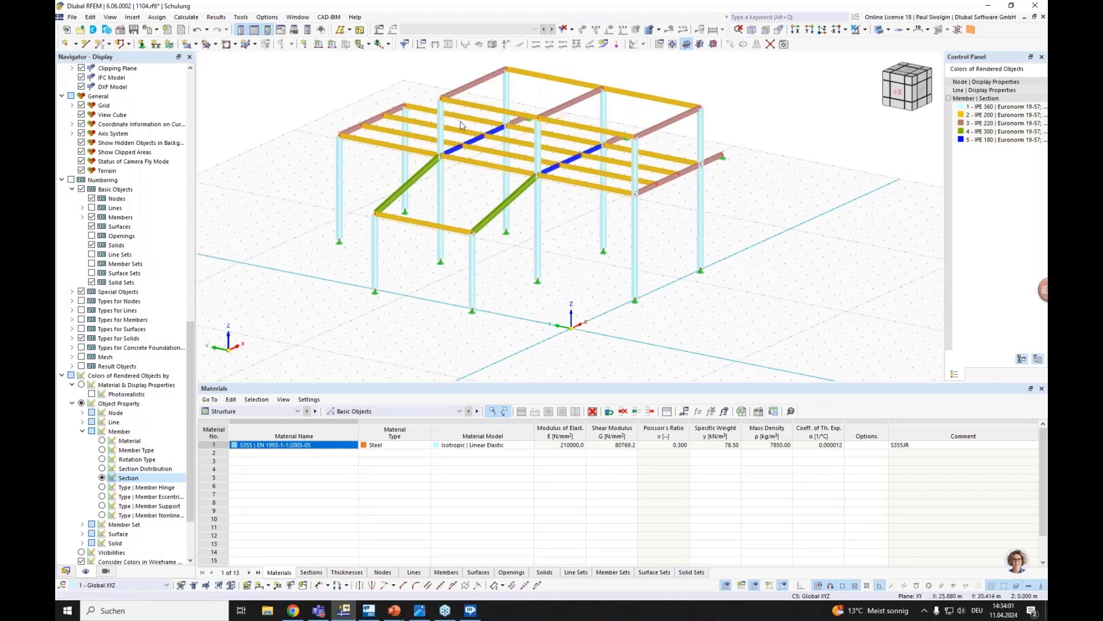
click(102, 450)
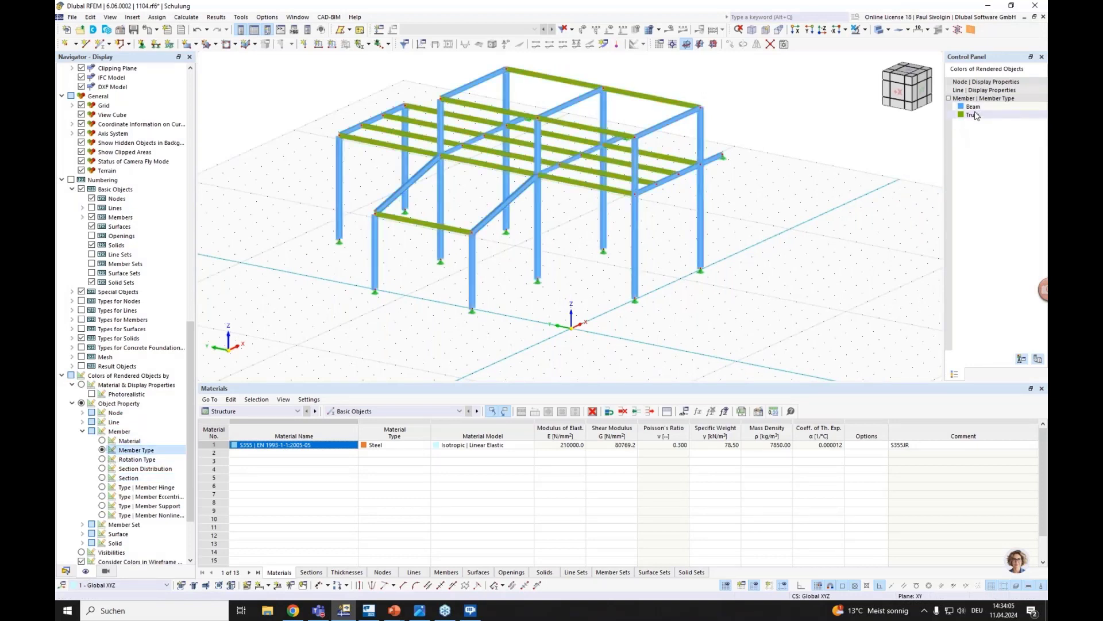
key(Up)
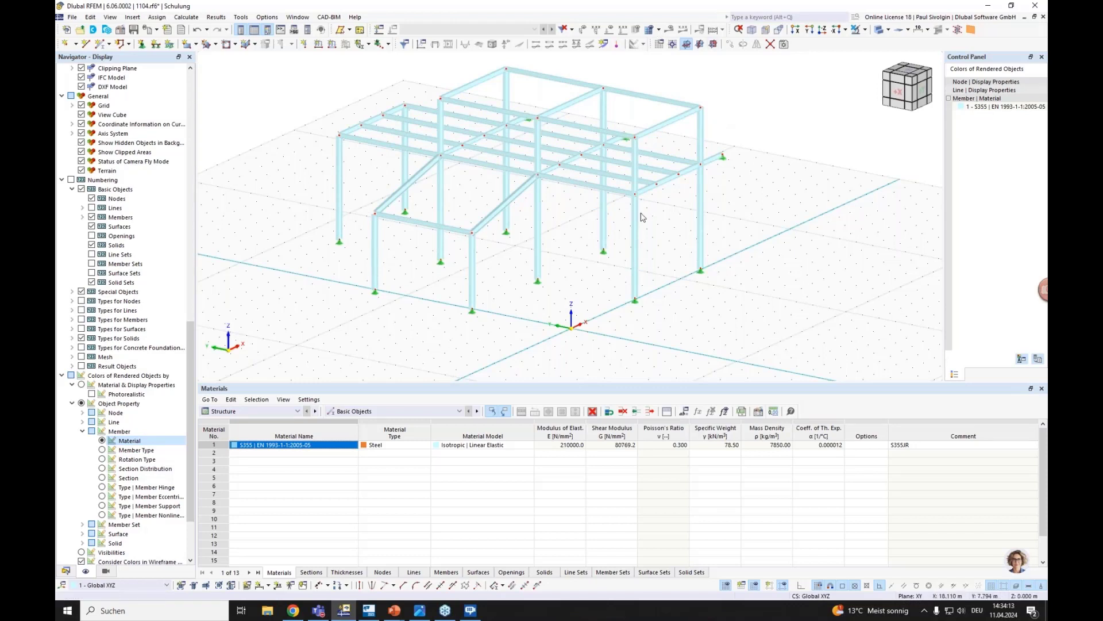
- Colour the rendered members by Member Type to distinguish trusses from beams
click(66, 571)
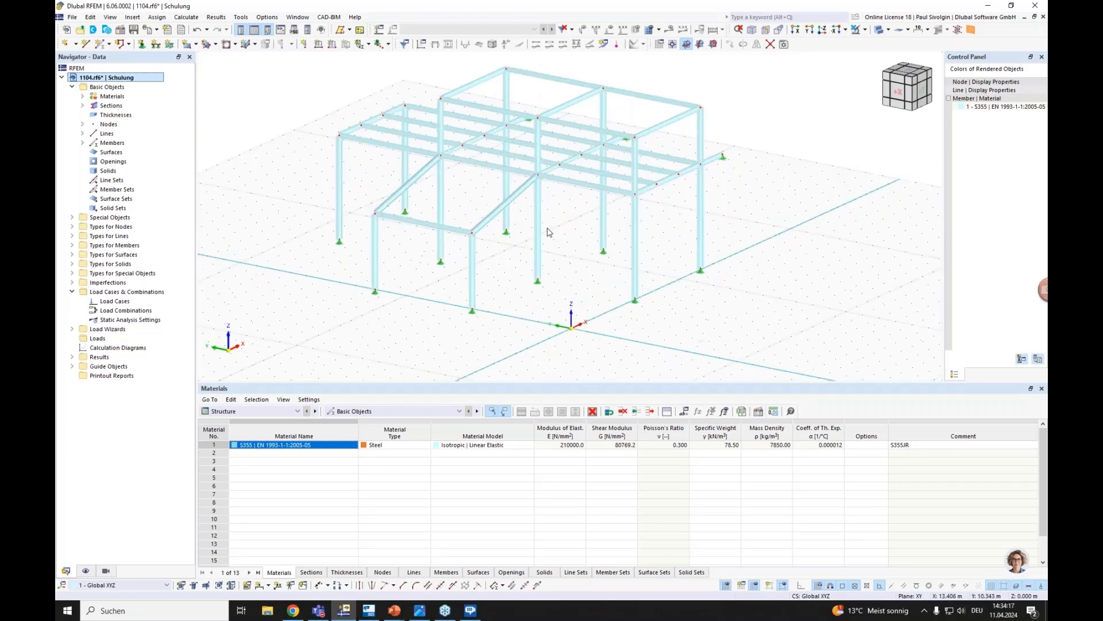
scroll(548, 232, down, 2)
click(86, 571)
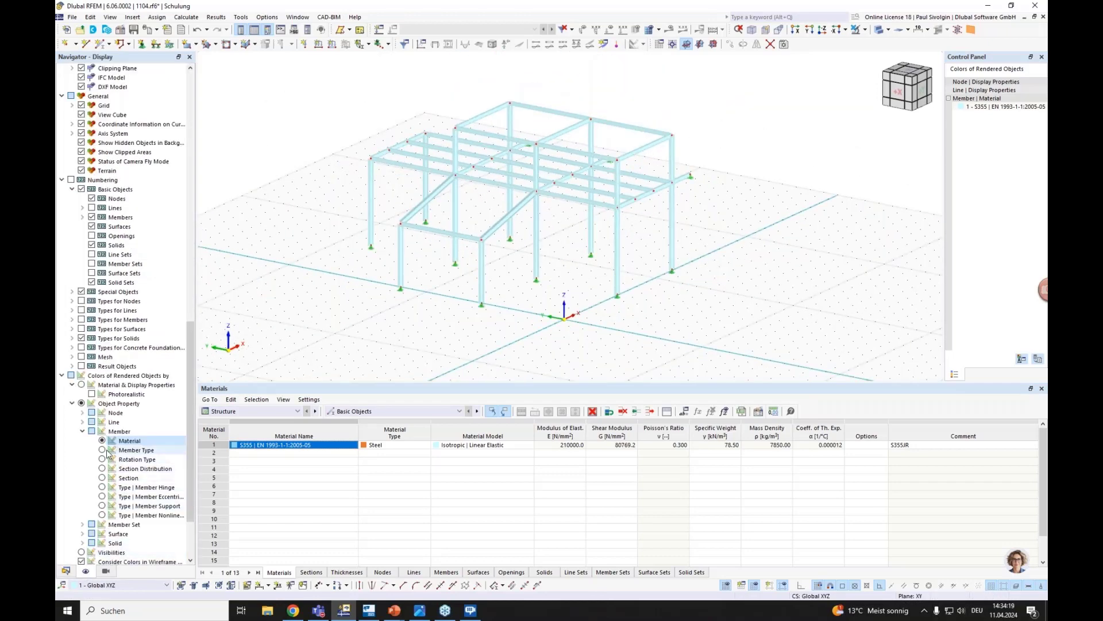
click(104, 451)
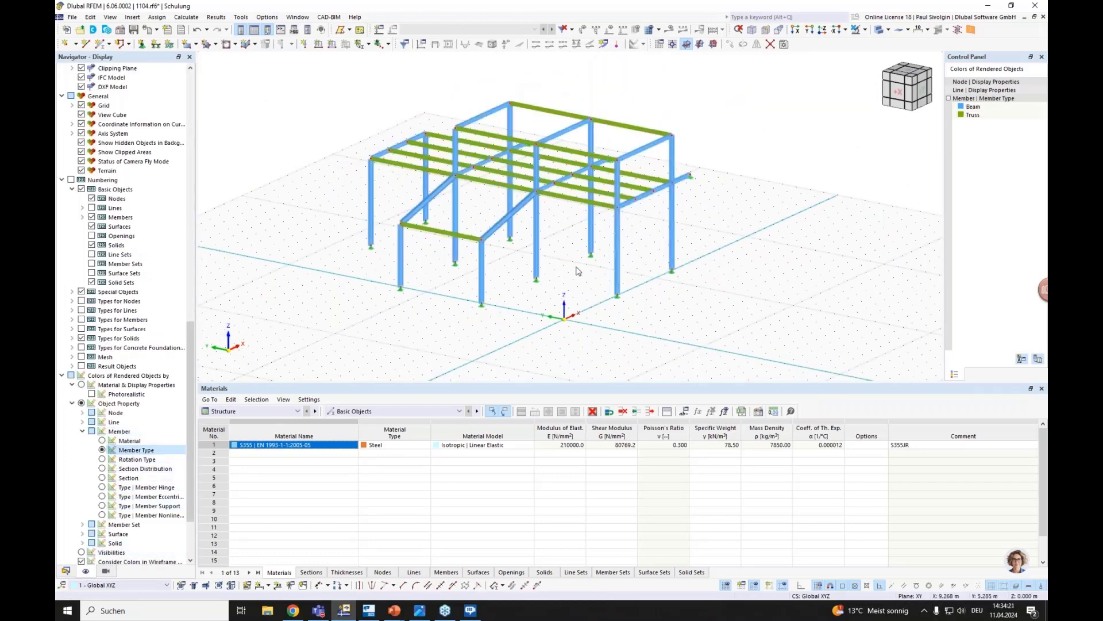
middle_drag(562, 147, 562, 174)
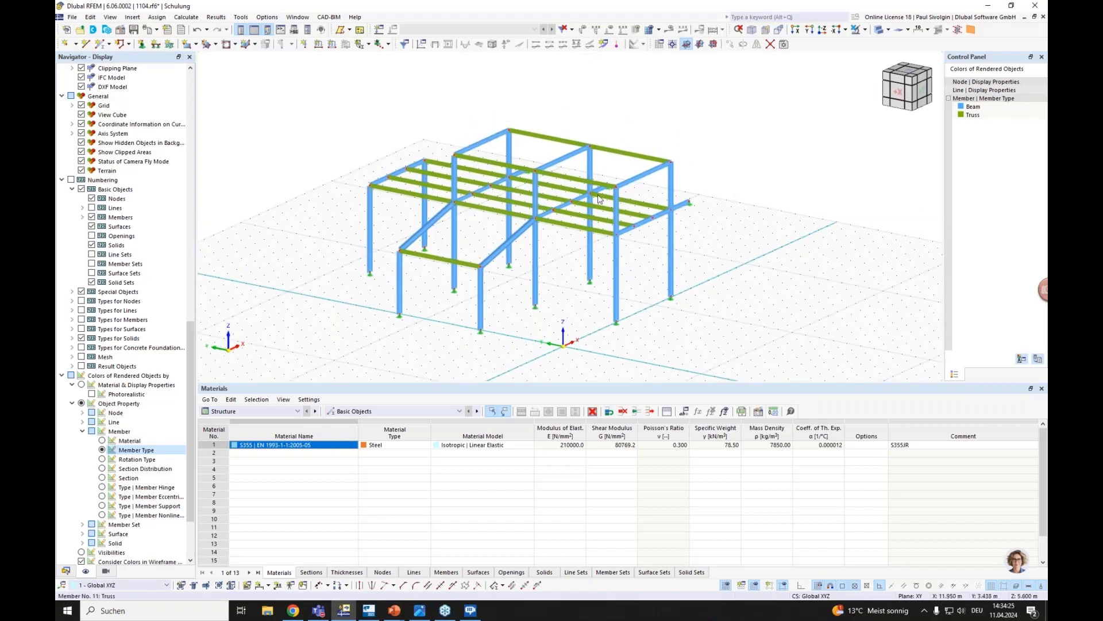
- Start a new single member and set its member type to Tension
click(100, 45)
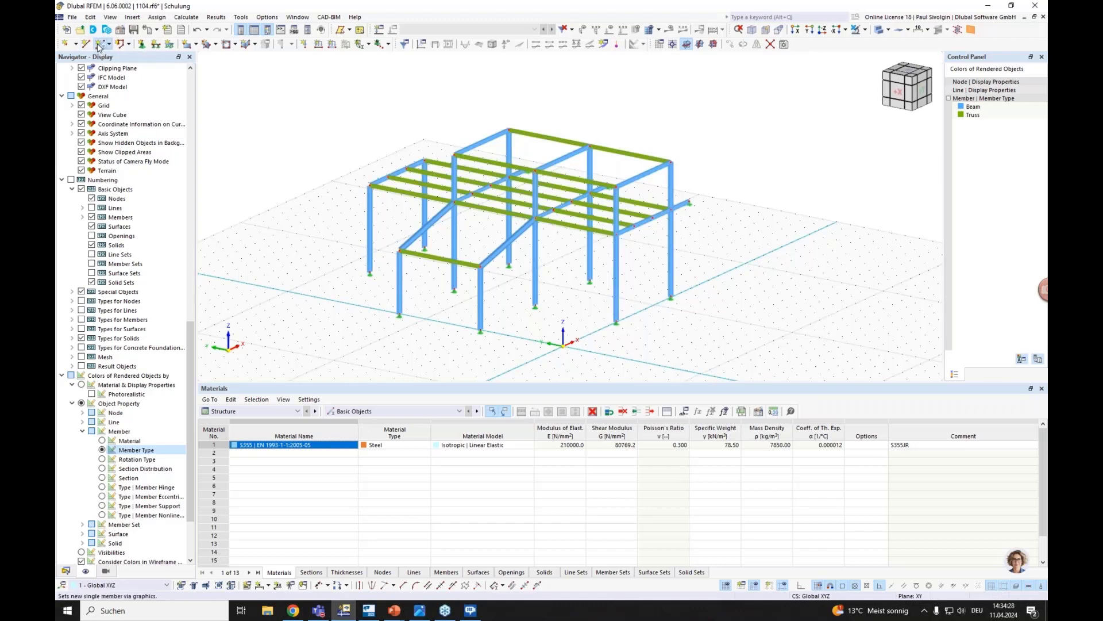
click(420, 193)
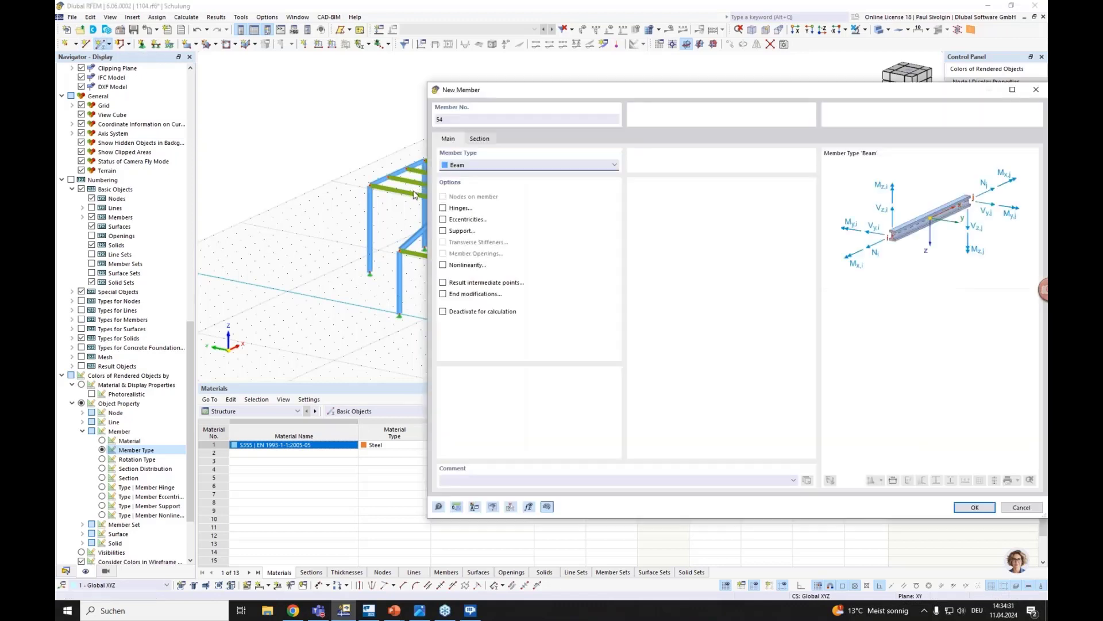
click(470, 166)
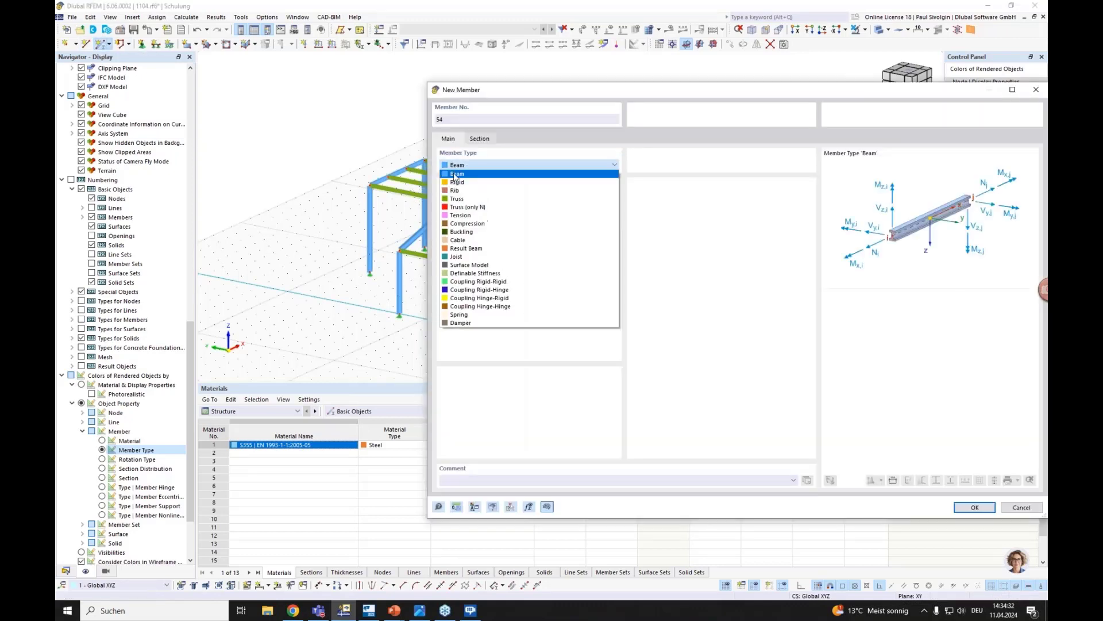
click(462, 216)
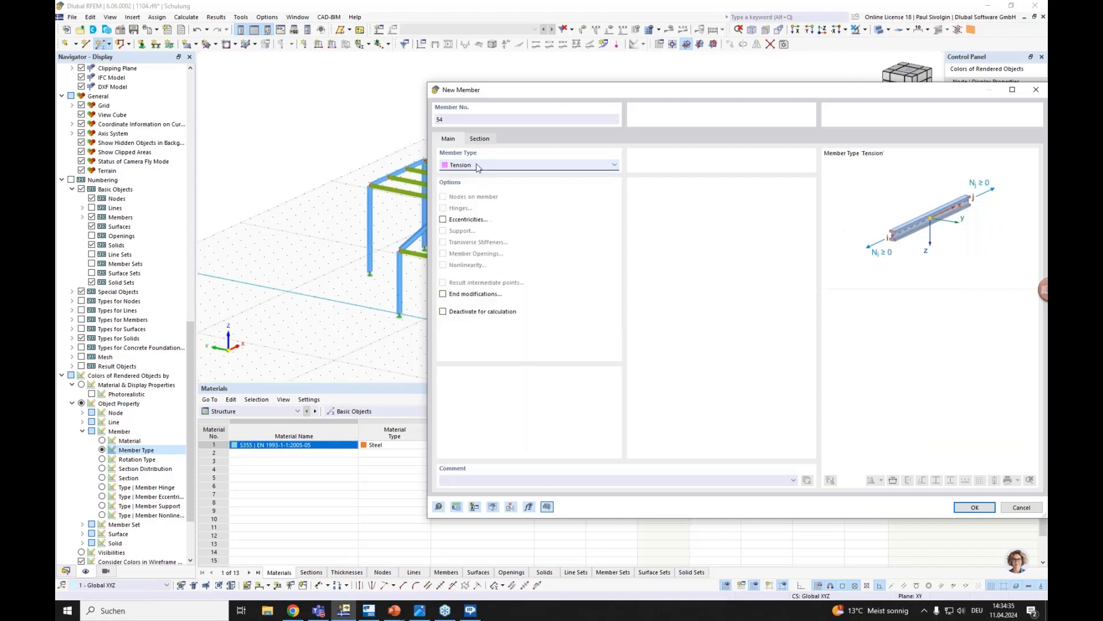
- Assign the tension member the round bar section R 20 from the standardized steel library and confirm the member definition
click(480, 138)
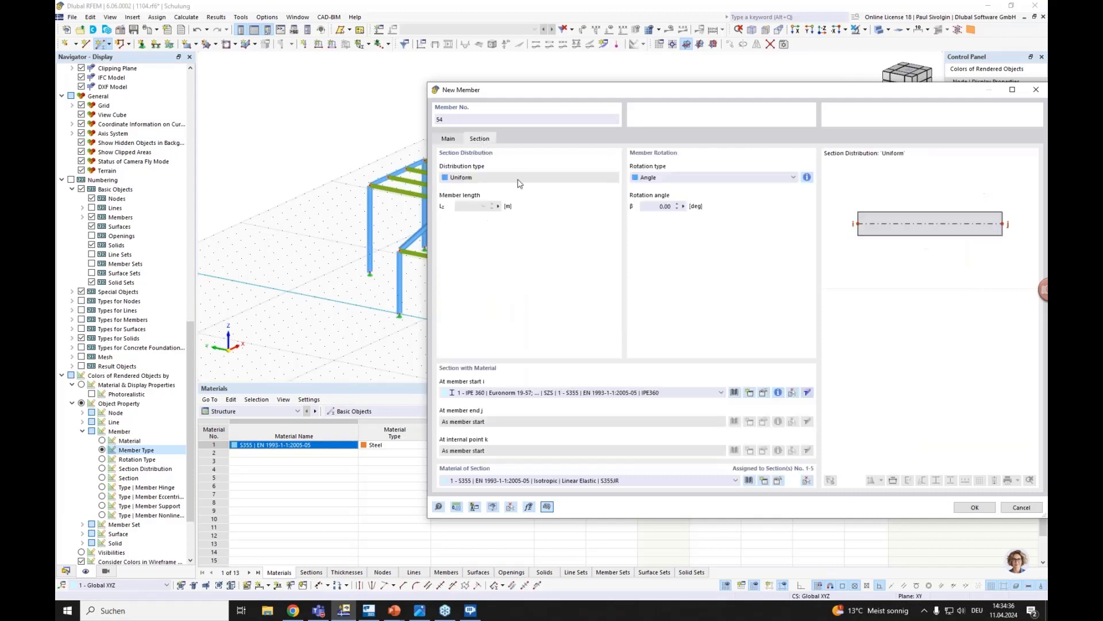
click(735, 393)
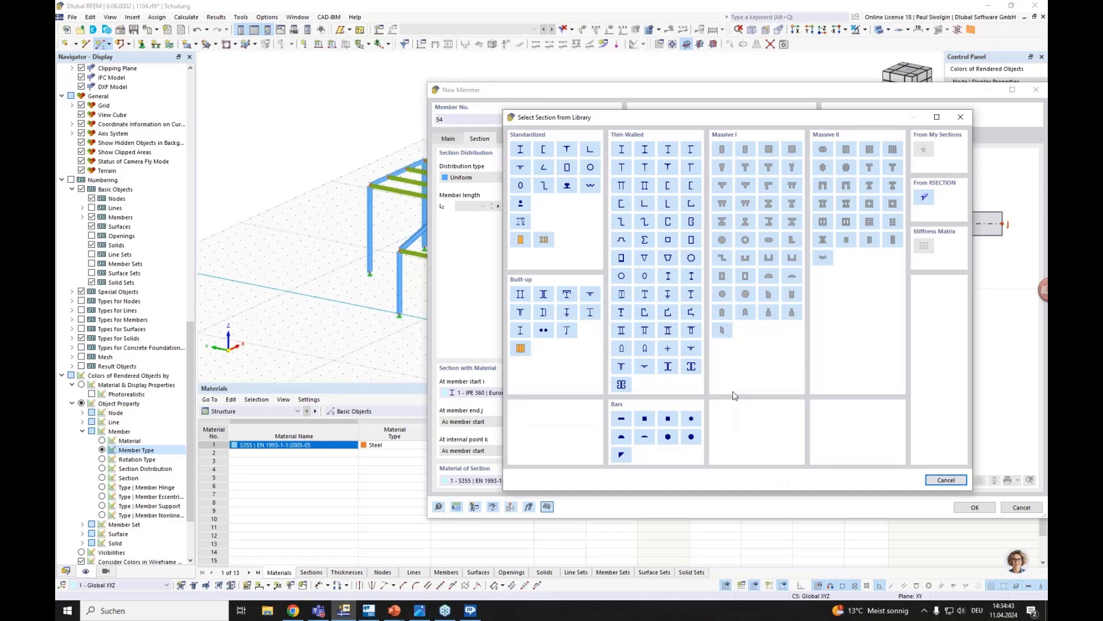
click(520, 204)
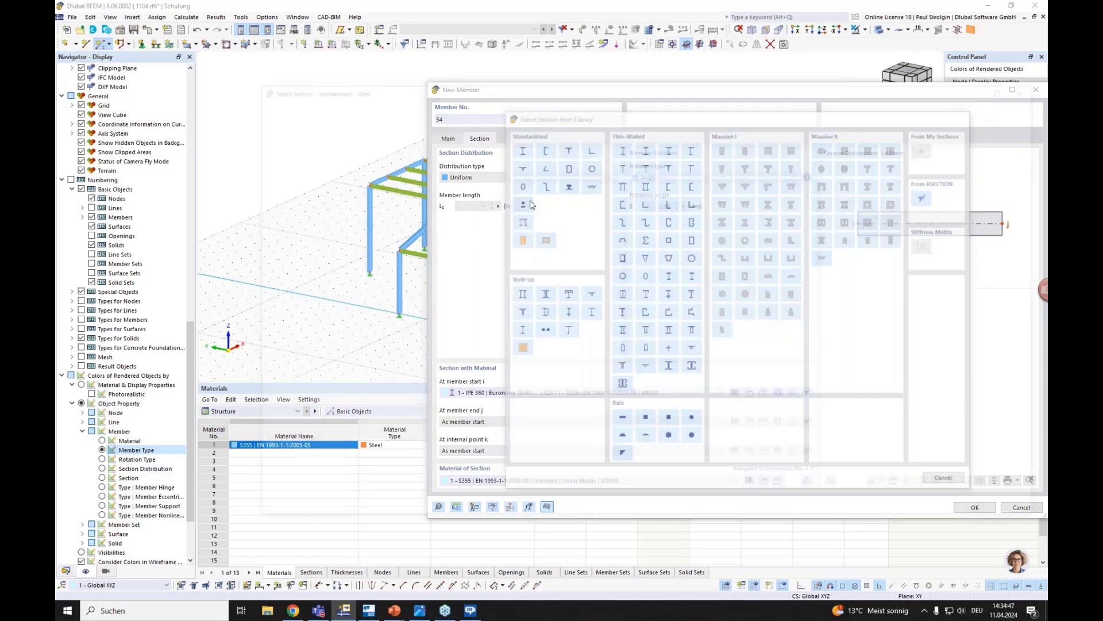
scroll(404, 211, down, 2)
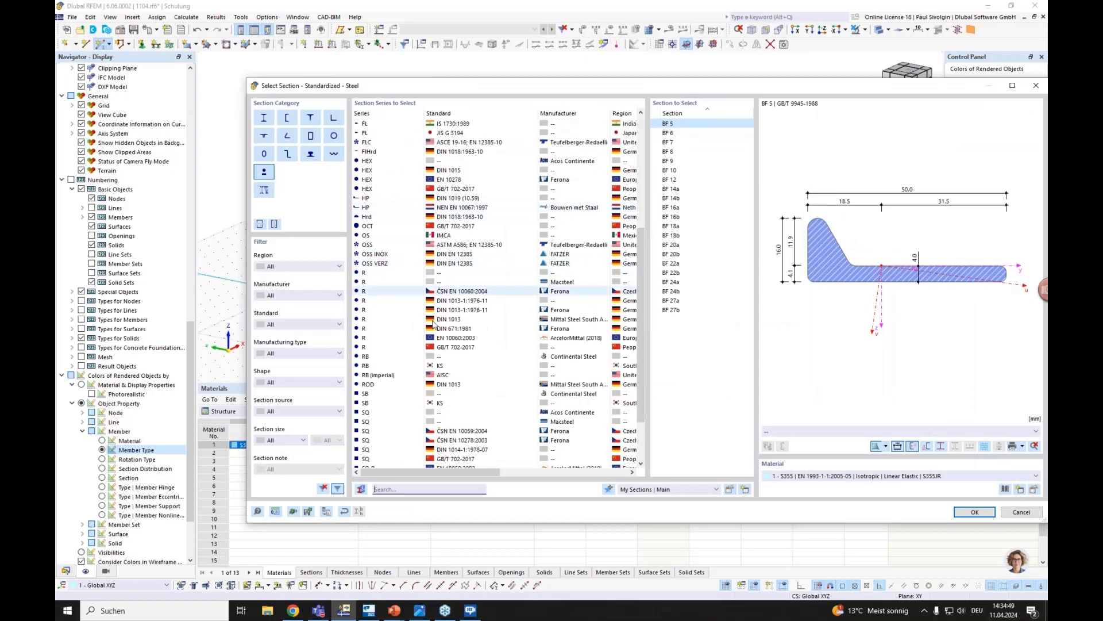
click(403, 274)
click(676, 218)
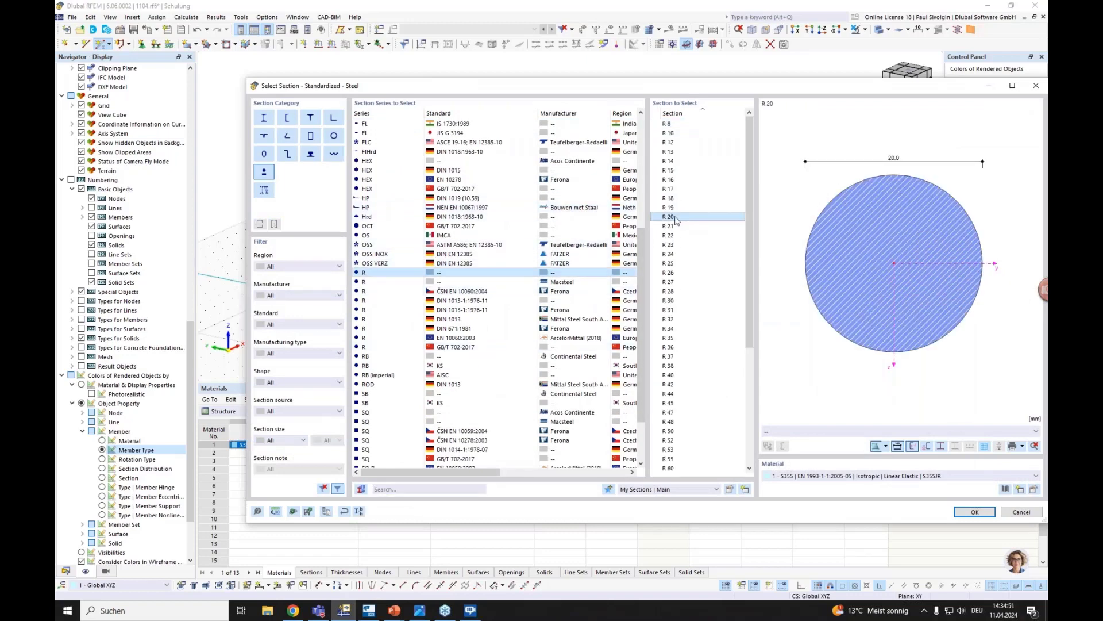
click(975, 512)
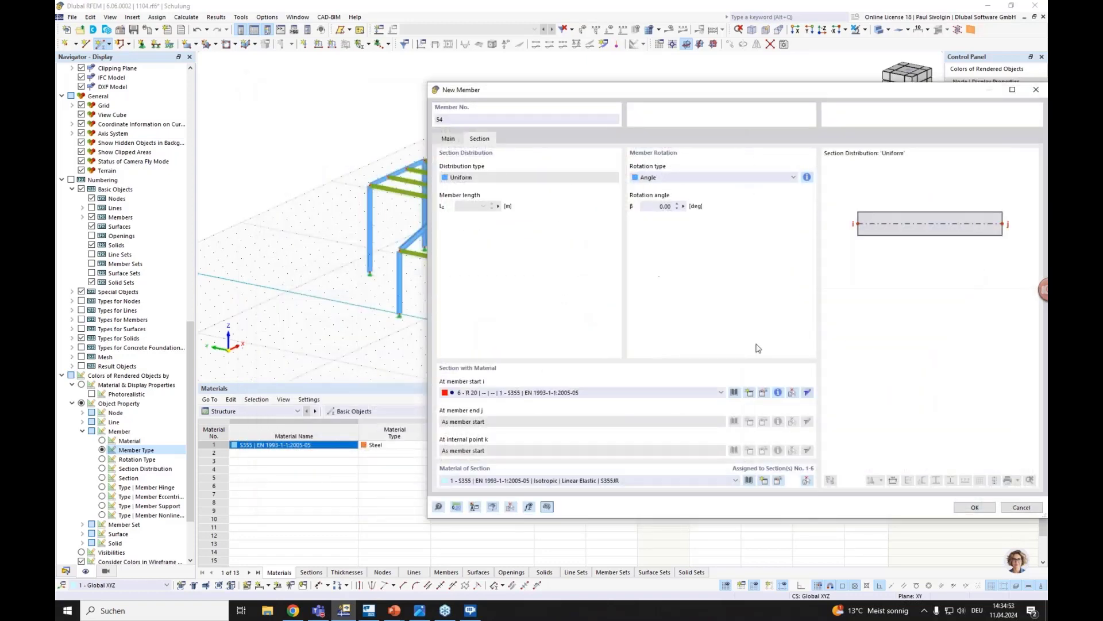
click(974, 507)
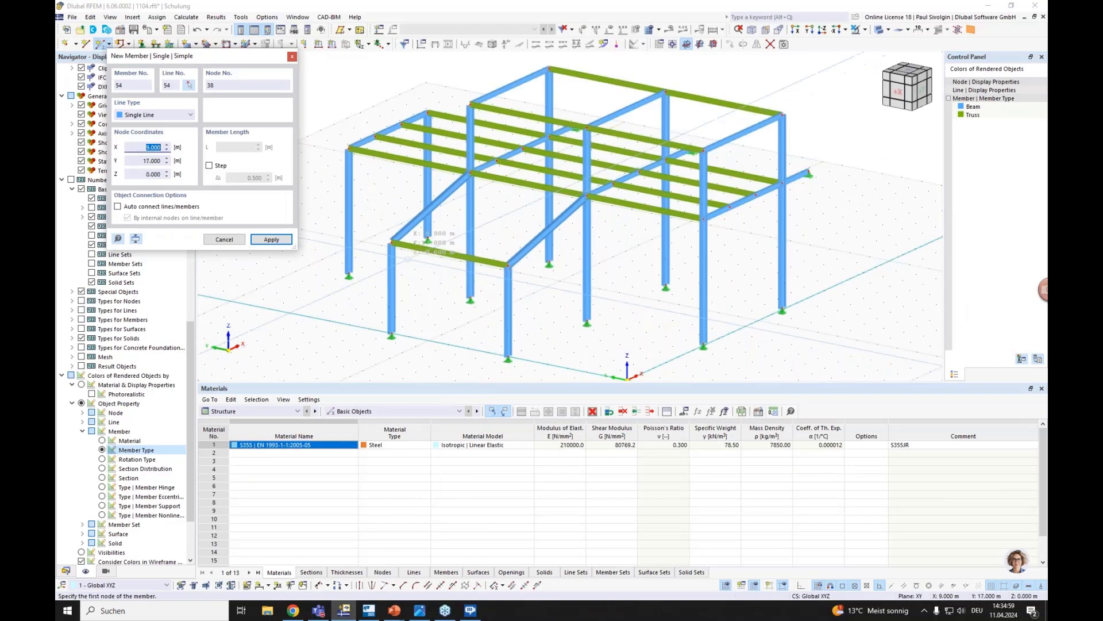
- Place crossed tension members between the corner nodes of the low front wall bay and of the sloped bay behind it
click(502, 268)
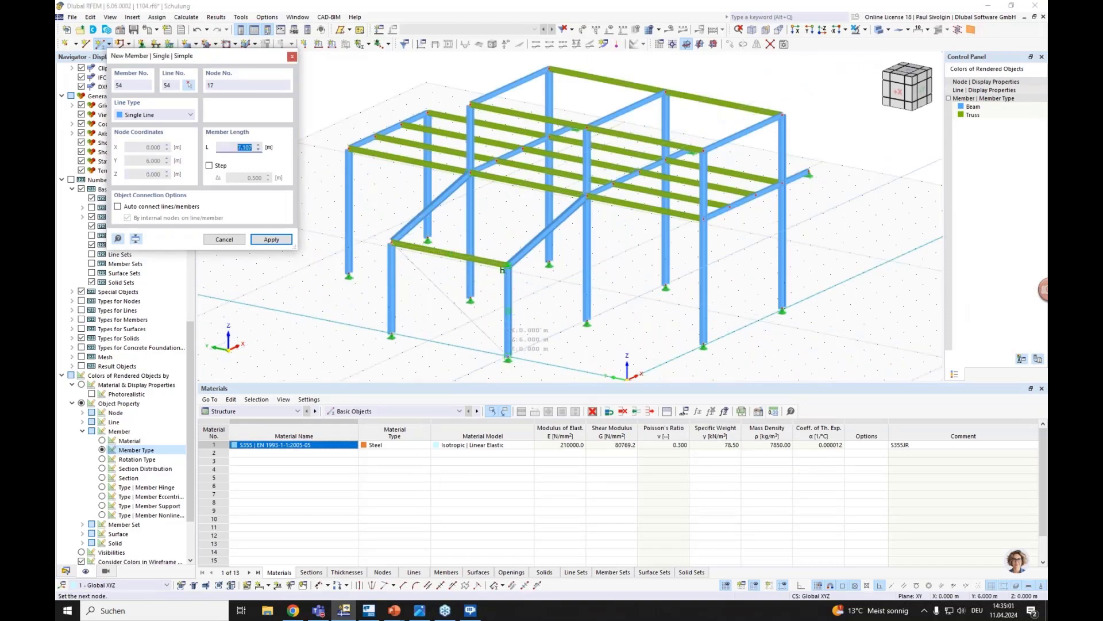
click(508, 356)
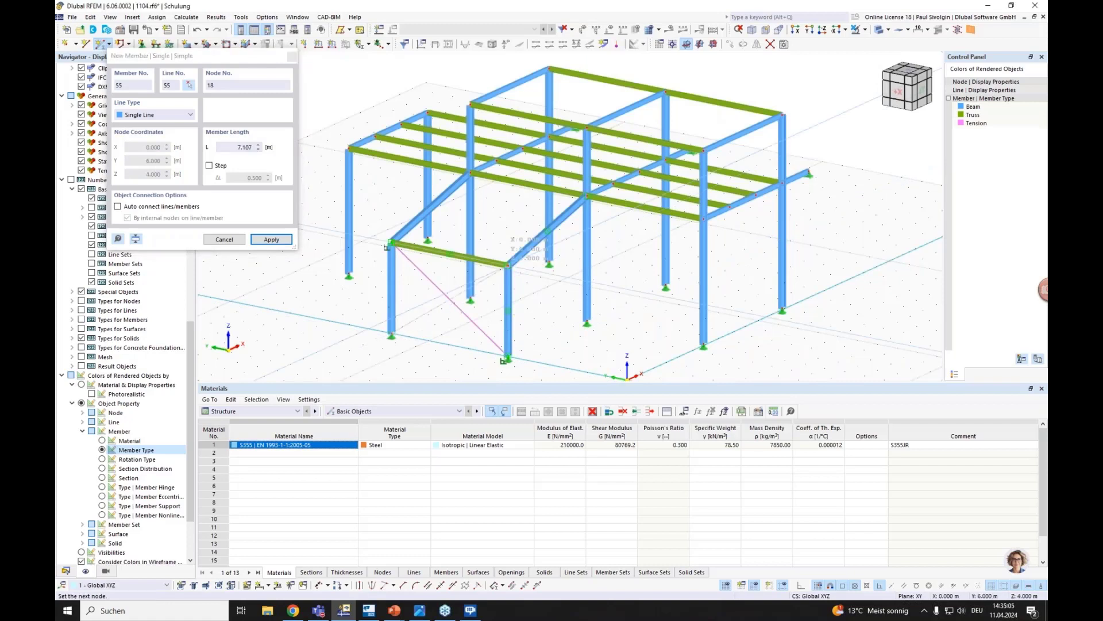
click(470, 172)
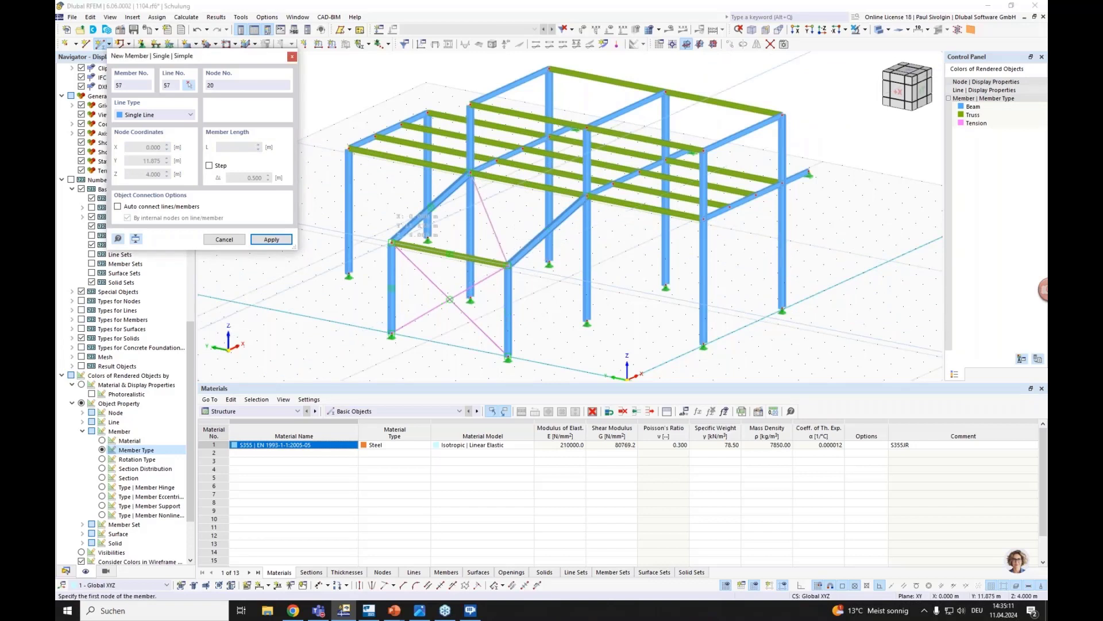
click(506, 264)
click(587, 196)
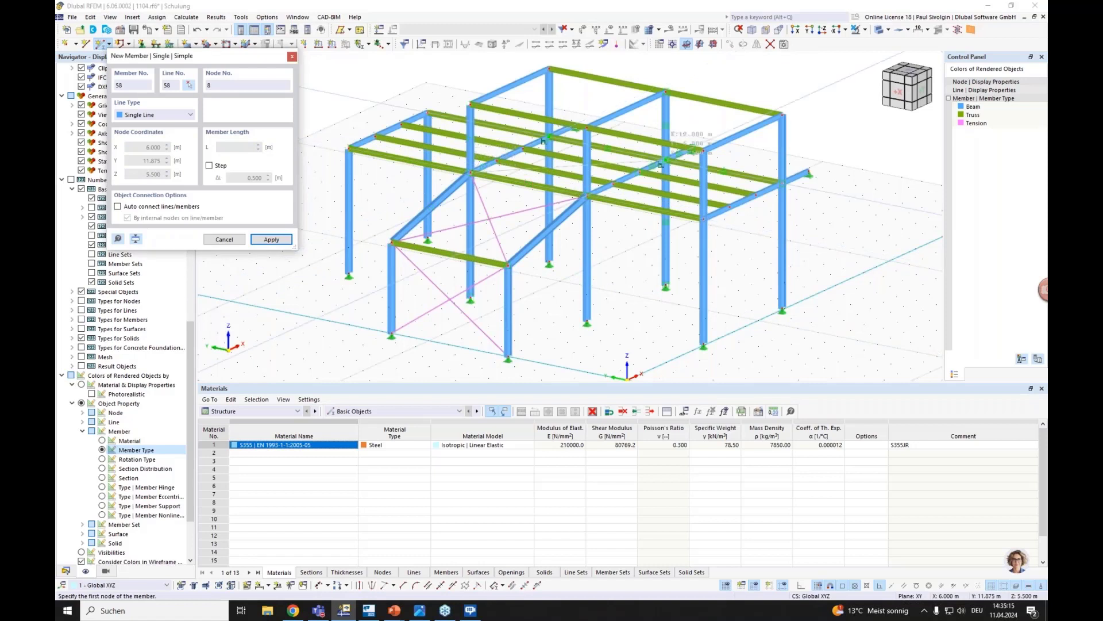
- Place crossed tension members between the corner nodes of the next bay behind the sloped beams
click(471, 173)
click(586, 195)
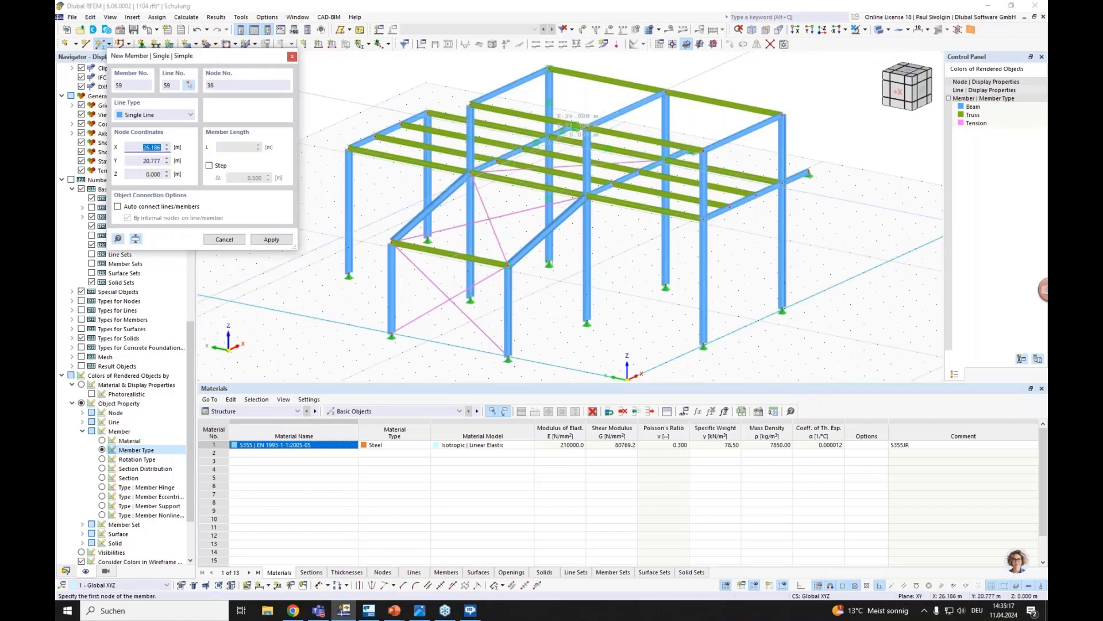
- Add the second tension diagonal across the inner roof bay and one wall diagonal from the roof corner down to the opposite column base
click(550, 137)
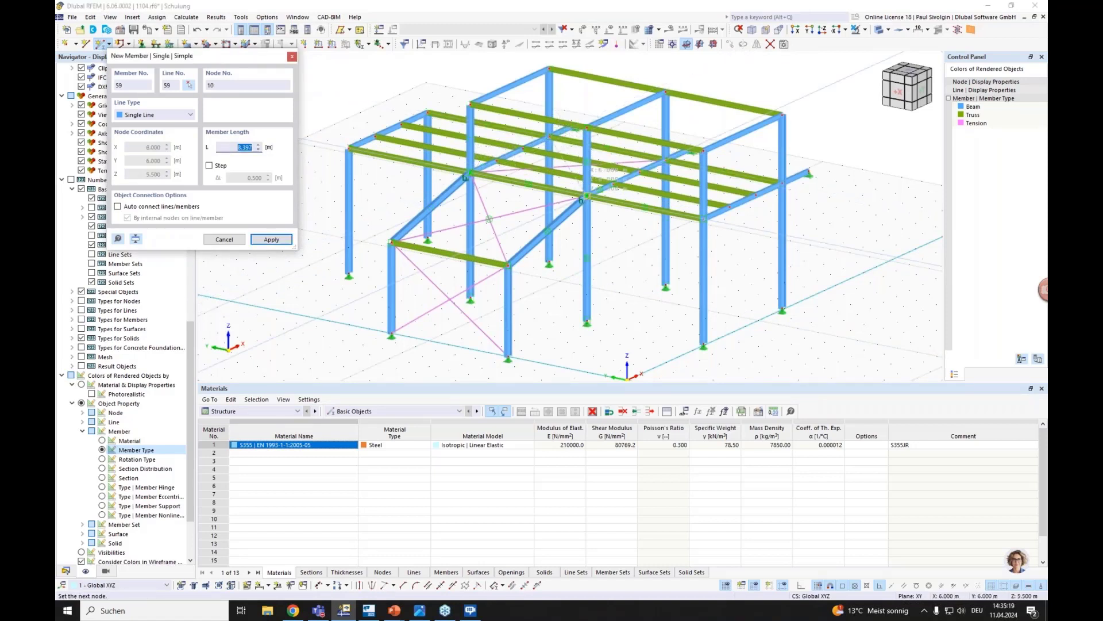
click(587, 196)
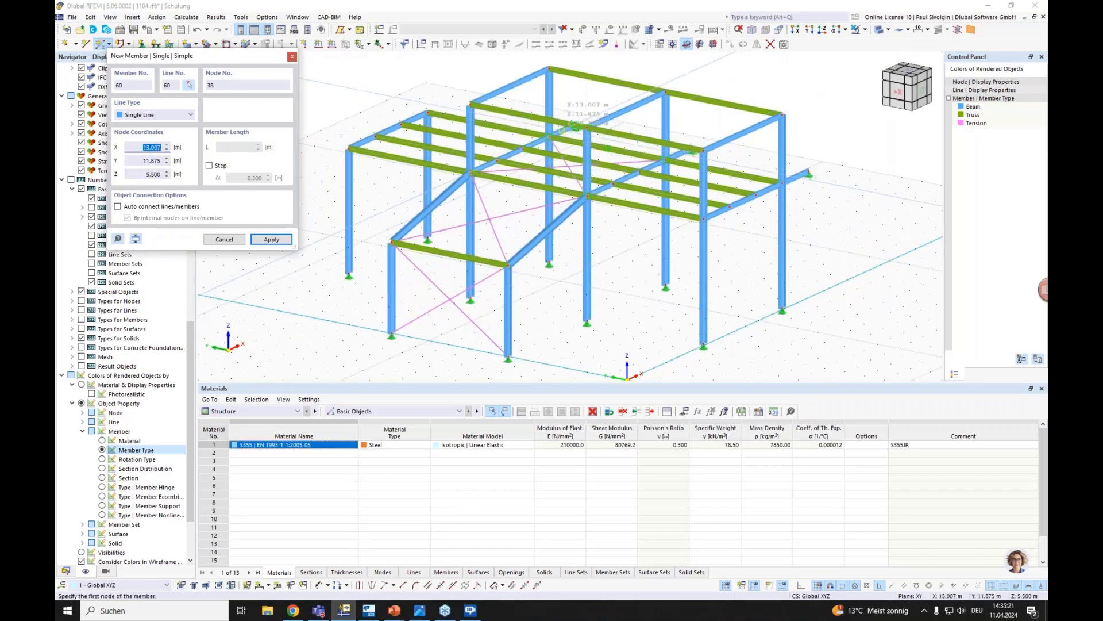
click(665, 286)
click(665, 286)
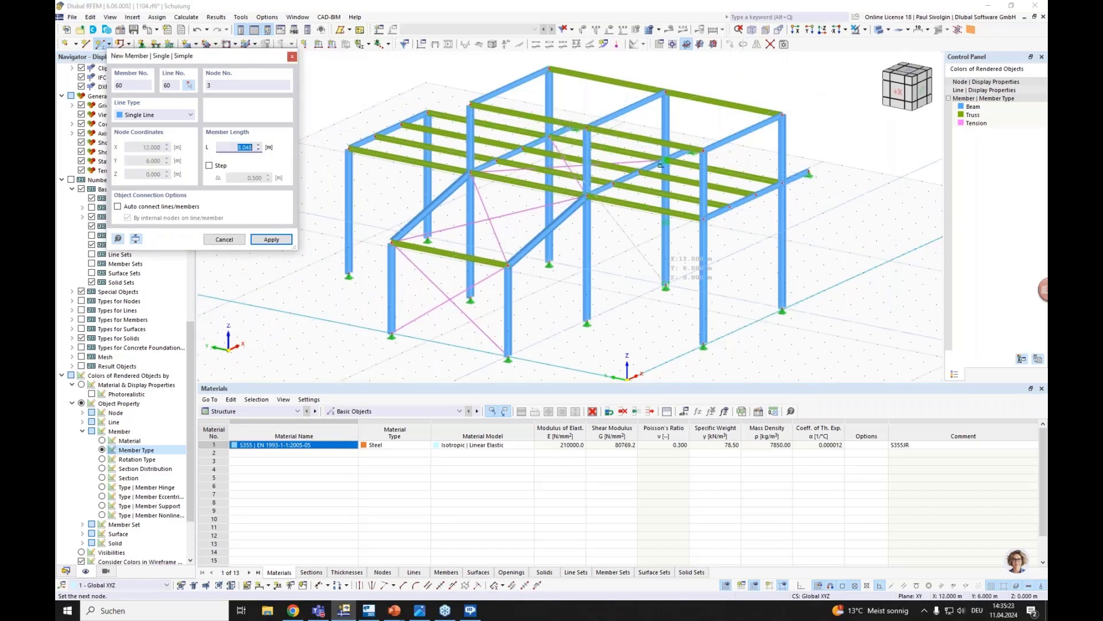
click(666, 285)
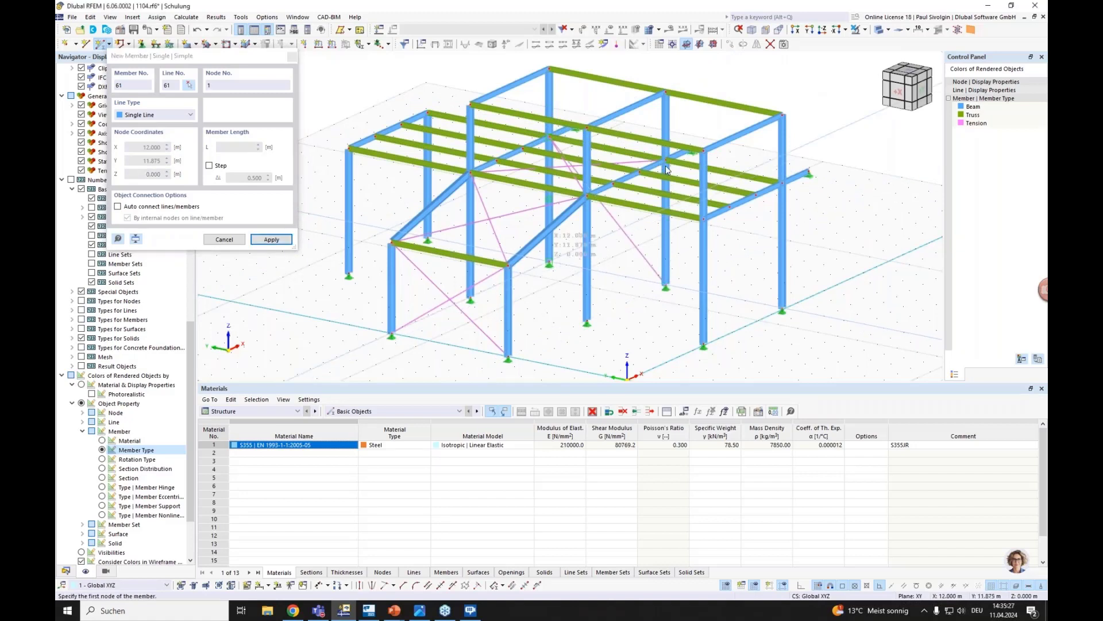
- Complete the wall bracing cross with the opposing tension diagonal between the same two columns, and save the model
click(666, 170)
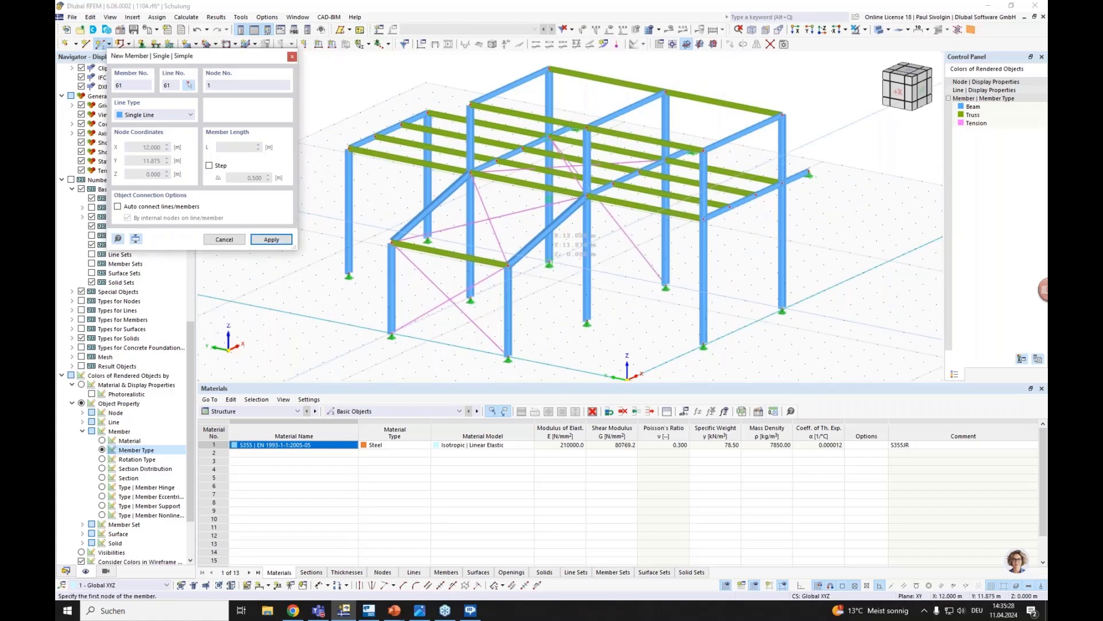
click(660, 255)
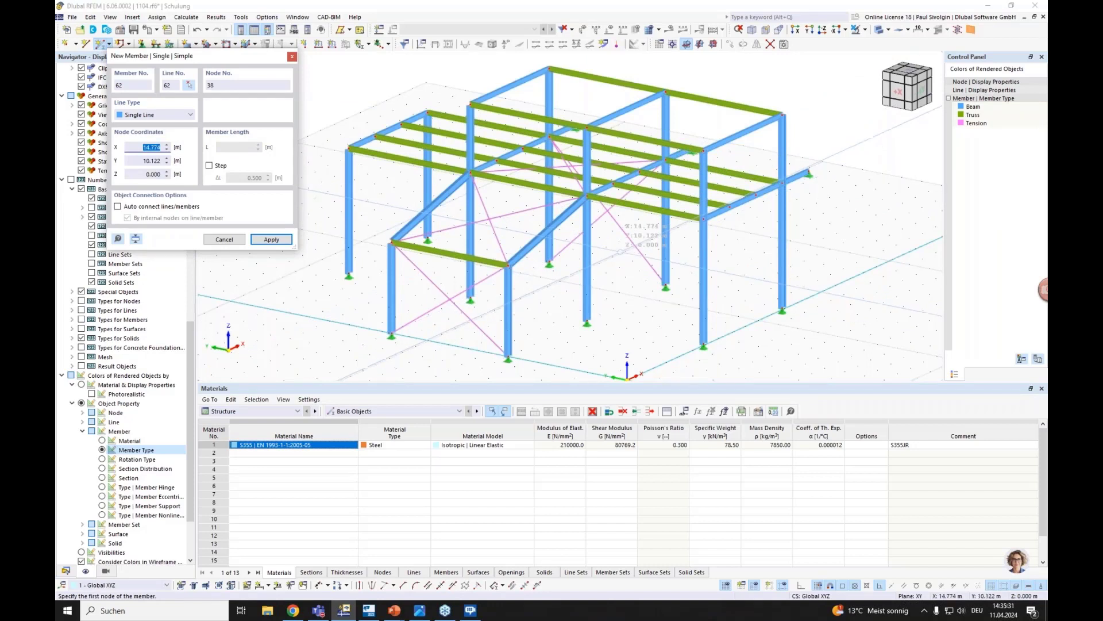
key(Escape)
key(ctrl+s)
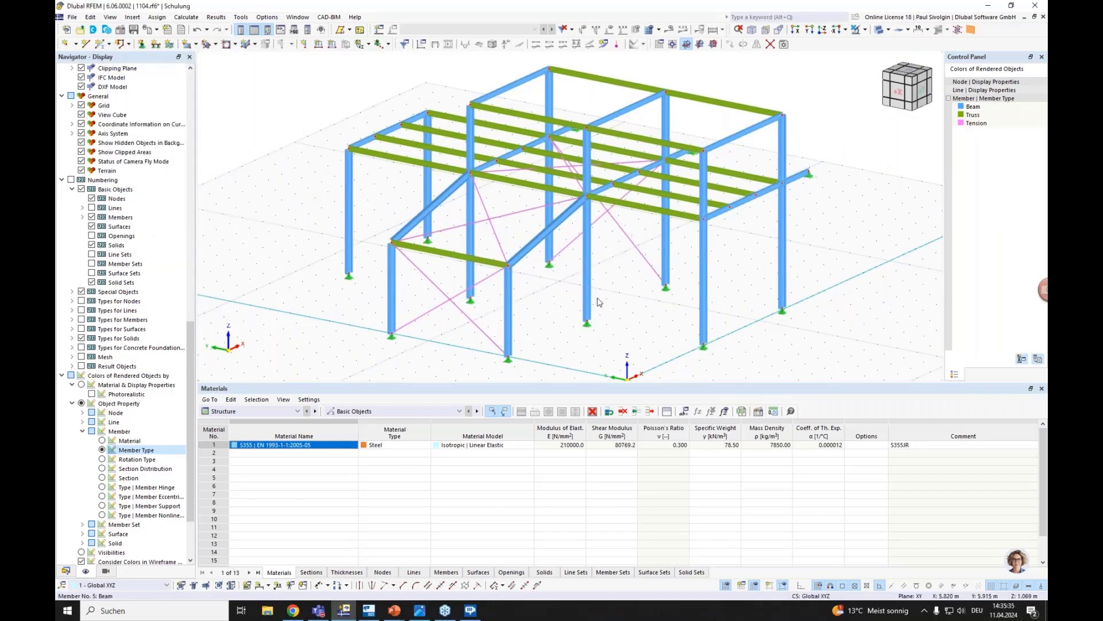
- Activate the Combination wizard and classification option in the model's base data, accepting that the data is saved
ctrl+middle_drag(616, 286, 622, 309)
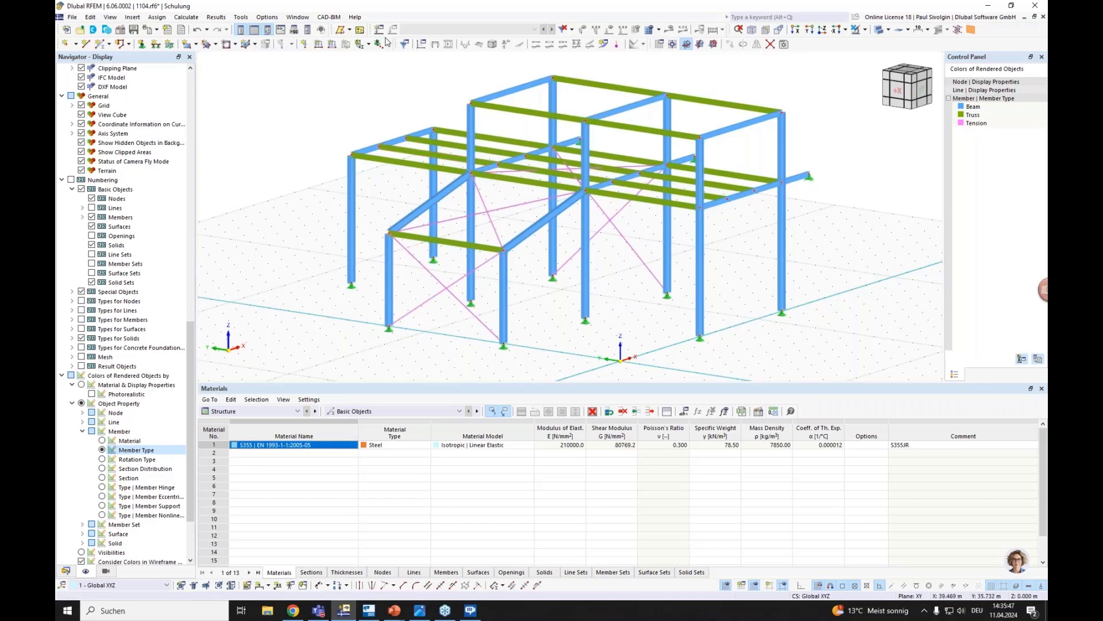
click(120, 30)
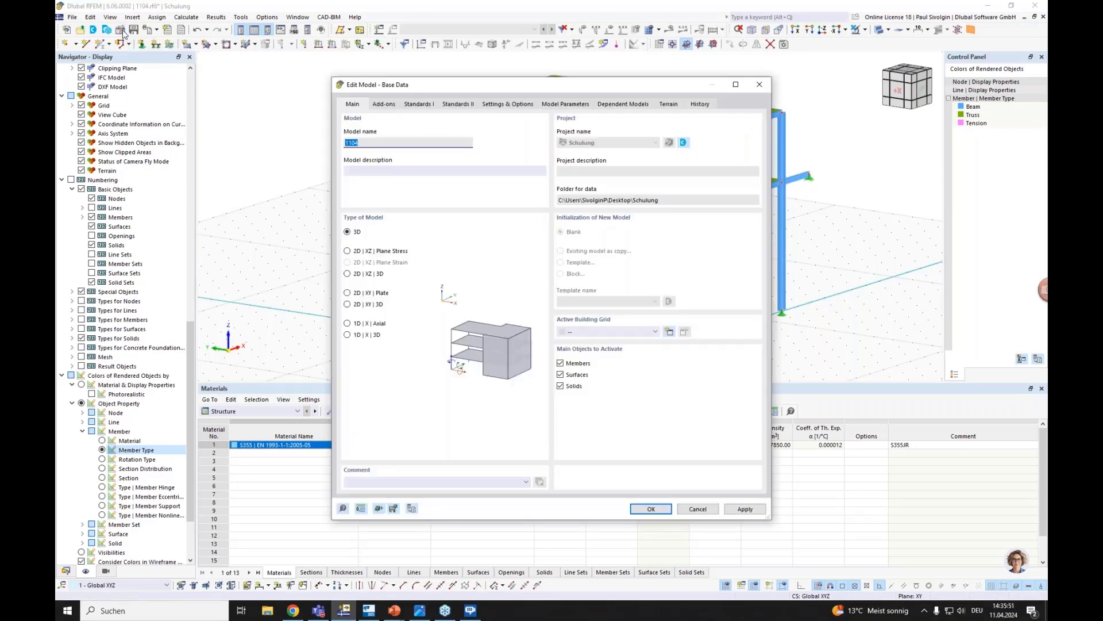
click(417, 106)
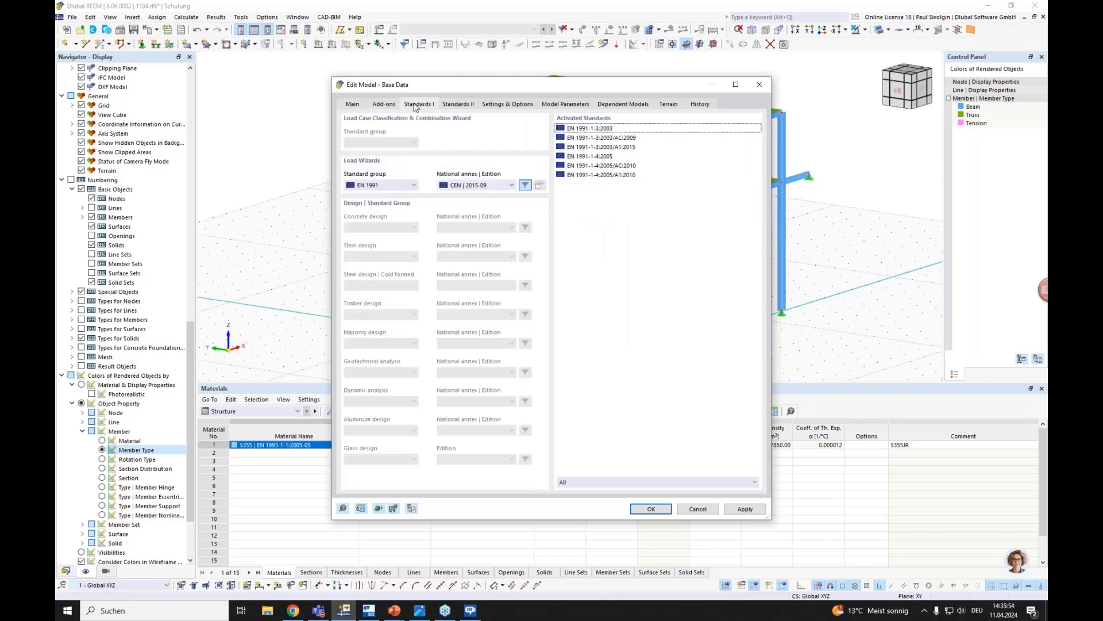
click(455, 106)
click(387, 107)
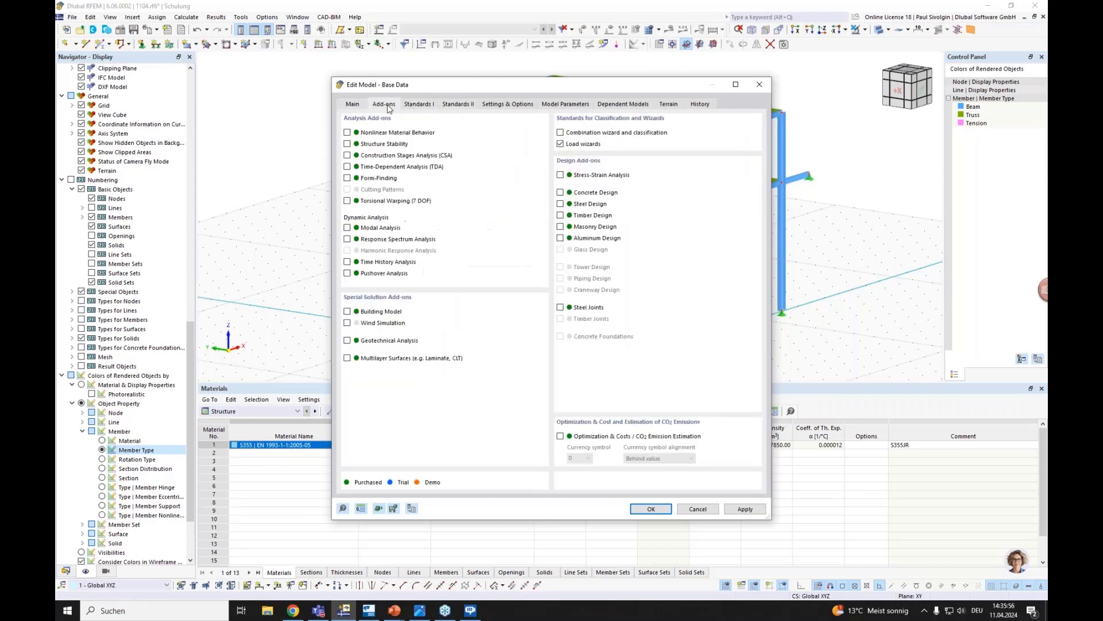
click(601, 135)
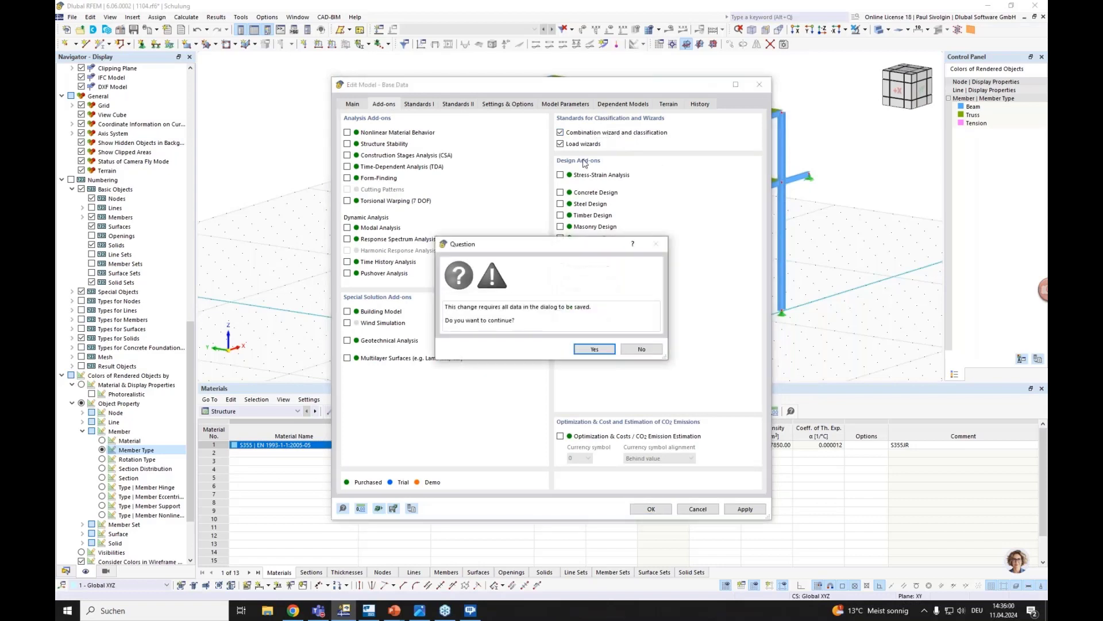
click(595, 349)
click(651, 509)
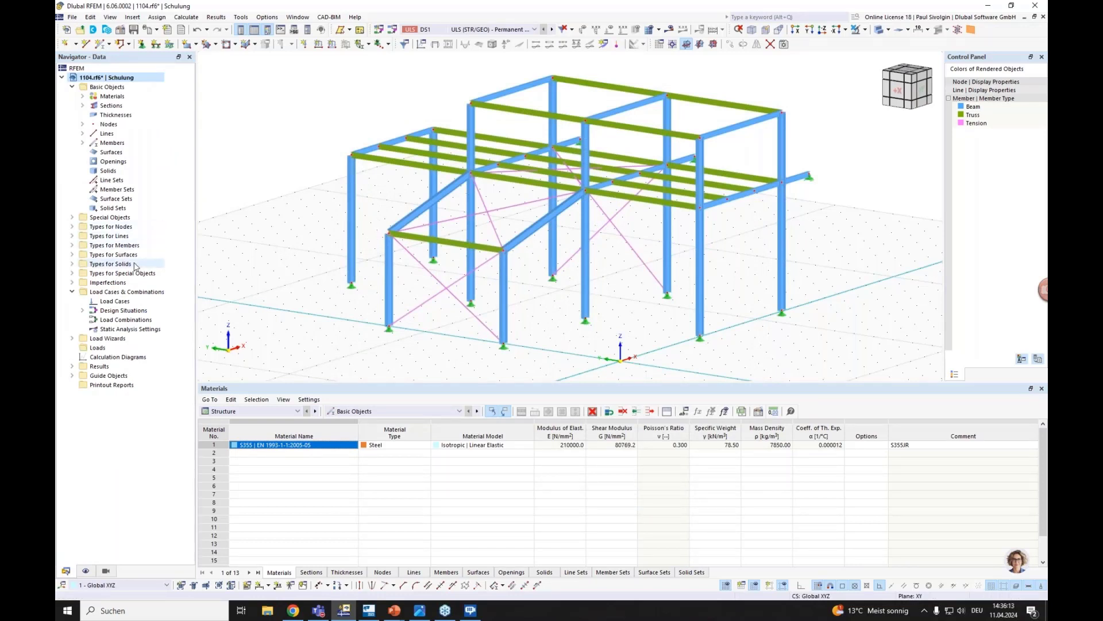
- In the load cases and combinations settings, set the EN 1990 national annex to DIN | 2012-08 and enable the combination wizard
right_click(109, 294)
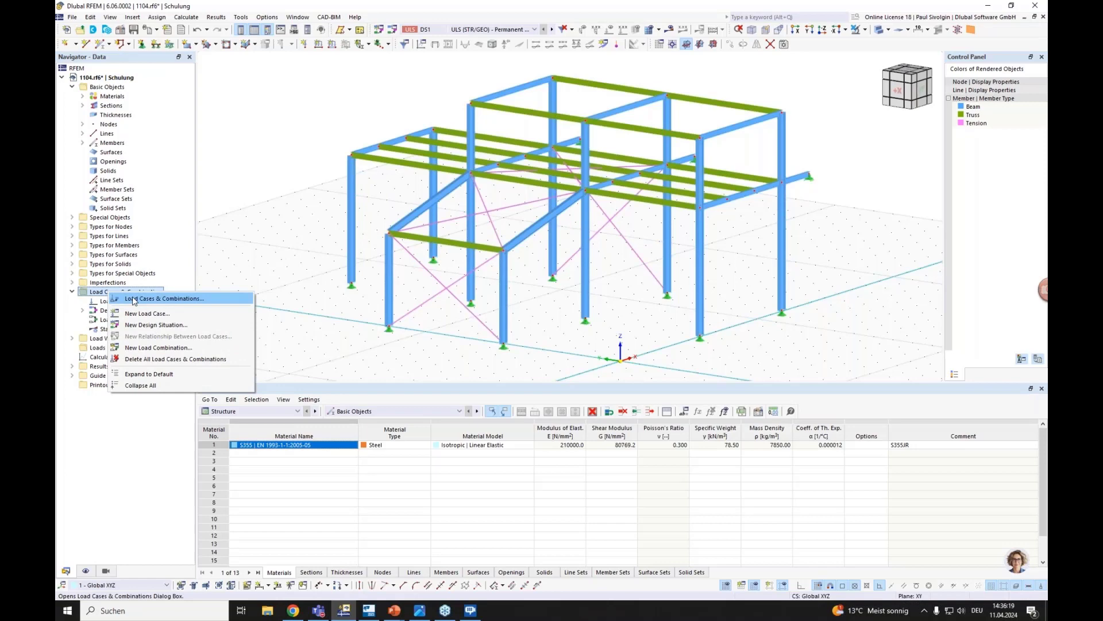
click(134, 299)
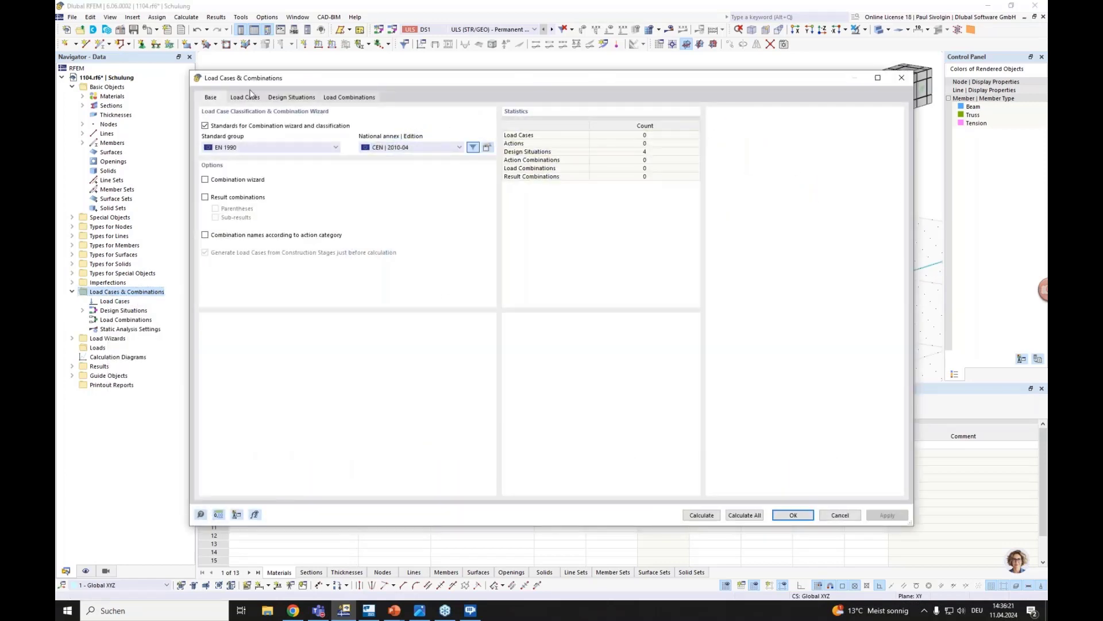
click(412, 148)
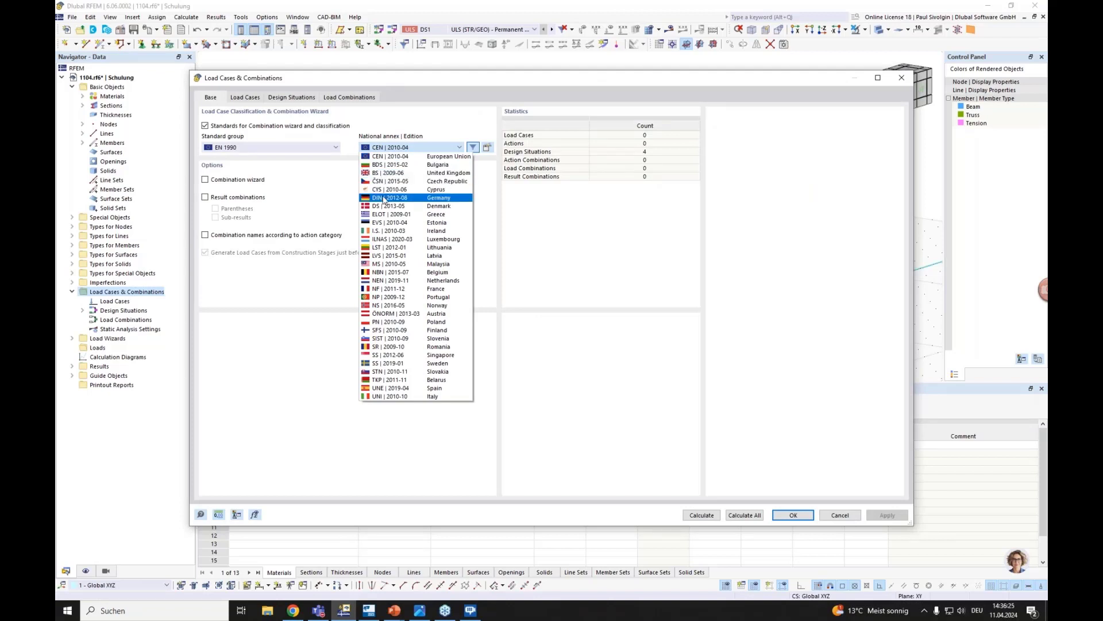
click(384, 199)
click(592, 372)
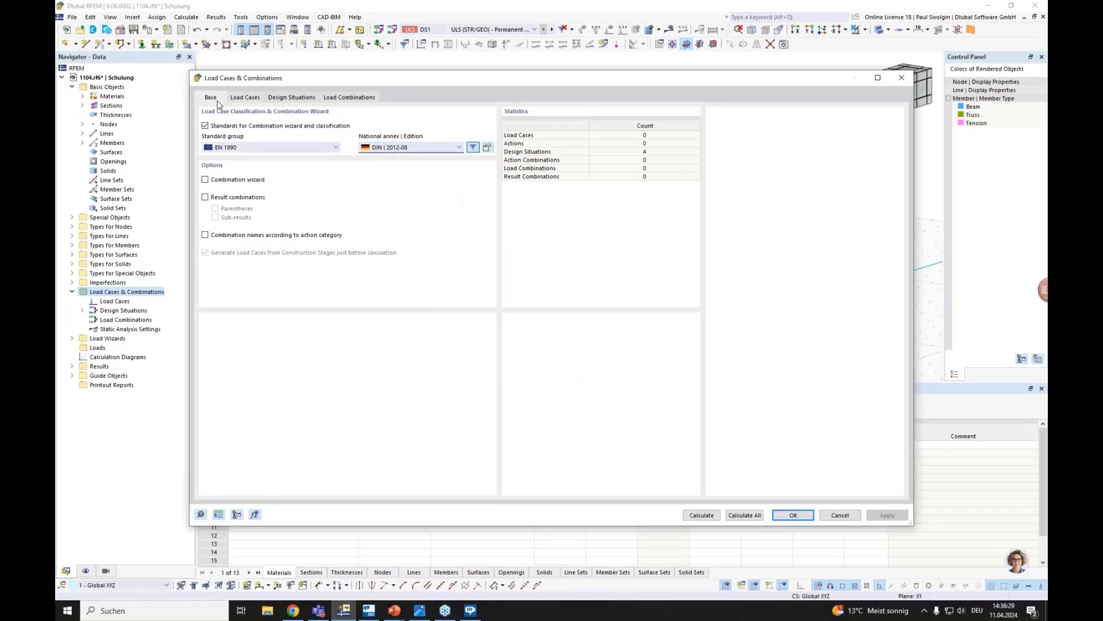
click(205, 180)
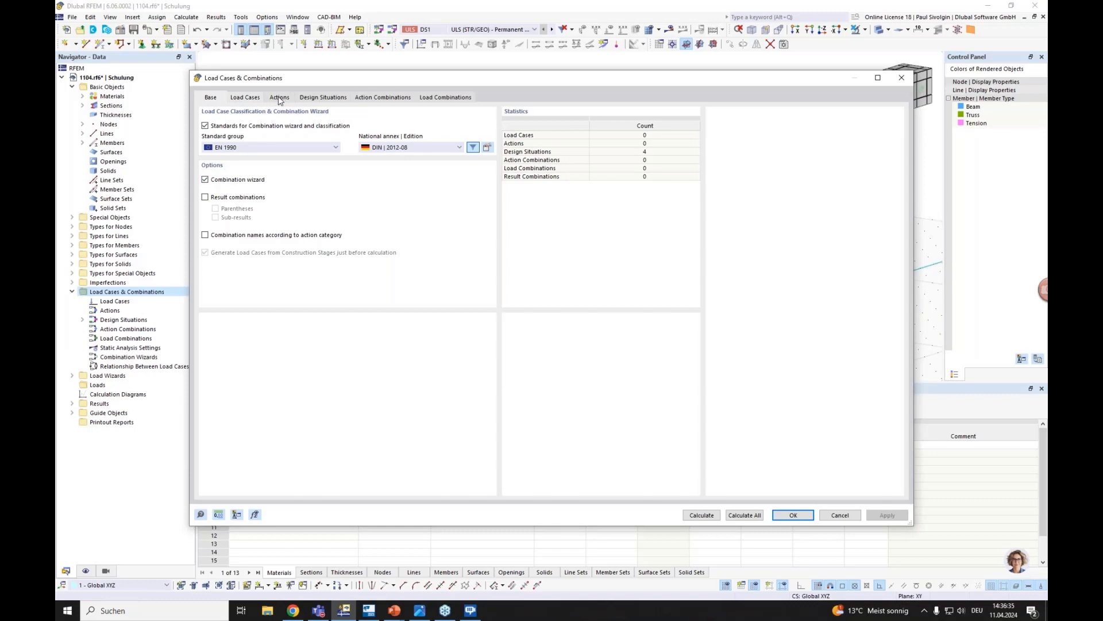
- Create the permanent load case "Self weight" with active self-weight and new Geometrically linear | Newton-Raphson static analysis settings
click(245, 97)
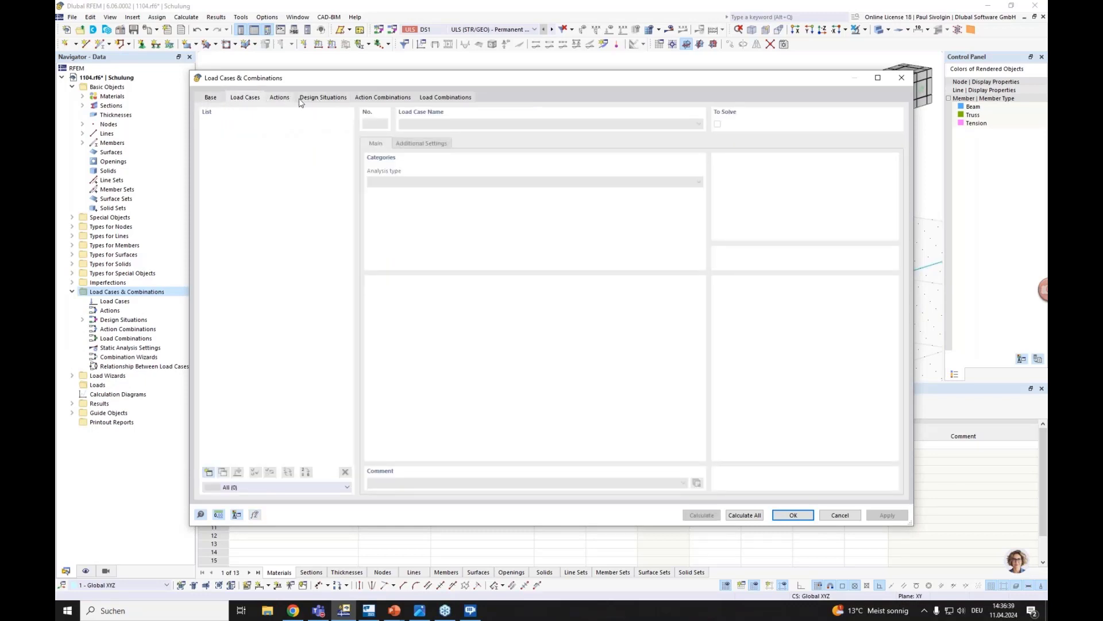
click(280, 98)
click(246, 98)
click(210, 472)
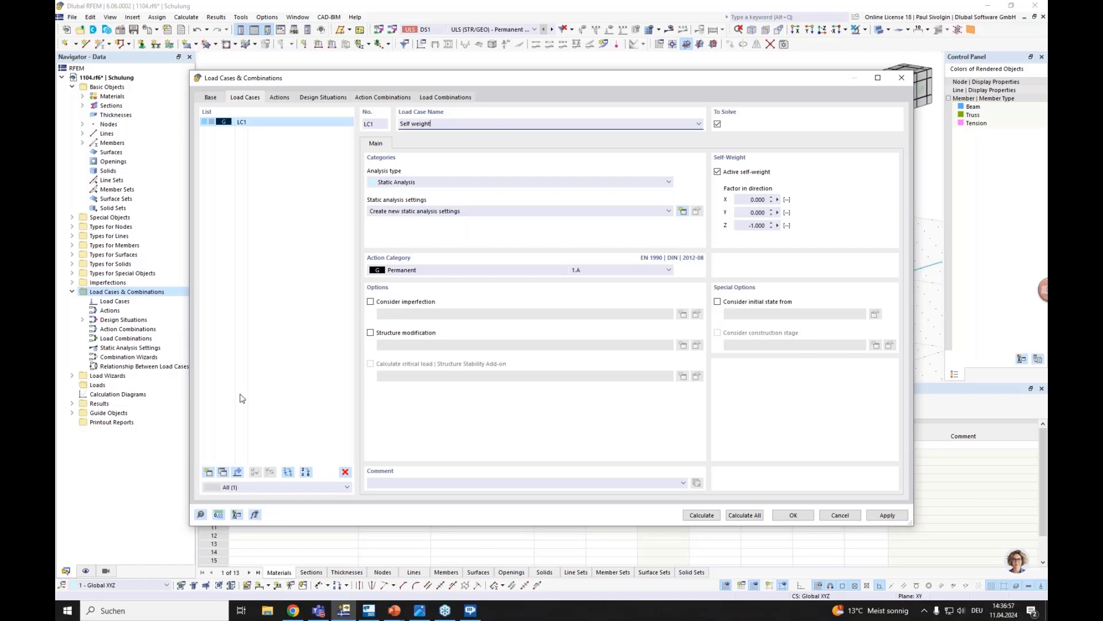
click(210, 473)
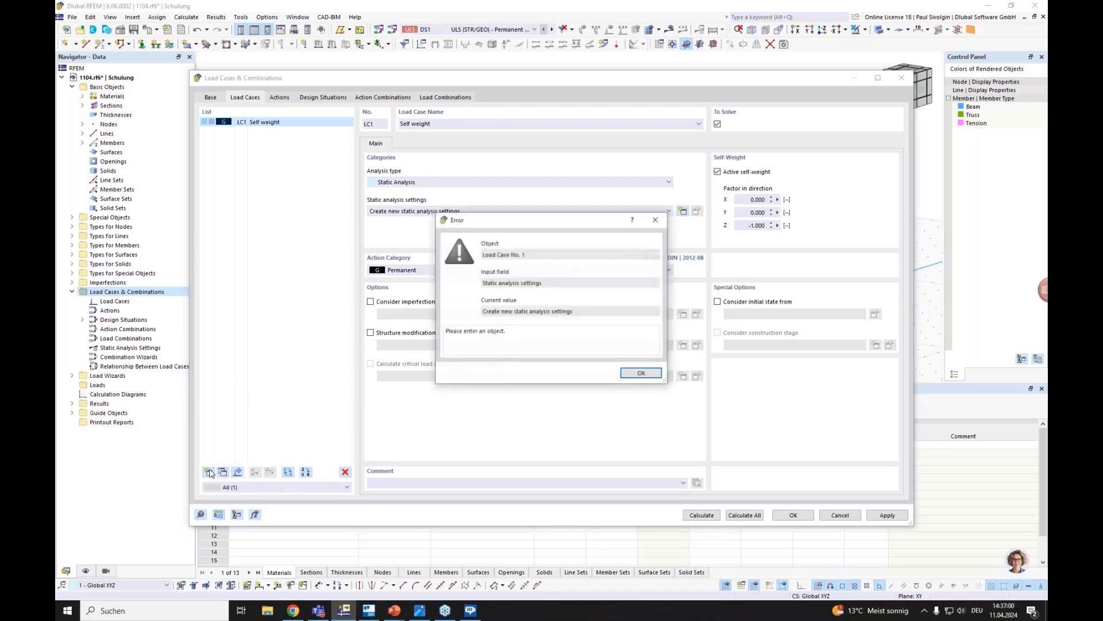
click(641, 371)
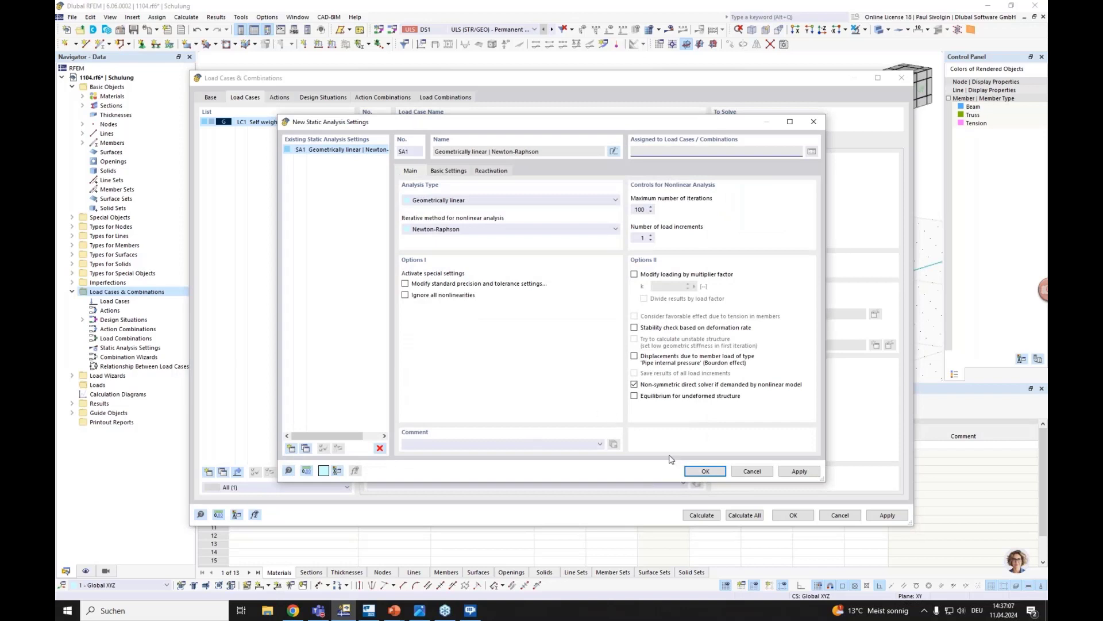
click(705, 471)
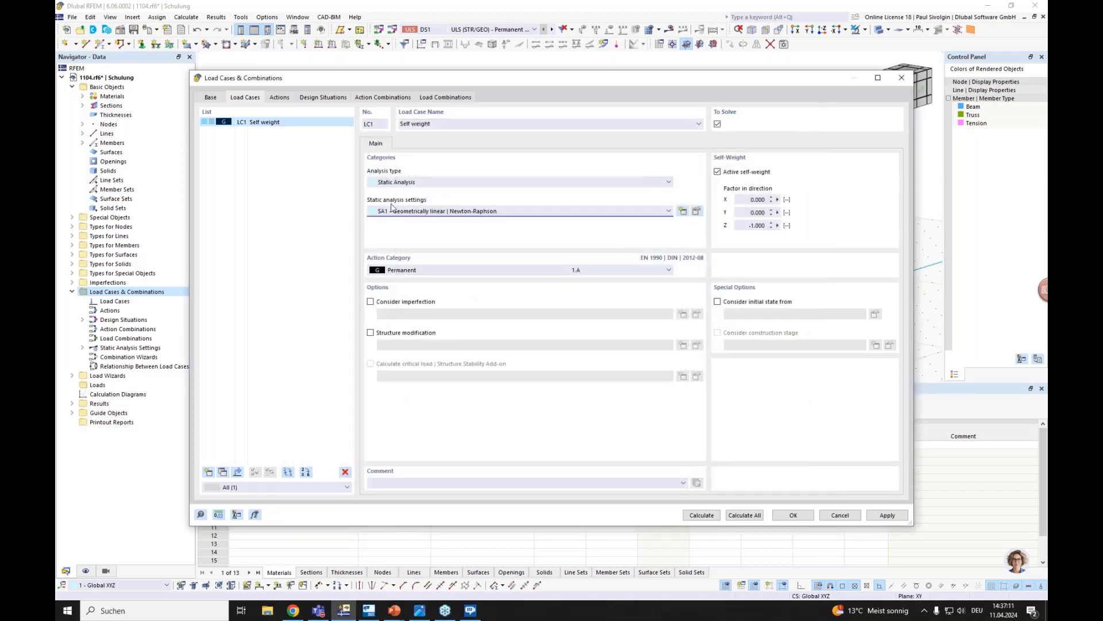
- Add two load cases and define LC2 as "Imposed Load" with the action category "Imposed loads - category E: storage areas"
click(209, 472)
click(209, 471)
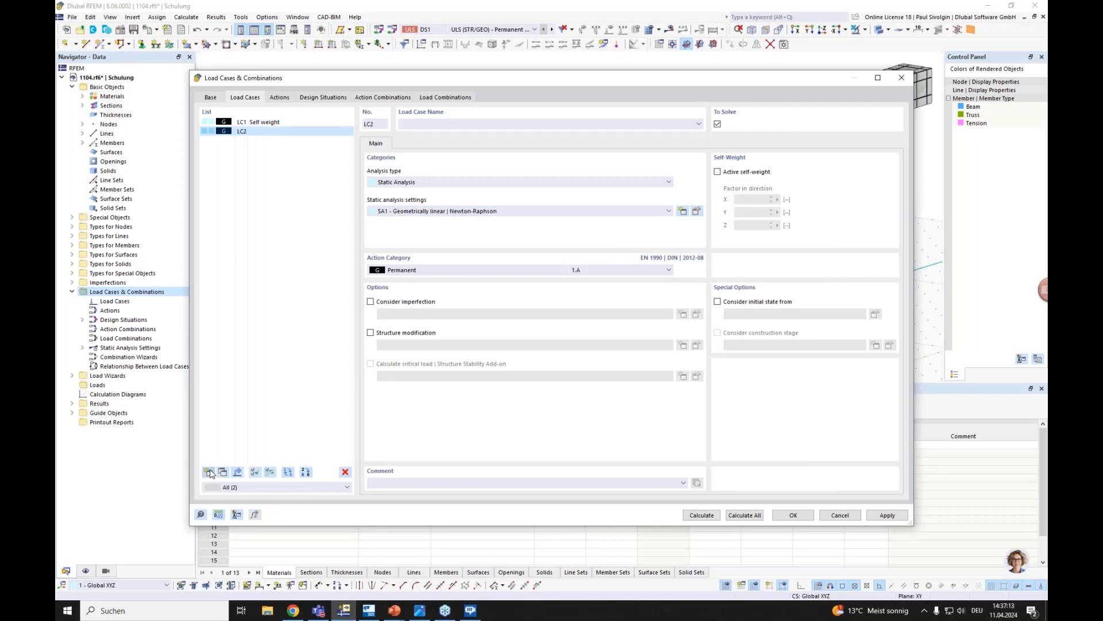
click(232, 132)
click(427, 270)
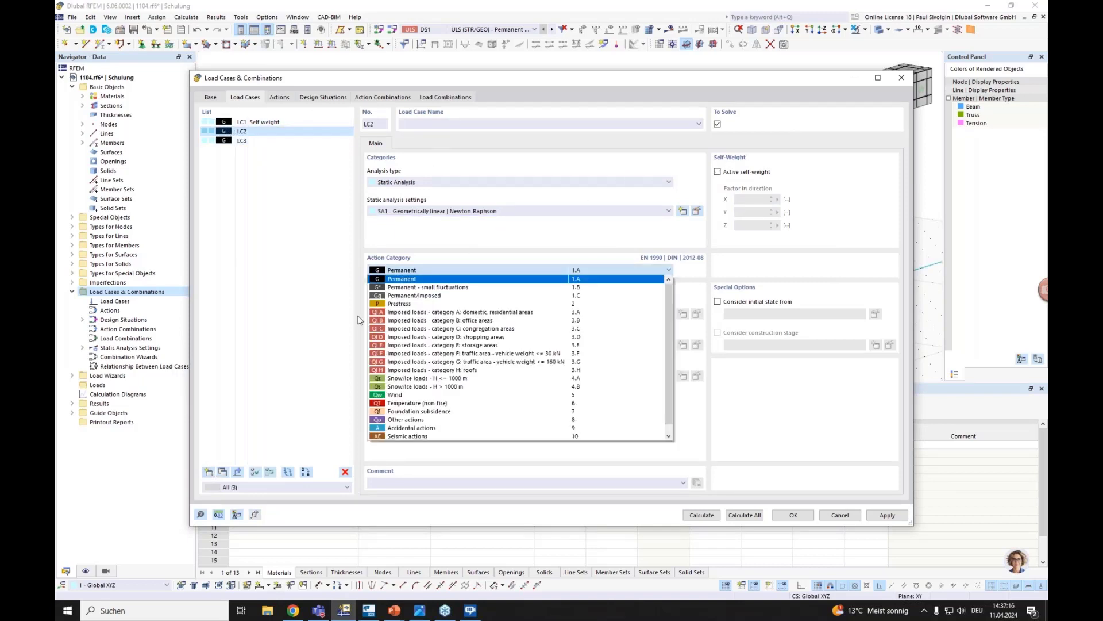
click(435, 345)
click(409, 124)
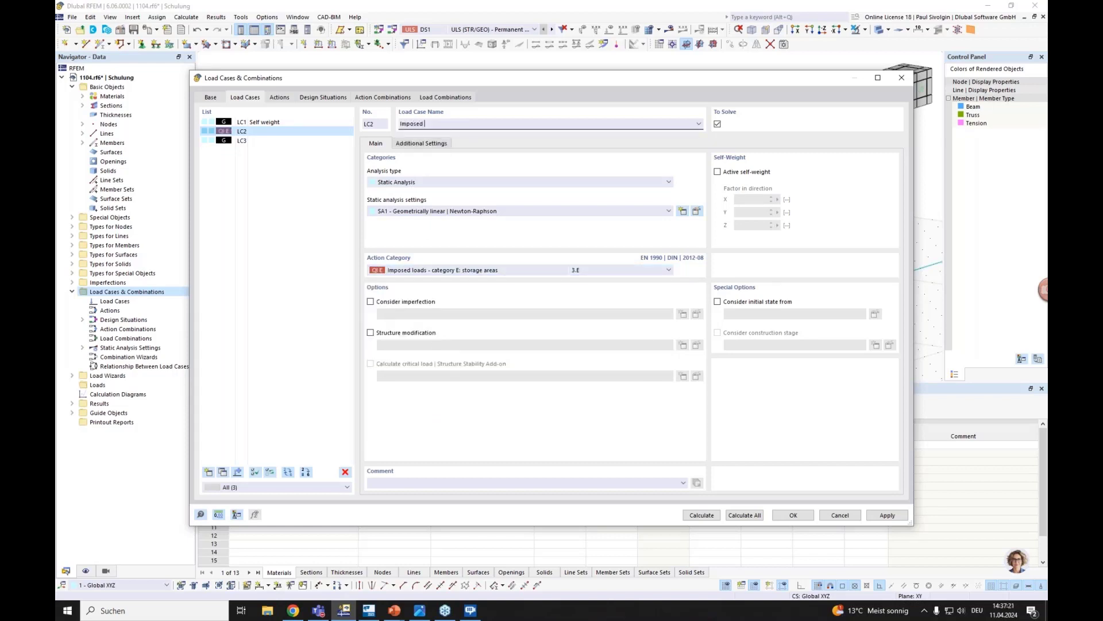
- Define LC3 as "Snow" with the action category "Snow/Ice loads - H <= 1000 m"
click(253, 140)
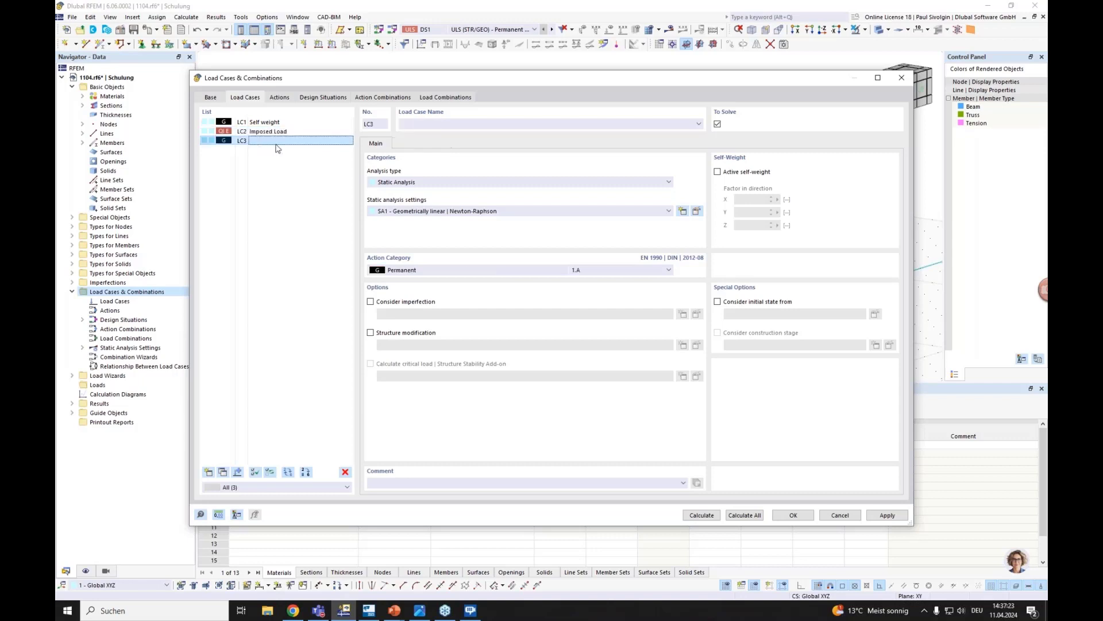
click(428, 270)
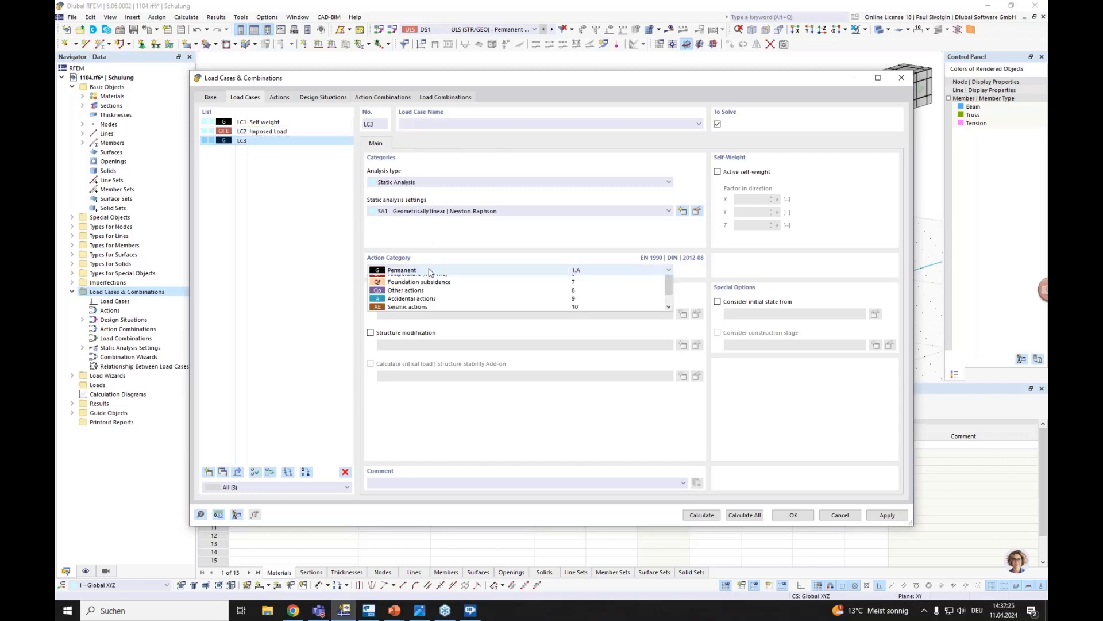
click(414, 378)
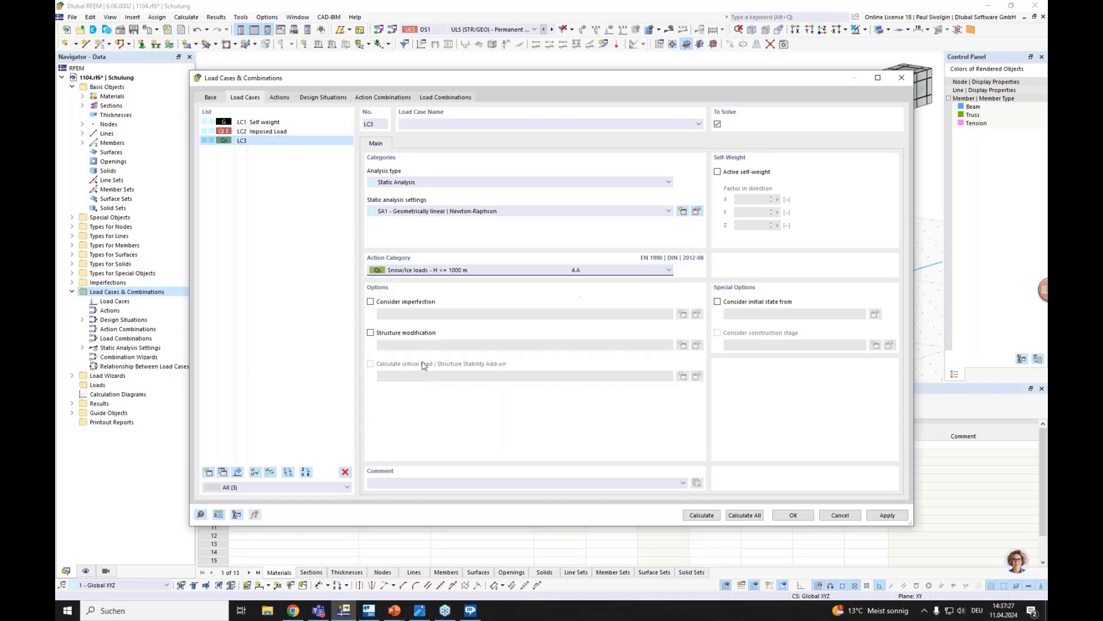
click(404, 124)
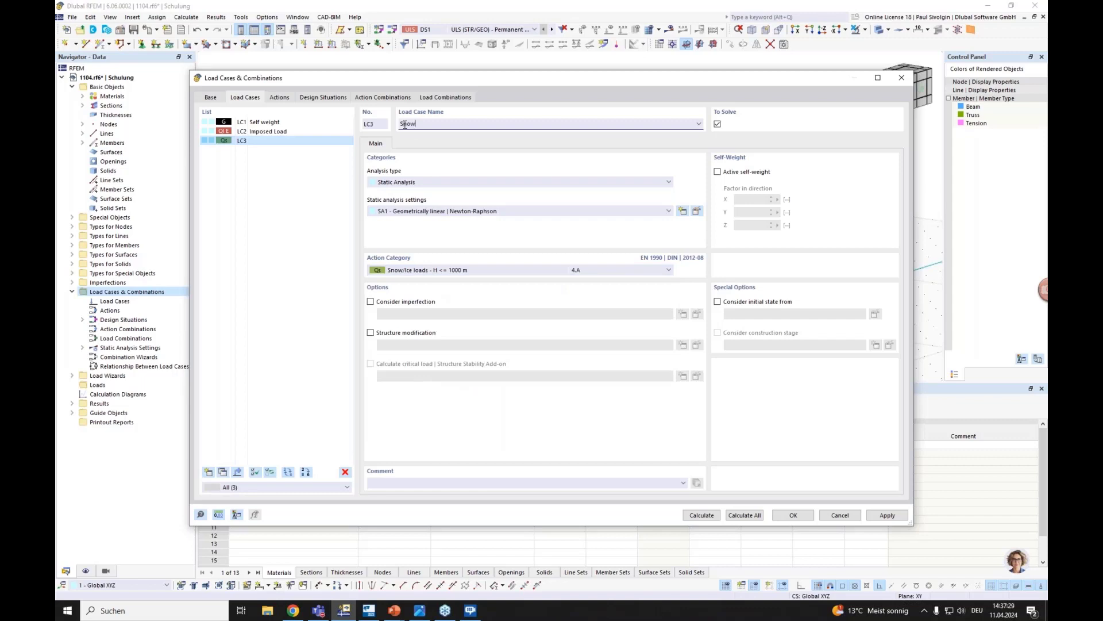
click(312, 189)
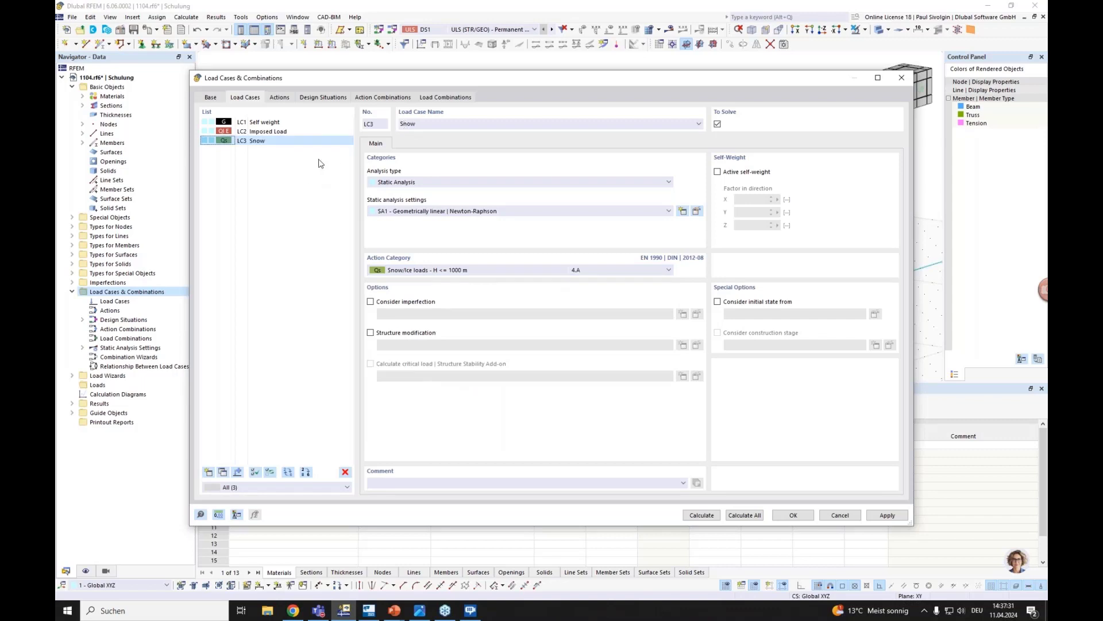
- Delete the serviceability design situations DS2 to DS4 (characteristic, frequent and quasi-permanent) from the design situation list
click(279, 98)
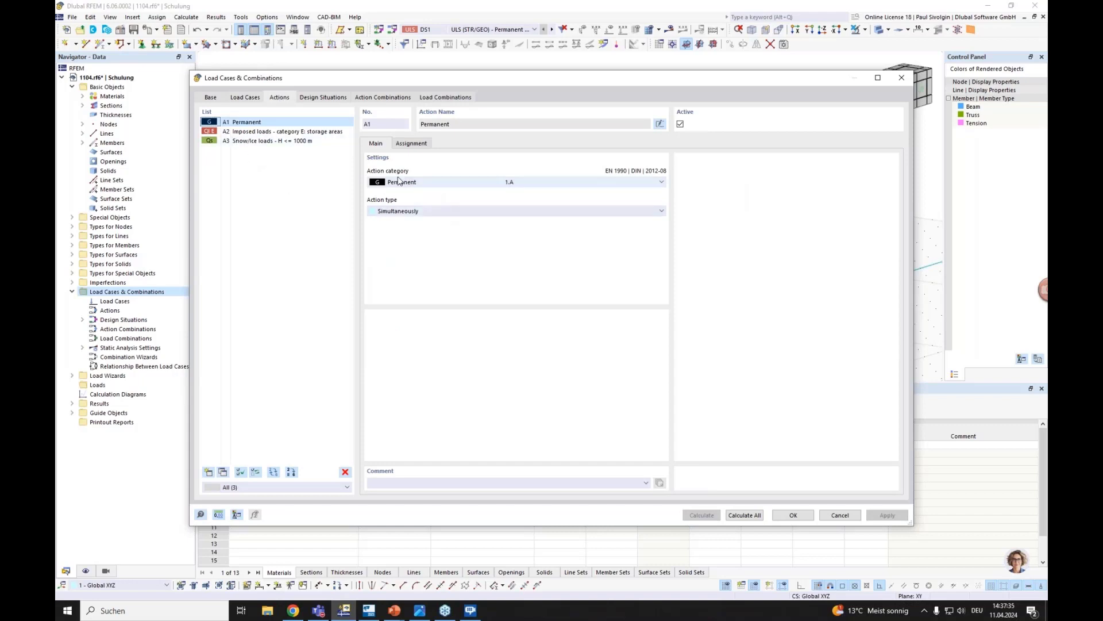
click(327, 98)
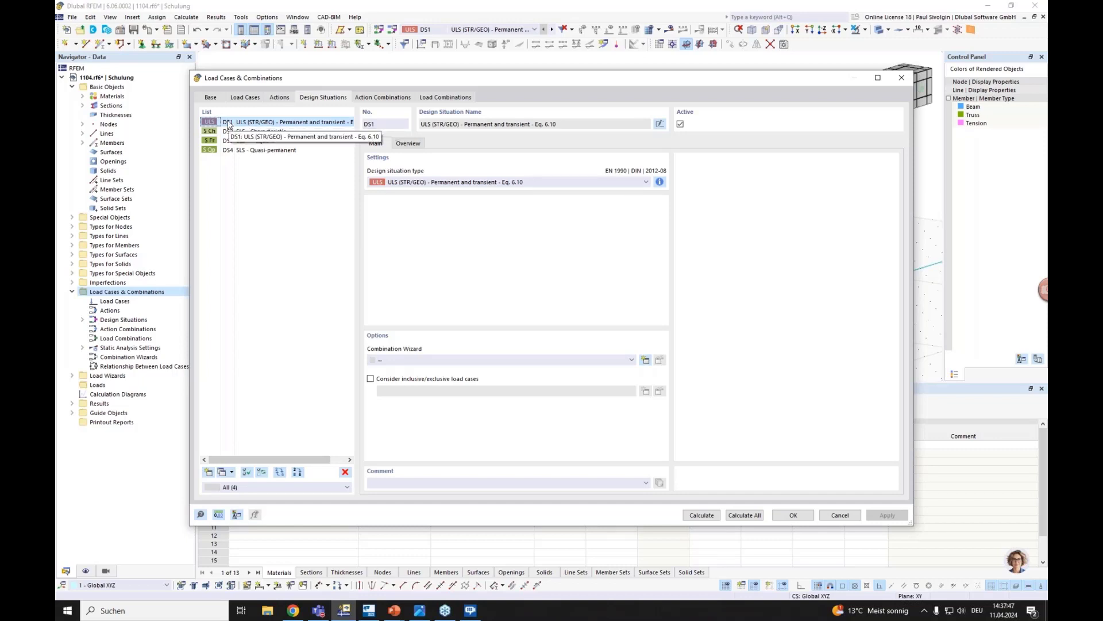
click(244, 150)
shift+click(247, 132)
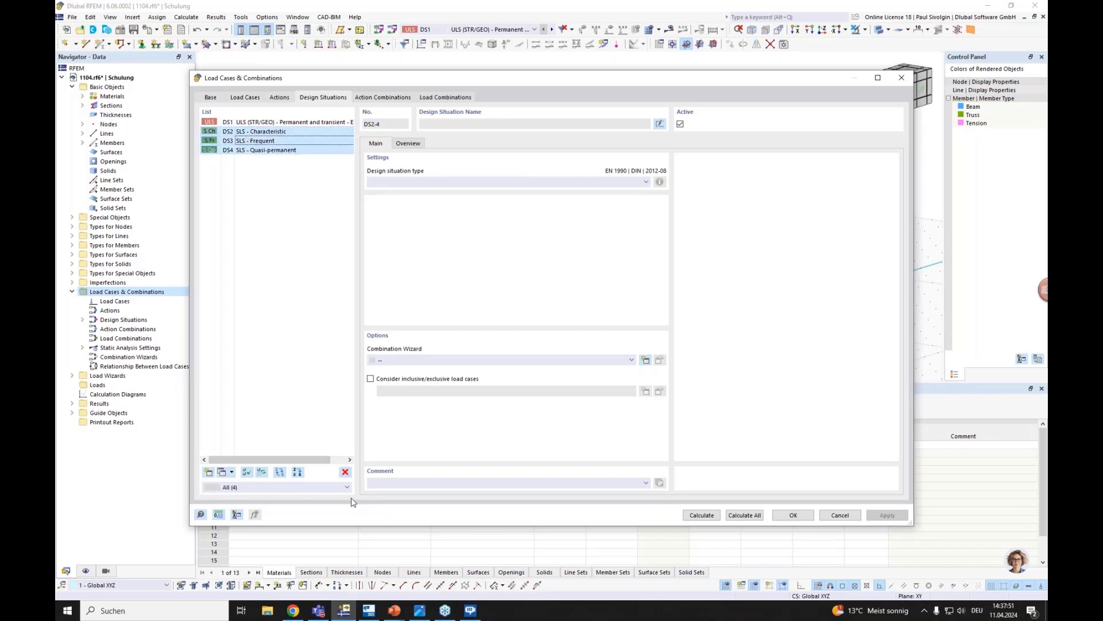
click(344, 471)
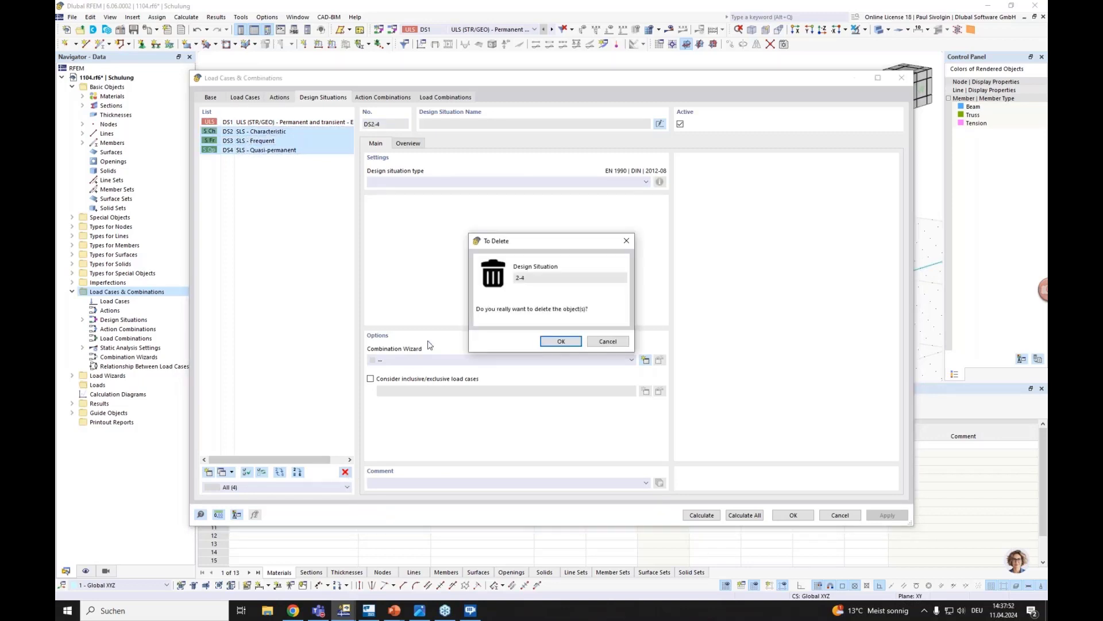
click(560, 341)
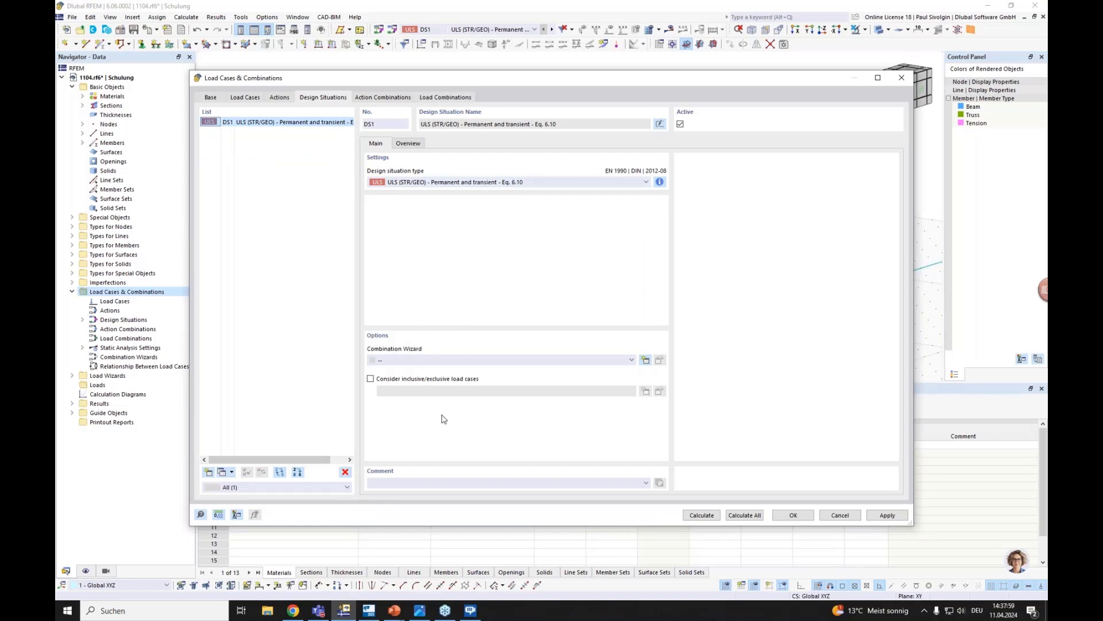
- Assign DS1 a new load combination wizard using new Second-order (P-Δ) | Newton-Raphson static analysis settings
click(642, 361)
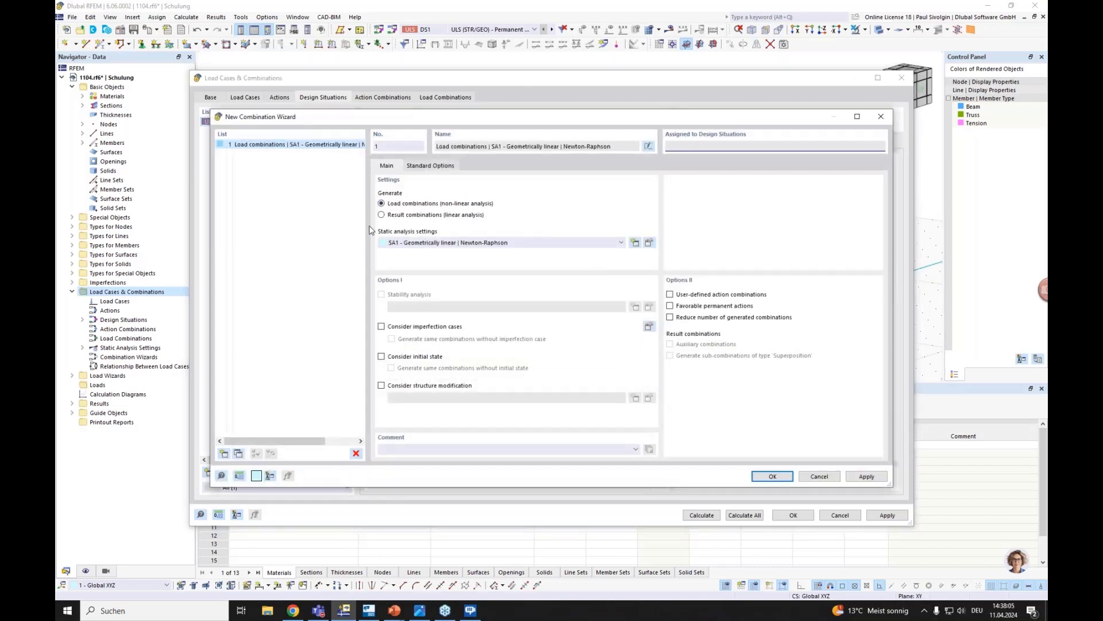
click(635, 244)
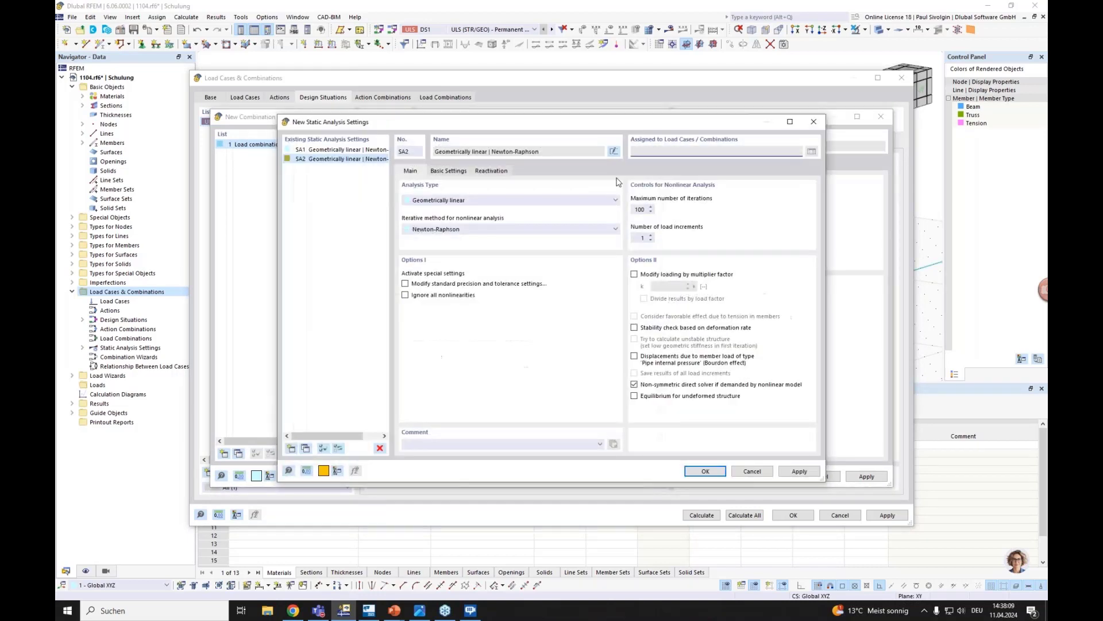
click(458, 200)
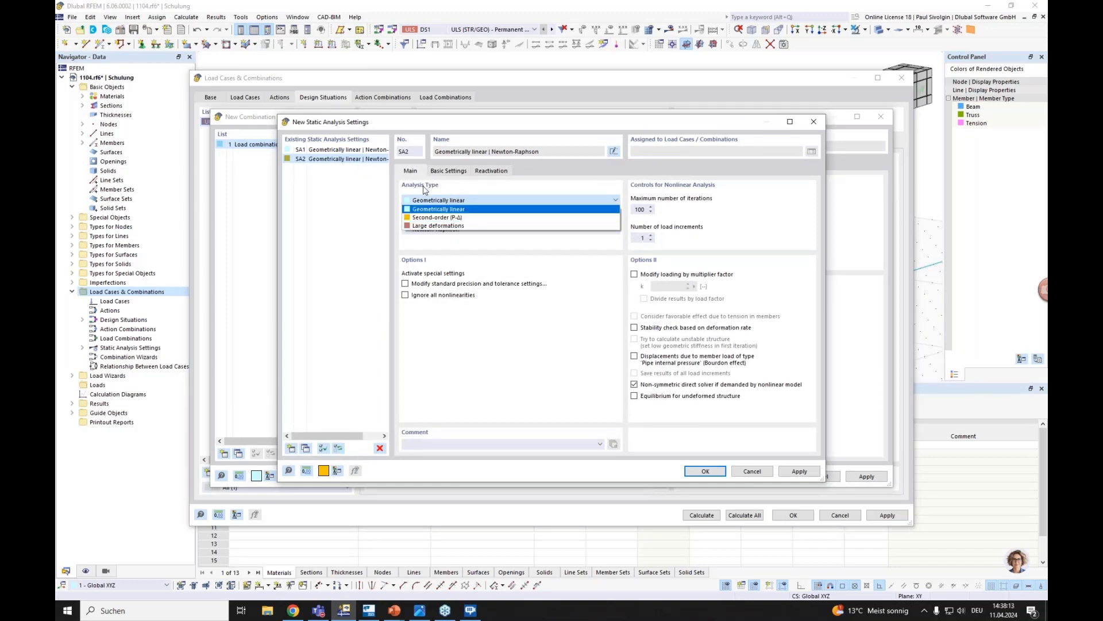
click(438, 217)
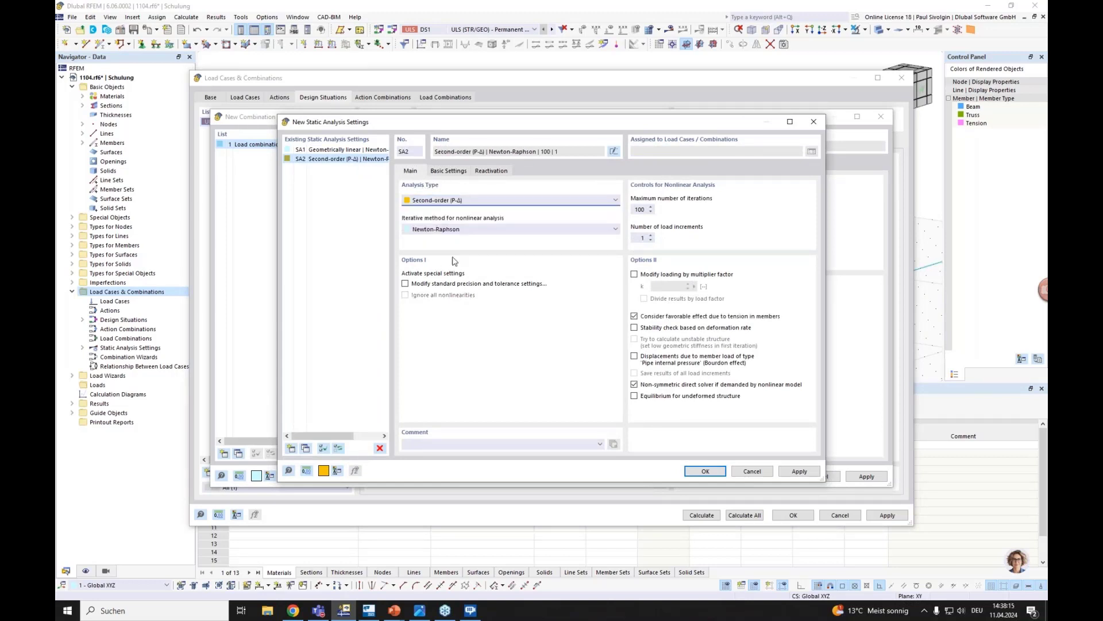
click(705, 471)
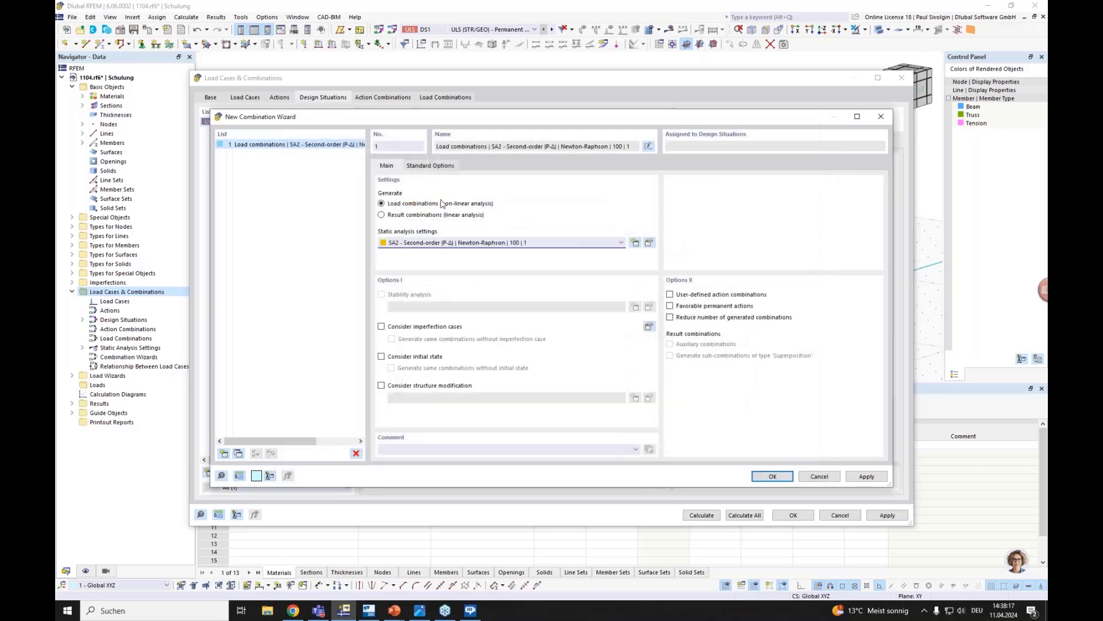
click(772, 475)
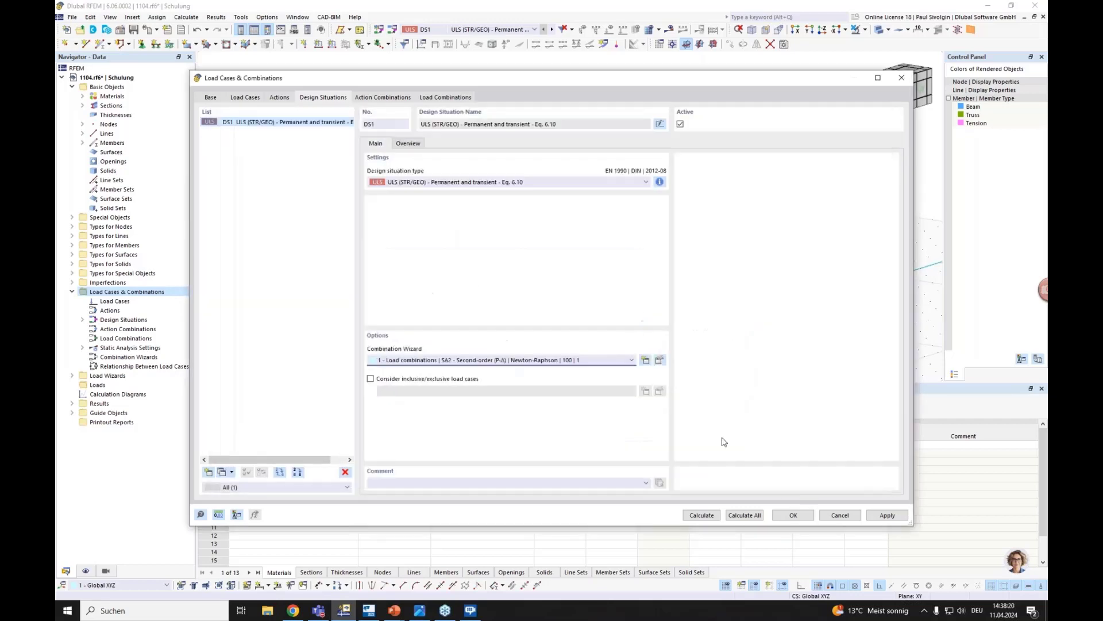
- Generate the load combinations, compare them with the defined load cases and accept the load cases and combinations settings
click(446, 97)
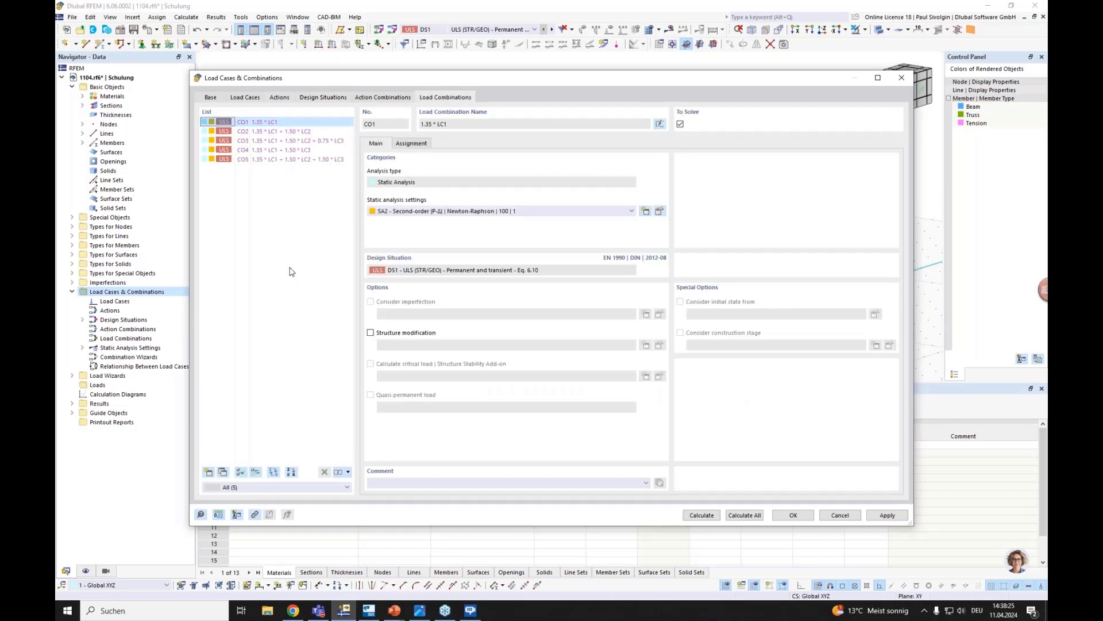
click(245, 97)
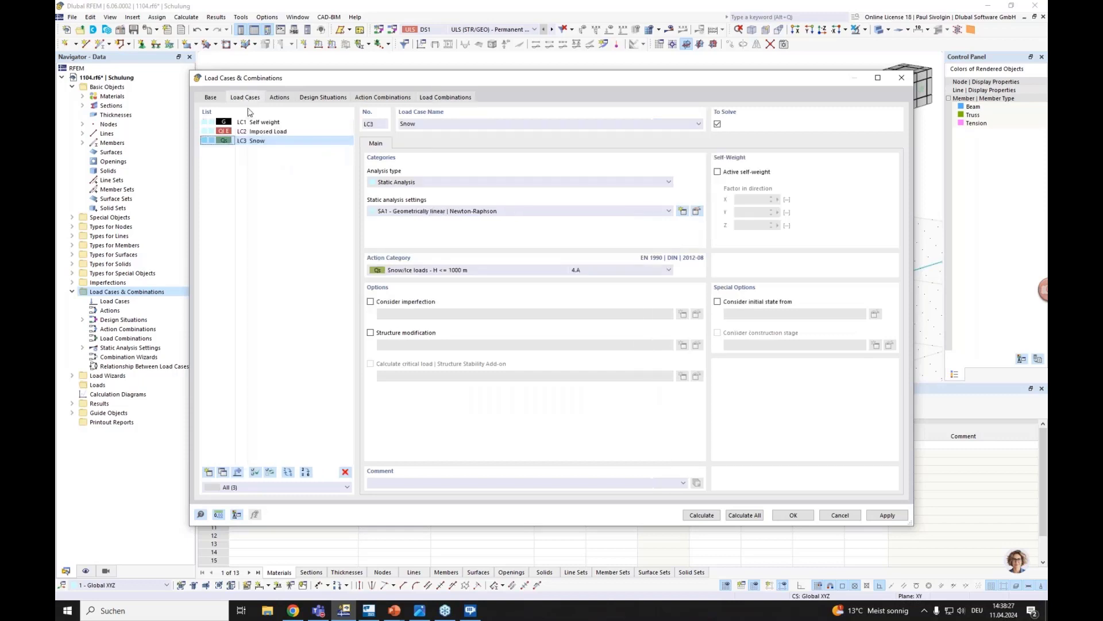
click(246, 132)
click(246, 123)
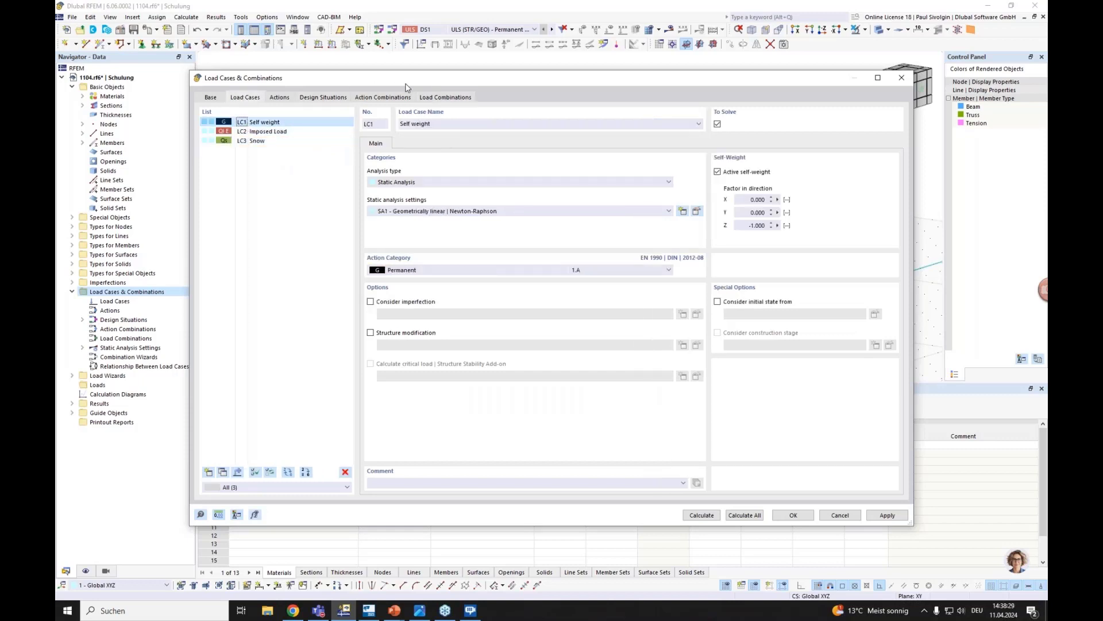
click(444, 97)
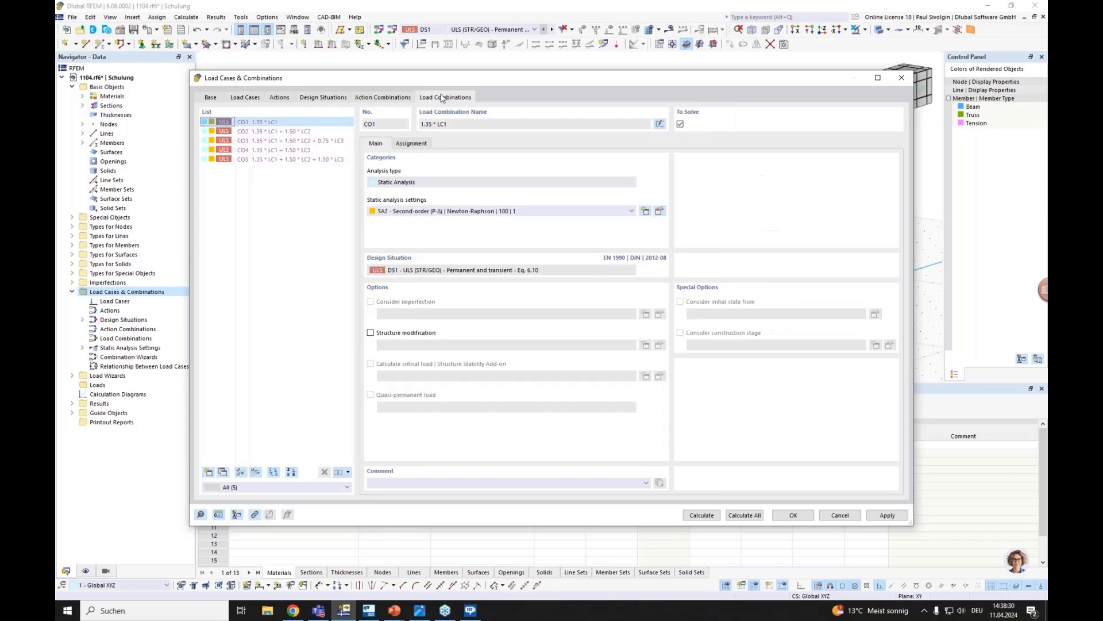
click(803, 517)
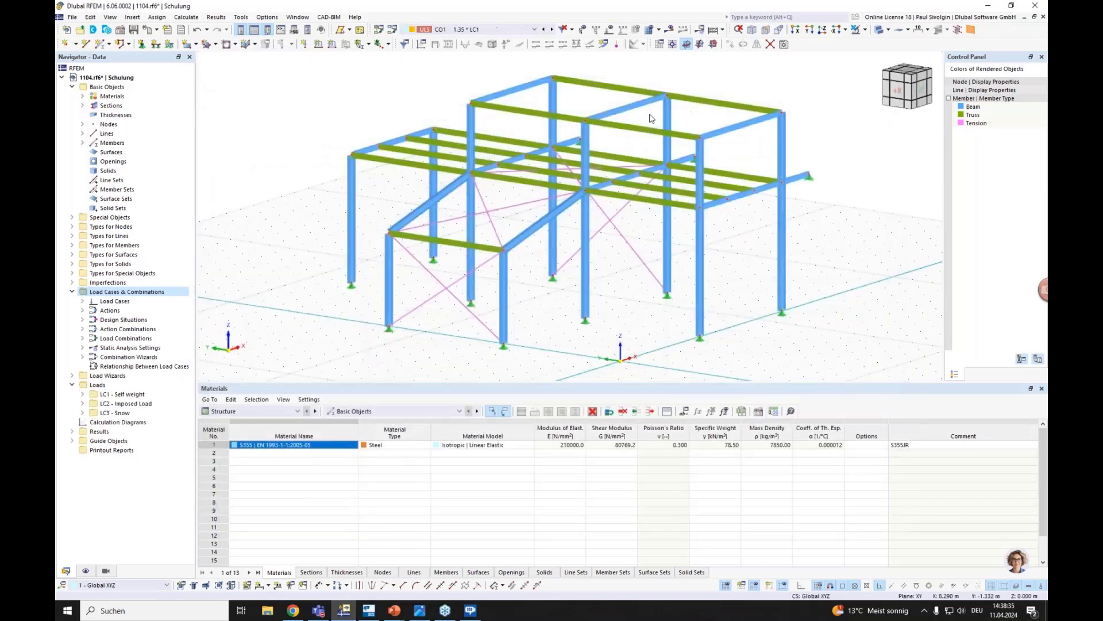
- Switch between the load cases in the model view and make LC2 Imposed Load the active one
click(480, 30)
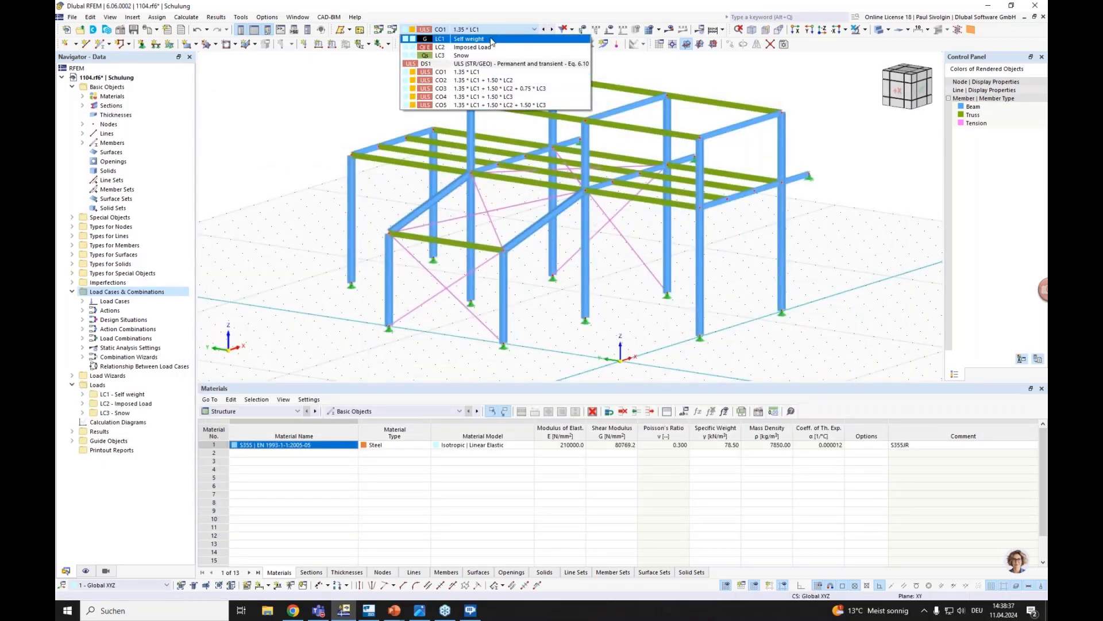
click(488, 47)
click(477, 29)
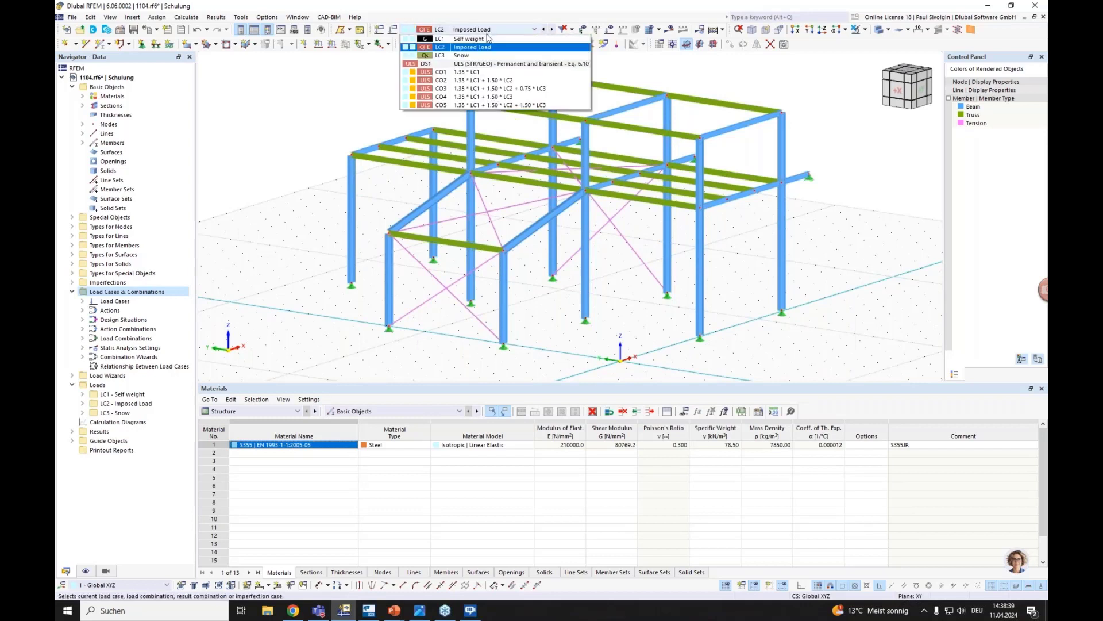
click(474, 55)
click(471, 29)
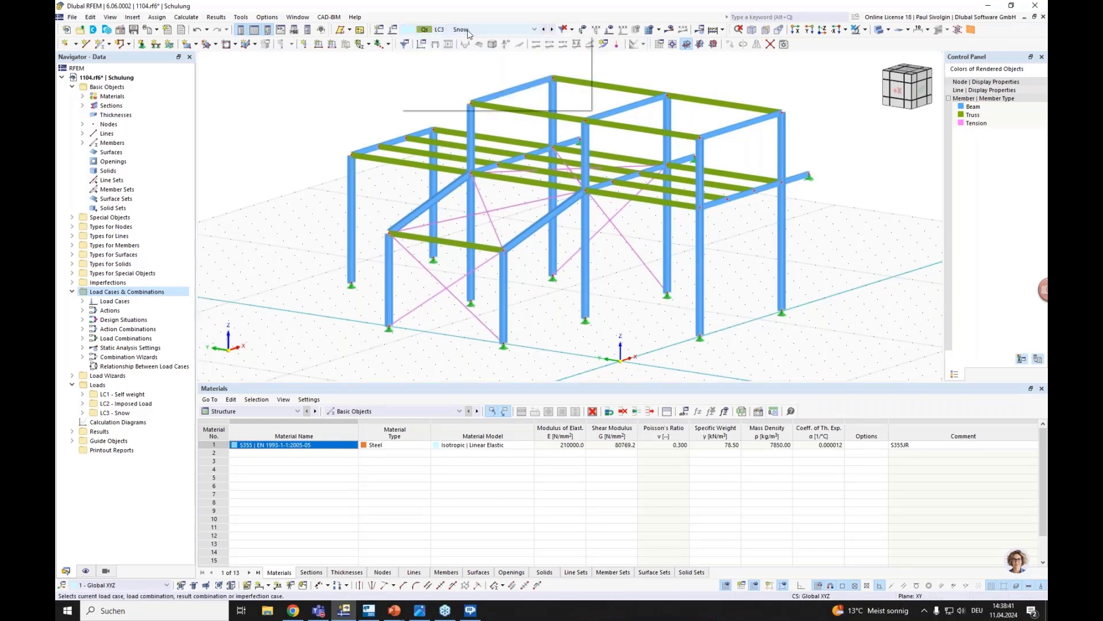
click(469, 47)
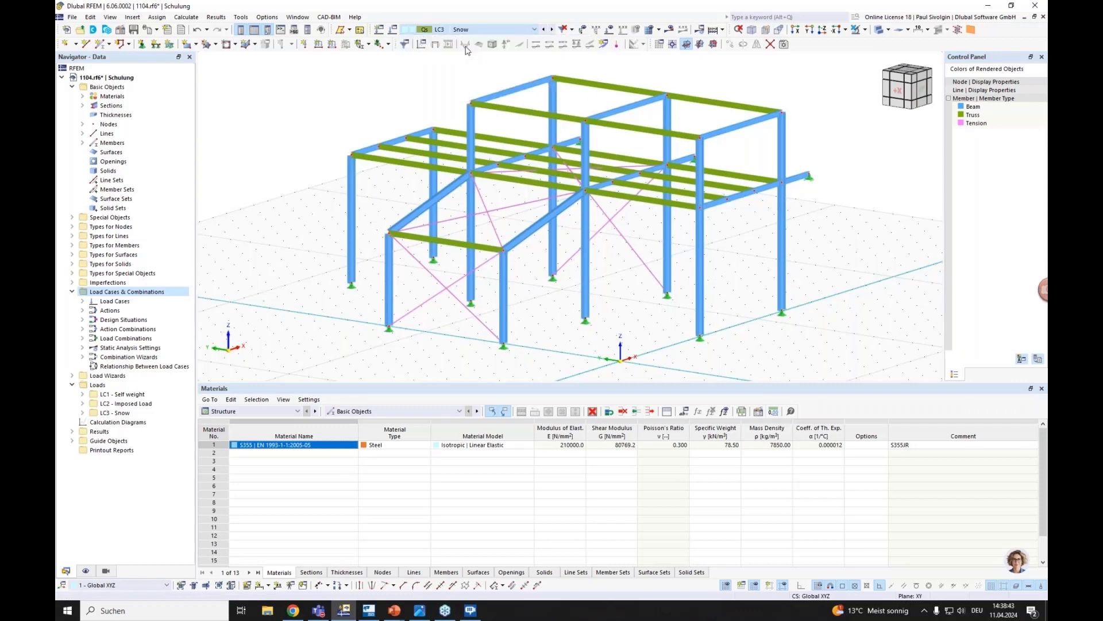
middle_drag(457, 95, 397, 173)
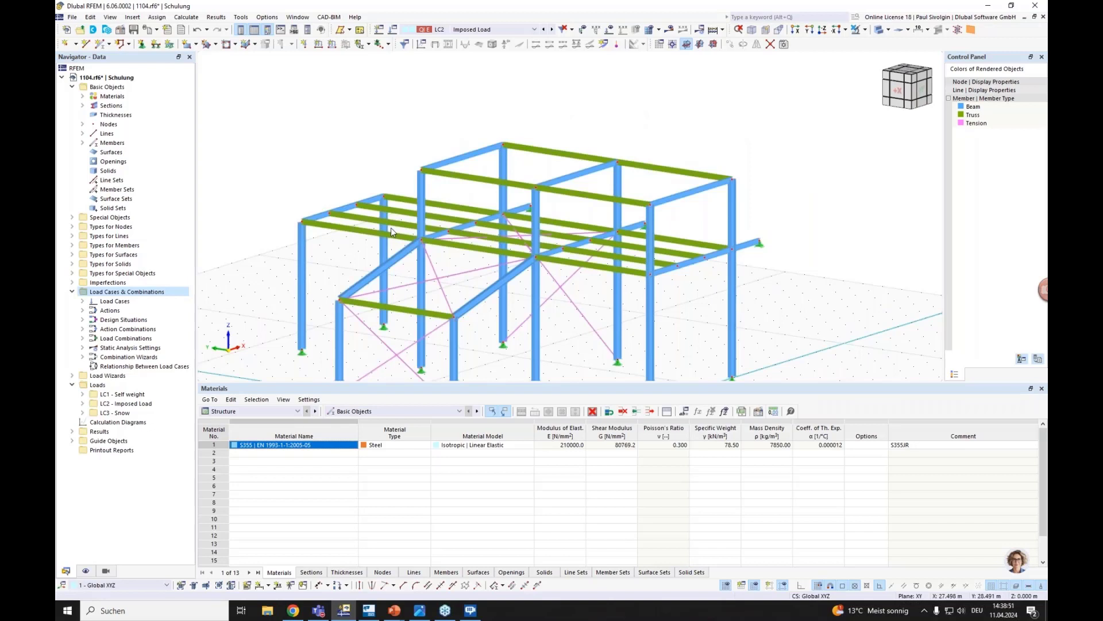
- Create a load wizard for member loads from an area load in LC2 with a uniform magnitude of -5.00 kN/m²
click(72, 377)
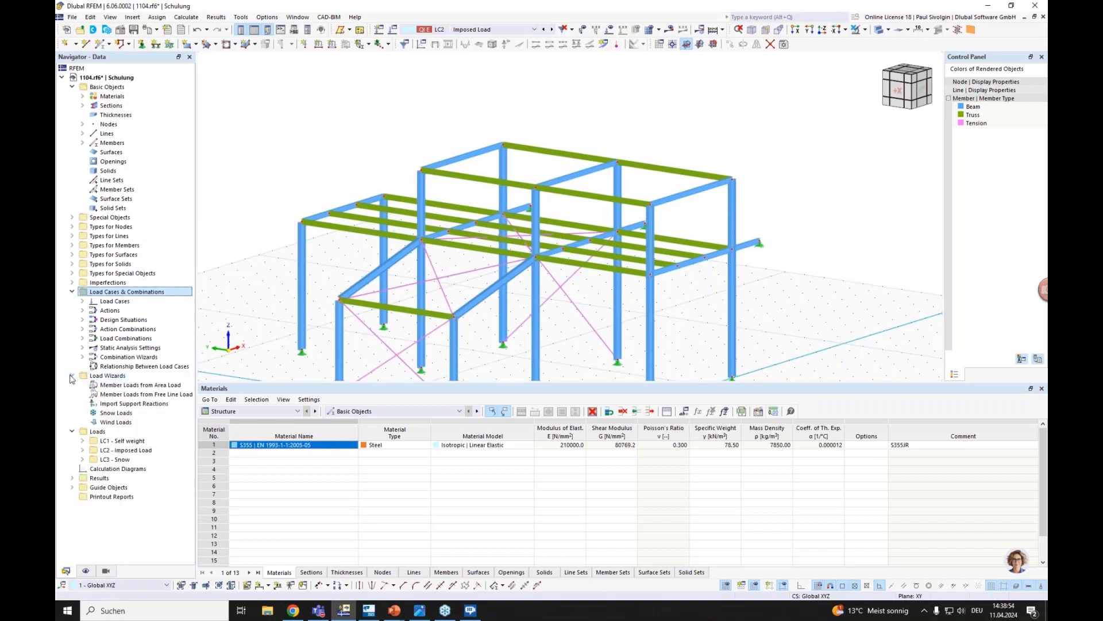
right_click(127, 385)
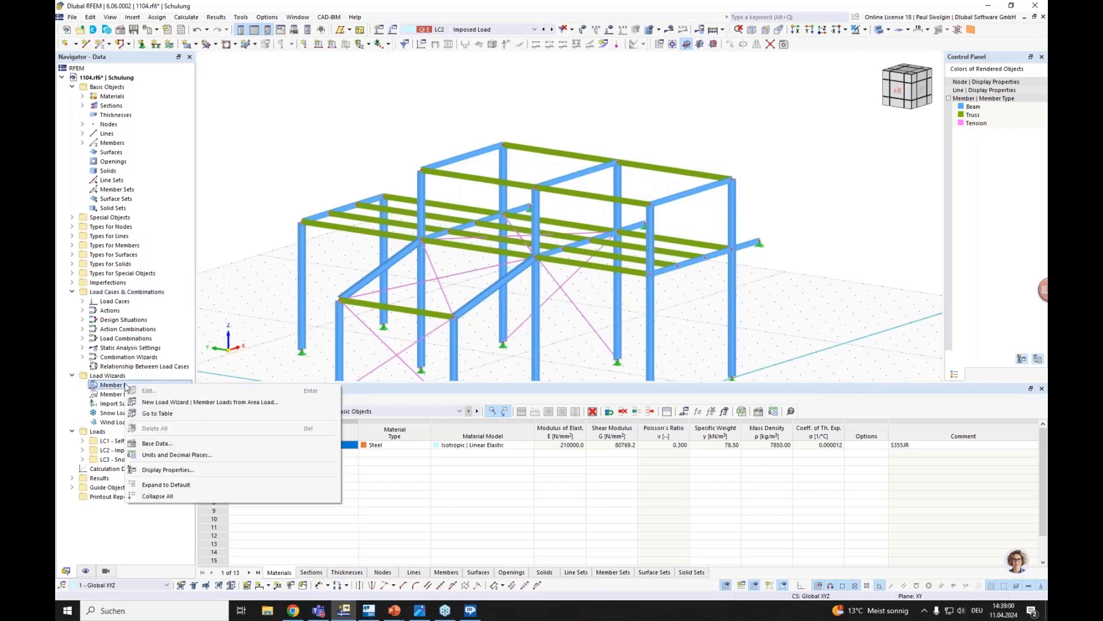
click(148, 404)
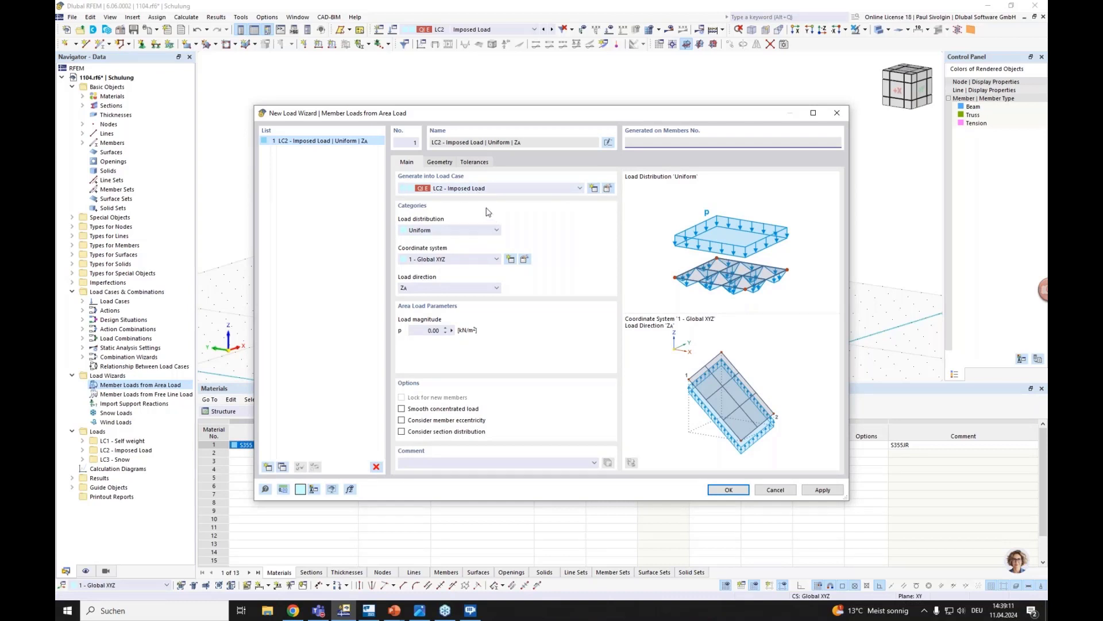
click(439, 330)
text(5)
- Define the area load plane on the intermediate floor by corner nodes 8, 2, 6 and 12 and generate the member loads
click(440, 163)
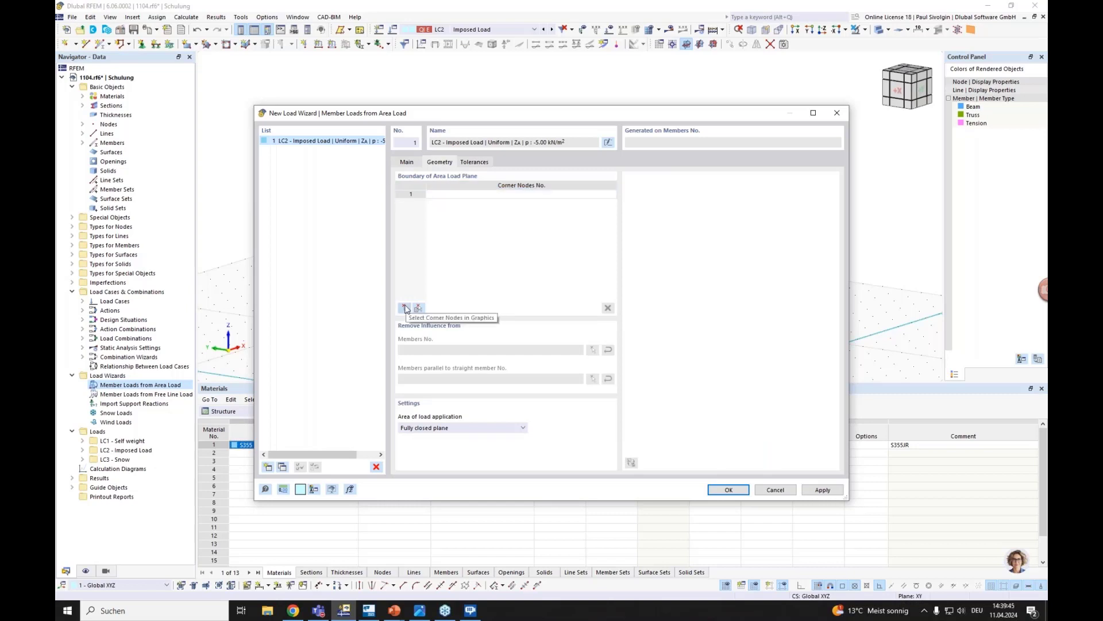
click(405, 308)
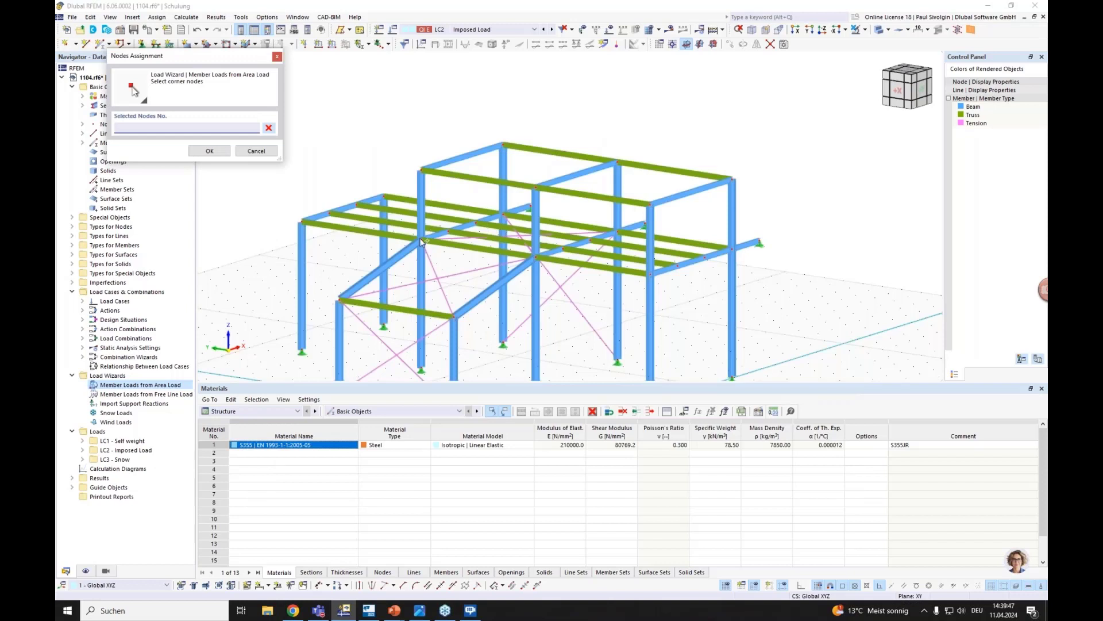
click(422, 239)
click(503, 214)
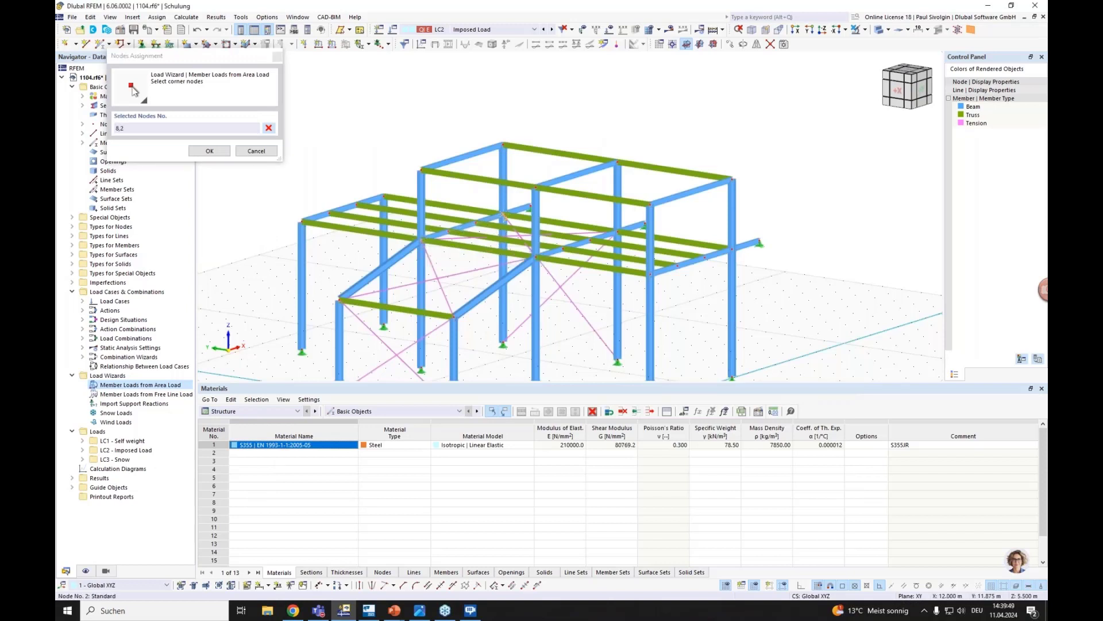
click(732, 249)
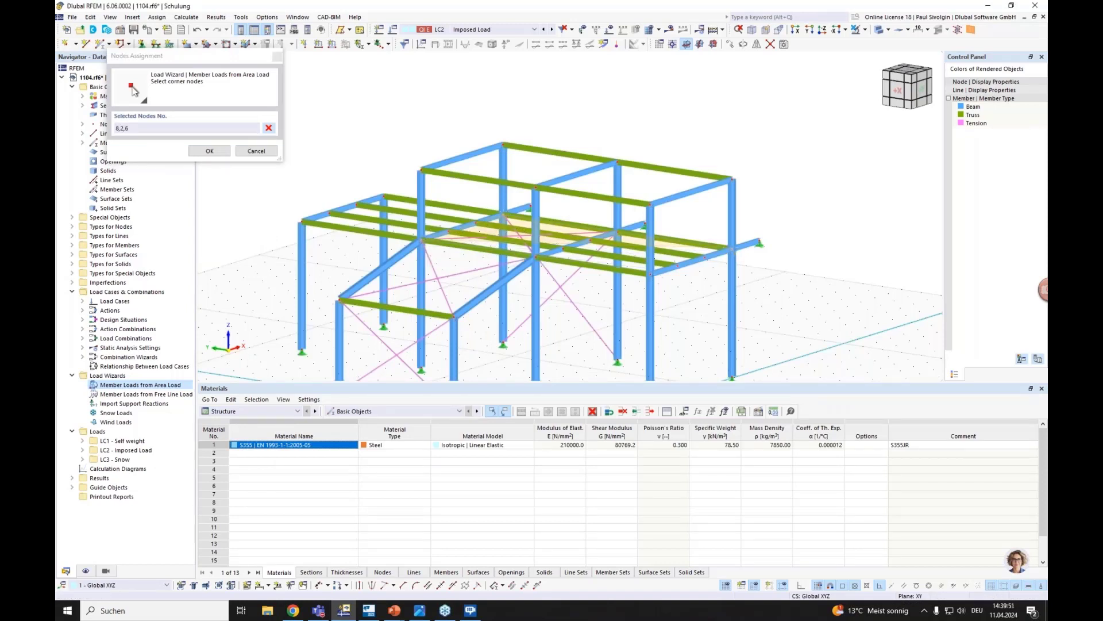
click(422, 240)
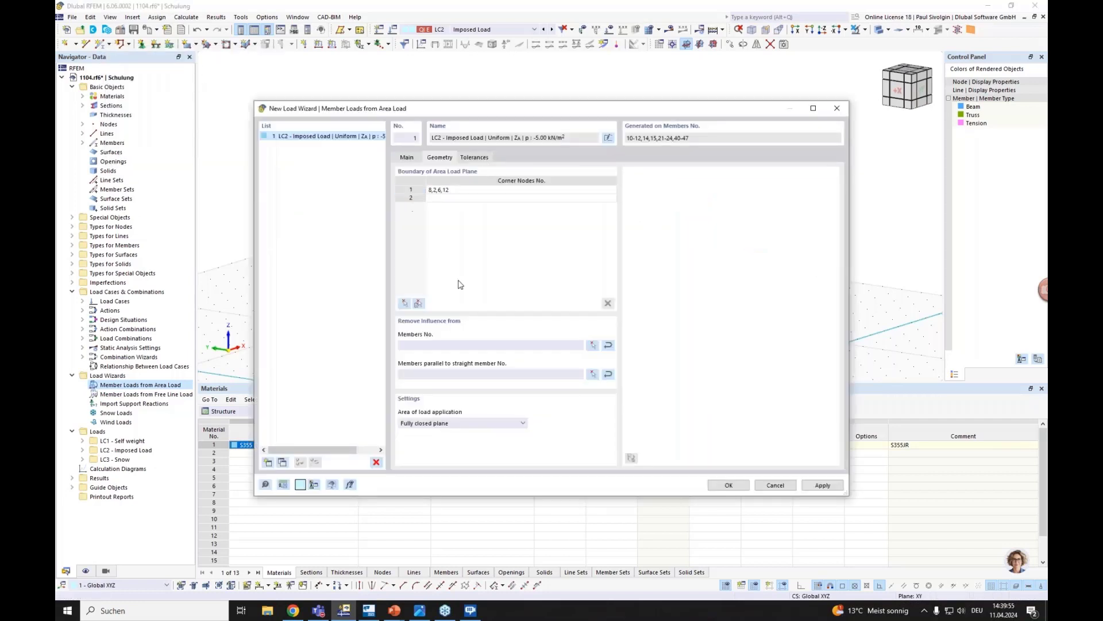
click(728, 486)
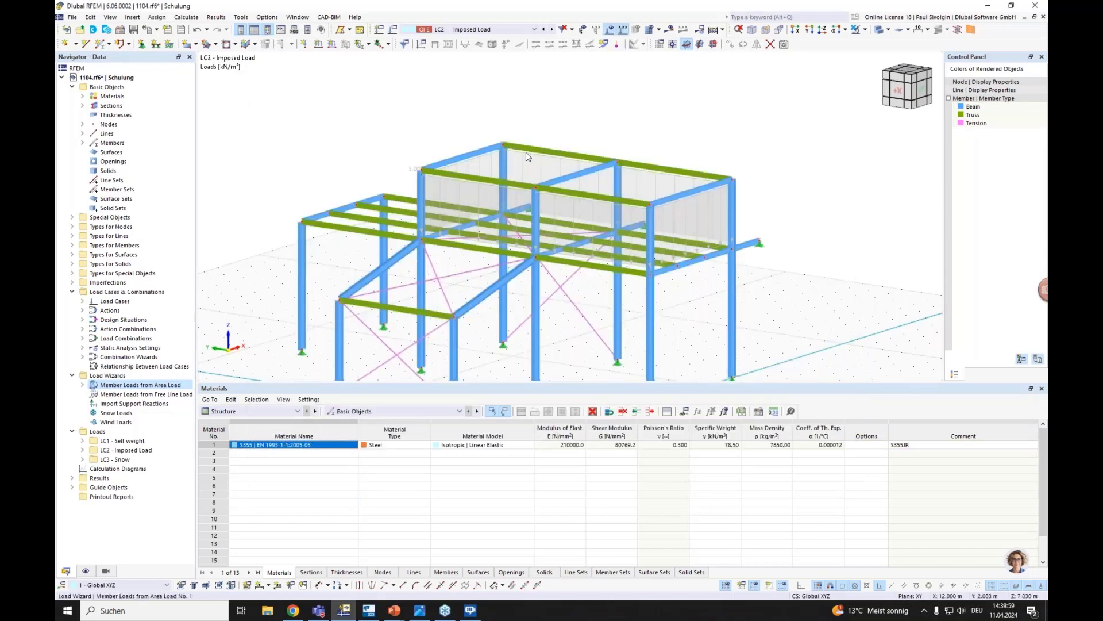
- Reduce the graphical display size of the imposed area load on the floor
scroll(462, 205, up, 4)
right_click(460, 198)
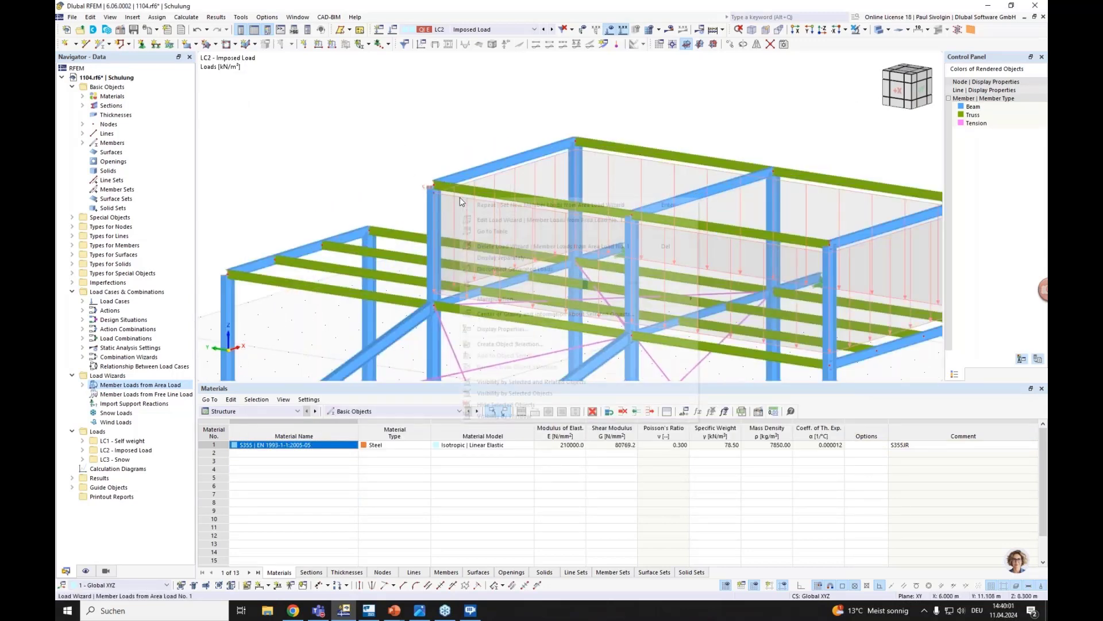
drag(585, 289, 512, 283)
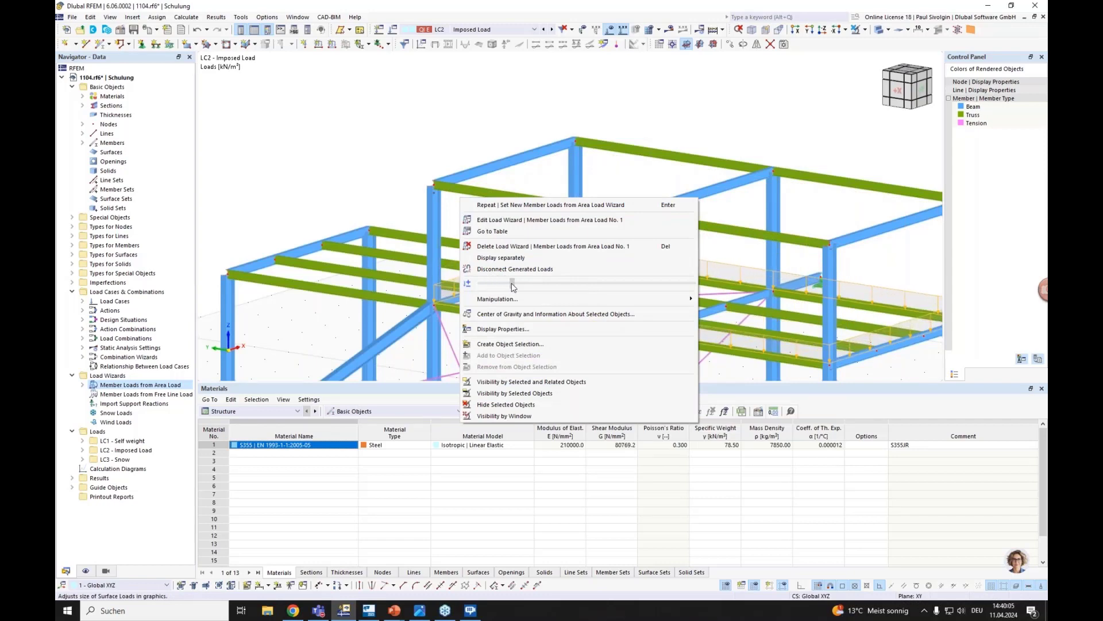
click(448, 153)
- Display the member loads generated from the imposed area load separately
scroll(450, 205, up, 4)
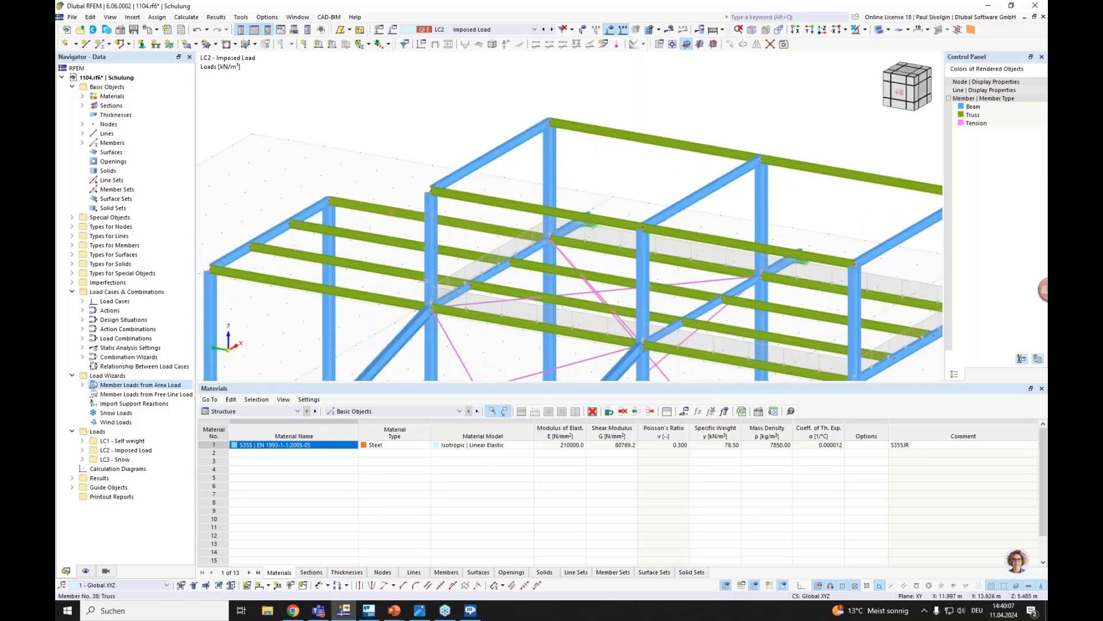
right_click(447, 210)
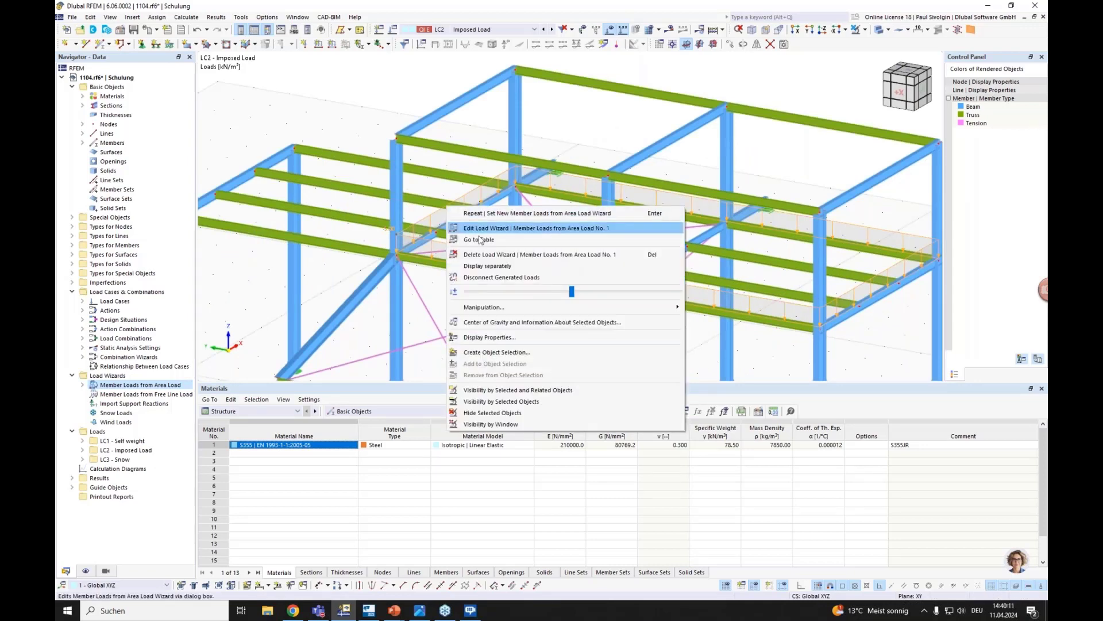
click(498, 267)
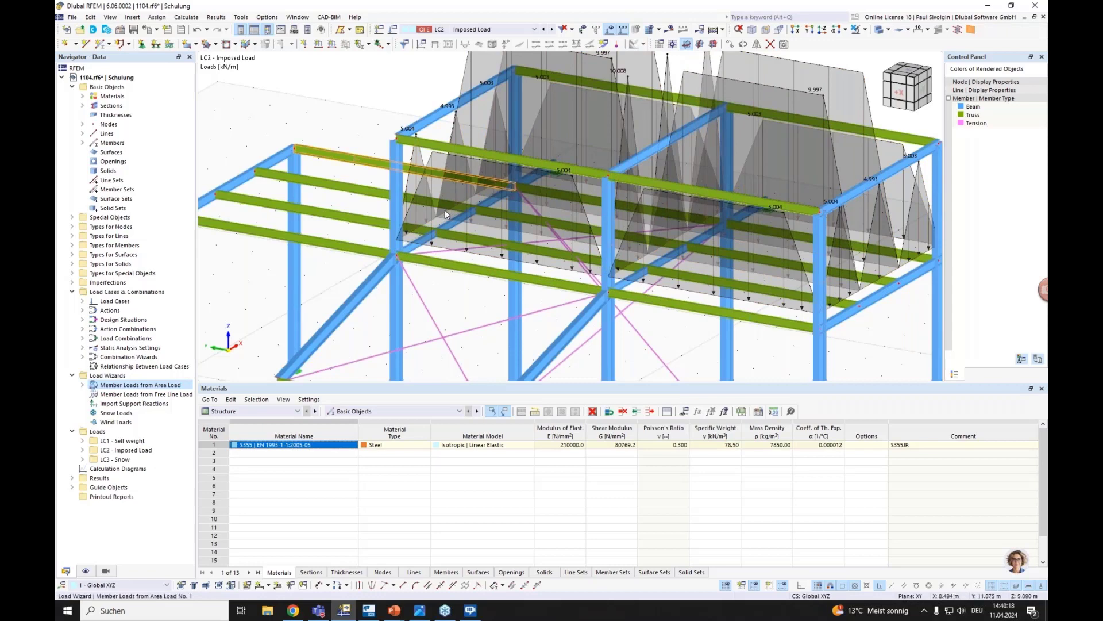
- Reduce the graphical display size of the generated member loads on the intermediate floor
right_click(445, 209)
drag(553, 297, 538, 297)
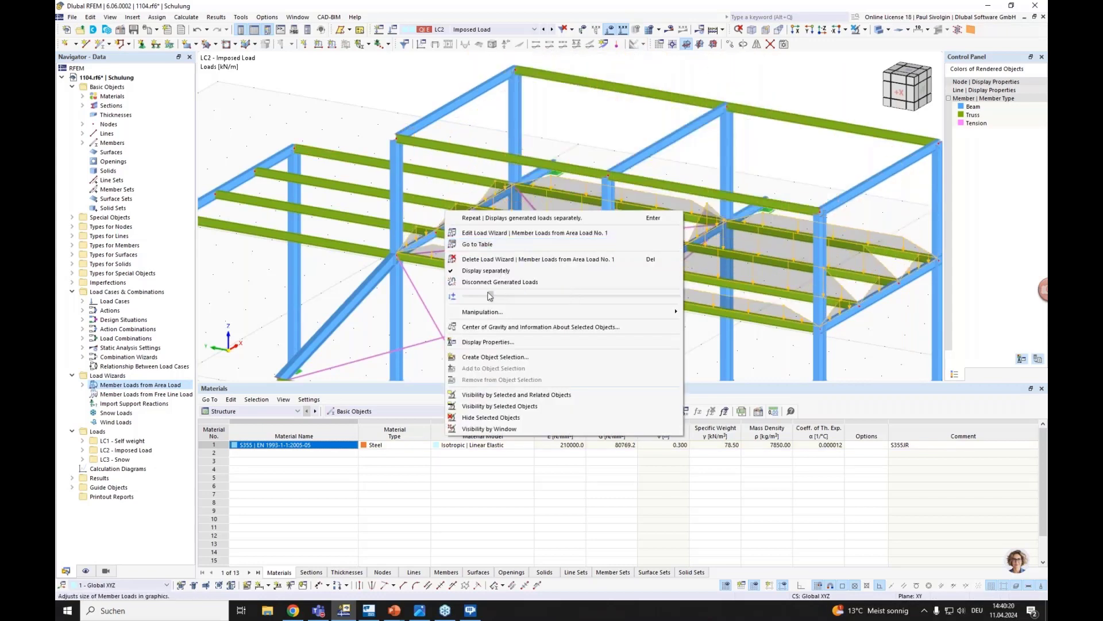
click(591, 120)
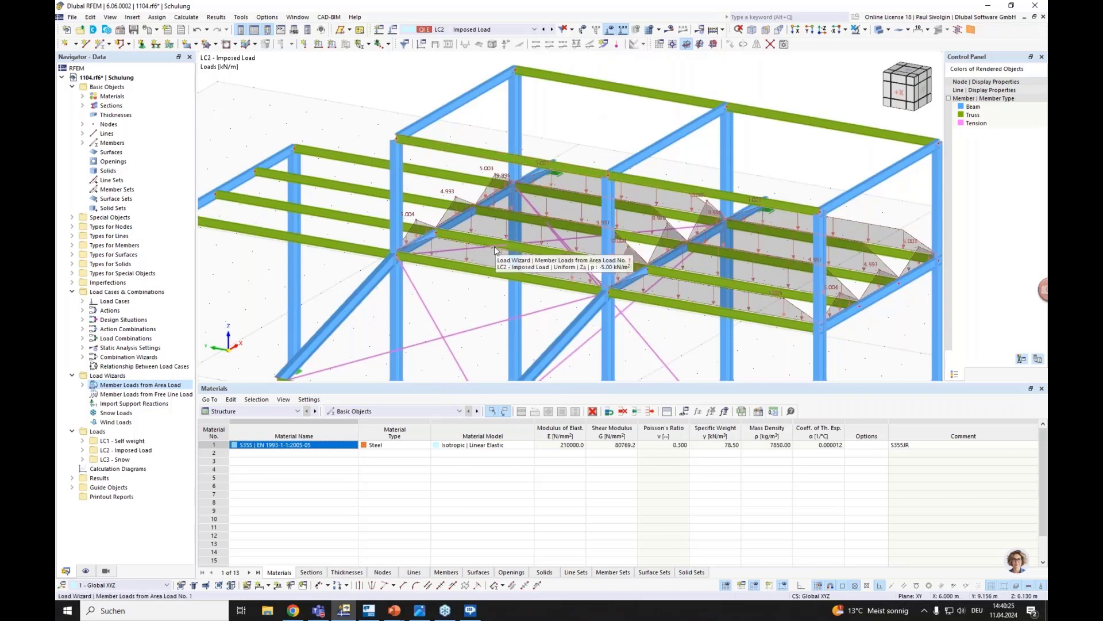
- Turn off the separate display of the member loads generated from the imposed area load
right_click(471, 215)
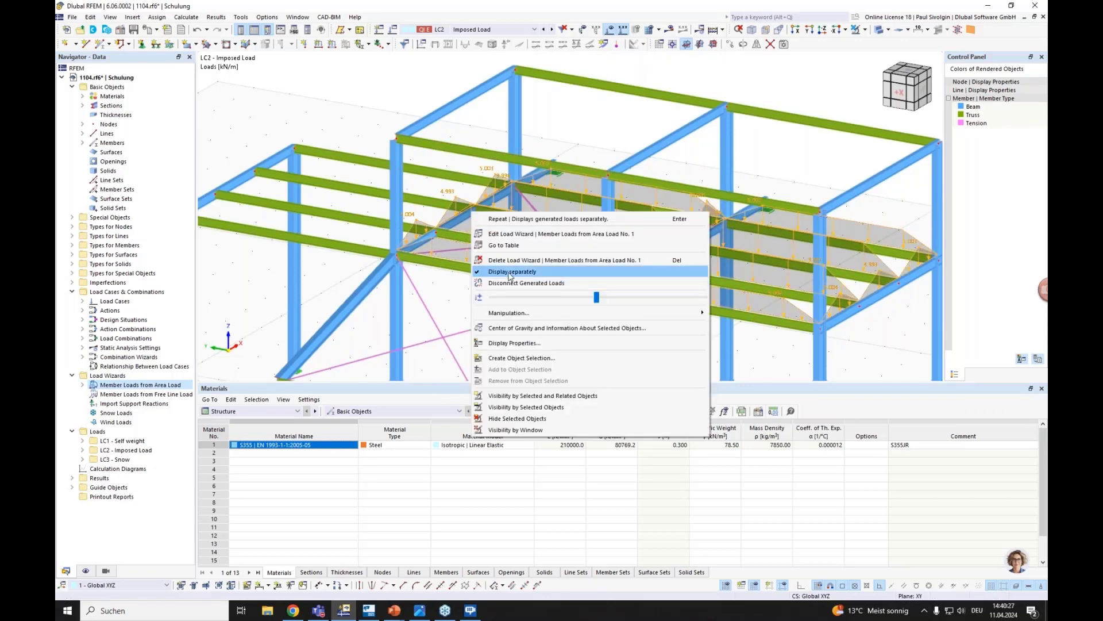
click(510, 272)
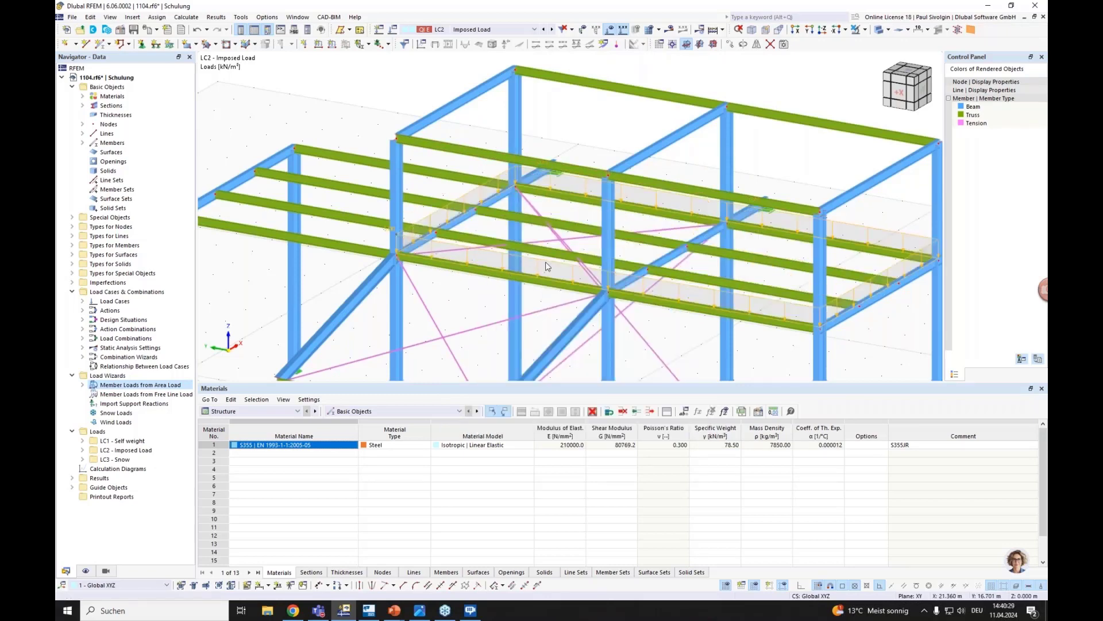
scroll(546, 260, down, 3)
ctrl+middle_drag(527, 265, 537, 242)
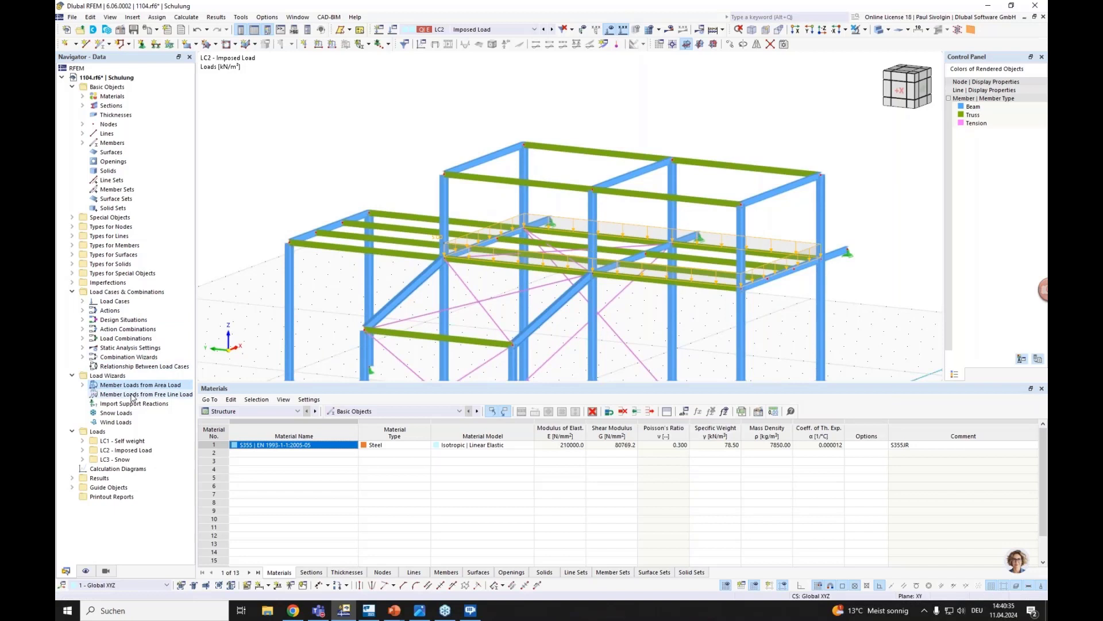
- Switch to load case LC3 Snow and start a new snow load wizard for a Flat/Monopitch roof
click(463, 29)
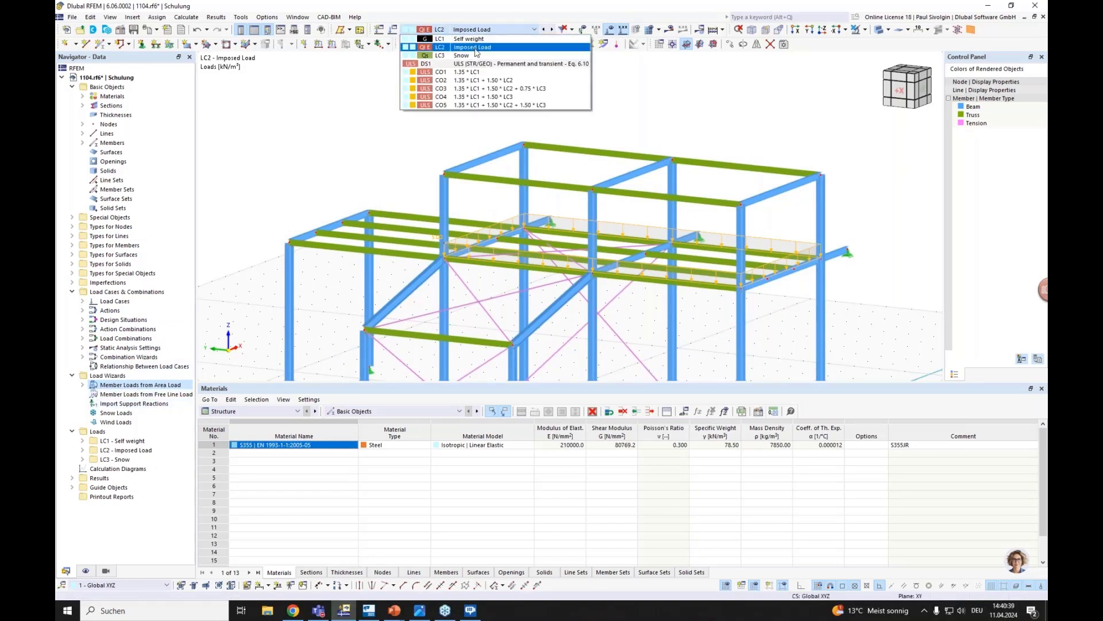
click(462, 56)
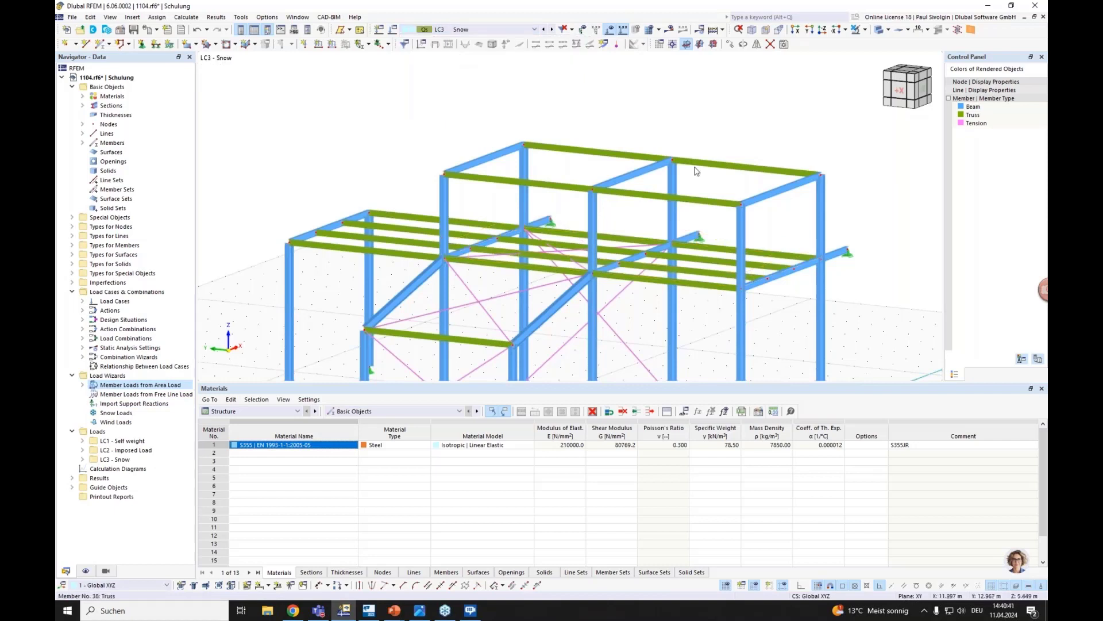
right_click(118, 415)
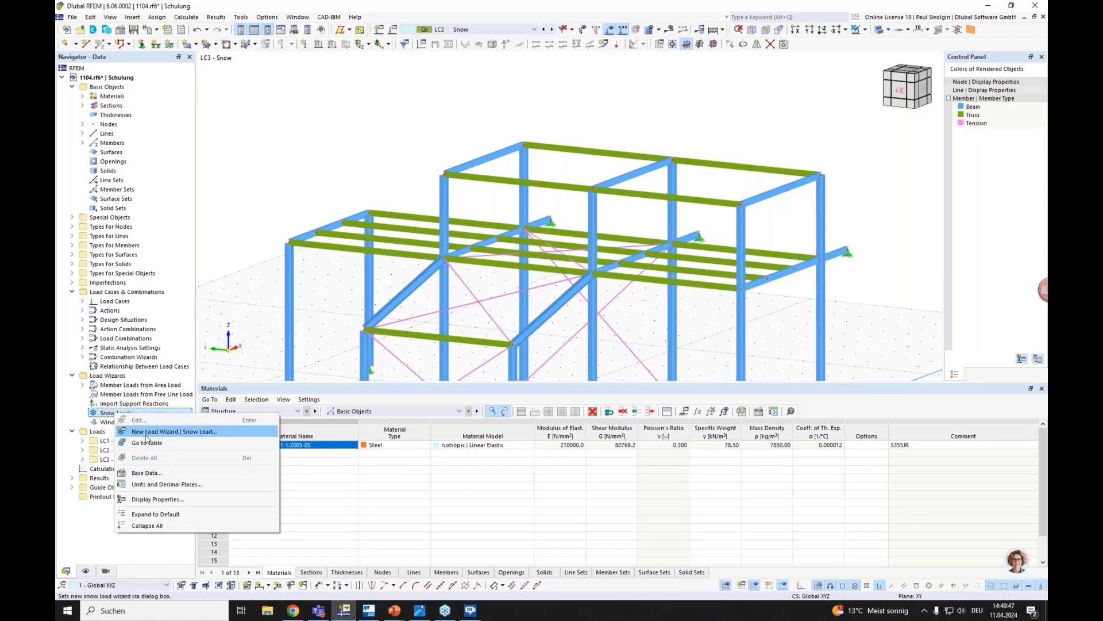
click(147, 432)
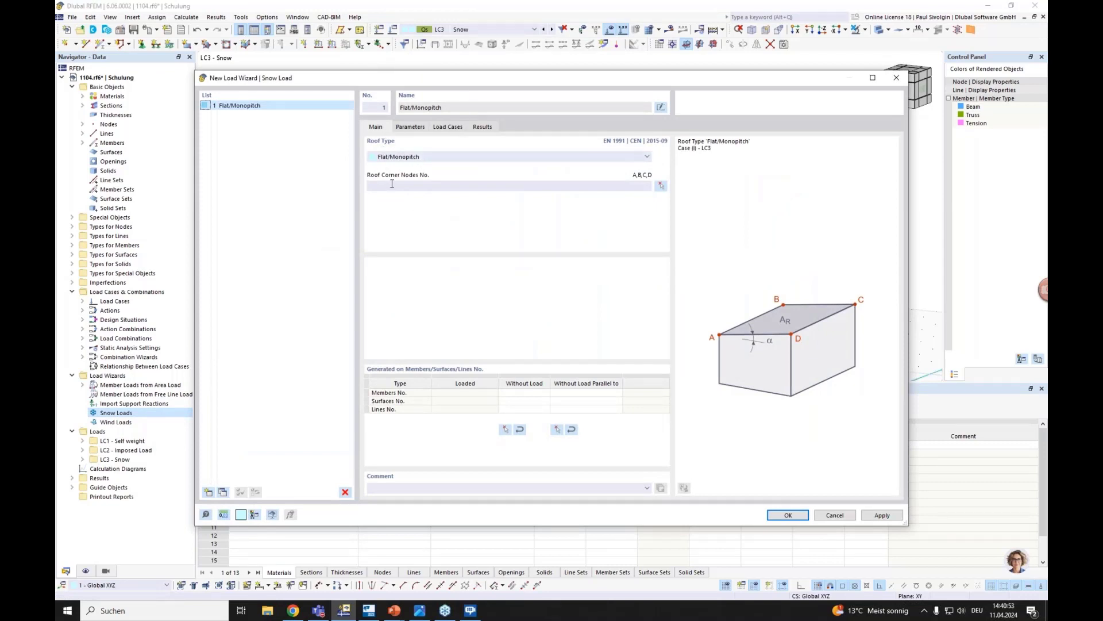
click(385, 184)
drag(466, 79, 473, 134)
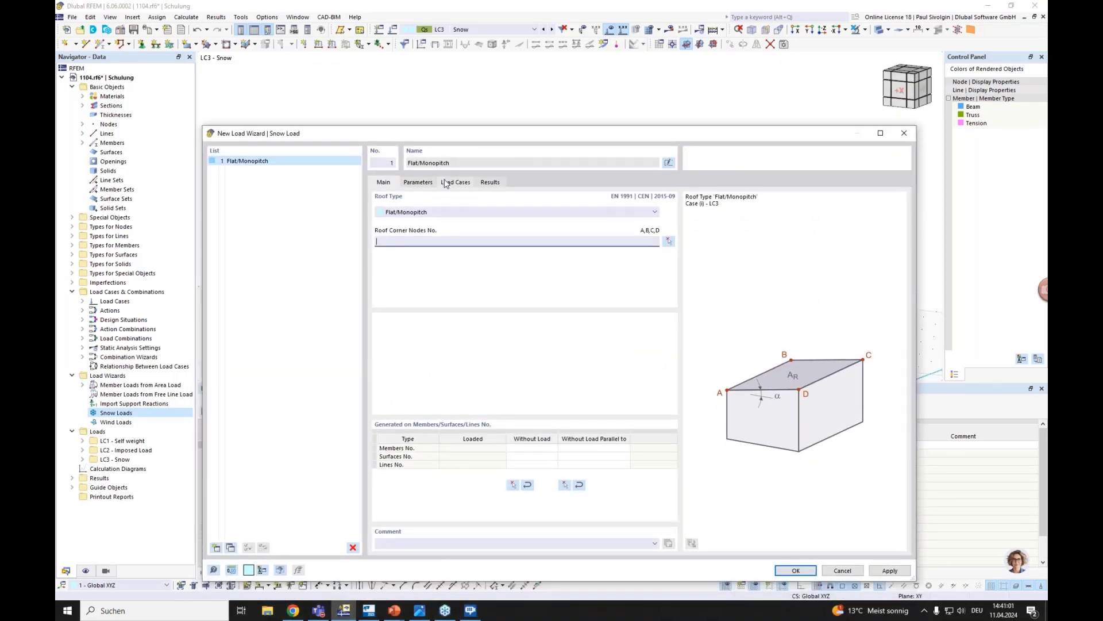
- Assign the upper roof's corner nodes 31, 33, 29 and 28 to the snow load wizard
click(668, 240)
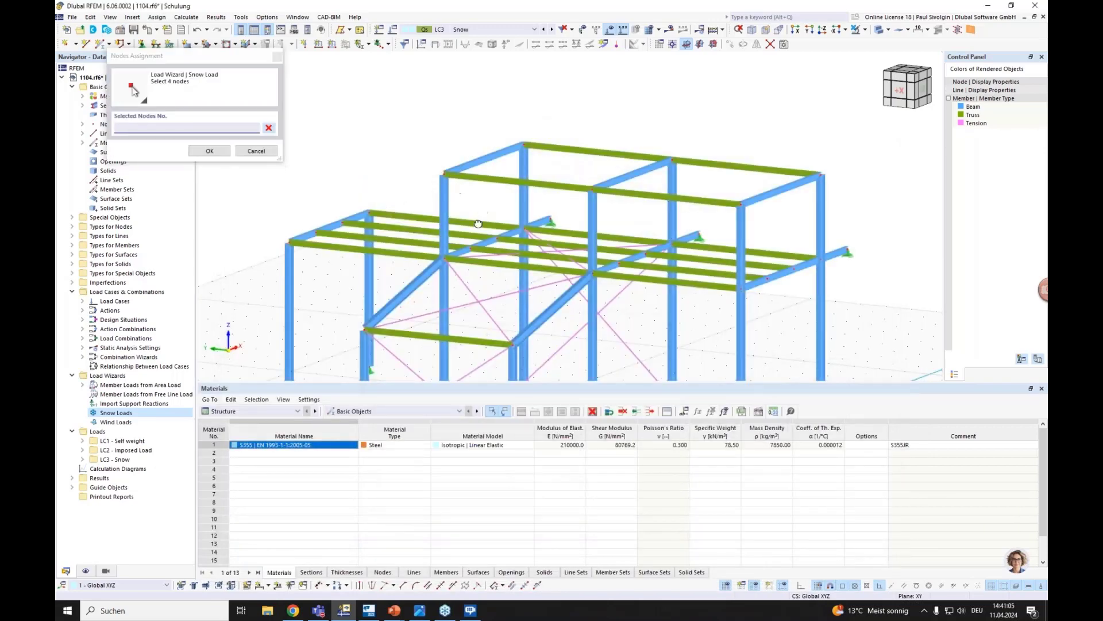
ctrl+middle_drag(478, 206, 480, 232)
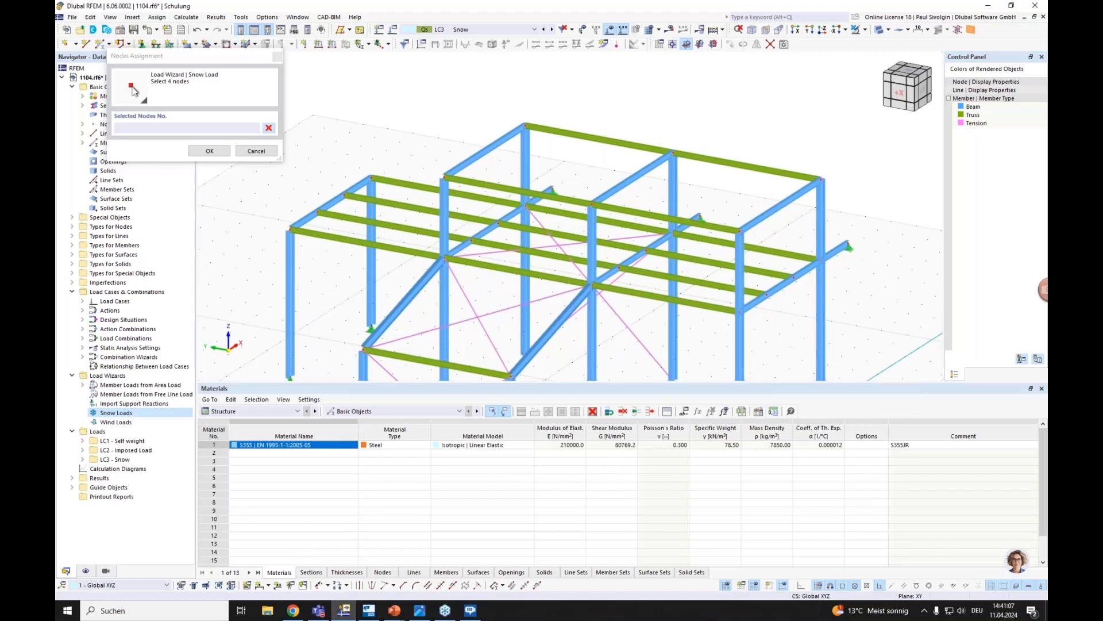
middle_drag(460, 183, 455, 161)
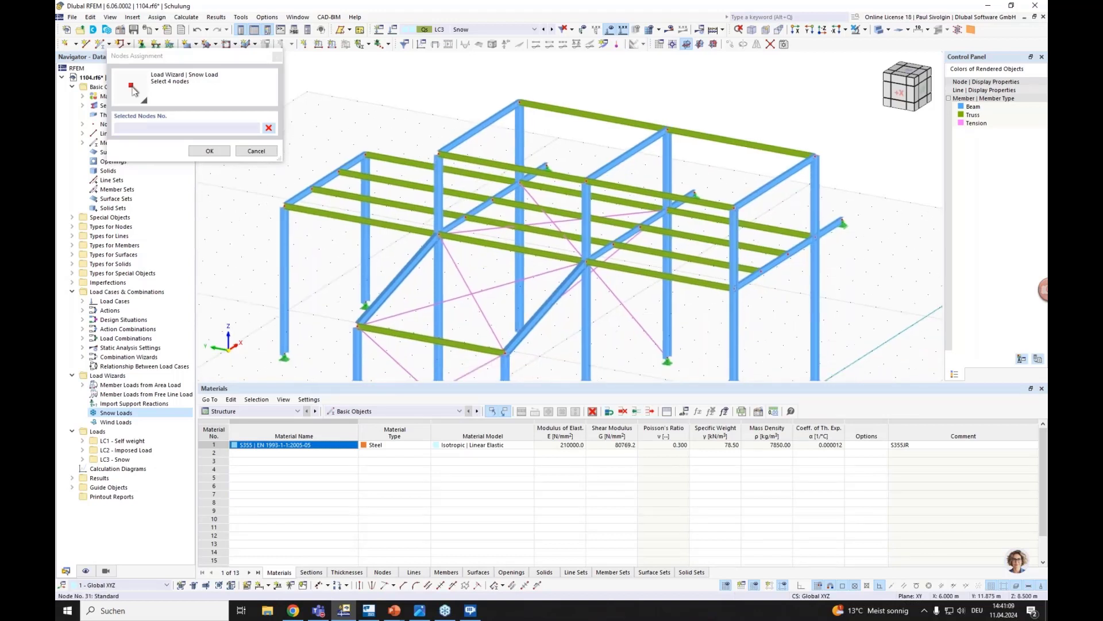
click(519, 103)
click(809, 156)
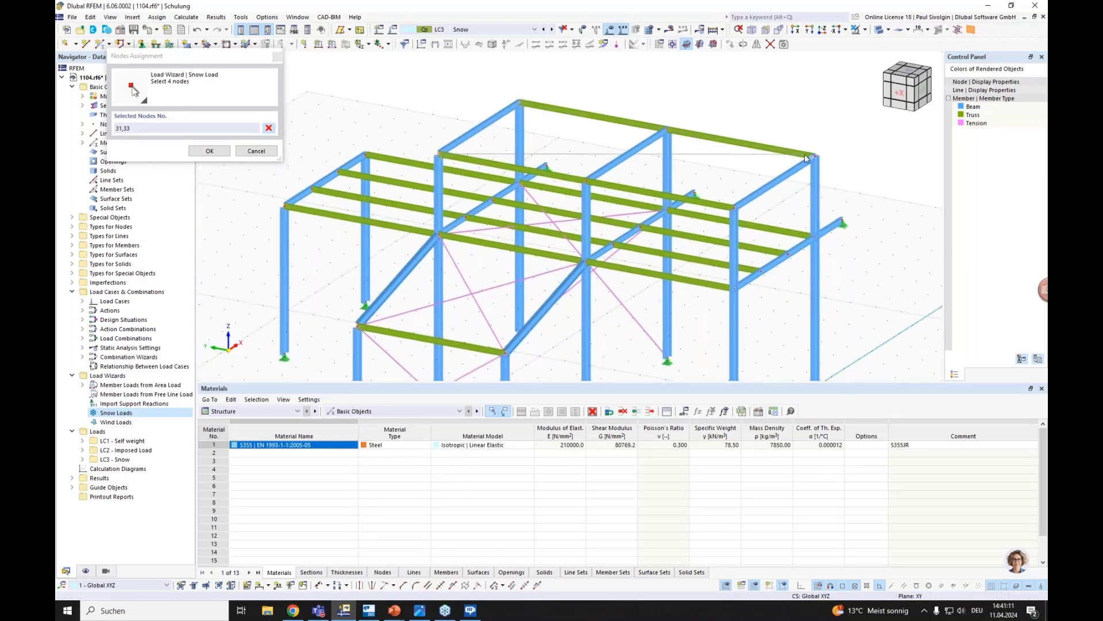
click(439, 153)
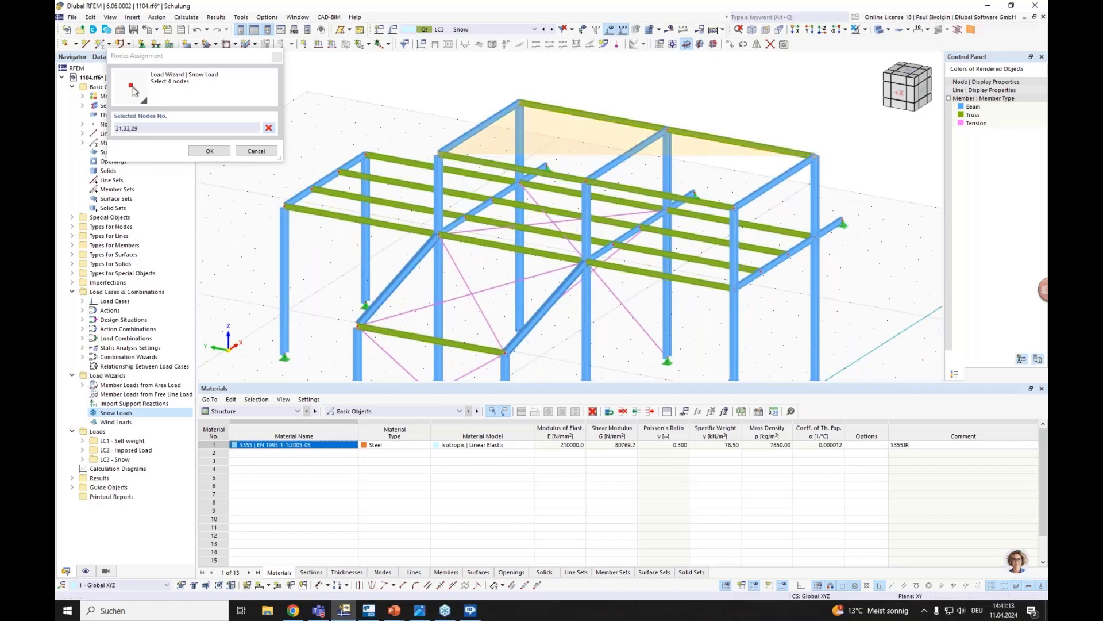
click(735, 207)
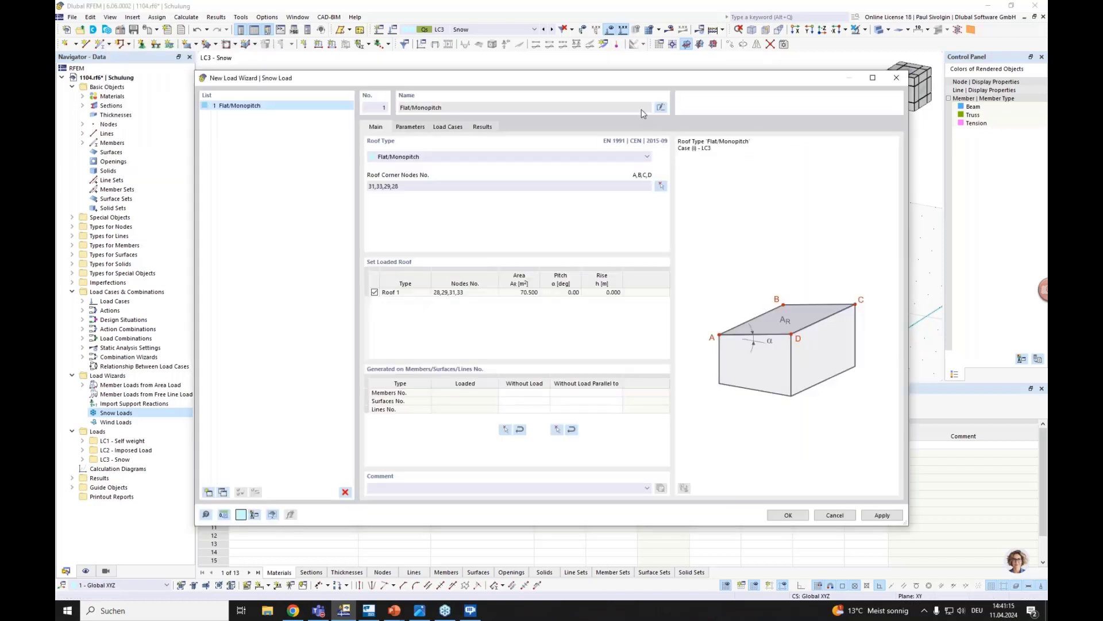
- Name the snow load wizard Roof 1, check its parameters and generate the snow load
click(656, 107)
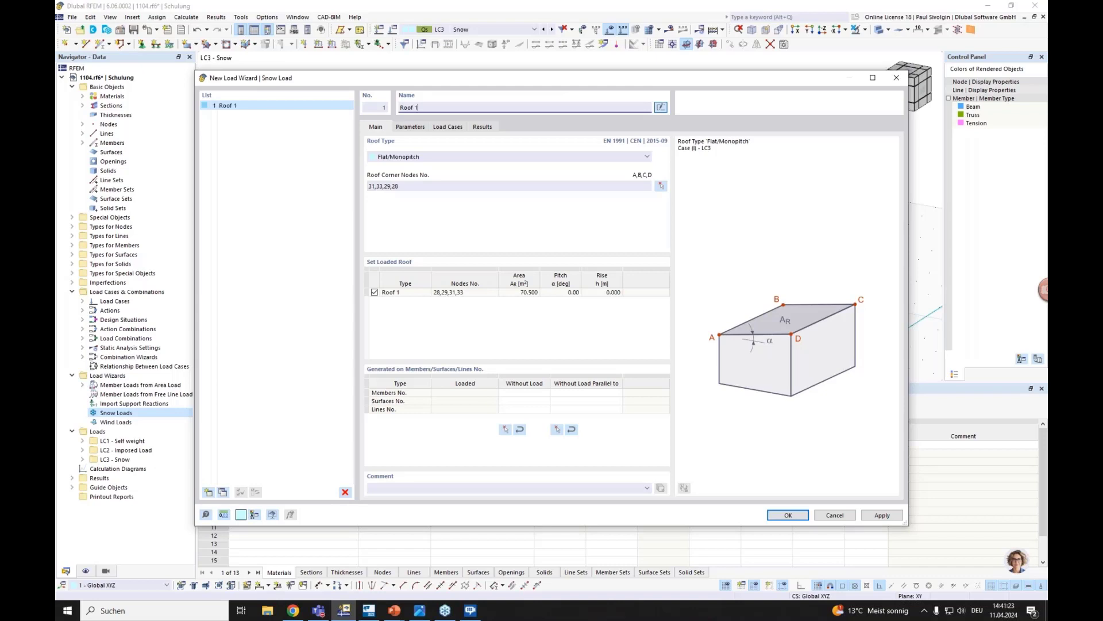
click(411, 127)
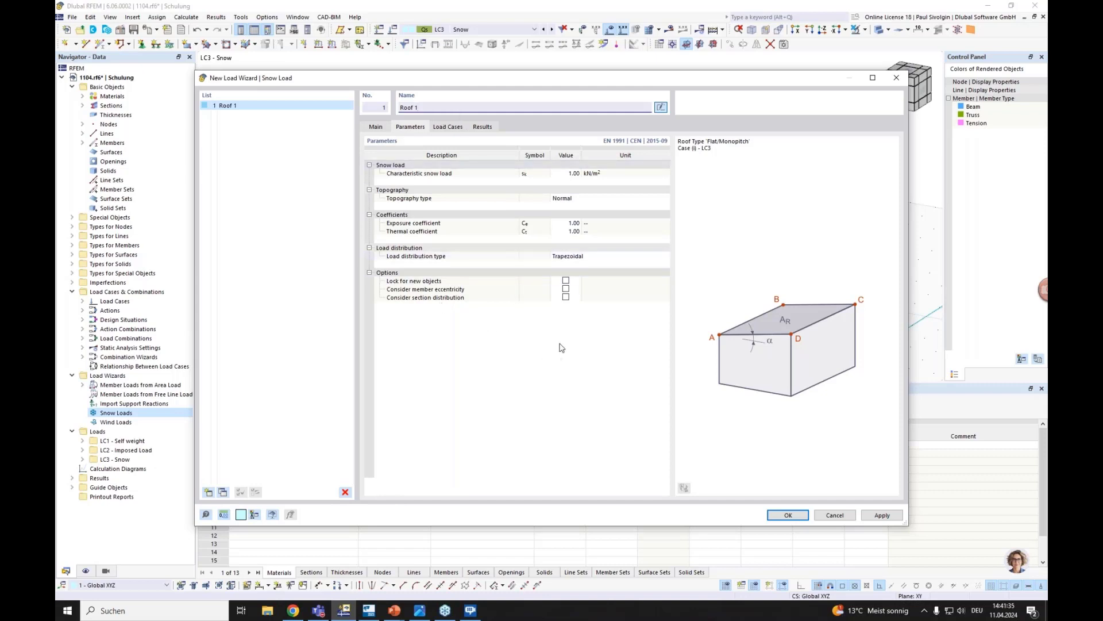
click(796, 519)
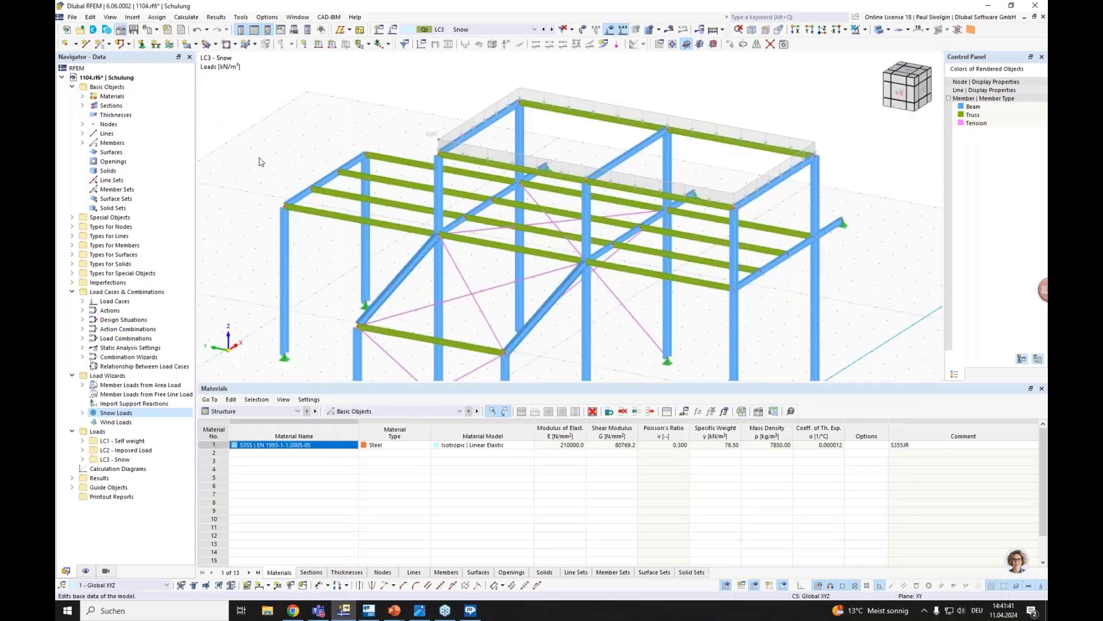
- Check the standards and activated add-ons in the model's base data
click(407, 104)
click(385, 106)
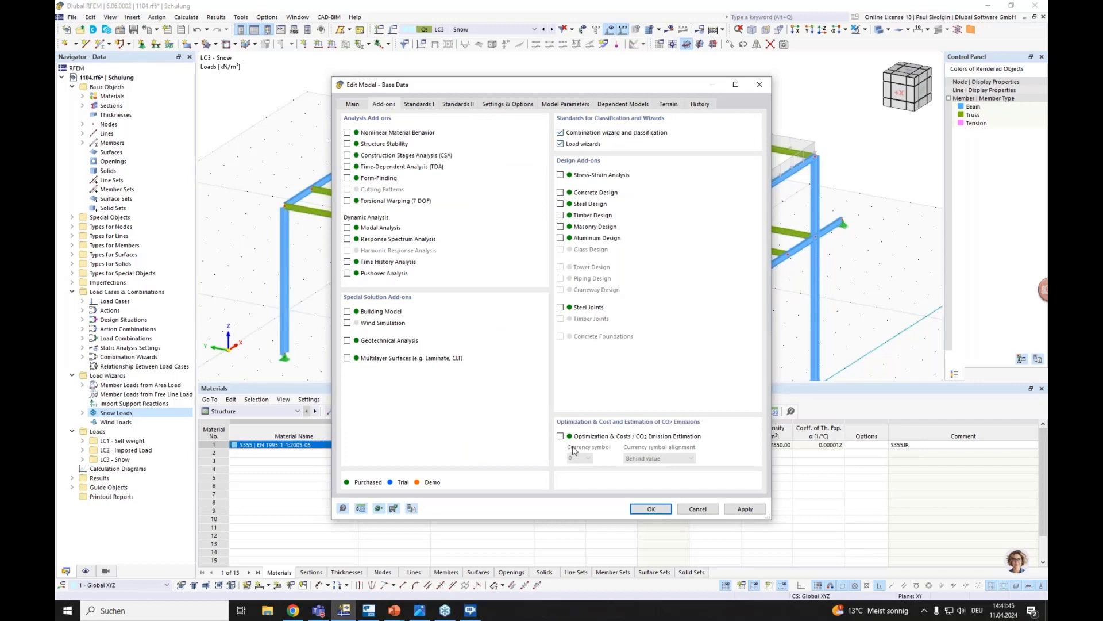
click(649, 509)
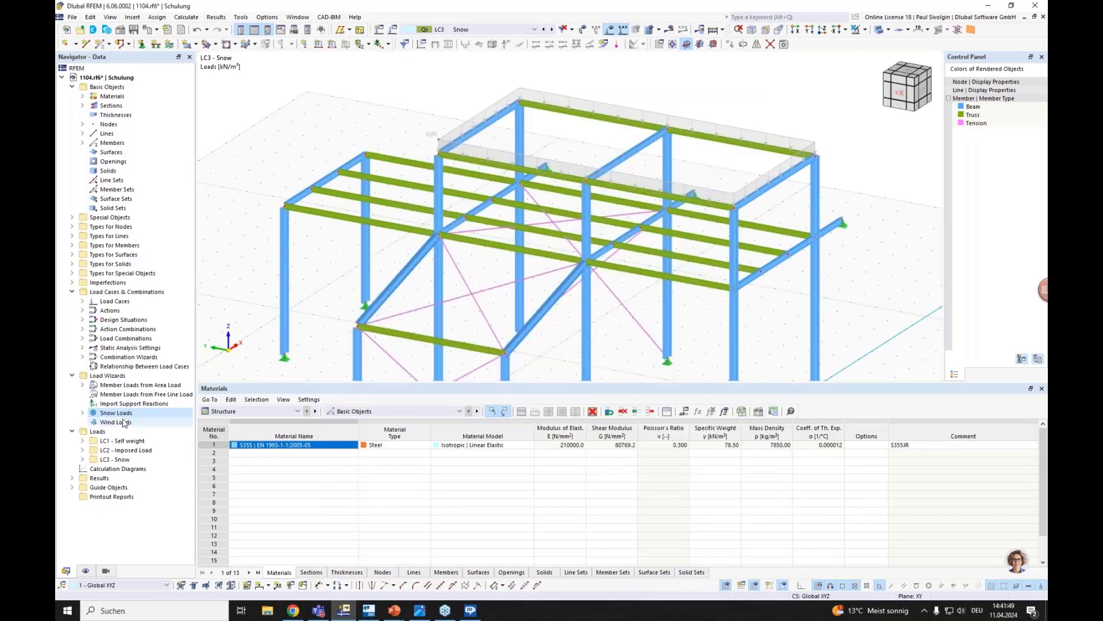
- Review the snow load parameters of the Roof 1 load wizard
double_click(113, 413)
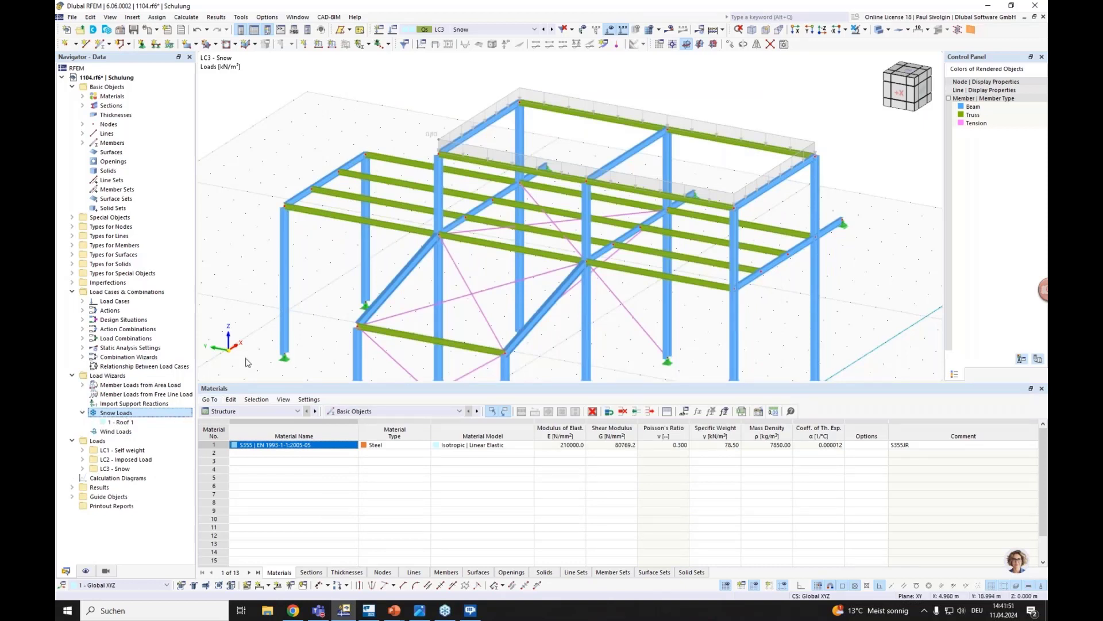
click(120, 422)
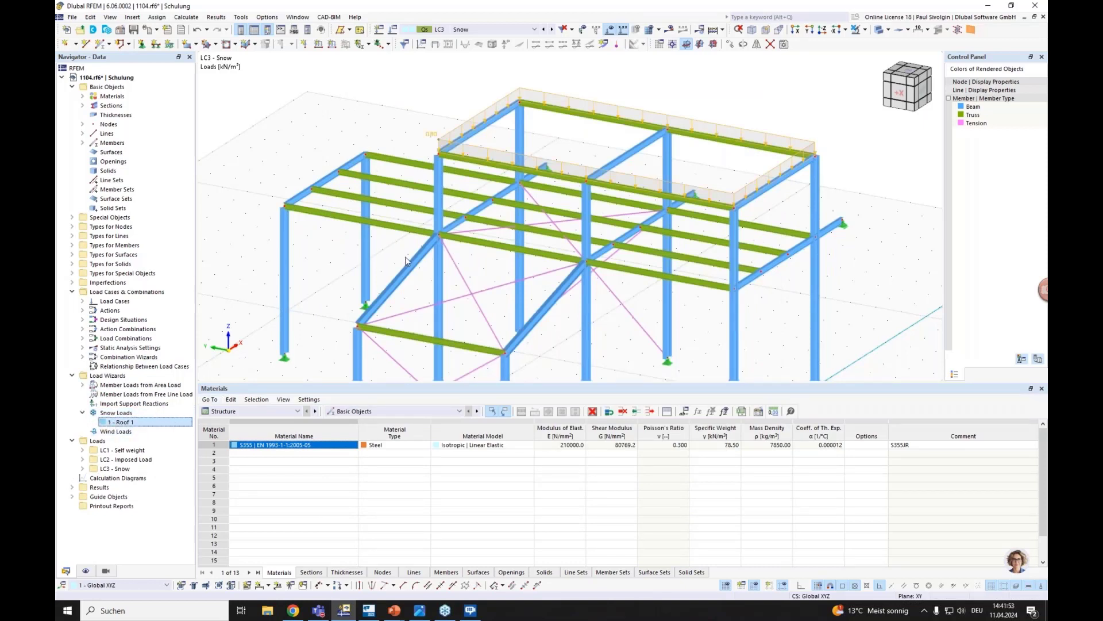
double_click(437, 131)
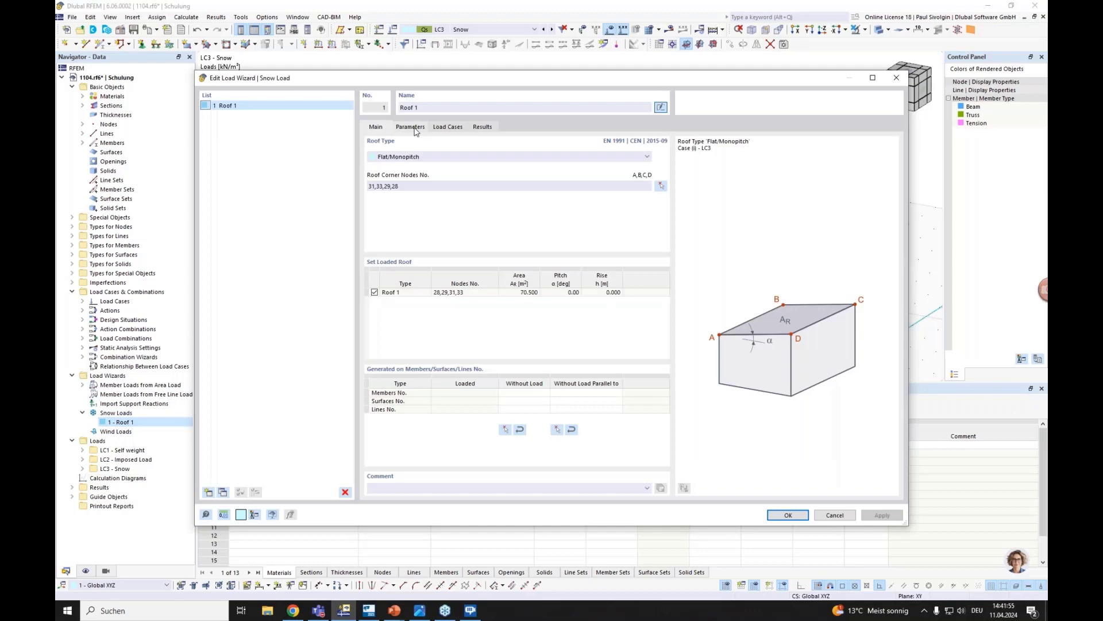
click(415, 130)
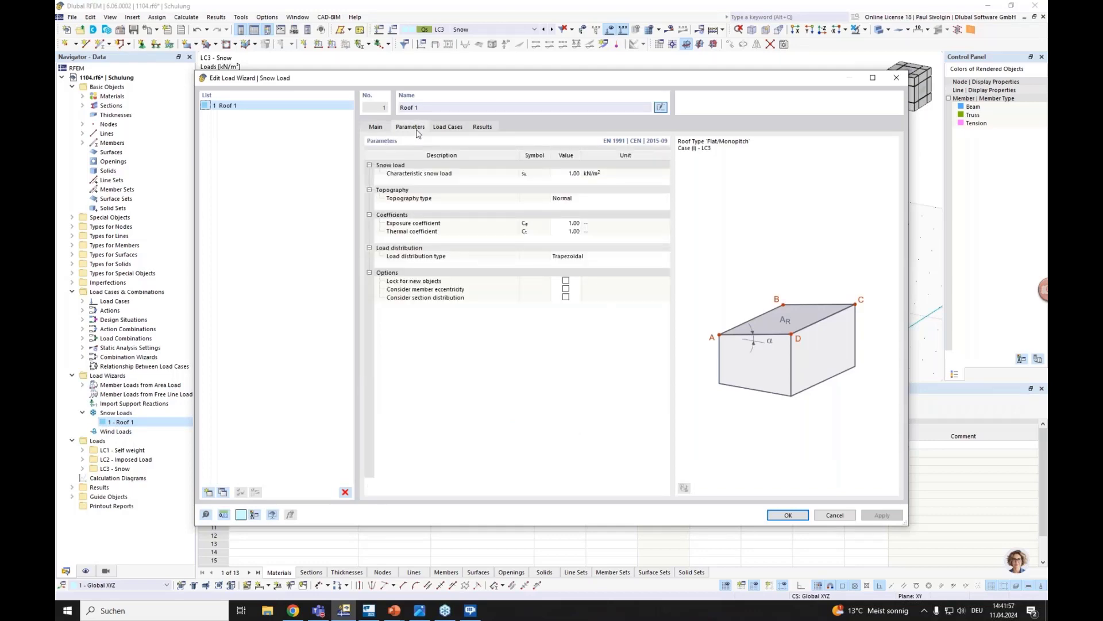
click(896, 78)
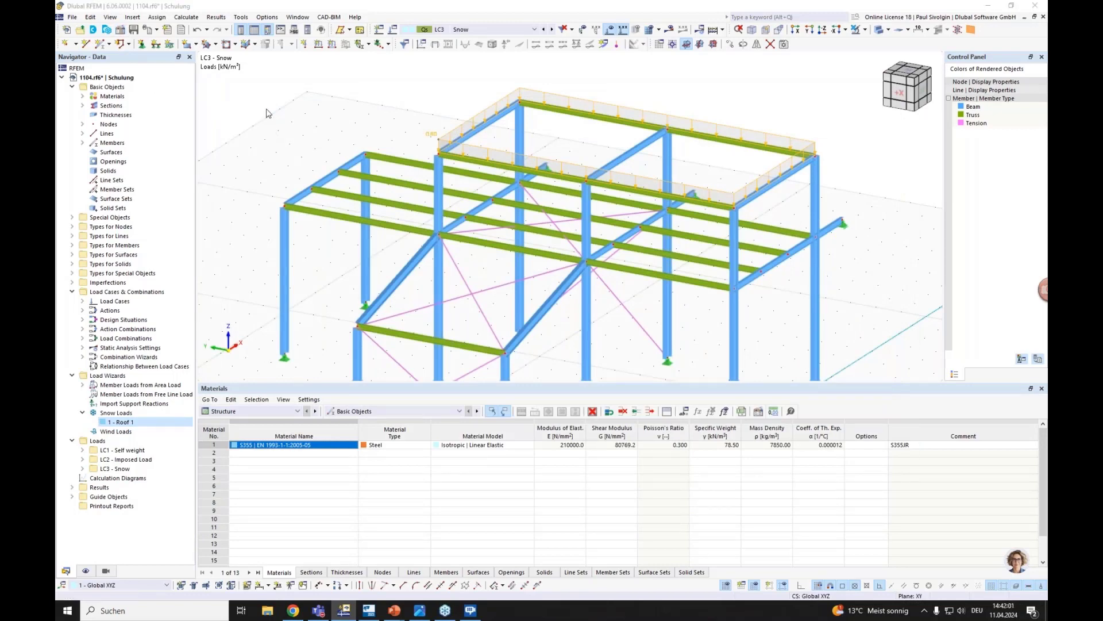
- Set the EN 1991 national annex for the load wizards to DIN | 2019-04 in the model's base data
click(414, 104)
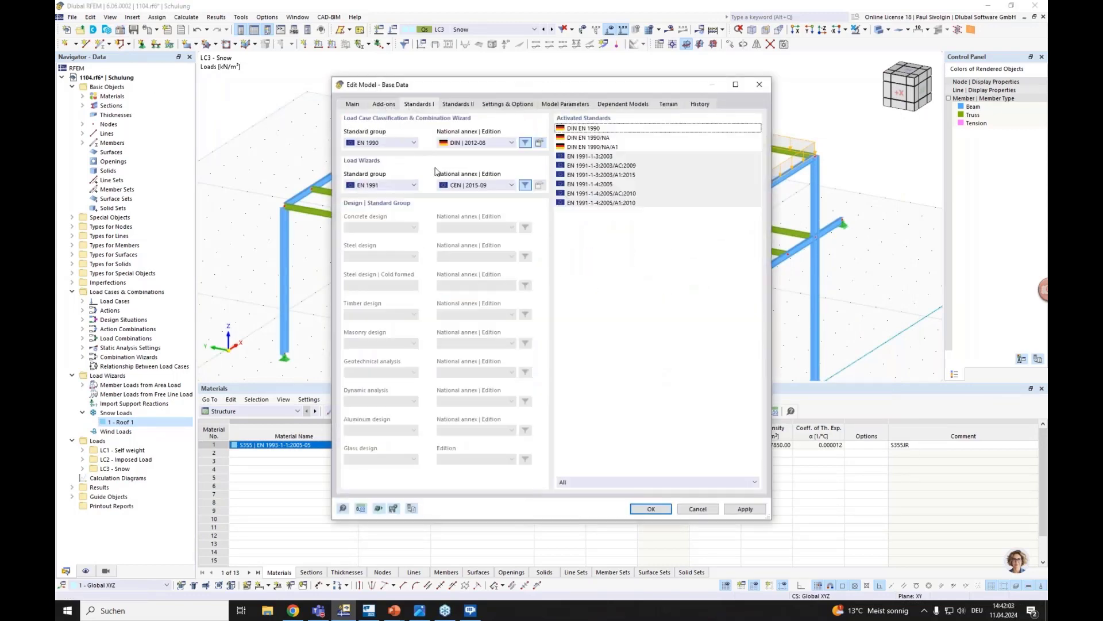
click(483, 185)
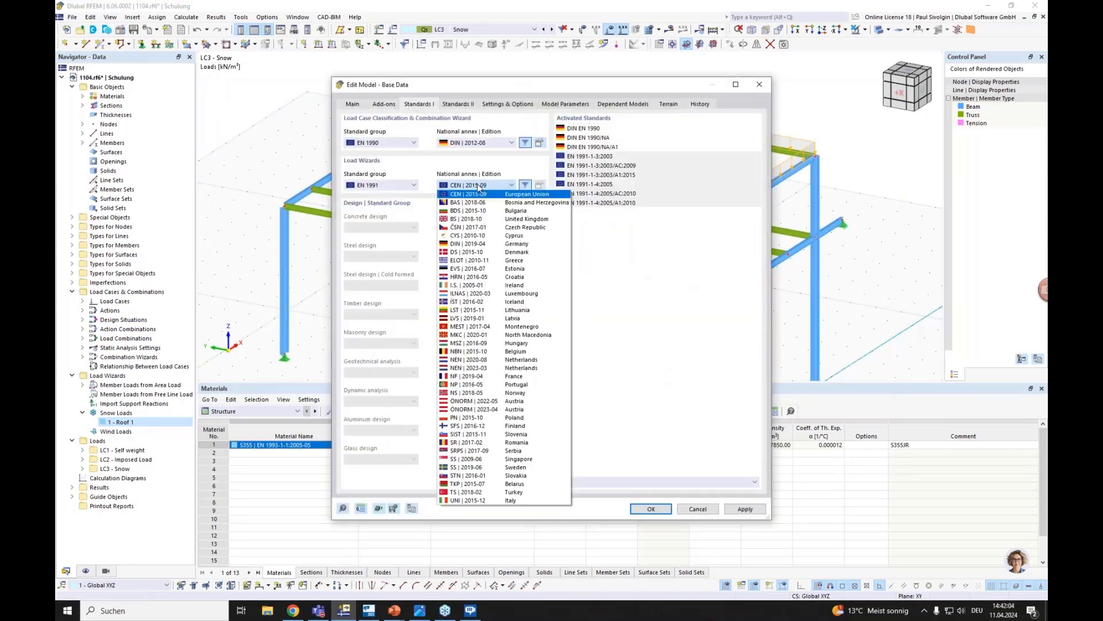
click(455, 245)
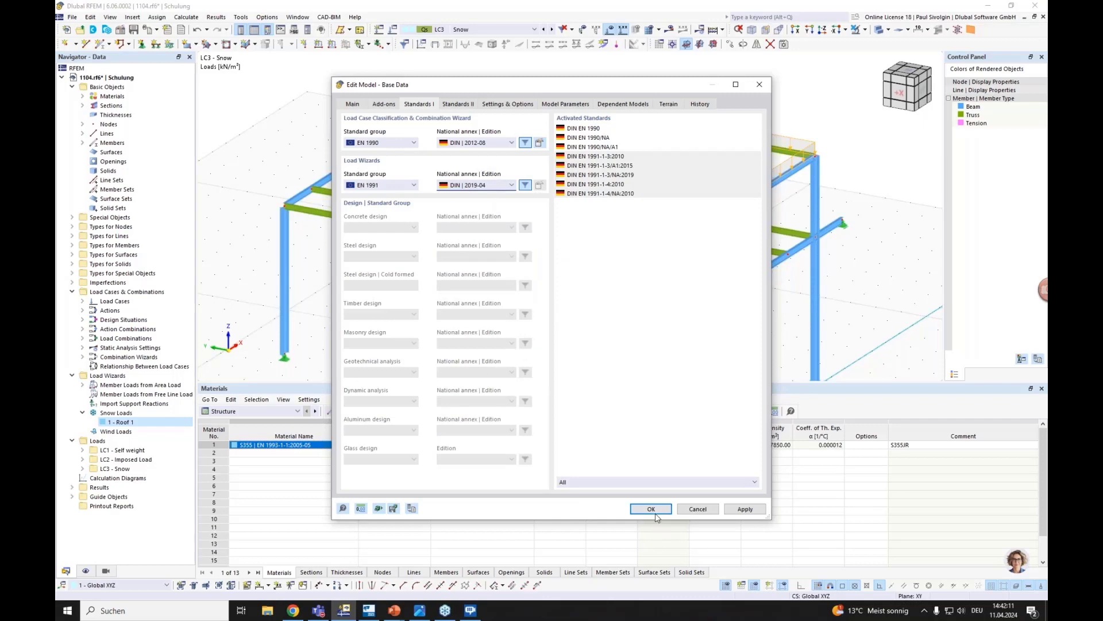
key(Return)
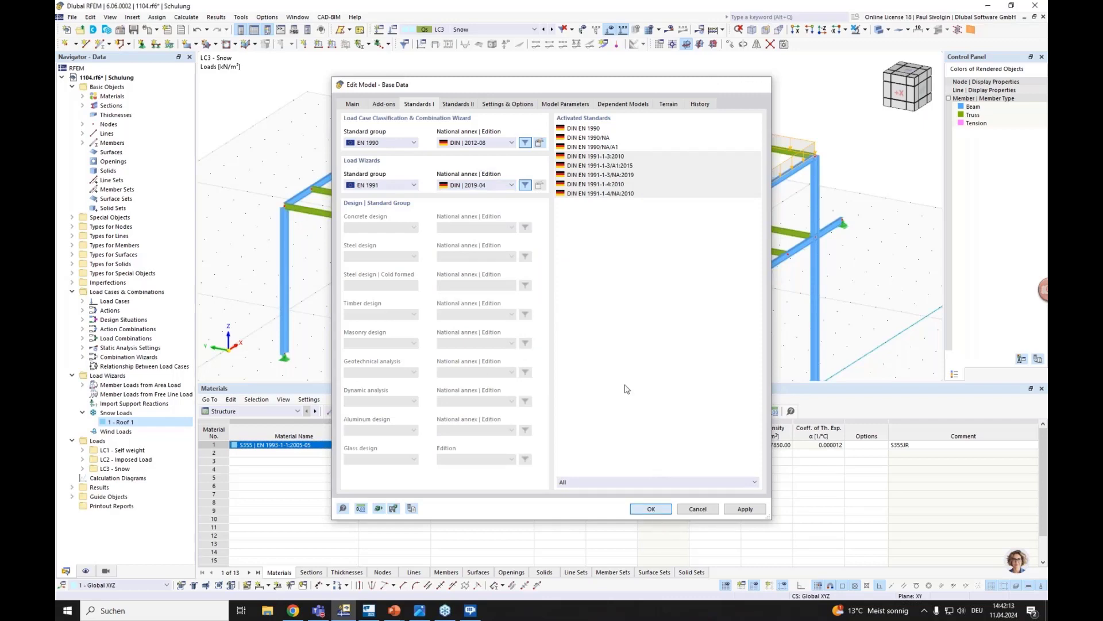
- Define the Roof 1 snow load parameters from the snow load map by picking a location in Leipzig, Germany
click(118, 423)
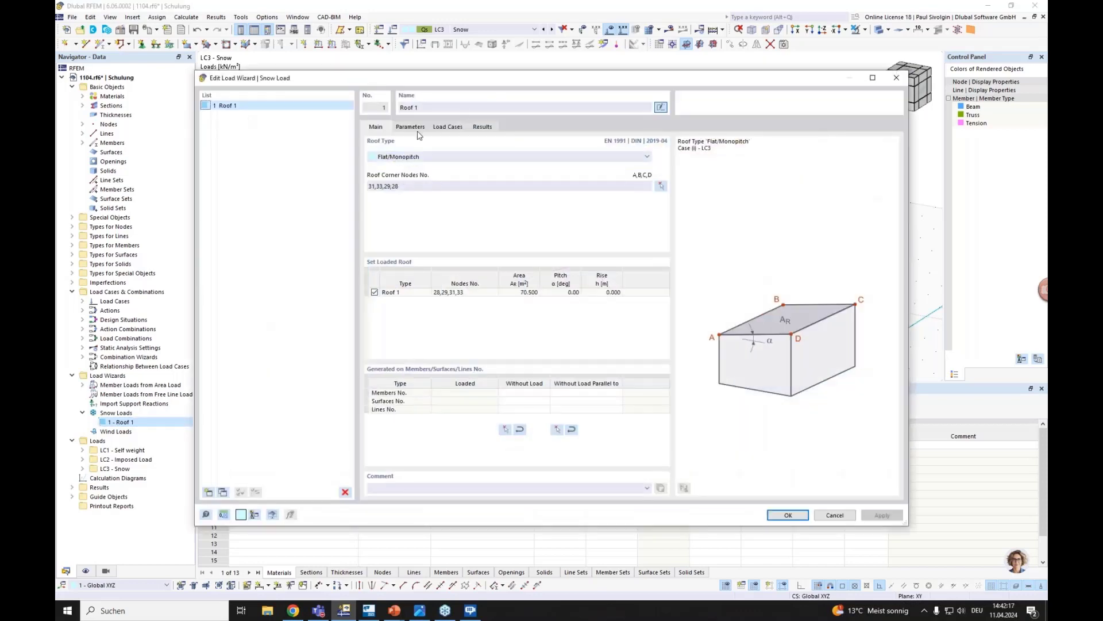
click(416, 129)
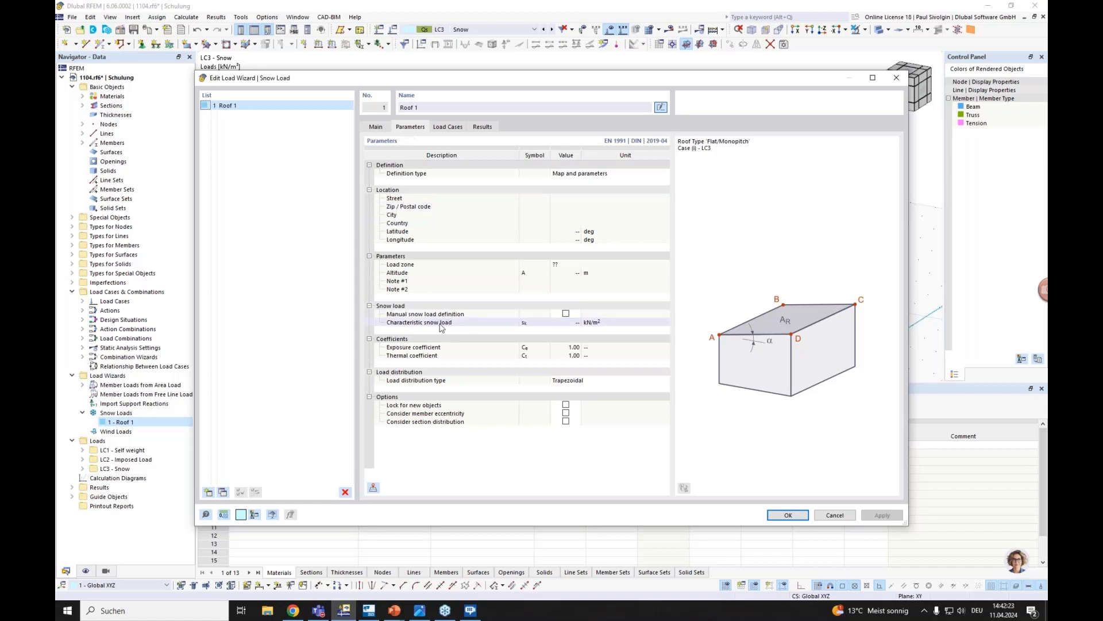
click(566, 313)
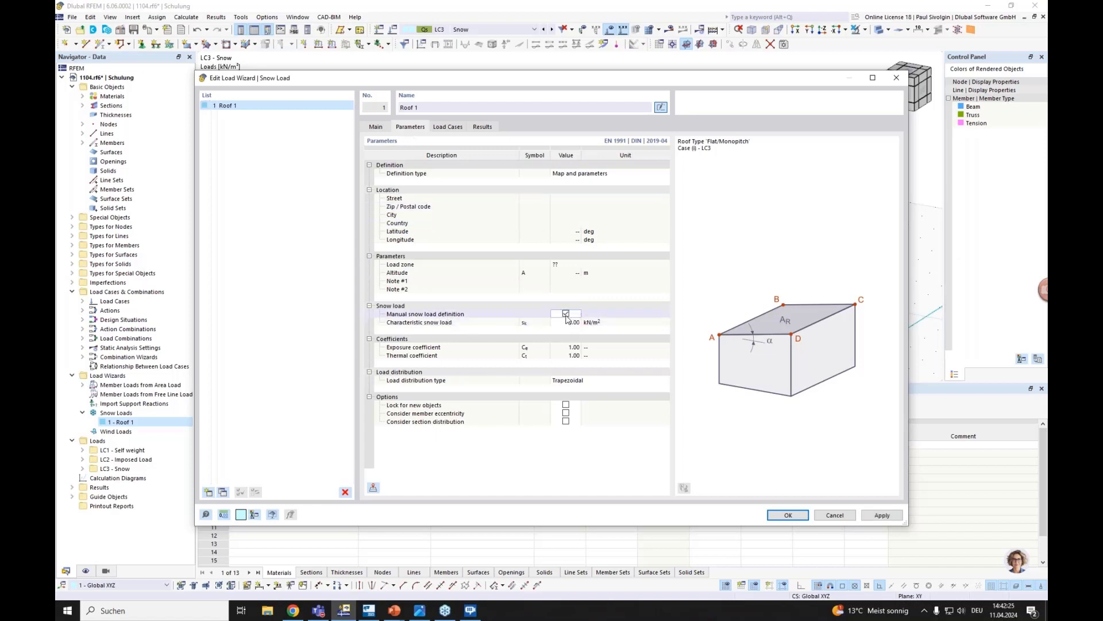
click(566, 314)
click(373, 489)
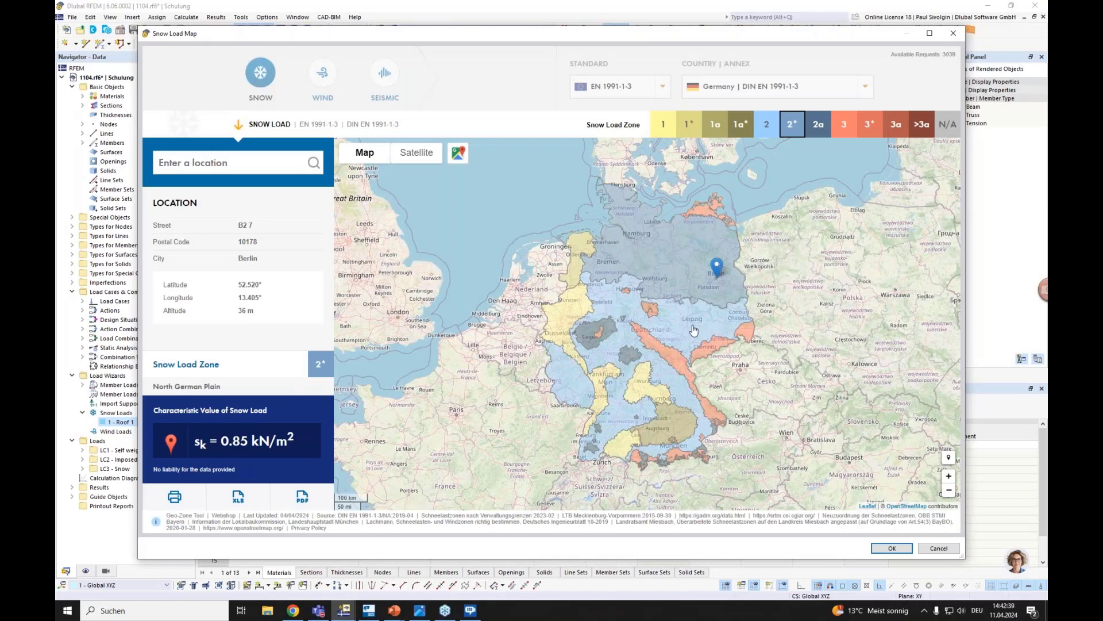
click(694, 328)
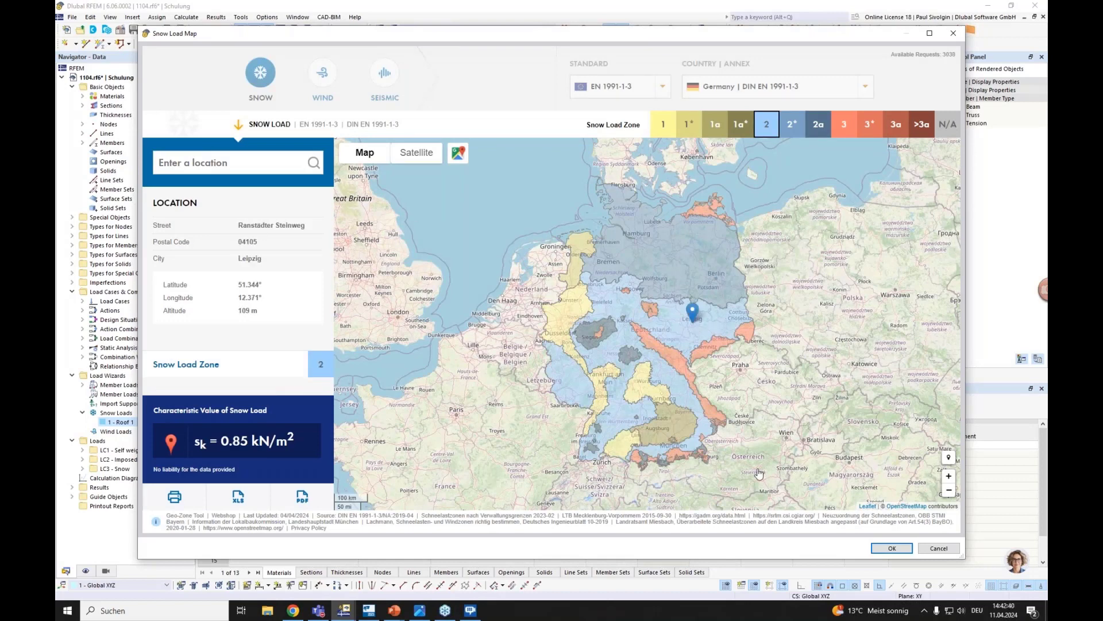
click(890, 549)
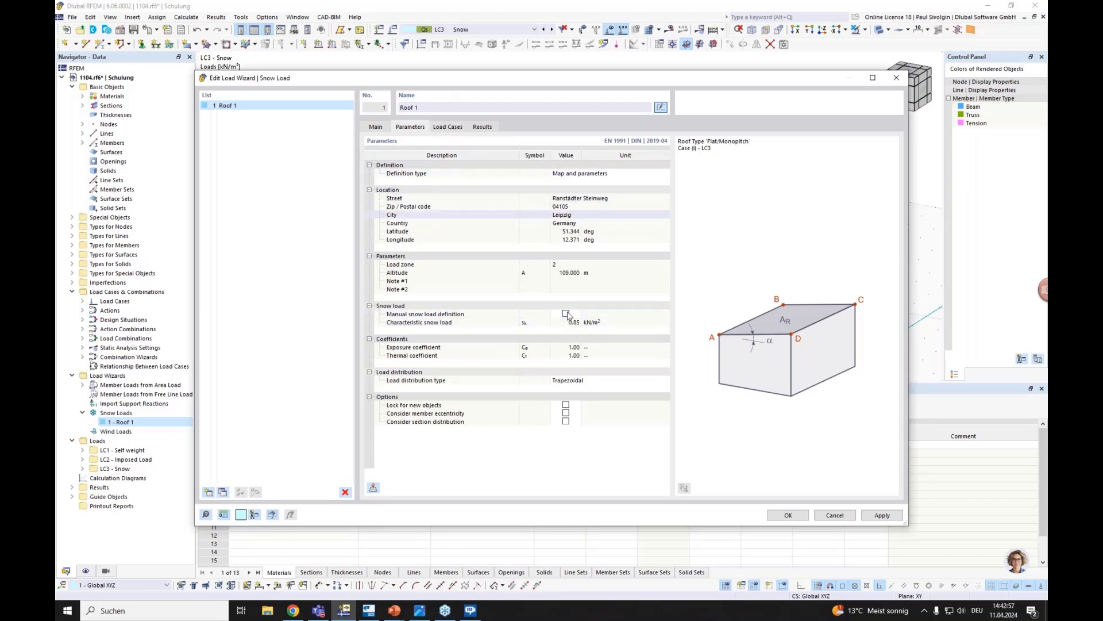
- Review Roof 1's assigned load case, its generated results and the snow load shown on the model's upper roof
click(452, 128)
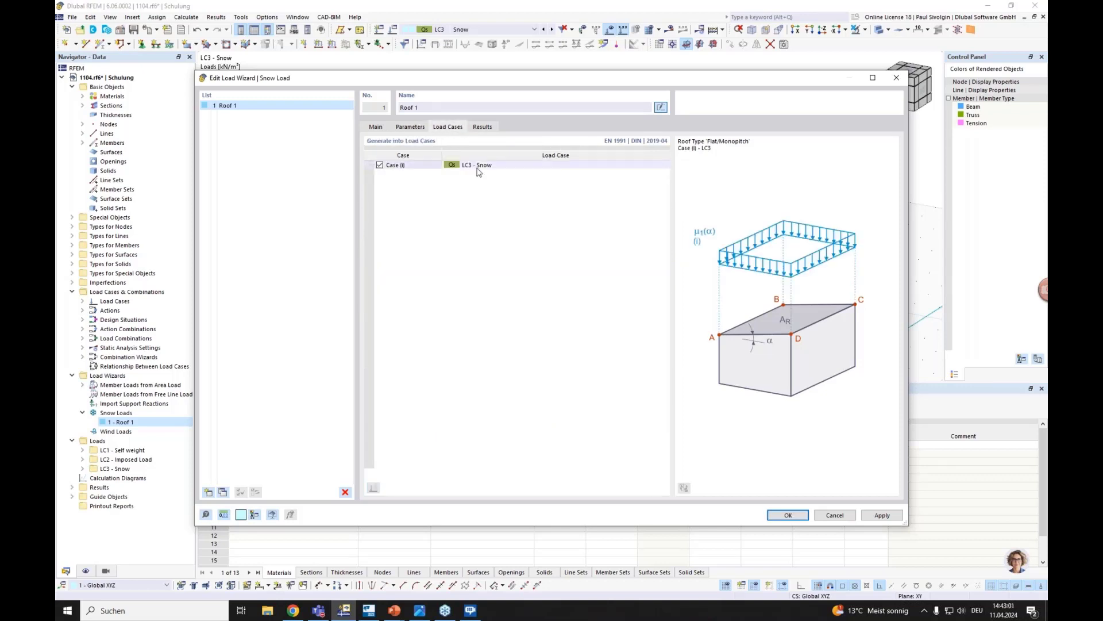
click(520, 165)
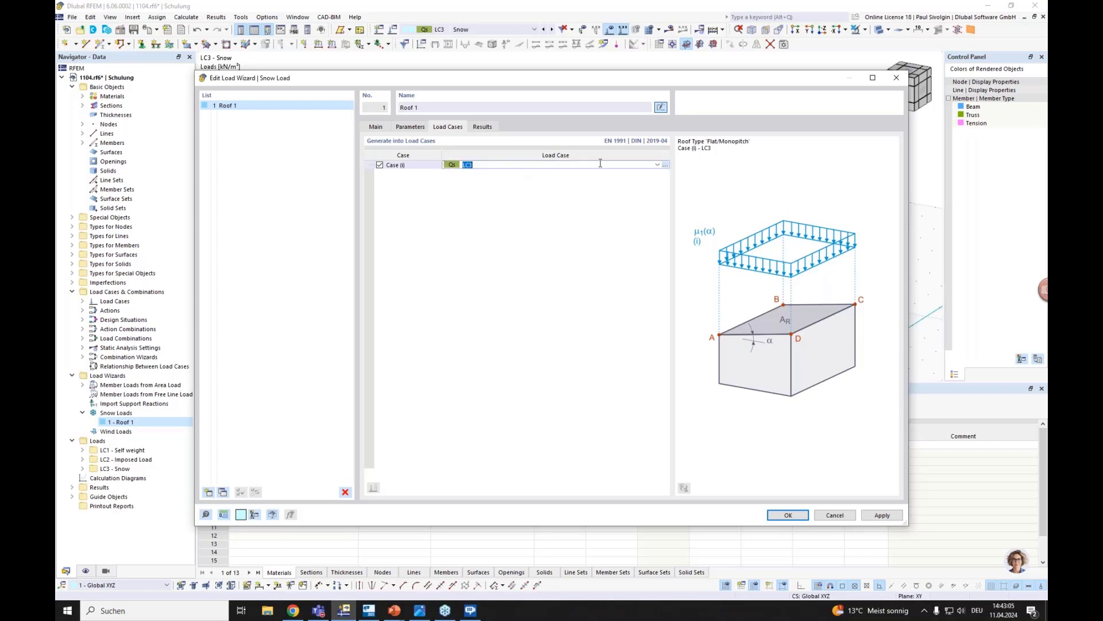
click(658, 165)
click(483, 127)
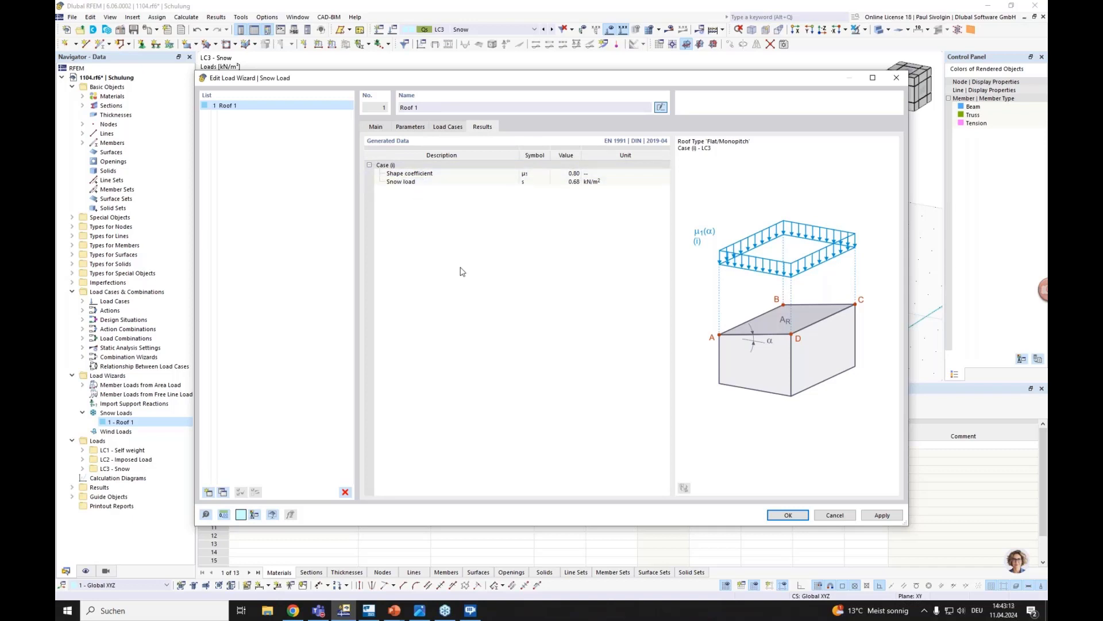
drag(684, 72, 668, 293)
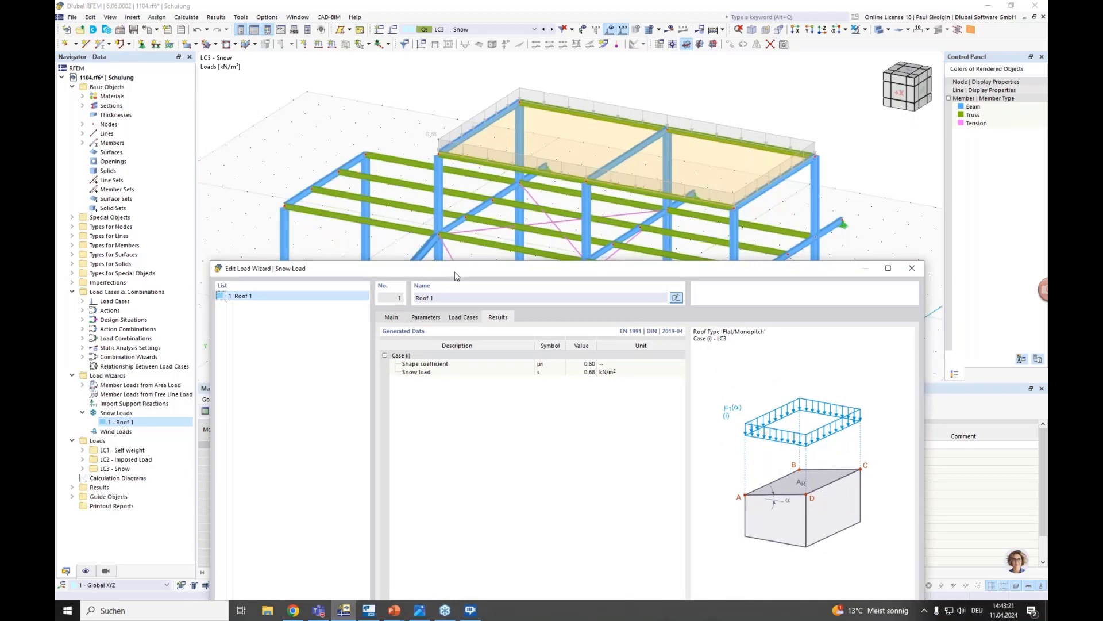
drag(454, 270, 477, 371)
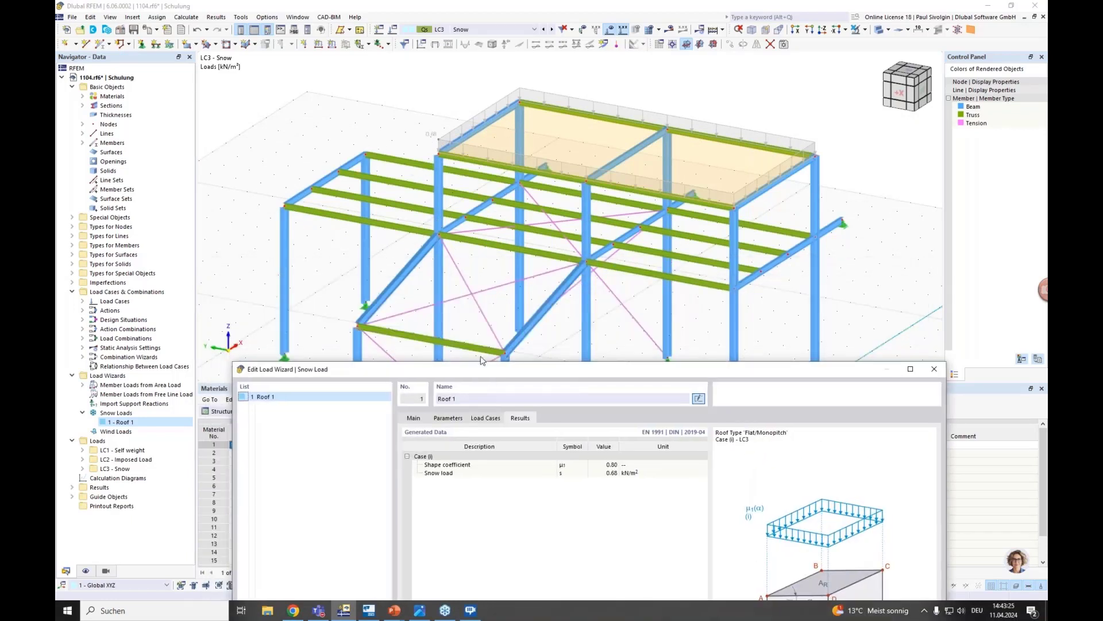
drag(504, 370, 480, 65)
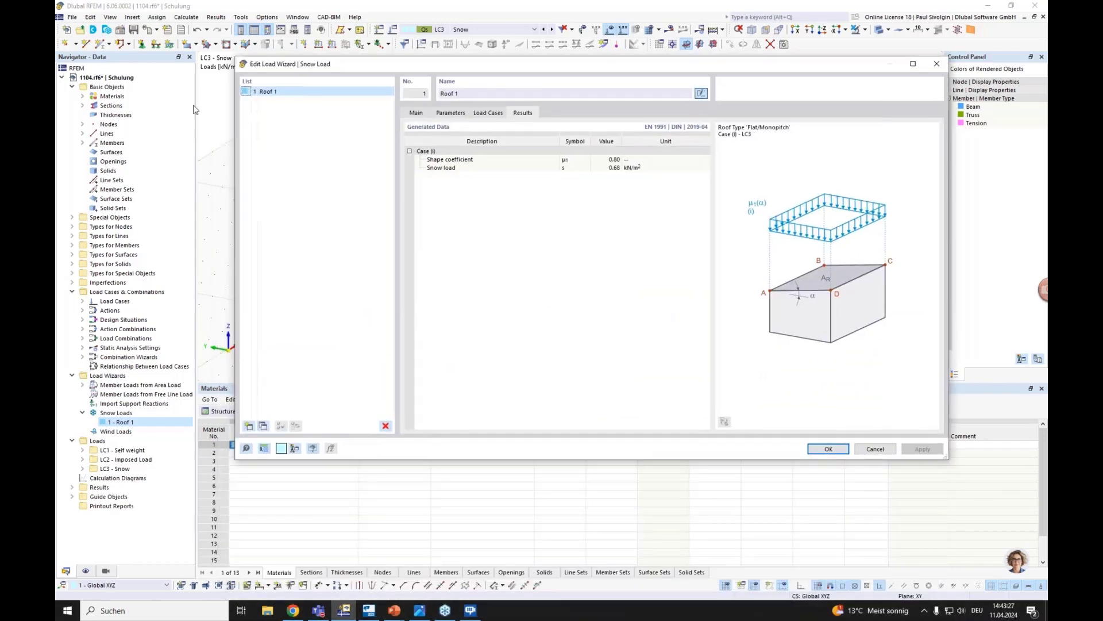
- Copy the Roof 1 snow load wizard twice and name the copies Roof 2 and Roof 3
click(280, 94)
click(263, 426)
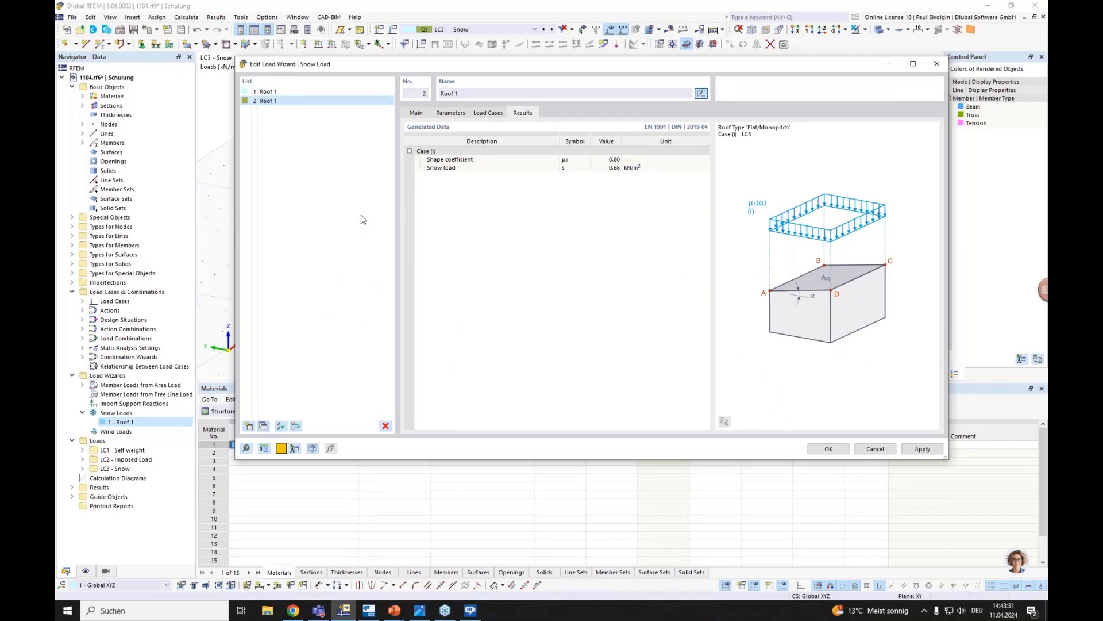
click(460, 93)
text(2)
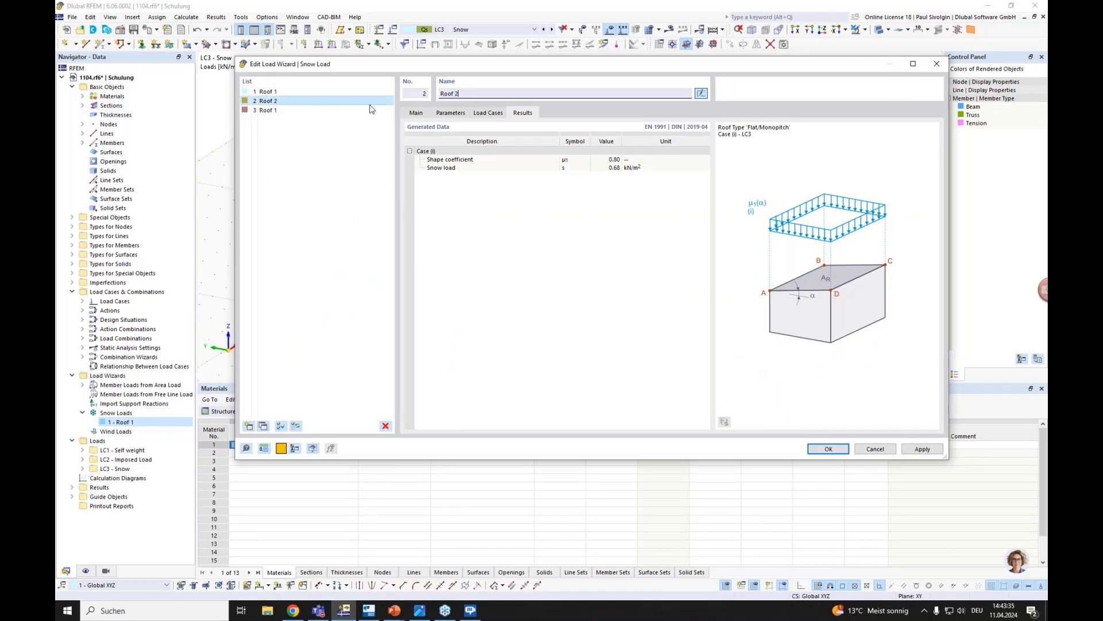
click(265, 109)
double_click(456, 93)
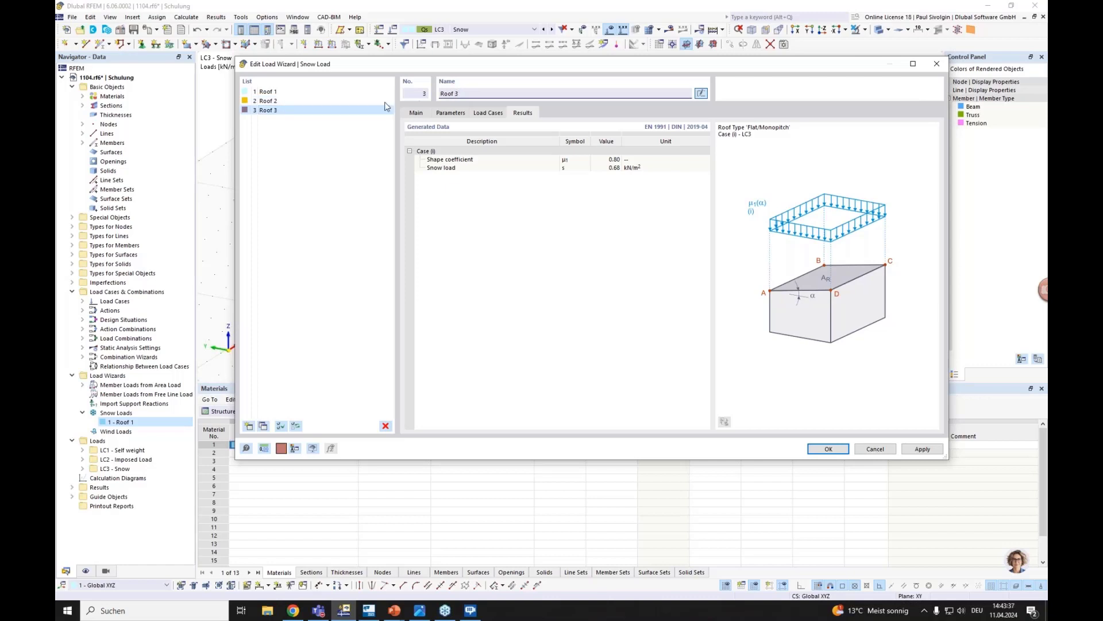
- Assign the lower flat roof's corner nodes 14, 2, 8 and 16 to the Roof 2 snow load wizard
click(317, 102)
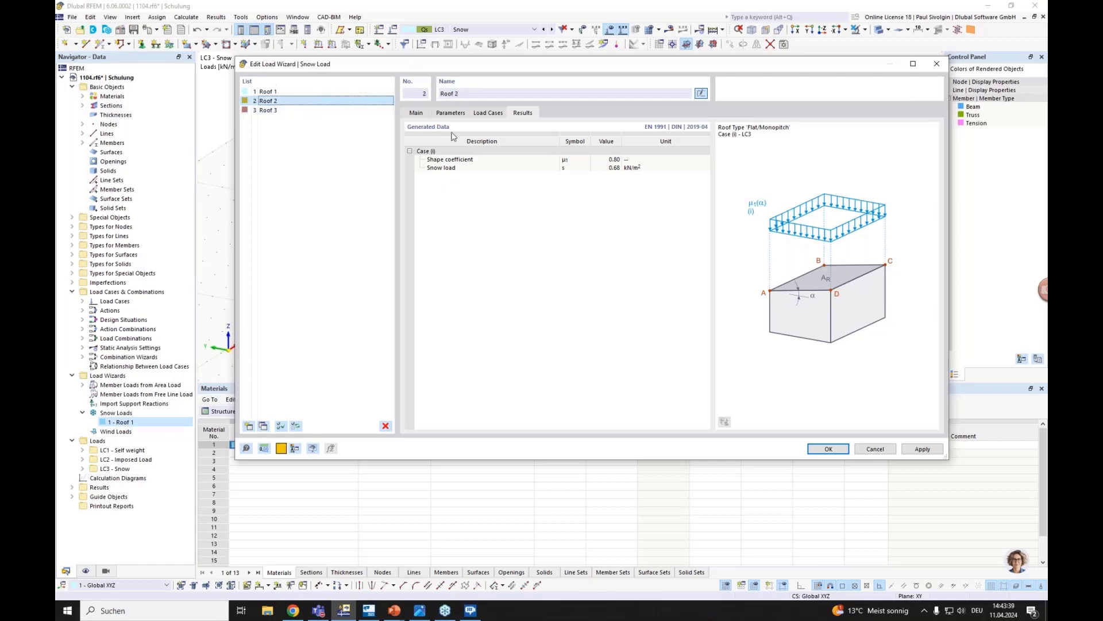
click(424, 114)
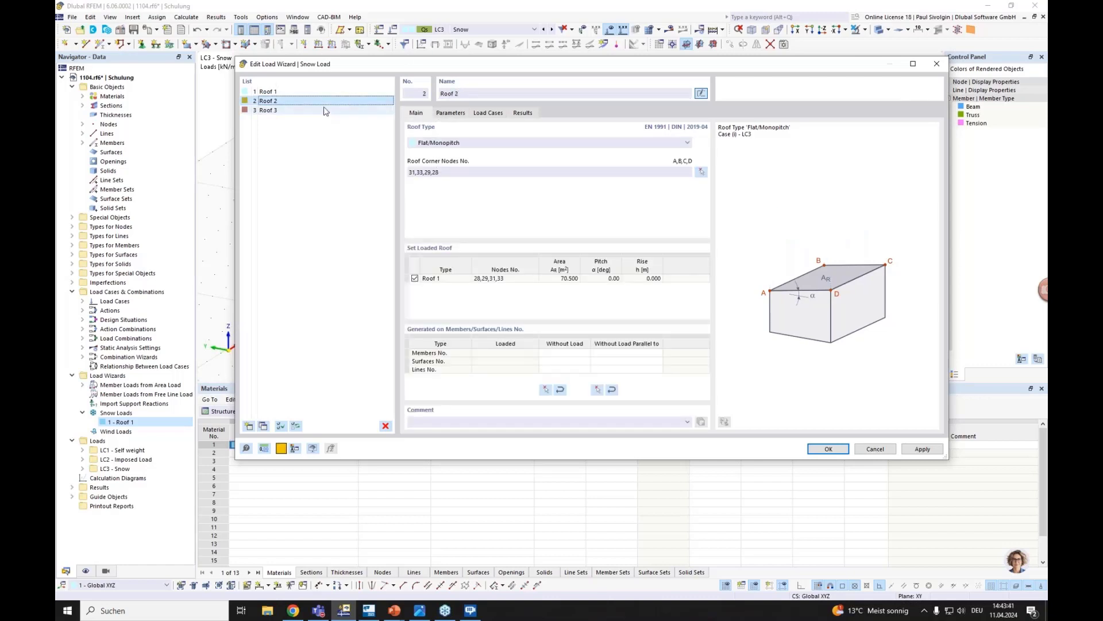
click(467, 172)
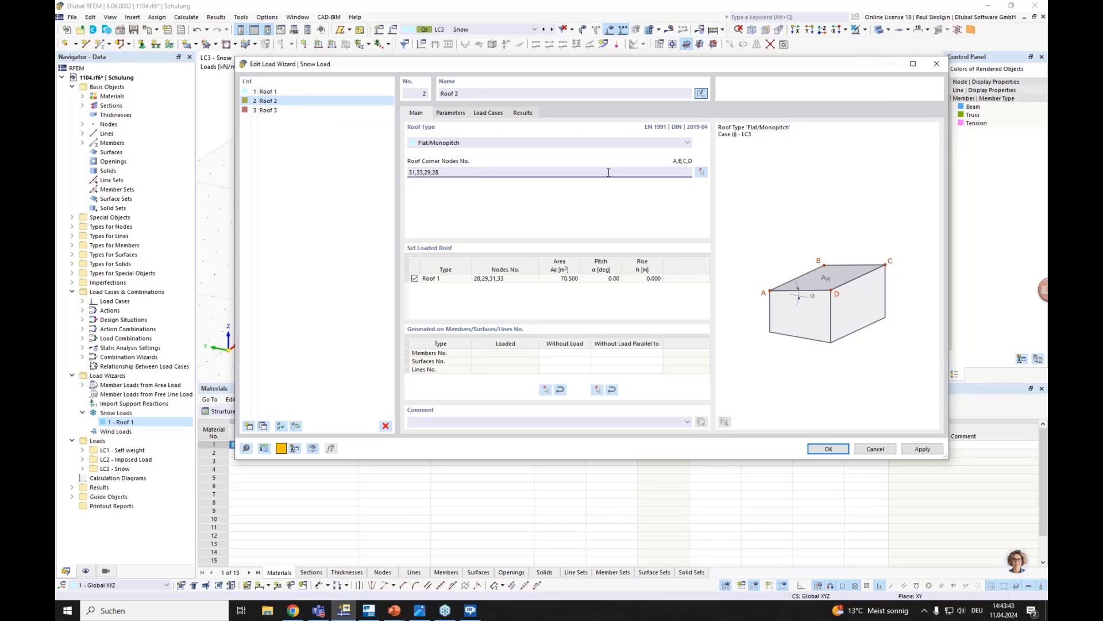
click(700, 172)
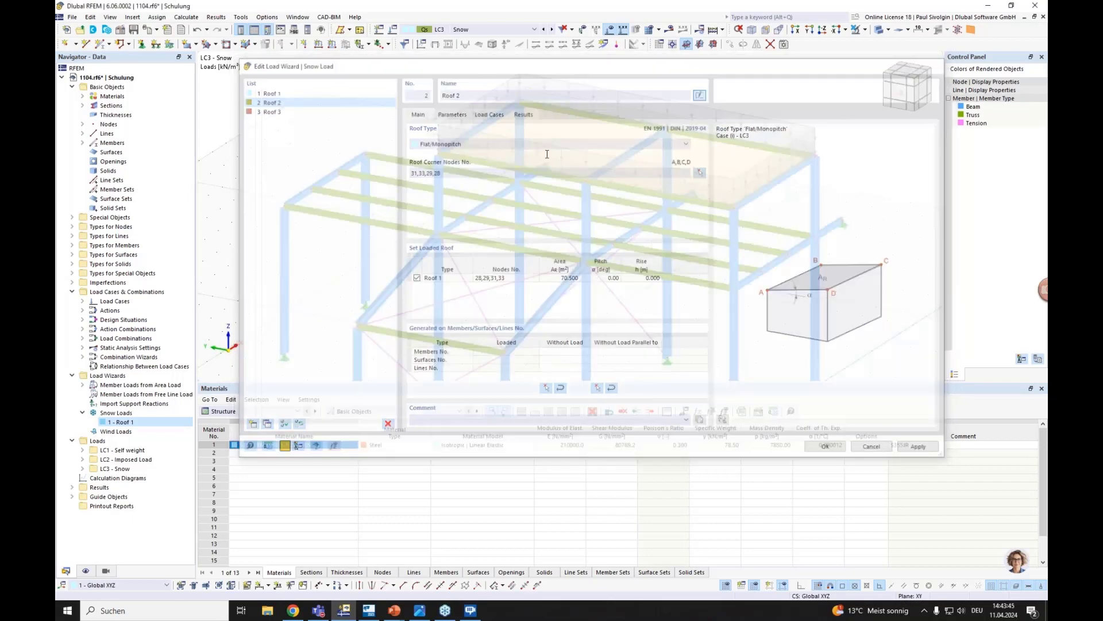
click(520, 183)
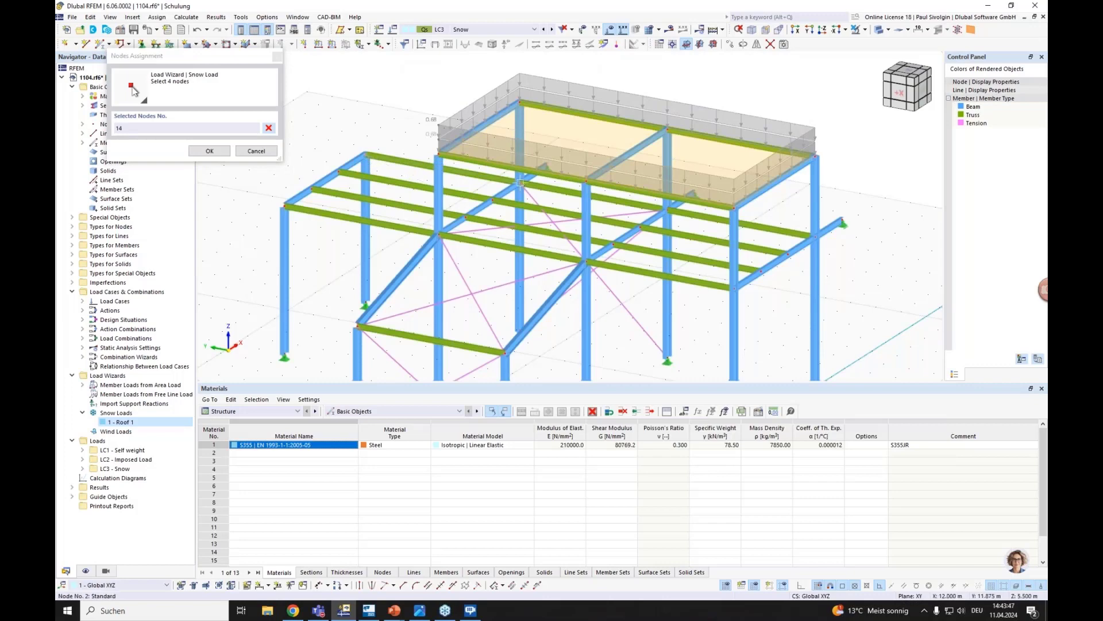
click(439, 233)
click(284, 204)
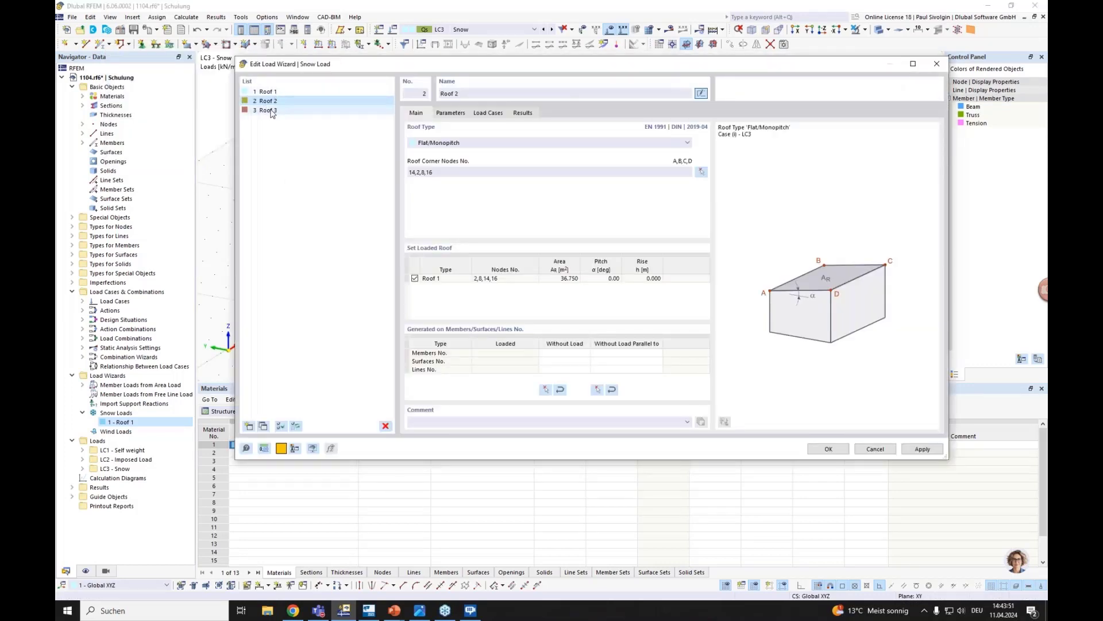
- Assign the sloped roof's corner nodes 8, 10, 18 and 20 to the Roof 3 snow load wizard
click(391, 111)
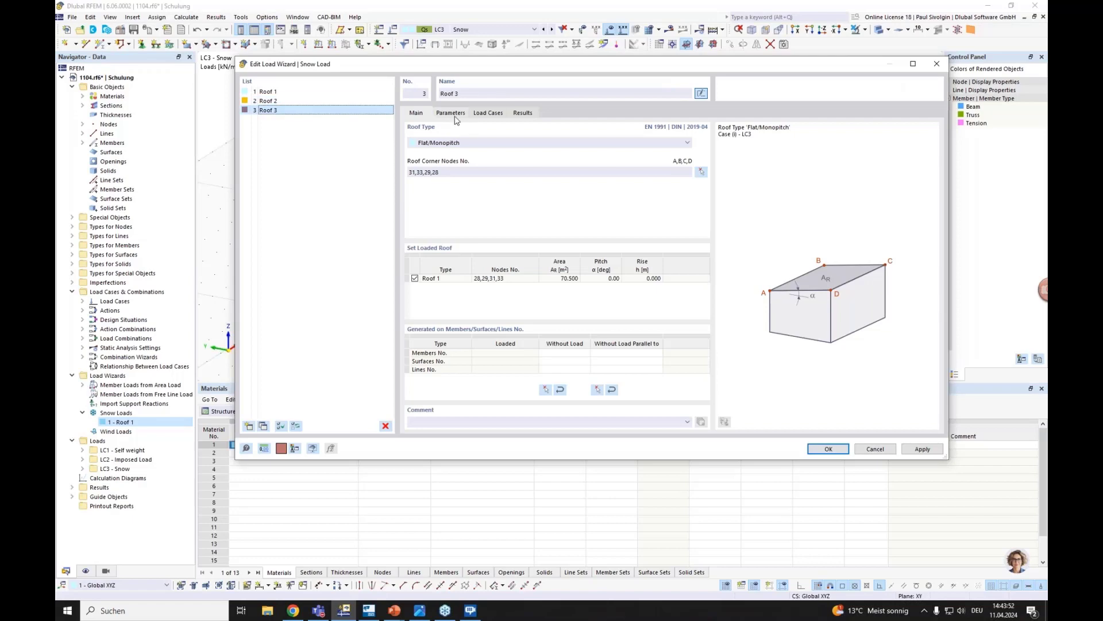
click(701, 172)
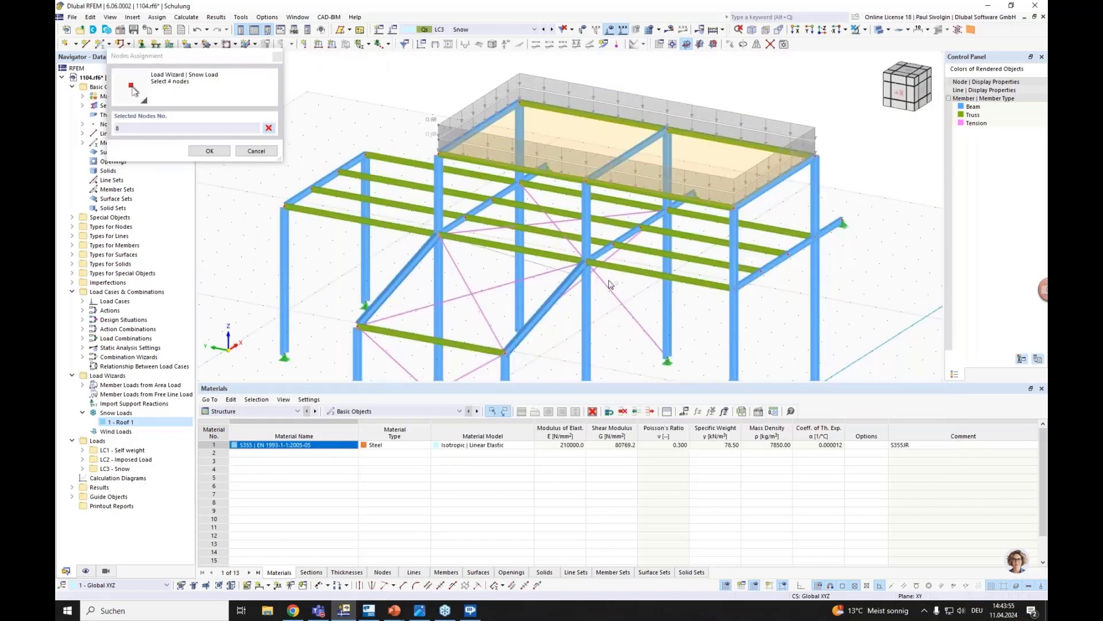
click(587, 262)
click(505, 351)
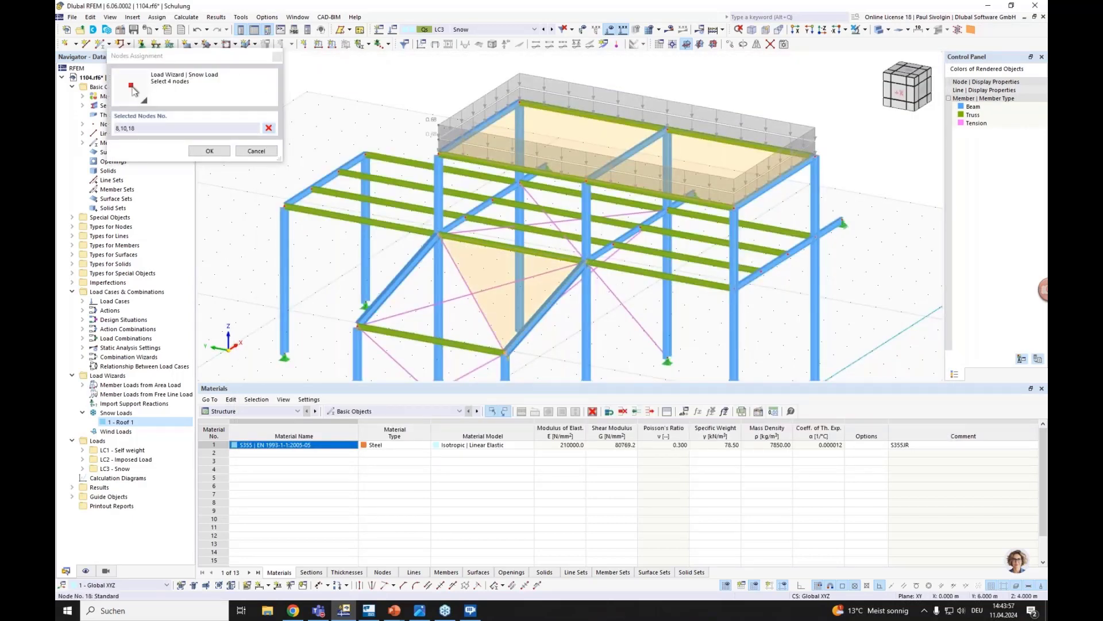
click(356, 326)
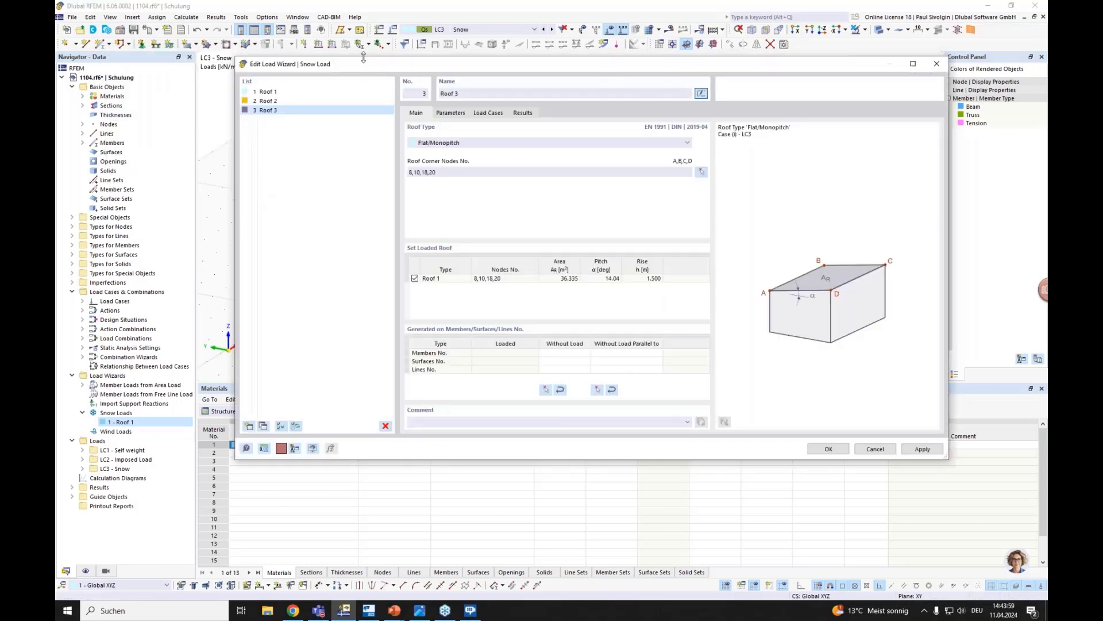
- Apply the Roof 2 and Roof 3 snow loads, check them on the model and close the snow load wizard
click(914, 449)
drag(784, 69, 677, 374)
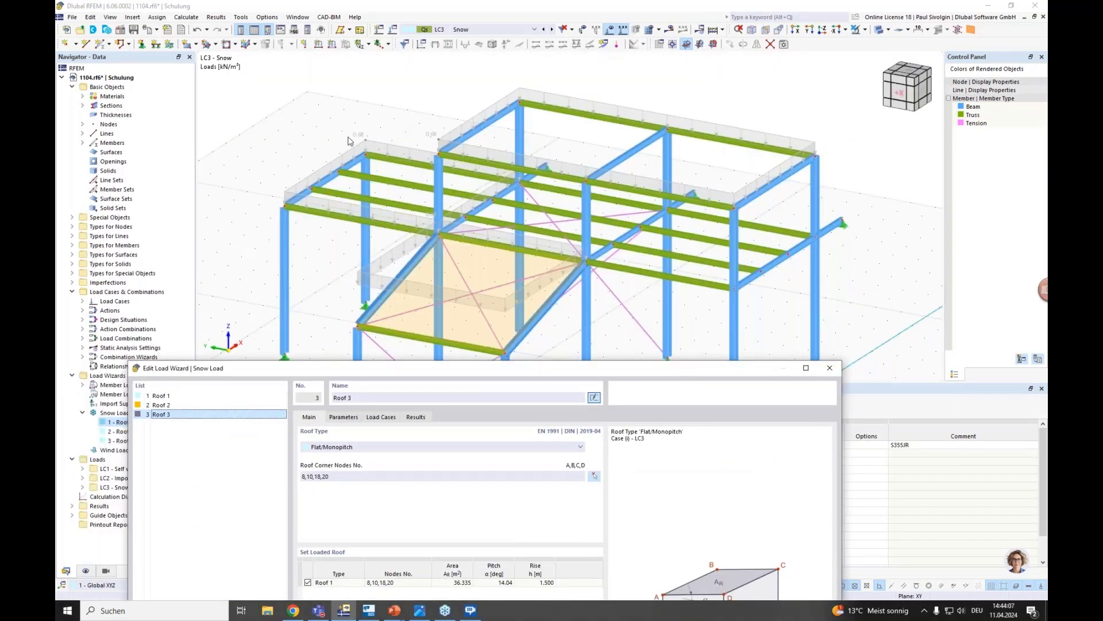
drag(425, 371, 437, 75)
click(735, 457)
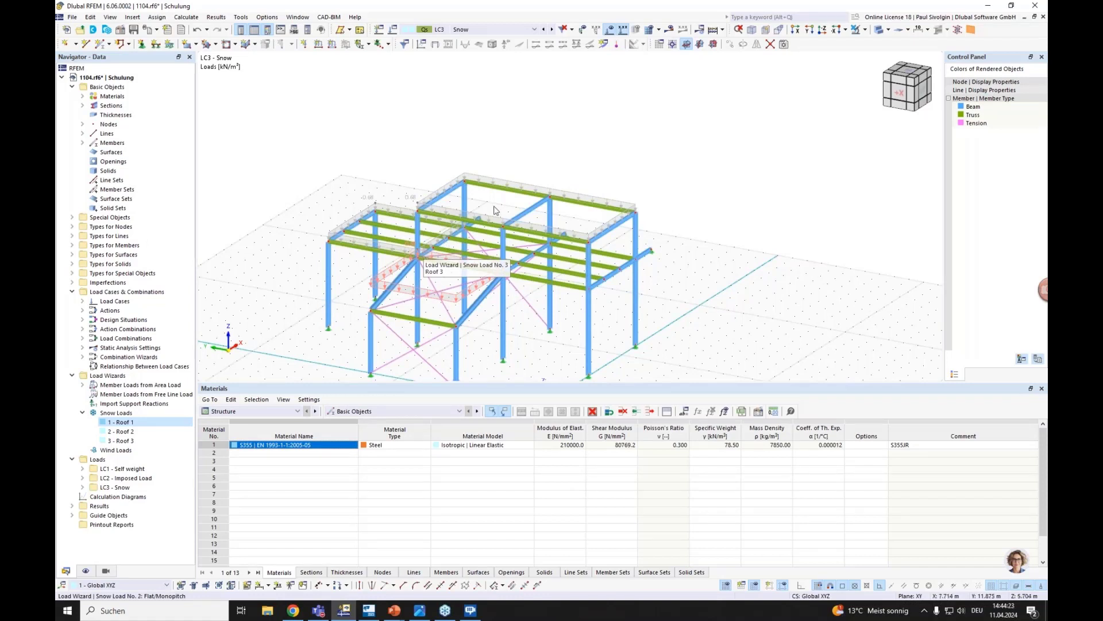
- Look over the whole loaded frame and the list of available load cases and combinations, keeping LC3 Snow active
middle_drag(502, 196, 473, 137)
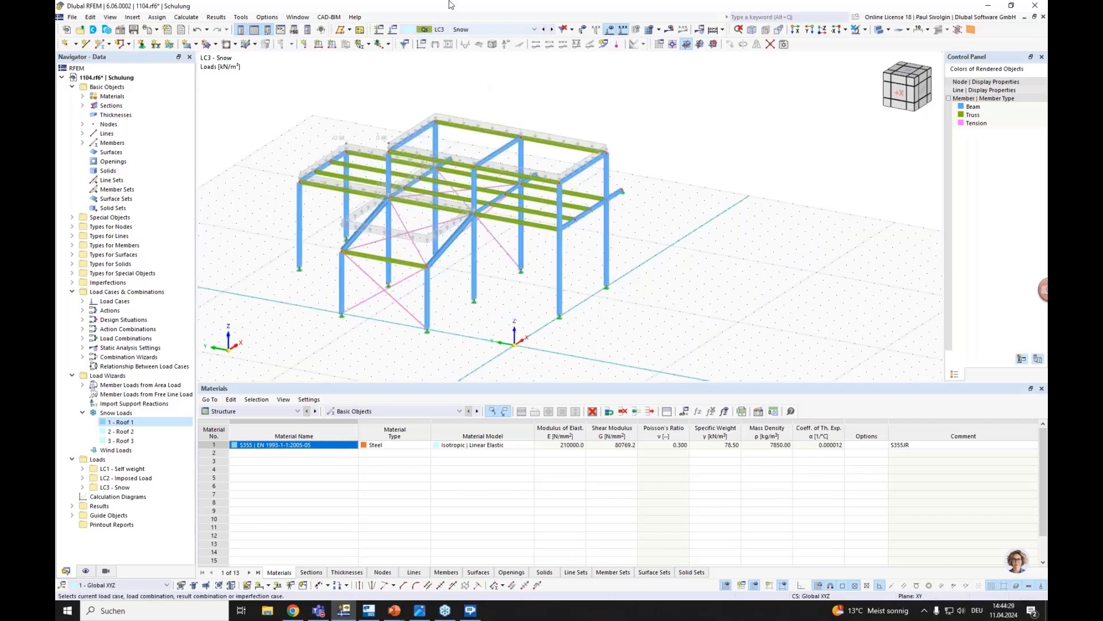
click(457, 30)
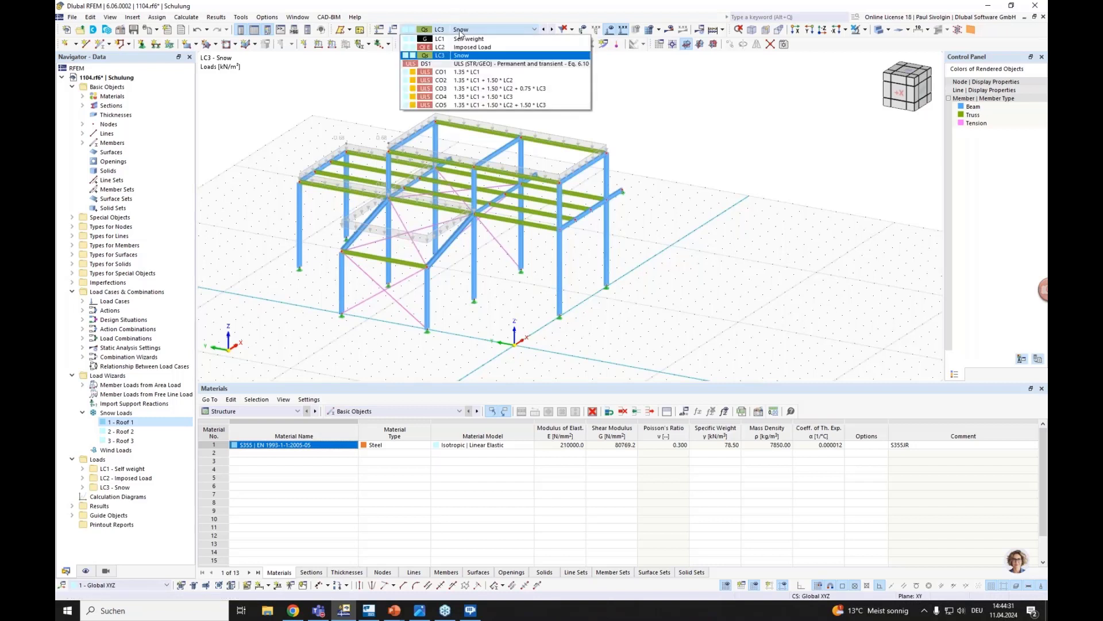
click(460, 32)
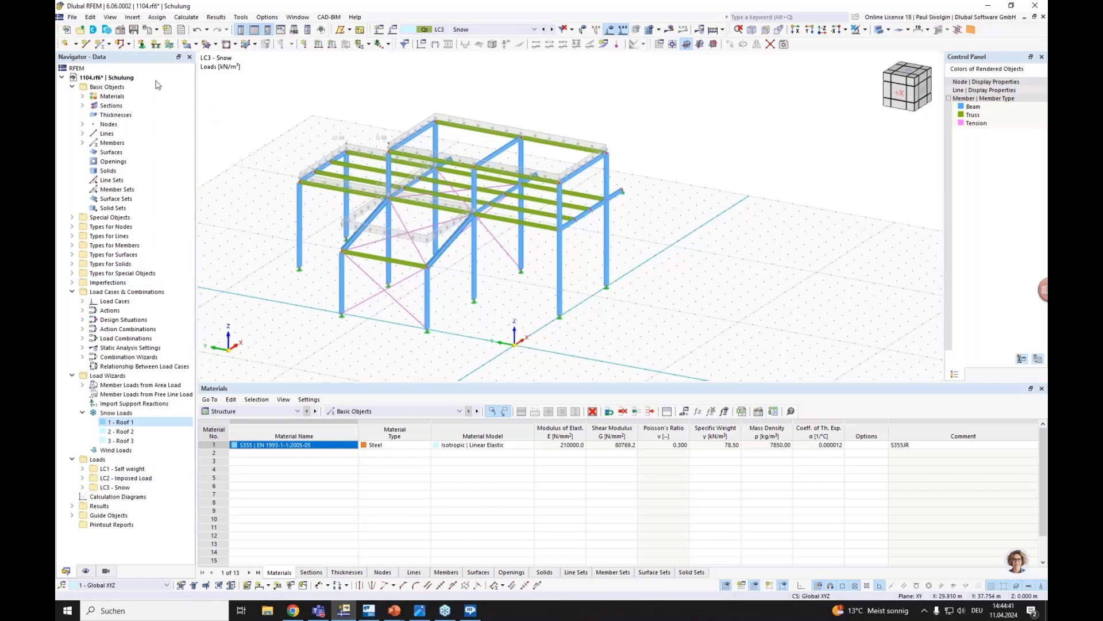
- Activate the Steel Design add-on in the model's base data
click(121, 30)
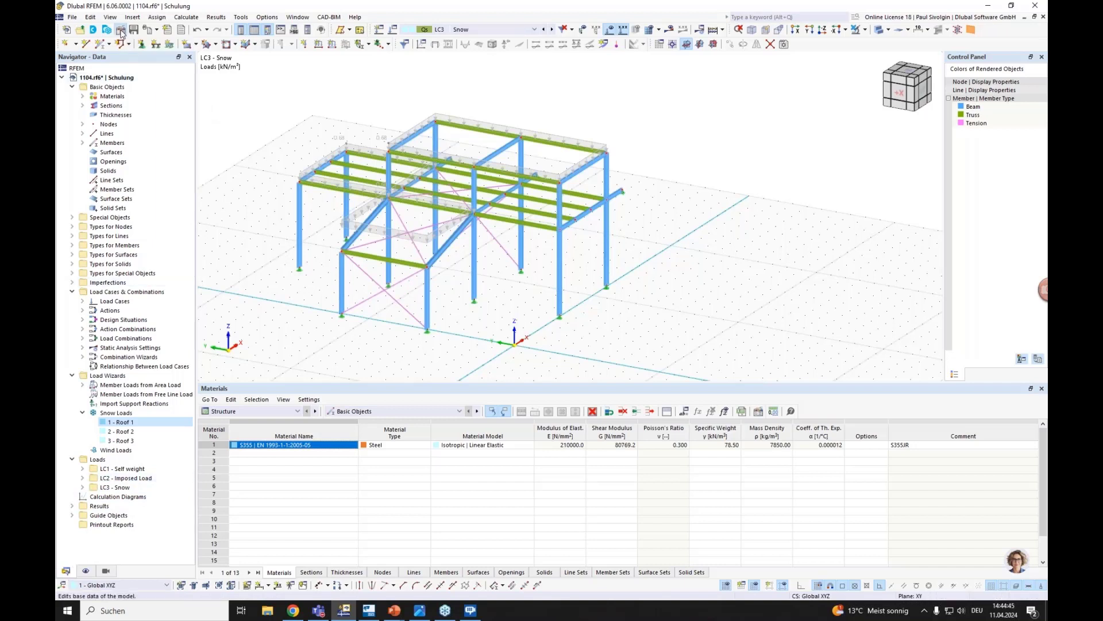
click(393, 104)
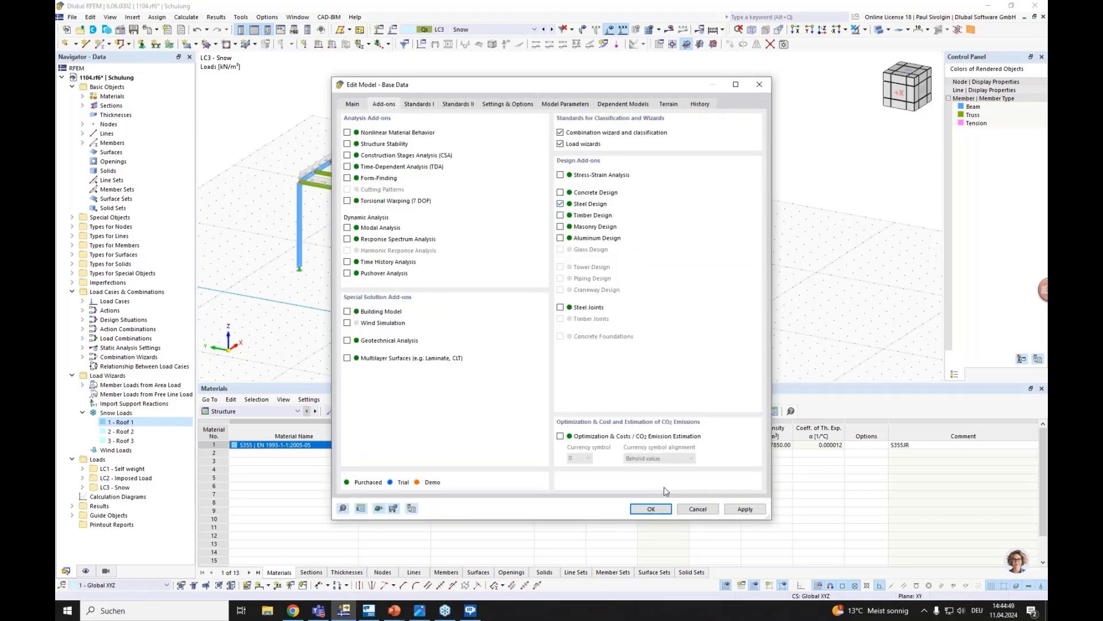
click(651, 509)
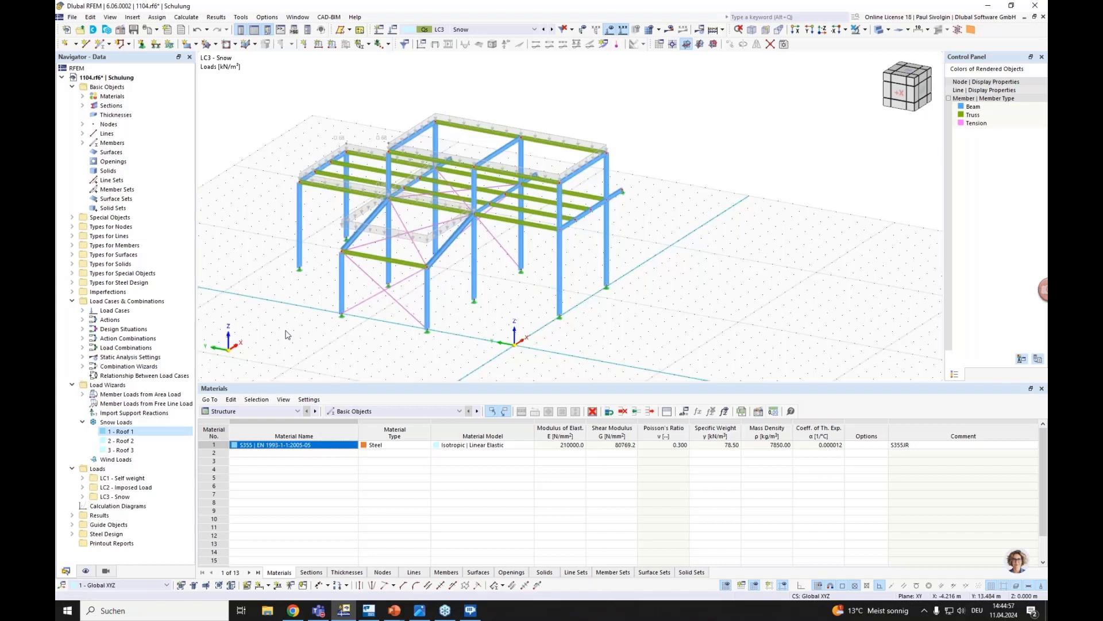
- Turn off the stability design in the default ultimate configuration of the steel design
click(73, 534)
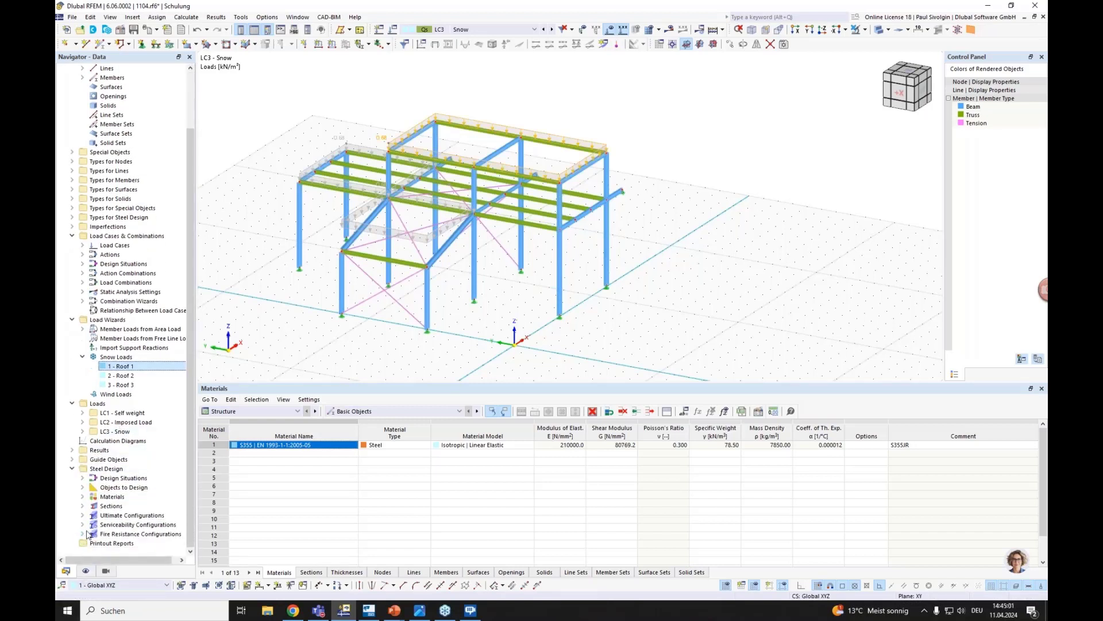
right_click(114, 519)
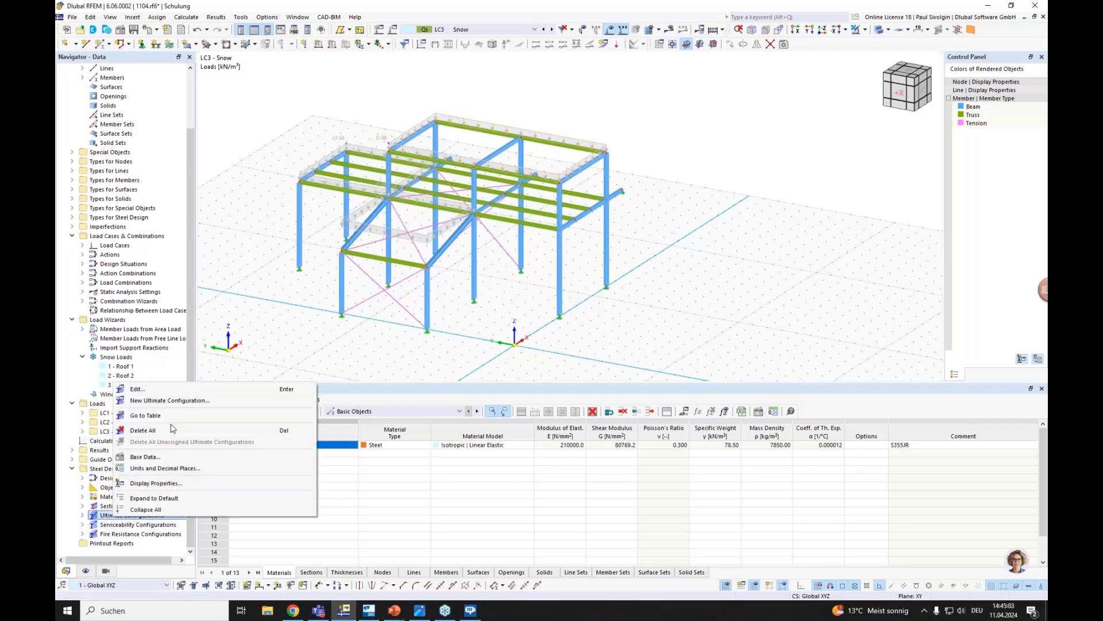
click(266, 362)
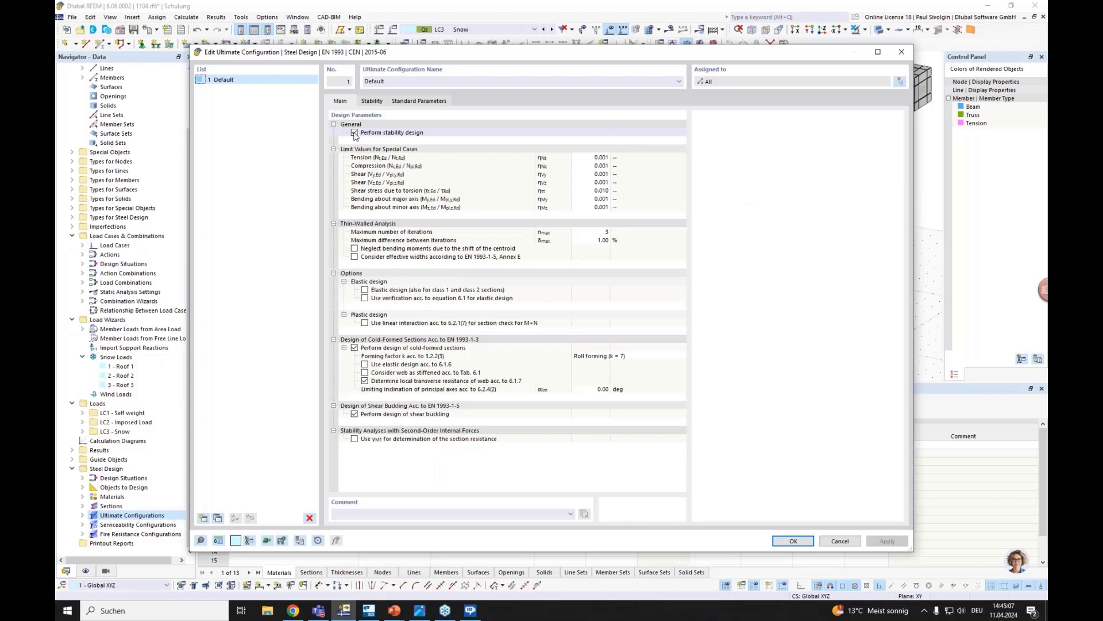
click(354, 133)
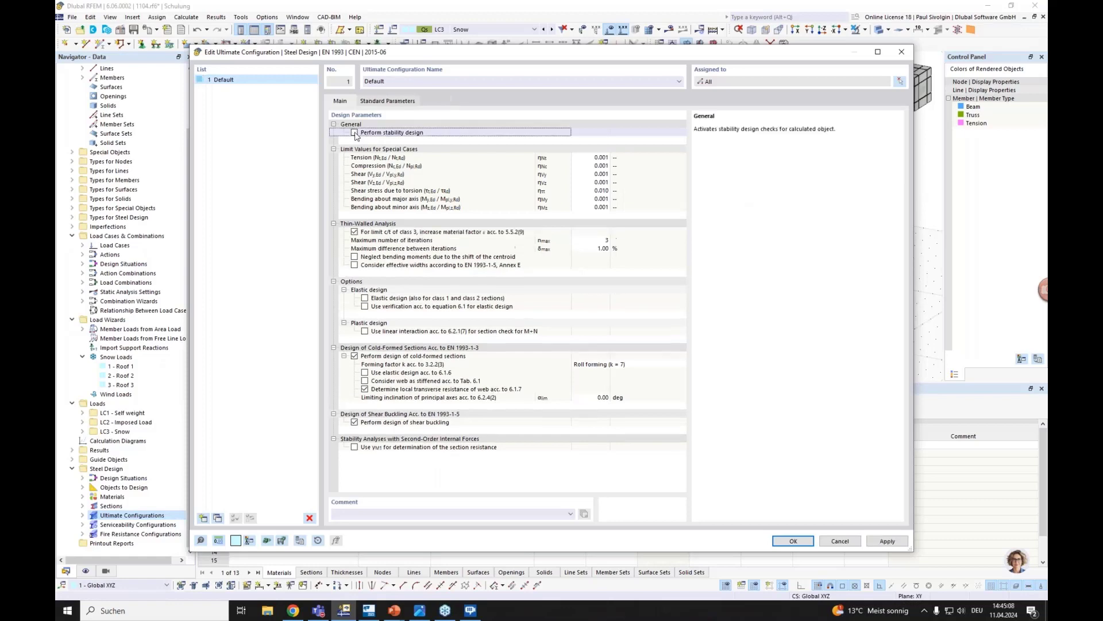
click(791, 540)
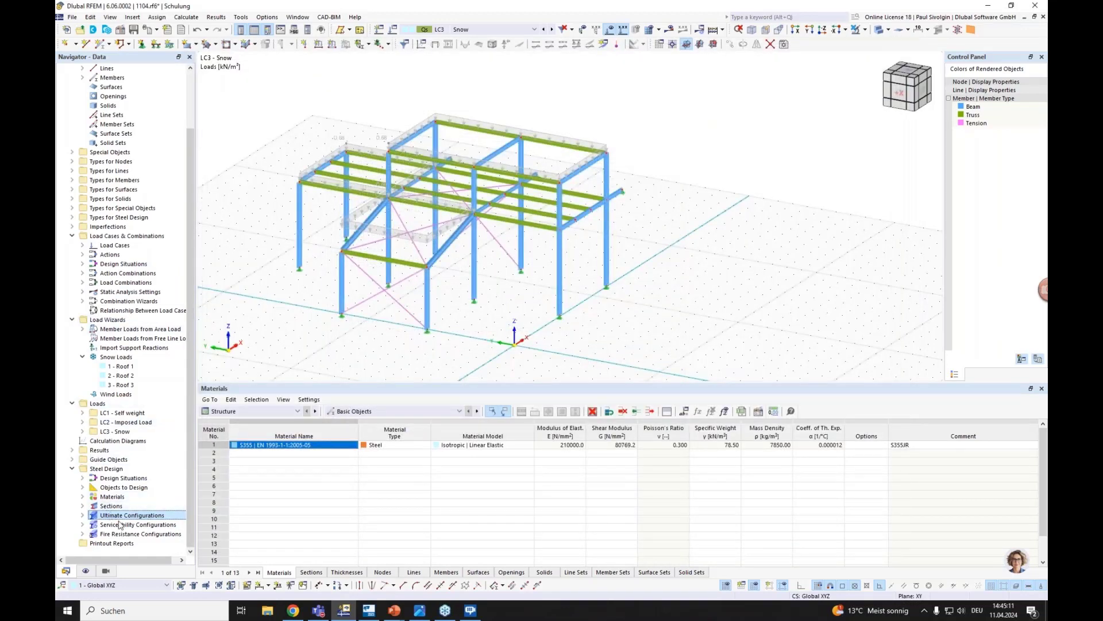
- Review the Steel Design input data for the design situations, objects to design, materials and sections
click(258, 411)
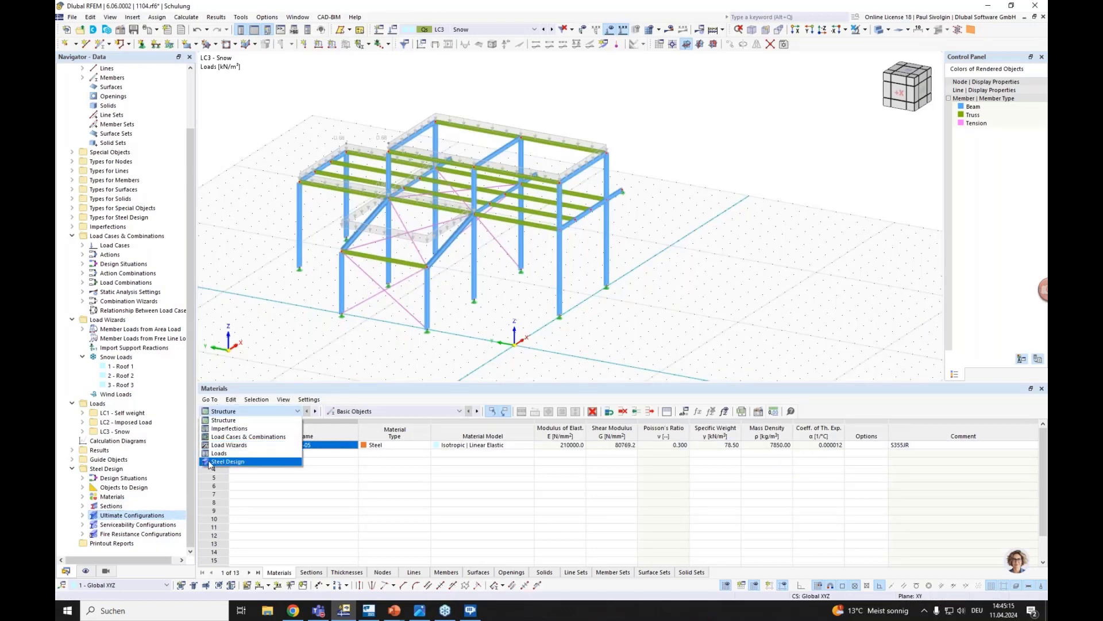
click(230, 462)
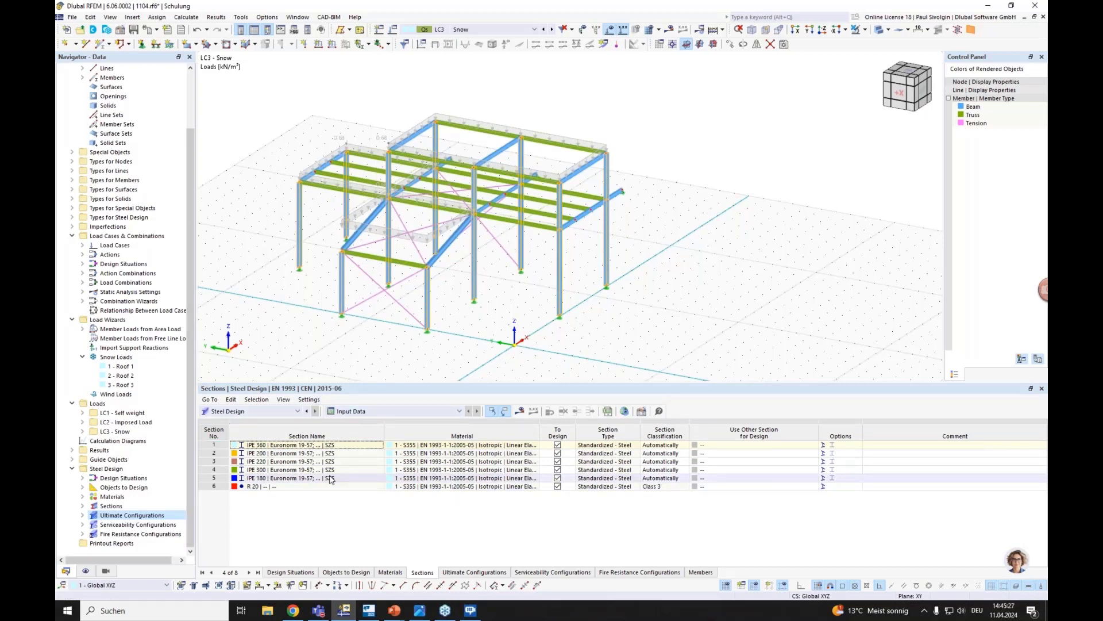
click(298, 572)
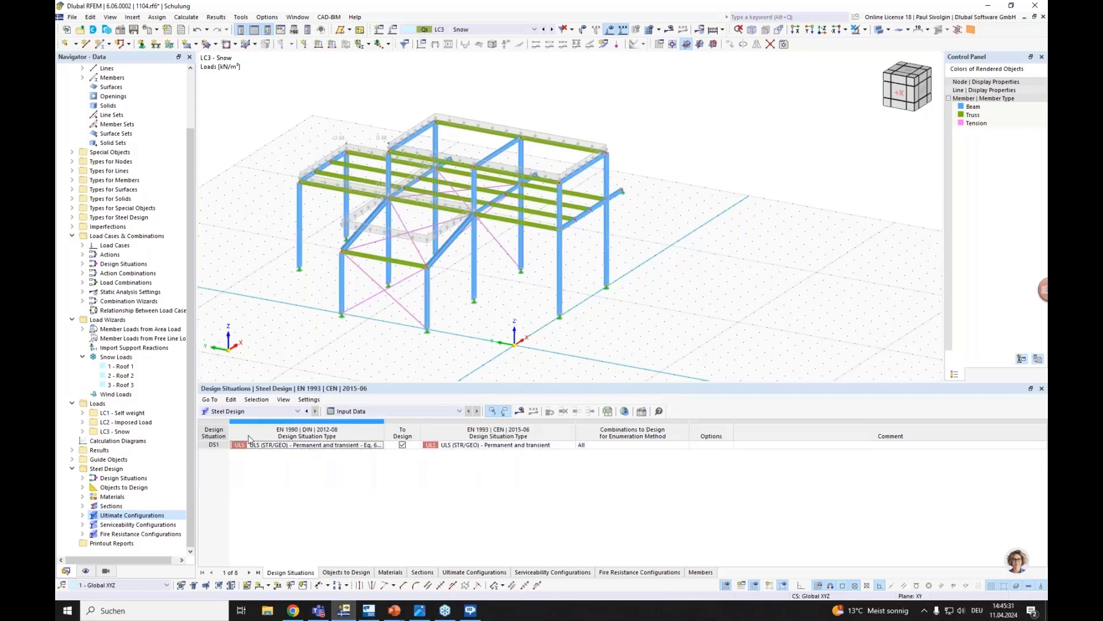
click(352, 574)
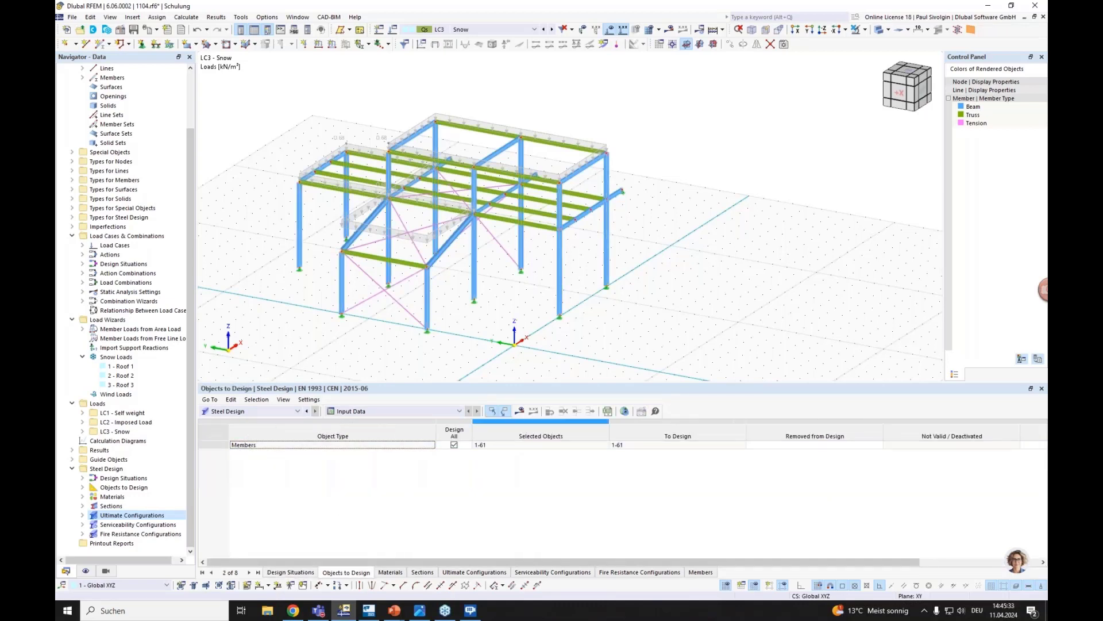
click(392, 574)
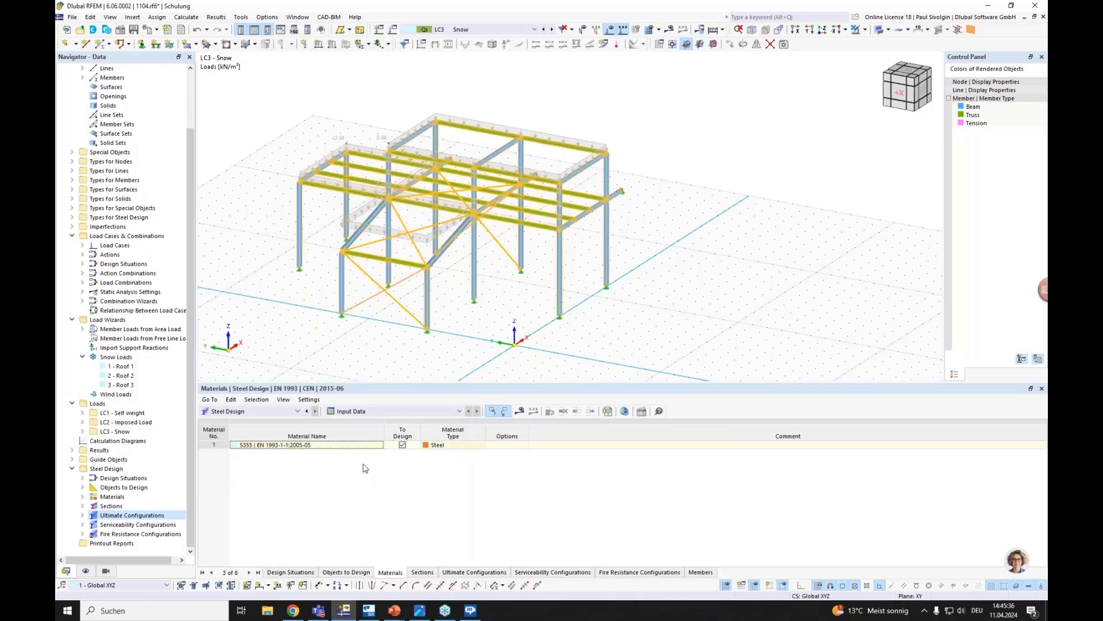
click(424, 571)
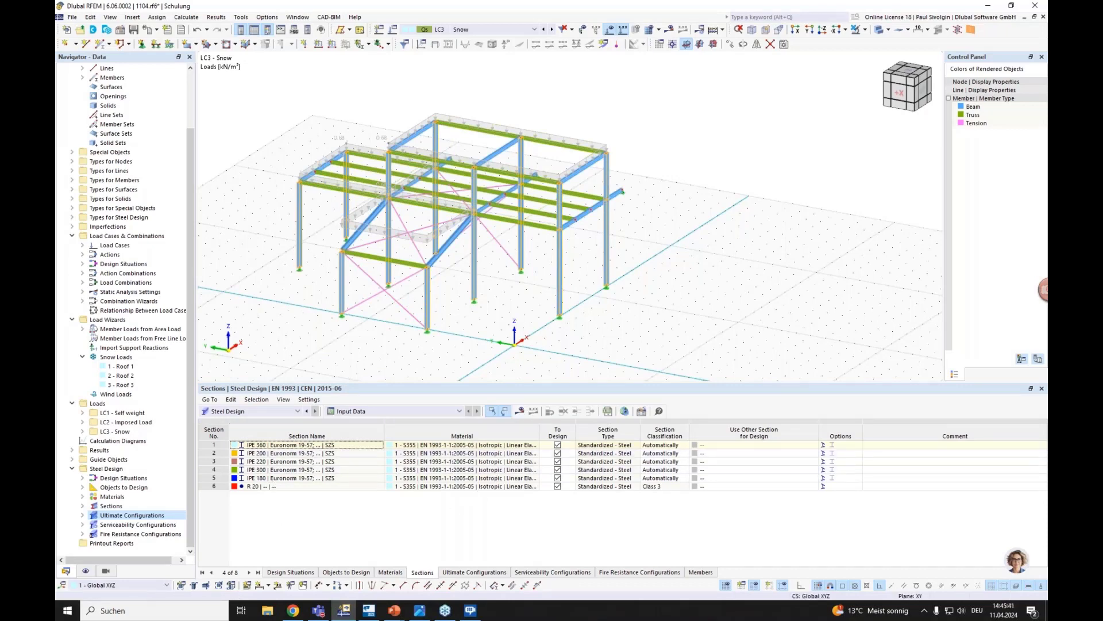
- Calculate the steel design, inspect the members' design check ratios on the frame and hide the loads
middle_drag(478, 327, 435, 326)
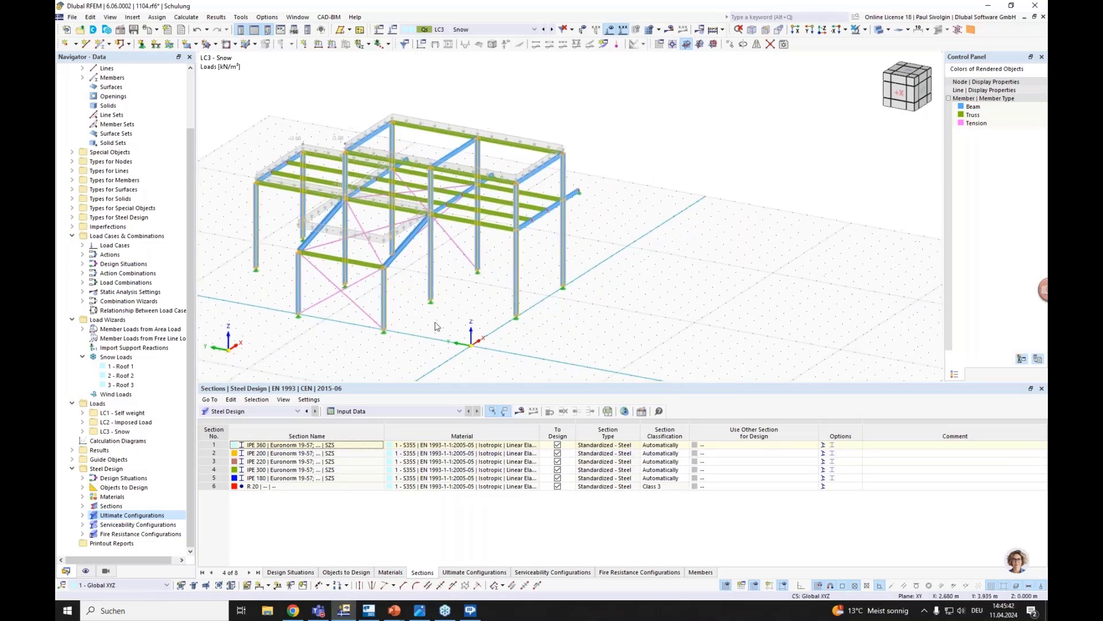
click(520, 411)
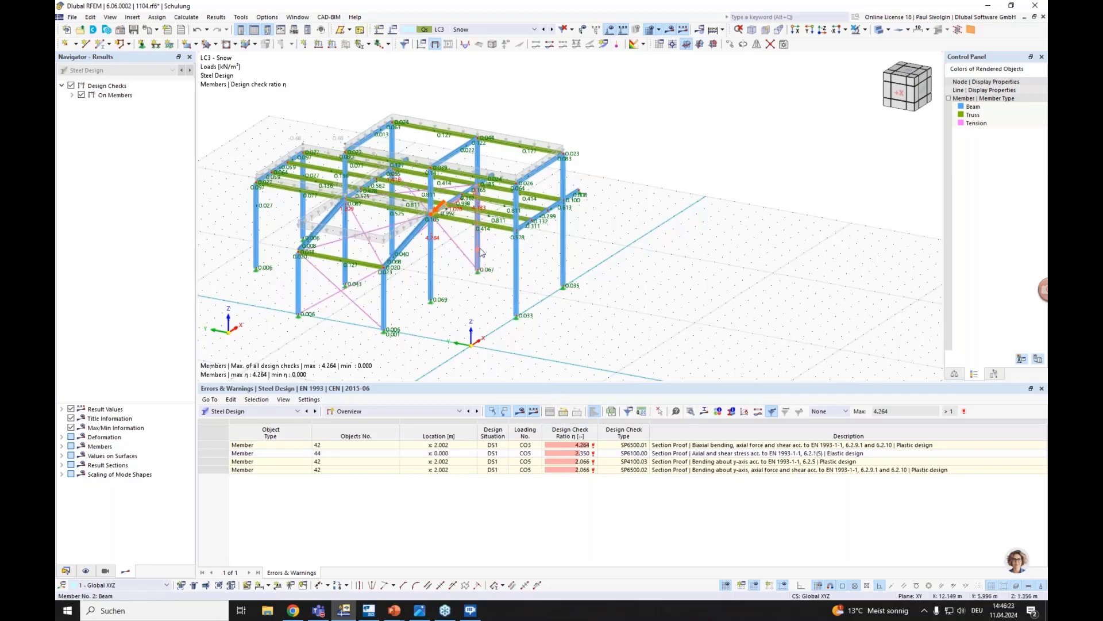
scroll(470, 259, up, 4)
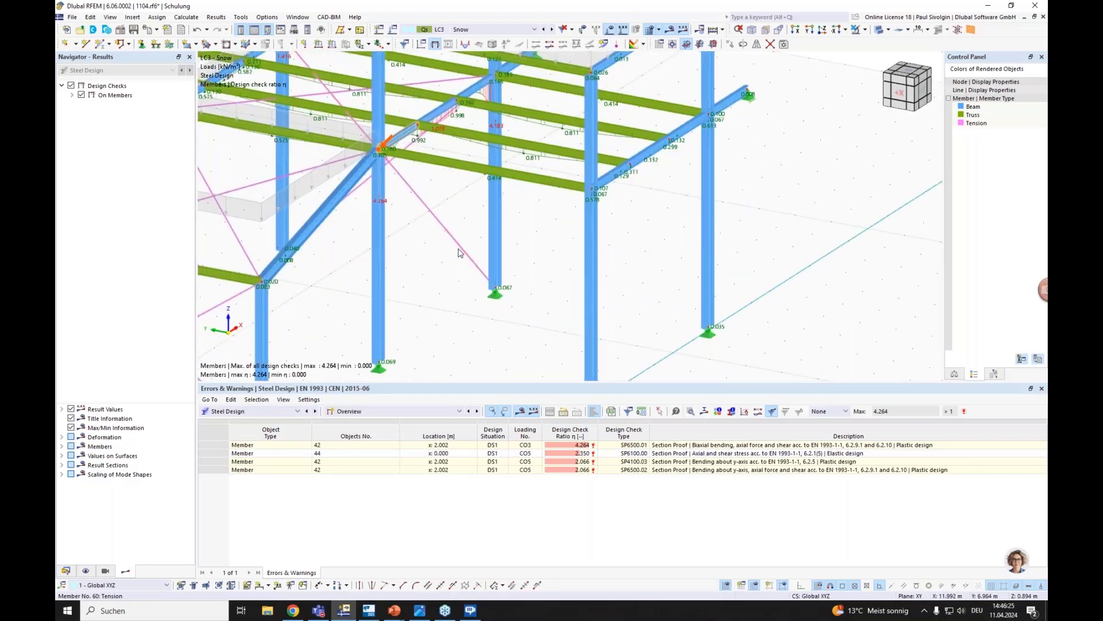
scroll(461, 256, down, 4)
ctrl+middle_drag(460, 255, 434, 269)
scroll(437, 201, up, 5)
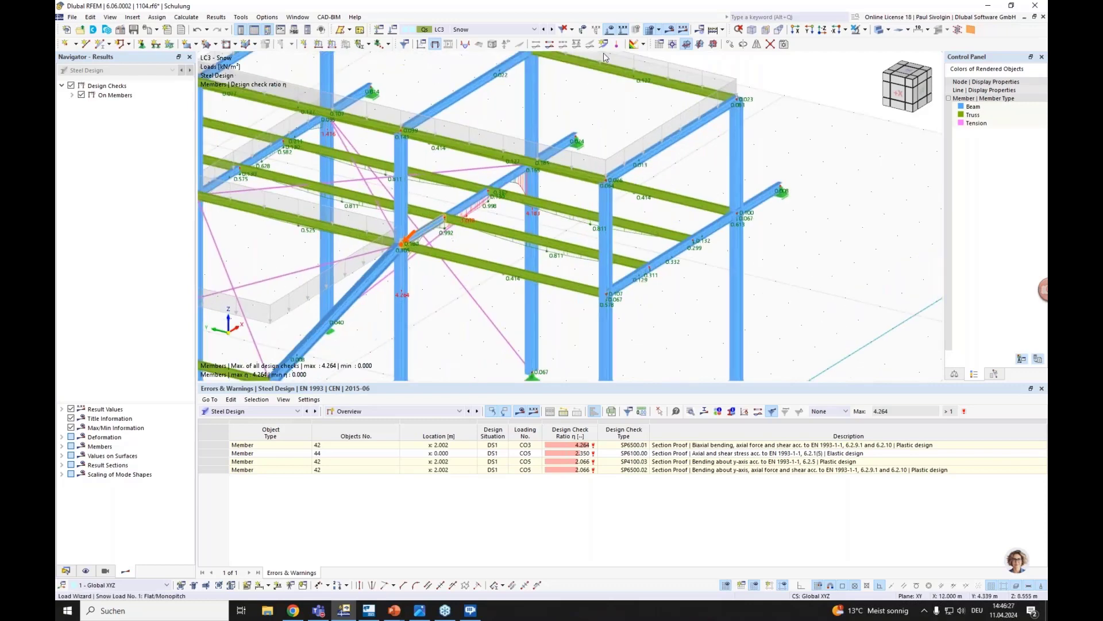
click(611, 30)
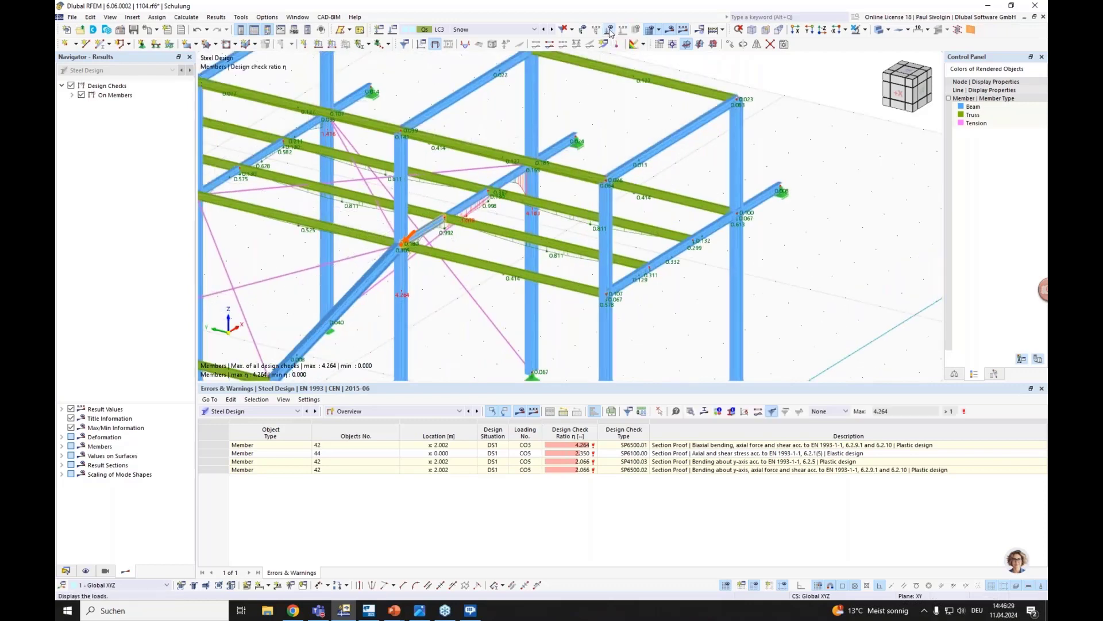
scroll(330, 265, down, 4)
scroll(322, 256, up, 3)
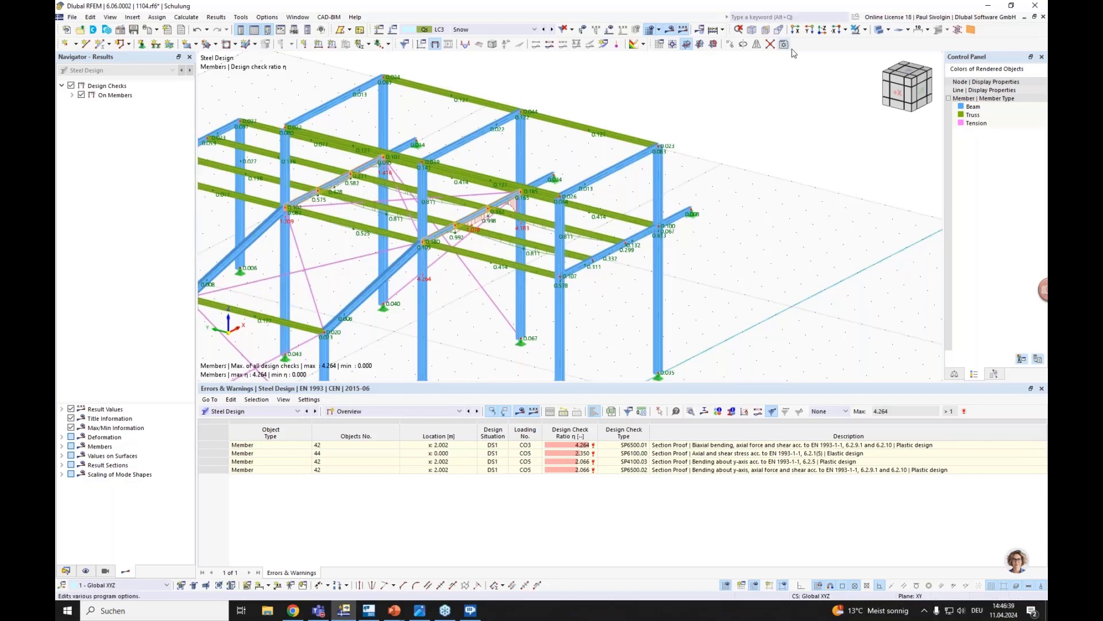
- Isolate the selected overstressed beams with Visibility by Selected Objects and inspect their design ratio diagrams
click(865, 31)
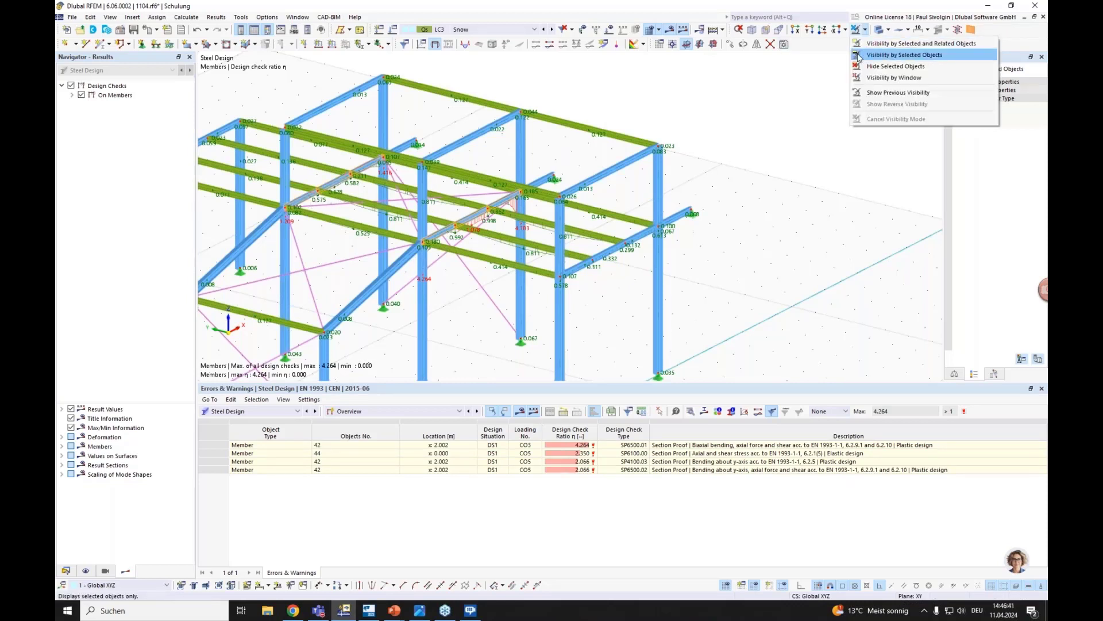
click(903, 54)
scroll(330, 208, up, 2)
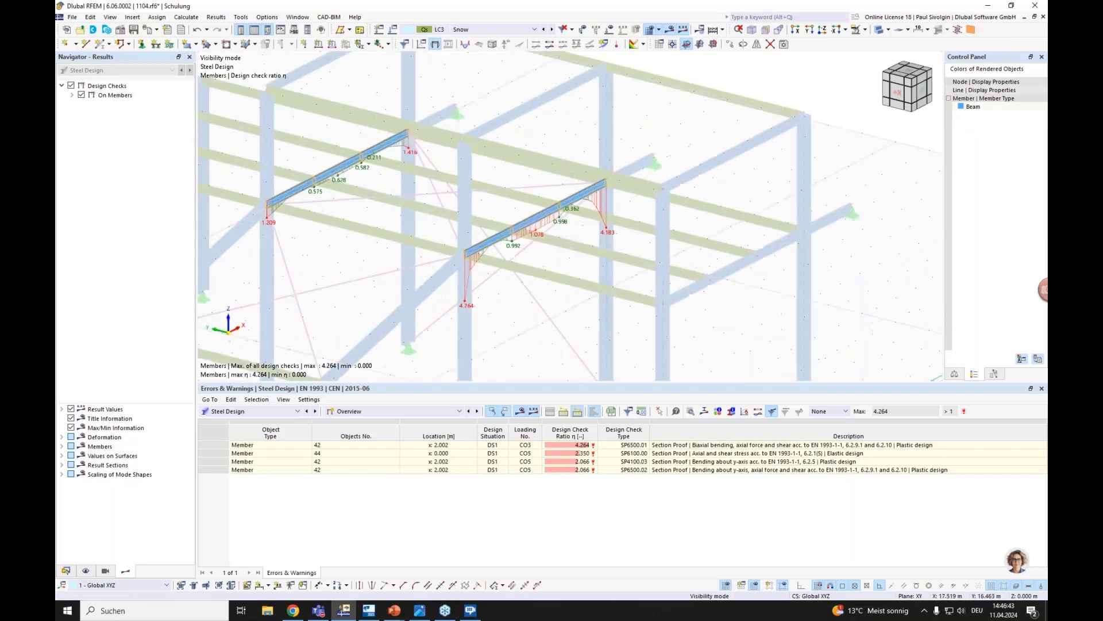
ctrl+middle_drag(383, 233, 446, 209)
scroll(446, 210, up, 1)
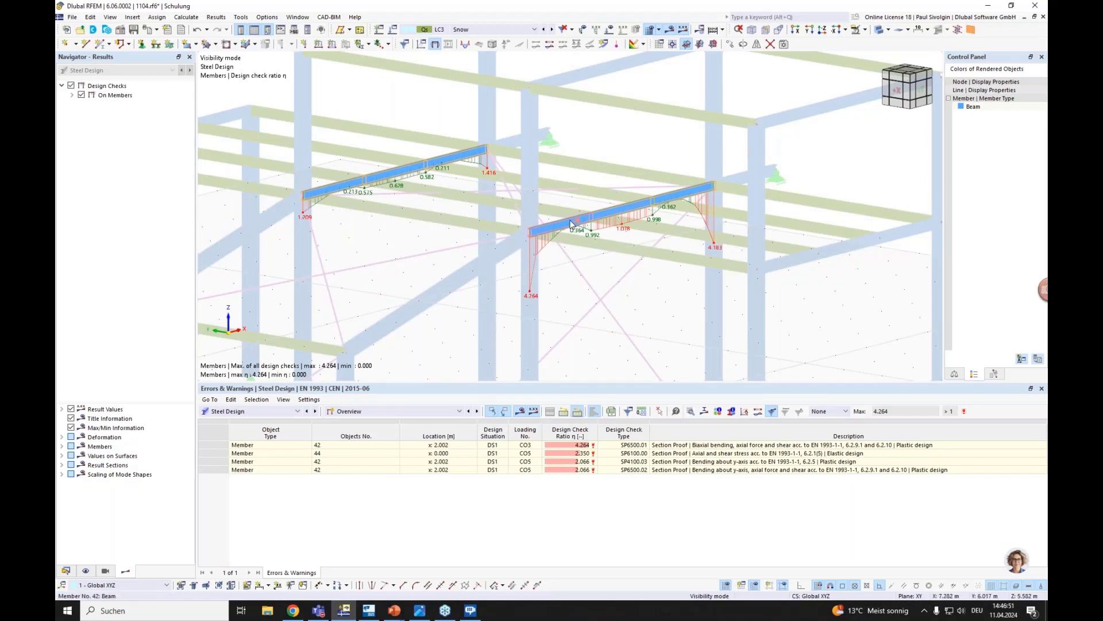
- Set section 5 (IPE 180) in the Steel Design input data to be optimized within the current IPE row
mouse_move(570, 222)
click(349, 410)
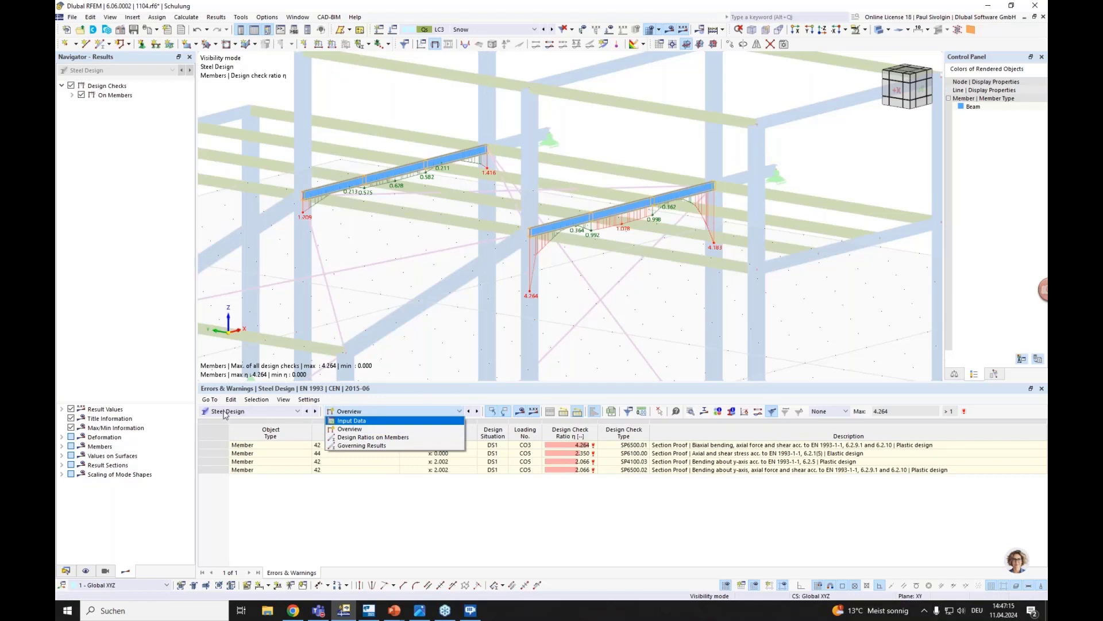
click(352, 421)
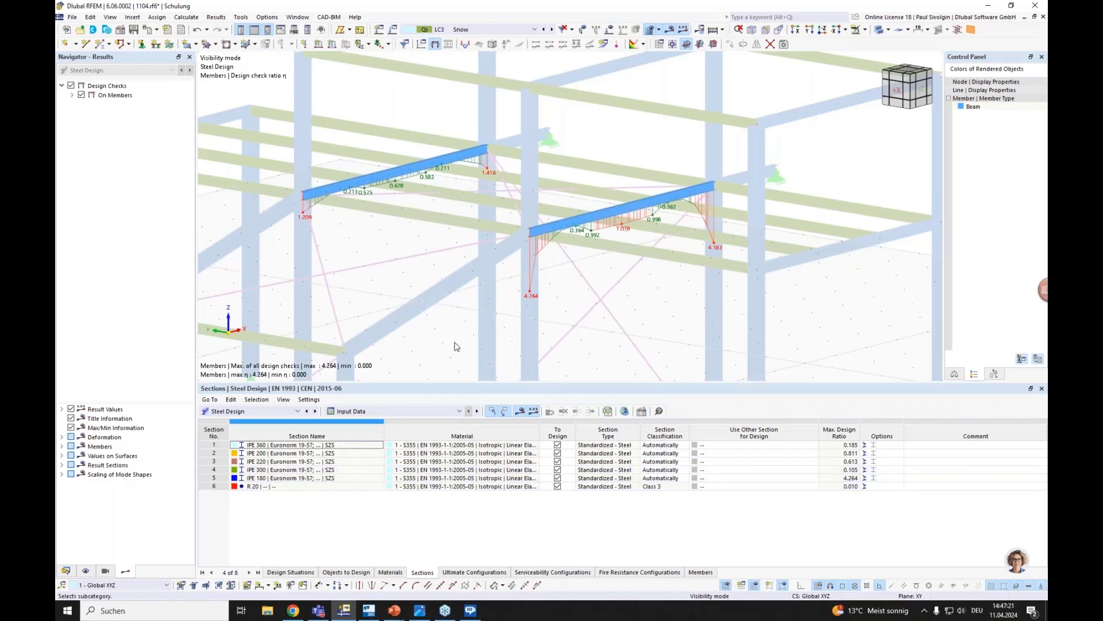
mouse_move(570, 223)
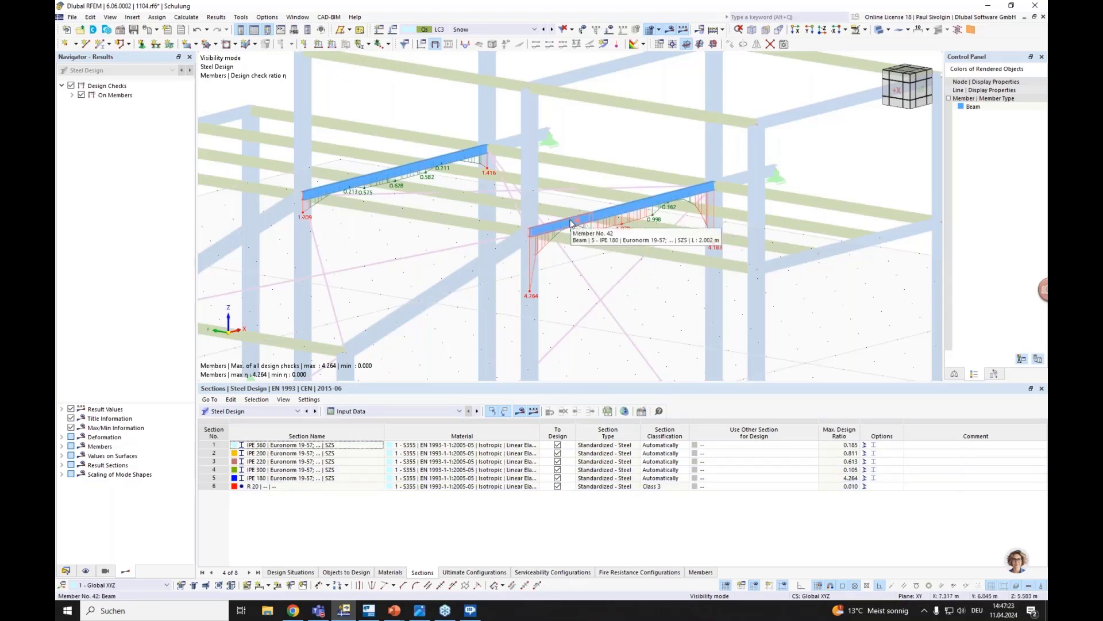
click(268, 478)
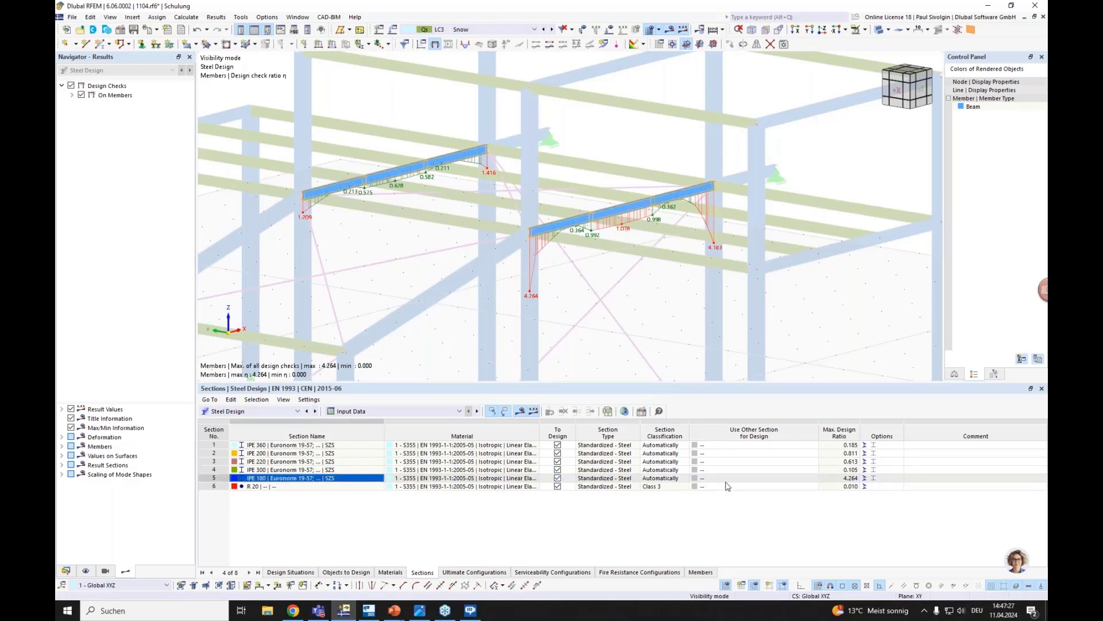
click(813, 480)
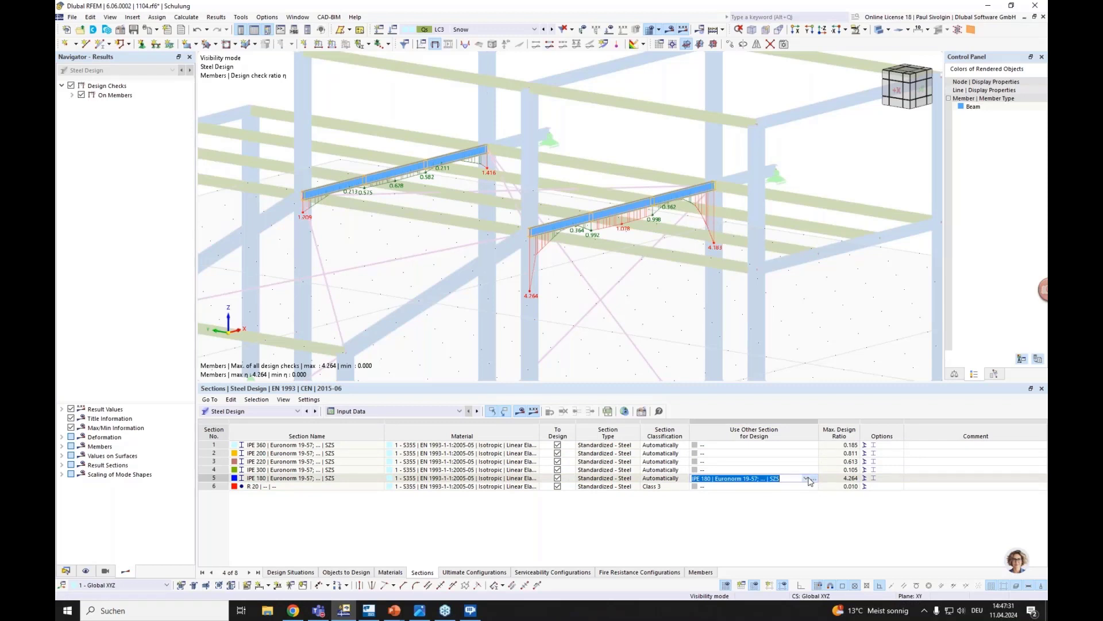
click(807, 479)
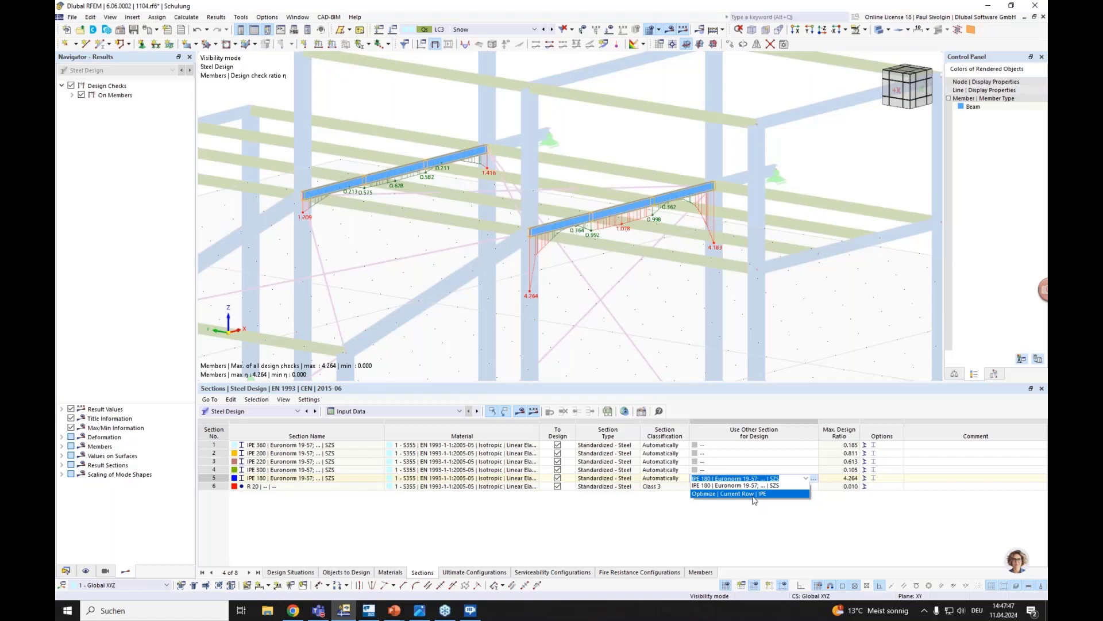
click(727, 494)
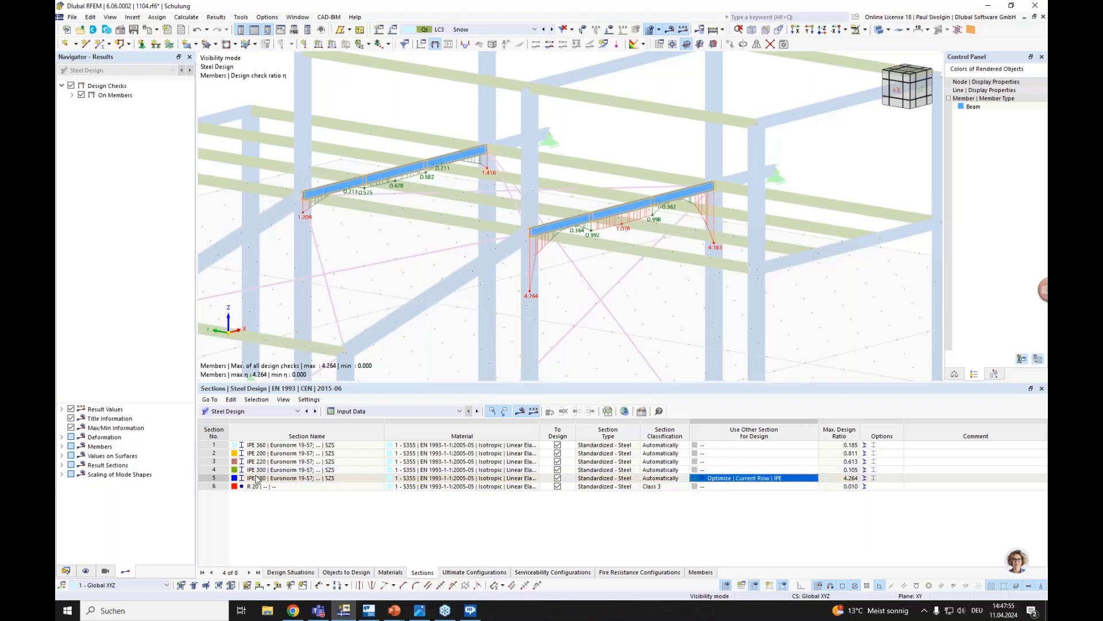
- Recalculate the steel design with the optimization and check the section chosen for section 5 in the input data
click(713, 31)
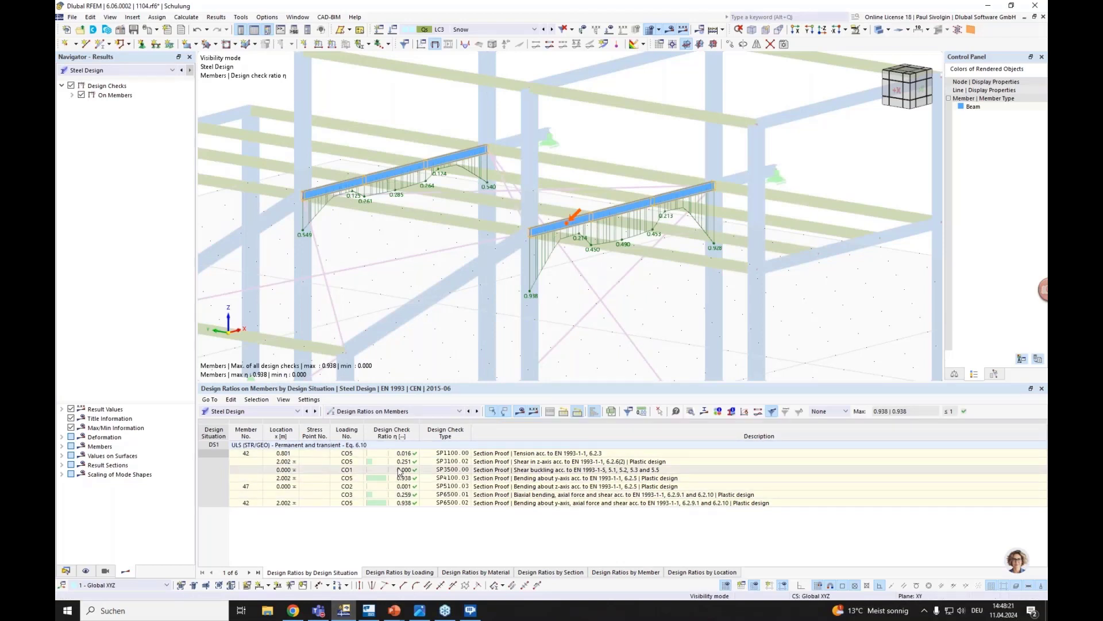
click(391, 411)
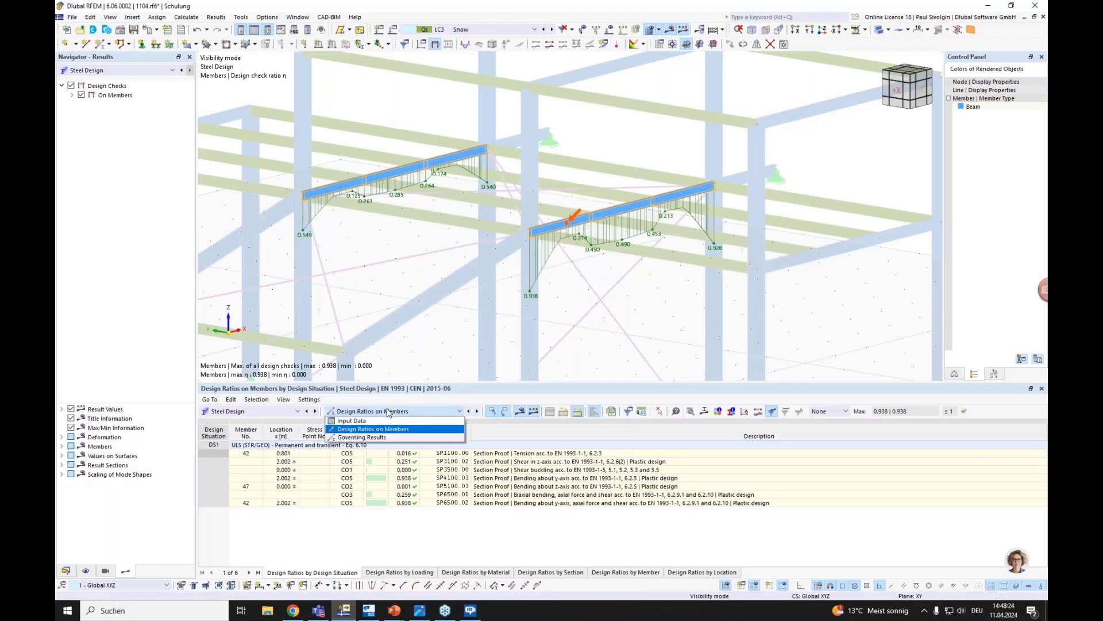
click(352, 420)
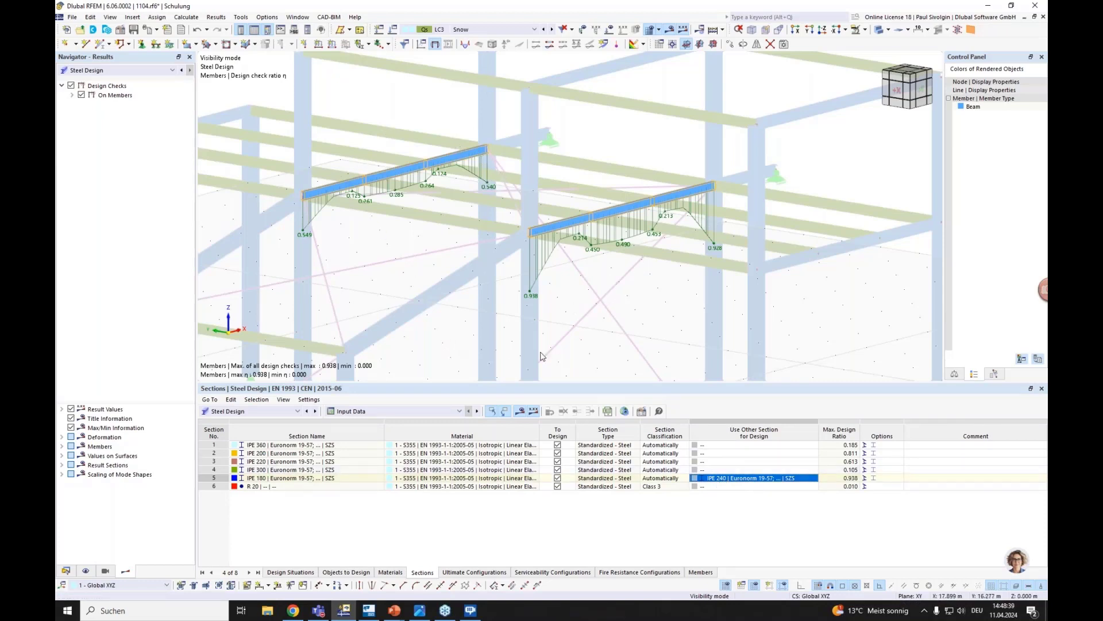
- Transfer all optimized sections to the model, including IPE 240 for section 5, and accept deleting the results
right_click(723, 481)
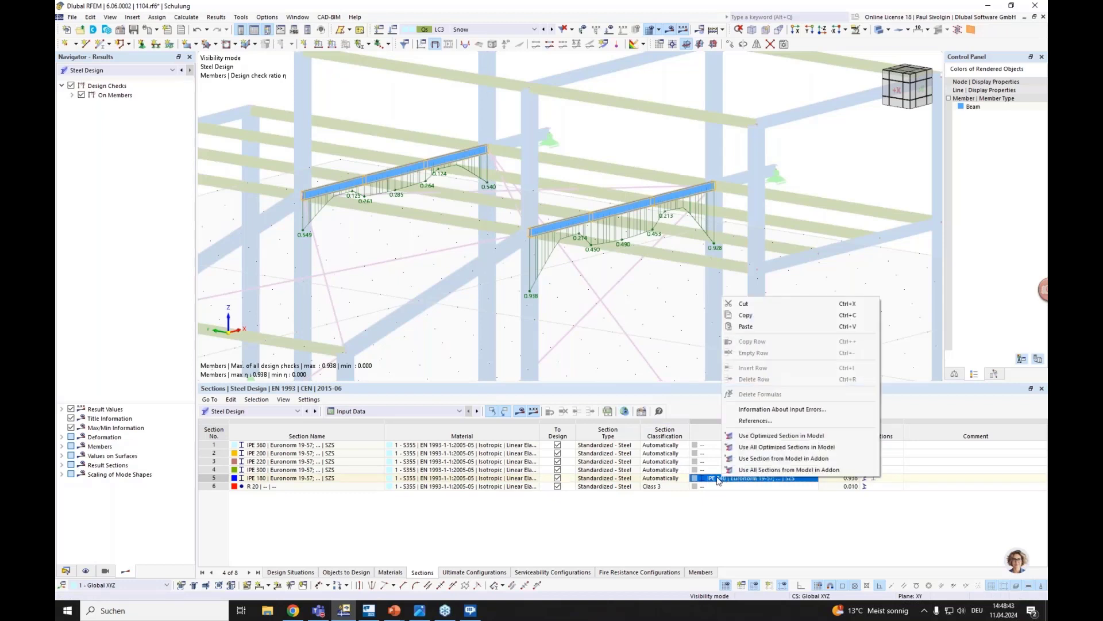
click(785, 448)
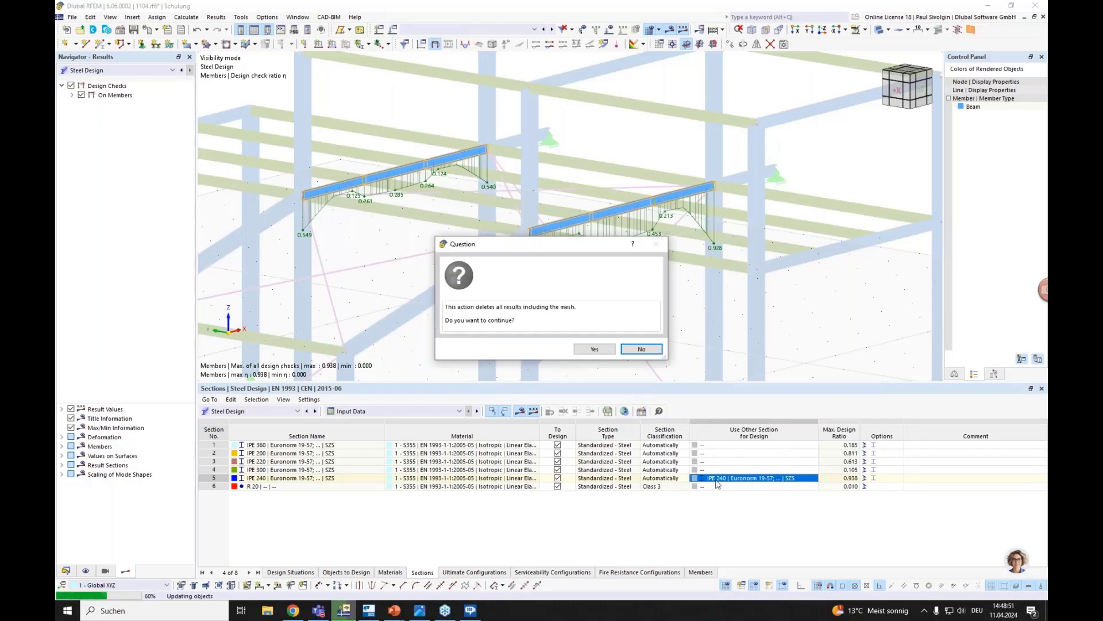
click(594, 348)
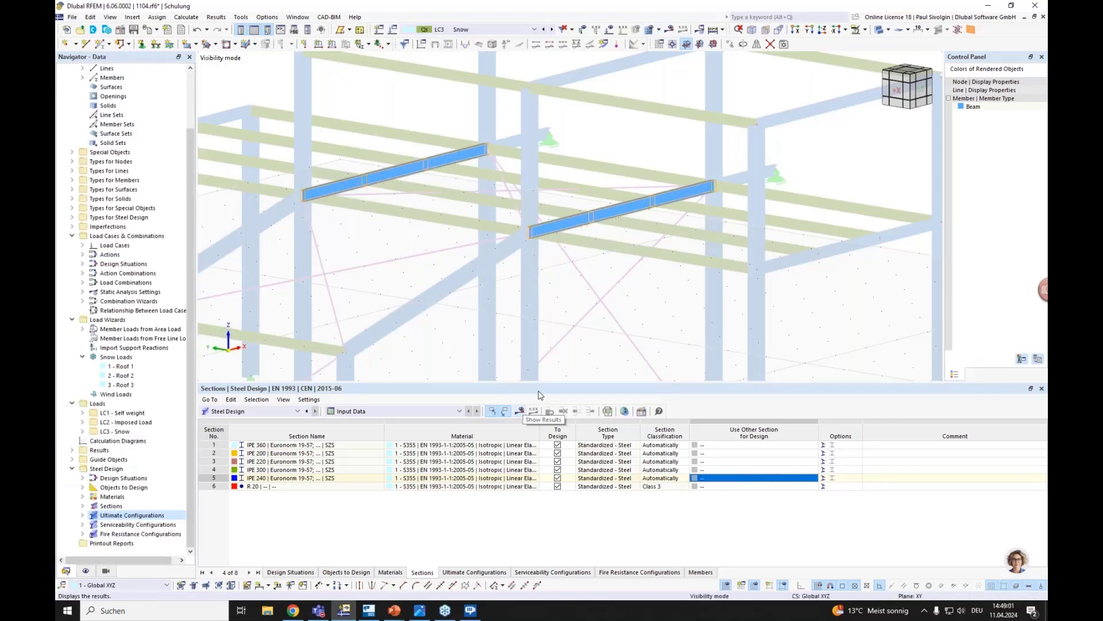
- Show the recalculated steel design results and check each section's maximum design ratio in the input data
click(521, 413)
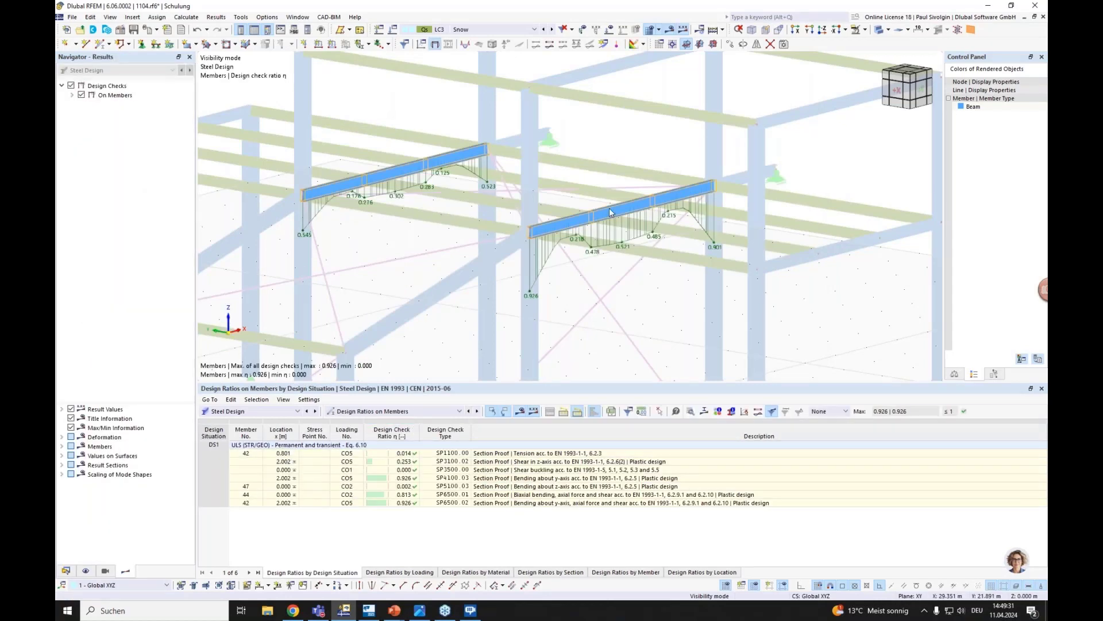
click(408, 411)
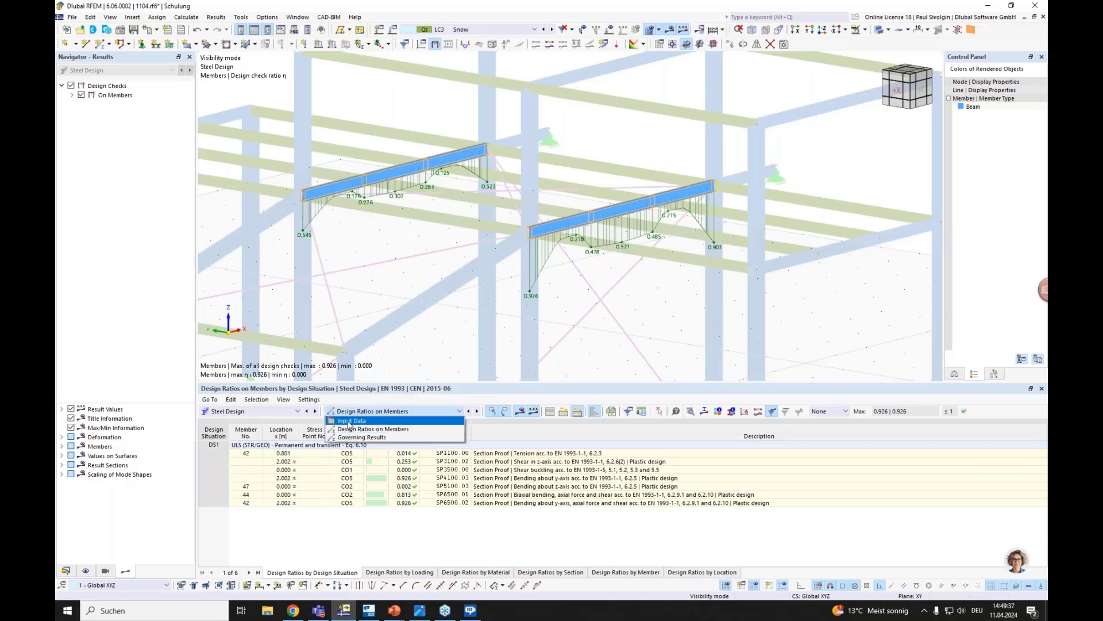
click(350, 421)
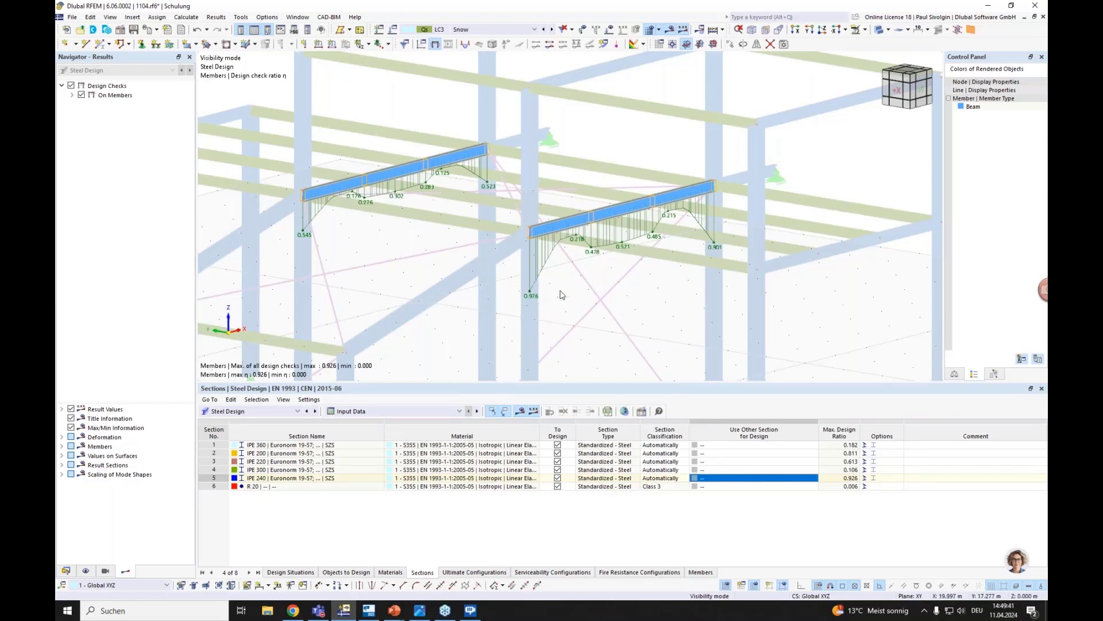
- Review the maximum allowable design ratio for section optimization in the Steel Design global settings and close them without changes
click(625, 412)
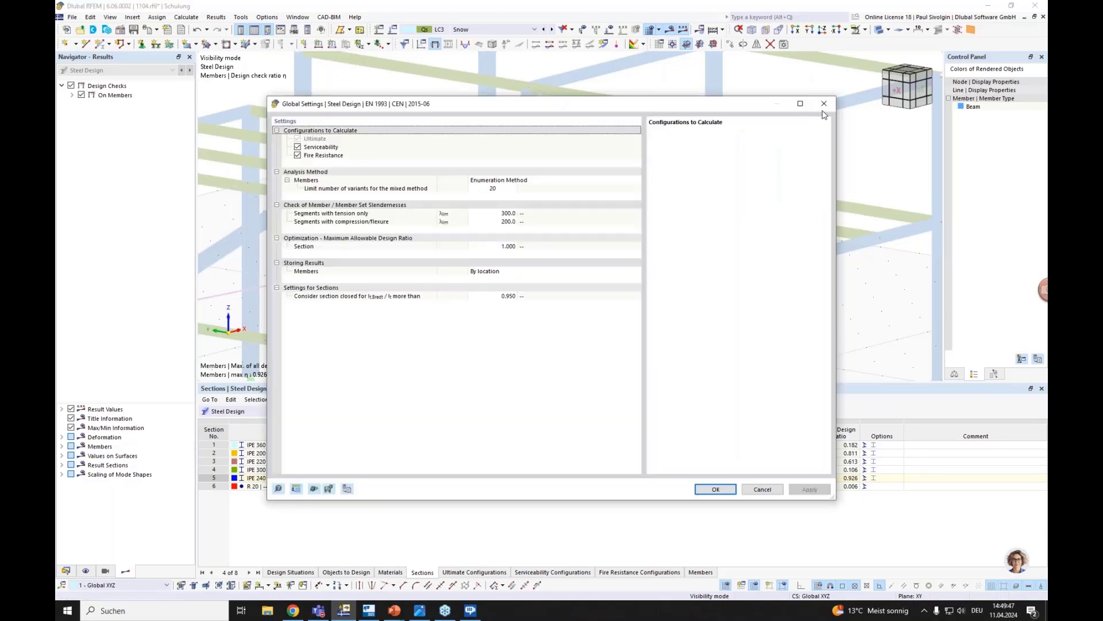
click(824, 103)
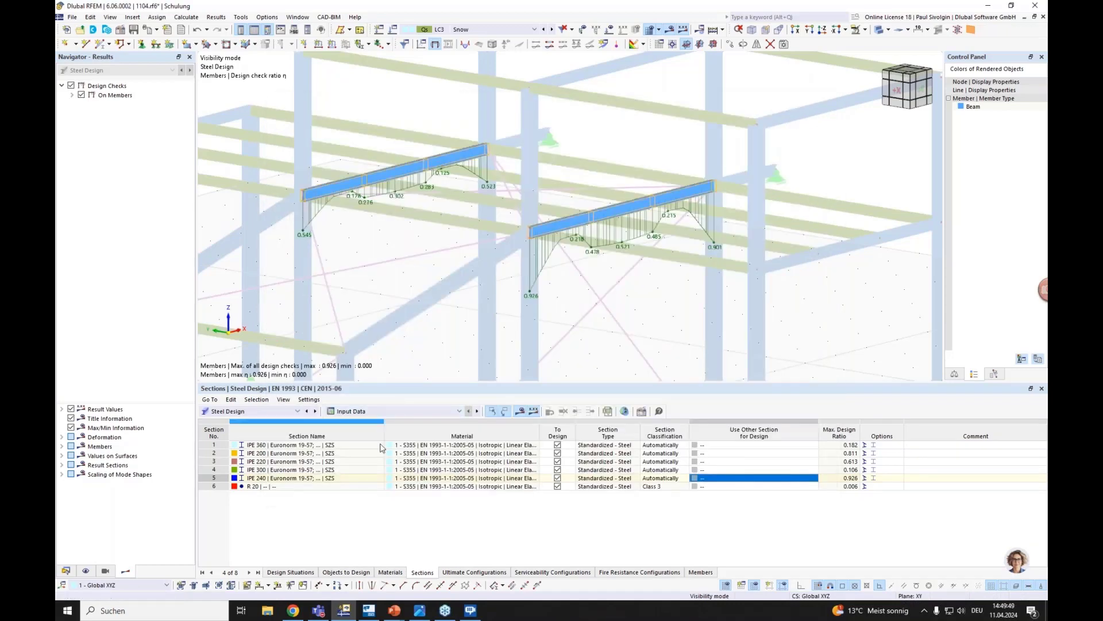
click(626, 412)
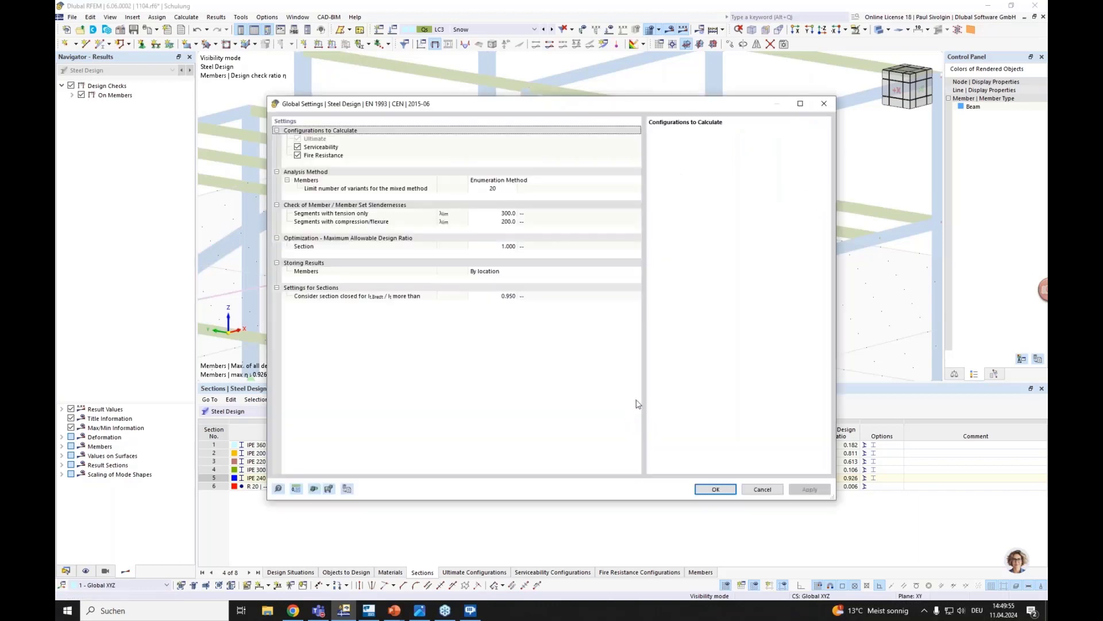
click(331, 249)
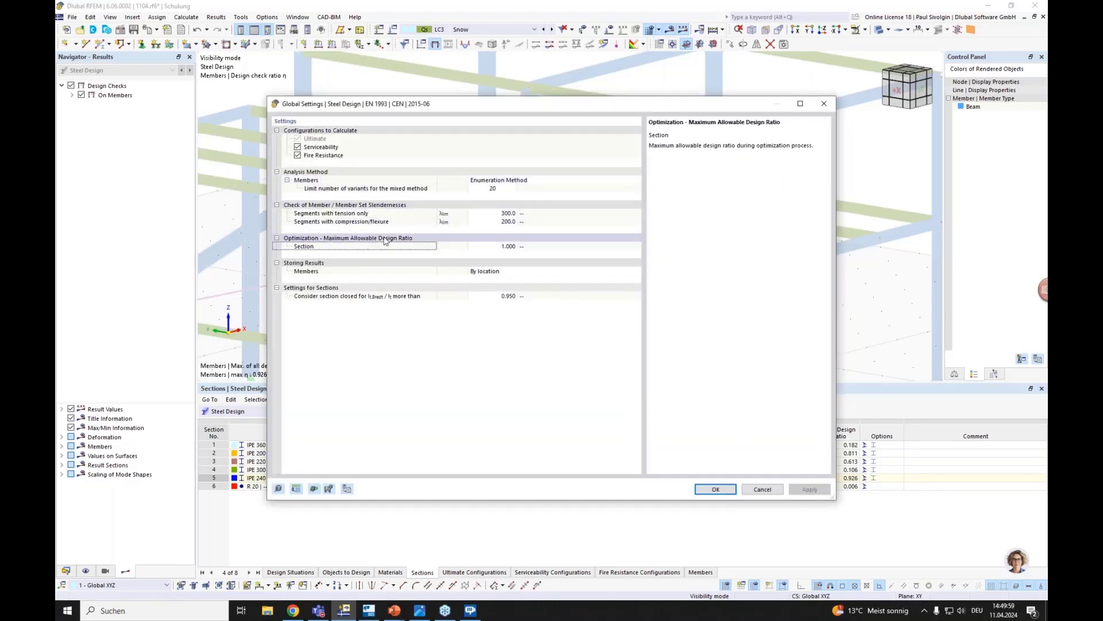
click(486, 246)
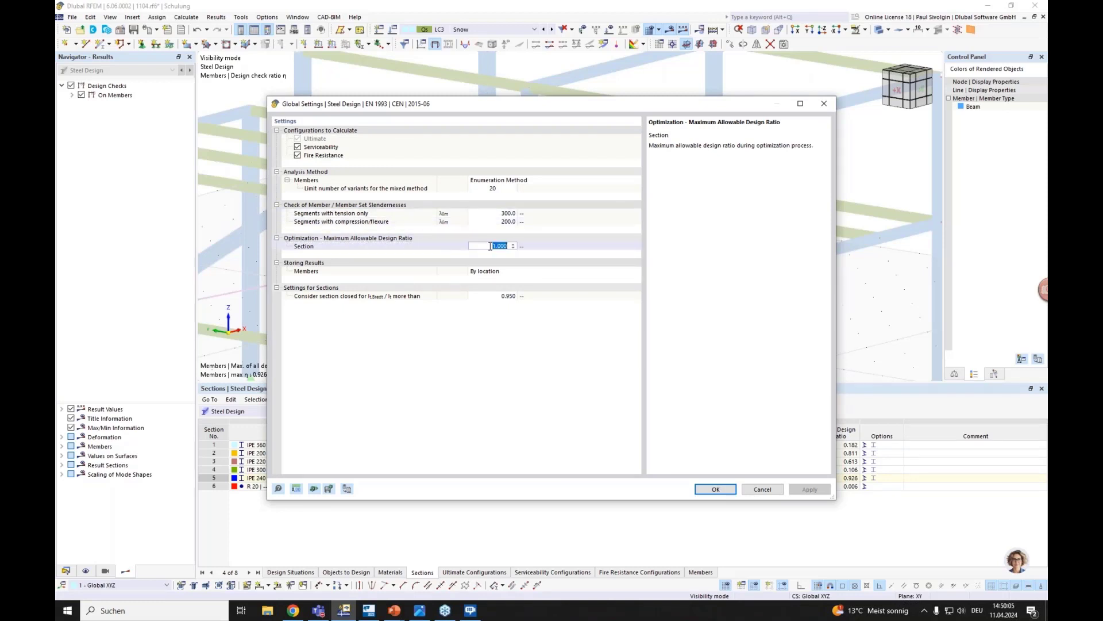
drag(539, 111, 520, 118)
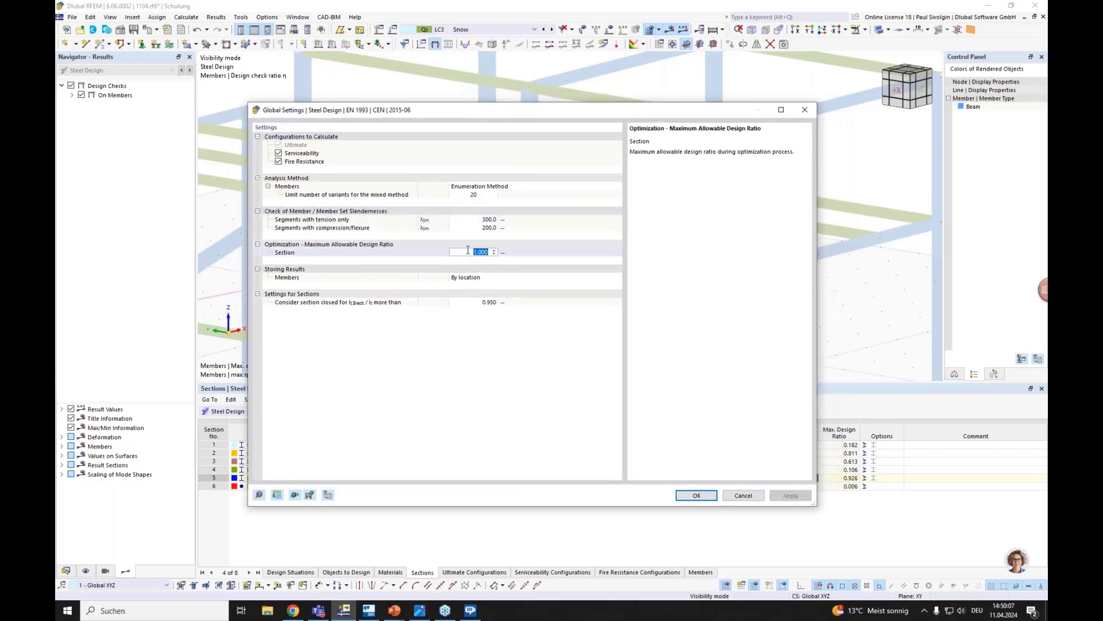
click(470, 252)
click(469, 252)
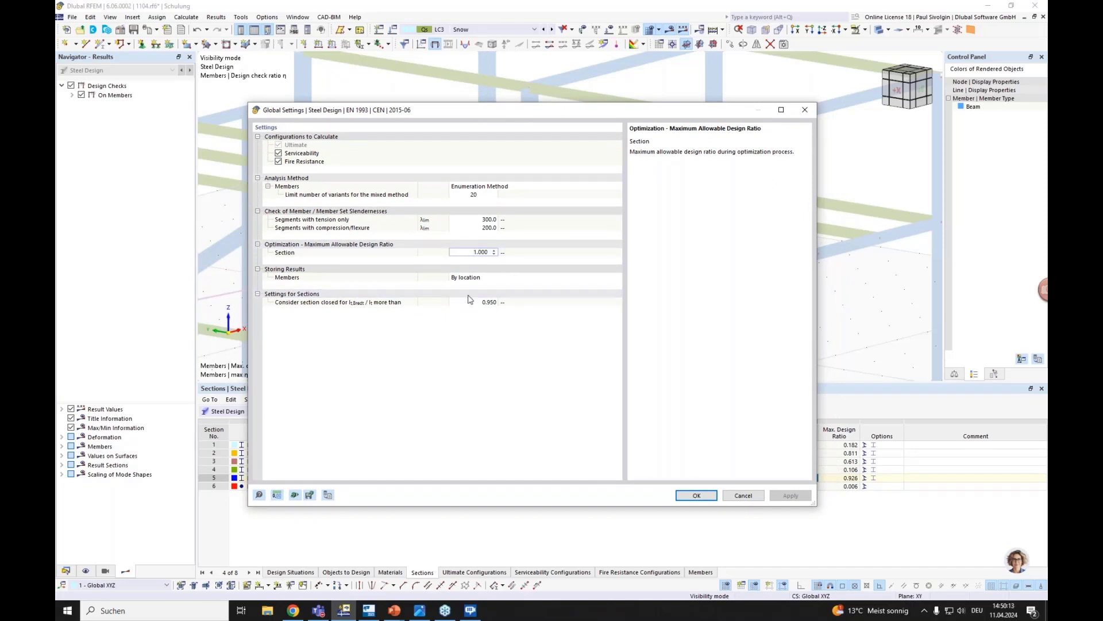
click(805, 111)
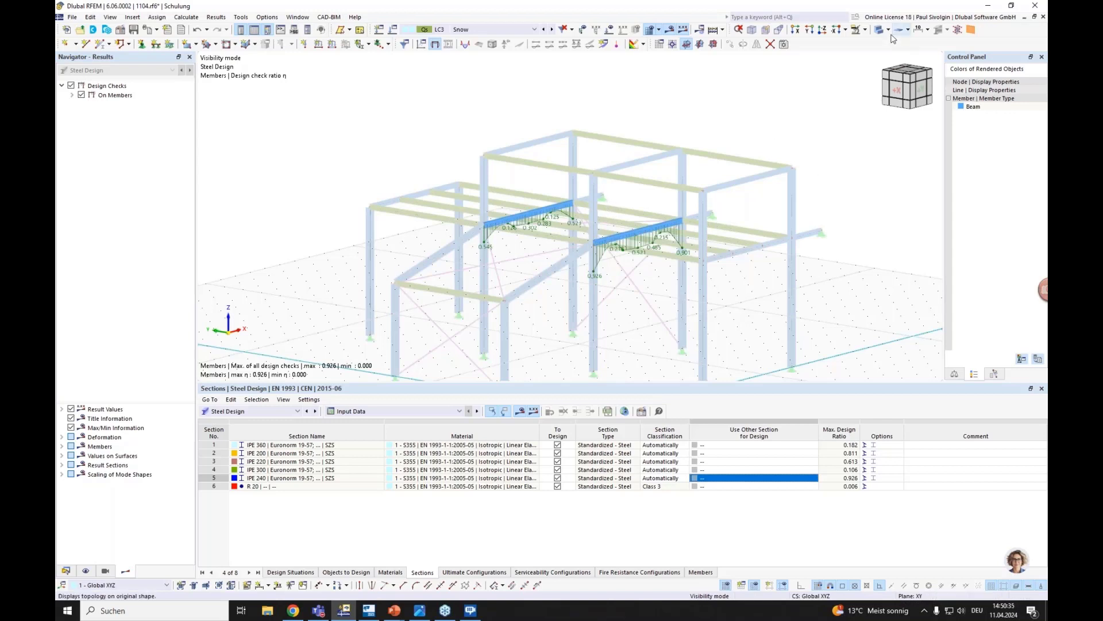
- Exit the visibility mode to show the whole frame and hide the design results
click(865, 30)
click(896, 119)
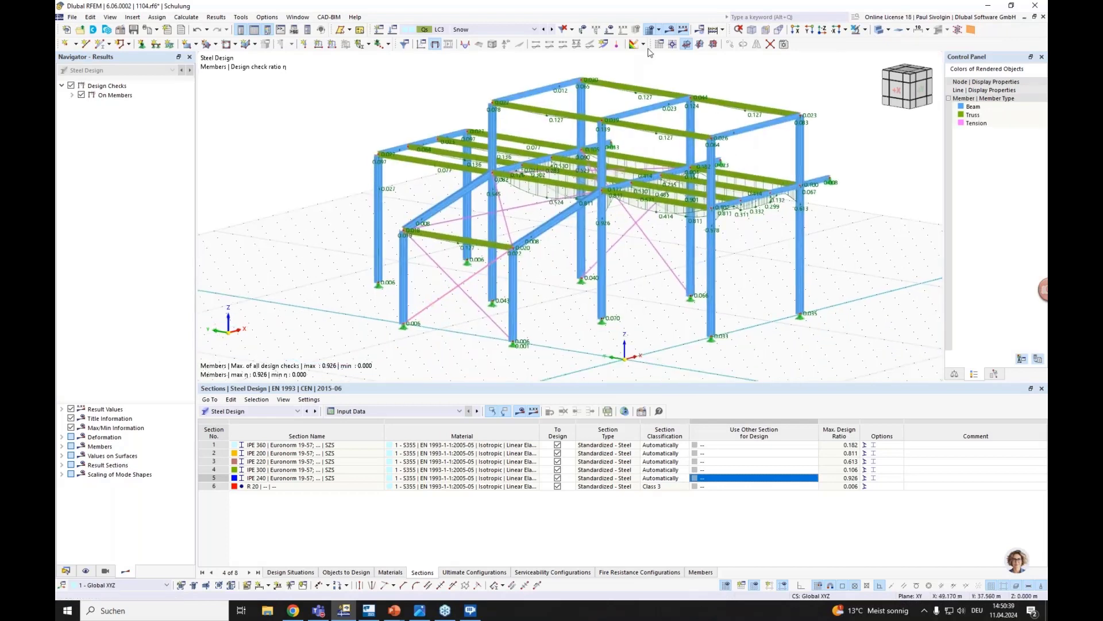
click(669, 29)
- Switch the tables from Steel Design to the Structure basic objects and view the list of load cases and combinations
click(257, 411)
click(250, 420)
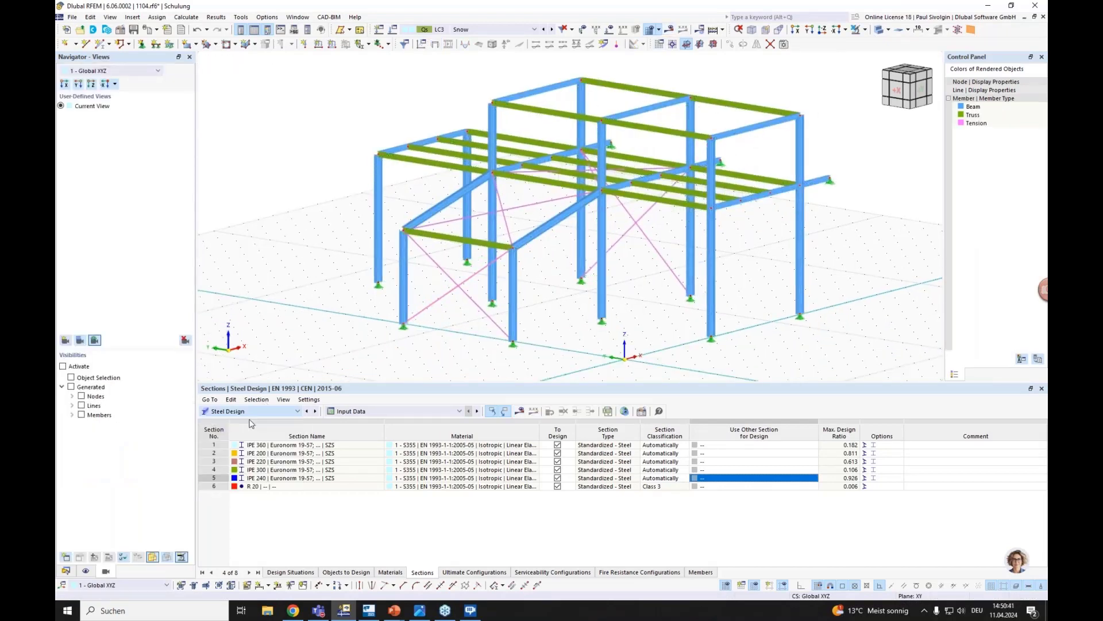
click(556, 335)
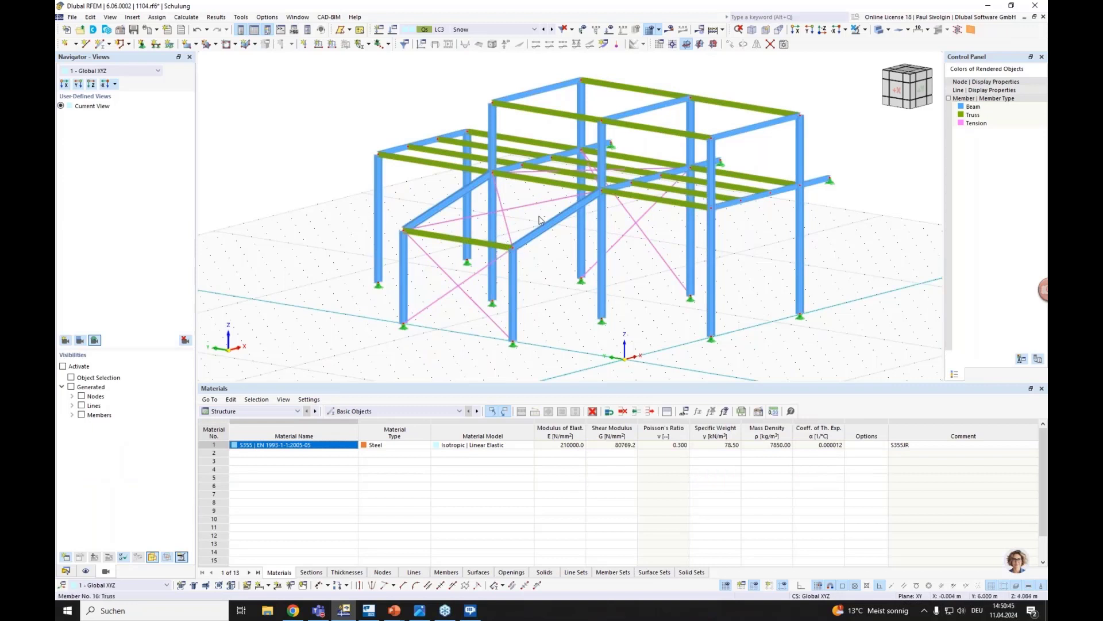
click(499, 29)
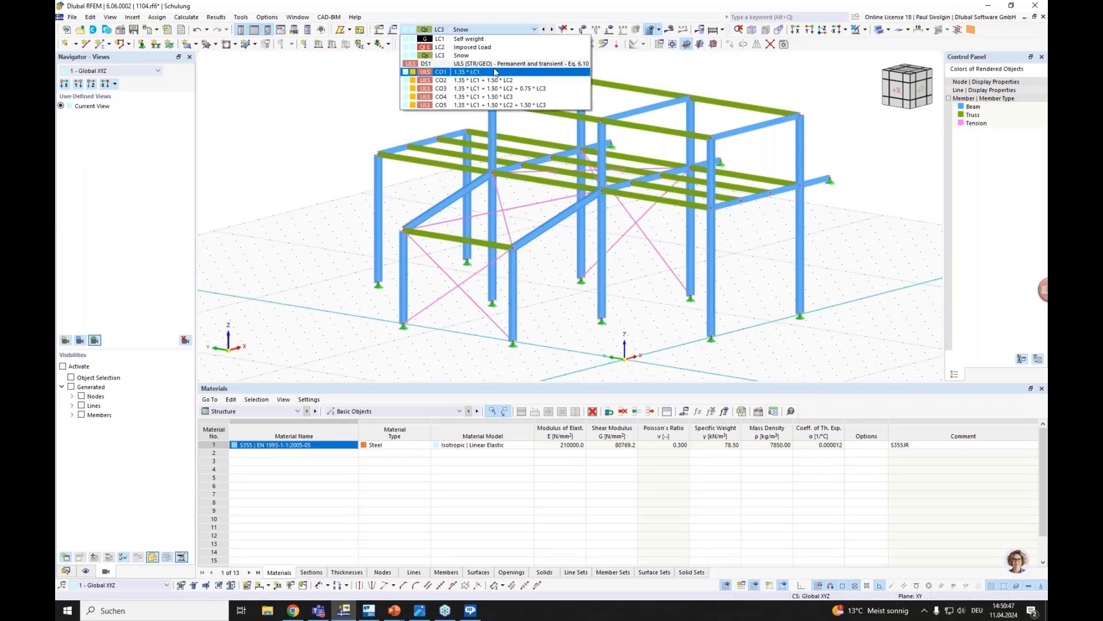
click(342, 123)
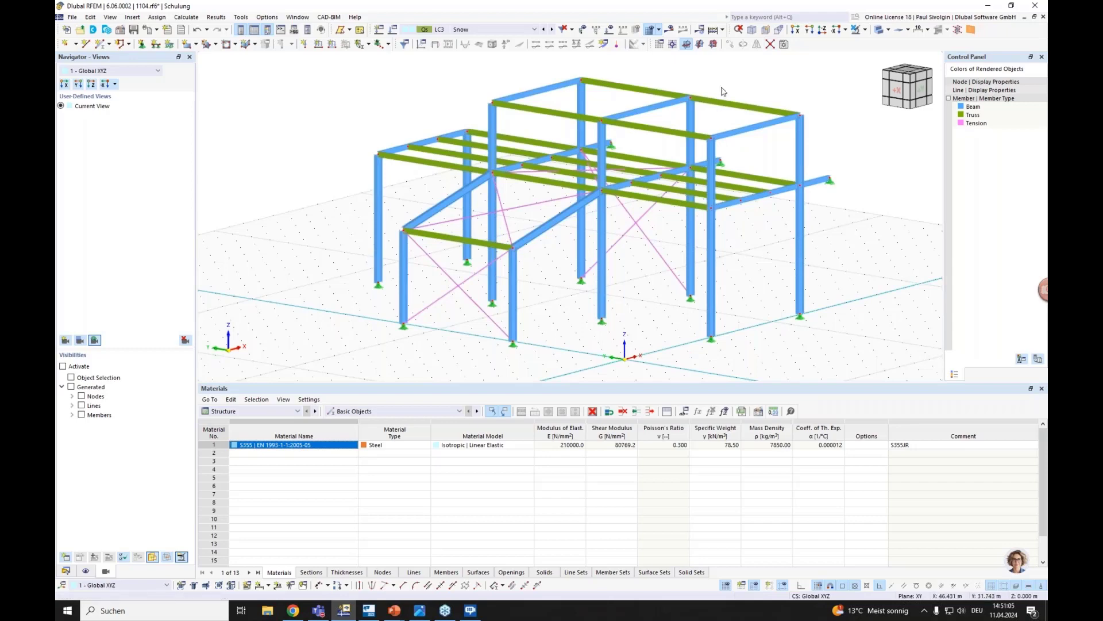
- Switch to Tekla Structures and examine the steel frame beside the building from the opposite side
click(370, 611)
scroll(689, 347, down, 4)
ctrl+middle_drag(699, 354, 143, 525)
click(133, 561)
click(622, 351)
scroll(669, 338, down, 3)
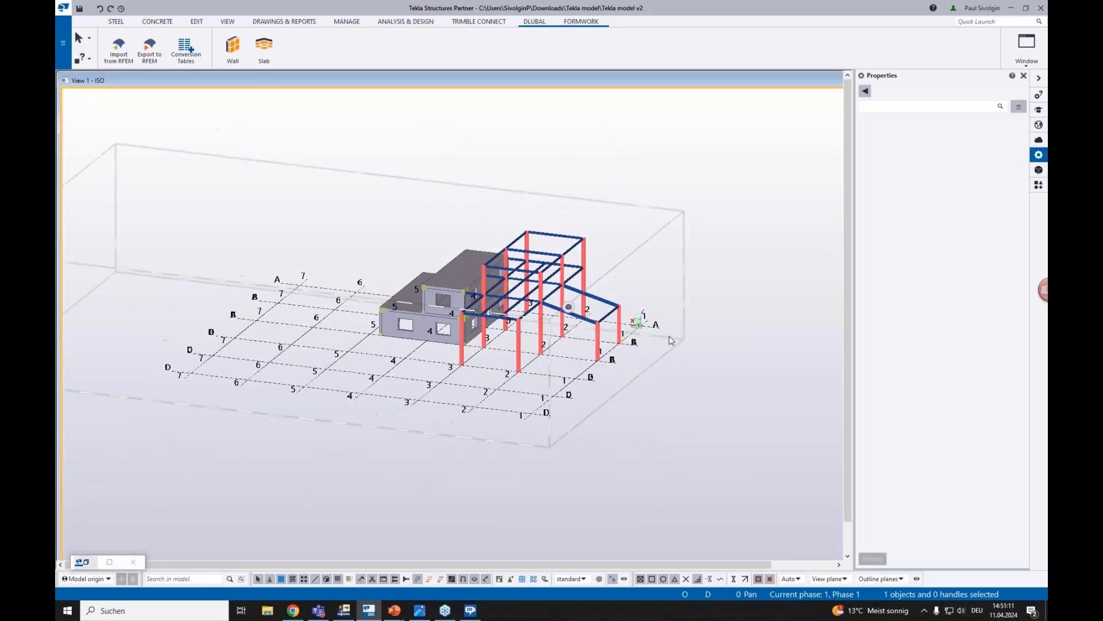
ctrl+middle_drag(668, 338, 387, 324)
middle_drag(704, 307, 388, 351)
ctrl+middle_drag(501, 363, 532, 376)
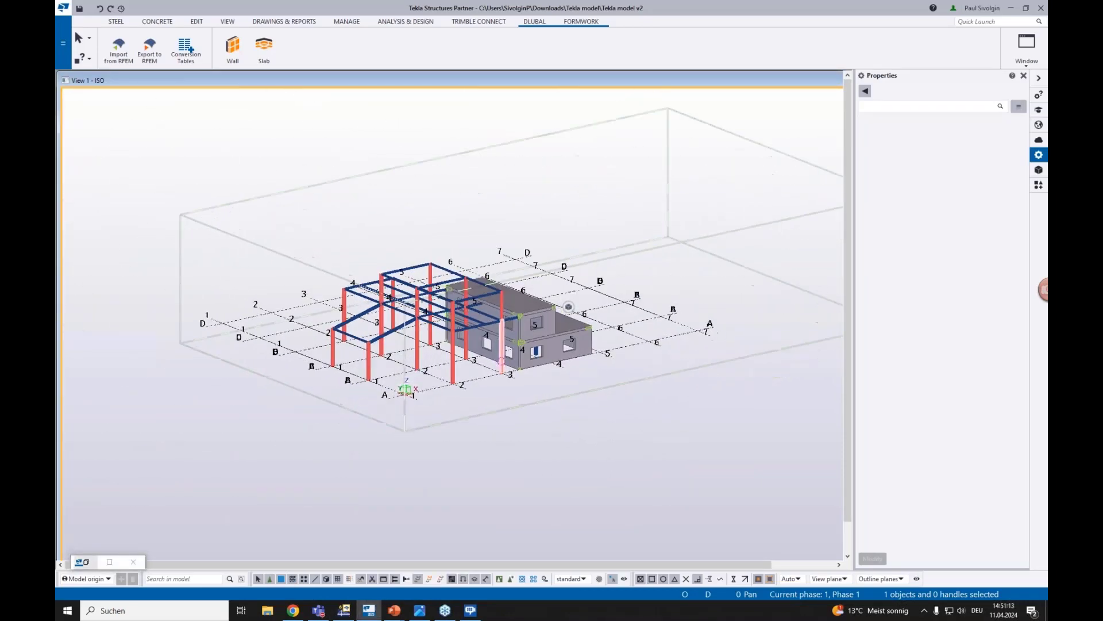
scroll(508, 282, up, 4)
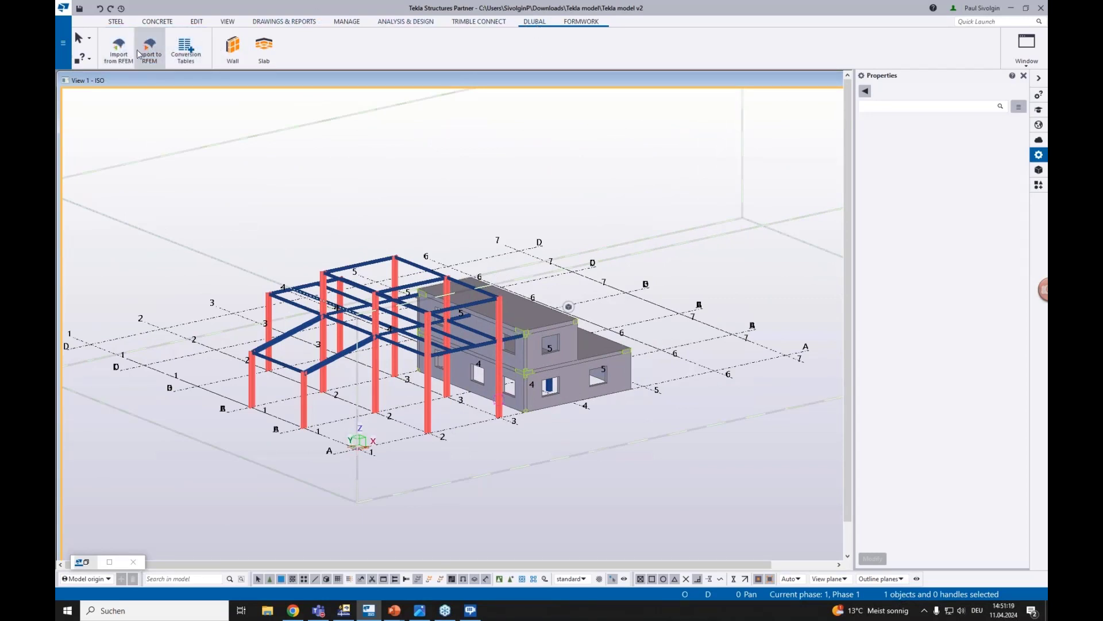
click(119, 60)
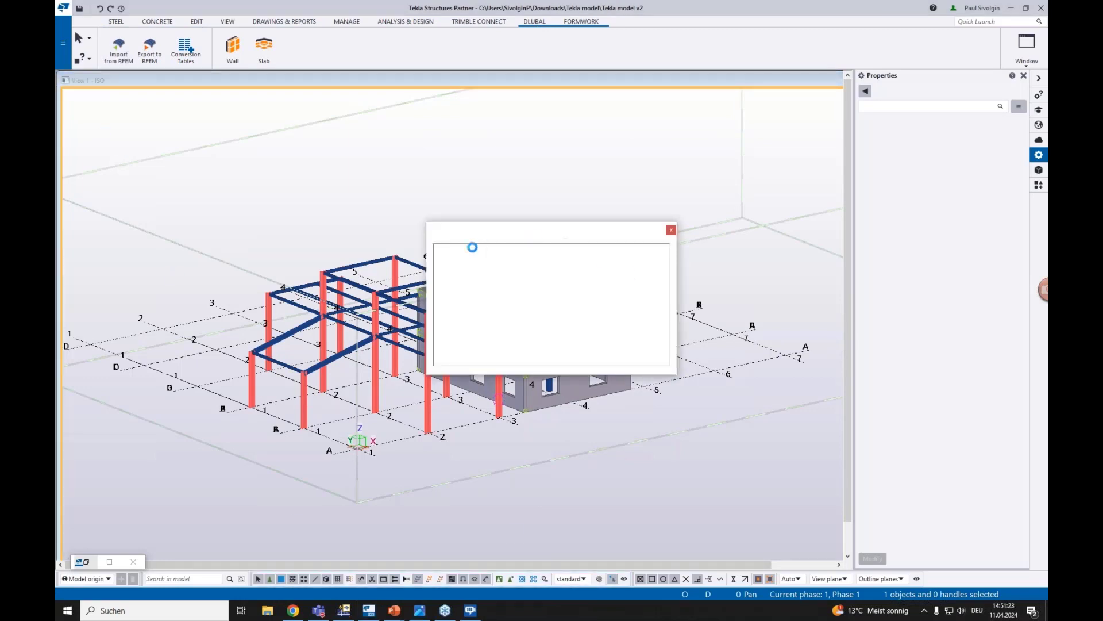
click(344, 611)
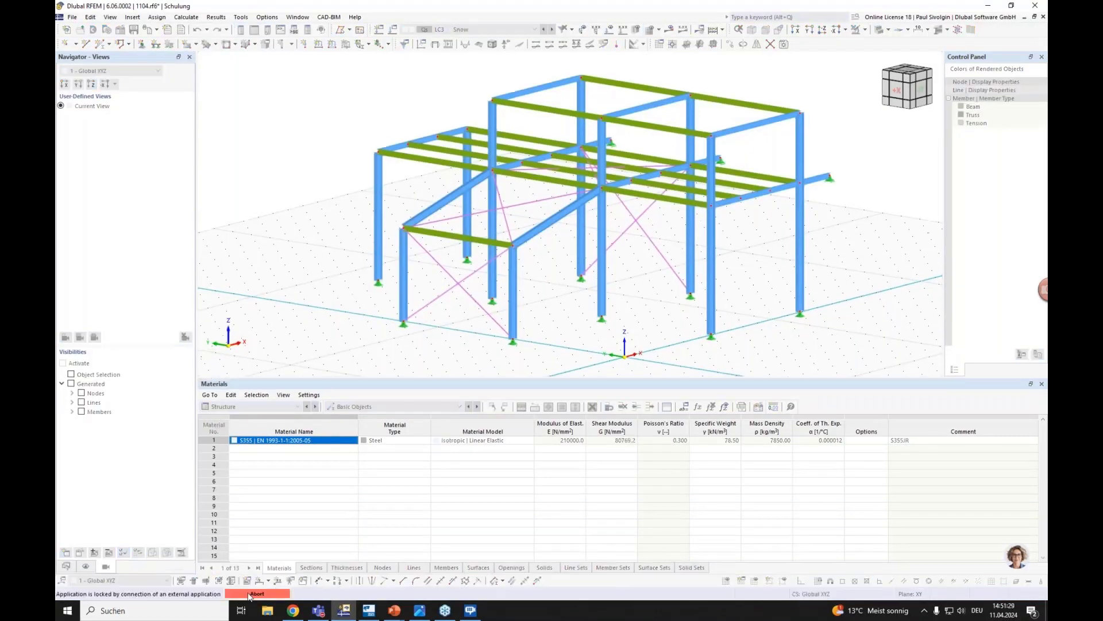
click(369, 610)
click(118, 56)
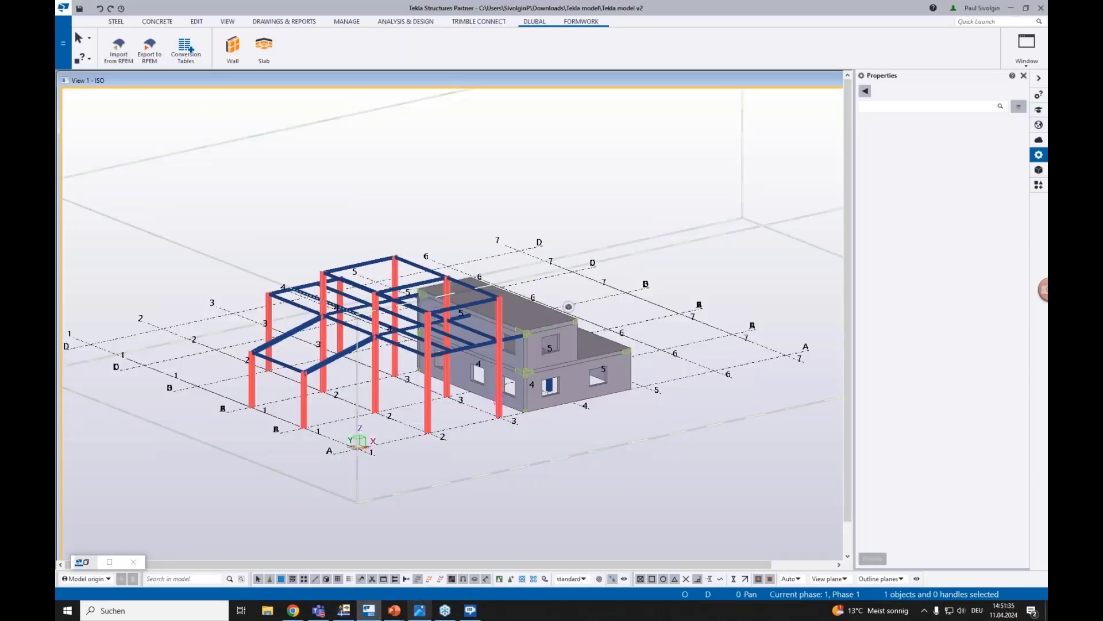
click(343, 611)
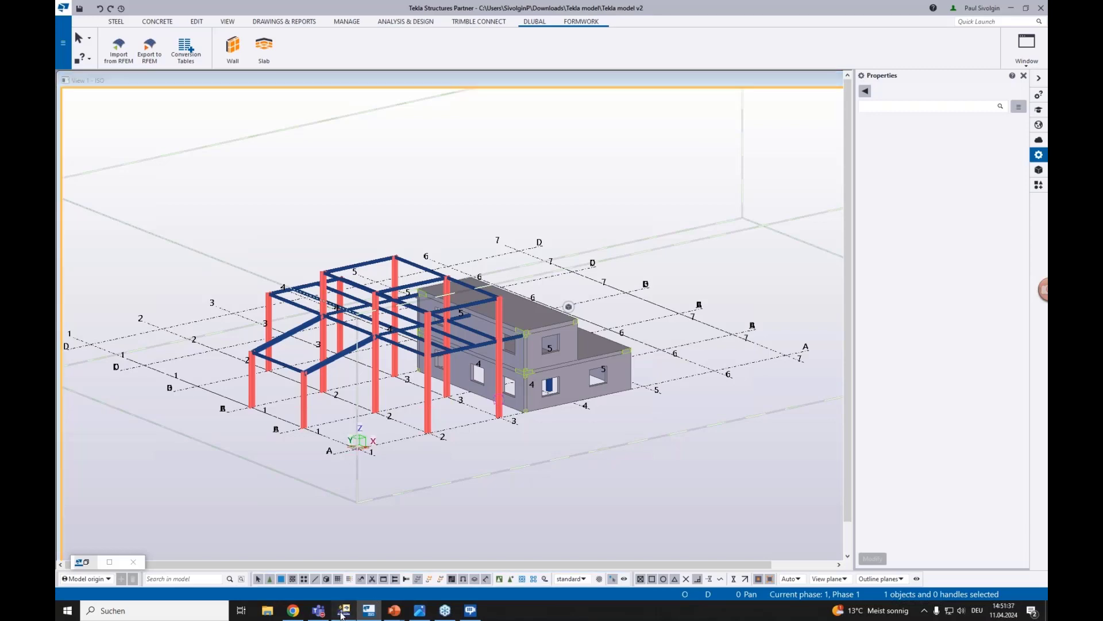
click(368, 614)
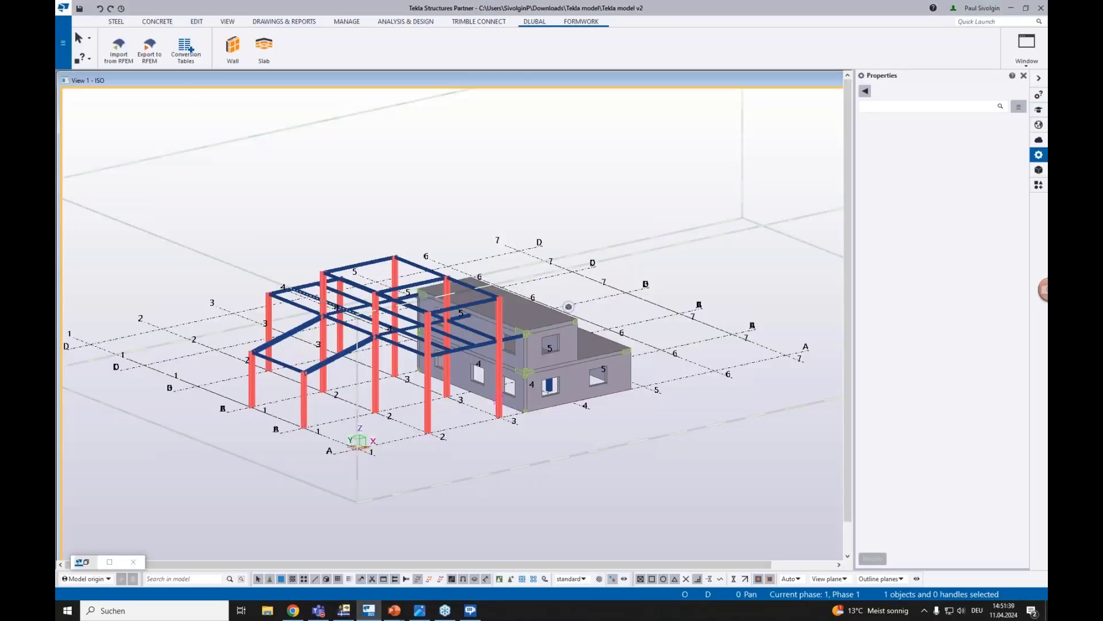
- Import from RFEM with Update existing model, updating materials and cross-sections, adding new objects and removing non-existent ones, without updating coordinates
click(123, 60)
drag(481, 177, 637, 207)
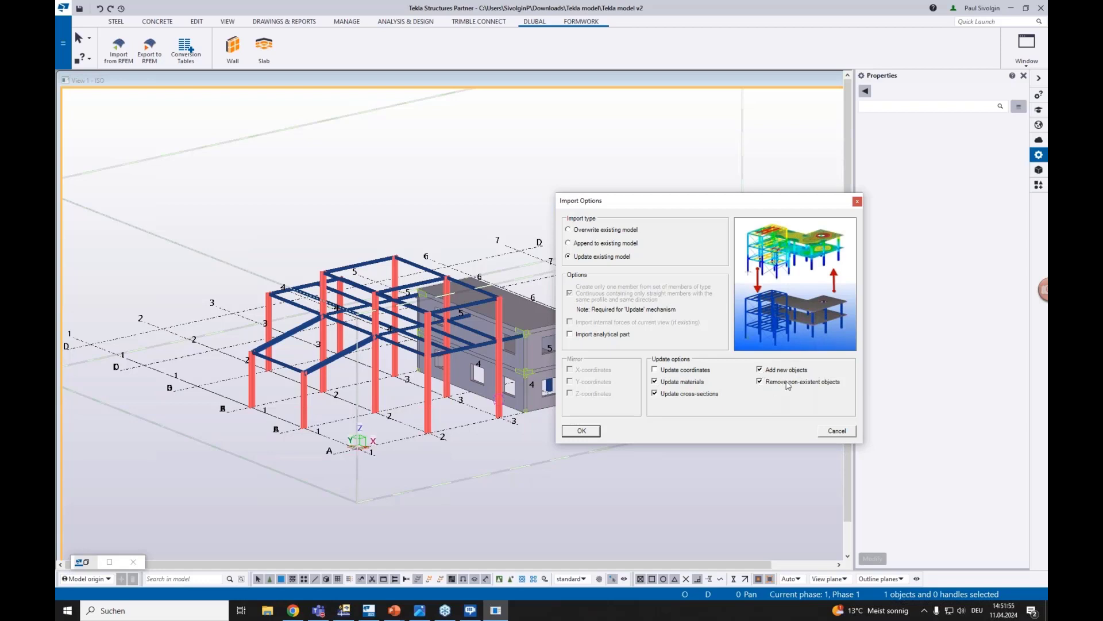
drag(710, 201, 637, 147)
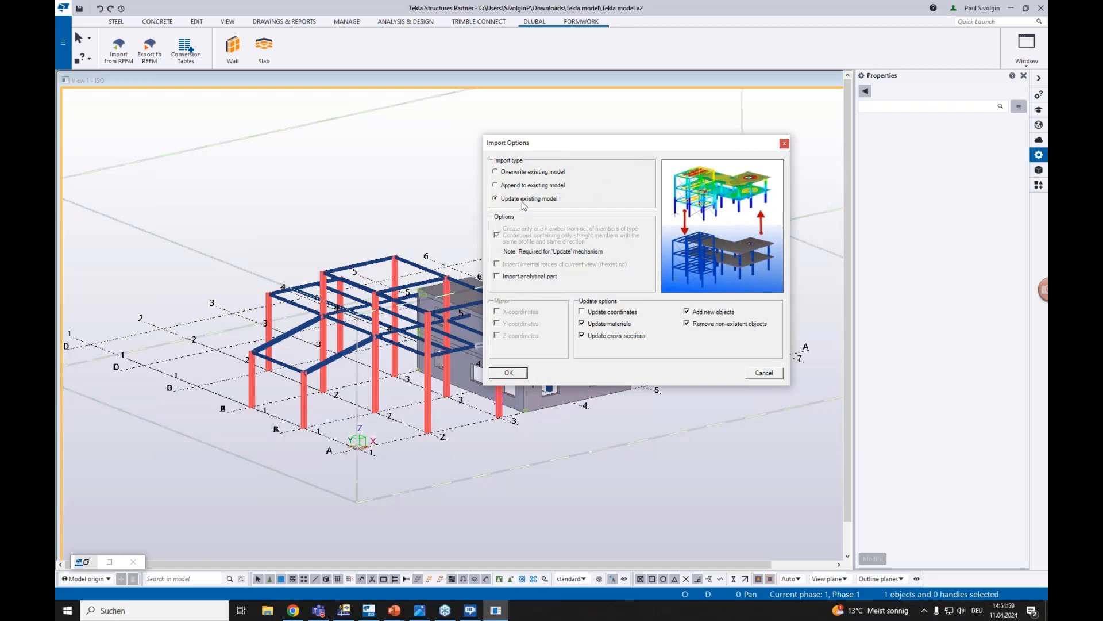
click(519, 377)
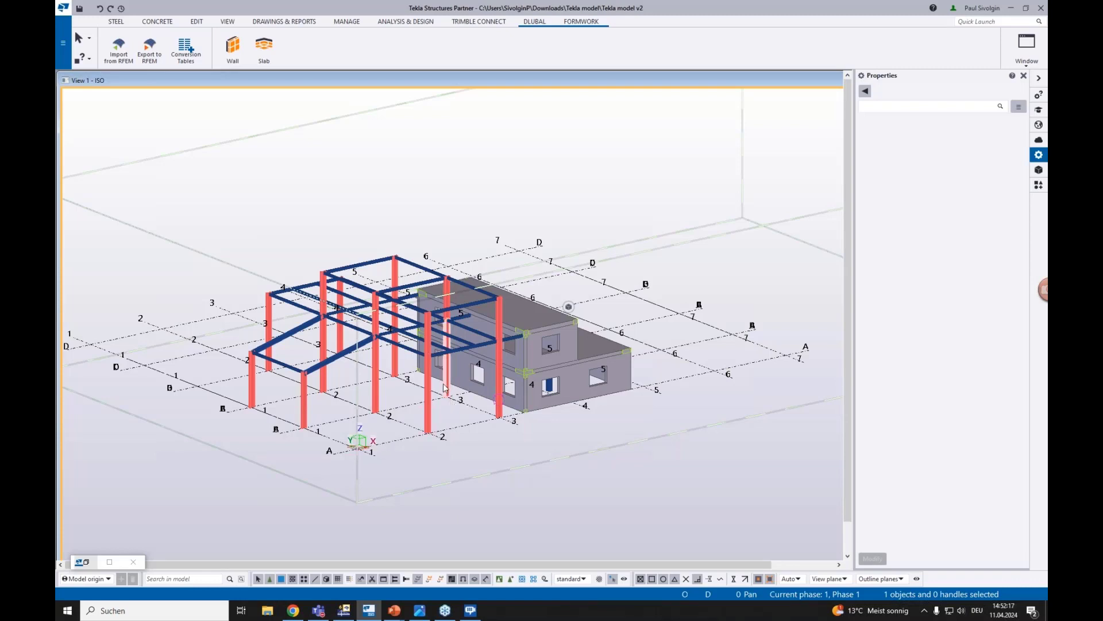
scroll(405, 374, up, 2)
scroll(405, 375, up, 1)
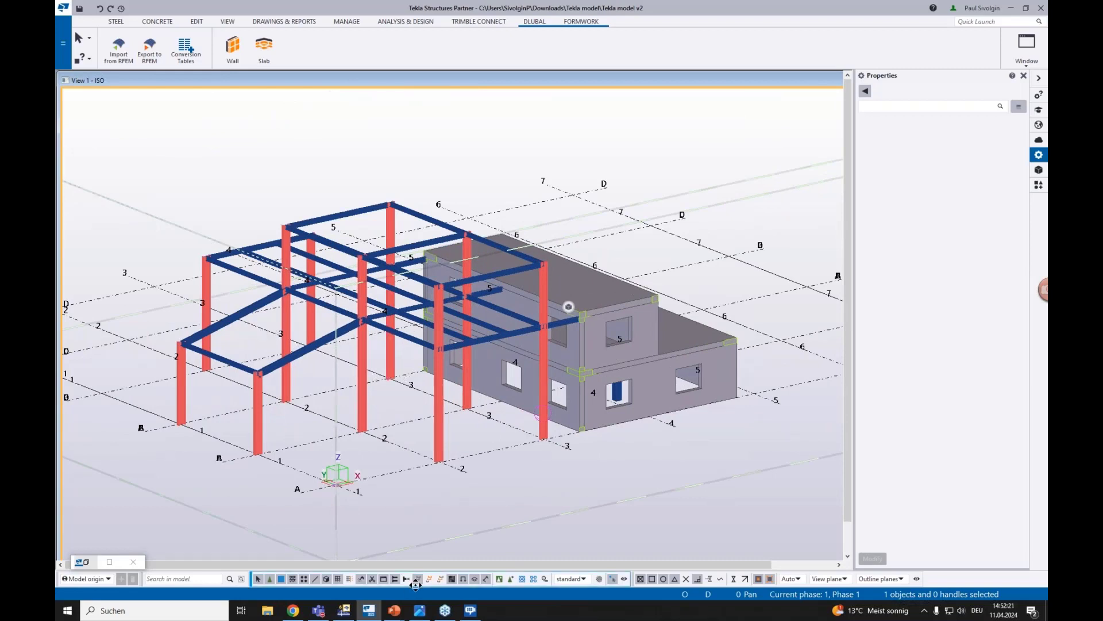
mouse_move(346, 613)
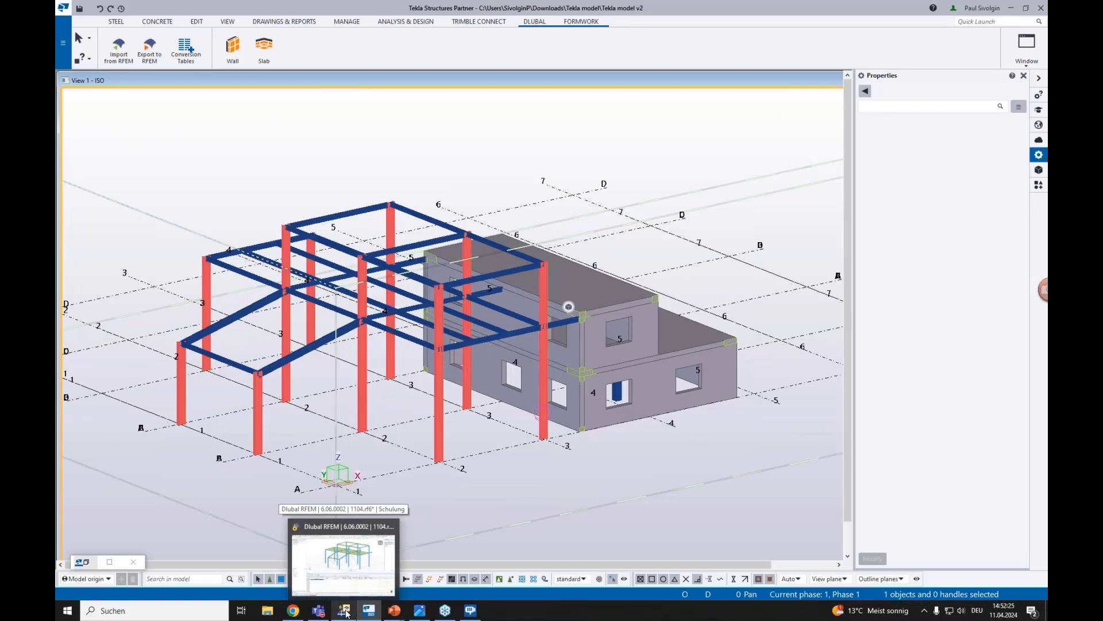
click(347, 613)
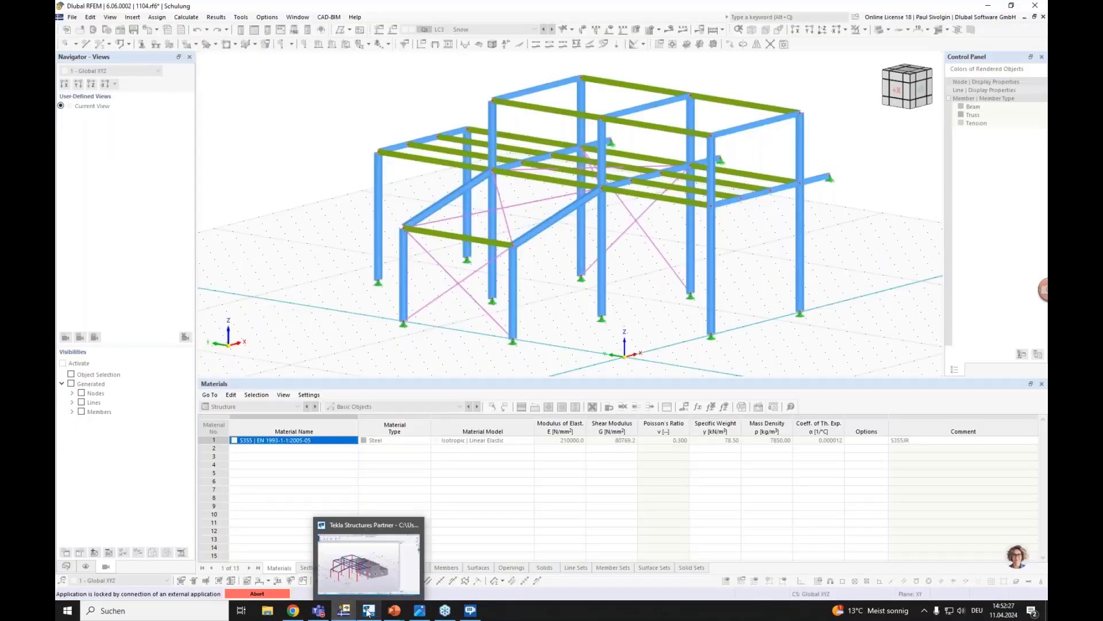
click(369, 613)
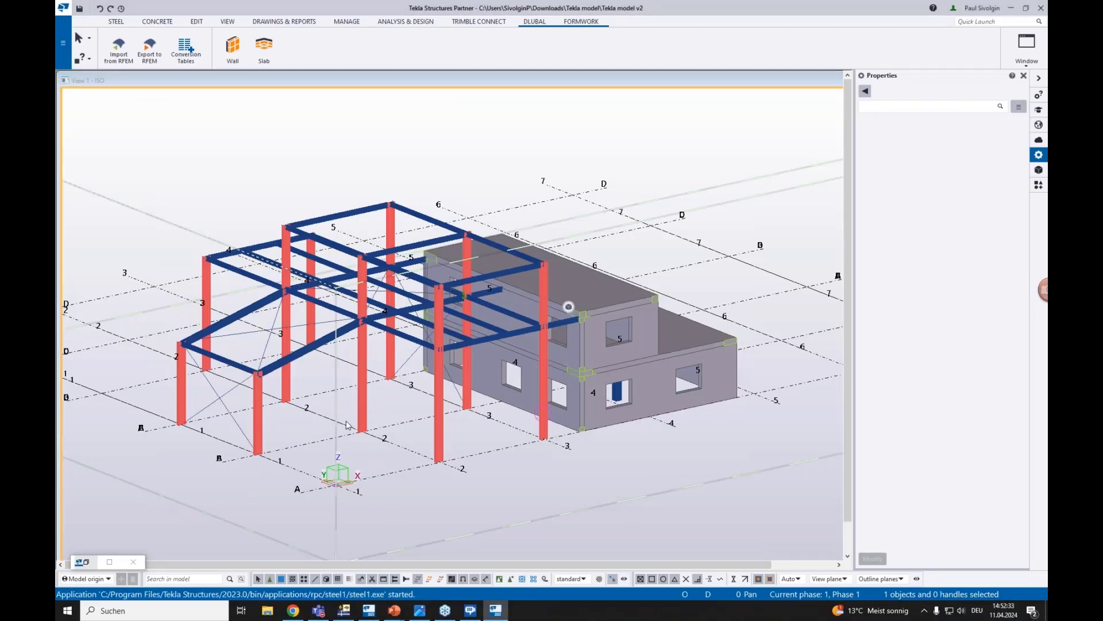
- Select an imported diagonal brace in the frame's front bay and check its profile and material properties
scroll(185, 398, up, 5)
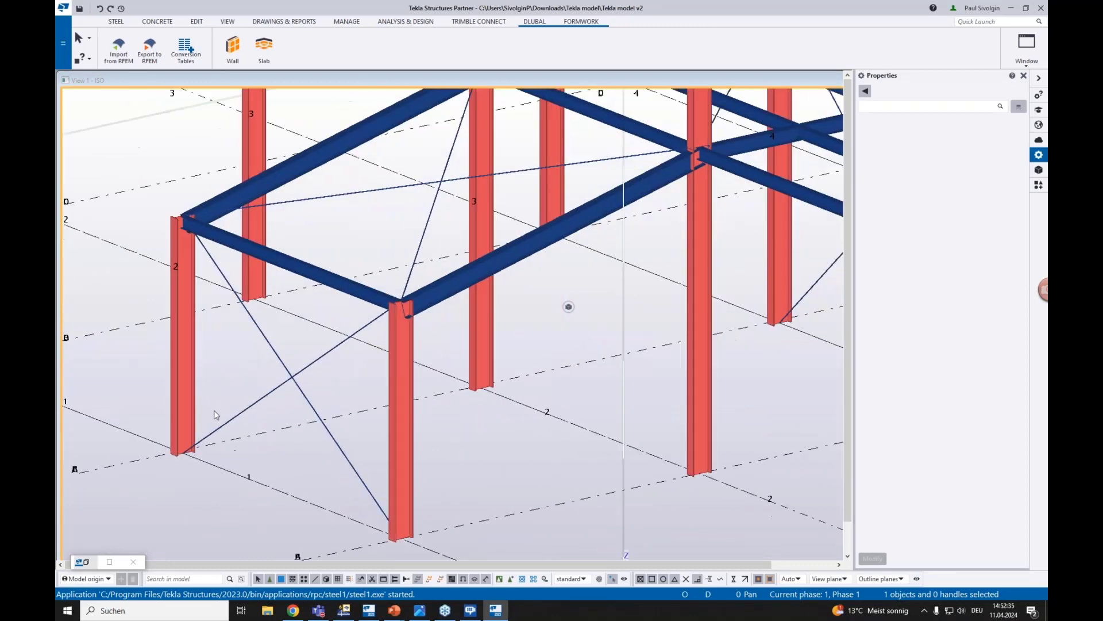
click(273, 393)
scroll(273, 397, down, 5)
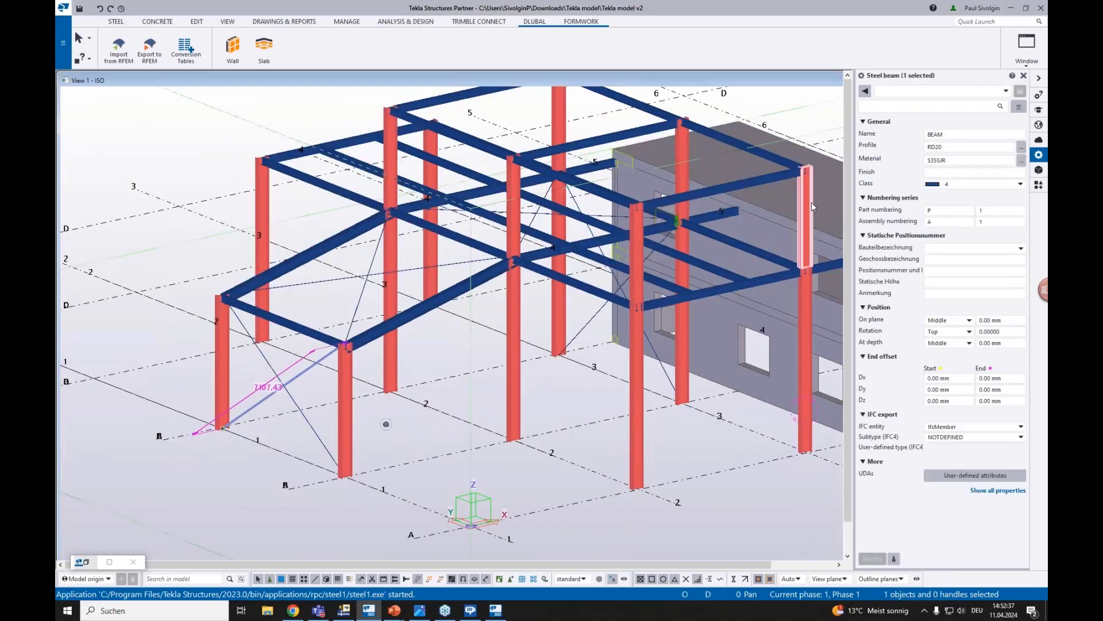
click(951, 147)
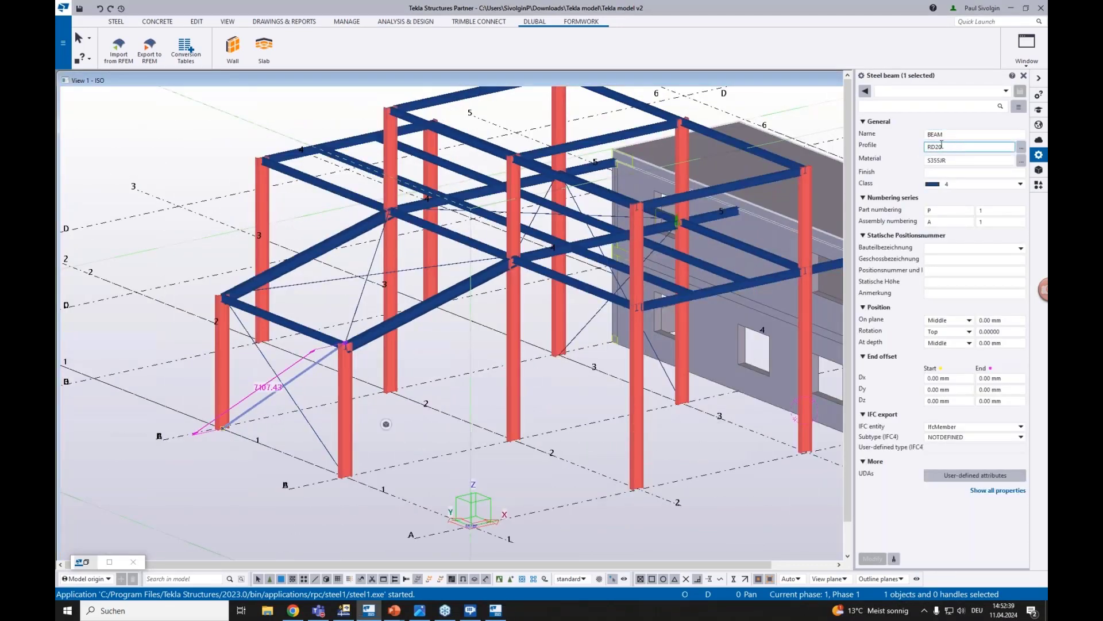
key(Tab)
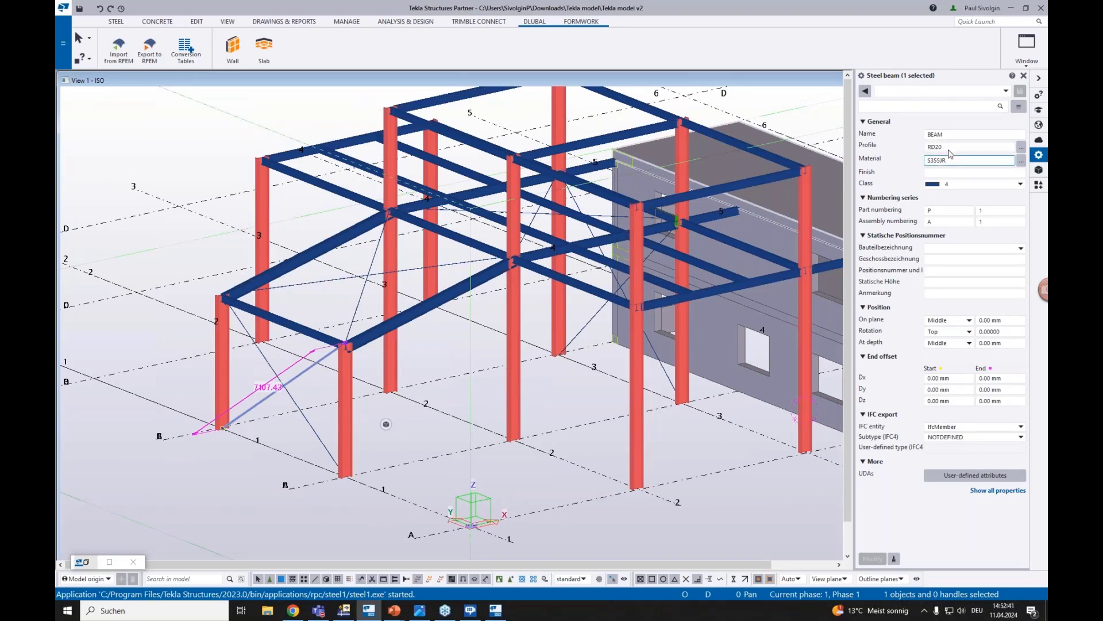
- Select the short beam segment at the column next to the building and check its profile and material properties
middle_drag(597, 241, 540, 315)
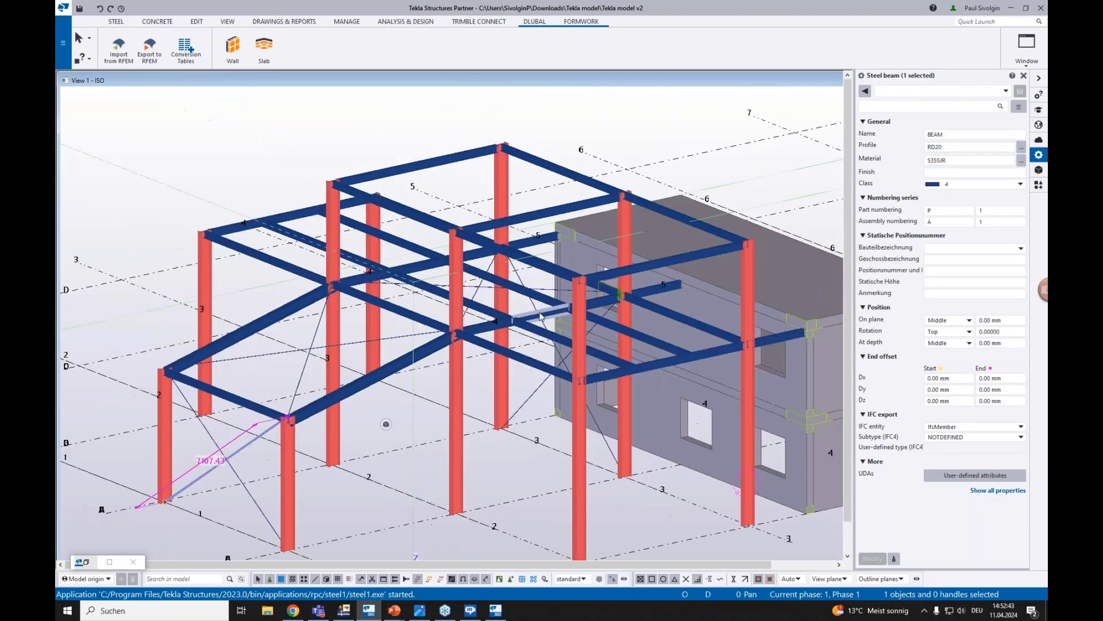
scroll(540, 316, up, 2)
click(632, 300)
middle_drag(670, 457, 533, 441)
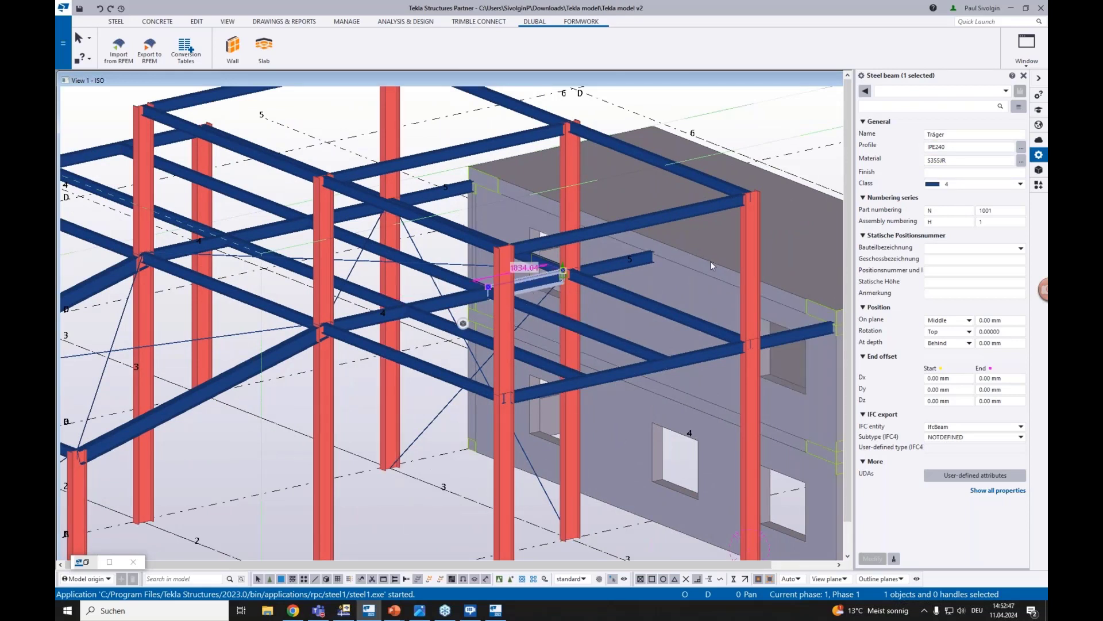
click(956, 145)
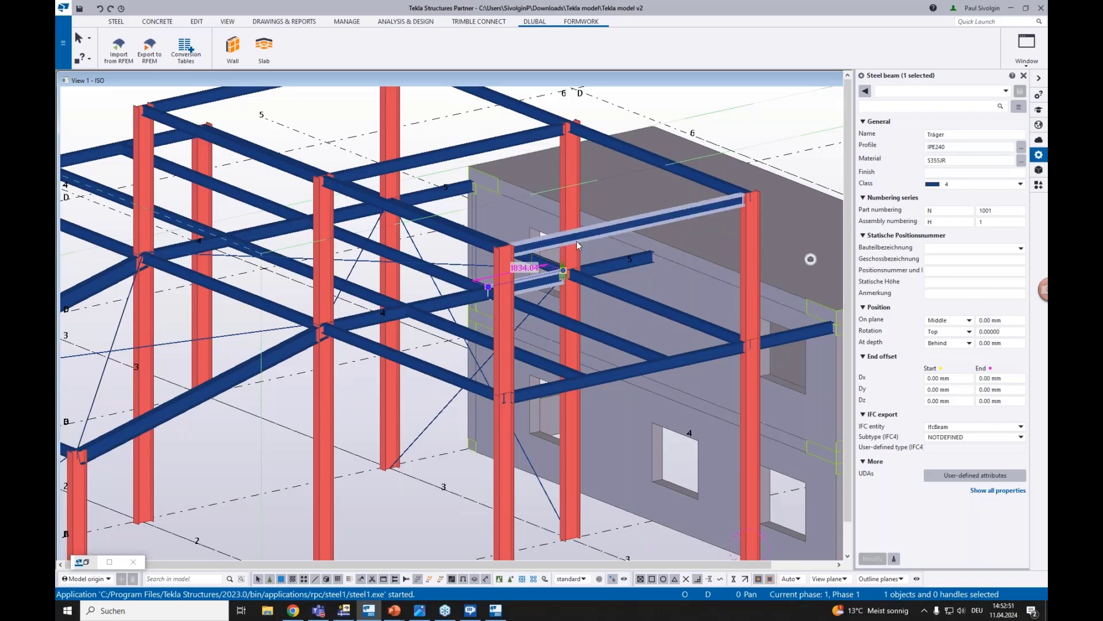
- Examine the short beam's bolted end connection at the column up close, and clear the selection
scroll(577, 240, up, 6)
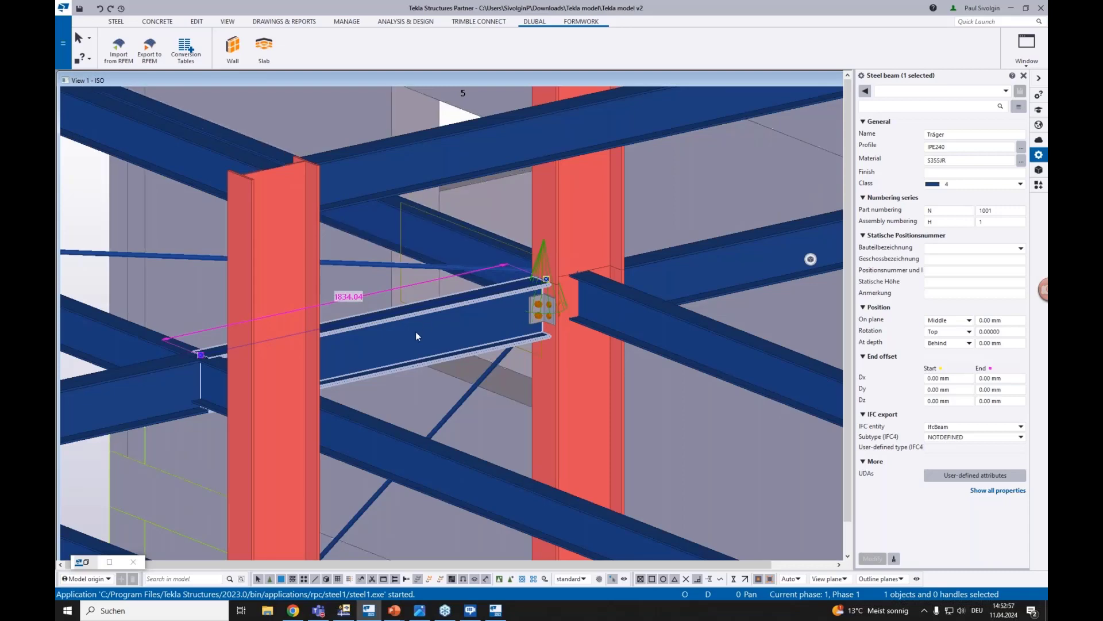
click(213, 320)
click(387, 322)
scroll(493, 362, down, 8)
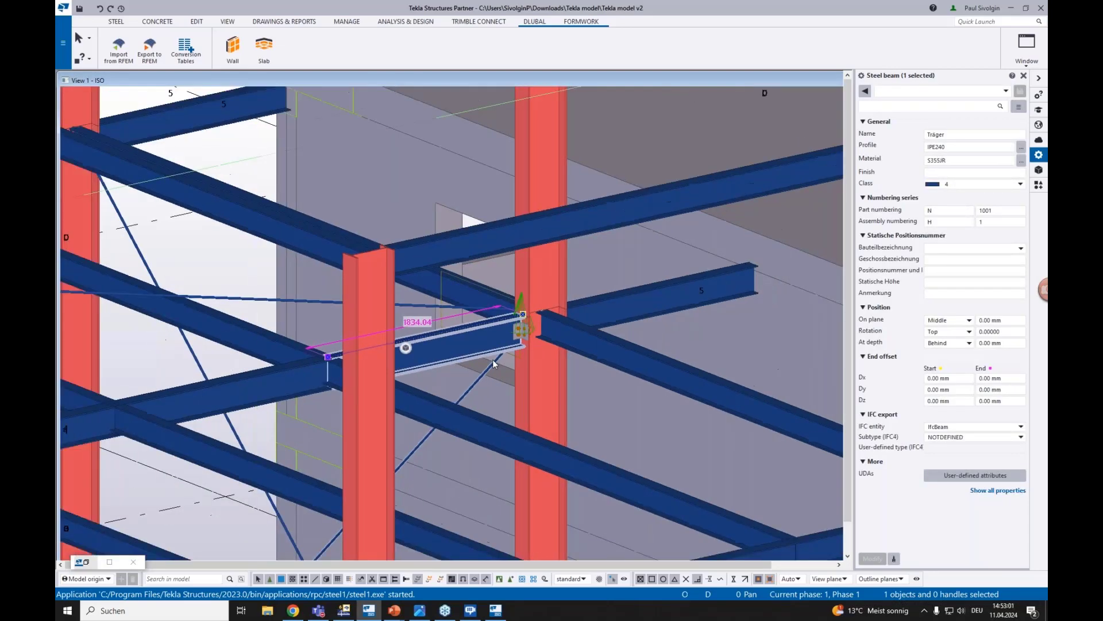
scroll(493, 362, down, 3)
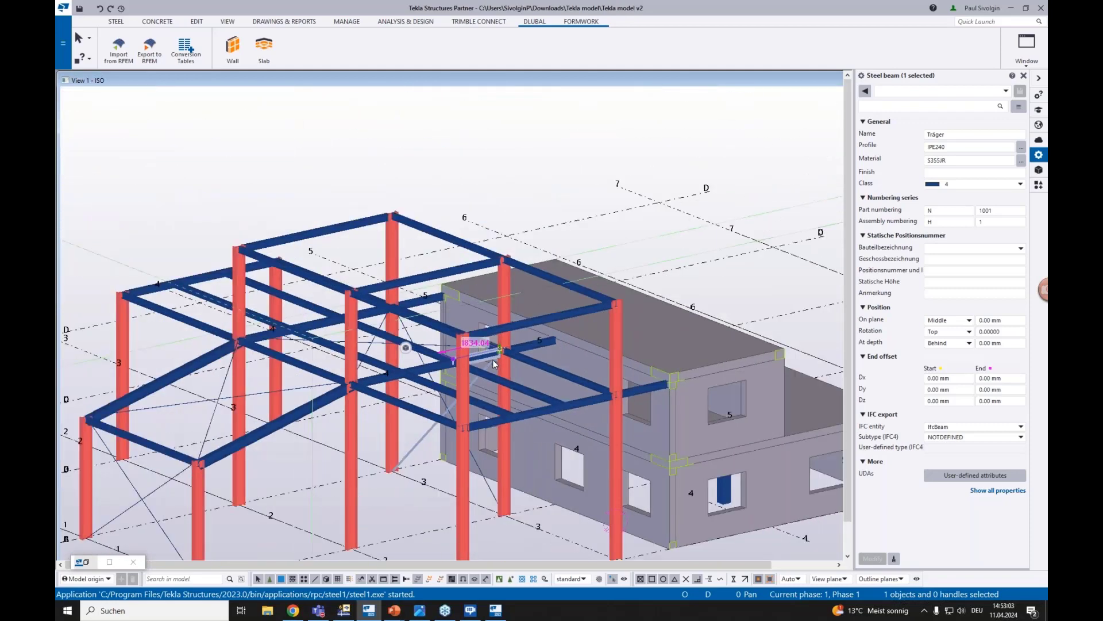
middle_drag(486, 466, 451, 410)
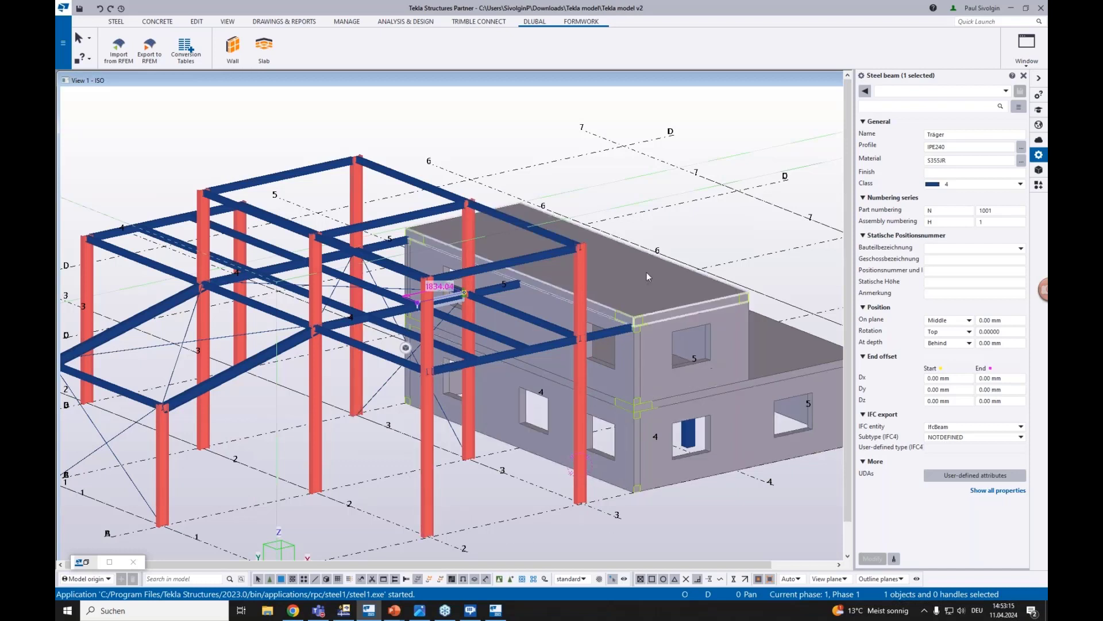
click(340, 379)
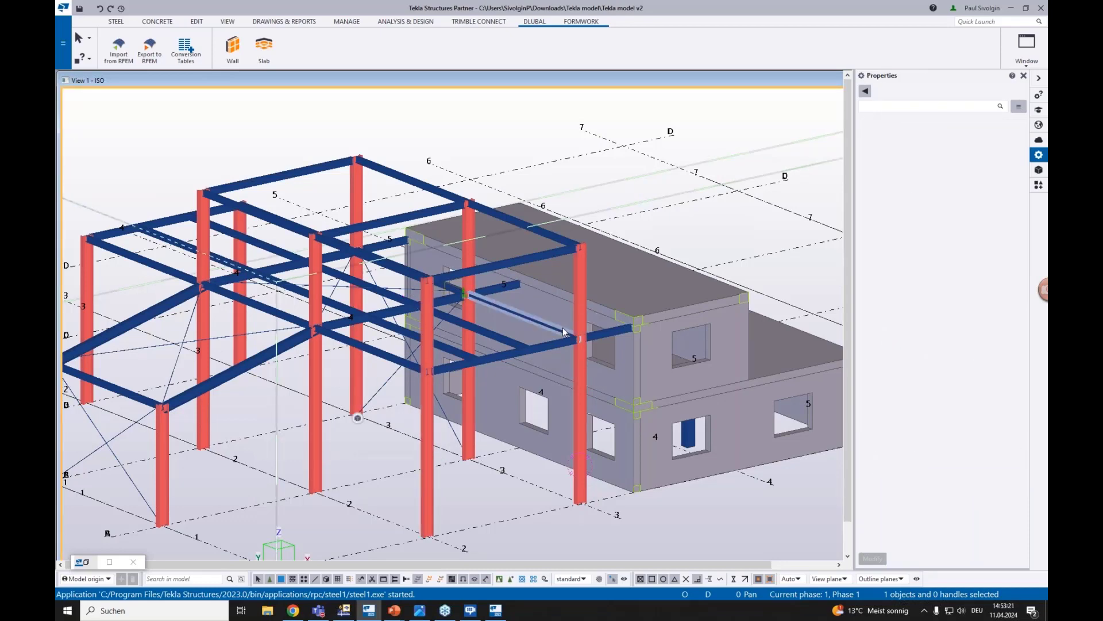
scroll(563, 326, down, 2)
scroll(567, 374, up, 2)
ctrl+middle_drag(518, 461, 457, 473)
- Switch to RFEM and display the Steel Design tables with the design ratios on members
click(345, 608)
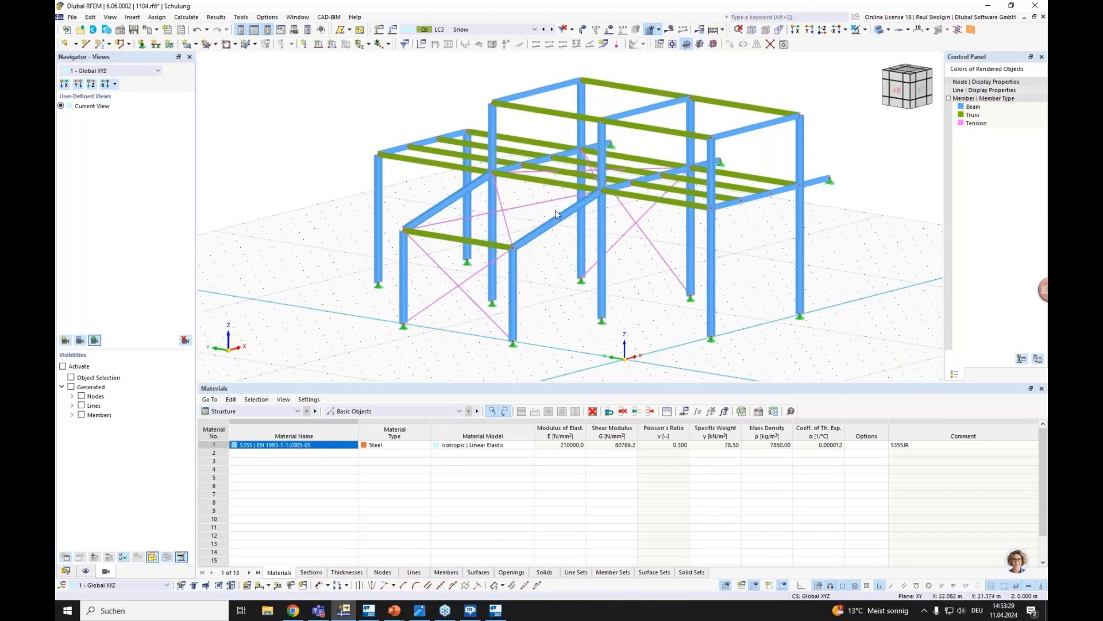
click(288, 413)
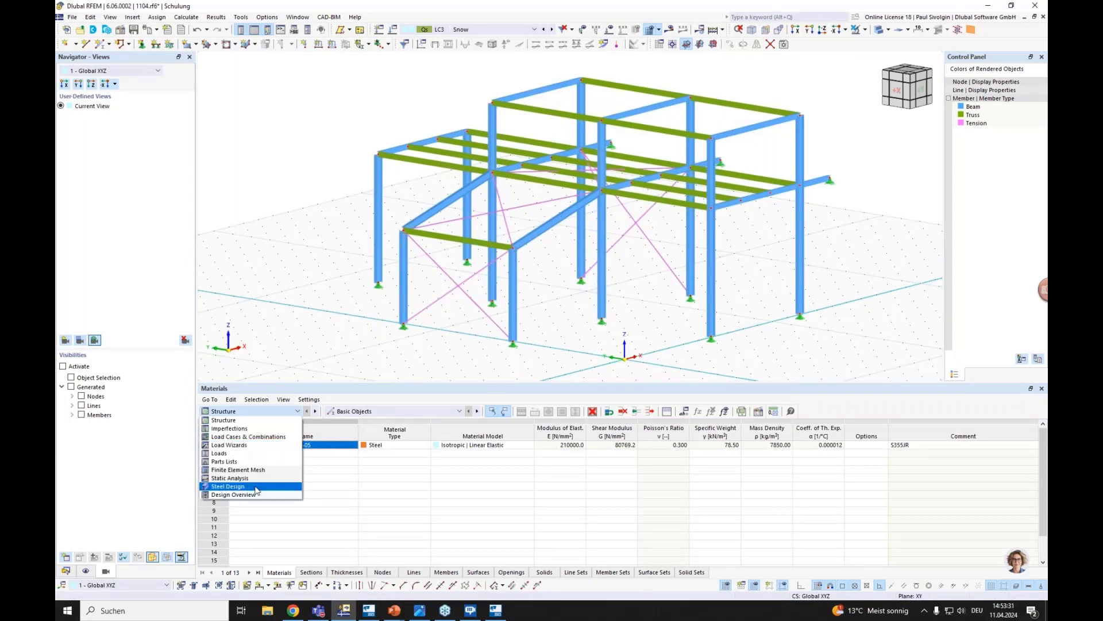
click(230, 486)
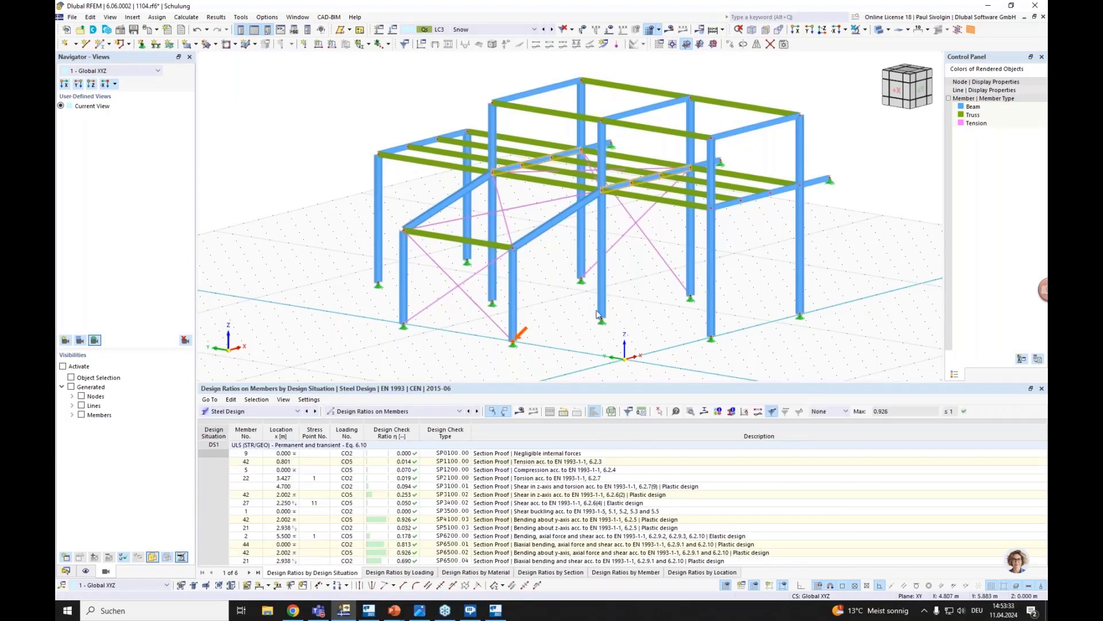
- Create a new printout report with the default report items, then save and show it
click(66, 571)
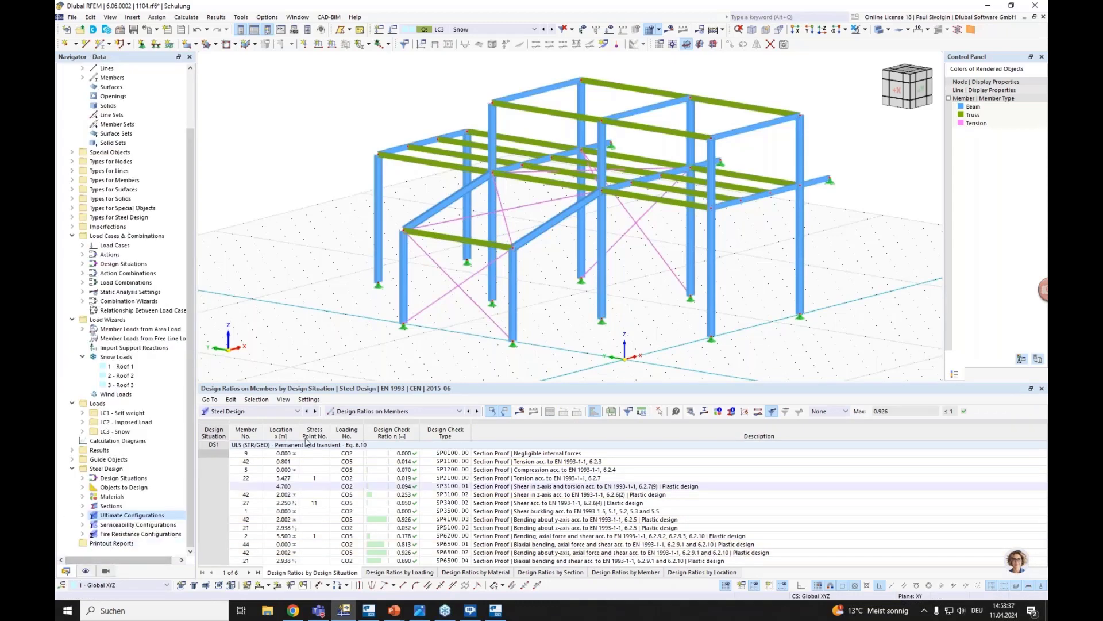
middle_drag(339, 310, 315, 297)
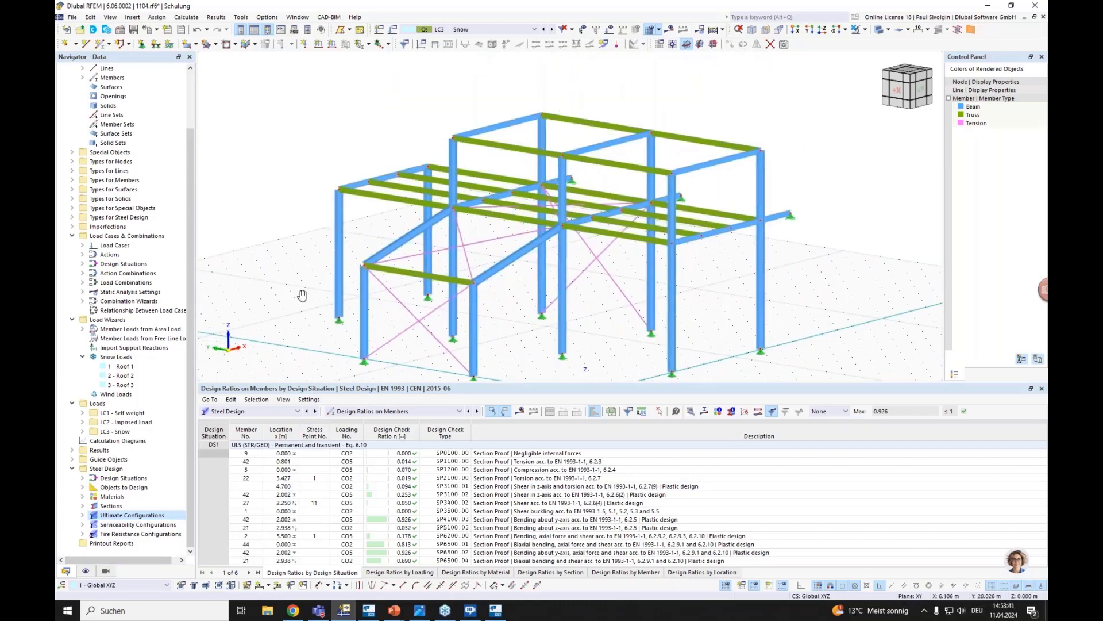
right_click(111, 546)
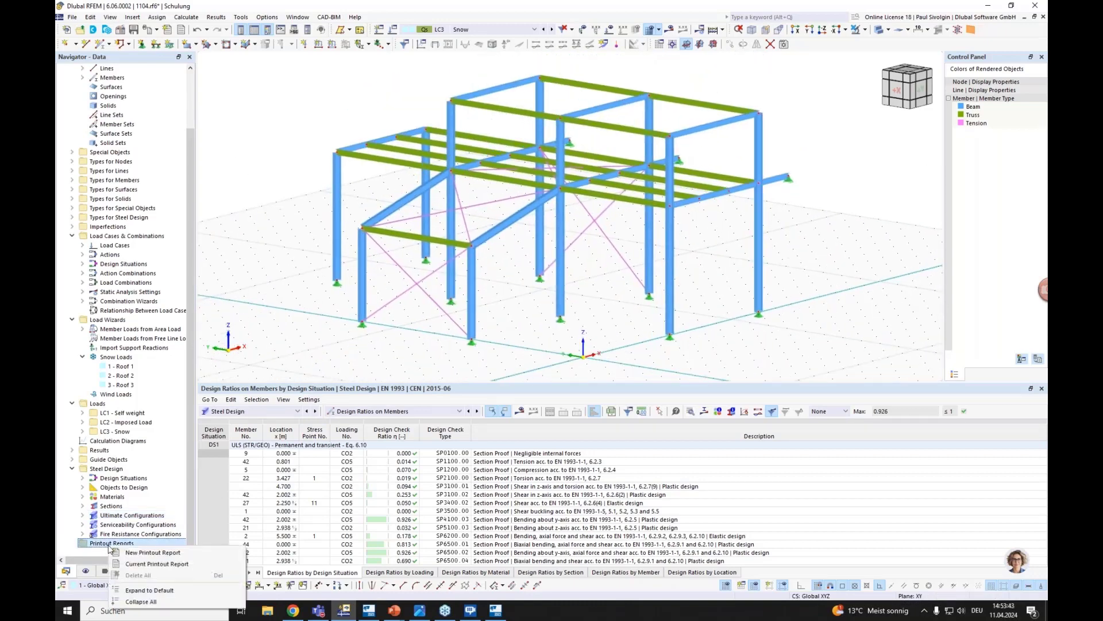
click(139, 552)
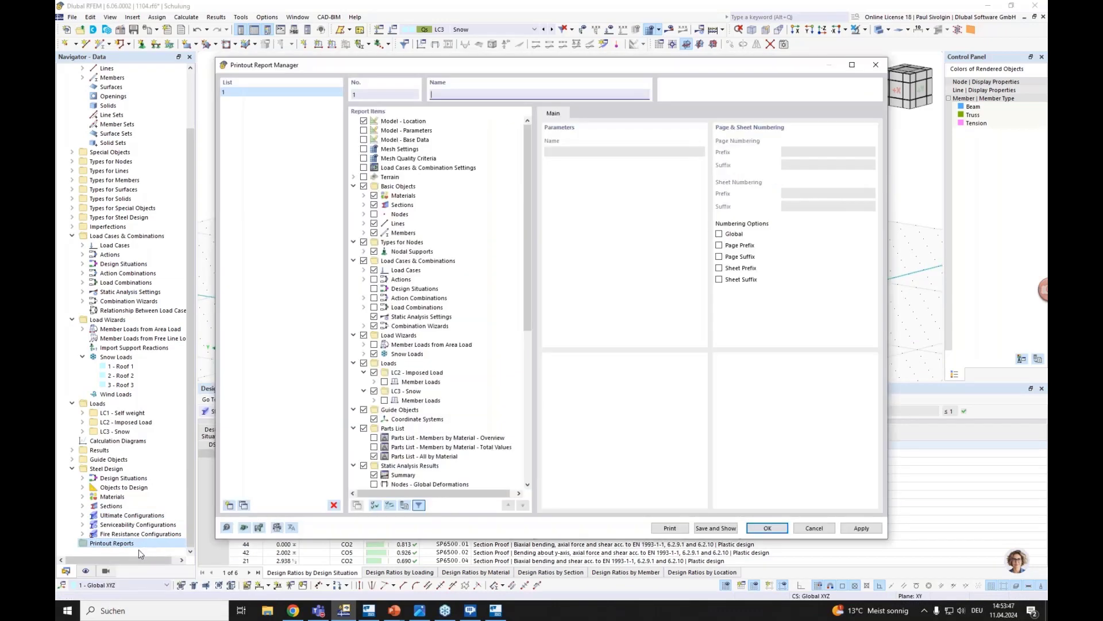
click(714, 531)
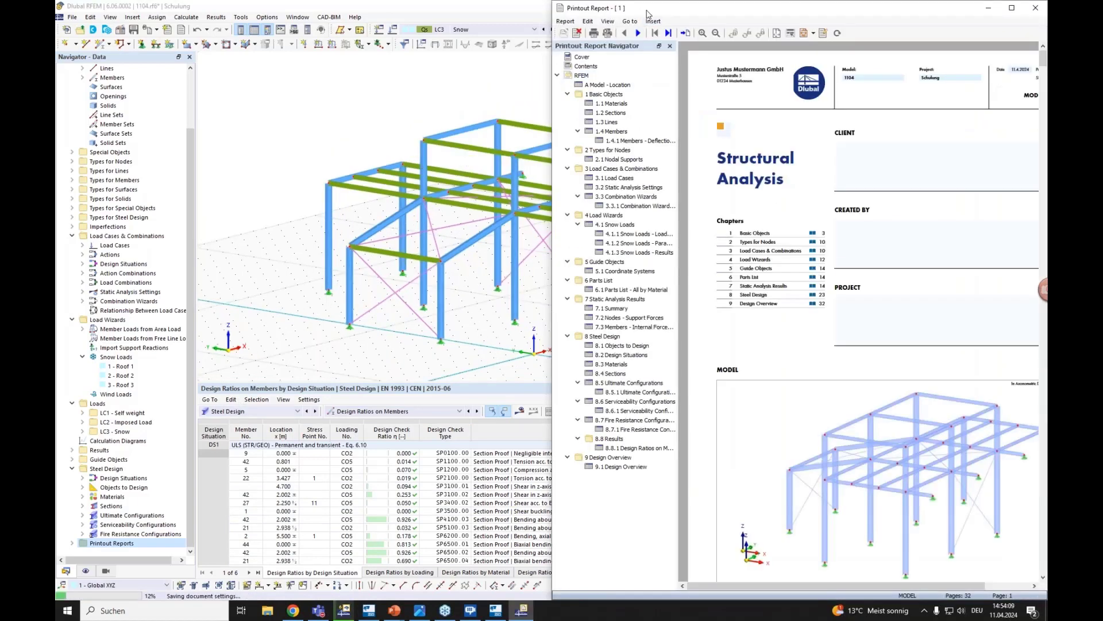
- Arrange the printout report and the RFEM model side by side, with the whole frame visible
drag(644, 13, 635, 19)
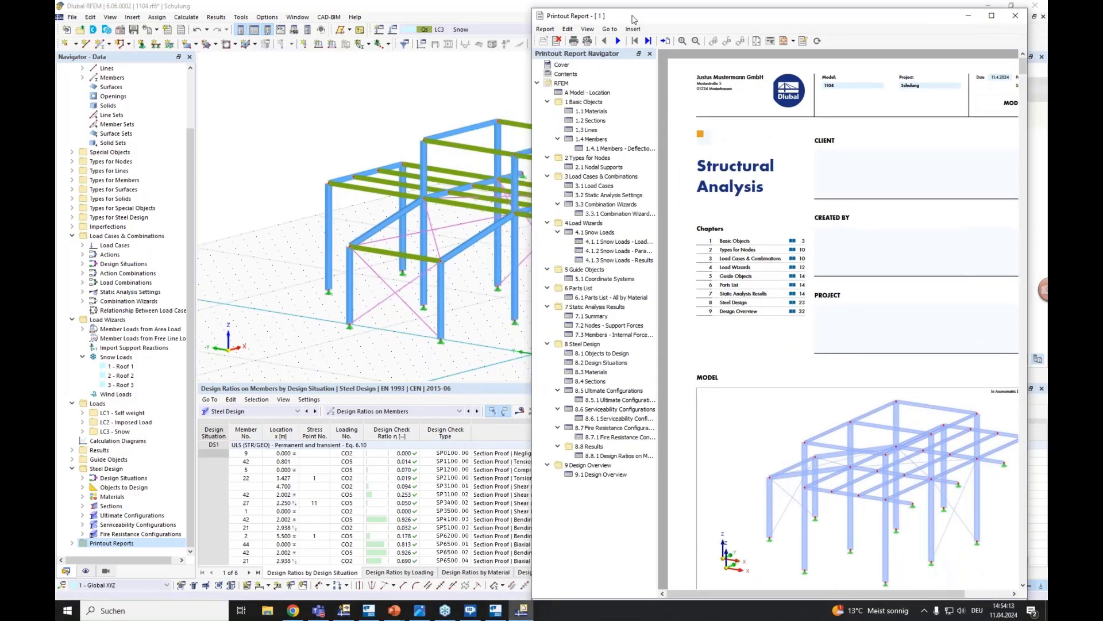
key(super+Right)
click(155, 172)
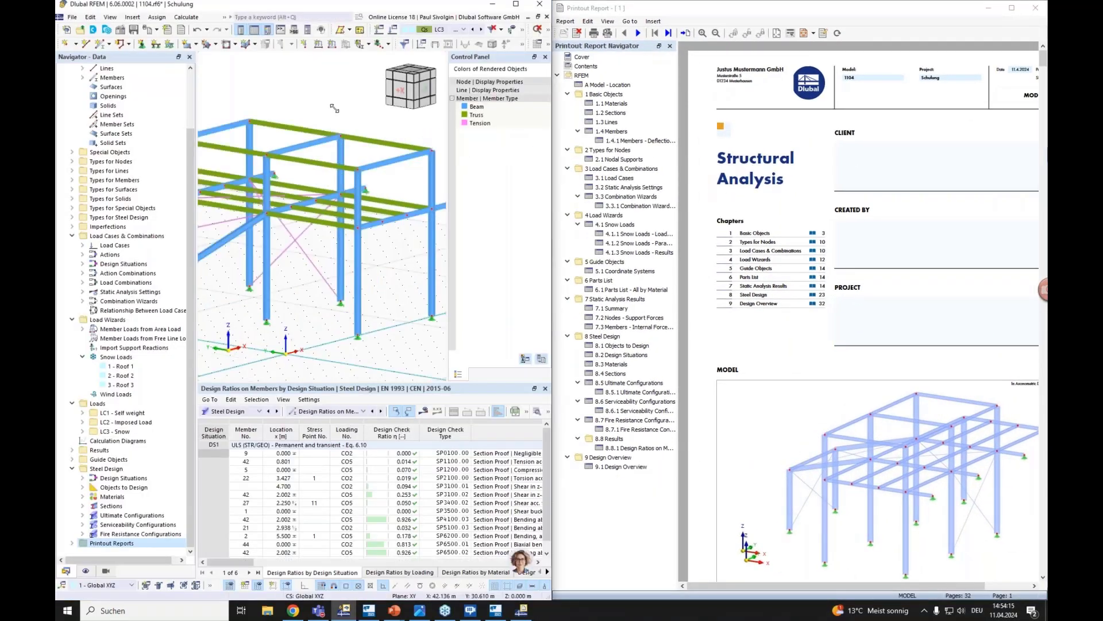
scroll(339, 241, down, 4)
middle_drag(301, 288, 365, 298)
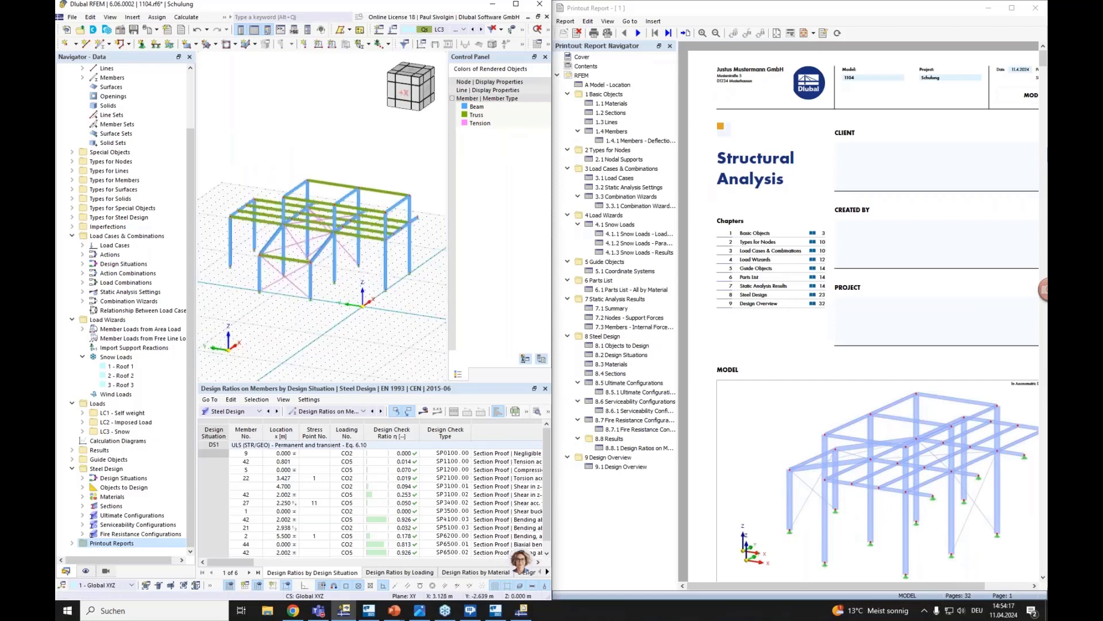
- Review the report's materials and sections chapters and the design ratios on members by member
scroll(1013, 283, down, 15)
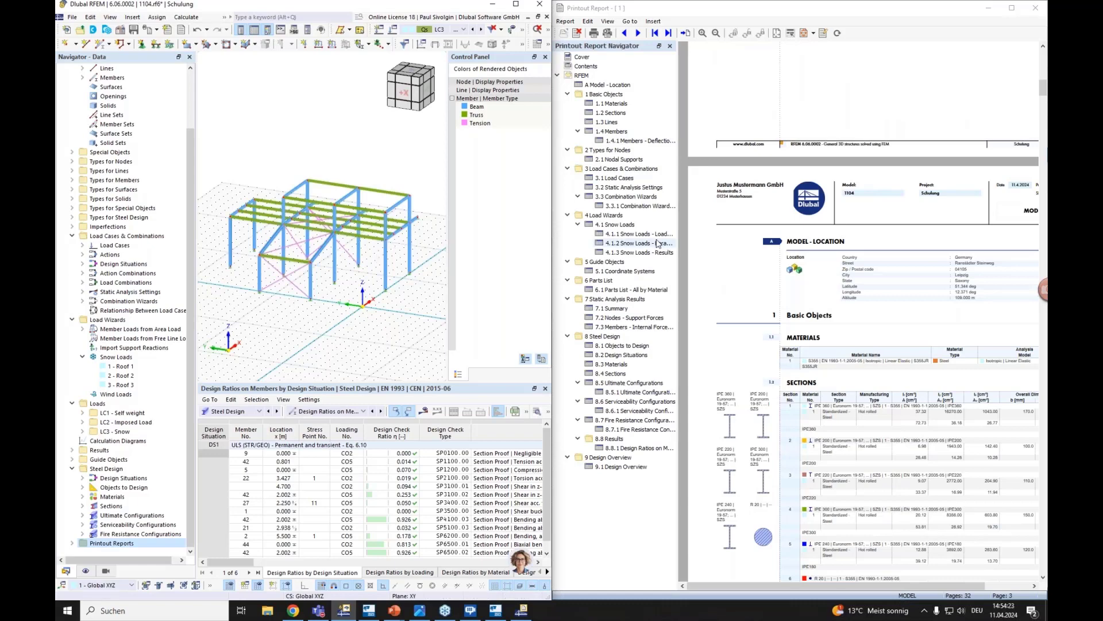
click(615, 104)
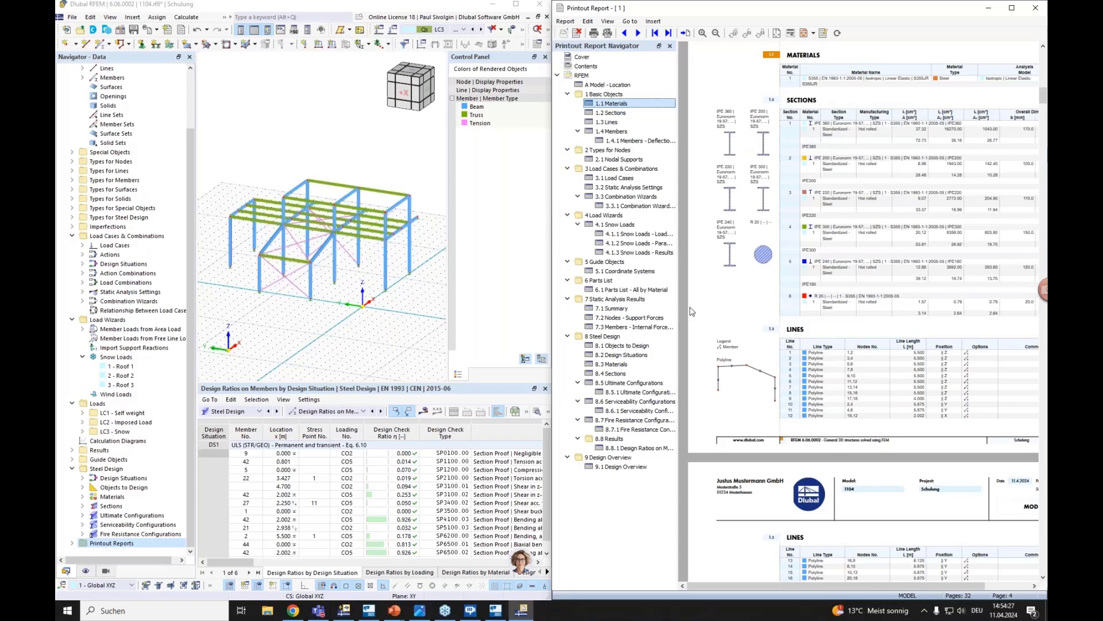
click(623, 448)
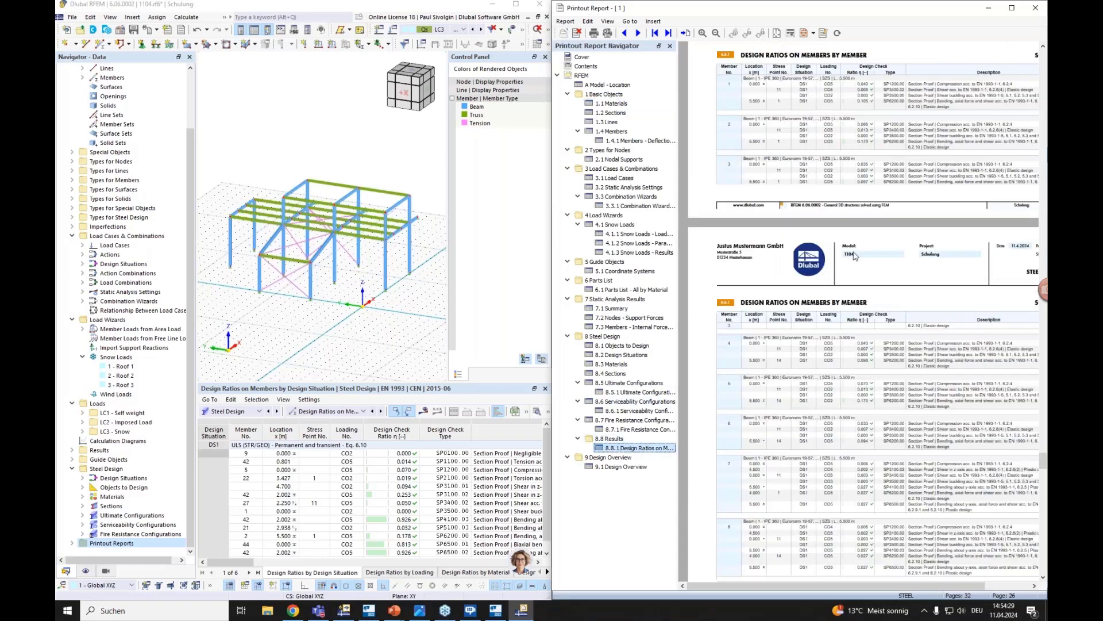
scroll(850, 249, up, 2)
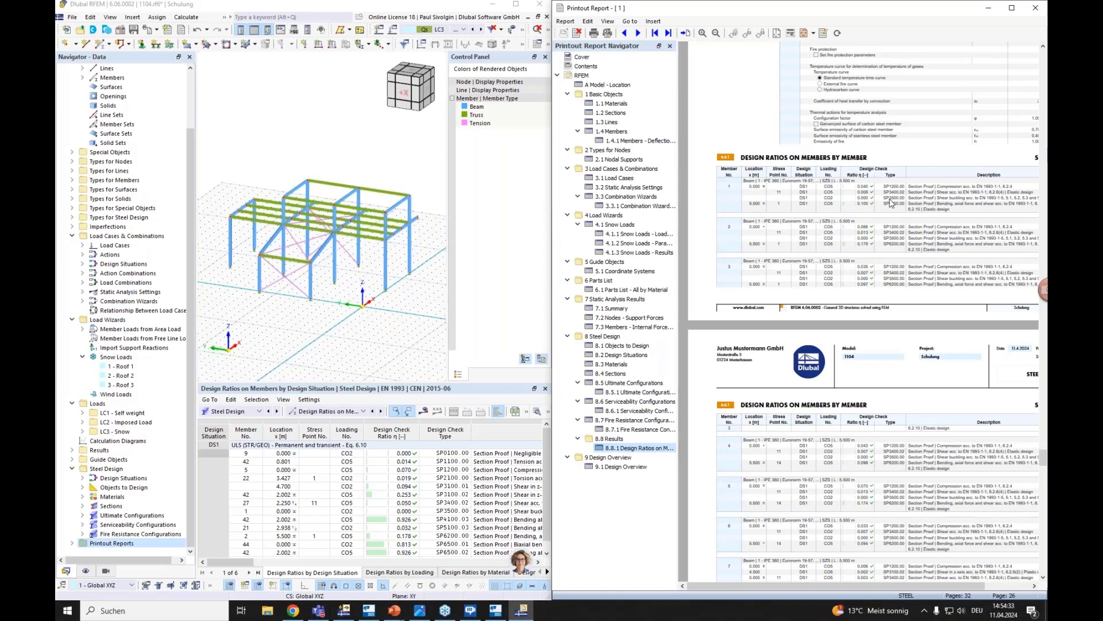
click(617, 105)
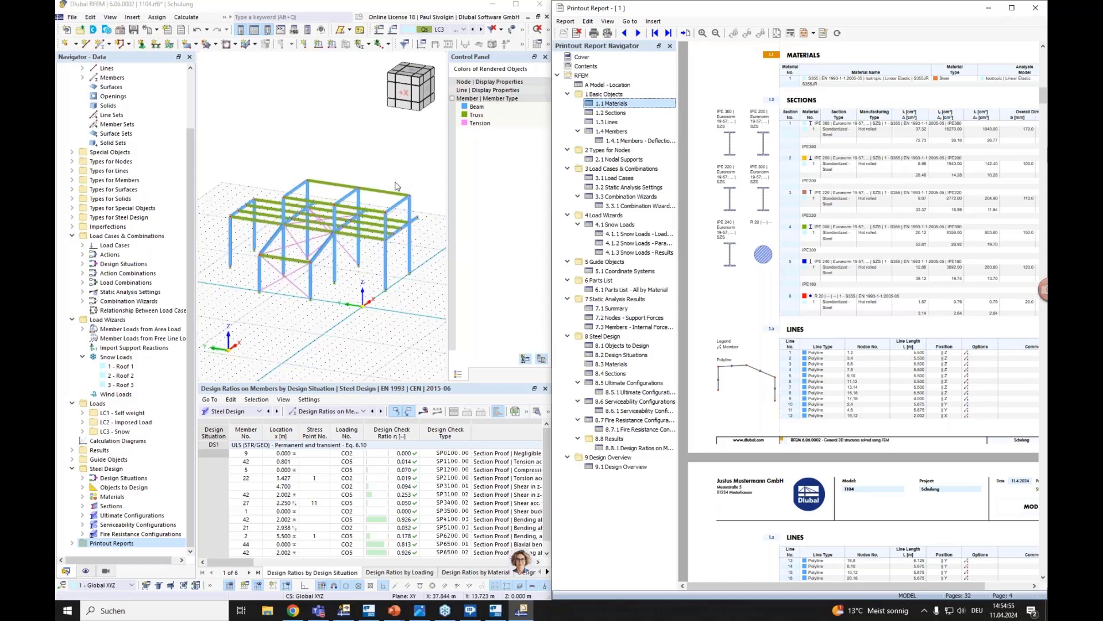
- Color the rendered members in the RFEM model by section instead of by member type
click(86, 571)
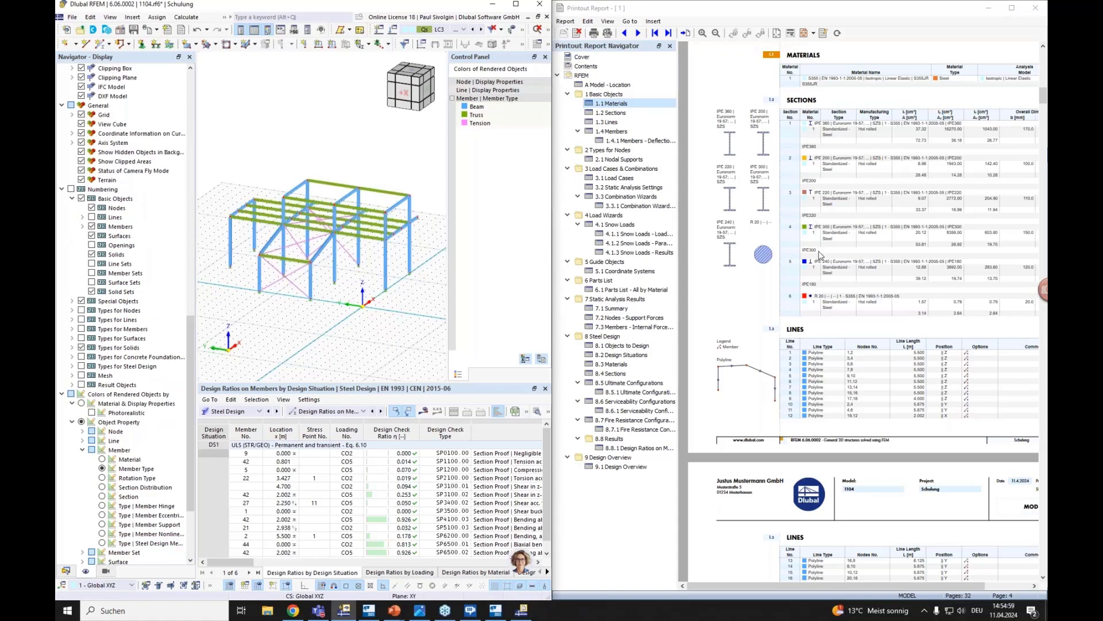
click(104, 496)
scroll(306, 227, up, 2)
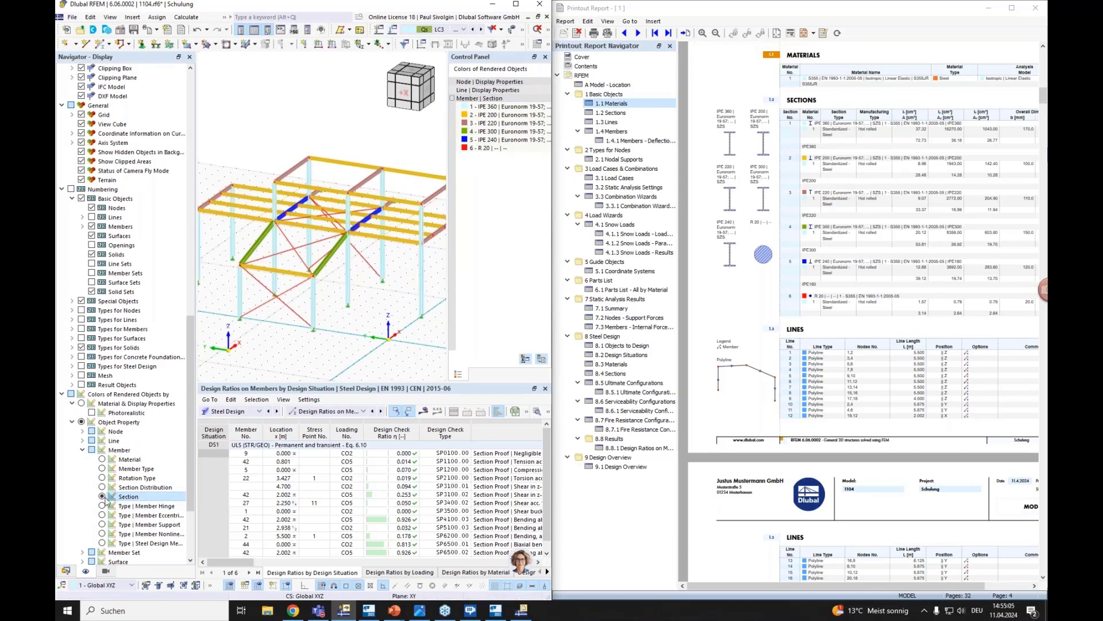
scroll(375, 285, down, 3)
middle_drag(372, 284, 364, 289)
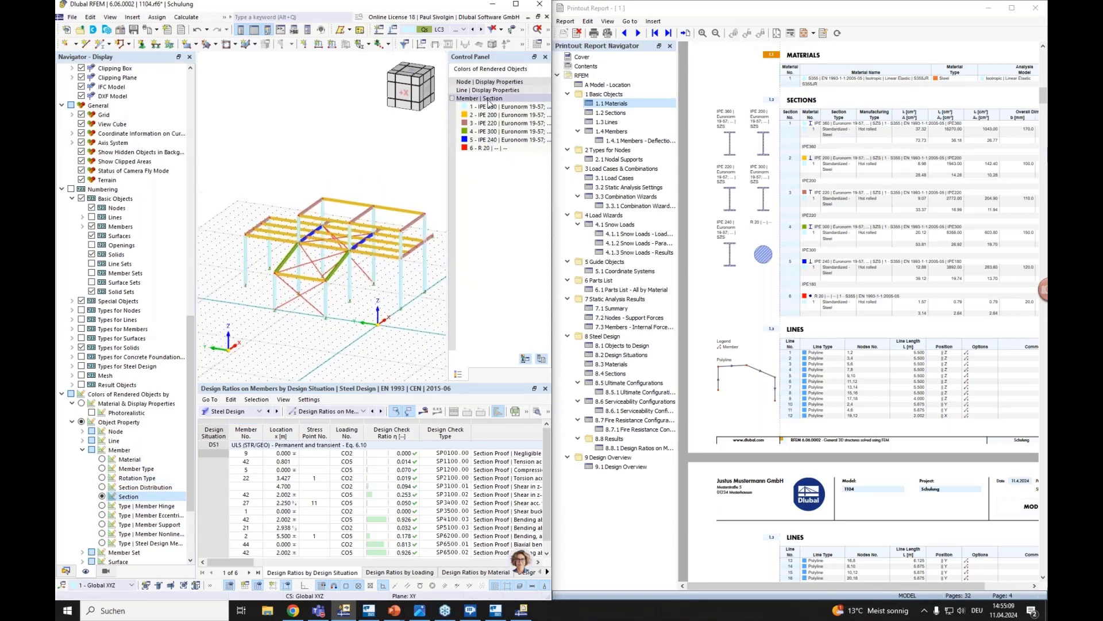
- Send the current axonometric model view to printout report 1 at full page width and height, medium quality, all colored
click(157, 31)
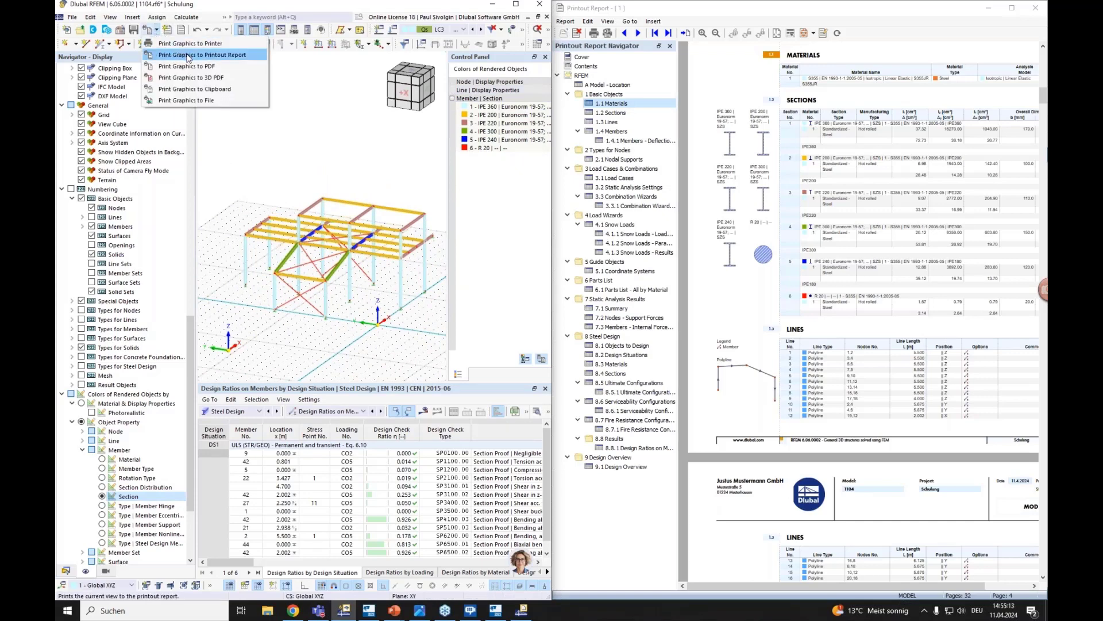
key(Escape)
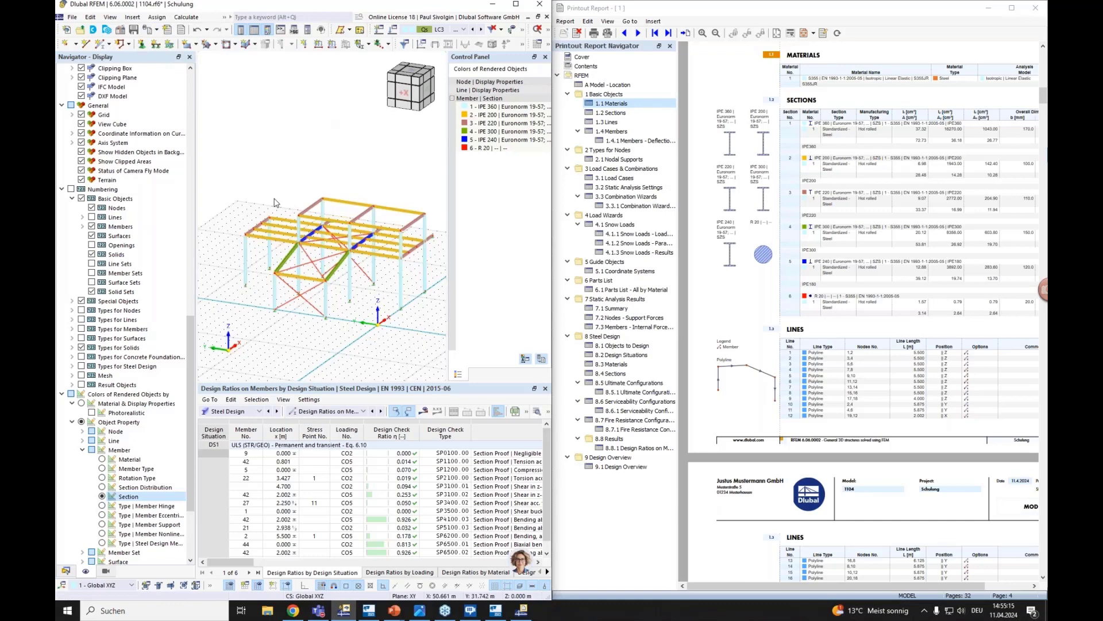
click(157, 32)
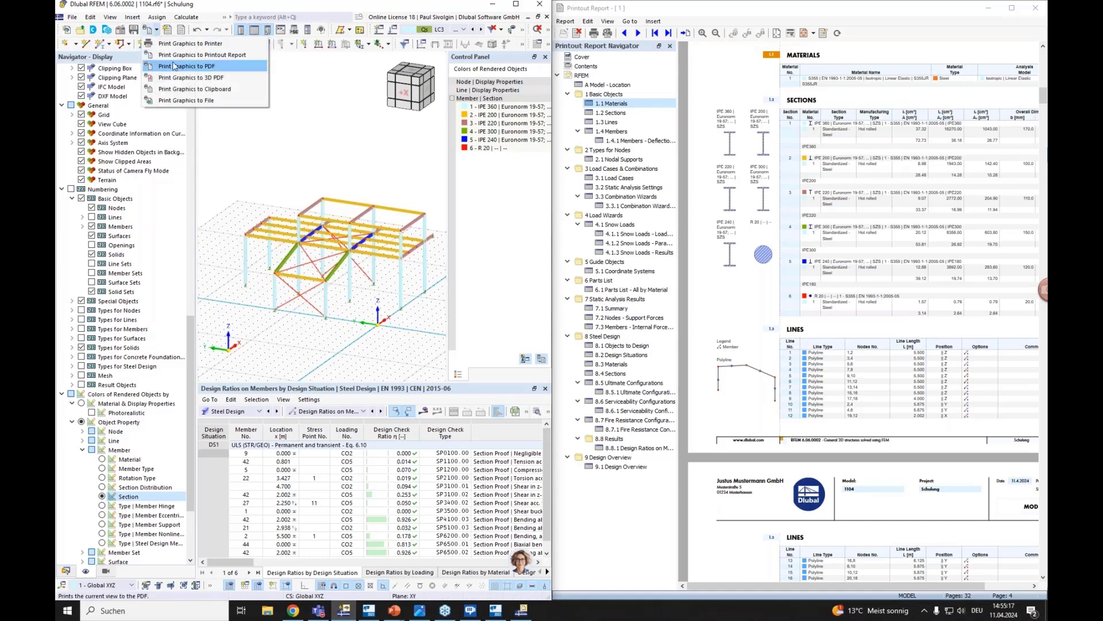
click(199, 54)
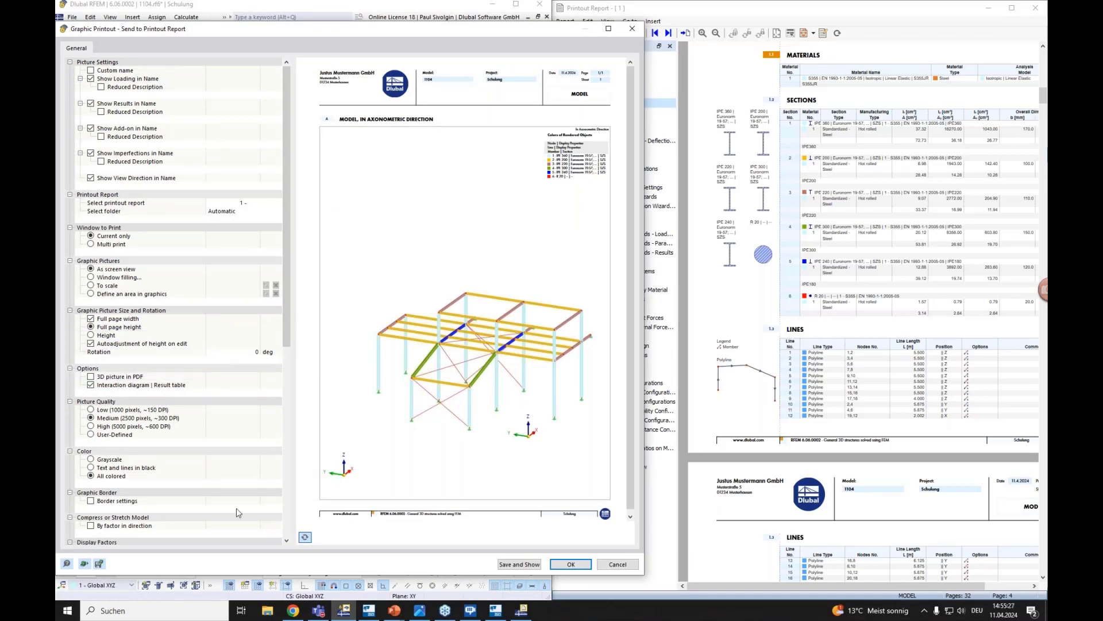
click(538, 568)
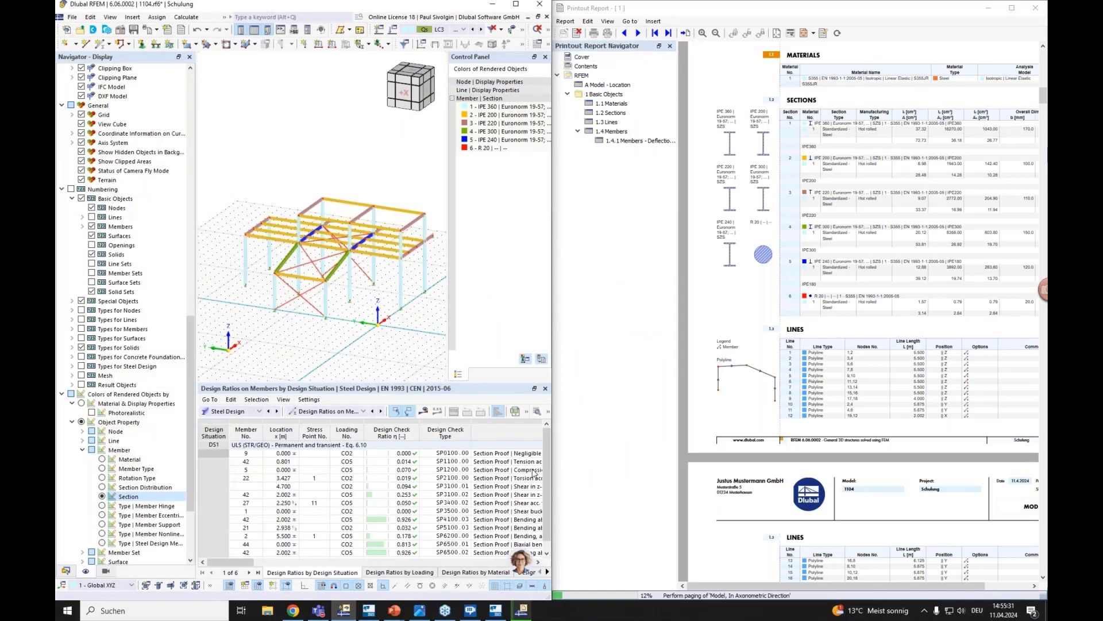
- View the added page Model, In Axonometric Direction in the printout report
click(657, 148)
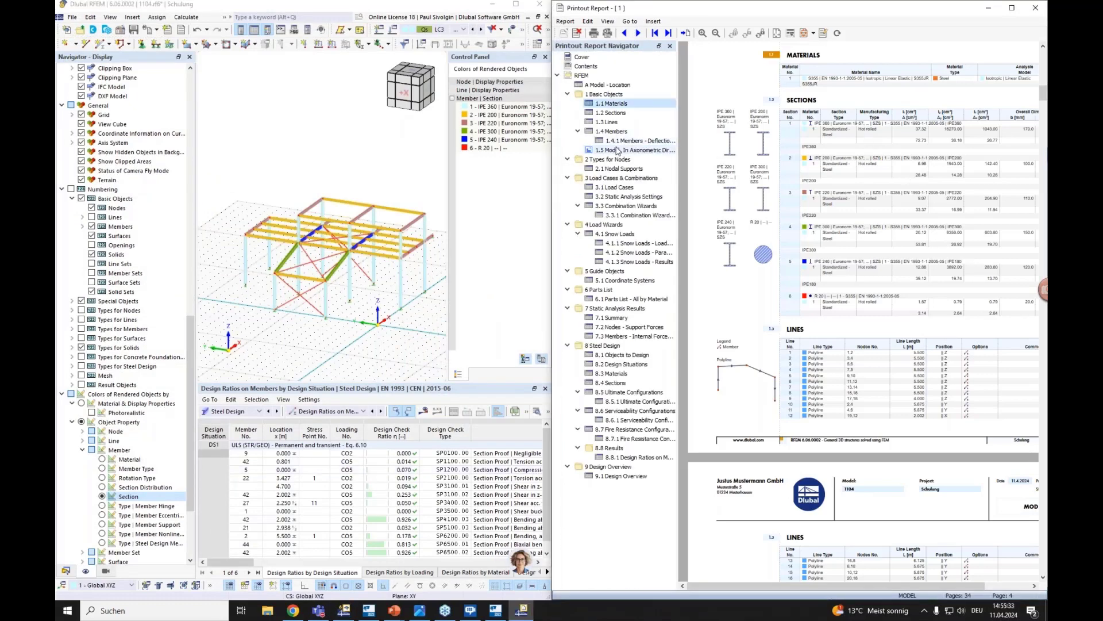
scroll(816, 300, down, 3)
ctrl+scroll(819, 294, down, 2)
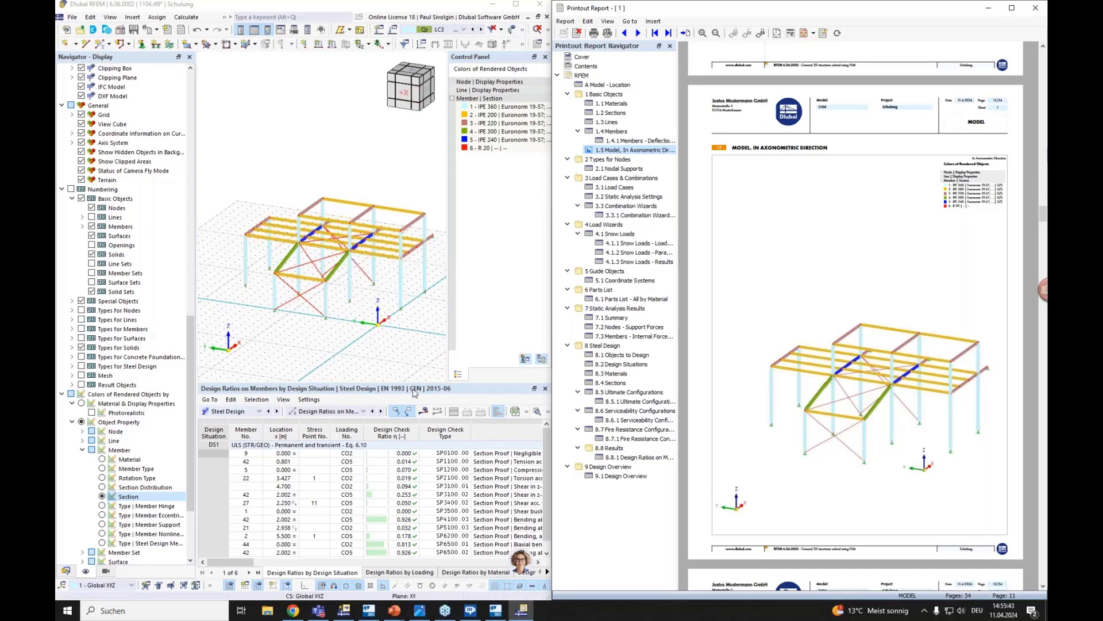
- Display the steel design check ratios on the members of the RFEM model for design situation DS1
click(66, 570)
scroll(321, 287, up, 3)
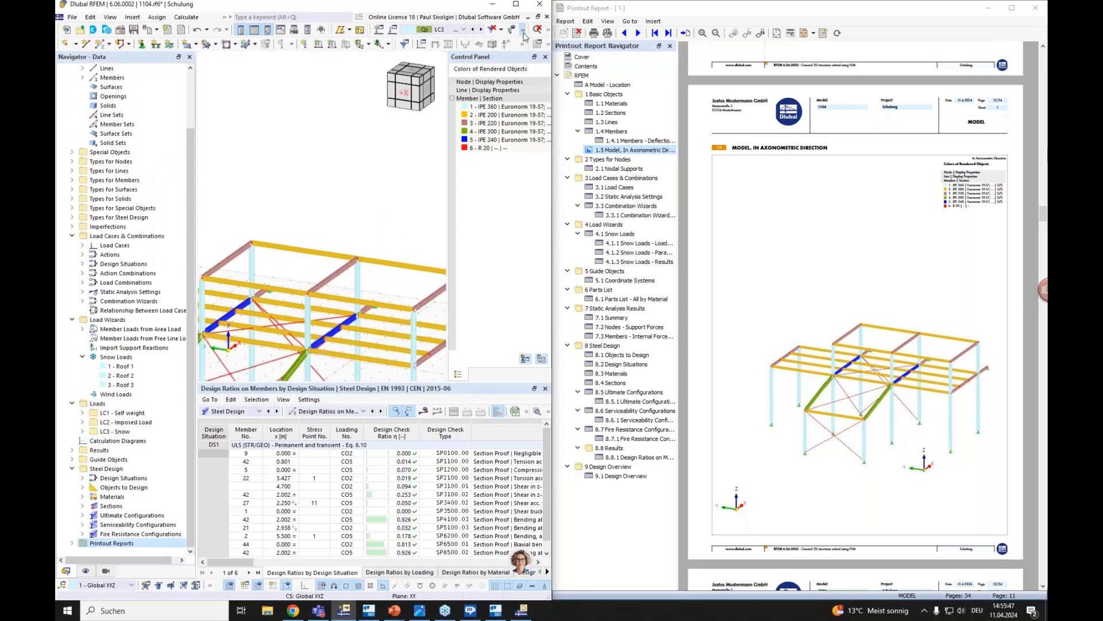
click(464, 29)
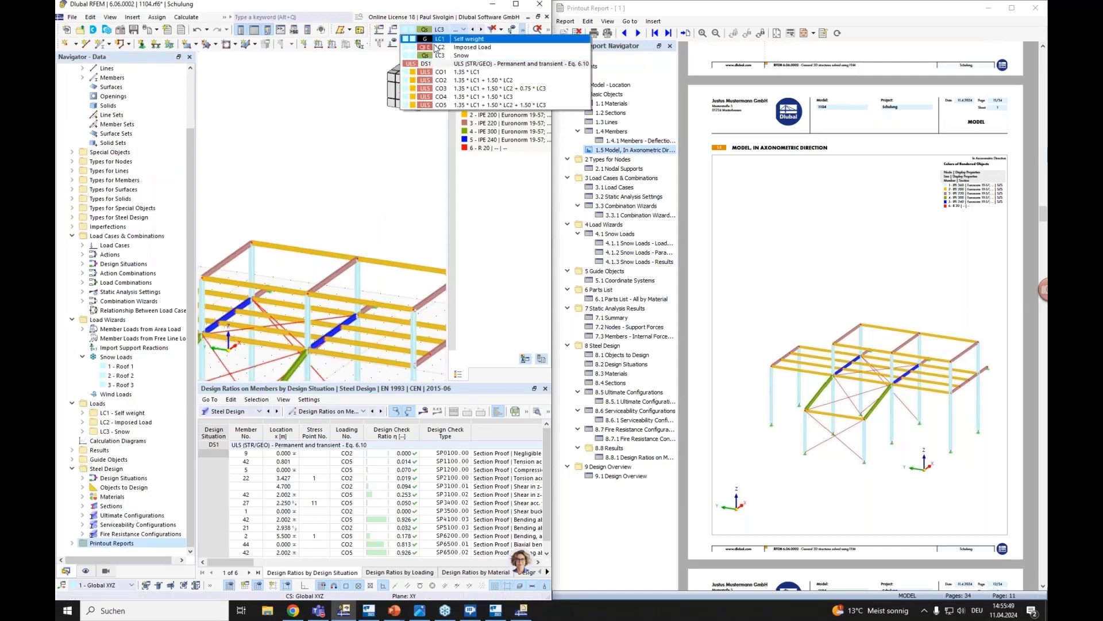
click(437, 39)
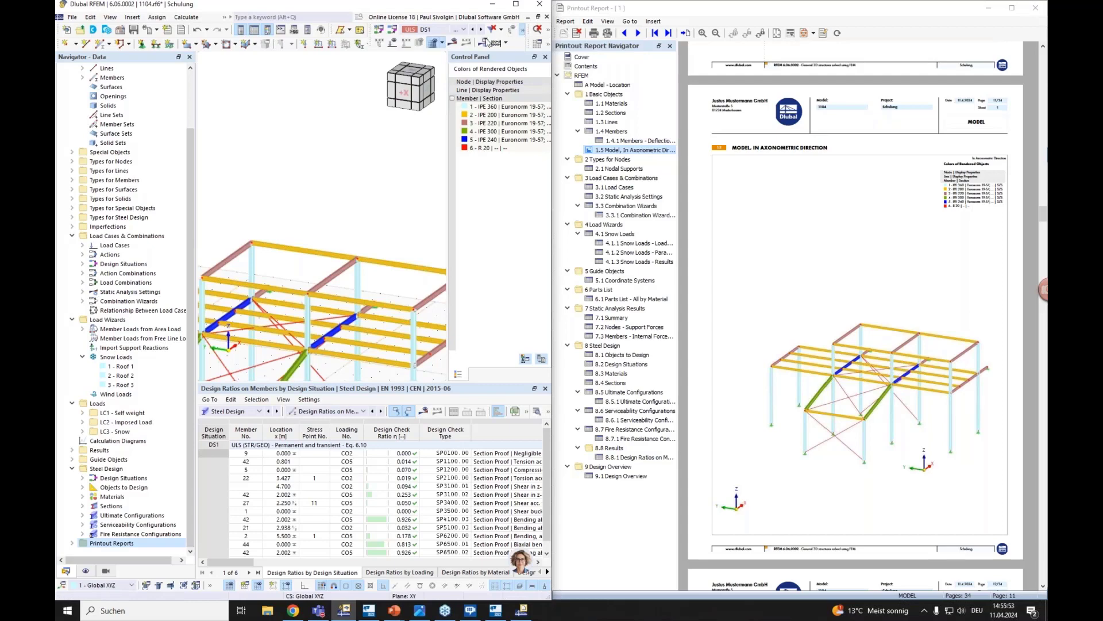
click(452, 43)
scroll(360, 223, down, 4)
scroll(330, 269, up, 1)
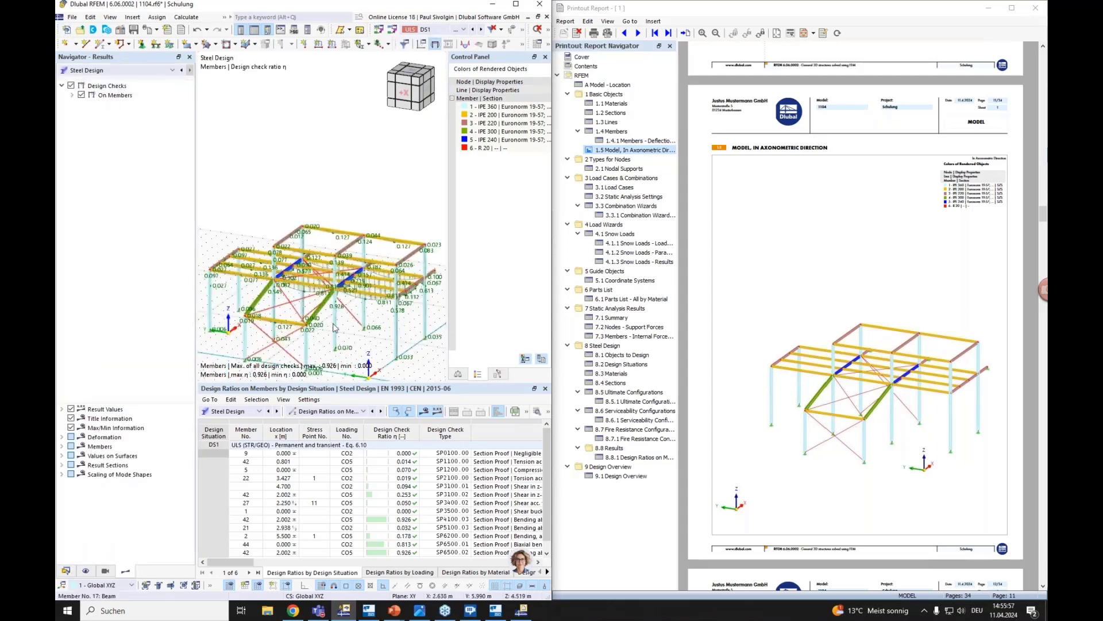
middle_drag(333, 324, 335, 293)
- Send the steel design ratio graphic to printout report 1 at full page width and height, medium quality, all colored, and show its page
click(157, 30)
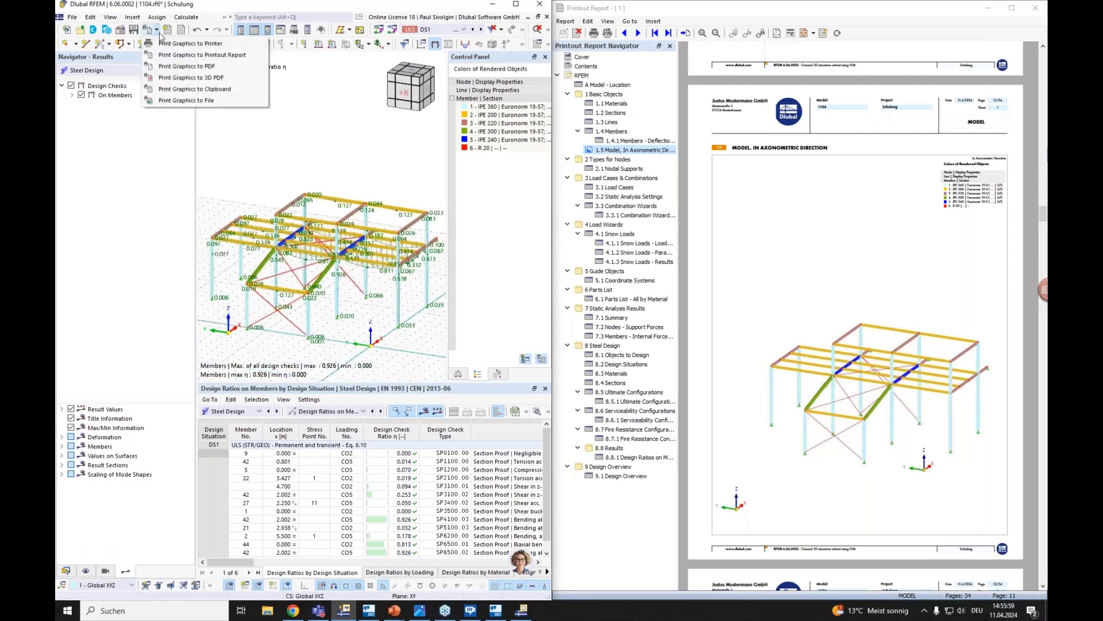
click(190, 58)
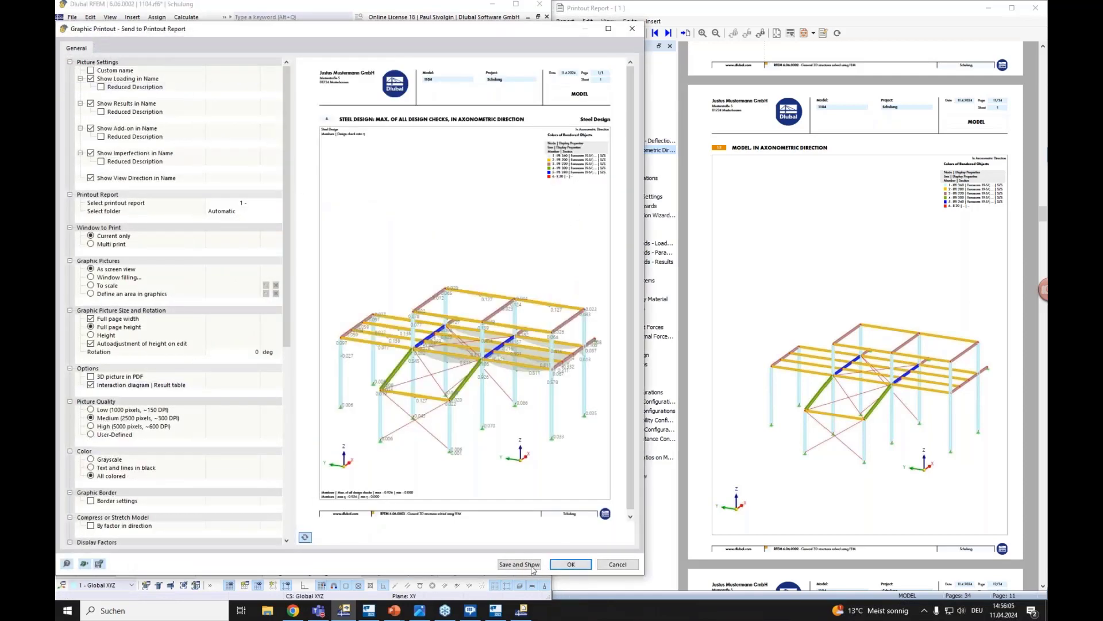
click(531, 565)
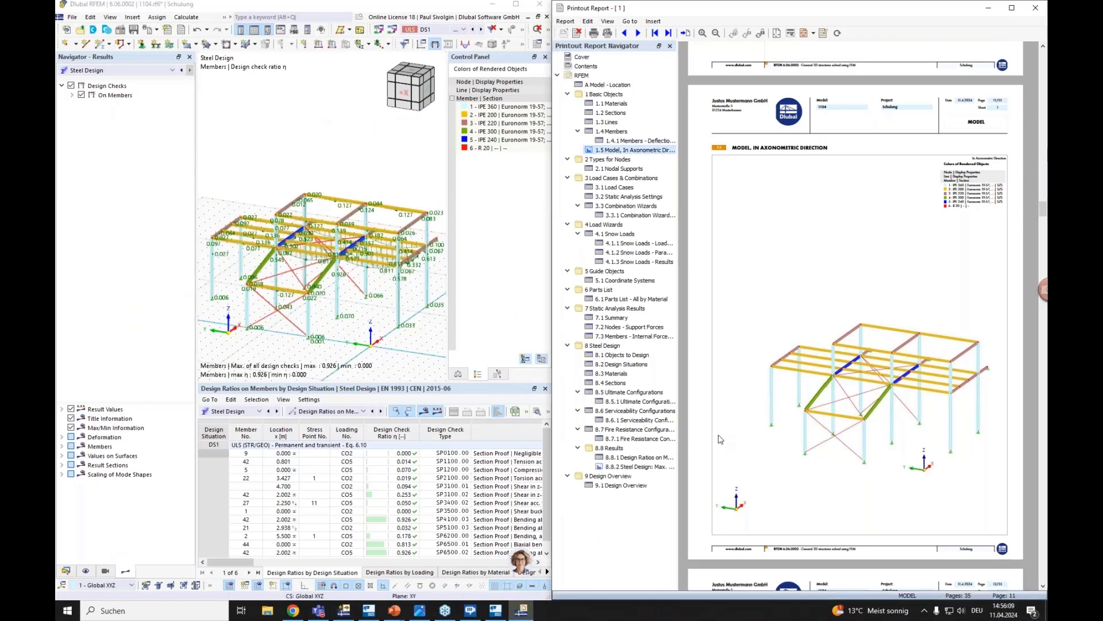
click(618, 469)
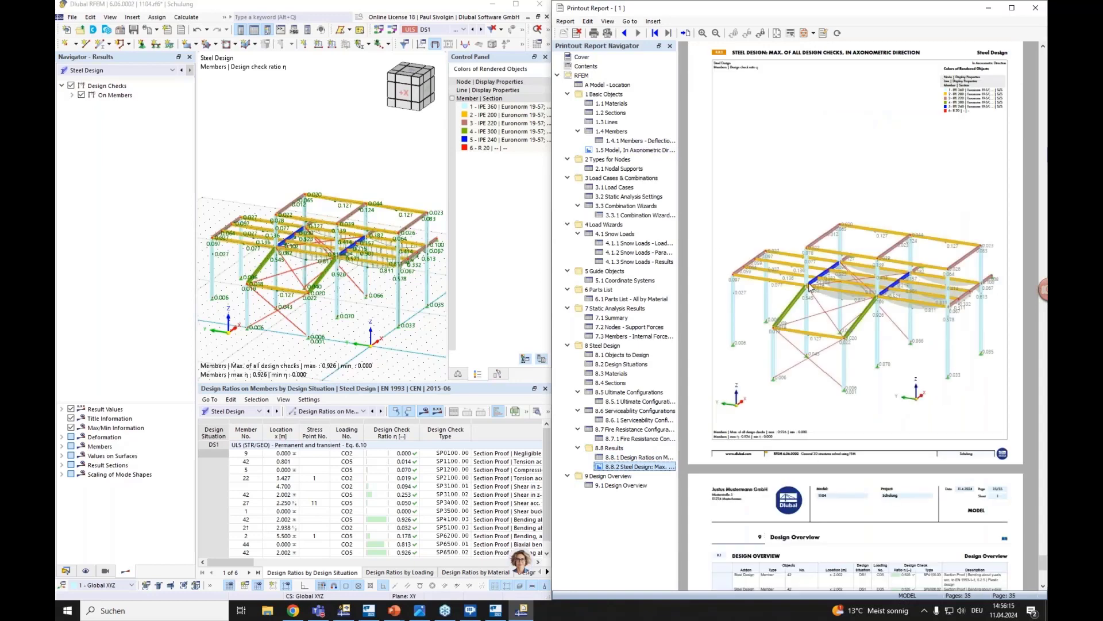
- Edit the steel design picture in the printout report so that the model is displayed in wireframe
right_click(848, 292)
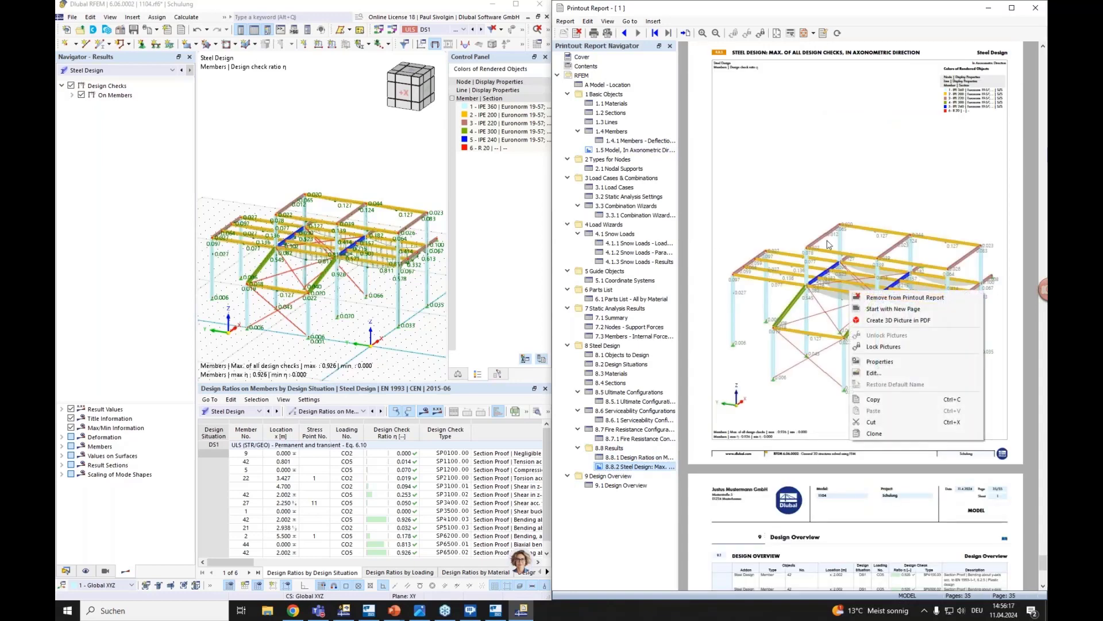
click(825, 198)
right_click(864, 294)
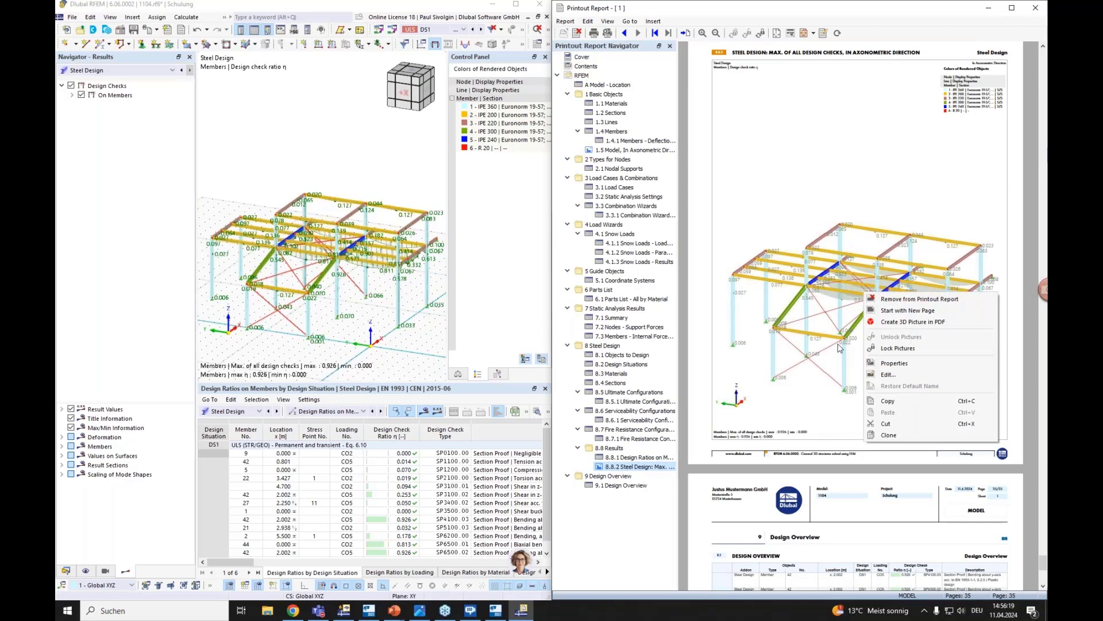
click(887, 375)
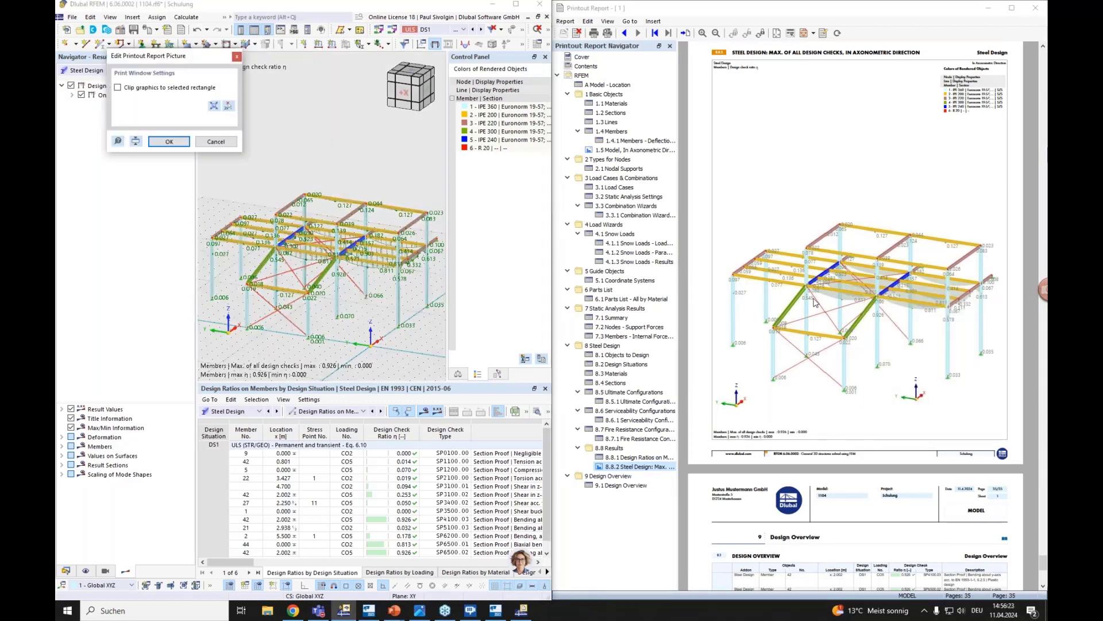
click(548, 29)
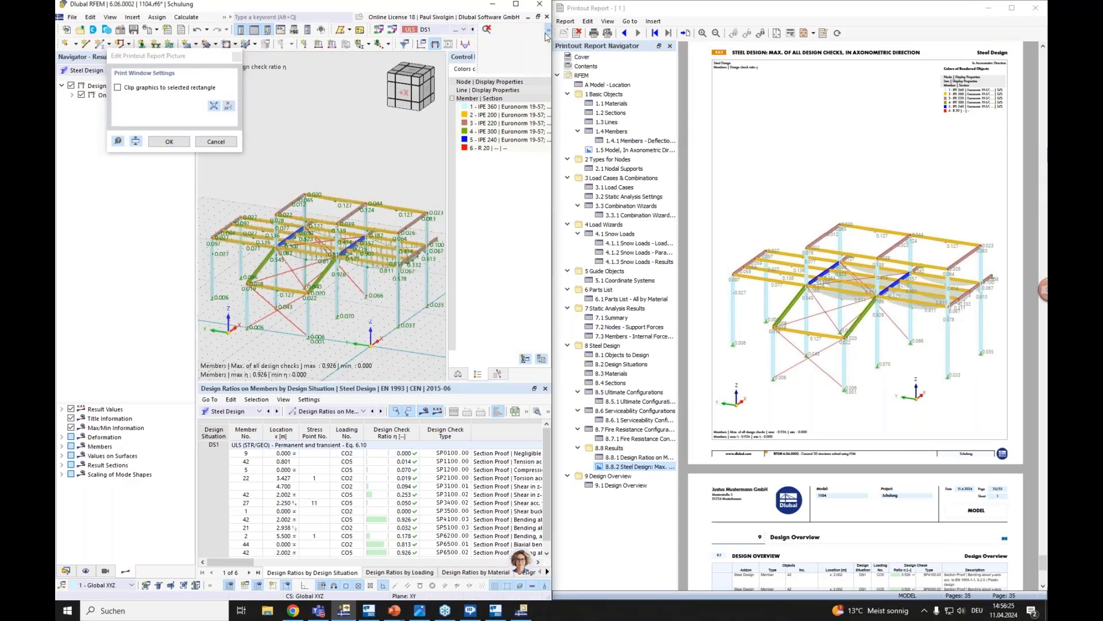
click(520, 55)
click(526, 68)
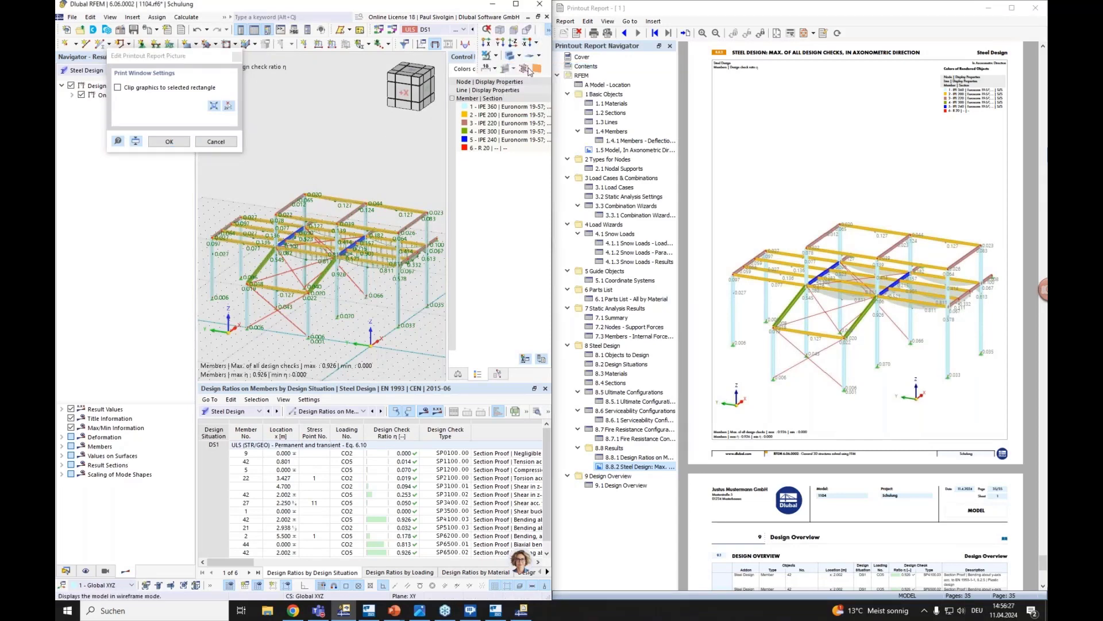
scroll(278, 238, down, 3)
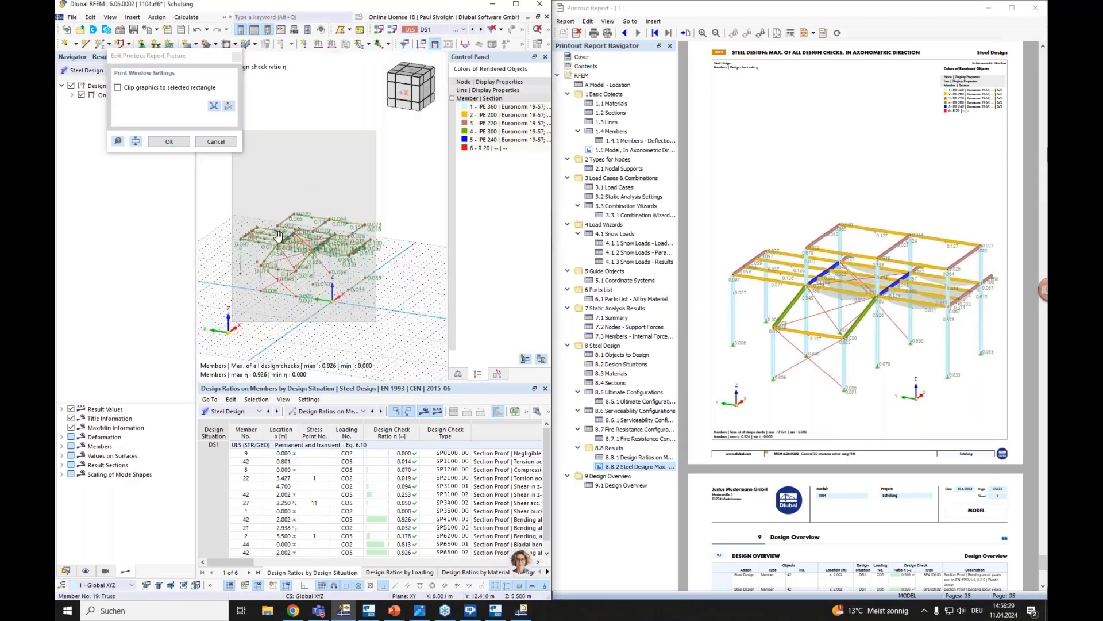
click(170, 142)
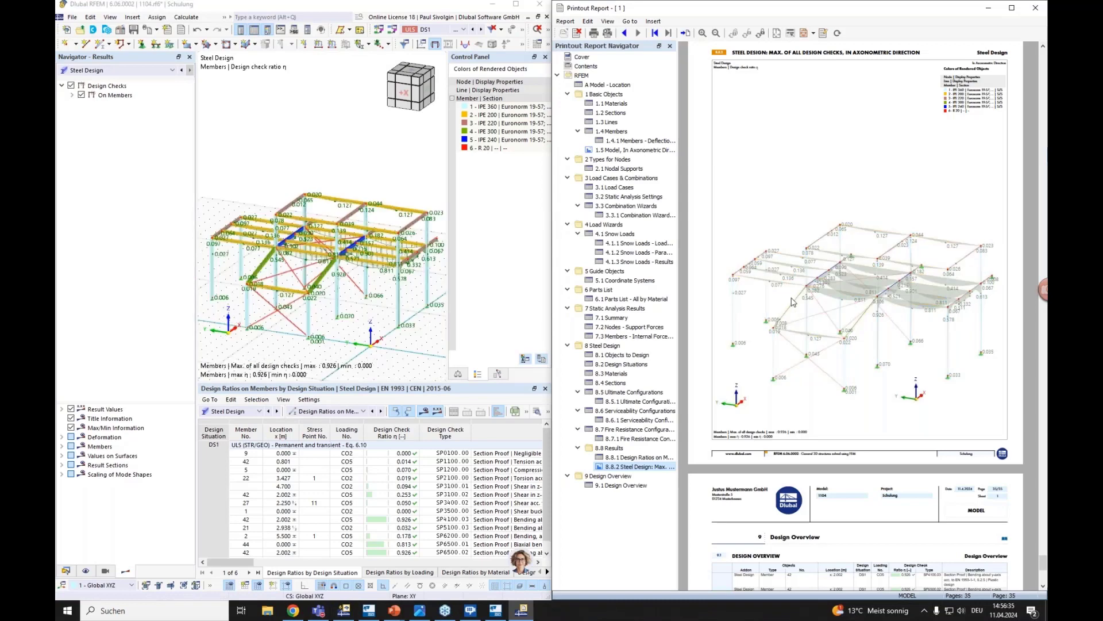
scroll(862, 326, down, 3)
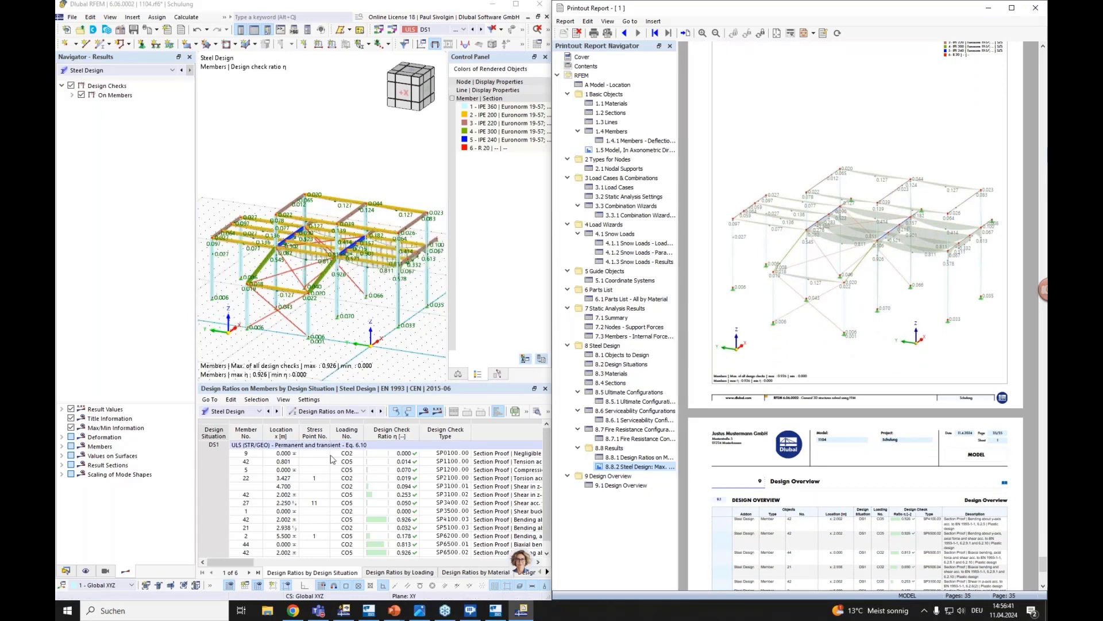
- Open the design check details for member 42, check SP4100.03 under CO5, and send the check formulas to the printout report
click(414, 519)
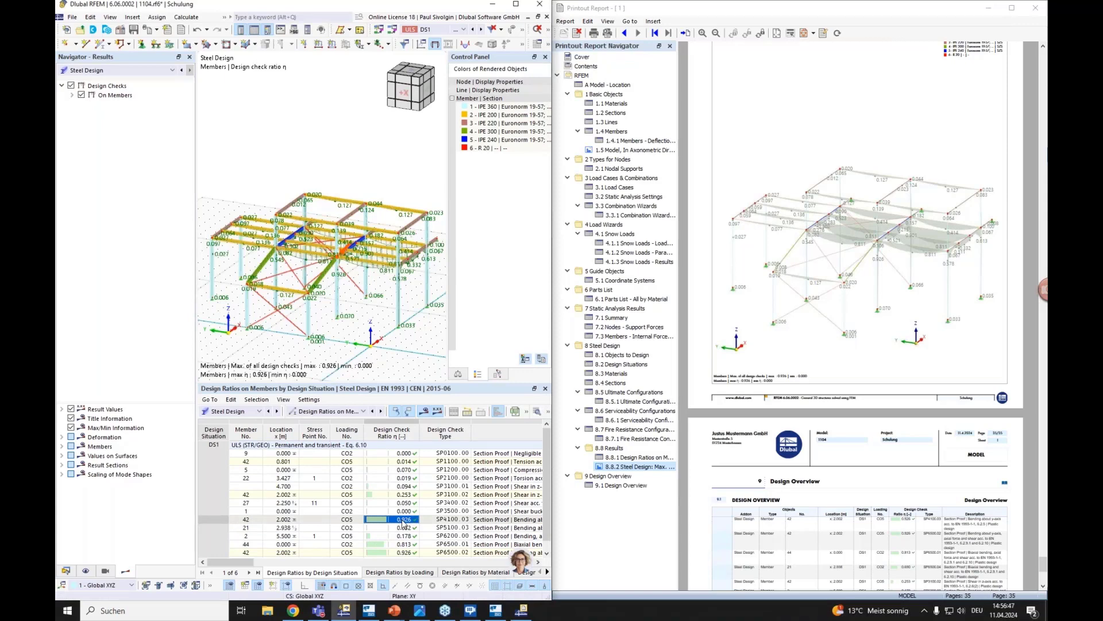
double_click(404, 521)
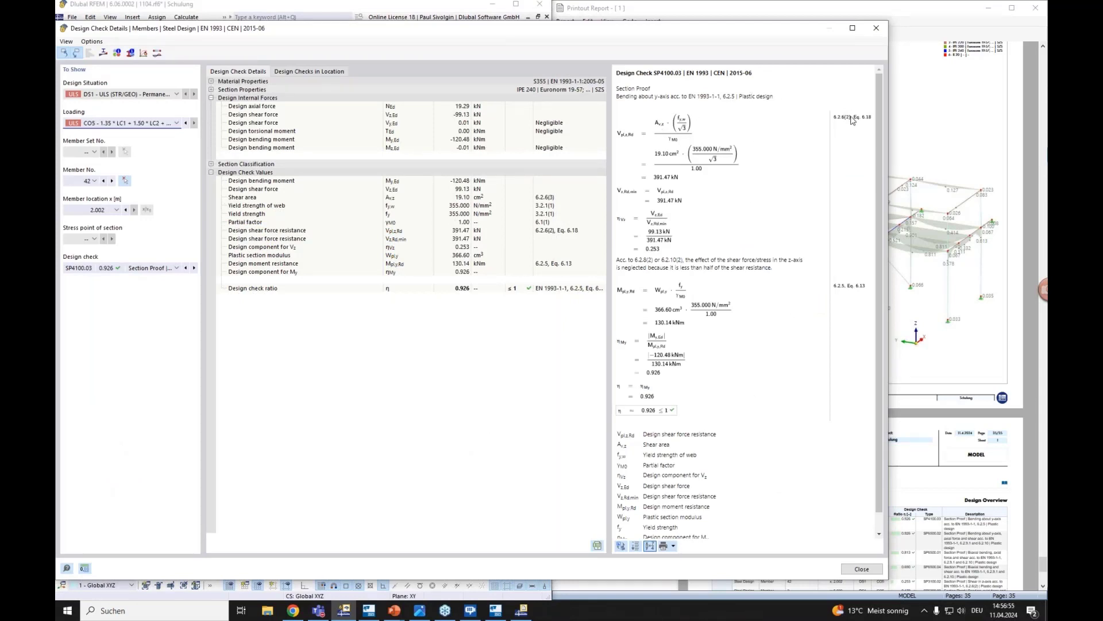
click(676, 547)
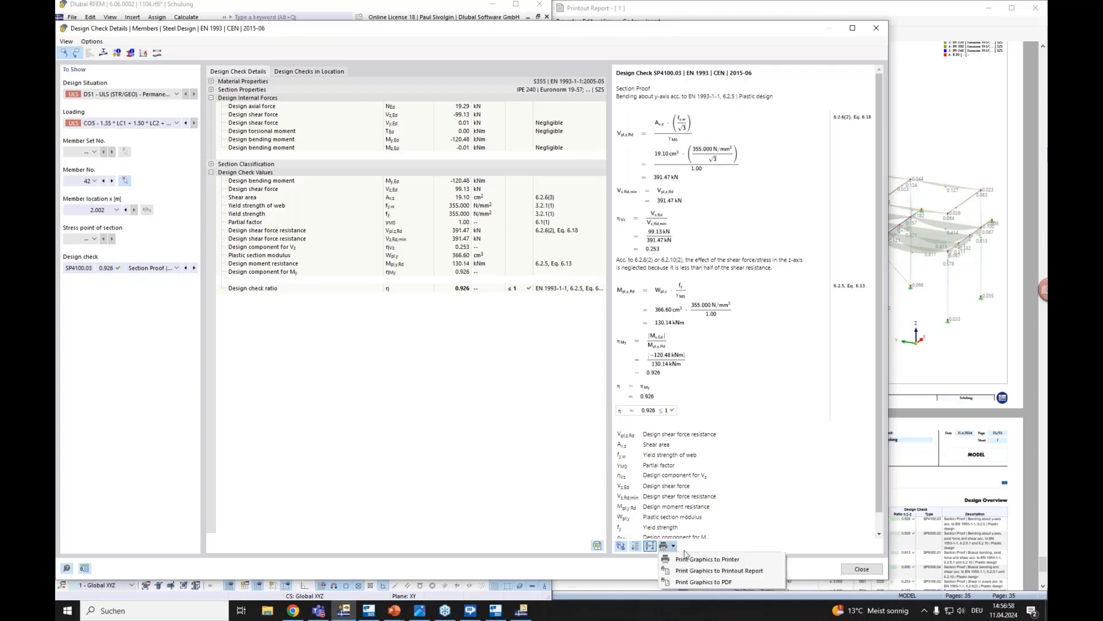
click(732, 570)
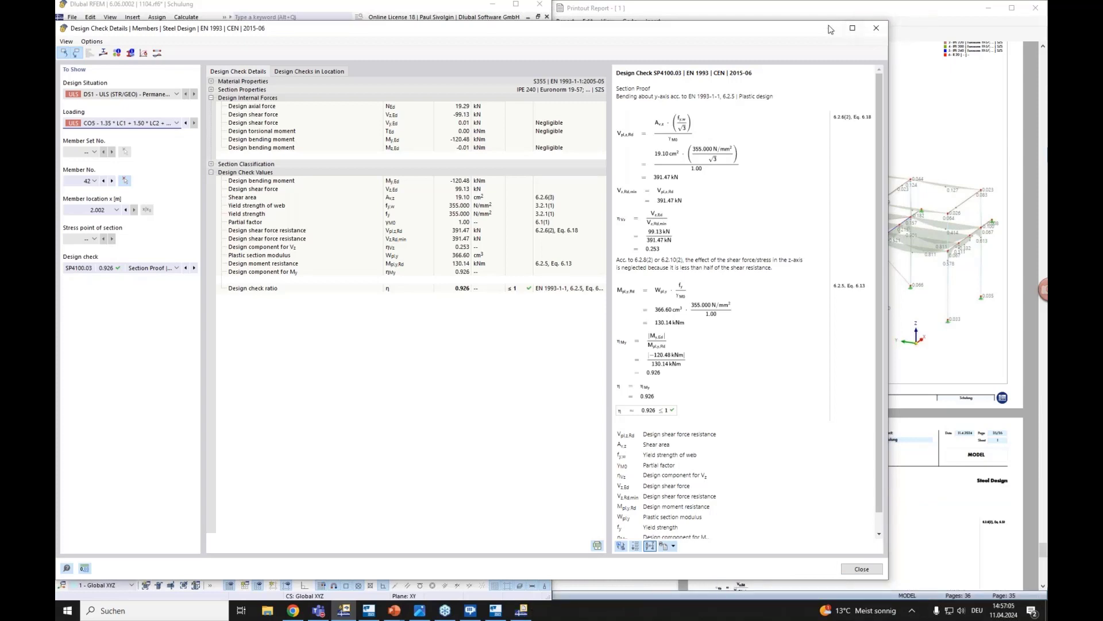
- Review the added design check SP4100.03 chapter for member No. 42 in the printout report
click(910, 12)
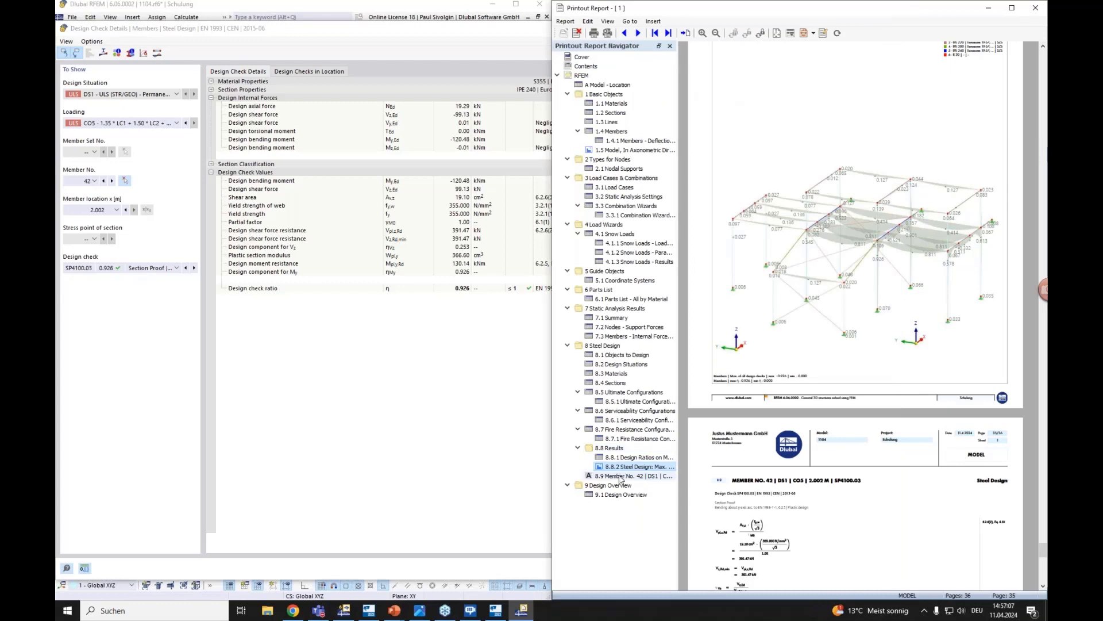
scroll(800, 492, down, 7)
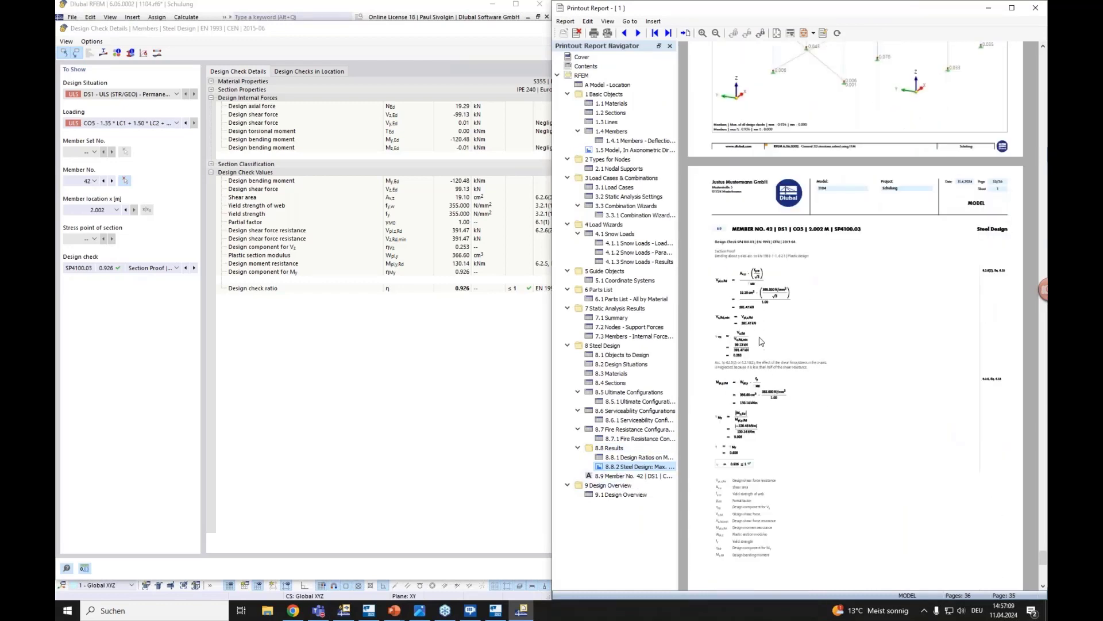
ctrl+scroll(759, 337, up, 1)
ctrl+scroll(759, 339, up, 1)
scroll(759, 339, down, 2)
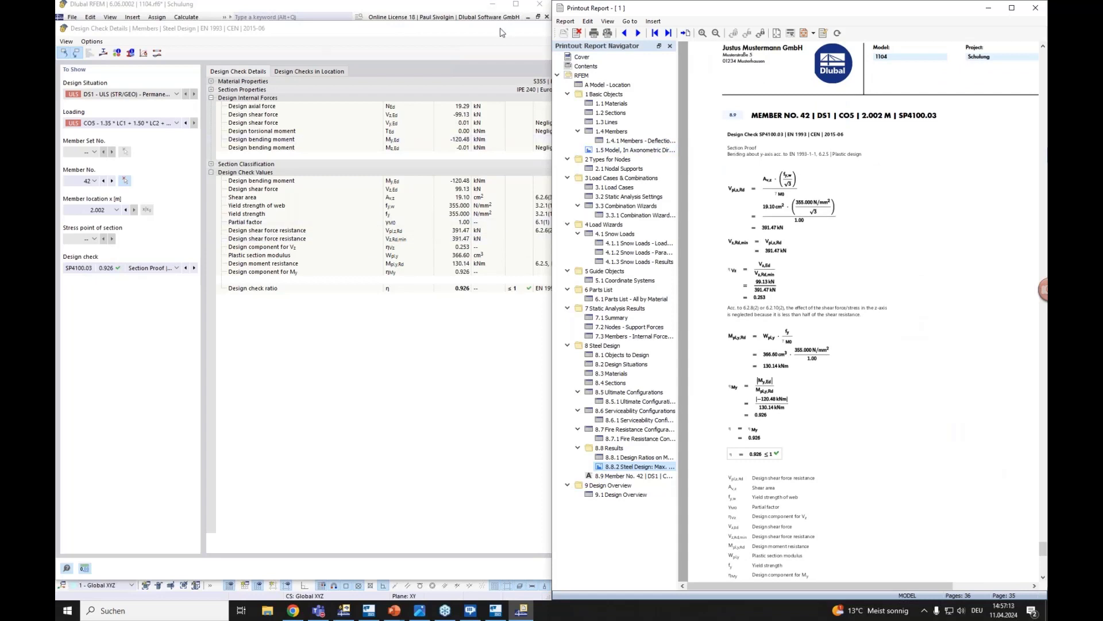
- Close the design check details of member 42 and return to the RFEM model
click(500, 33)
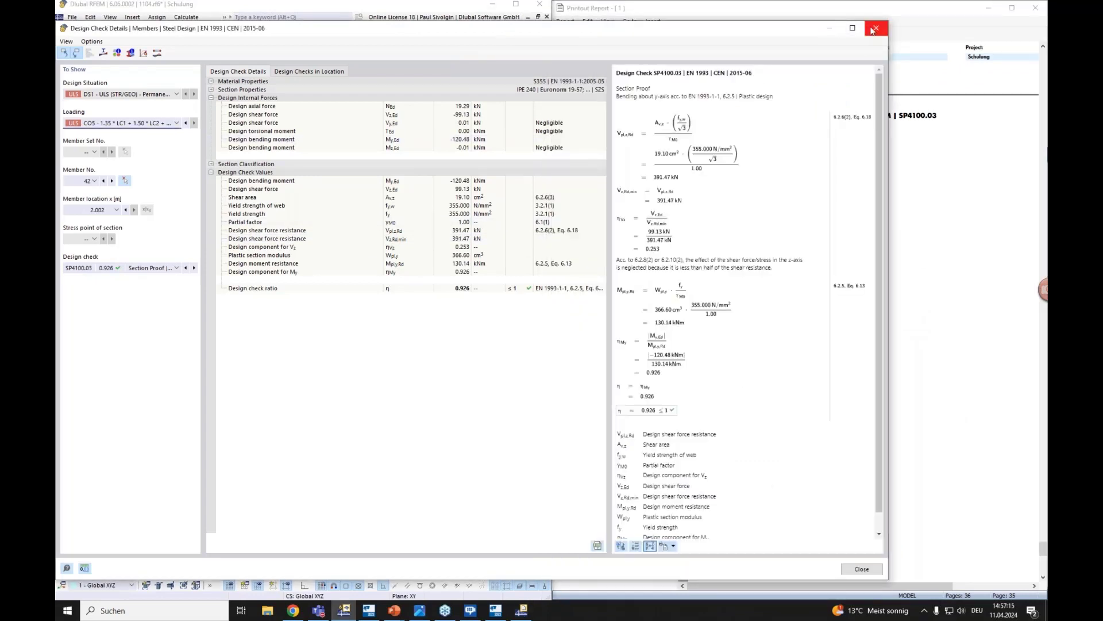
click(862, 569)
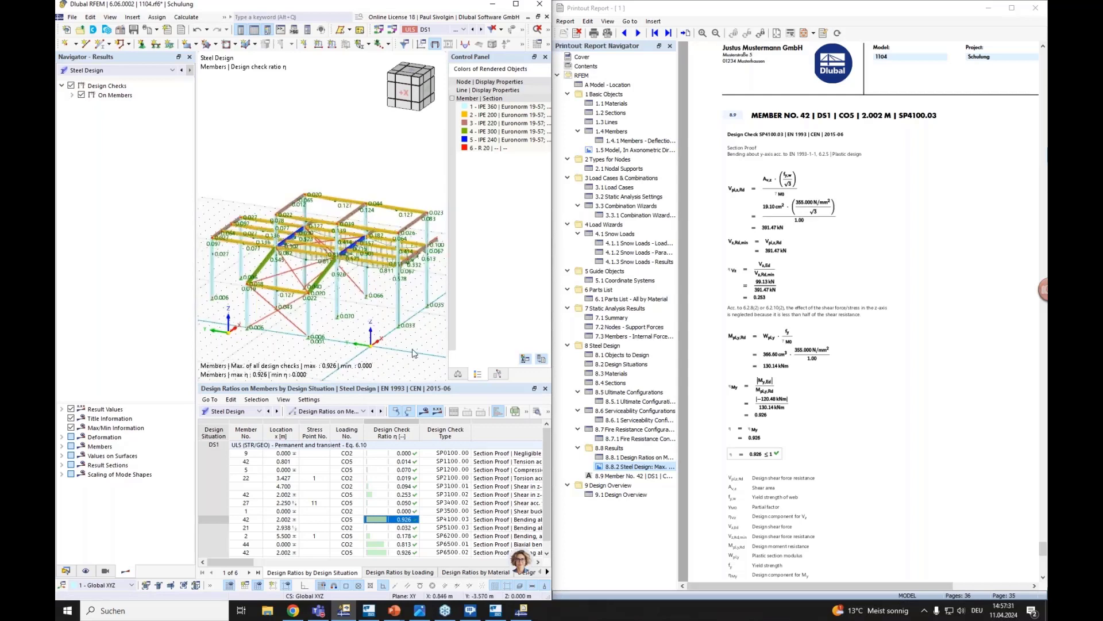
scroll(414, 353, down, 2)
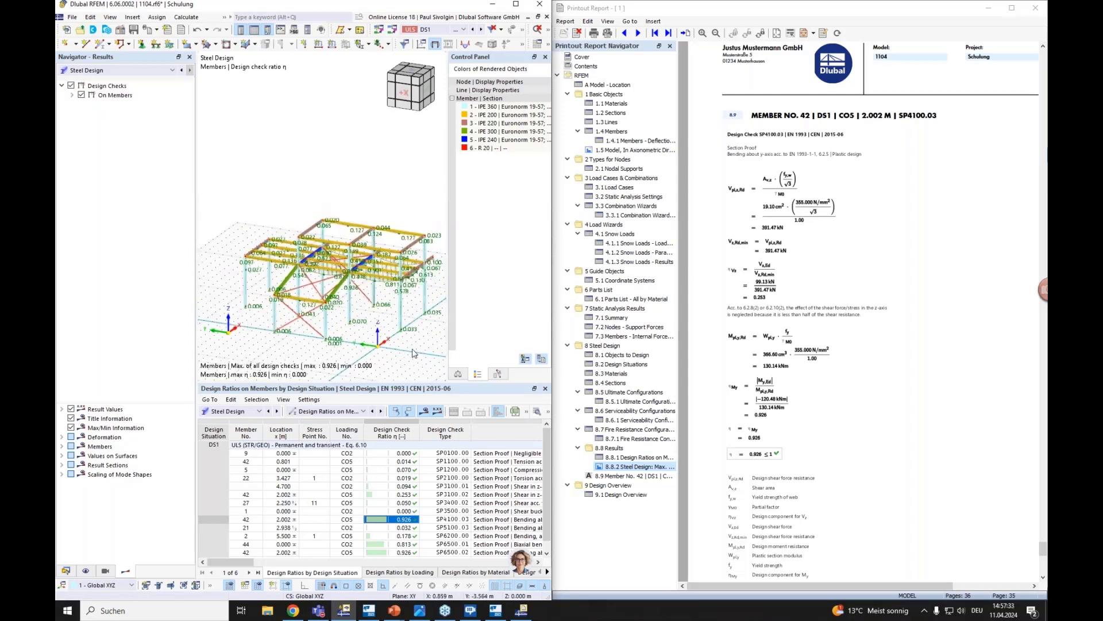
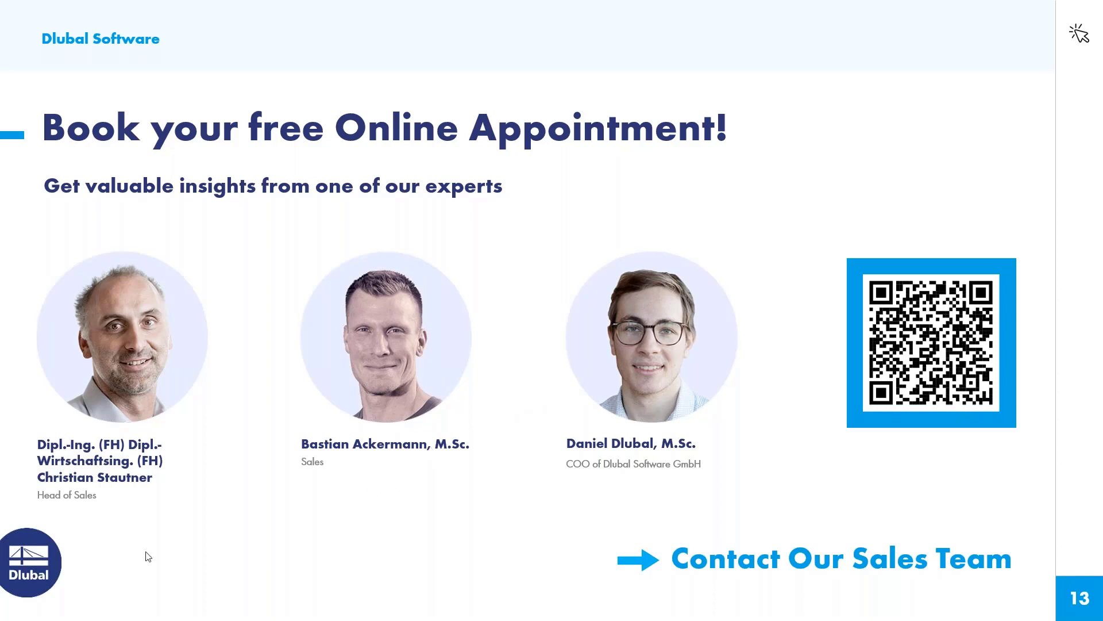
- Switch to the Dlubal website in Chrome and open the Webinars page from the events section
key(alt+Tab)
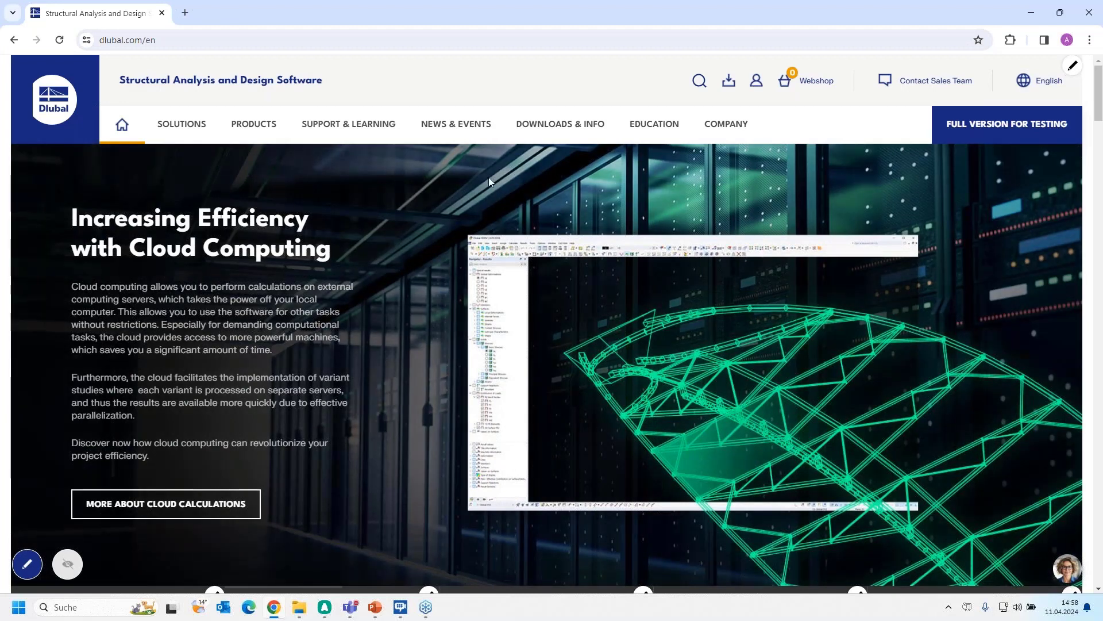
click(443, 130)
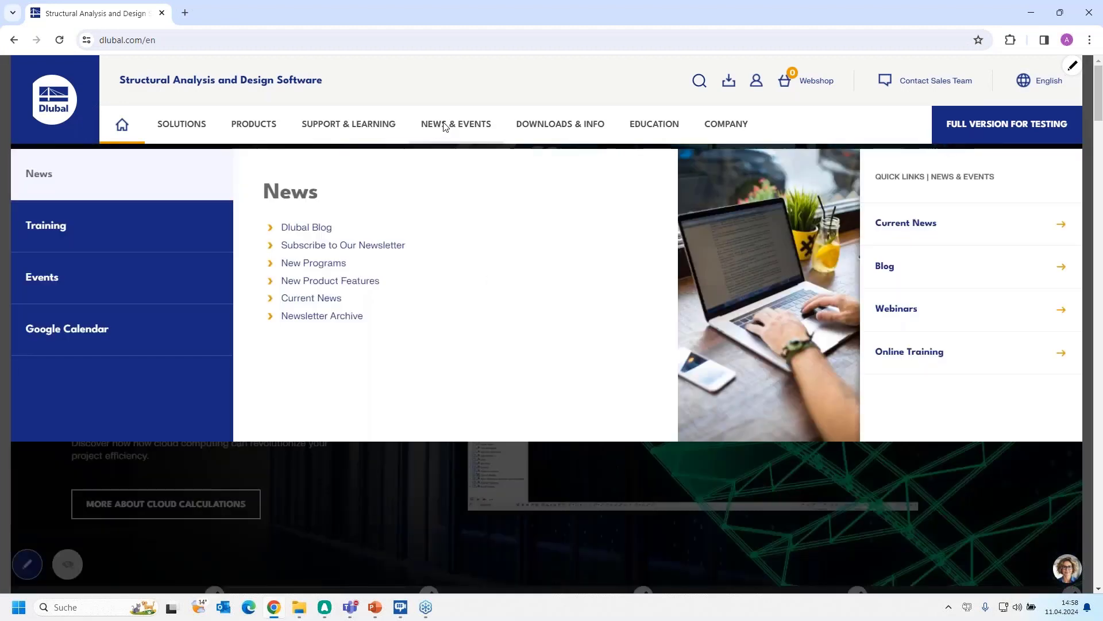
click(83, 285)
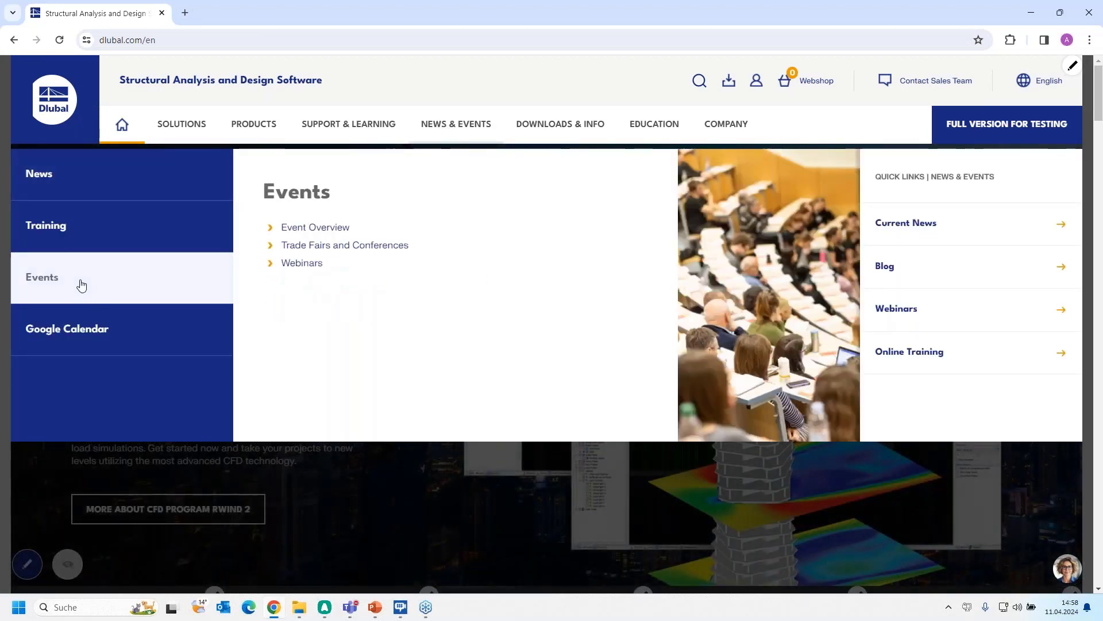
click(303, 264)
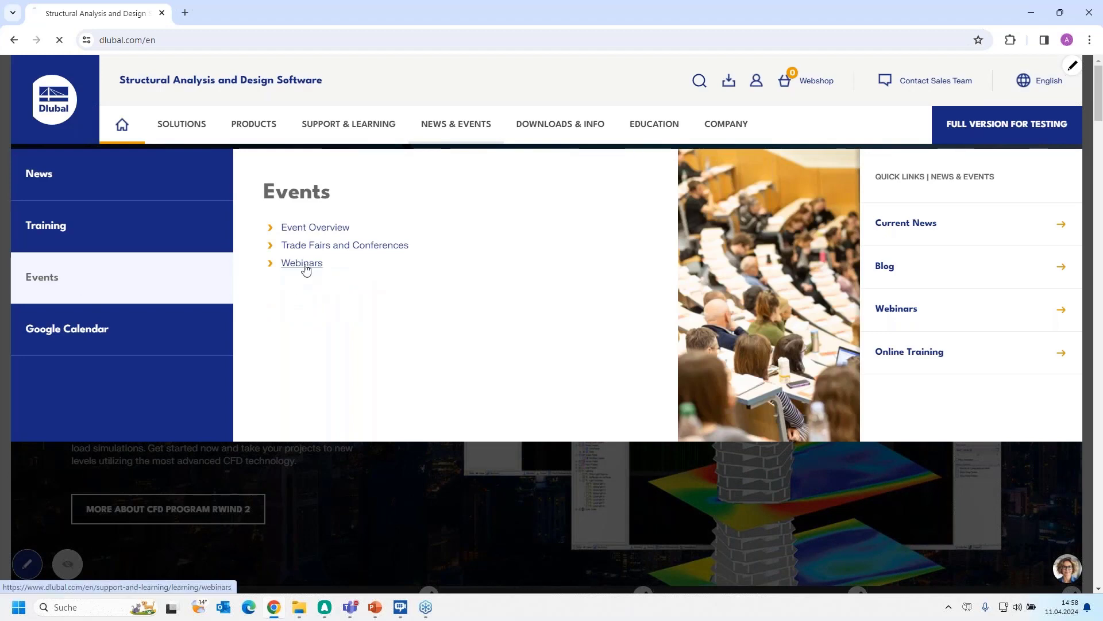
- Browse the upcoming webinars through Stiffening Design in RFEM 6 Using Building Model
scroll(552, 348, down, 5)
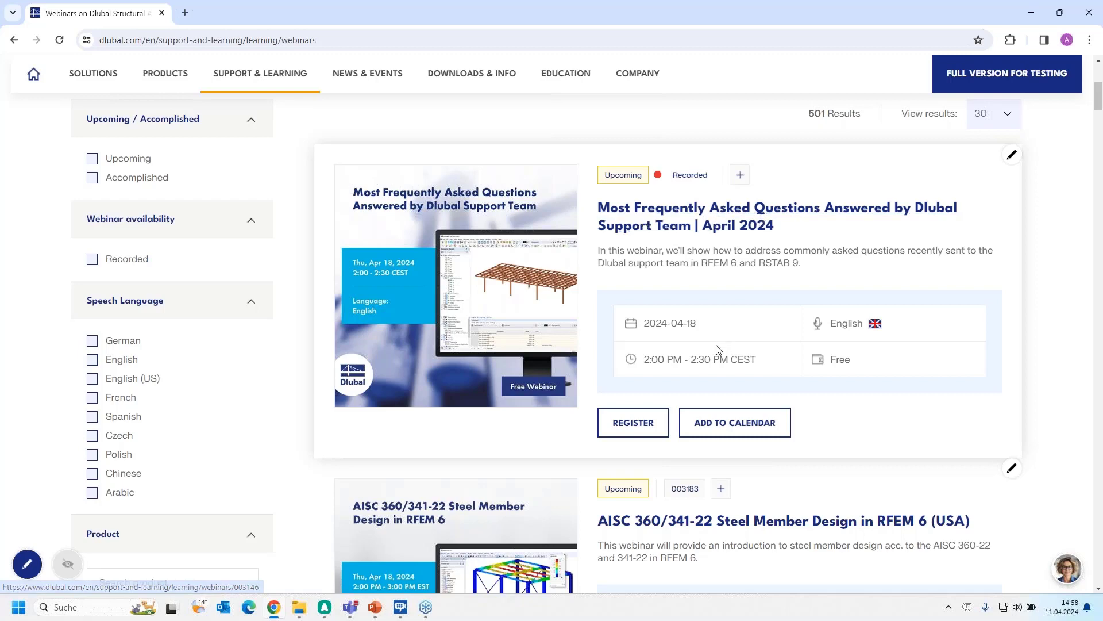
scroll(716, 348, down, 5)
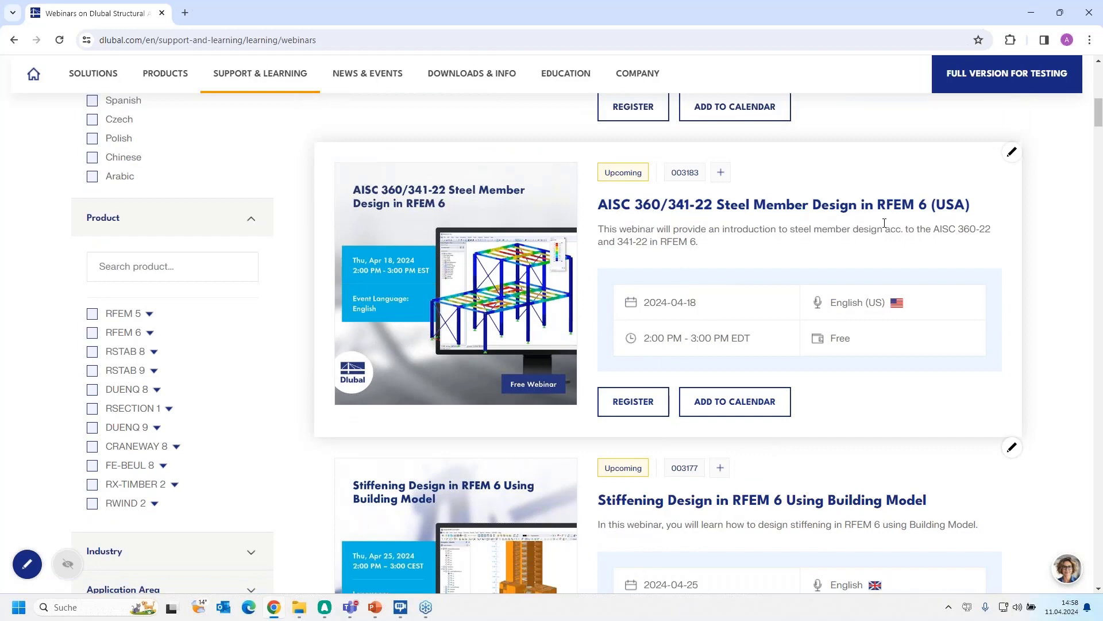
scroll(884, 223, down, 3)
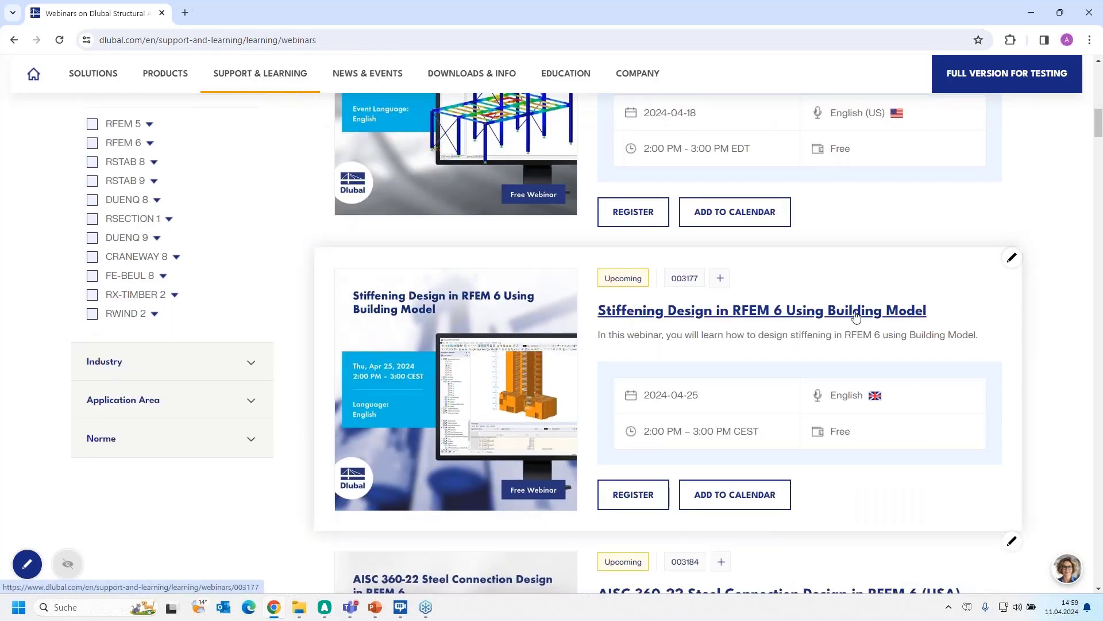
scroll(796, 329, down, 1)
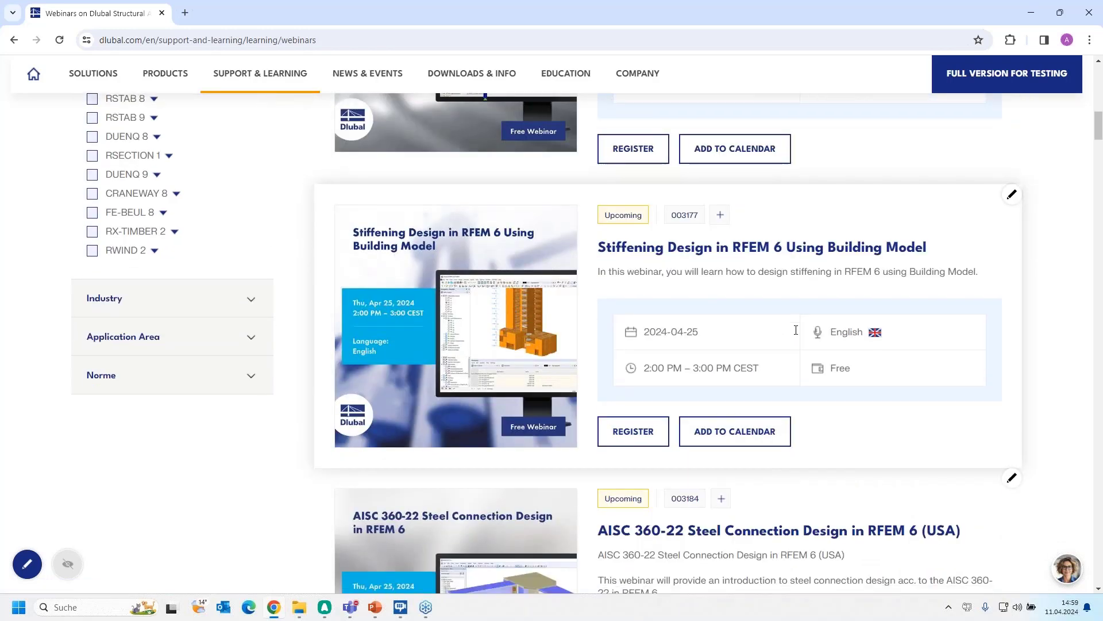
- Browse the webinar list from AISC 360-22 Steel Connection Design down to the Introduction to the interface RFEM 6 - Tekla Structures entry
scroll(796, 331, down, 3)
scroll(790, 332, up, 3)
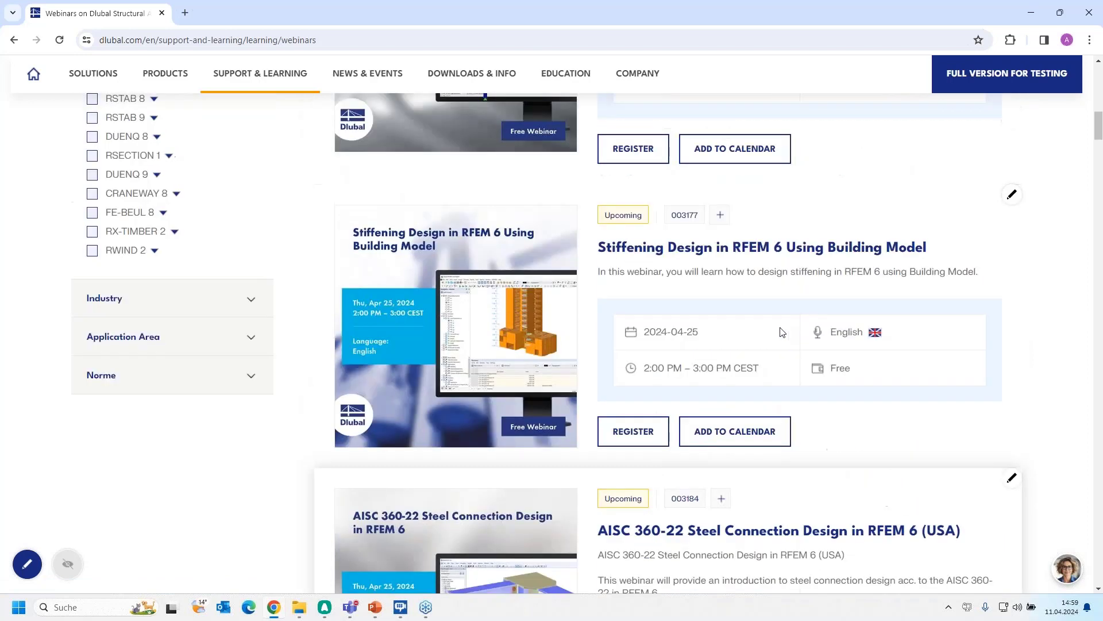
scroll(713, 305, down, 5)
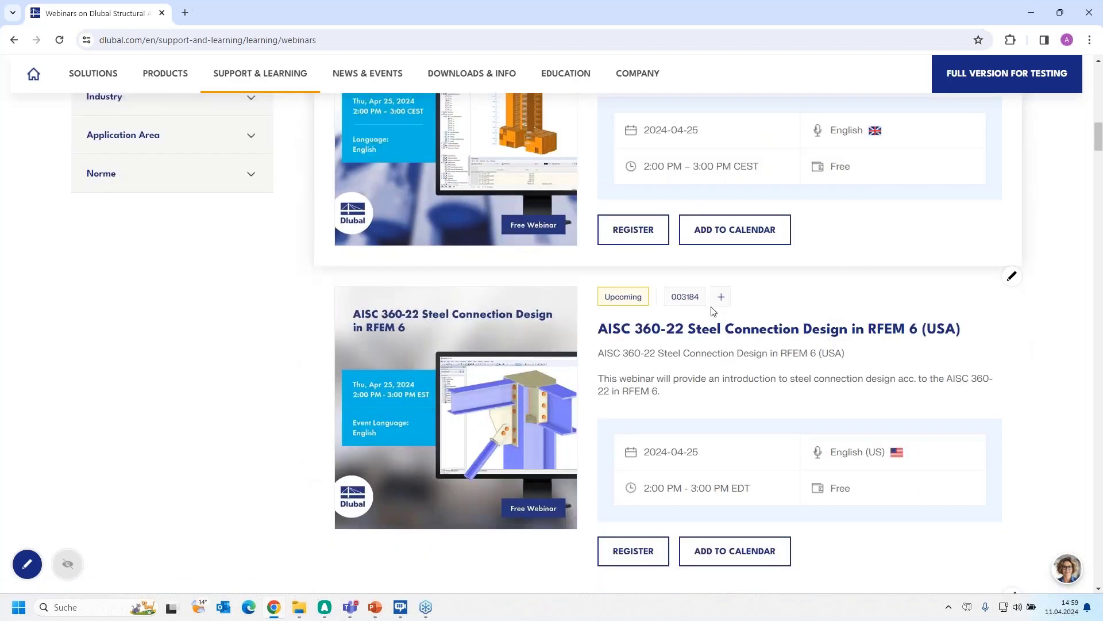
scroll(729, 328, down, 5)
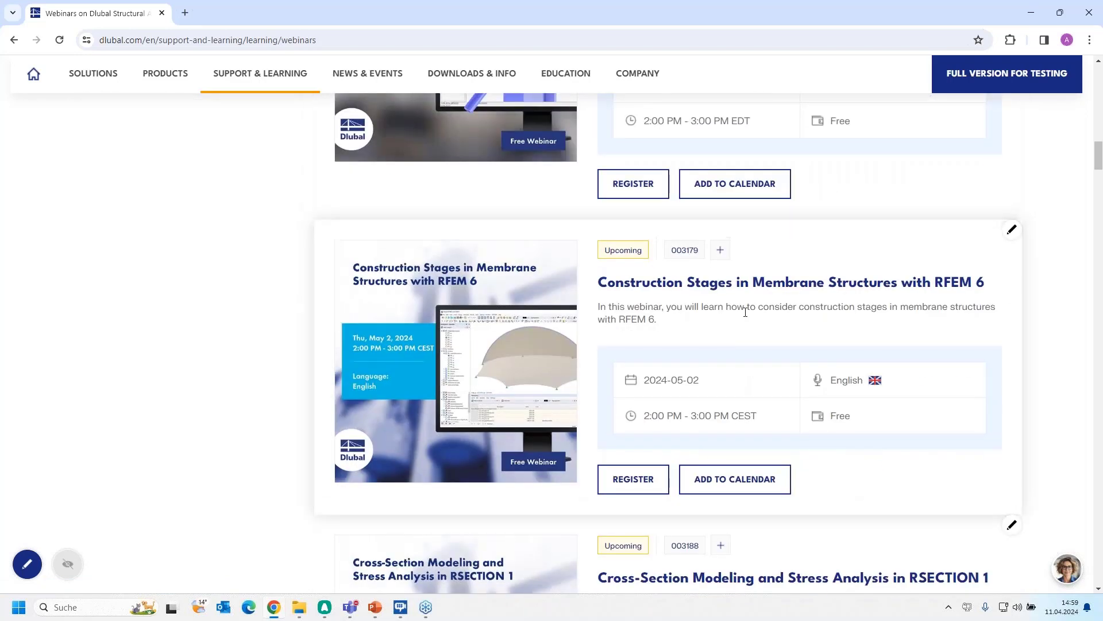
scroll(746, 312, down, 3)
scroll(714, 320, down, 2)
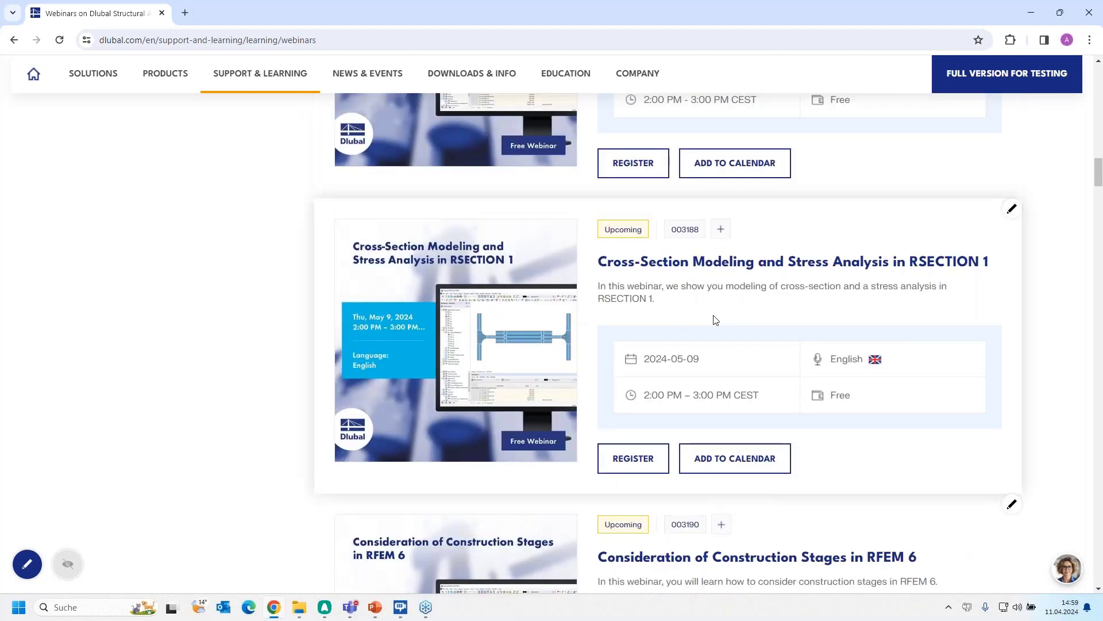
scroll(714, 320, down, 1)
scroll(715, 321, down, 5)
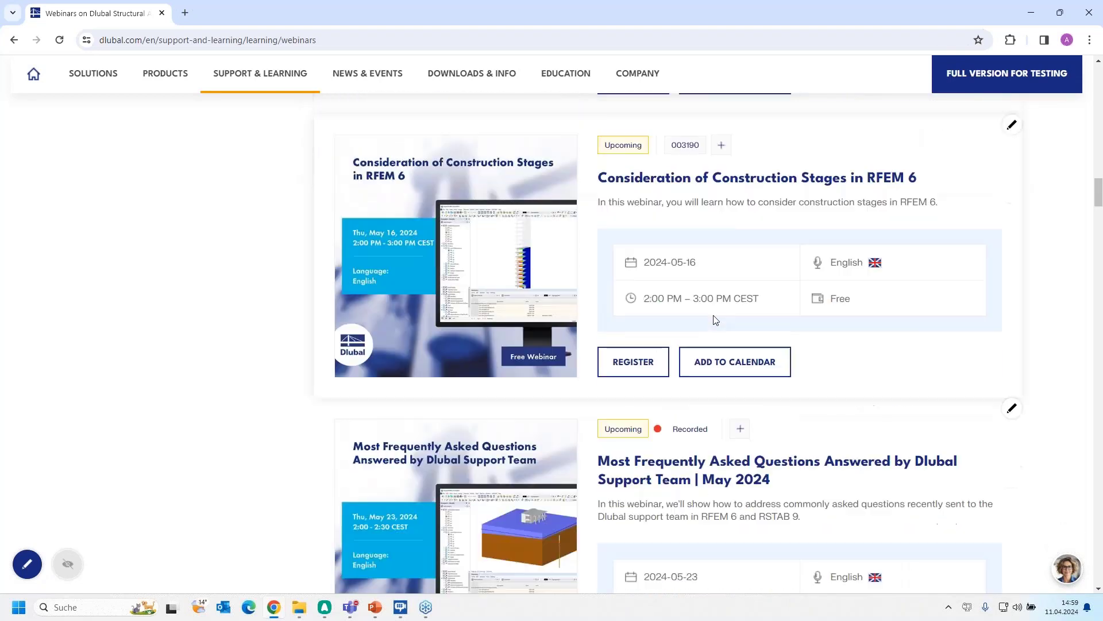
scroll(714, 320, down, 1)
scroll(714, 320, down, 9)
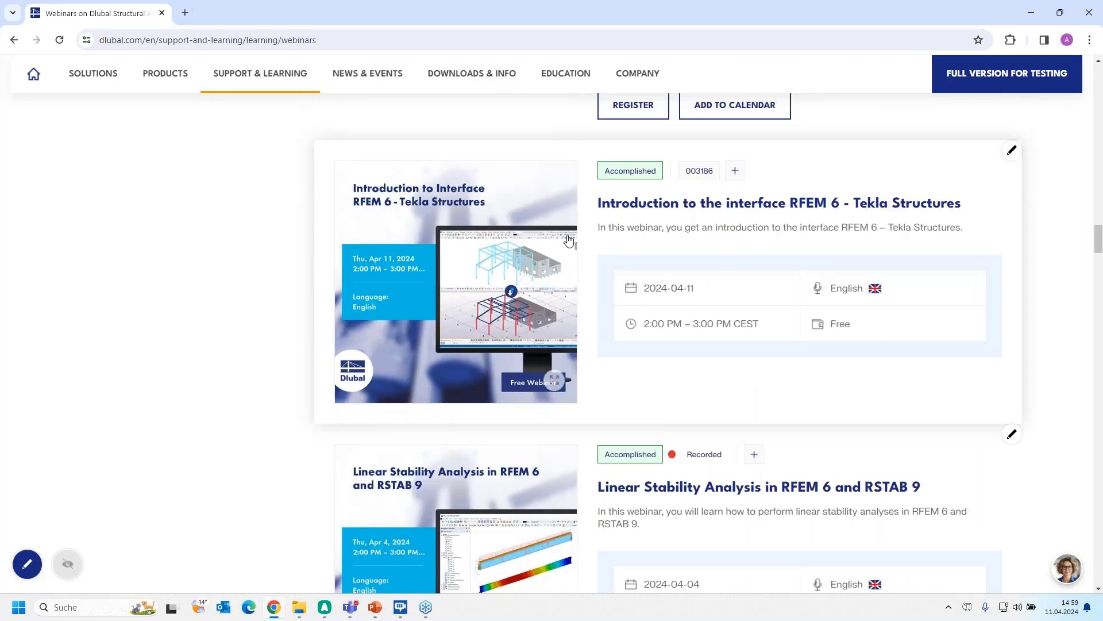
- Open the Introduction to the interface RFEM 6 - Tekla Structures webinar page and examine its time schedule, Downloads and Models to Download sections
click(652, 207)
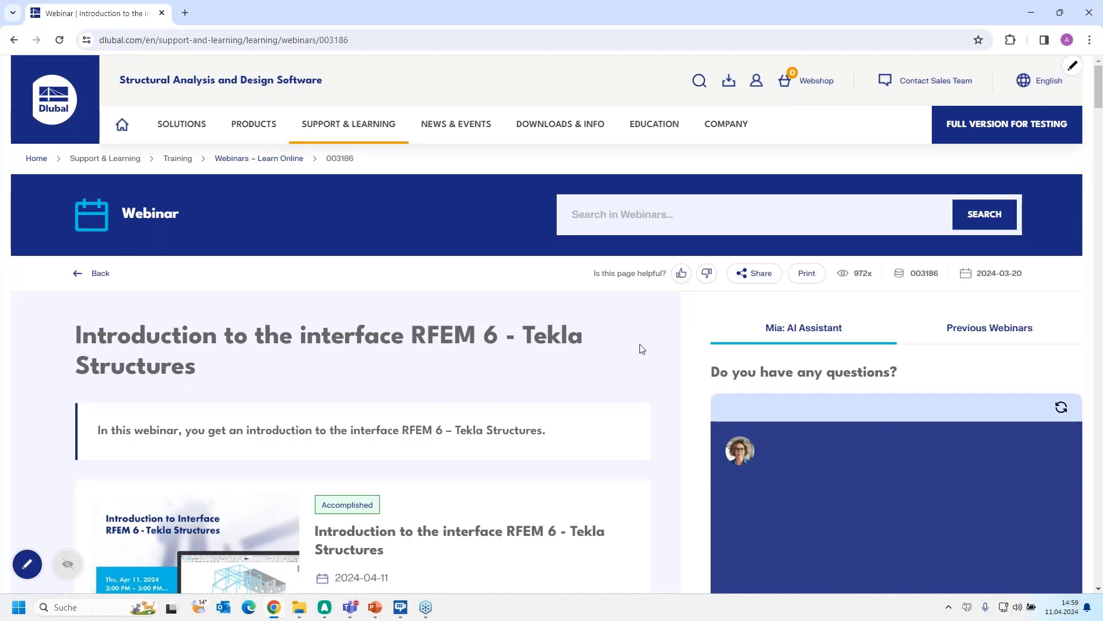
scroll(572, 357, down, 3)
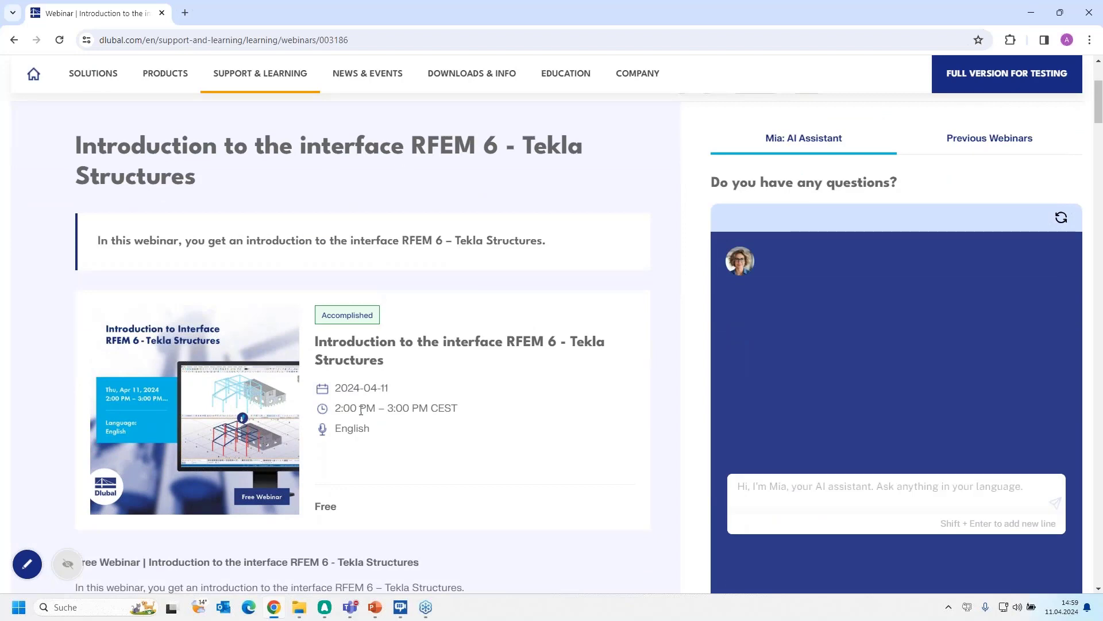
scroll(383, 463, down, 2)
scroll(383, 465, down, 2)
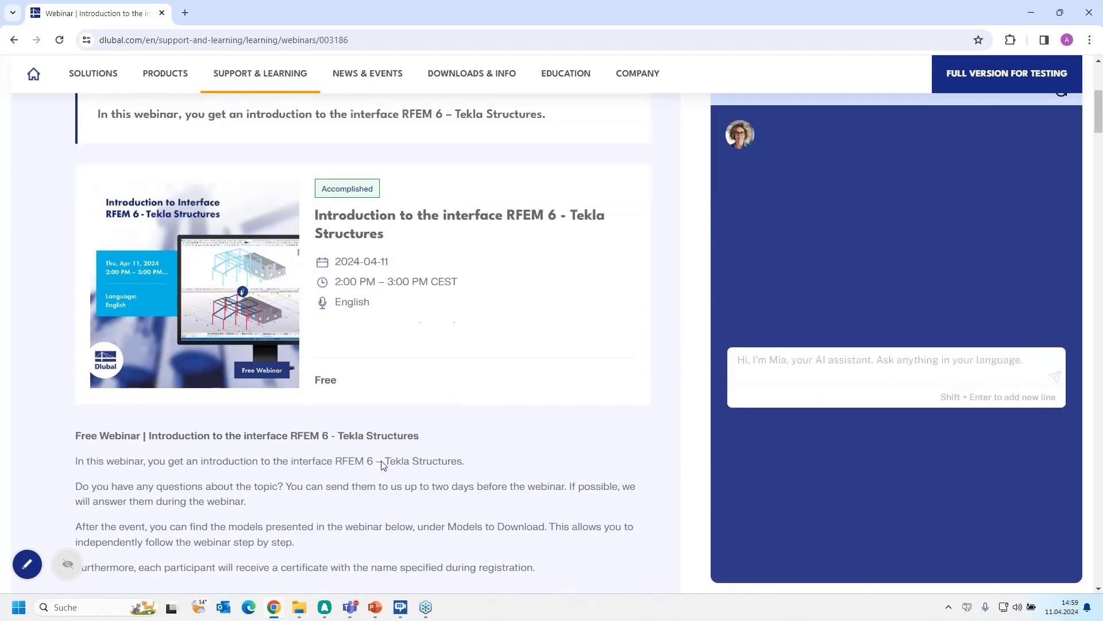
scroll(330, 373, down, 12)
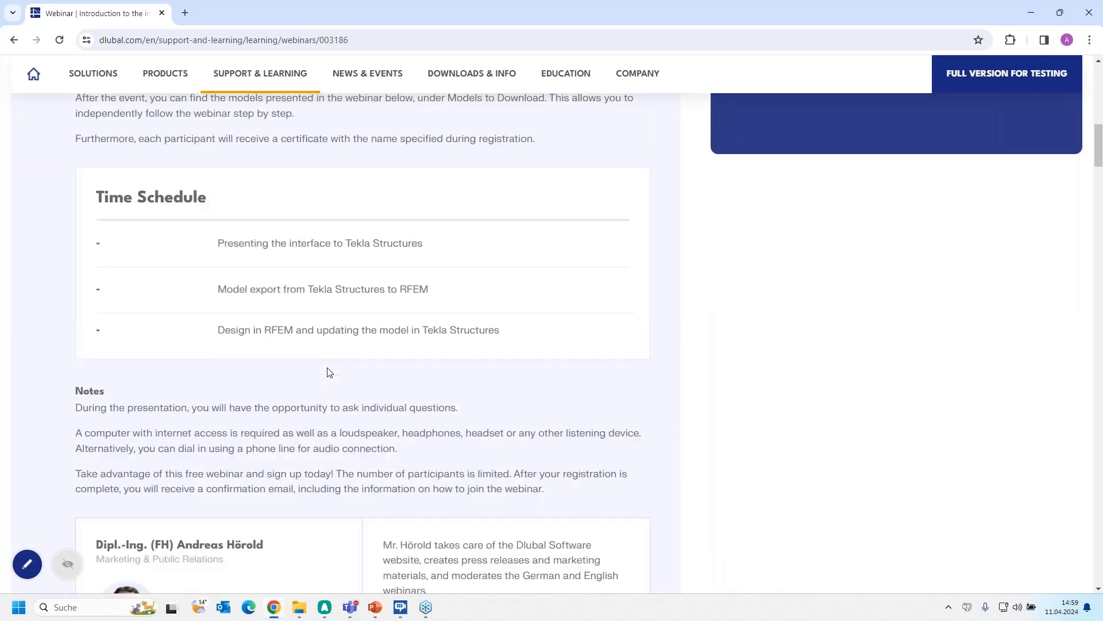
scroll(329, 372, down, 5)
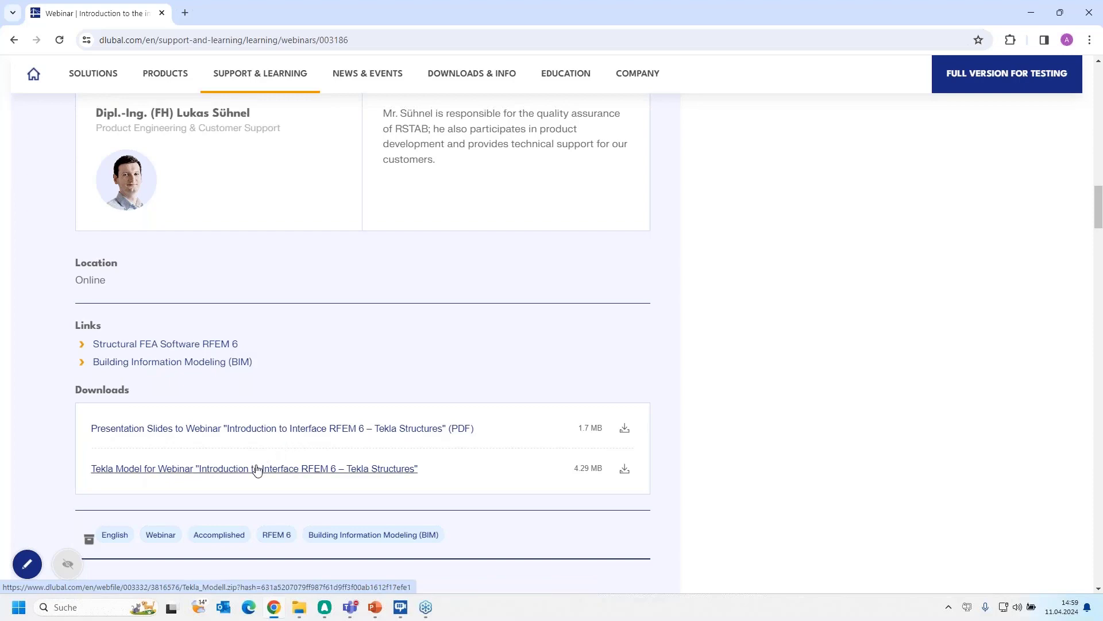
scroll(257, 470, down, 15)
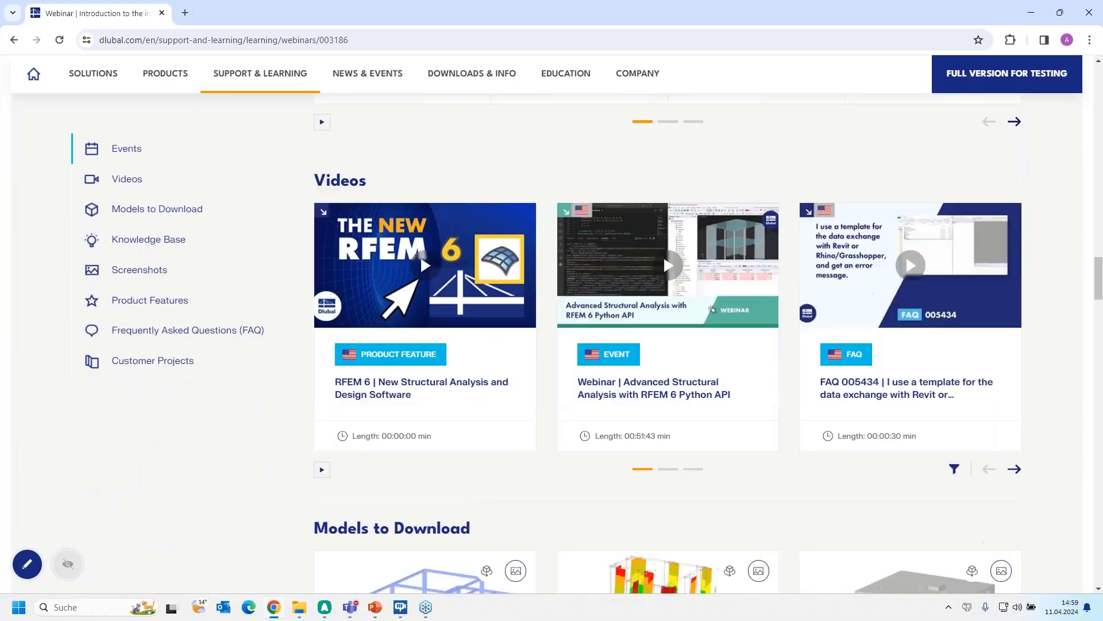
scroll(712, 309, down, 4)
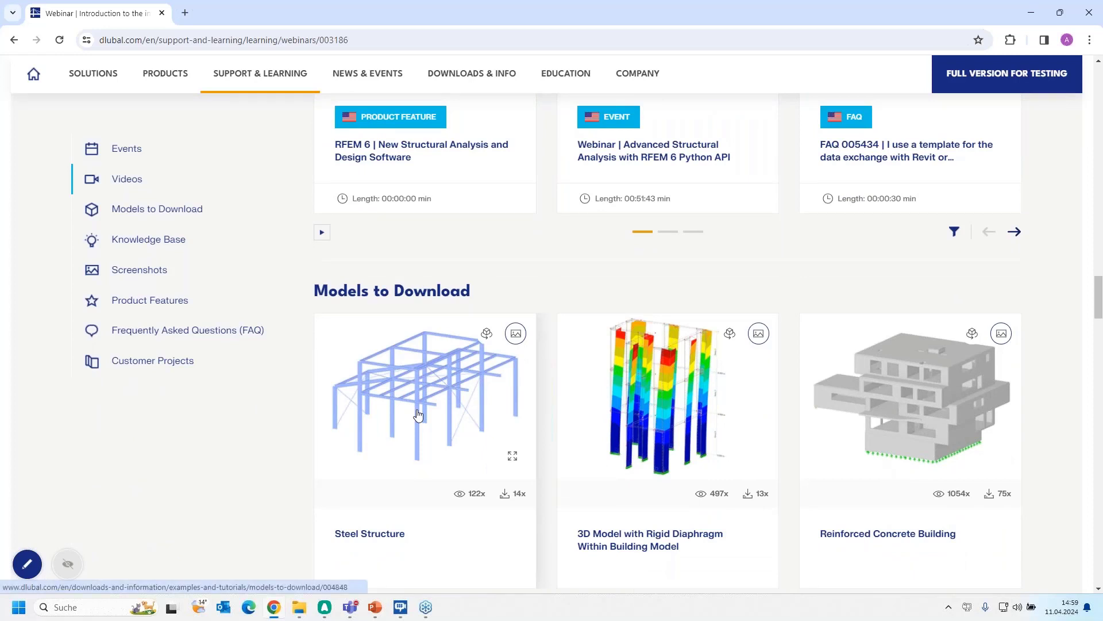